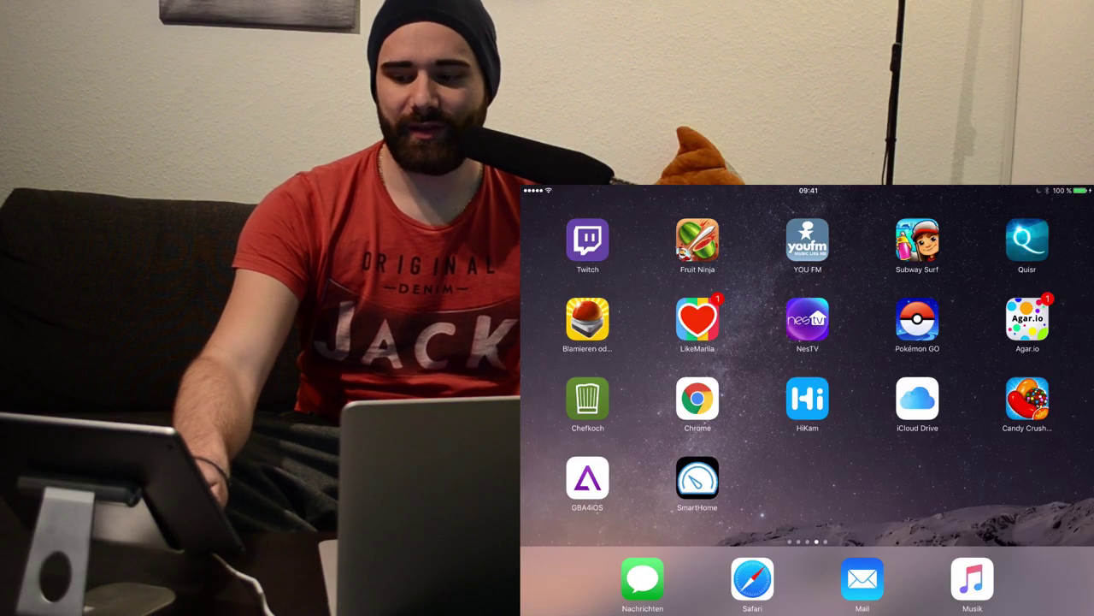
# Launch the SmartHome app on the iPad to bring up the Wohnung dashboard.
pyautogui.click(697, 478)
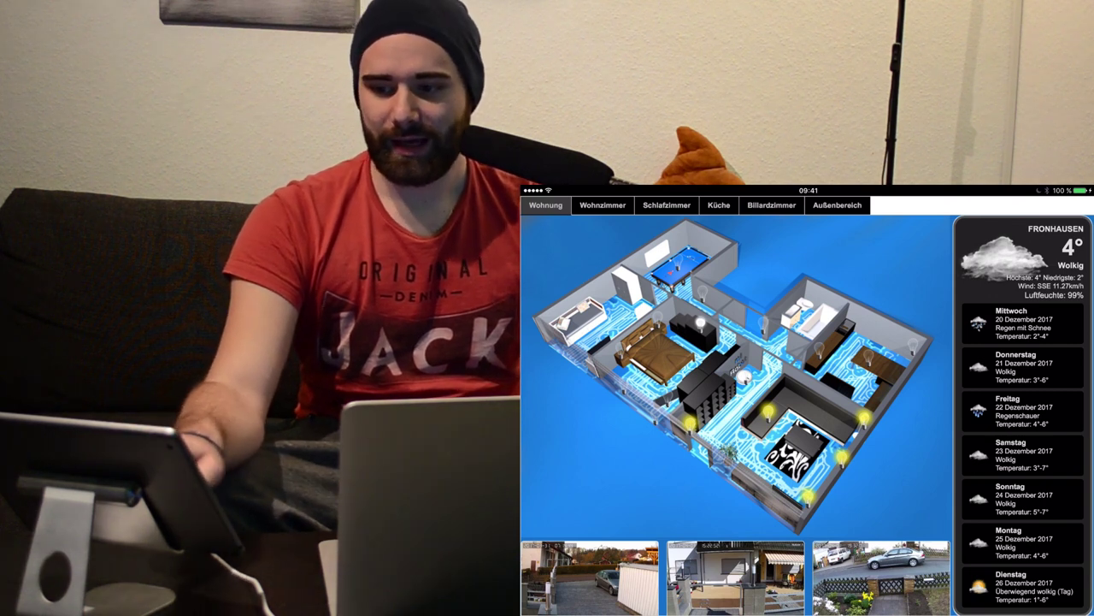
# Show the Wohnzimmer view and toggle the bottom-left living room lamp off and on.
pyautogui.click(603, 205)
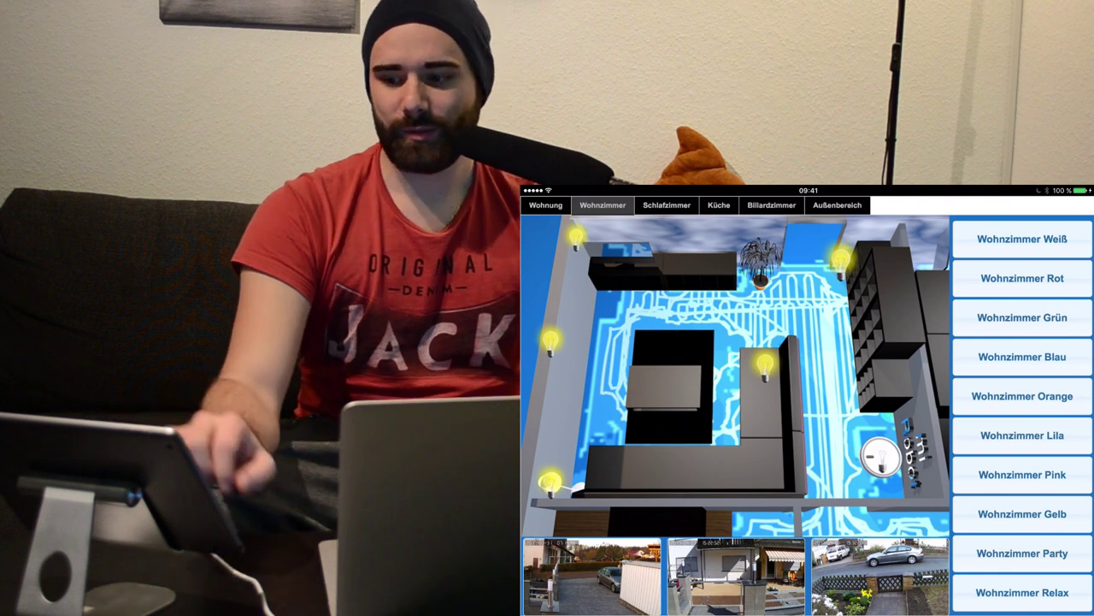
pyautogui.click(551, 483)
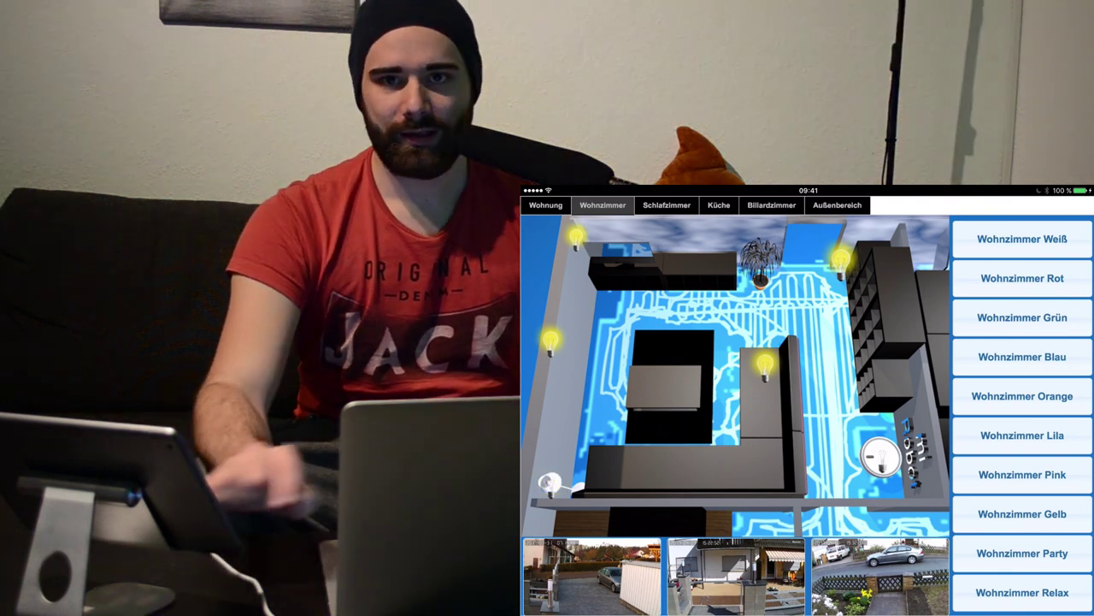
pyautogui.click(551, 483)
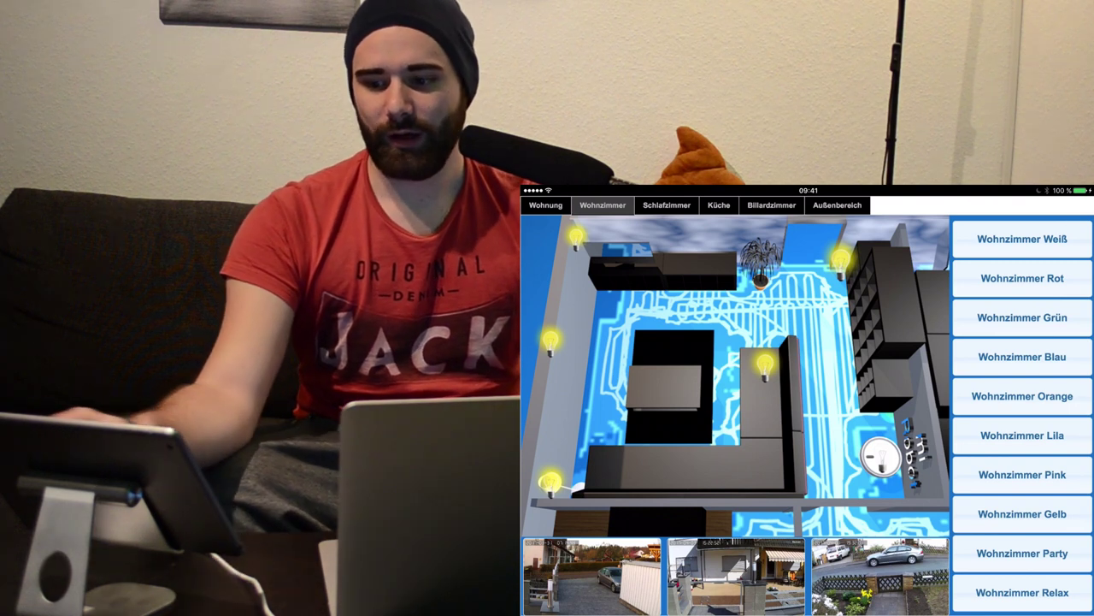
# Cycle the living room lights through green, red, white, blue, orange, purple, pink and yellow.
pyautogui.click(1021, 317)
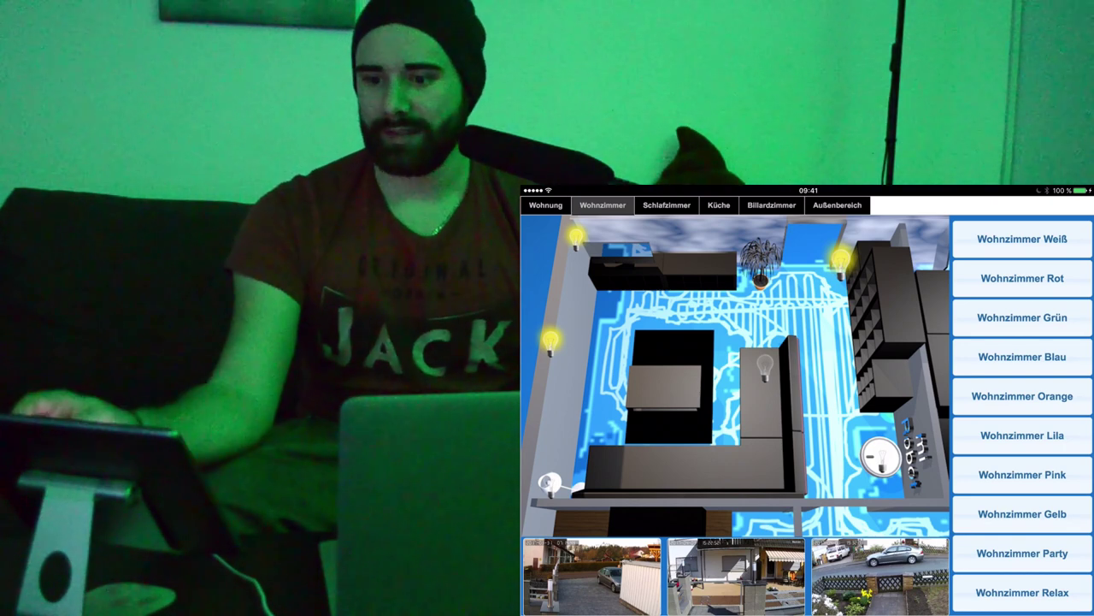
pyautogui.click(1023, 278)
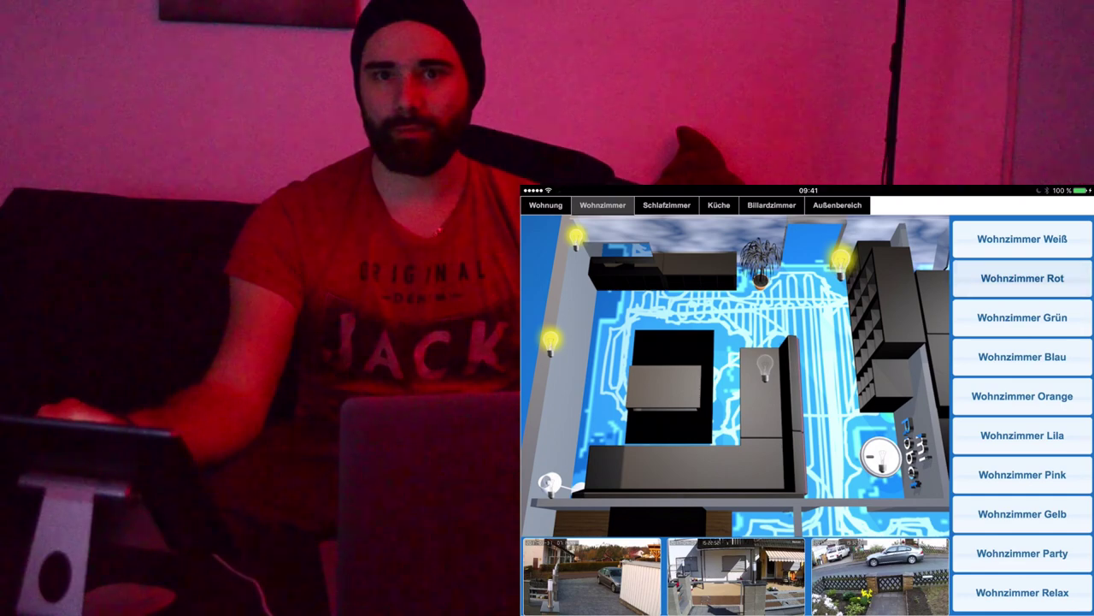
pyautogui.click(1022, 238)
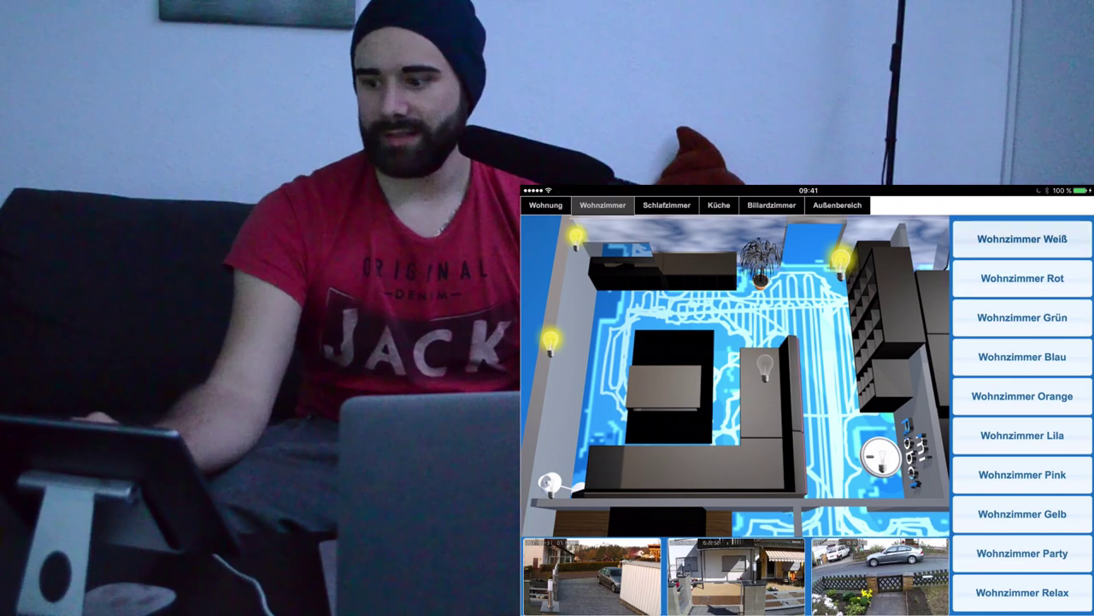
pyautogui.click(1023, 356)
pyautogui.click(1023, 395)
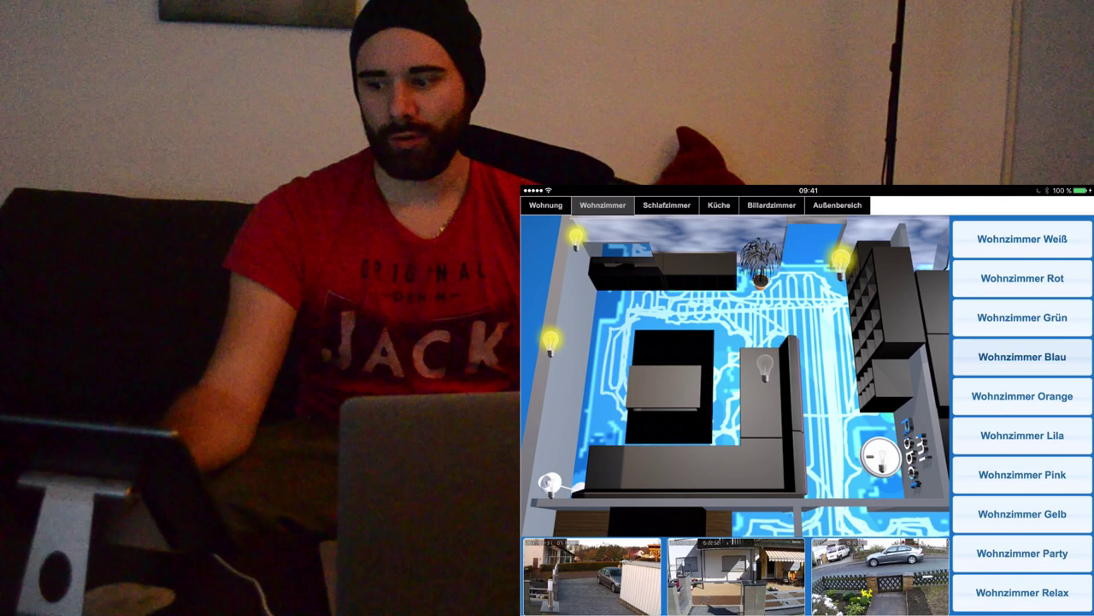
pyautogui.click(1022, 435)
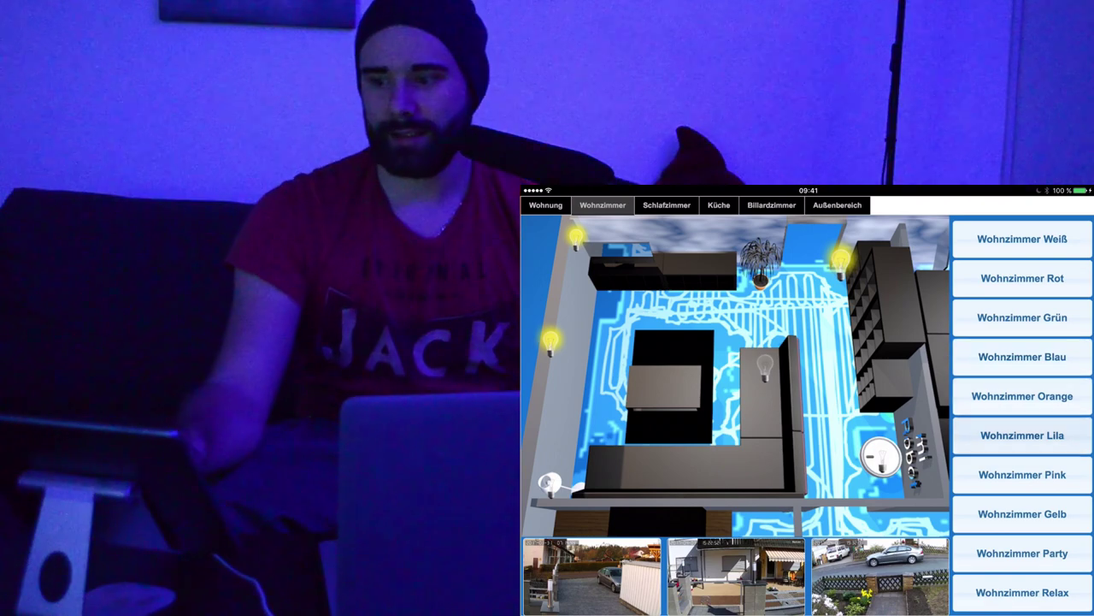
pyautogui.click(1023, 475)
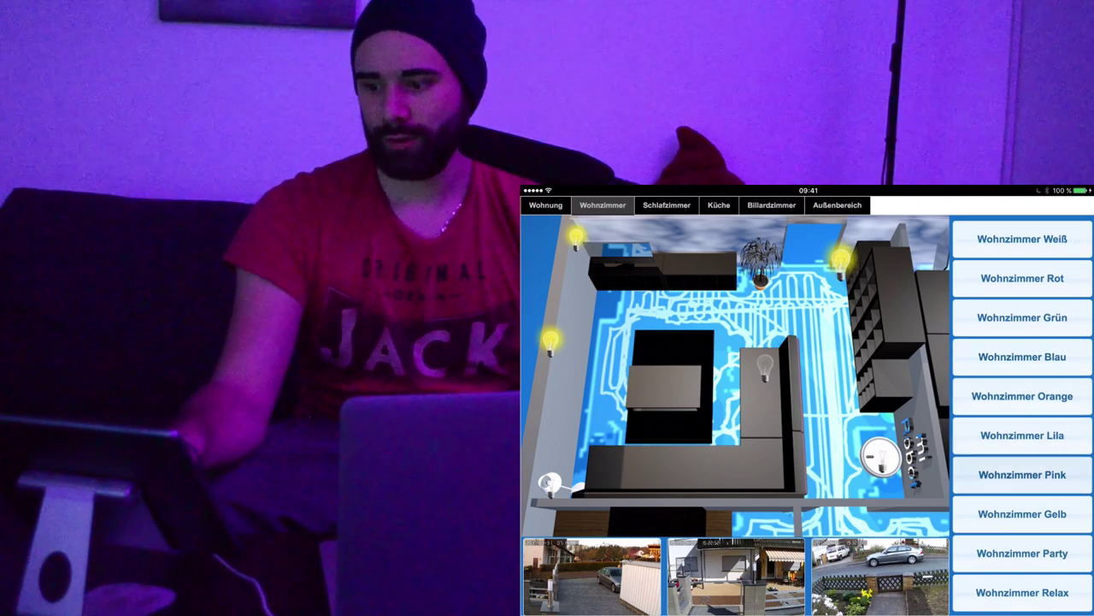
pyautogui.click(1023, 514)
# Run the Party and Relax scenes, return the lights to white, then show the Schlafzimmer view.
pyautogui.click(1023, 553)
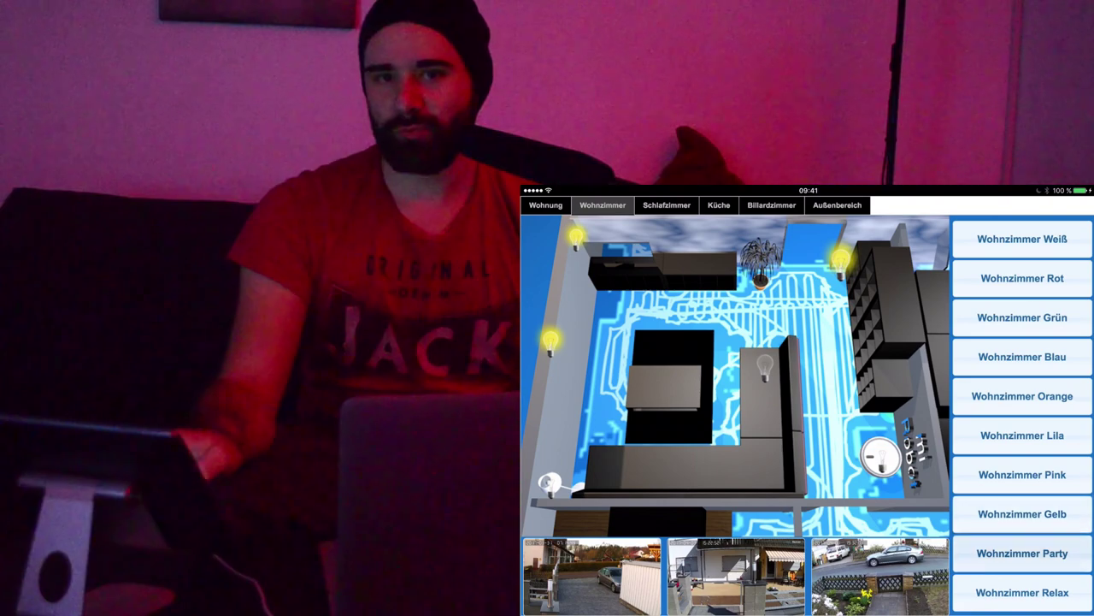
pyautogui.click(1022, 593)
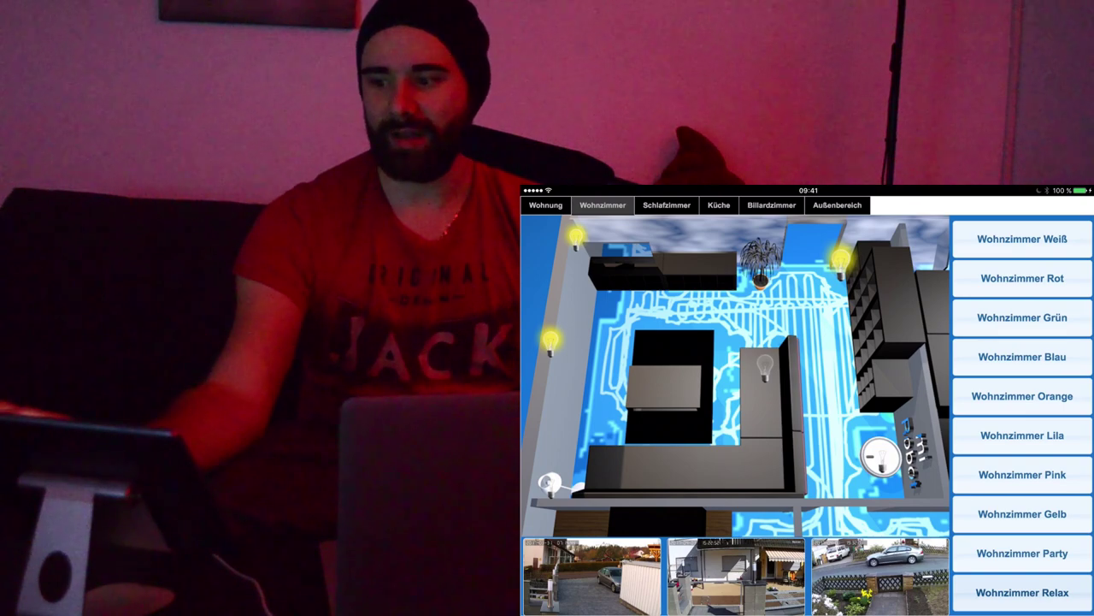
pyautogui.click(1022, 318)
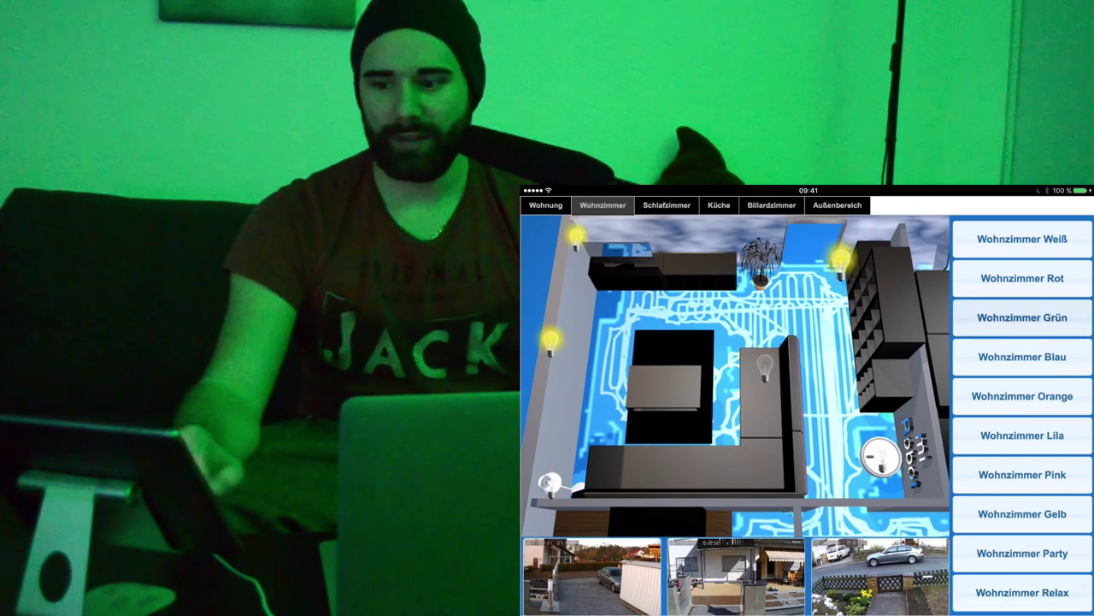
pyautogui.click(1022, 239)
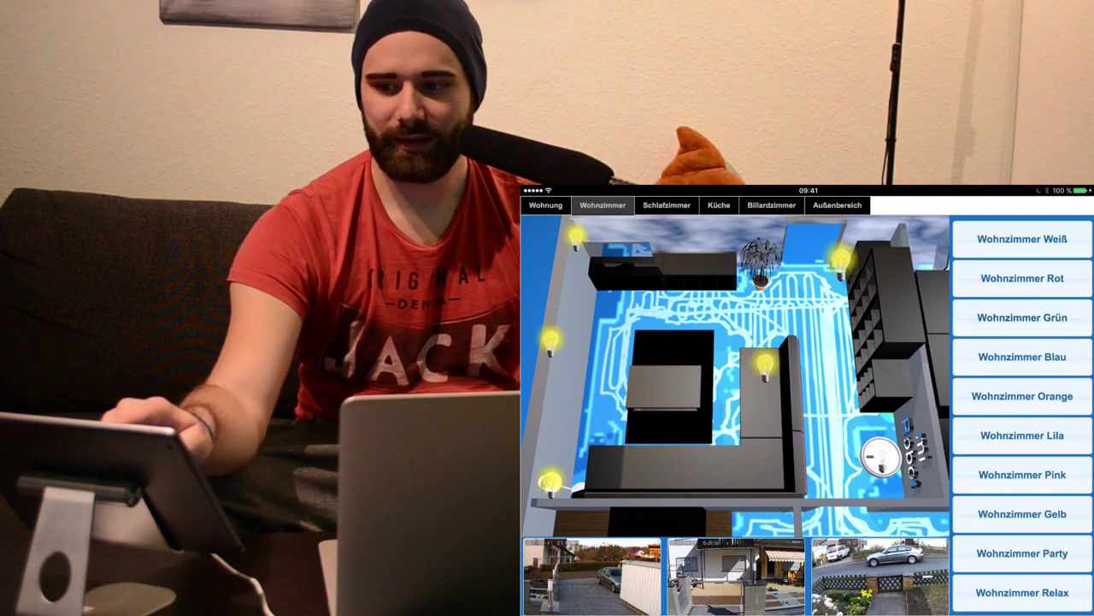
pyautogui.click(667, 206)
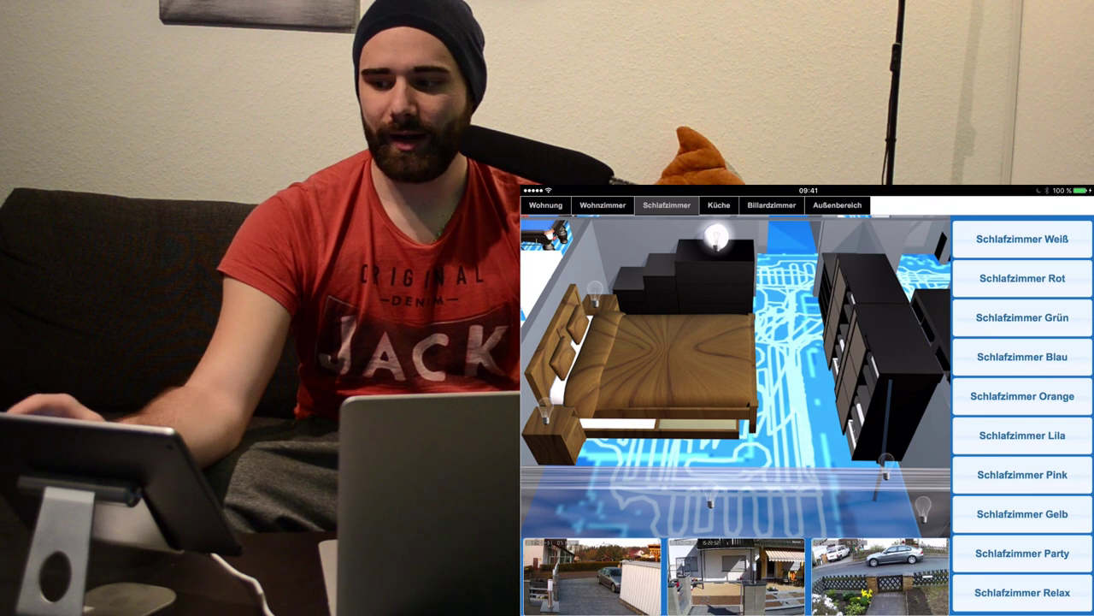
# Set the bedroom lights to red, then turn on all kitchen lights and set them blue, then pink.
pyautogui.click(1022, 277)
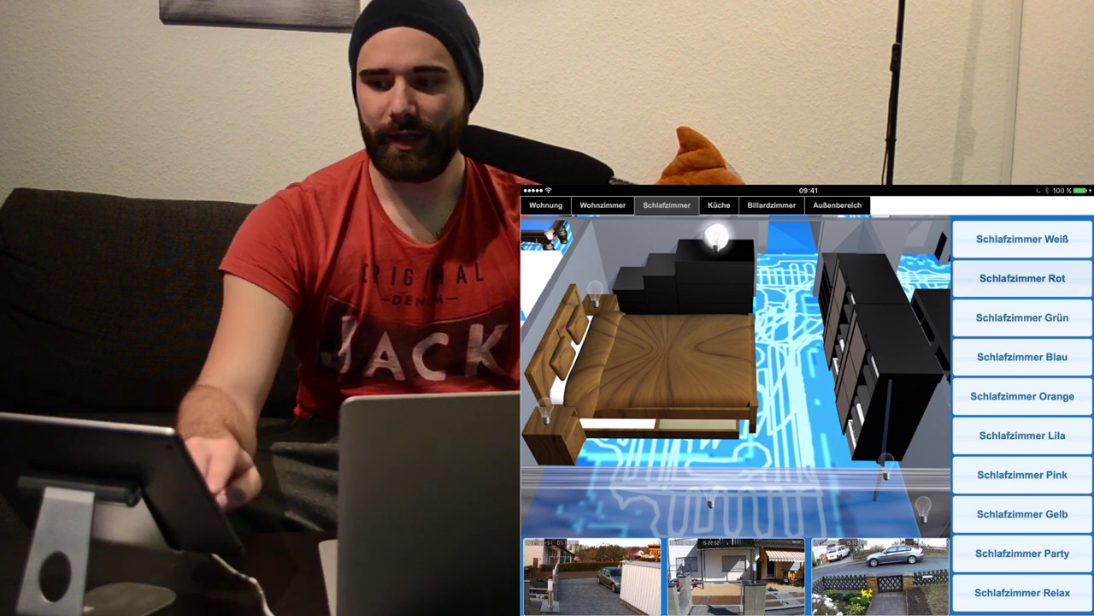
pyautogui.click(719, 205)
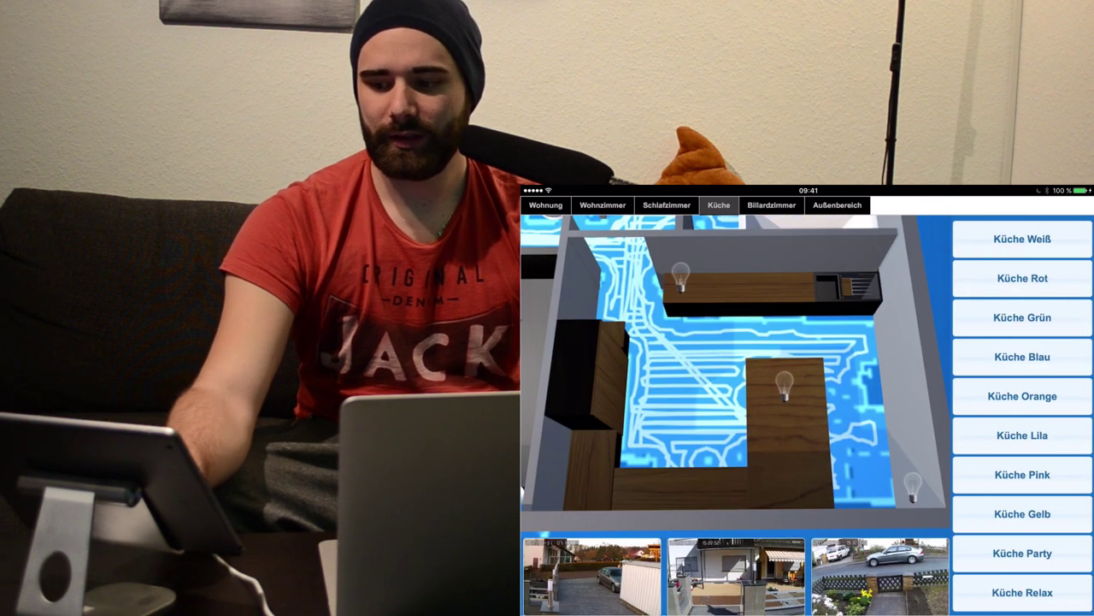
pyautogui.click(681, 273)
pyautogui.click(913, 486)
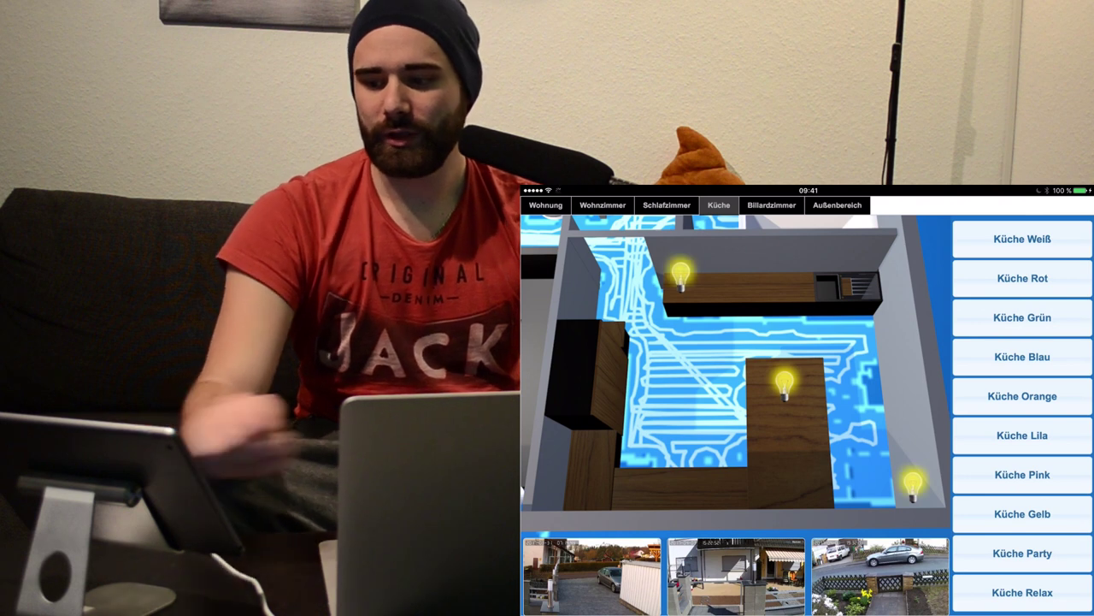
pyautogui.click(1023, 357)
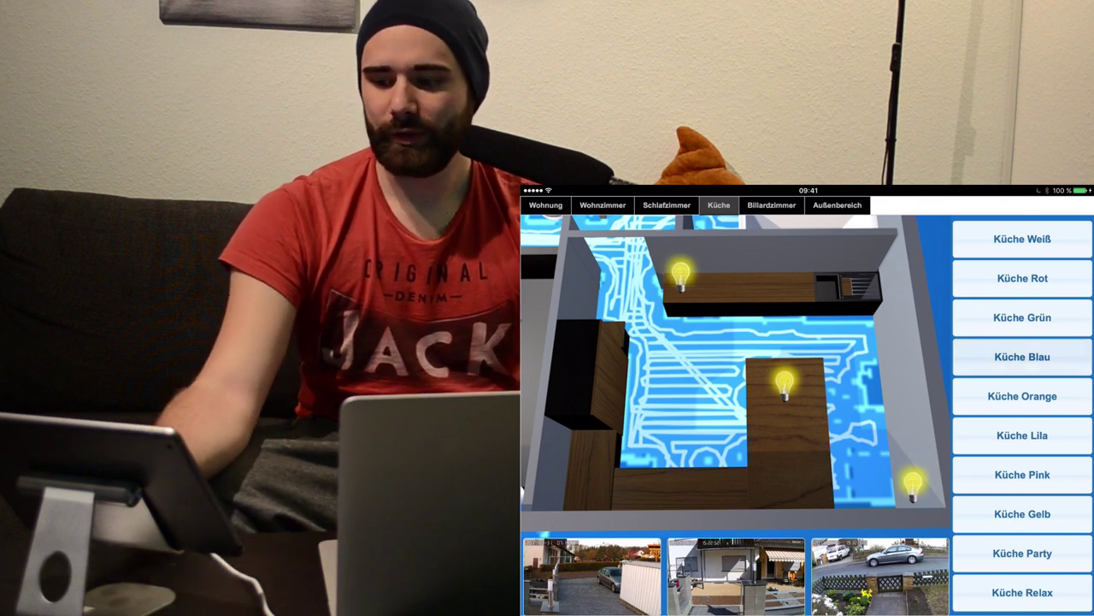
pyautogui.click(1022, 475)
# Toggle the Billardzimmer lamp and move on to the Außenbereich outdoor view.
pyautogui.click(771, 205)
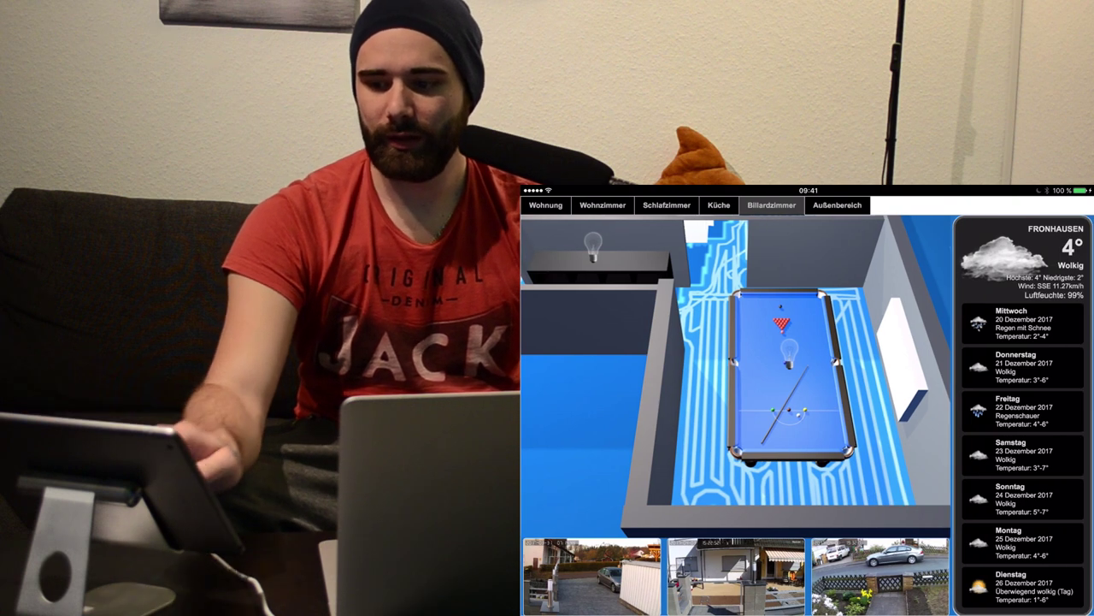
pyautogui.click(789, 351)
pyautogui.click(789, 350)
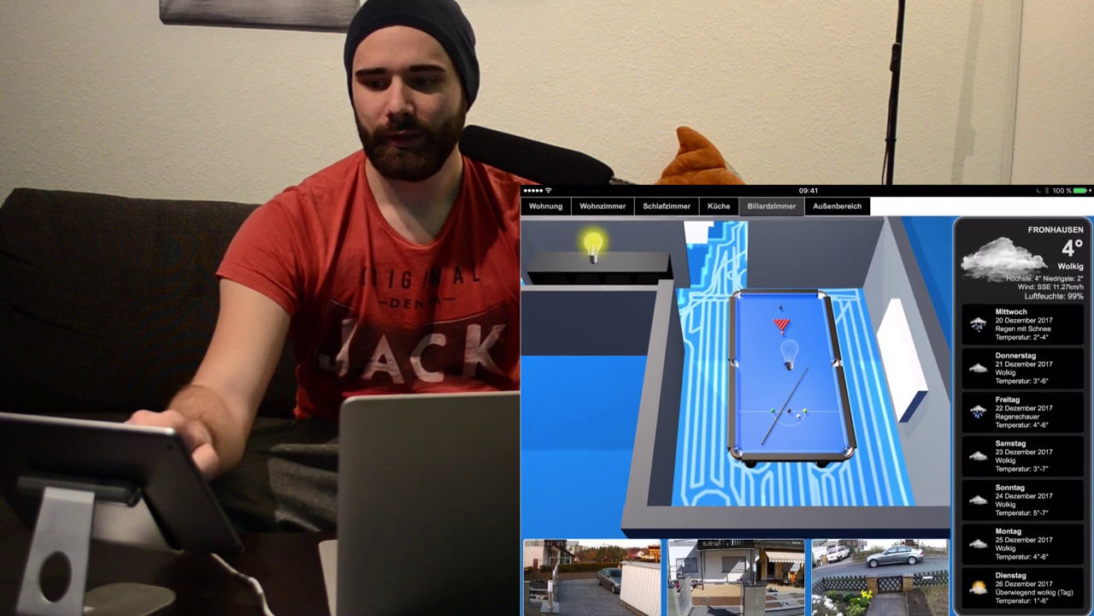
pyautogui.click(837, 205)
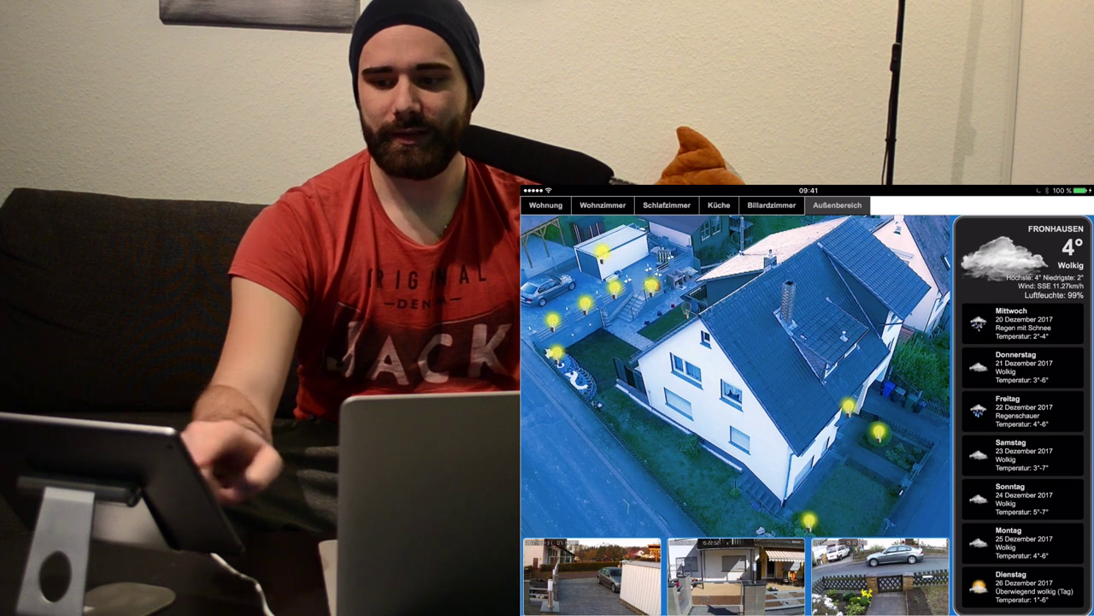
# Switch on two more outdoor lights and play the first camera's night recording.
pyautogui.click(603, 250)
pyautogui.click(687, 306)
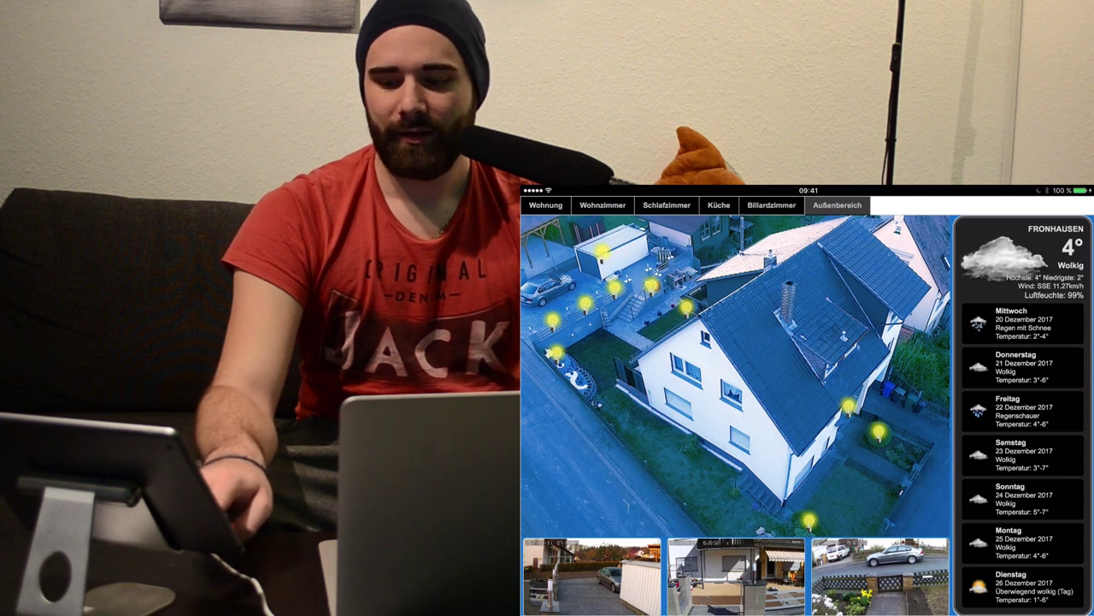
pyautogui.click(591, 576)
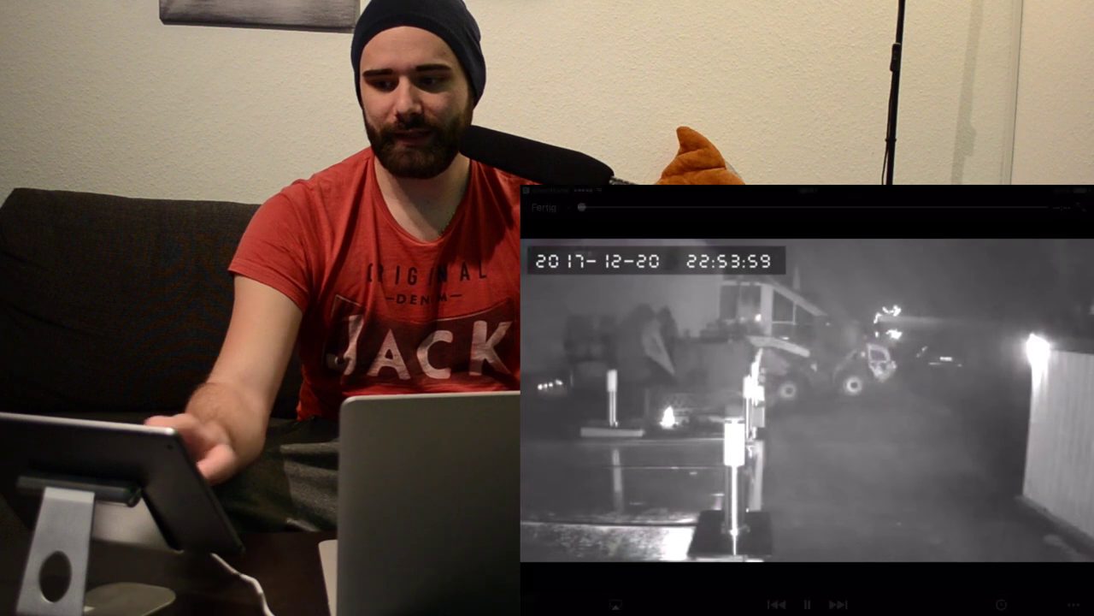
# Close the first camera video, then close the second camera recording as well.
pyautogui.click(807, 393)
pyautogui.click(542, 210)
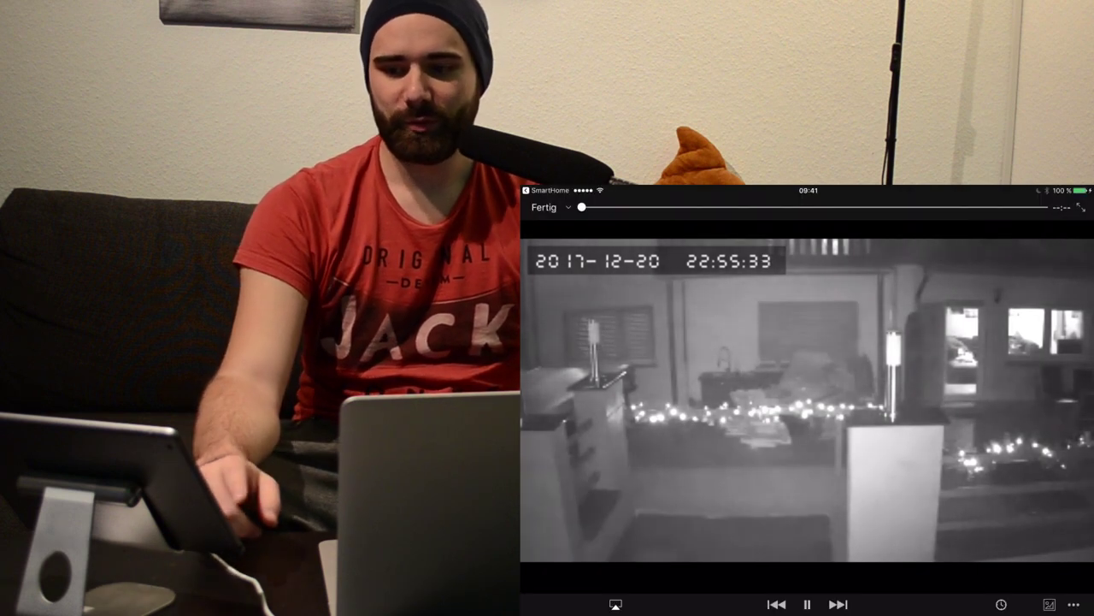
pyautogui.click(544, 207)
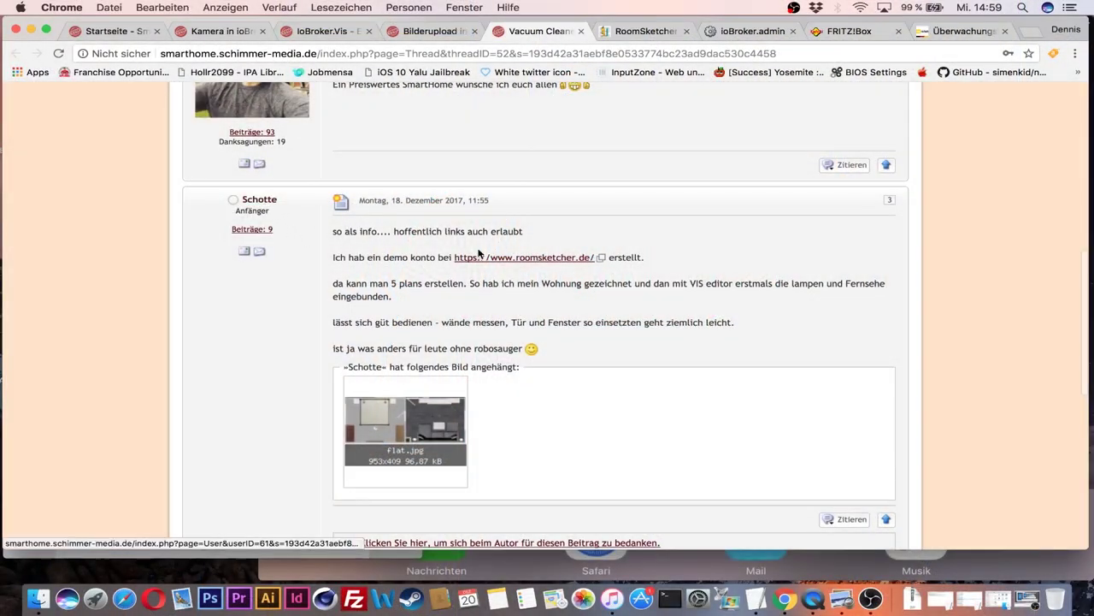
# Browse the RoomSketcher website and start its online room planner.
pyautogui.click(632, 31)
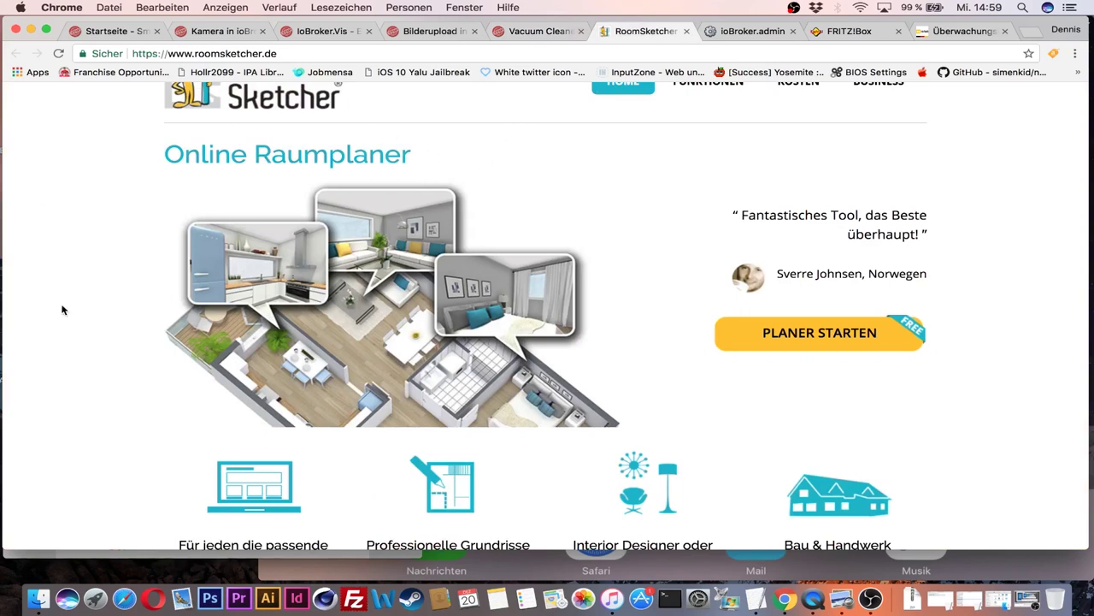
pyautogui.scroll(-2, 644, 346)
pyautogui.scroll(-3, 795, 239)
pyautogui.scroll(6, 825, 268)
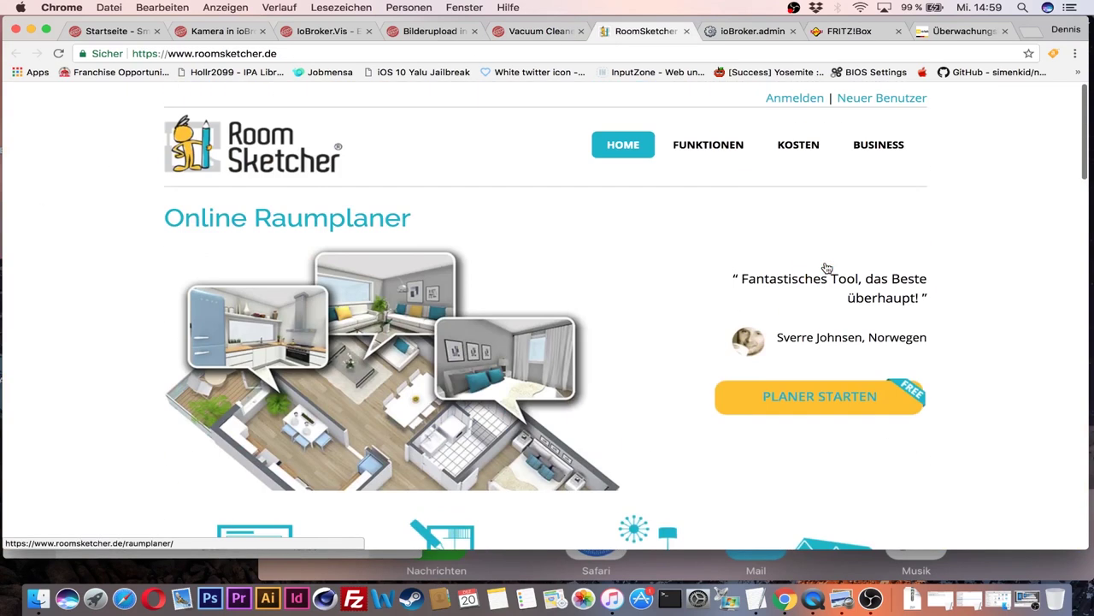
pyautogui.scroll(-3, 820, 286)
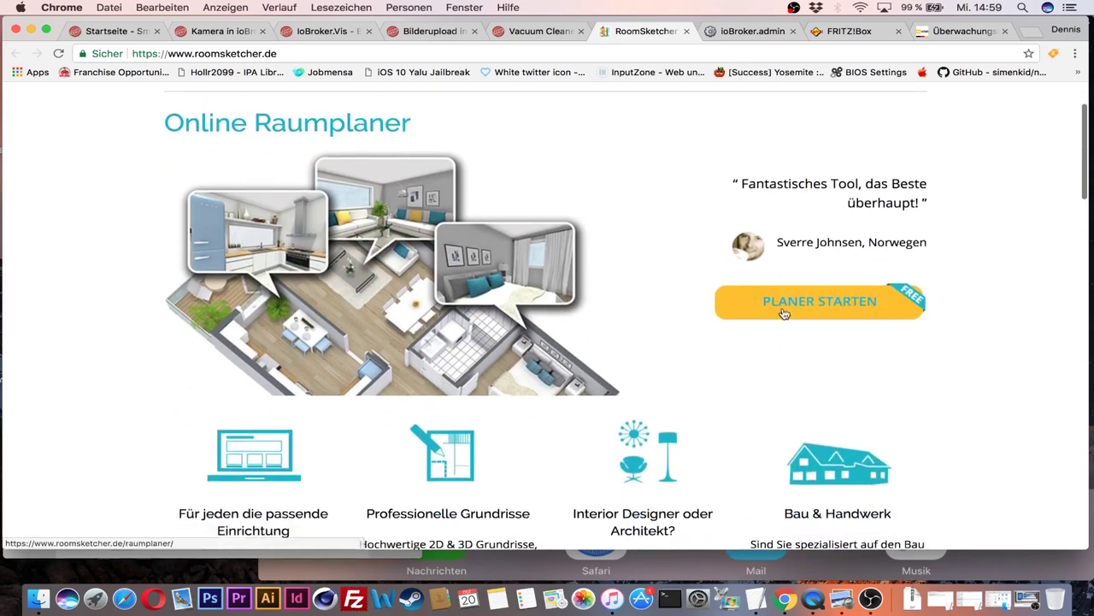
pyautogui.click(859, 313)
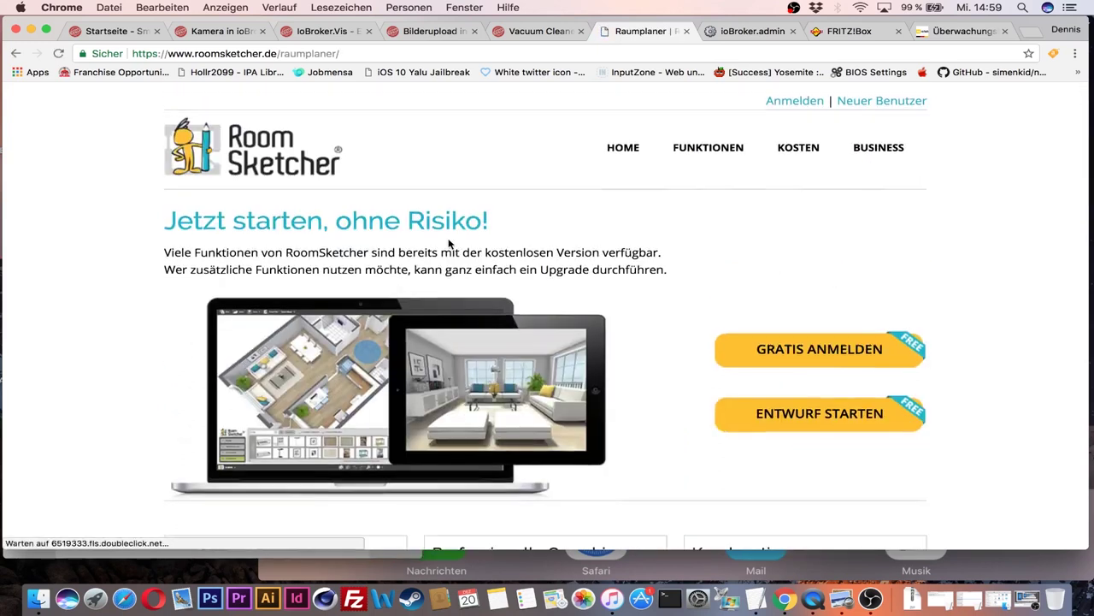
# Visit the free sign-up page, go back, and enlarge the forum thread's flat.jpg attachment.
pyautogui.scroll(-2, 855, 308)
pyautogui.click(841, 246)
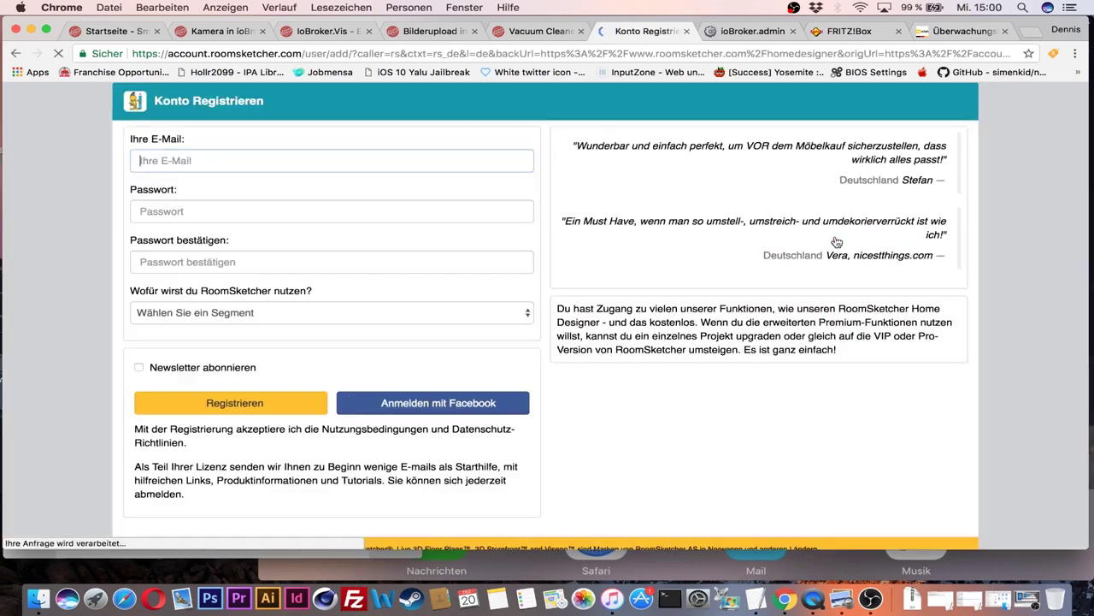
pyautogui.scroll(-1, 432, 251)
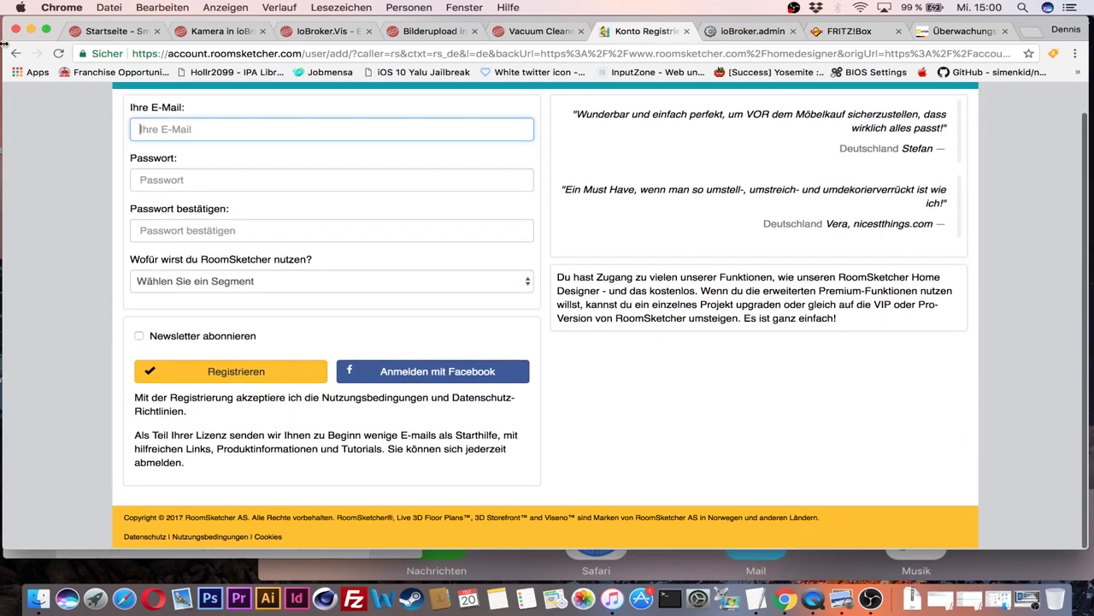
pyautogui.click(16, 53)
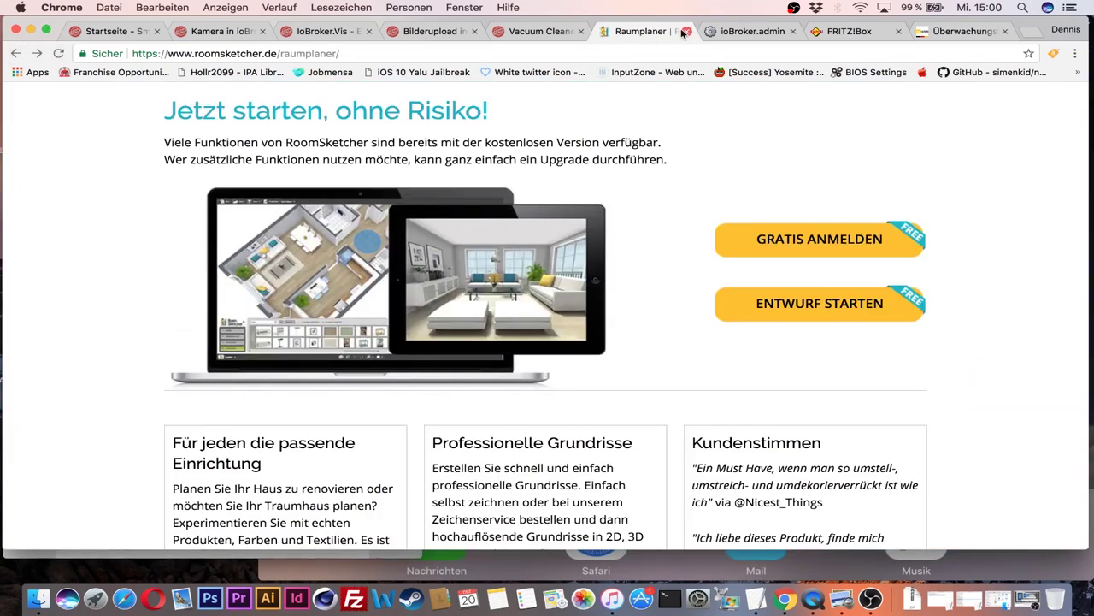
pyautogui.click(539, 31)
pyautogui.click(433, 432)
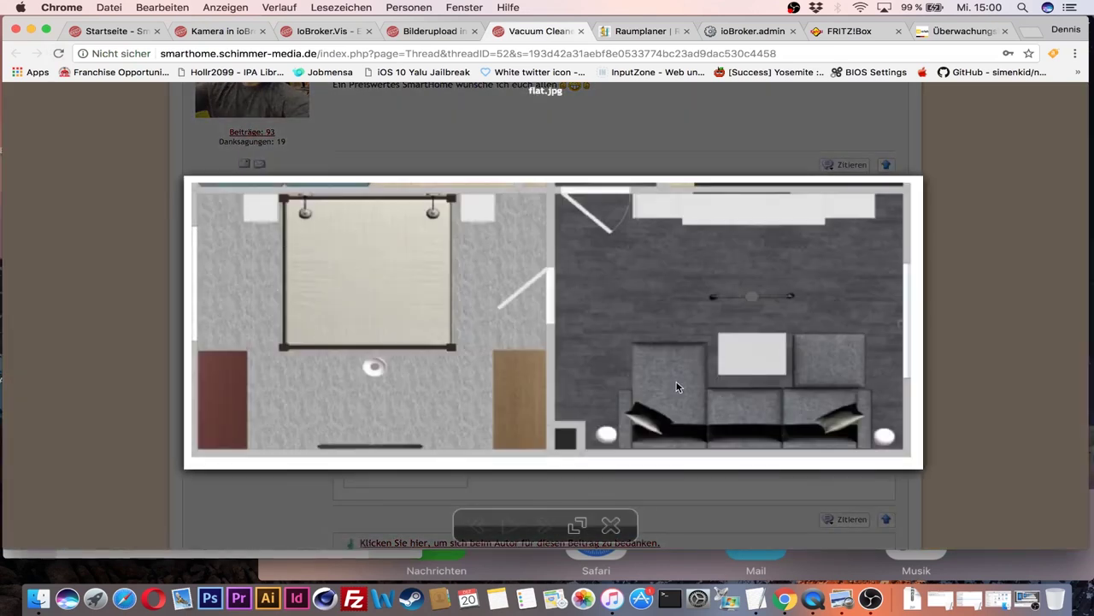
# Close the enlarged floor plan and briefly highlight the sentence about drawing five plans.
pyautogui.scroll(-1, 656, 399)
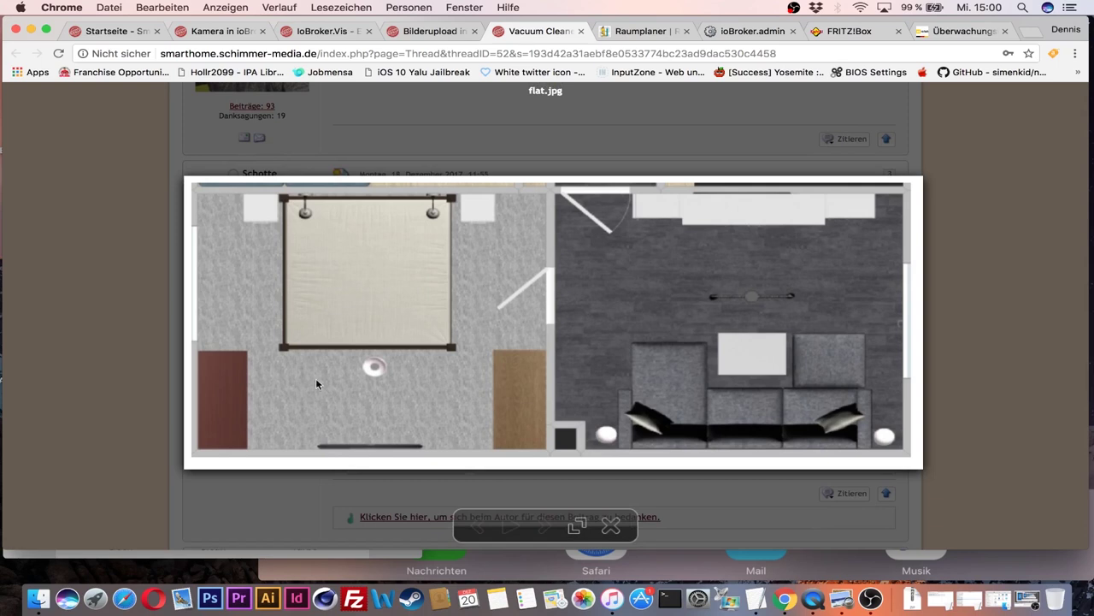
pyautogui.click(613, 532)
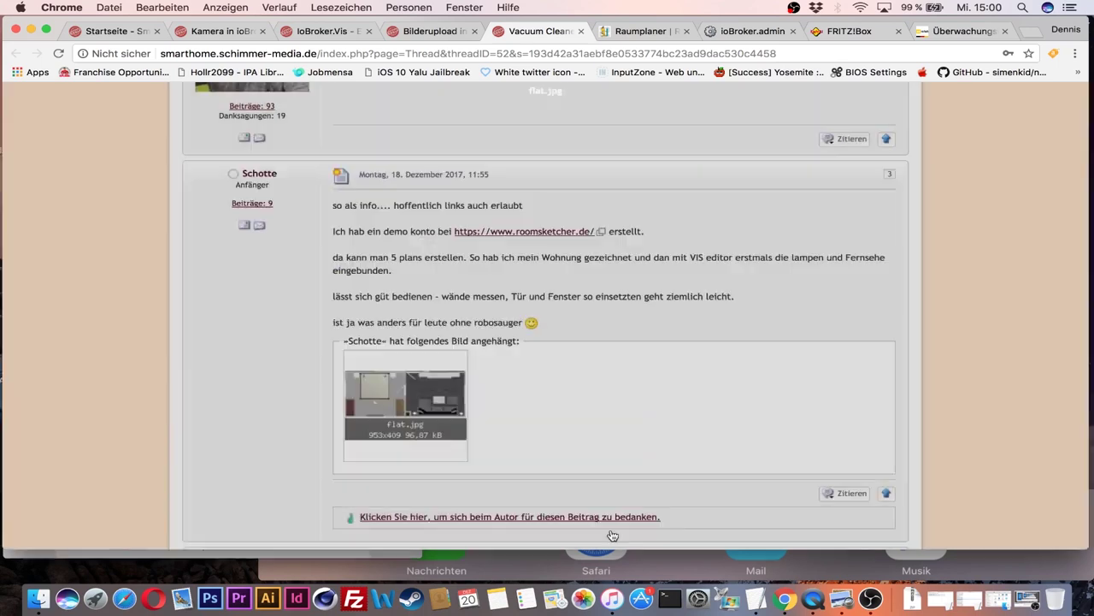
pyautogui.scroll(3, 679, 365)
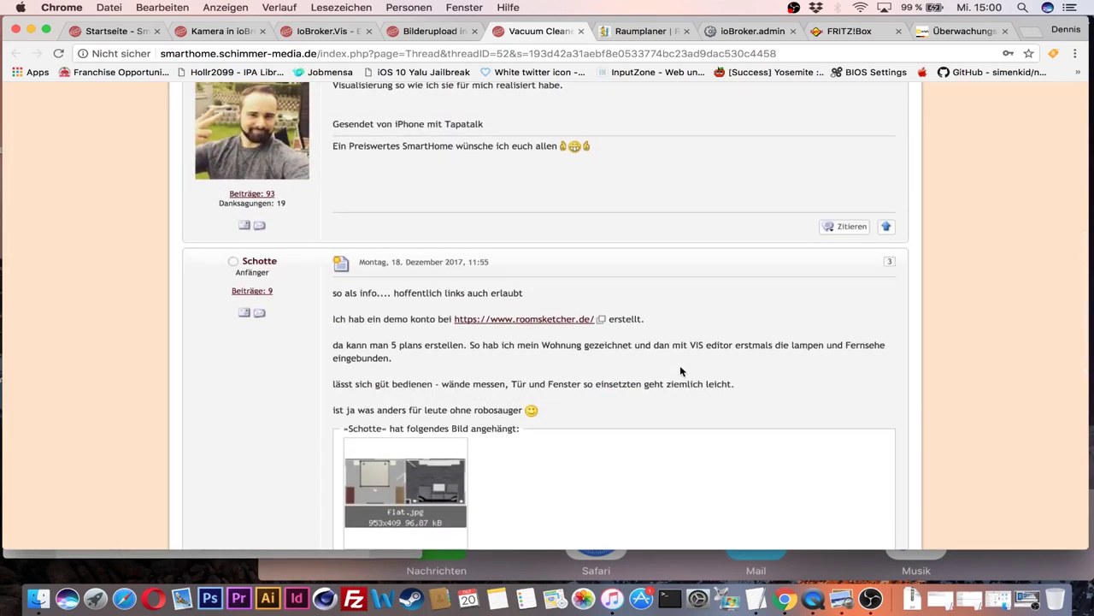
pyautogui.scroll(-1, 680, 365)
pyautogui.moveTo(362, 340); pyautogui.dragTo(623, 339)
pyautogui.click(434, 349)
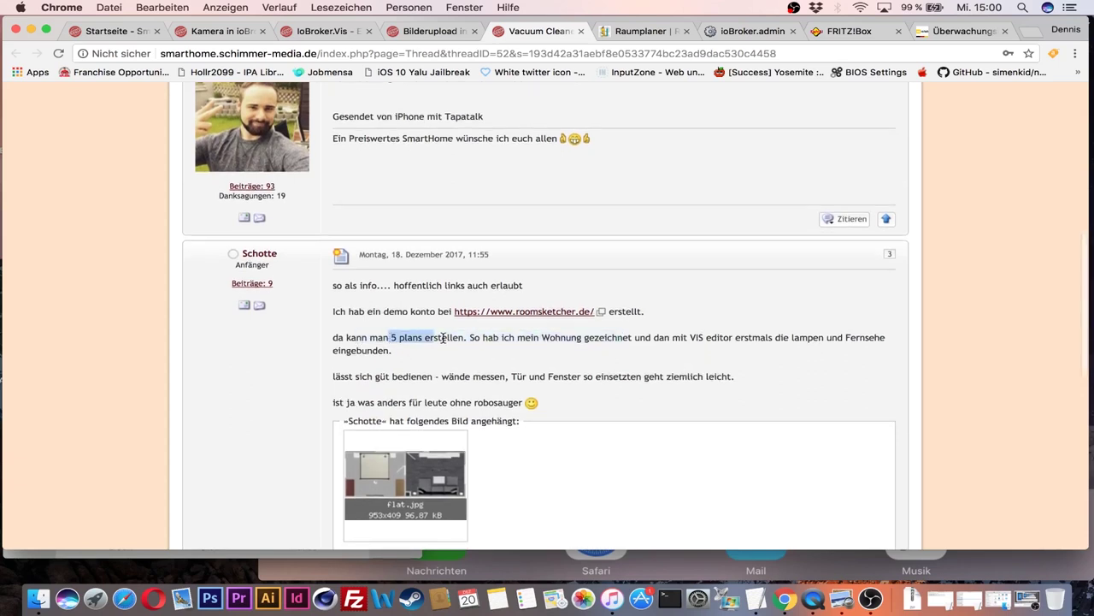
# Highlight the remark about people without robot vacuums, then open IMG_3340.png in Preview.
pyautogui.scroll(-3, 800, 397)
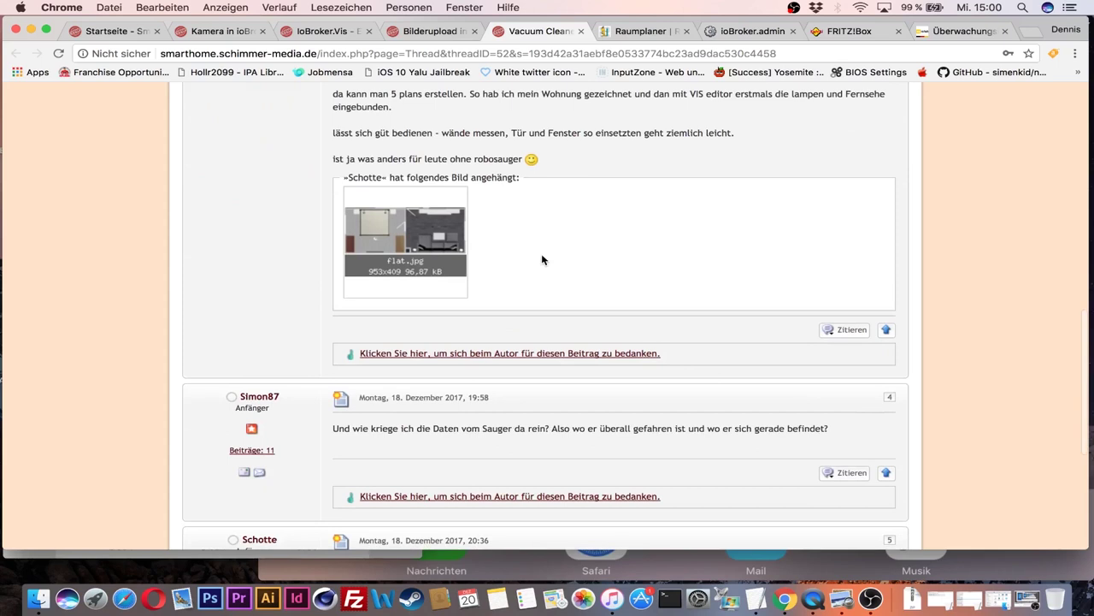
pyautogui.scroll(-2, 542, 259)
pyautogui.scroll(3, 542, 259)
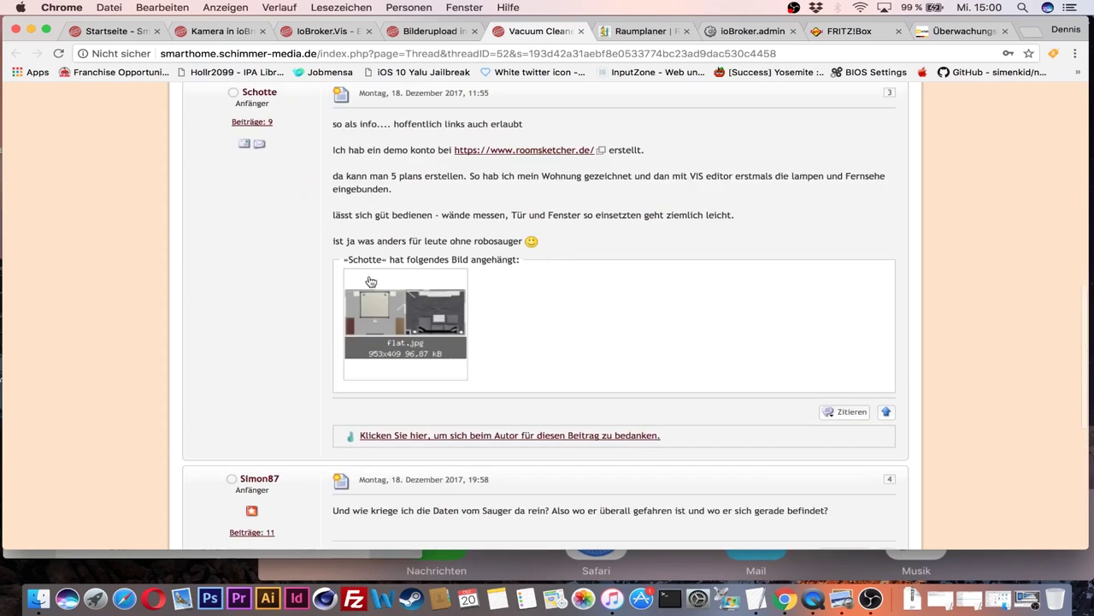
pyautogui.scroll(1, 630, 227)
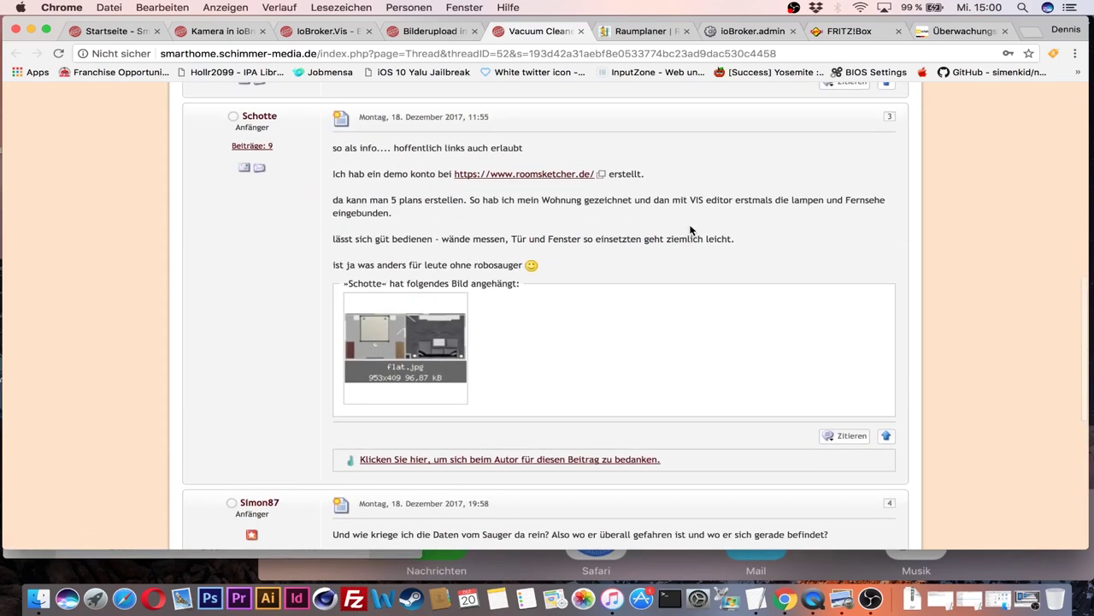
pyautogui.scroll(1, 691, 230)
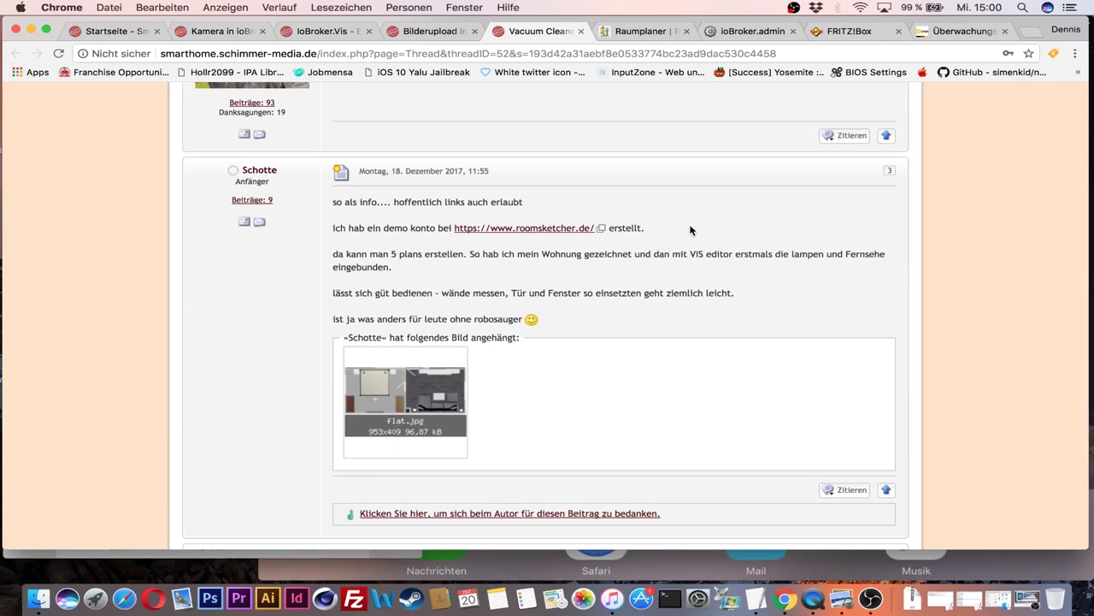
pyautogui.moveTo(524, 321); pyautogui.dragTo(368, 319)
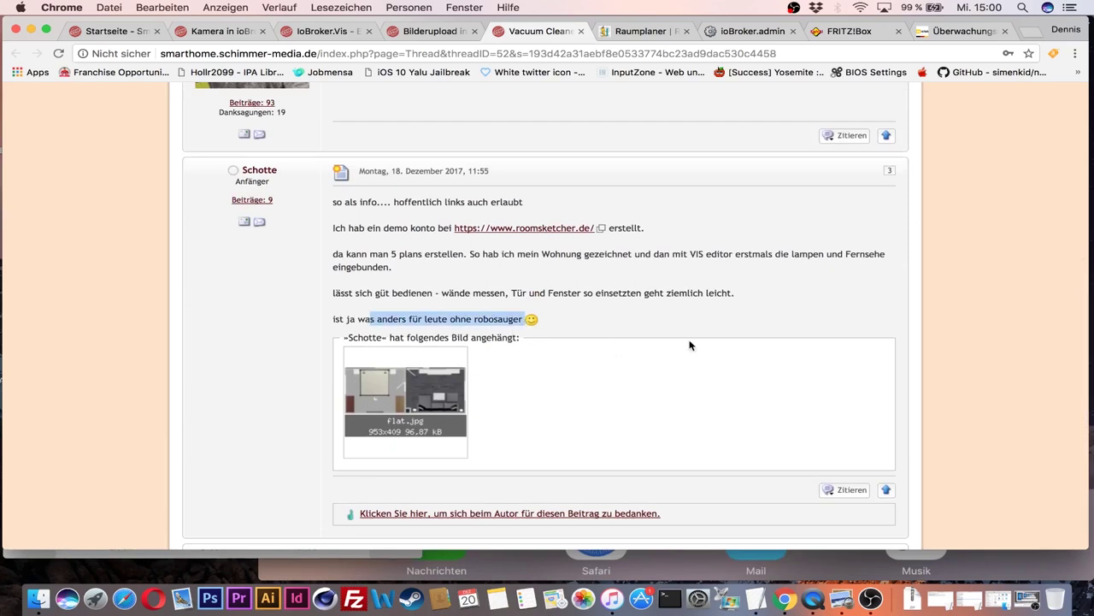
pyautogui.click(665, 320)
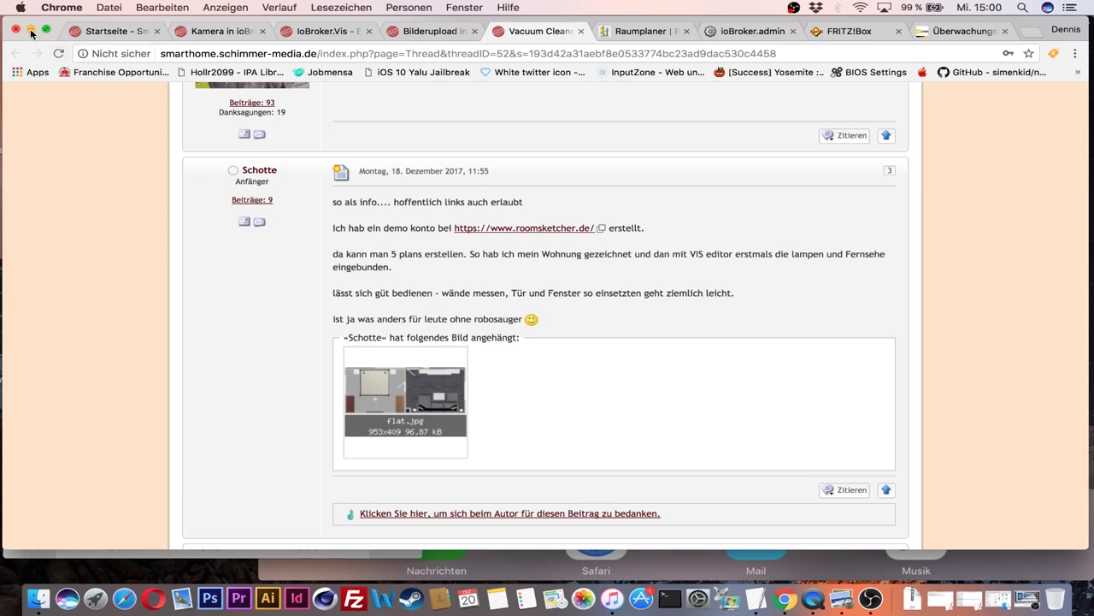
pyautogui.click(846, 592)
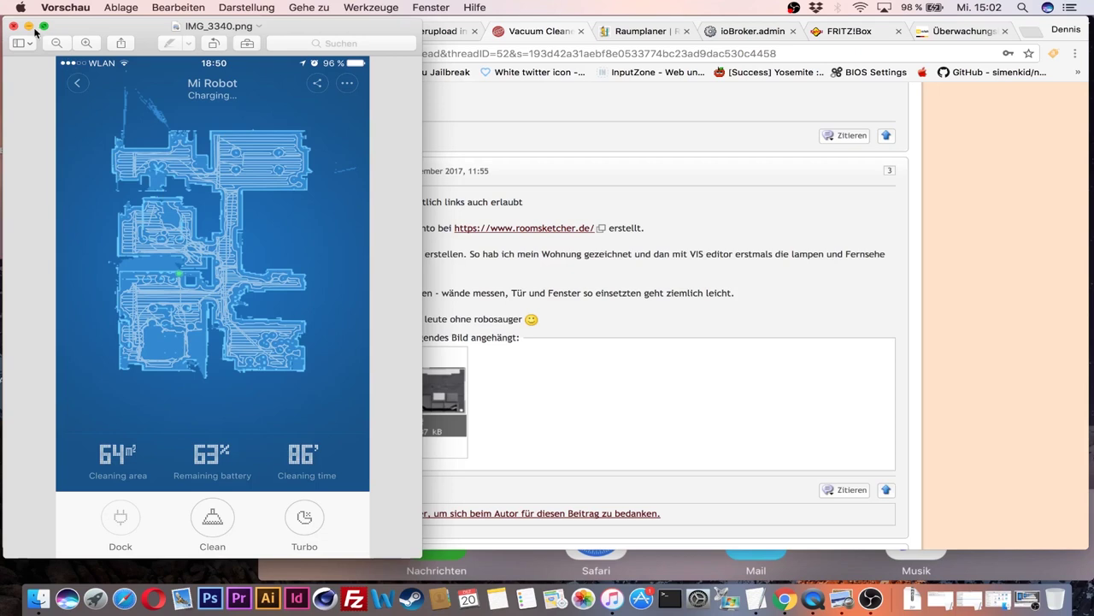
# Minimize the Preview robot map window and launch Cinema 4D.
pyautogui.click(28, 27)
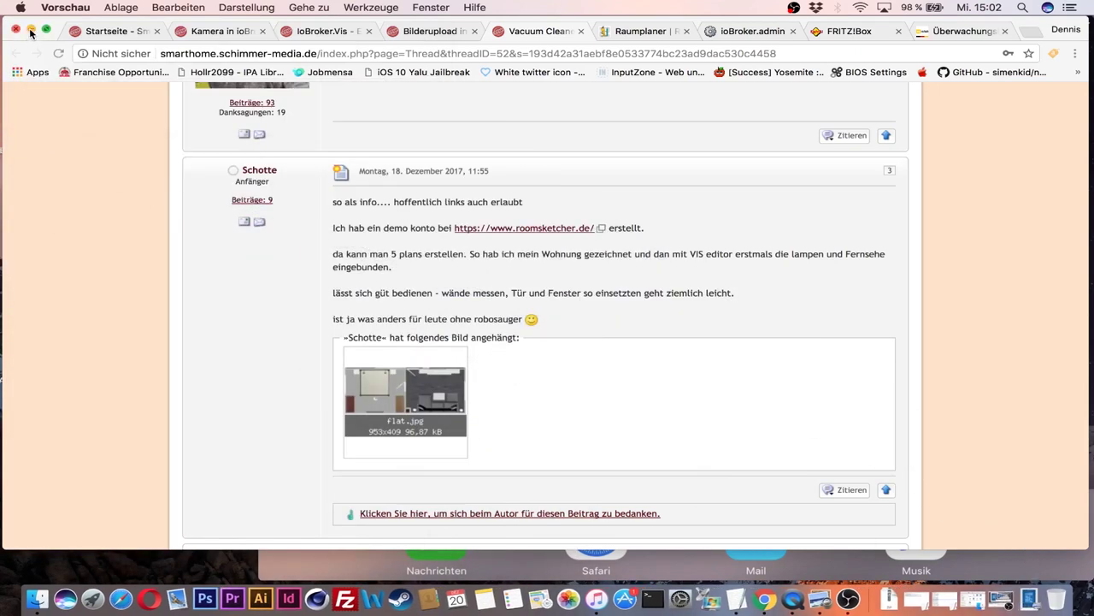
pyautogui.click(316, 602)
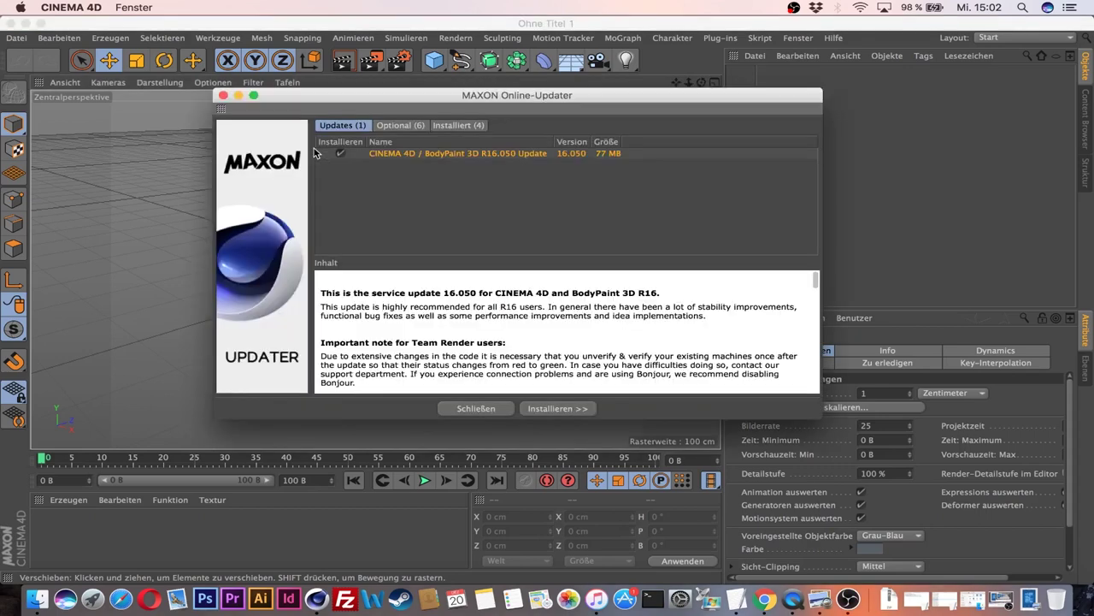
# Dismiss the R16.050 update offer and add a Boden floor object to the scene.
pyautogui.click(492, 409)
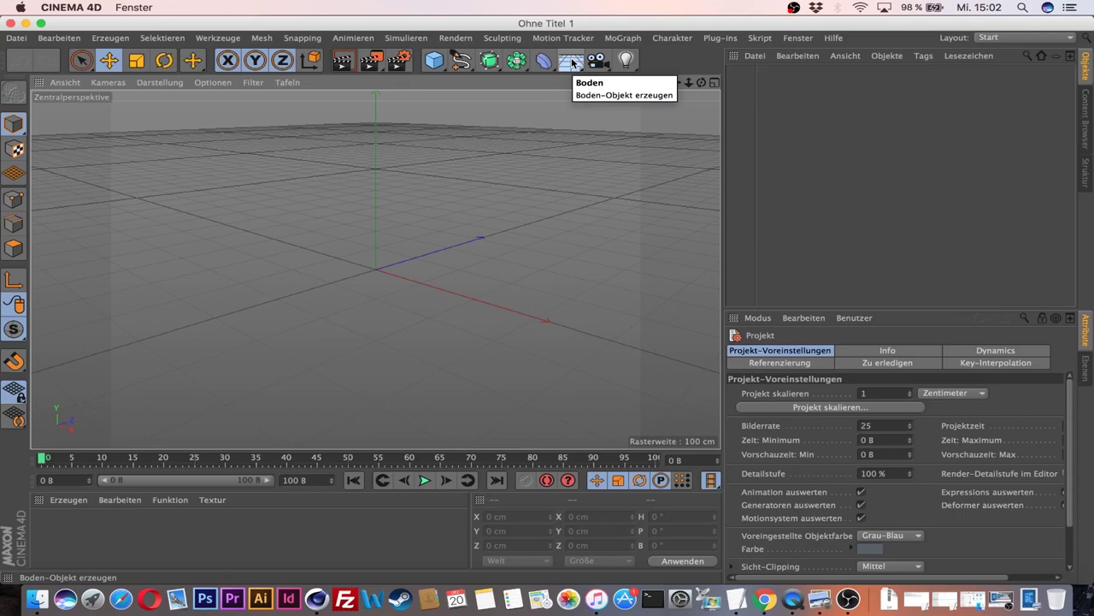
pyautogui.click(572, 63)
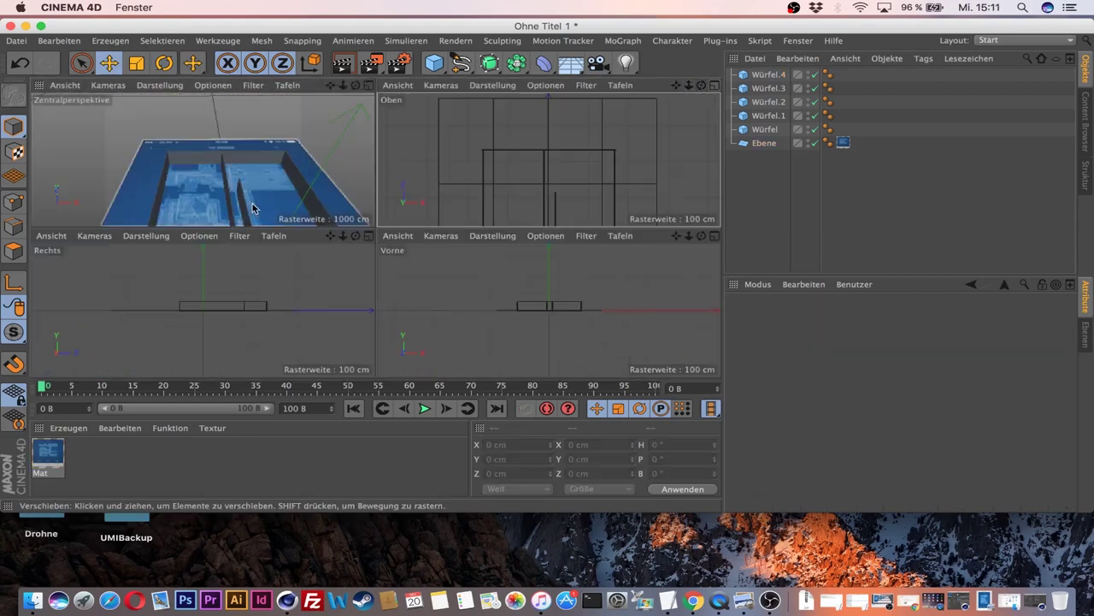
# Slide the Würfel.6 wall along Z and shorten the Würfel.3 wall to fit the map.
pyautogui.moveTo(225, 210); pyautogui.dragTo(293, 205)
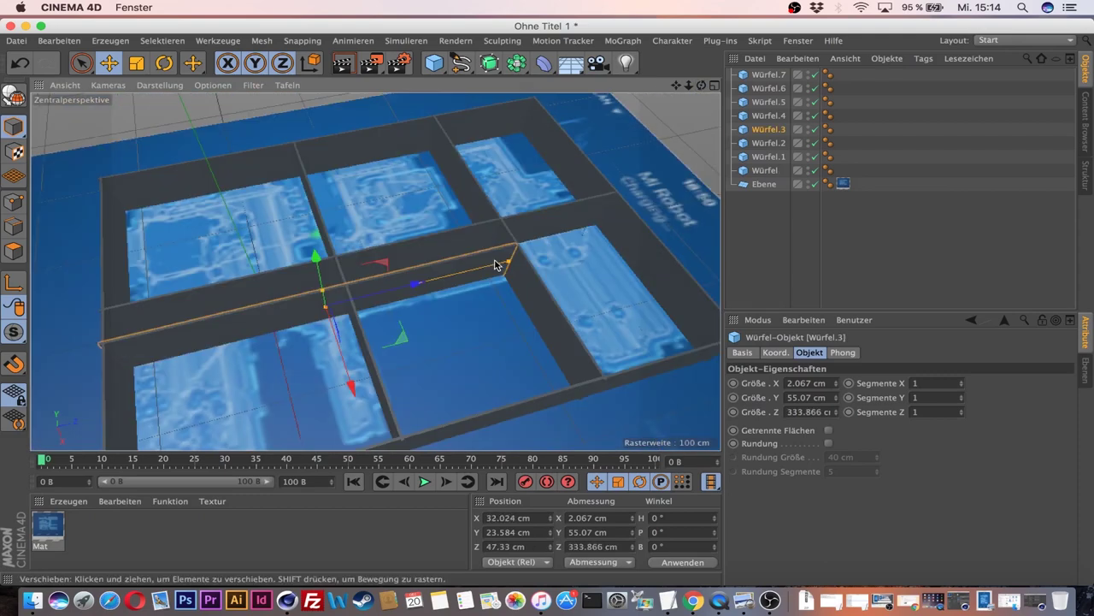
pyautogui.moveTo(501, 262); pyautogui.dragTo(479, 269)
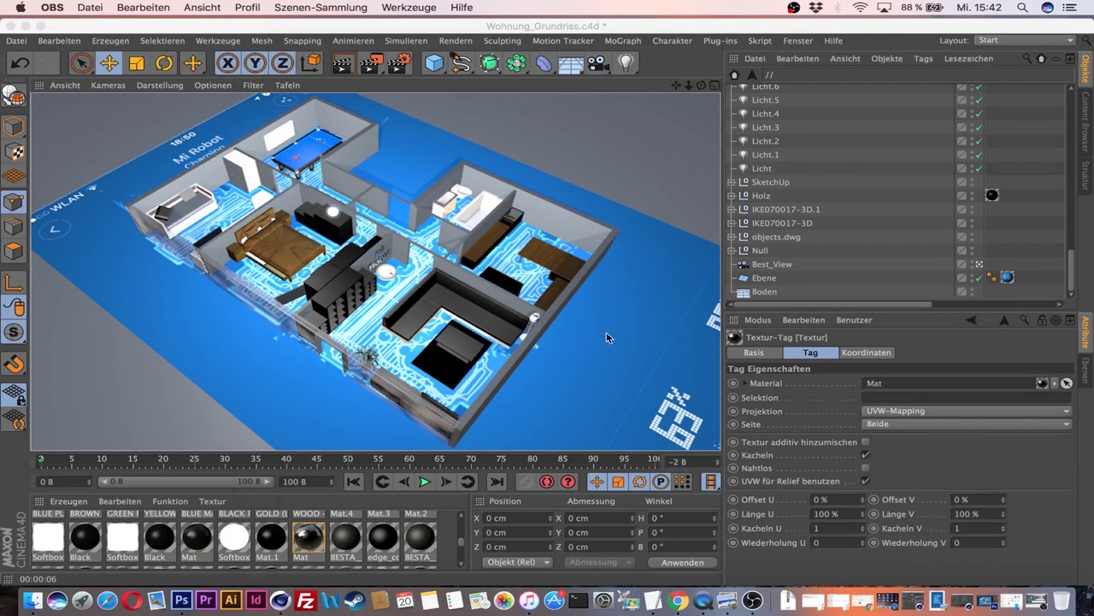
# In Render Settings, set the saved image file to Wohnung_Grundriss_3D_VIS on the Desktop.
pyautogui.click(404, 68)
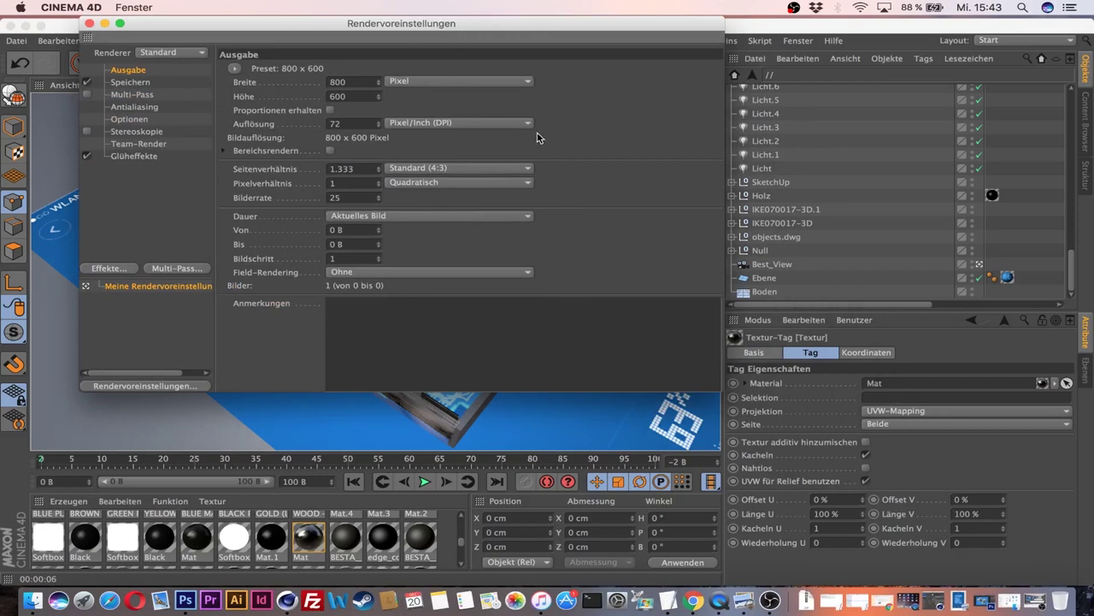
pyautogui.moveTo(194, 24); pyautogui.dragTo(345, 110)
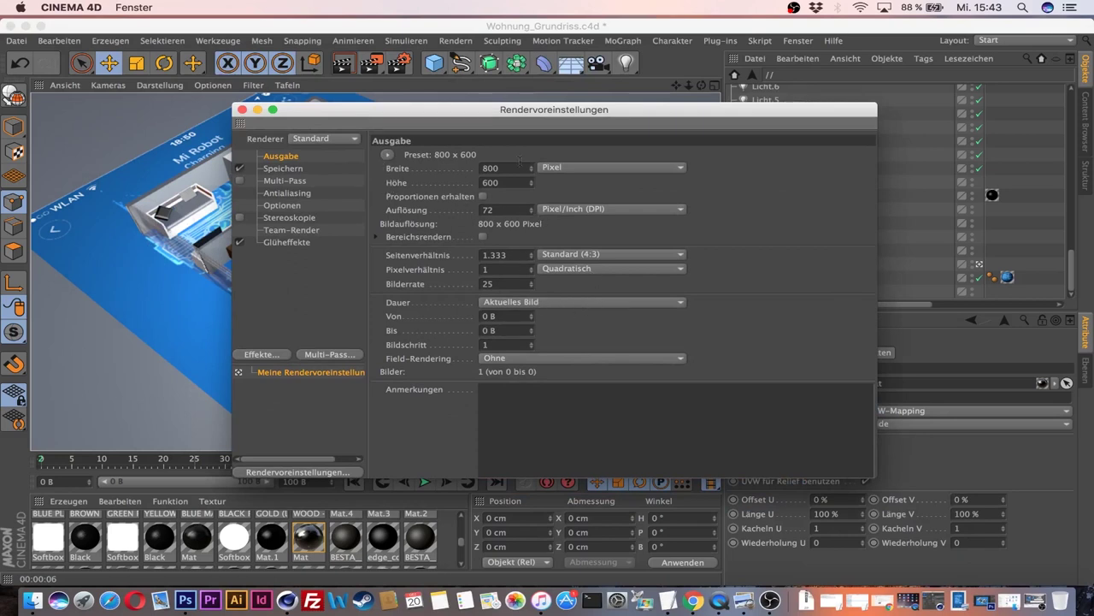
pyautogui.click(286, 170)
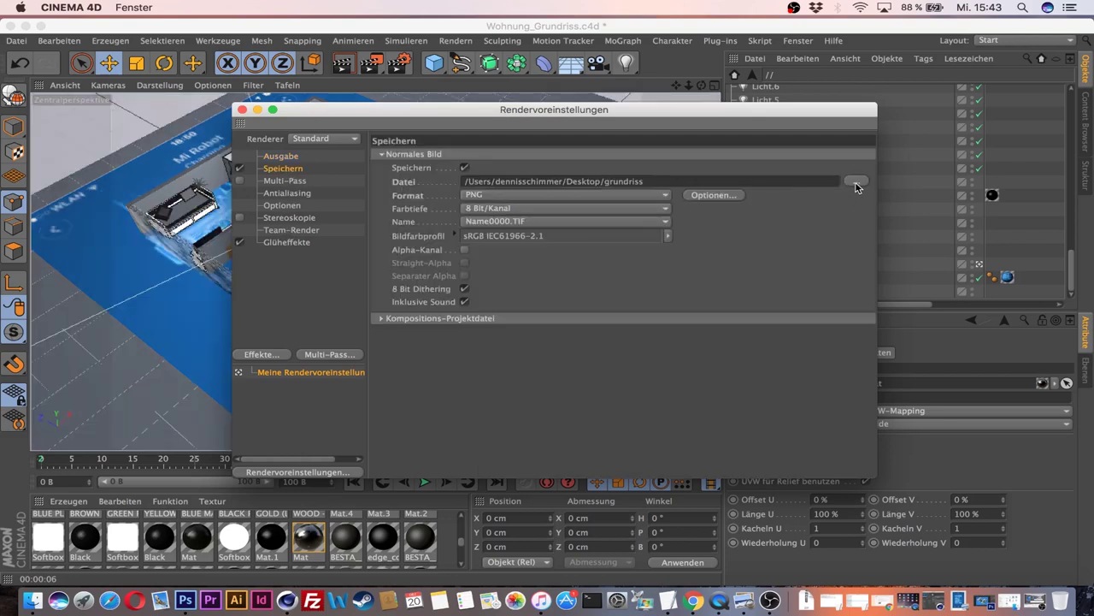
pyautogui.click(857, 182)
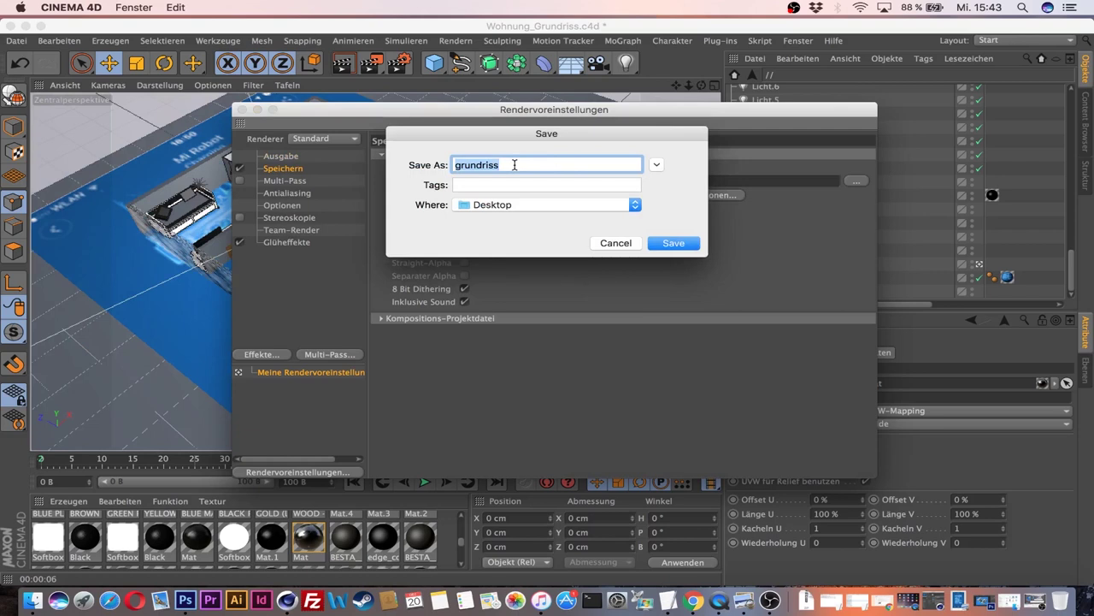
pyautogui.write('Wohnung_G')
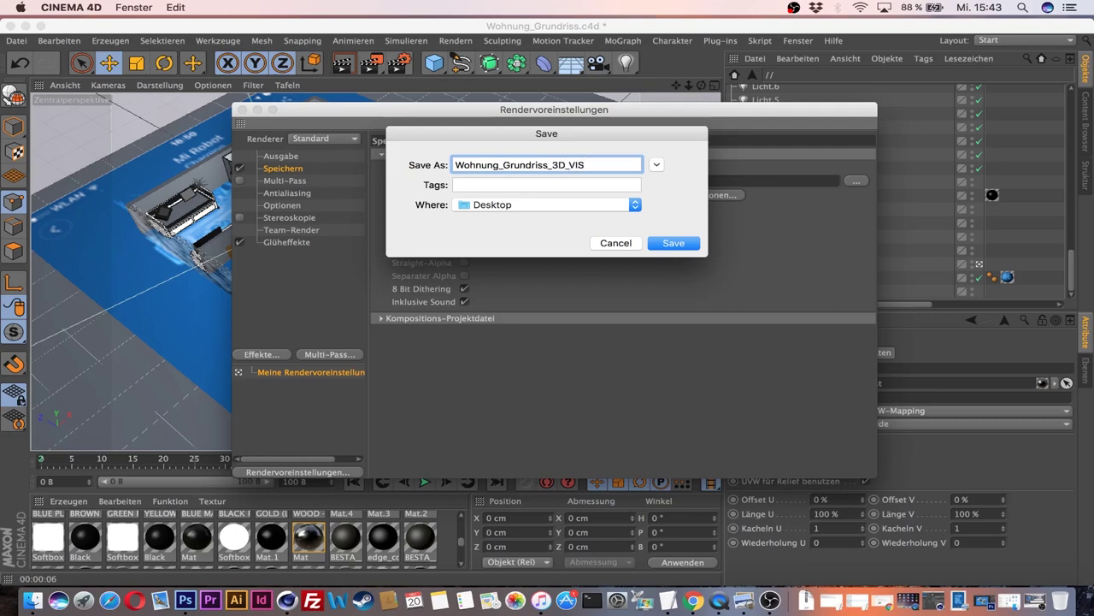
pyautogui.click(672, 243)
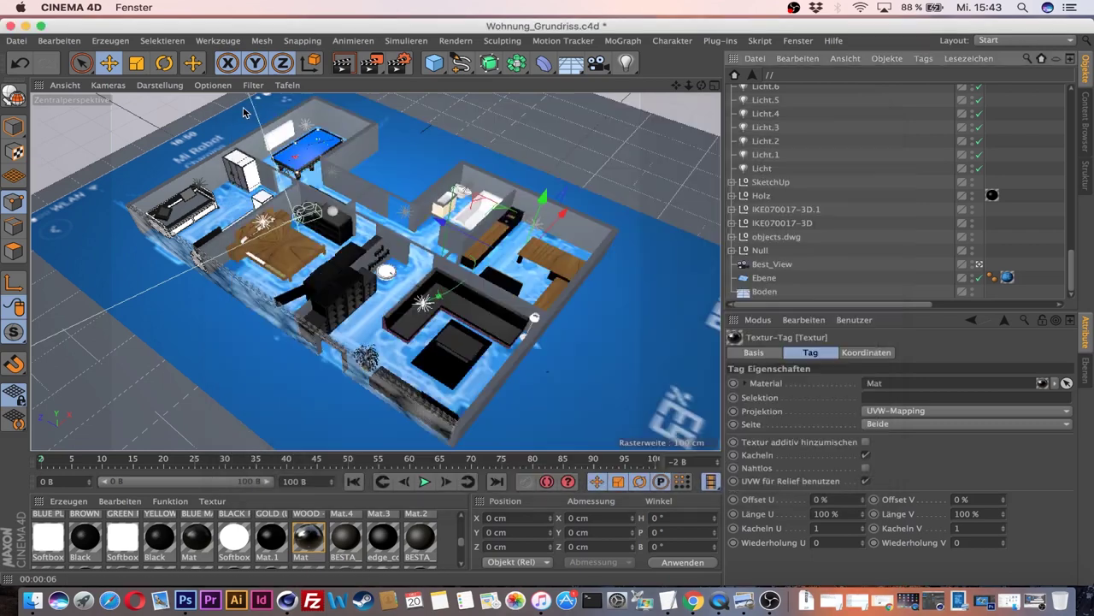
pyautogui.click(242, 110)
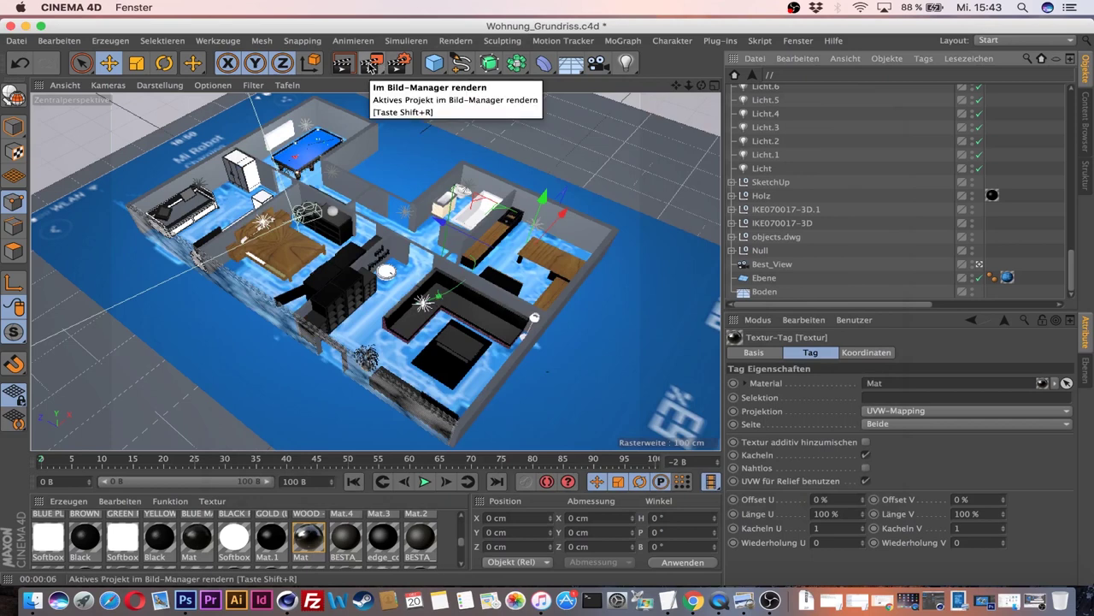
# Render the apartment to the Picture Viewer, skipping the missing-texture warning, then minimize the viewer.
pyautogui.click(371, 66)
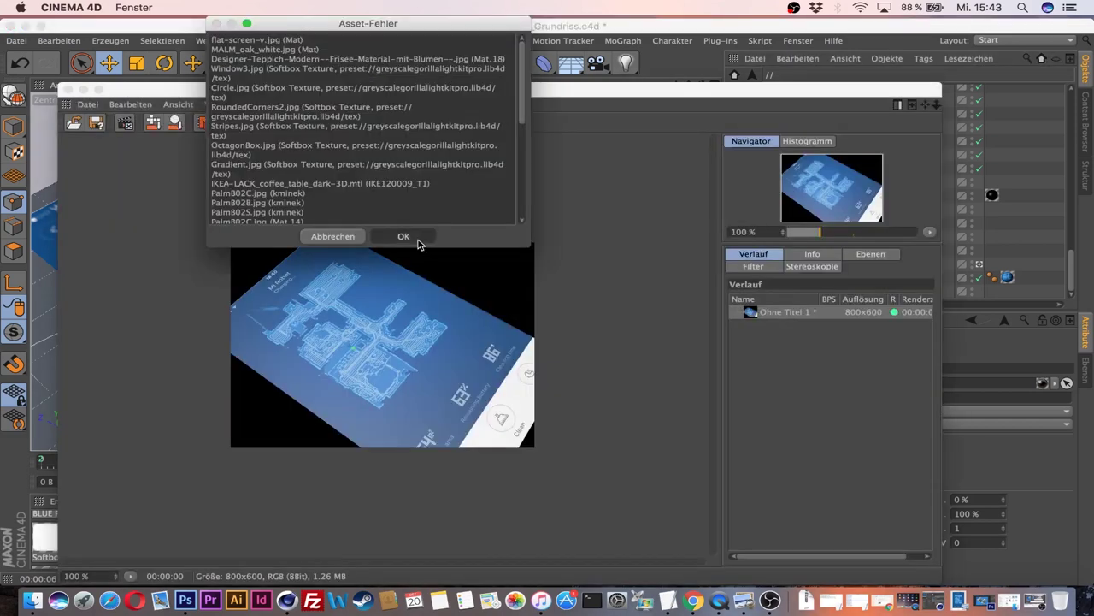
pyautogui.click(418, 238)
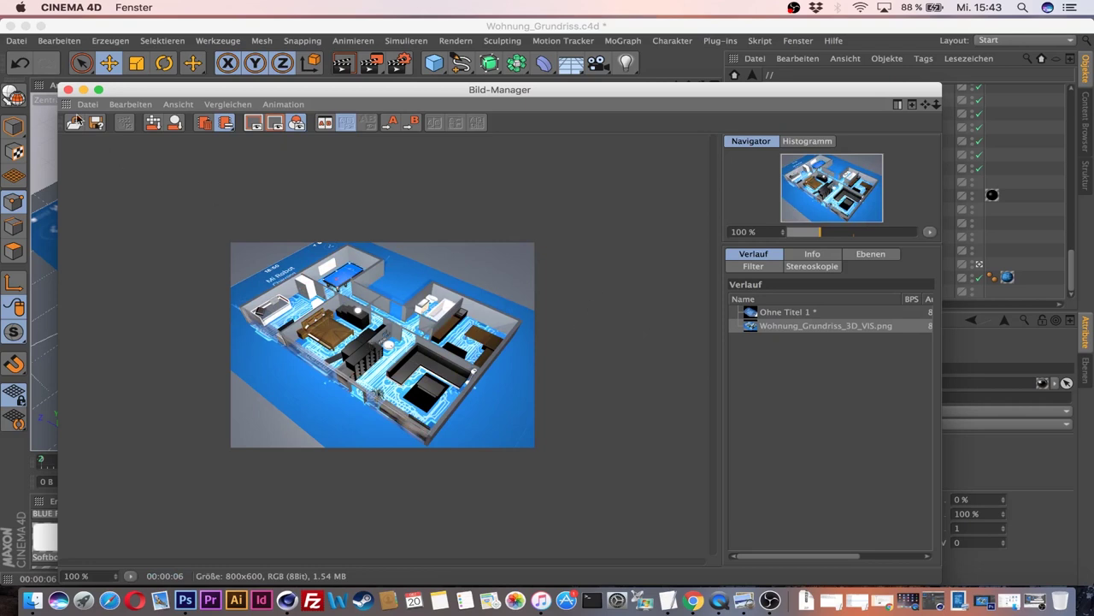
pyautogui.click(84, 91)
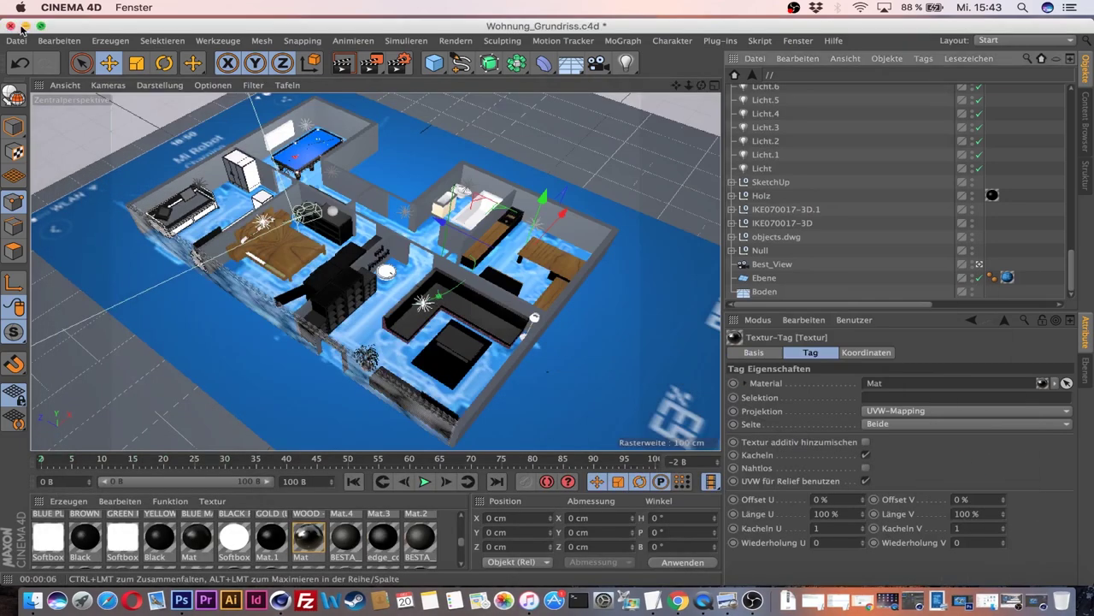
pyautogui.press('F11')
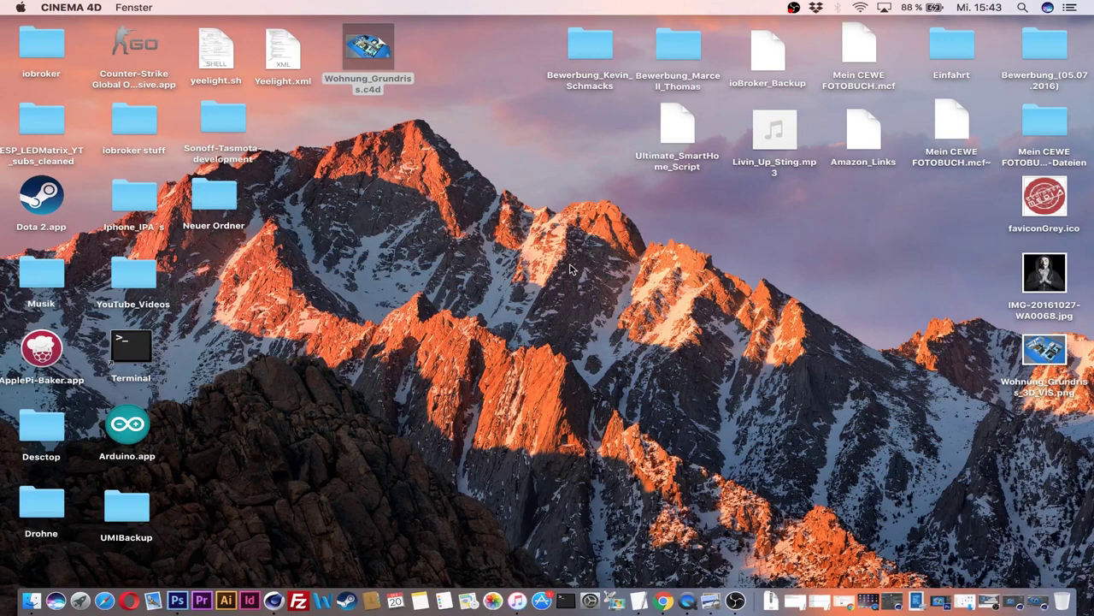
pyautogui.click(1045, 367)
pyautogui.doubleClick(1045, 367)
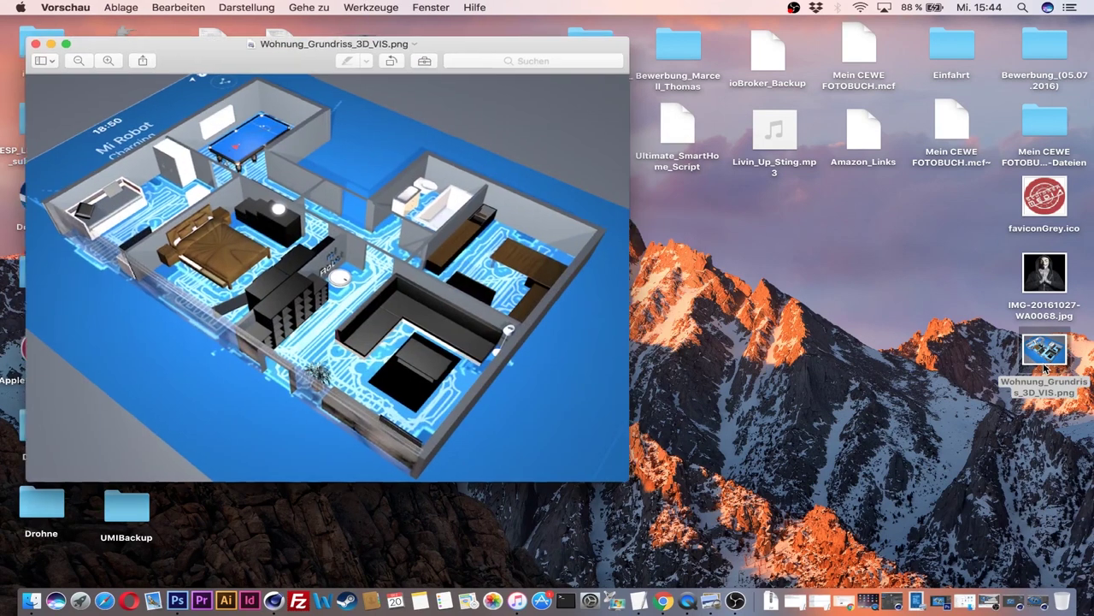
pyautogui.click(59, 42)
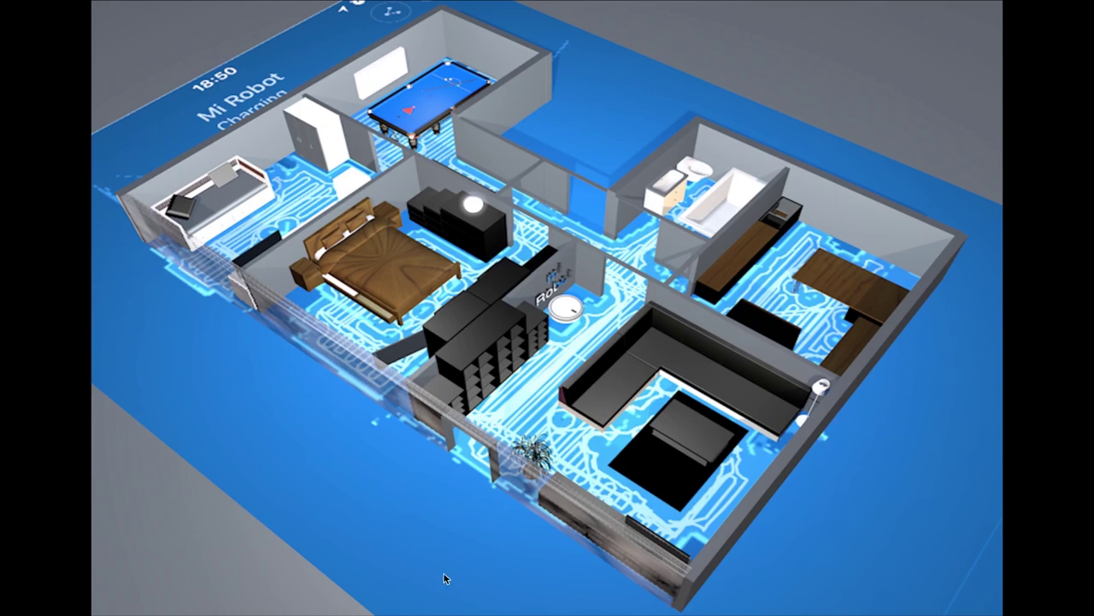
pyautogui.press('Escape')
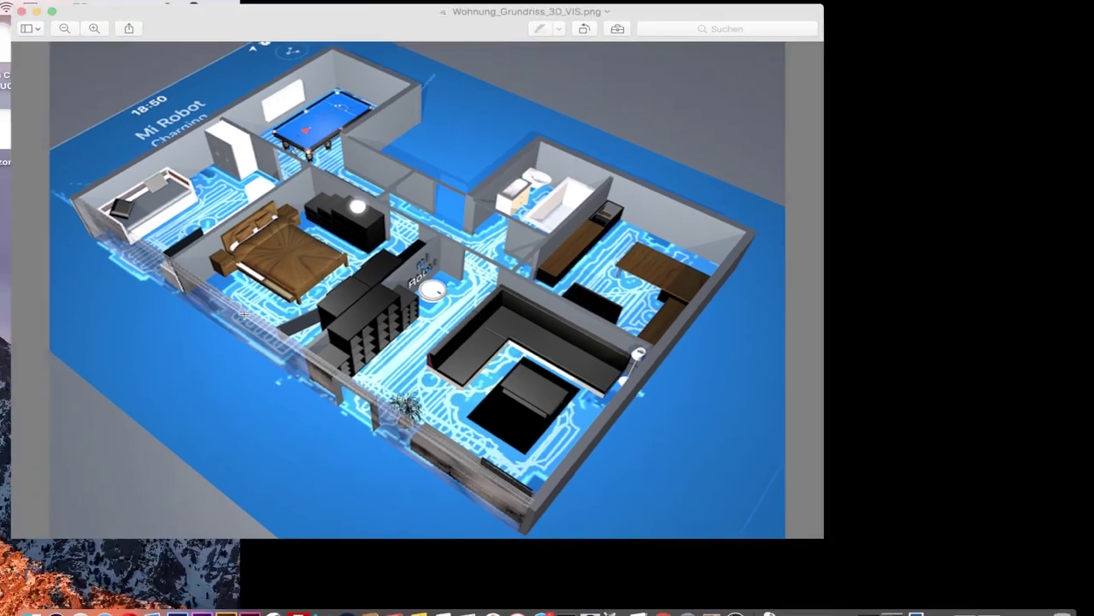
pyautogui.press('super+w')
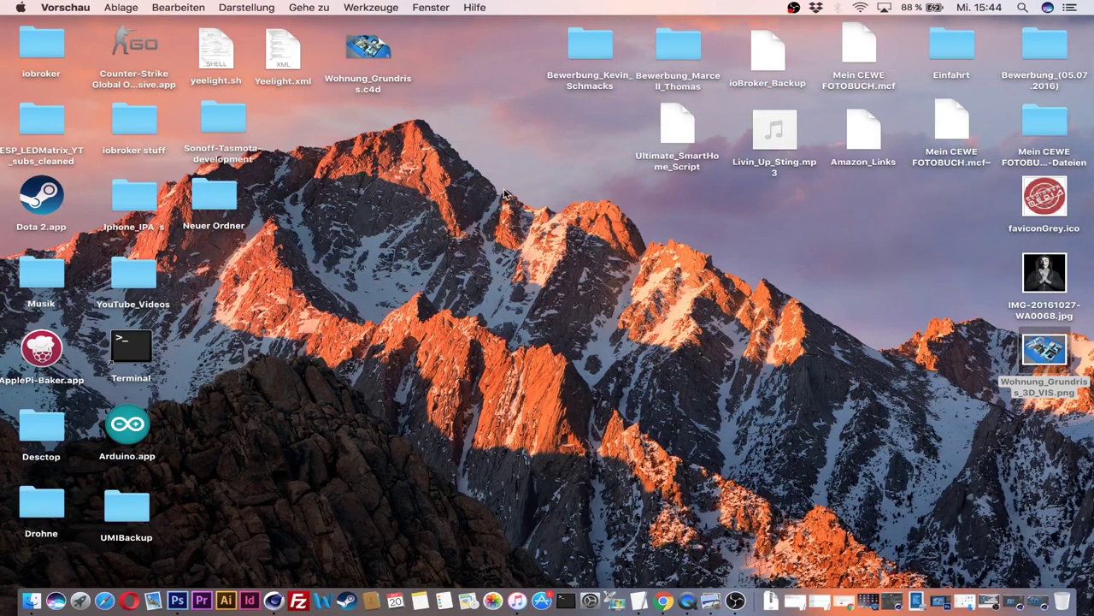
# Place Wohnung_Grundriss_3D_VIS.png into grundriss_1.psd and commit its placement.
pyautogui.click(941, 601)
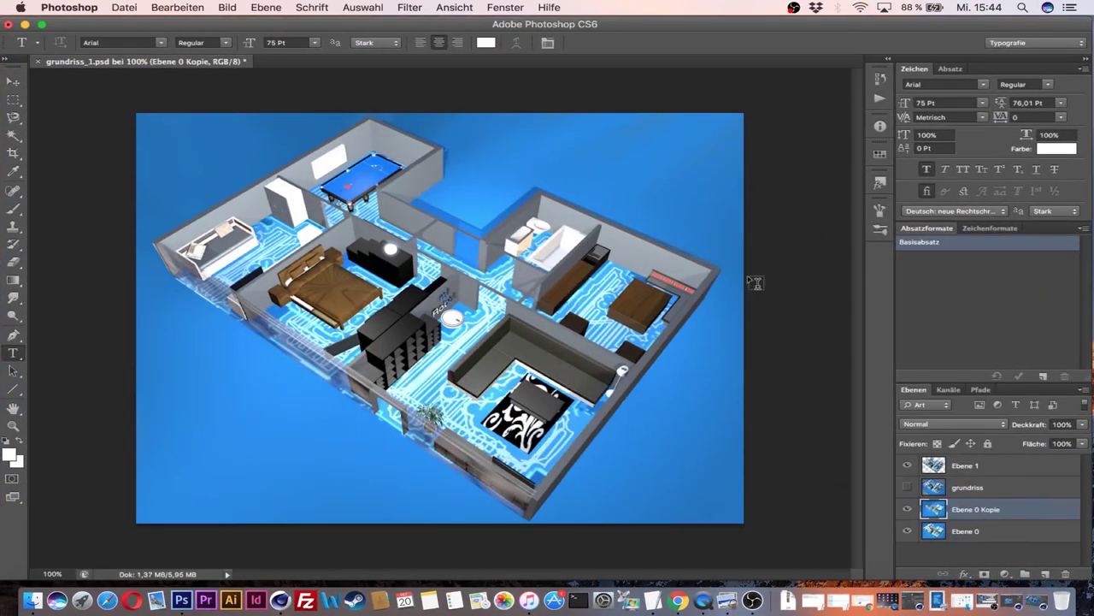
pyautogui.click(966, 534)
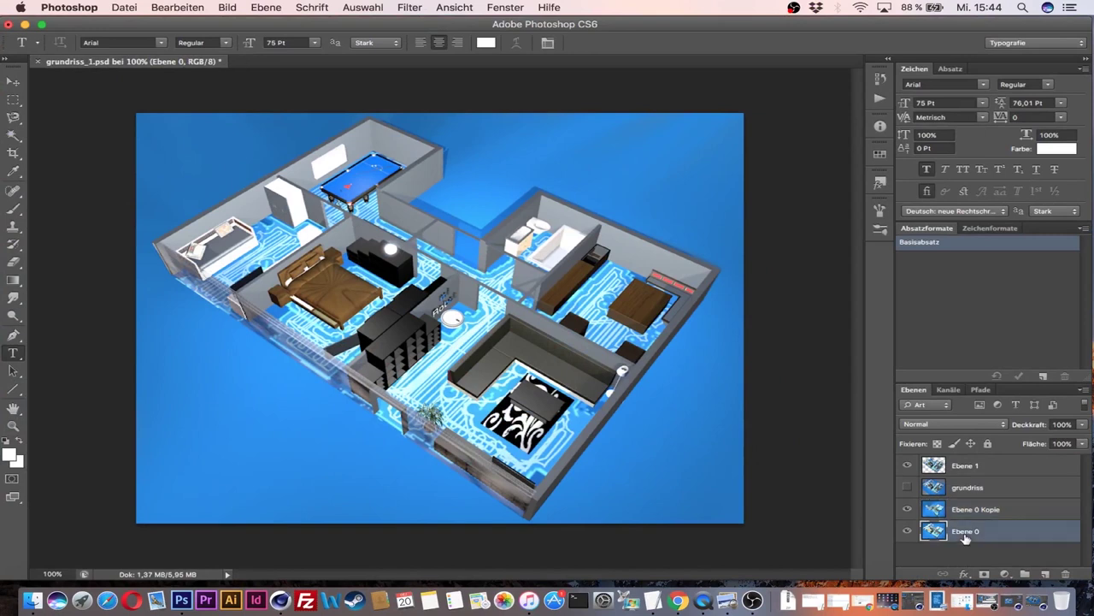
pyautogui.click(970, 484)
pyautogui.click(123, 7)
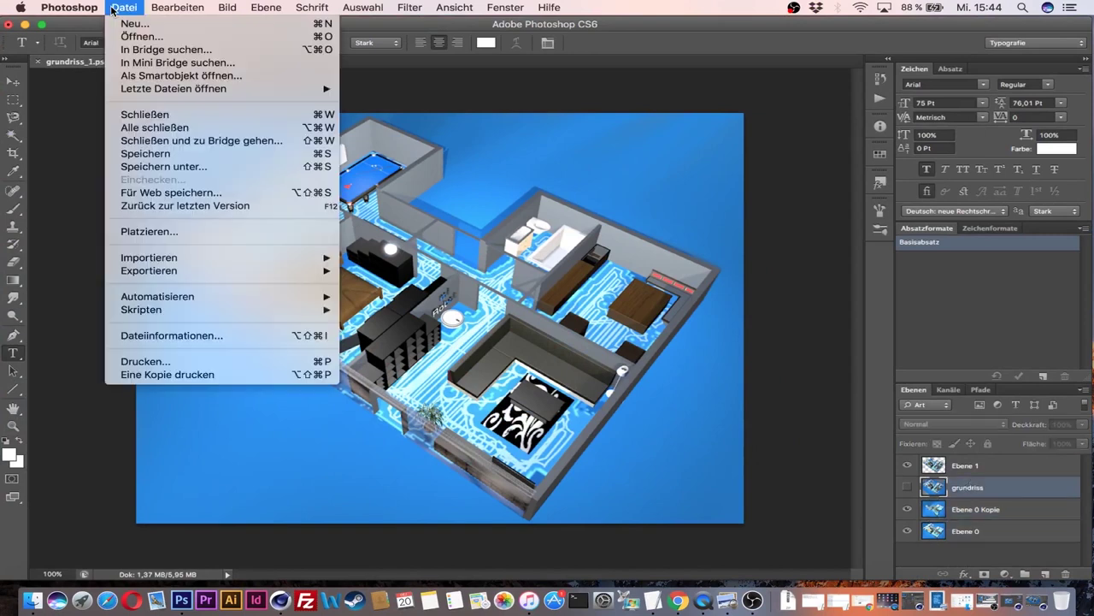
pyautogui.click(166, 232)
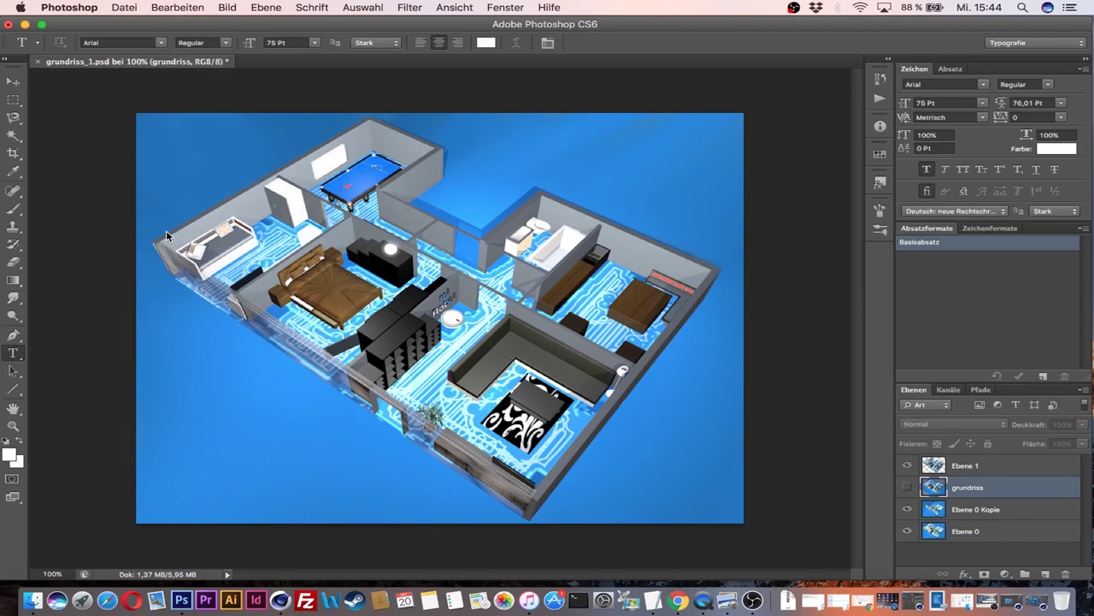
pyautogui.click(433, 157)
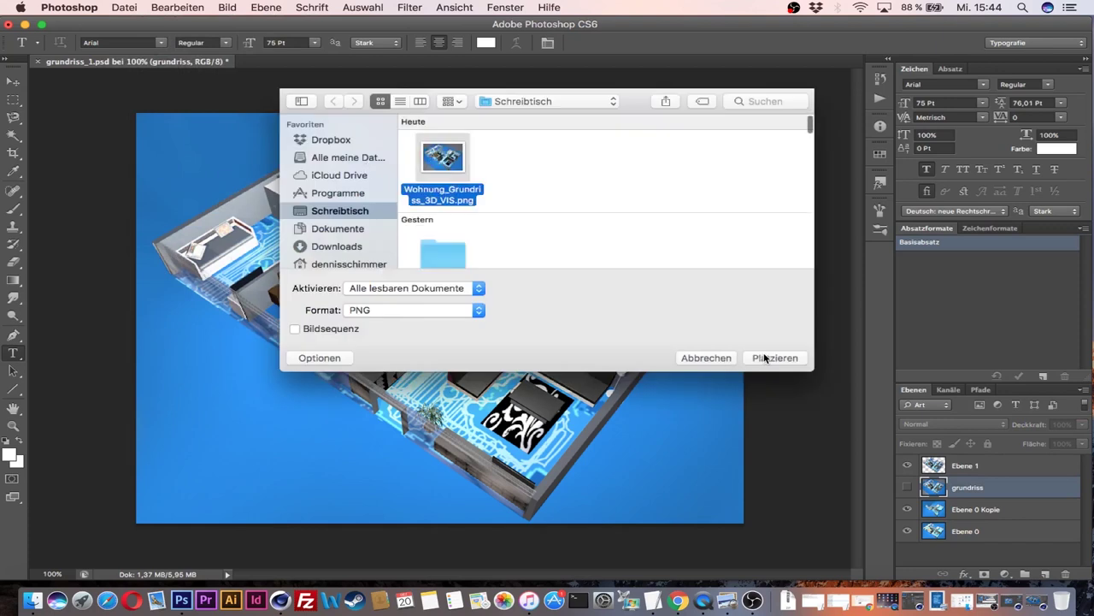
pyautogui.click(764, 358)
pyautogui.press('Return')
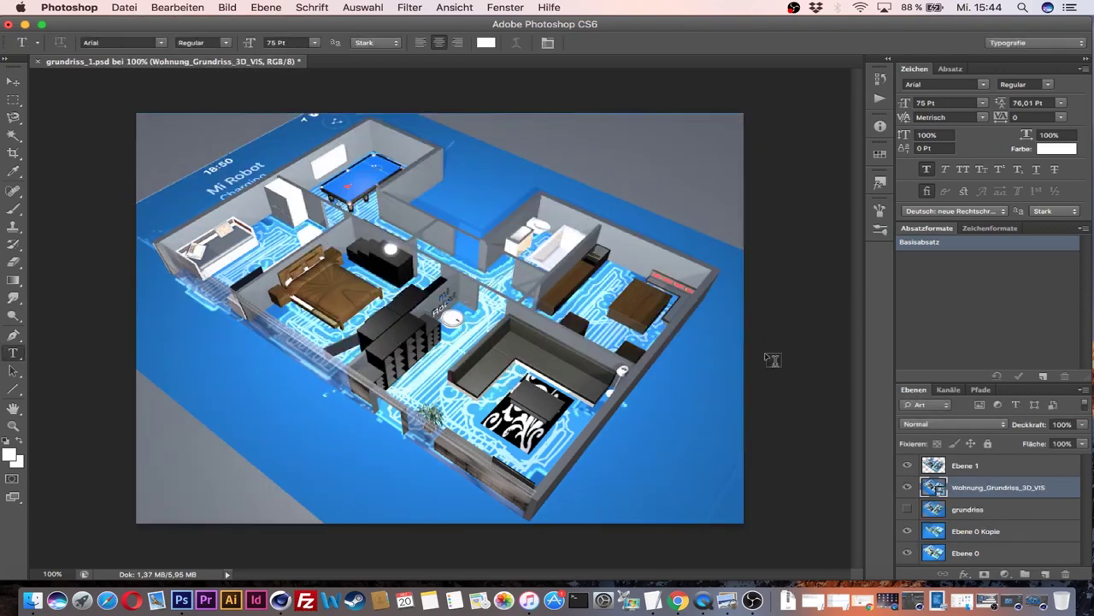
# Move the render layer to the top and erase the grey phone overlay.
pyautogui.moveTo(978, 490)
pyautogui.mouseDown()
pyautogui.moveTo(979, 531)
pyautogui.moveTo(978, 460)
pyautogui.mouseUp()
pyautogui.press('e')
pyautogui.moveTo(160, 111)
pyautogui.mouseDown()
pyautogui.moveTo(416, 465)
pyautogui.moveTo(86, 293)
pyautogui.moveTo(561, 110)
pyautogui.moveTo(586, 366)
pyautogui.mouseUp()
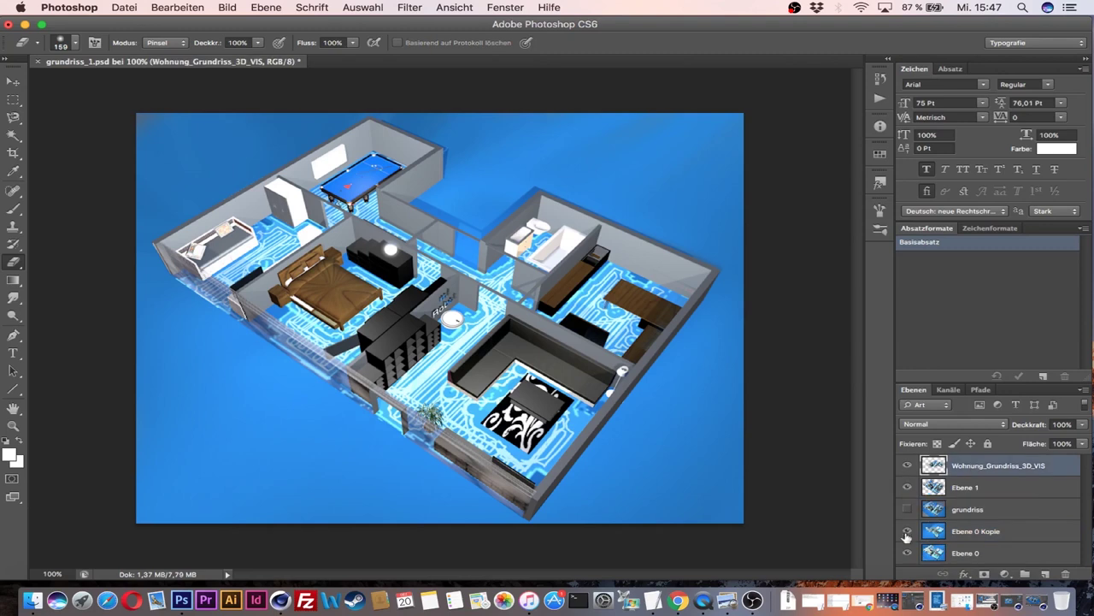
# Save the document as Wohnung_3d_Grundgriss_VIS.psd on the Desktop.
pyautogui.click(974, 531)
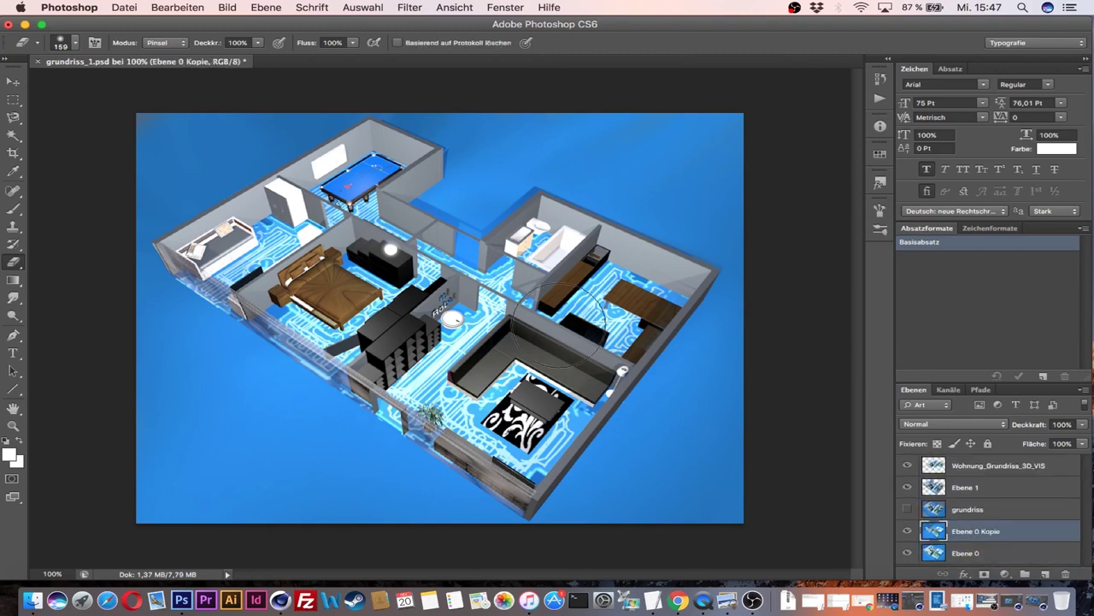
pyautogui.click(124, 7)
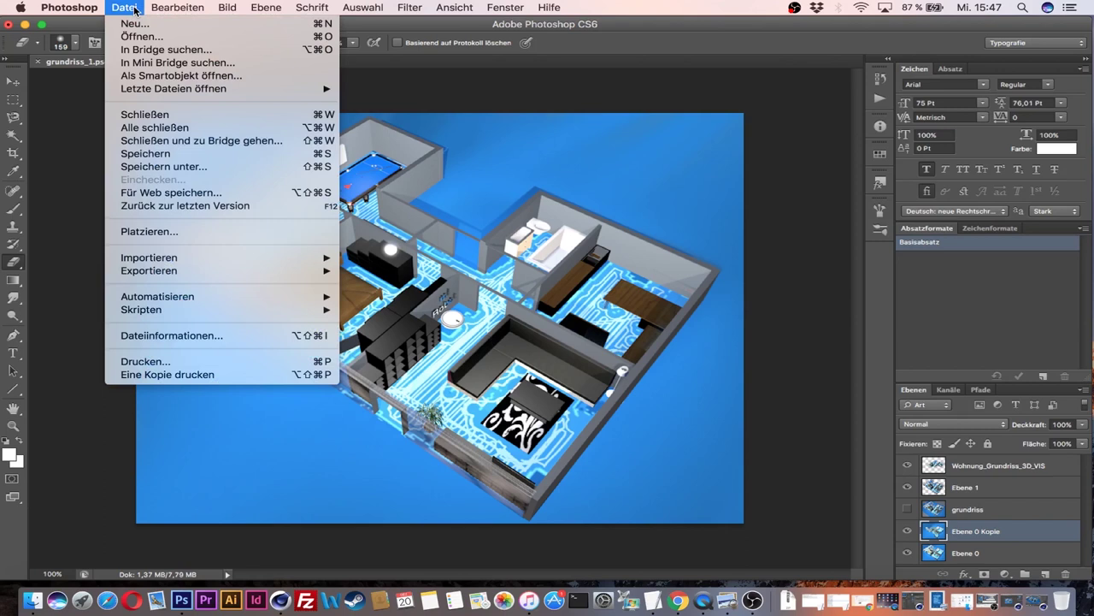
pyautogui.click(184, 167)
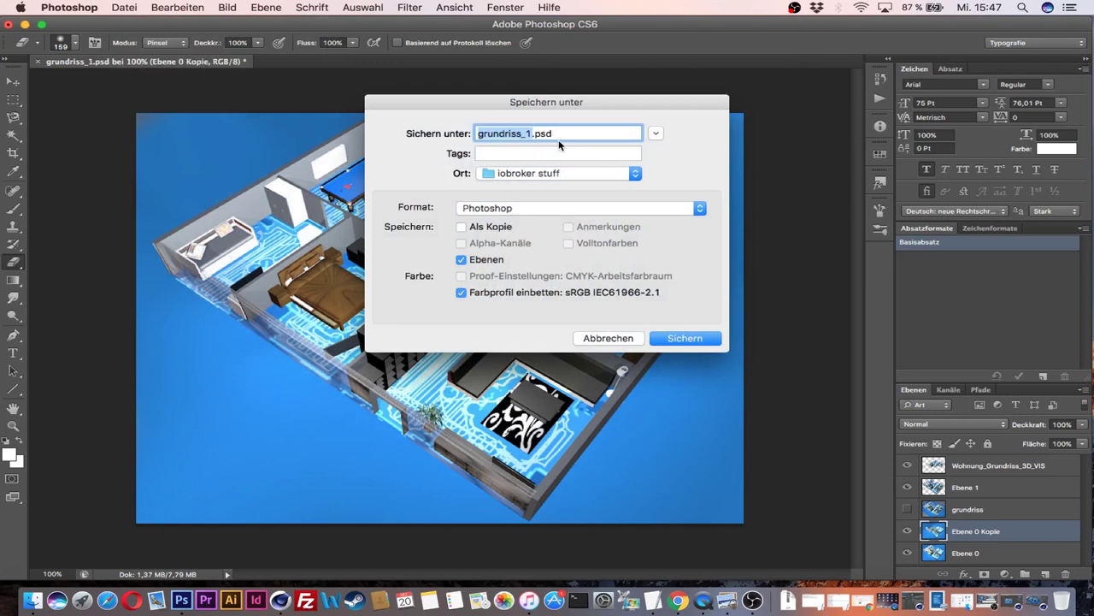
pyautogui.write('Wohnung_3d_Grundgriss_VIS')
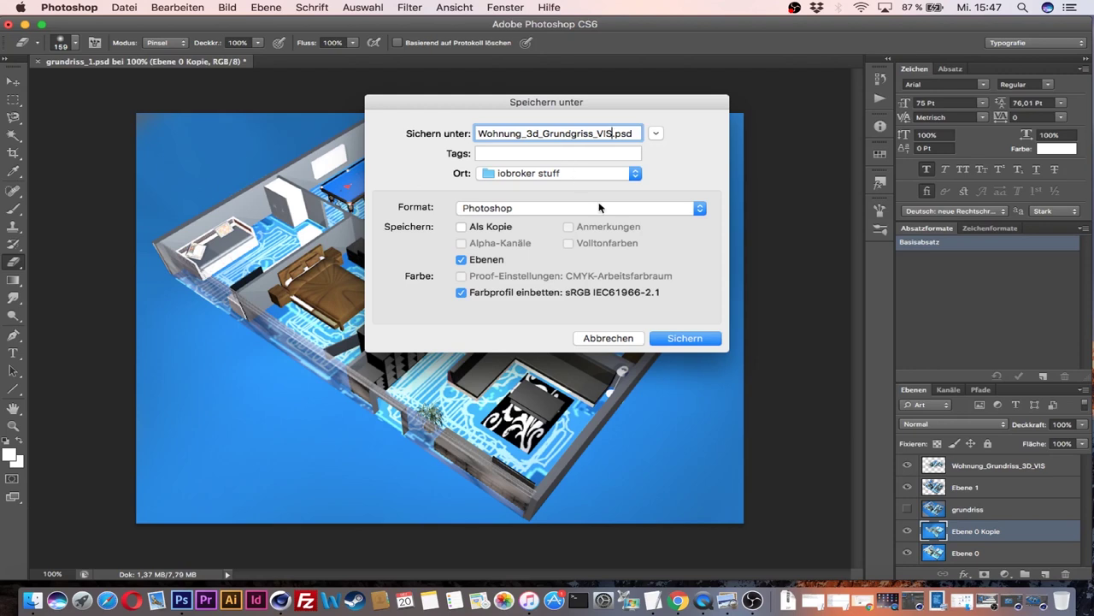
pyautogui.click(575, 173)
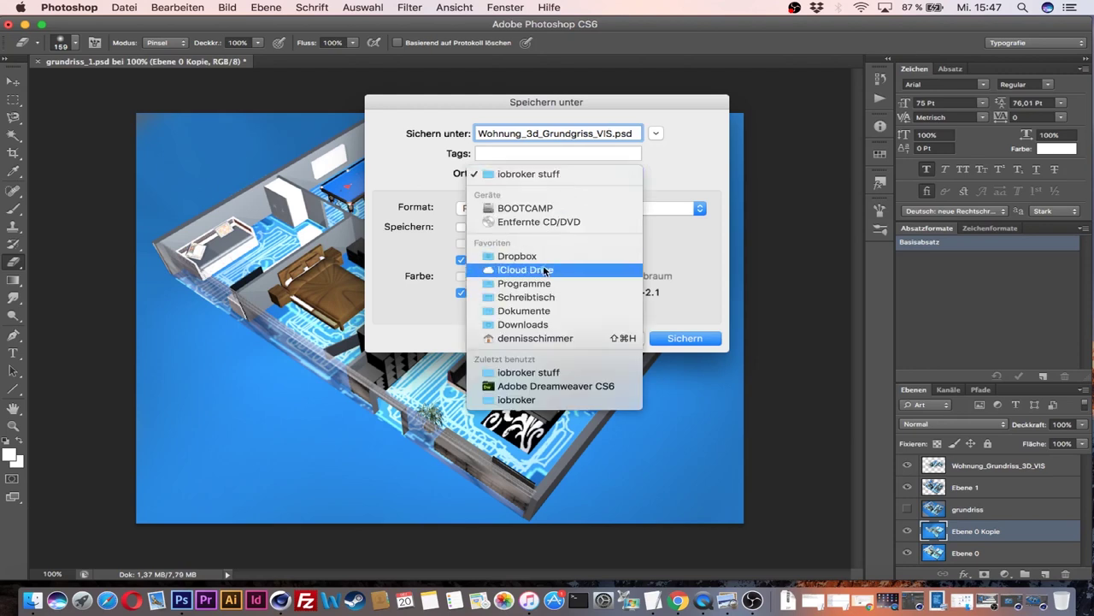
pyautogui.click(547, 297)
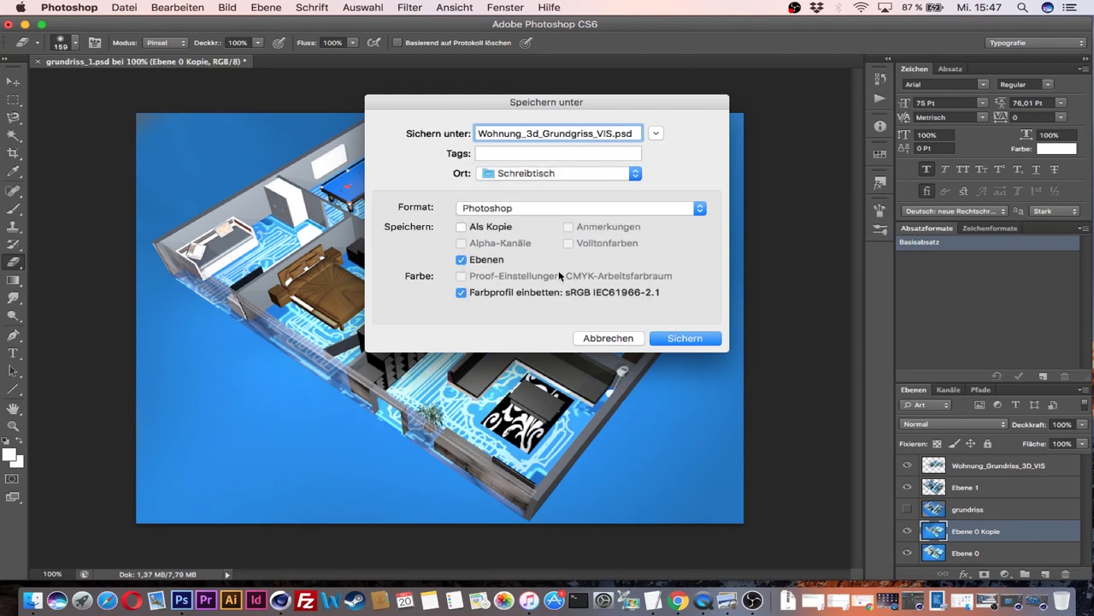
pyautogui.click(683, 340)
pyautogui.click(747, 237)
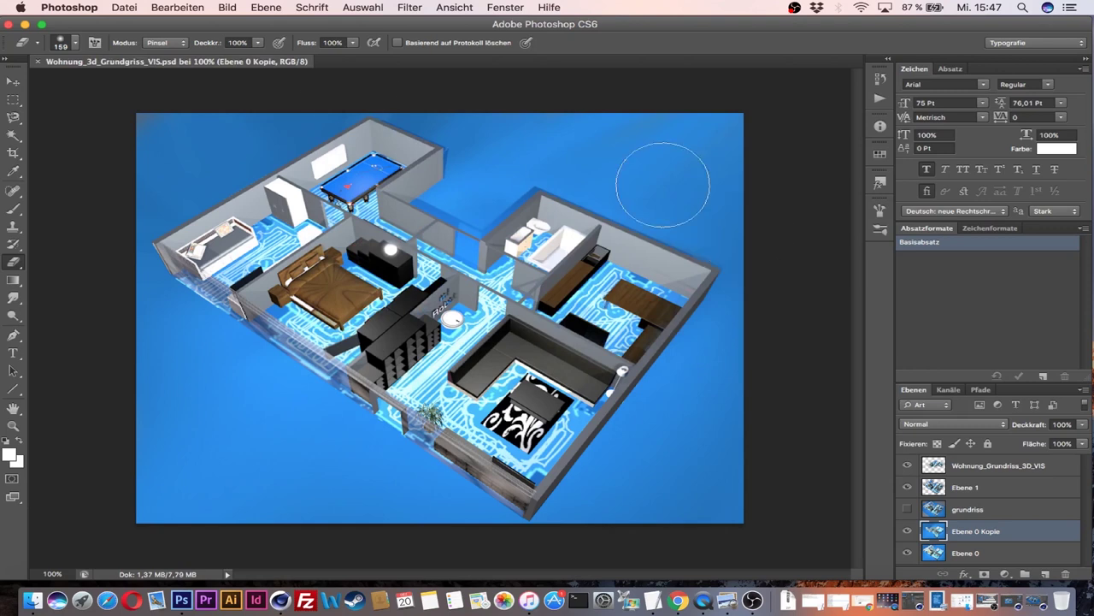
# Begin a JPEG copy, then back out of the JPEG quality settings.
pyautogui.click(122, 8)
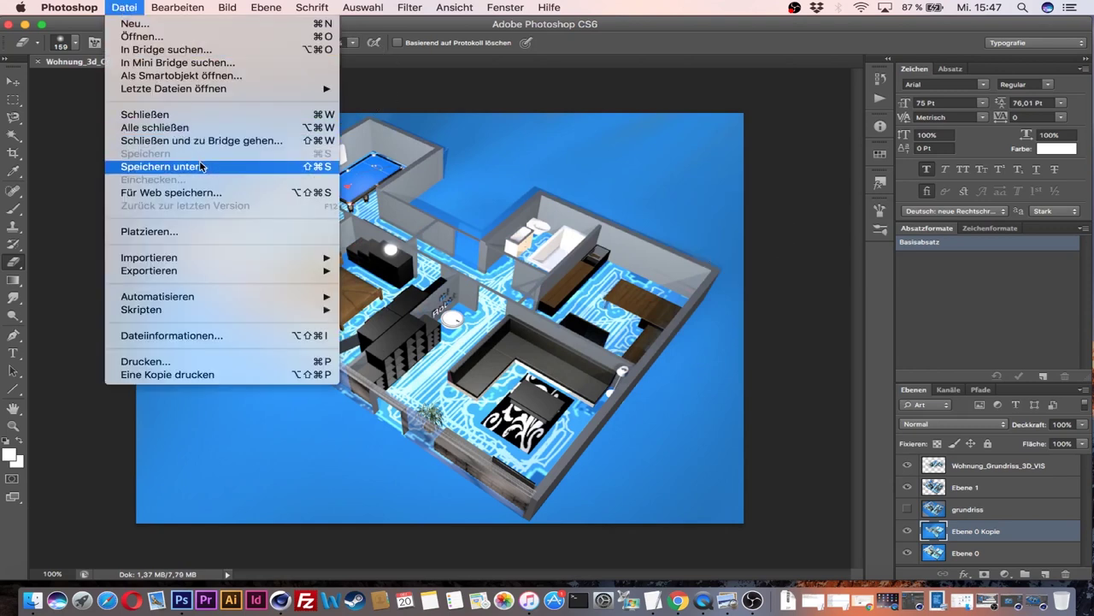
pyautogui.click(201, 165)
pyautogui.click(602, 211)
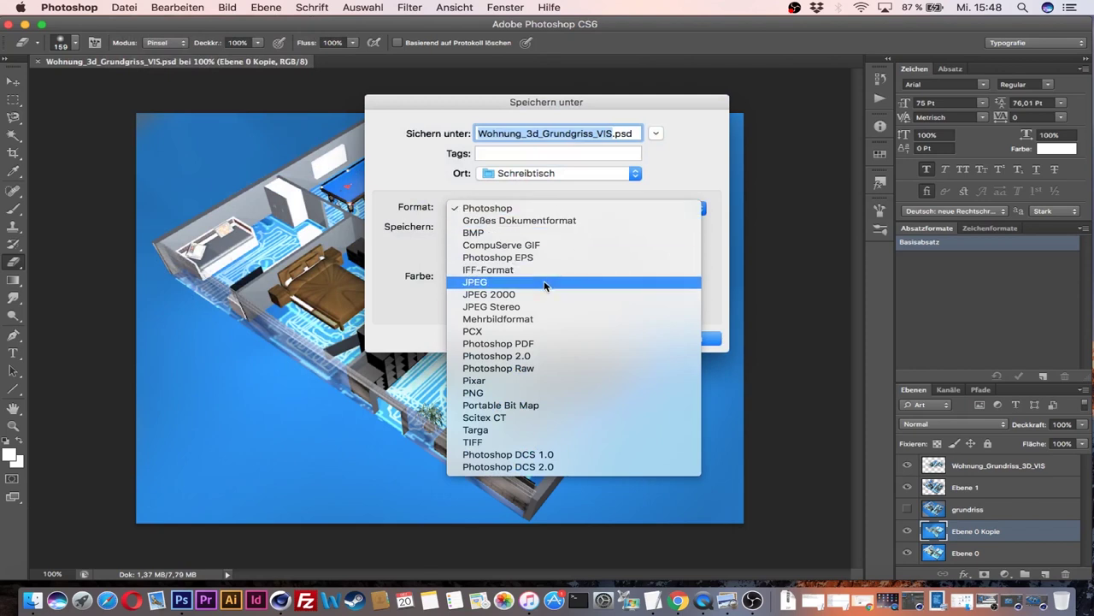
pyautogui.click(548, 282)
pyautogui.click(693, 345)
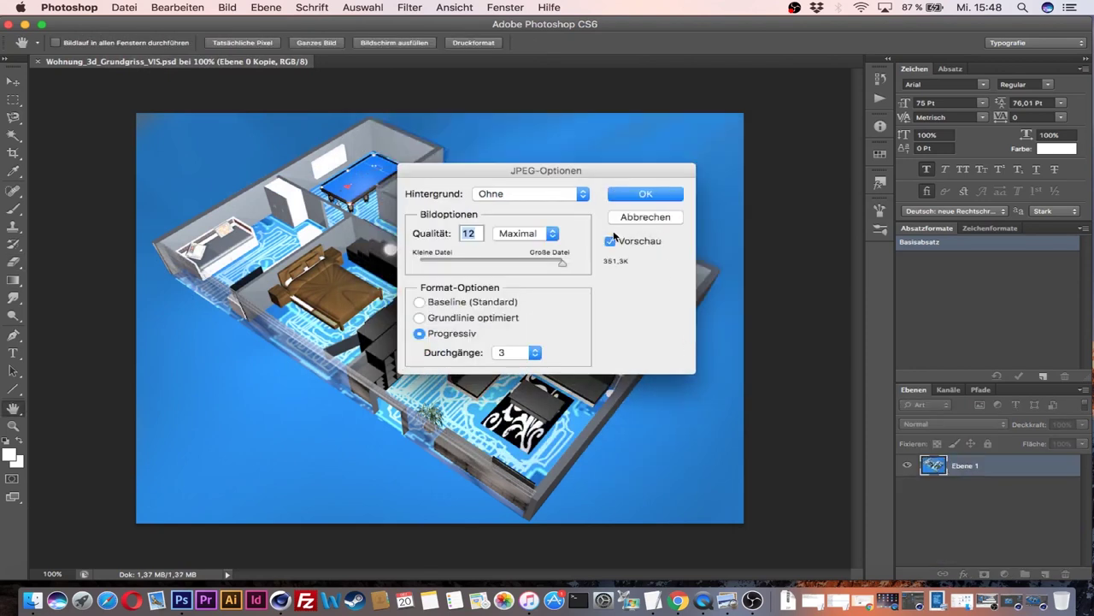
pyautogui.click(655, 221)
# Save Wohnung_3d_Grundgriss_VIS.jpg to the Desktop without an embedded colour profile.
pyautogui.click(125, 7)
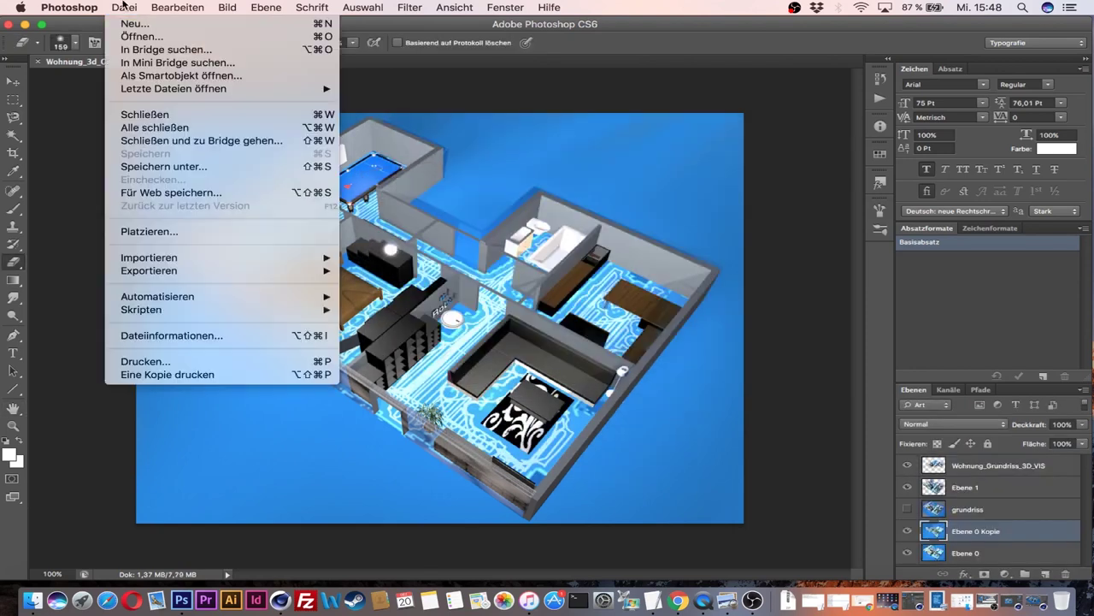
pyautogui.click(184, 166)
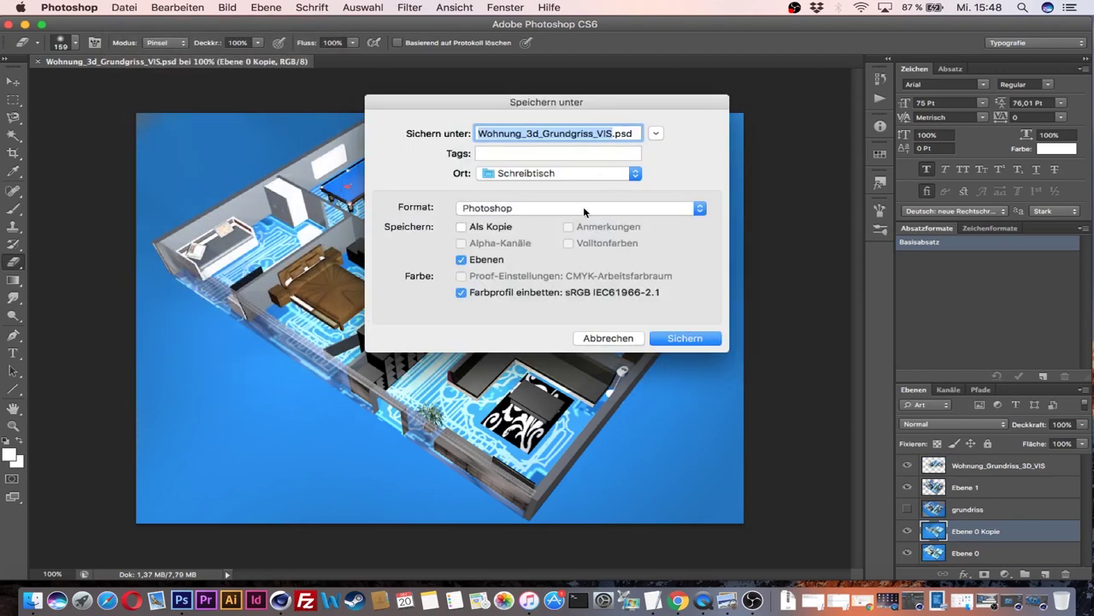
pyautogui.click(583, 206)
pyautogui.click(542, 283)
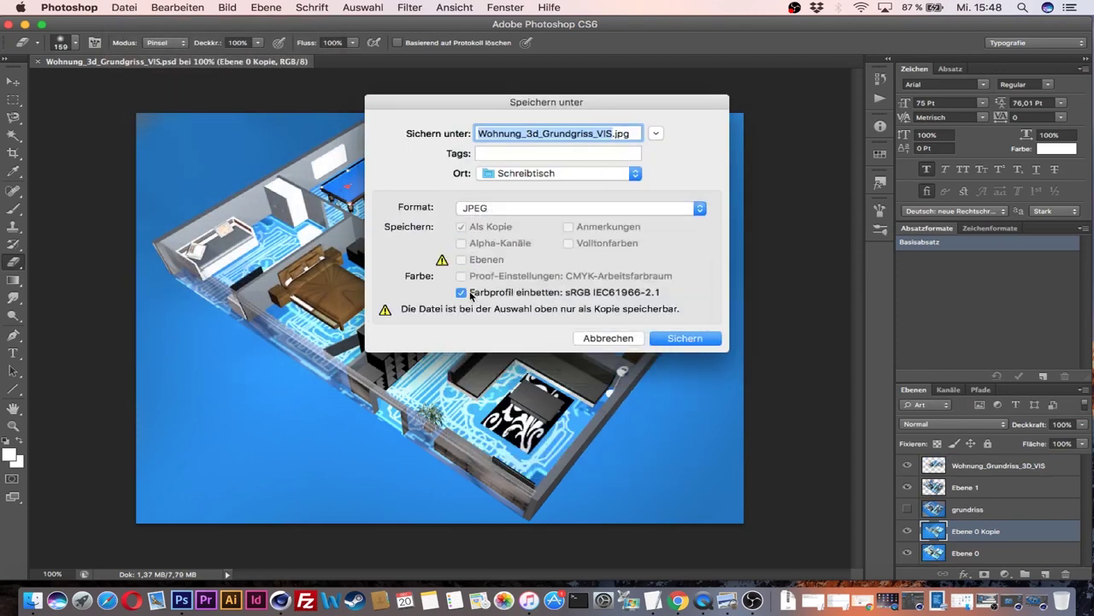
pyautogui.click(462, 293)
pyautogui.click(685, 339)
pyautogui.click(640, 195)
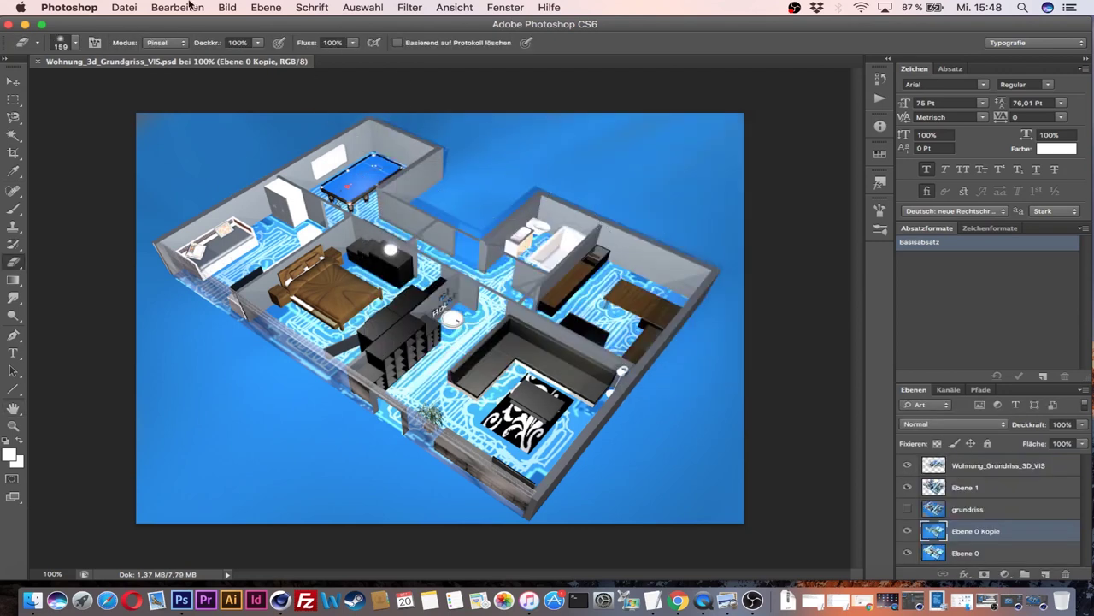
# Open the saved JPEG in Preview and view it full screen.
pyautogui.press('F11')
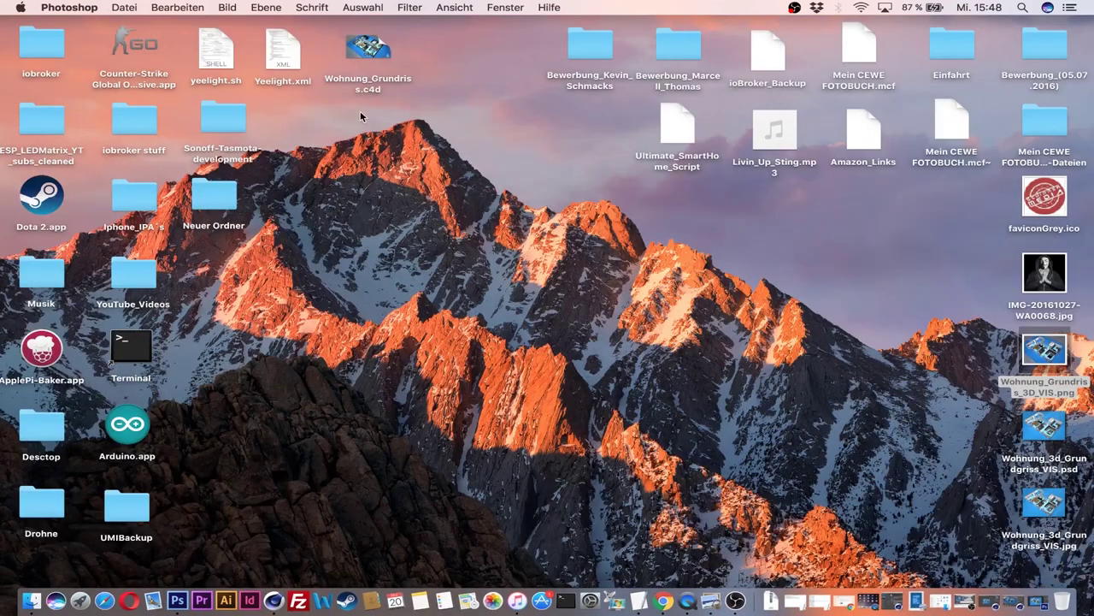
pyautogui.doubleClick(1051, 512)
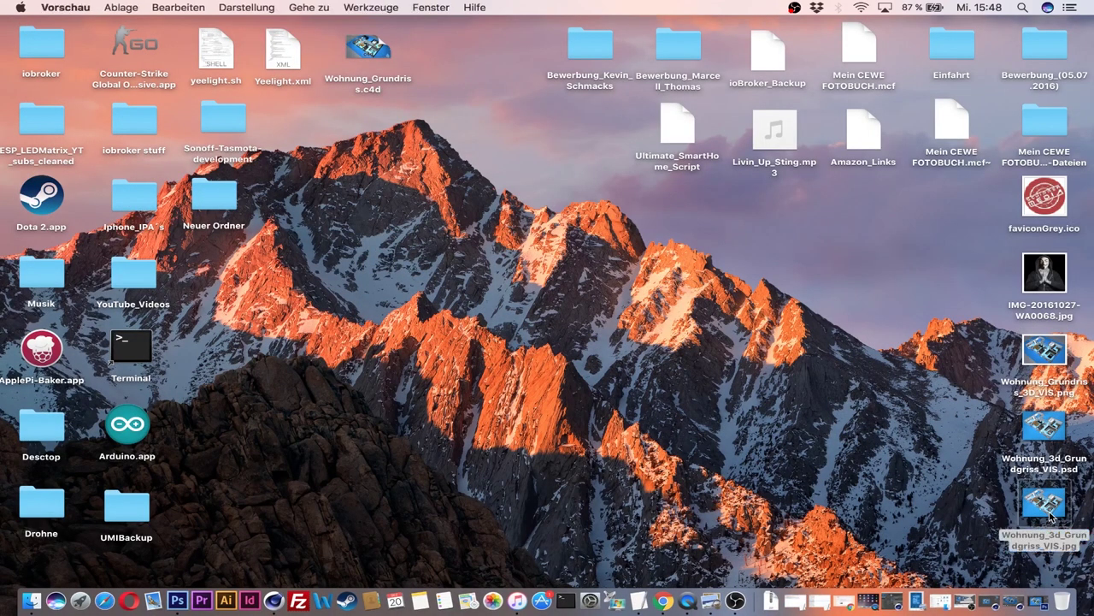
pyautogui.click(60, 41)
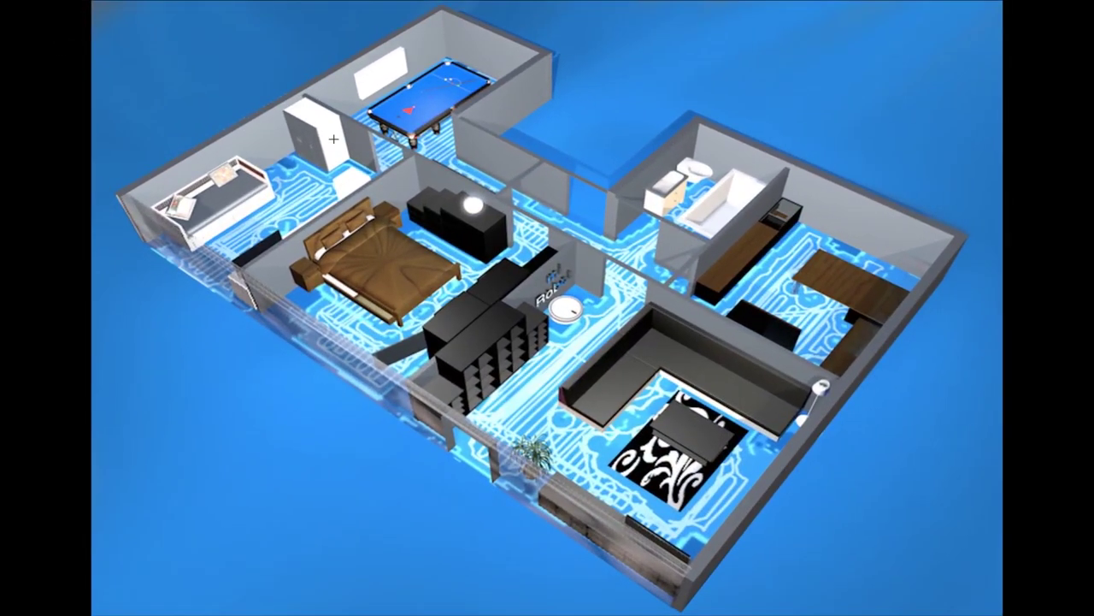
pyautogui.press('Escape')
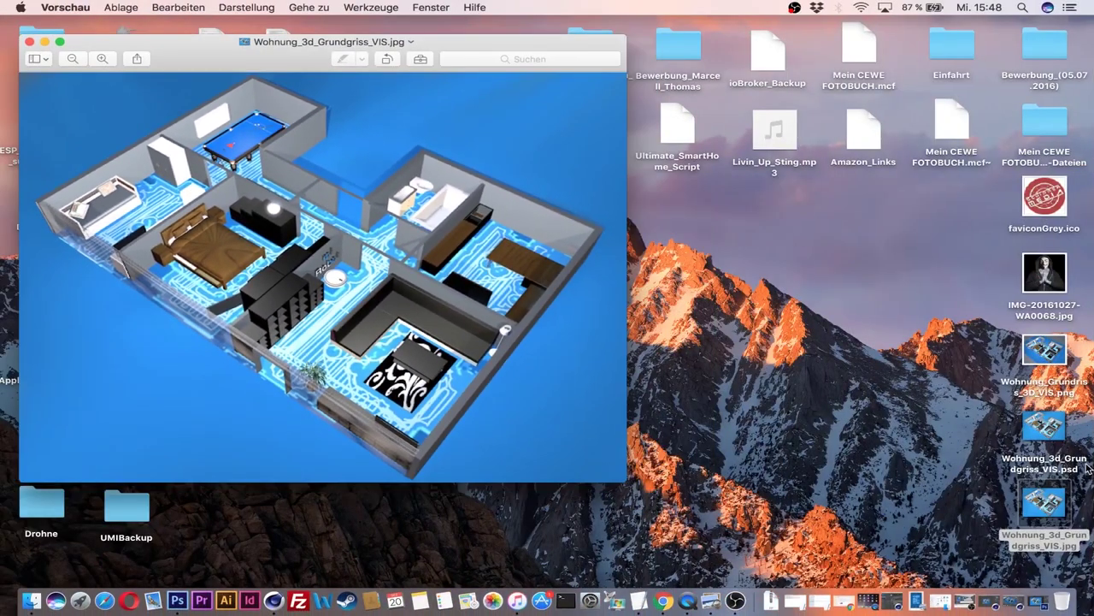
# Open the PNG beside the JPEG, compare the two, and view the JPEG full screen.
pyautogui.doubleClick(1051, 357)
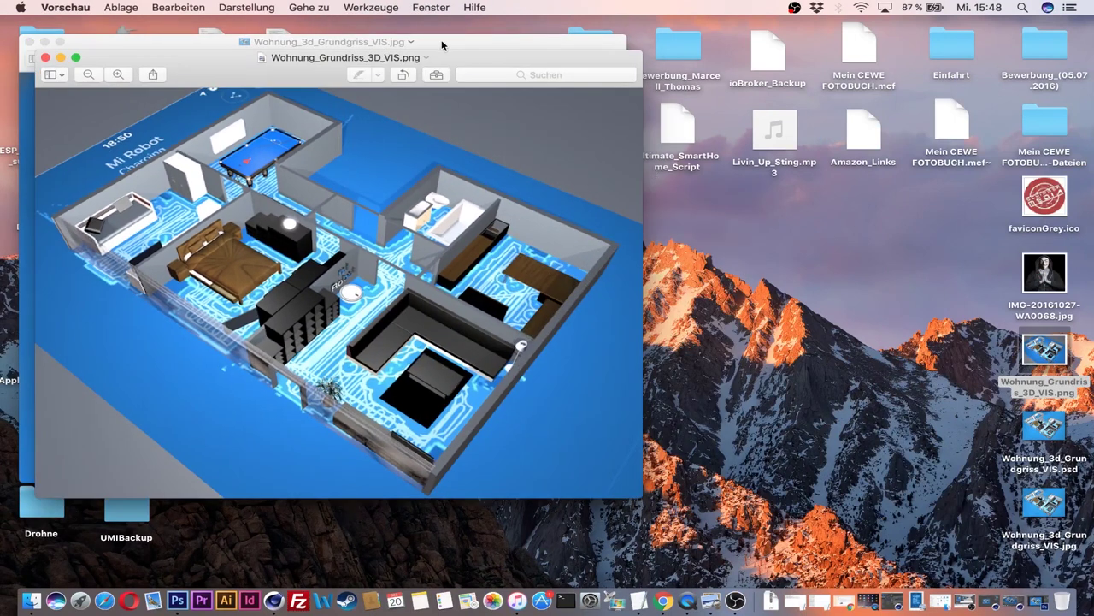
pyautogui.moveTo(444, 65); pyautogui.dragTo(934, 77)
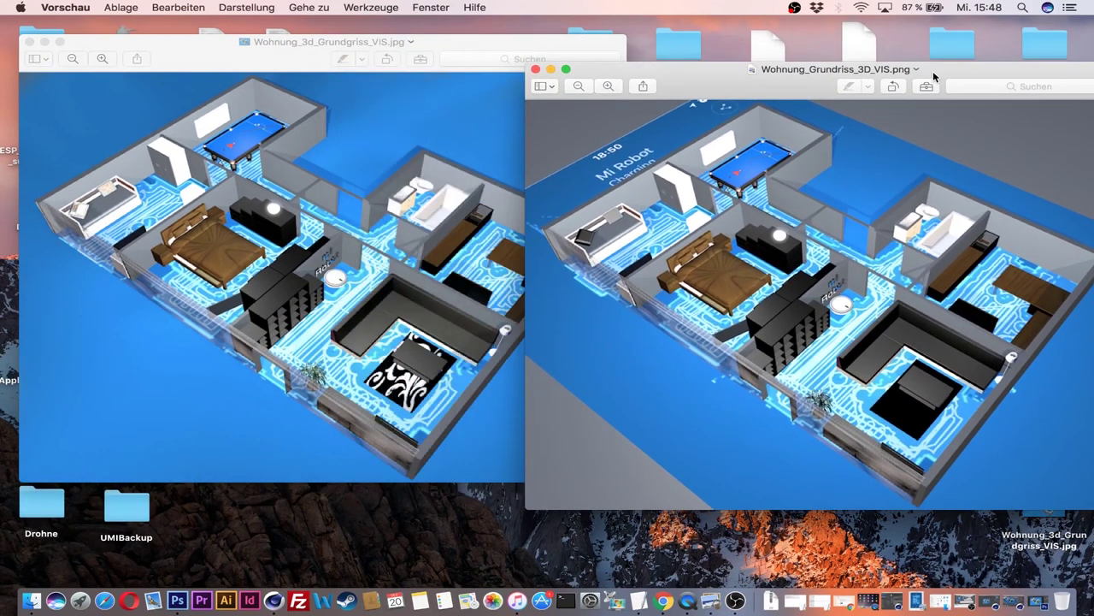
pyautogui.click(200, 276)
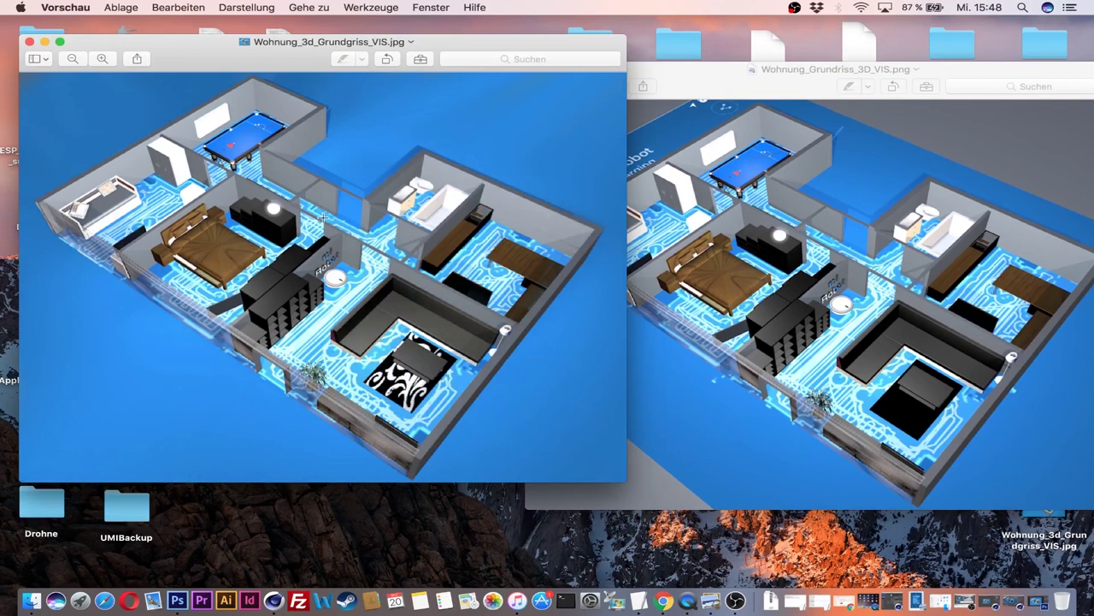
pyautogui.click(841, 224)
pyautogui.click(343, 234)
pyautogui.click(59, 42)
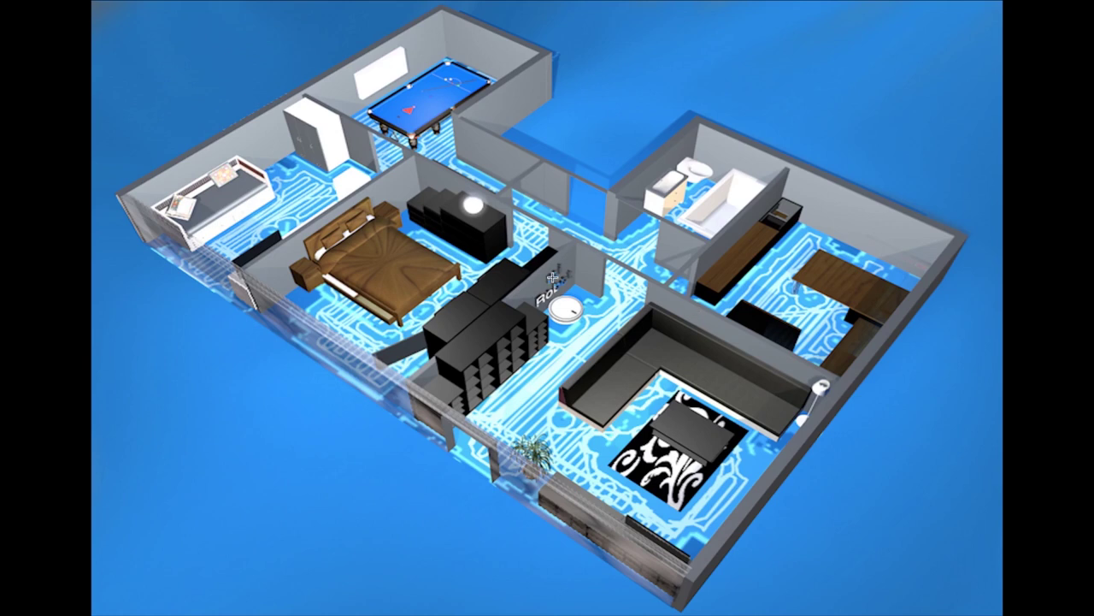
pyautogui.press('Escape')
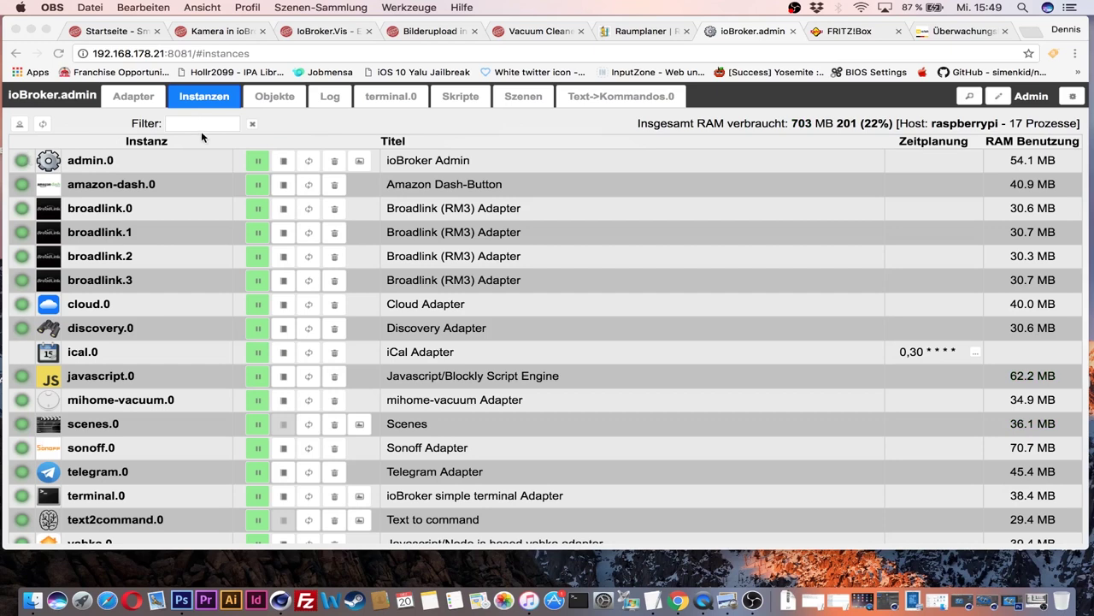
# Show the ioBroker.admin adapter list in the browser.
pyautogui.click(154, 97)
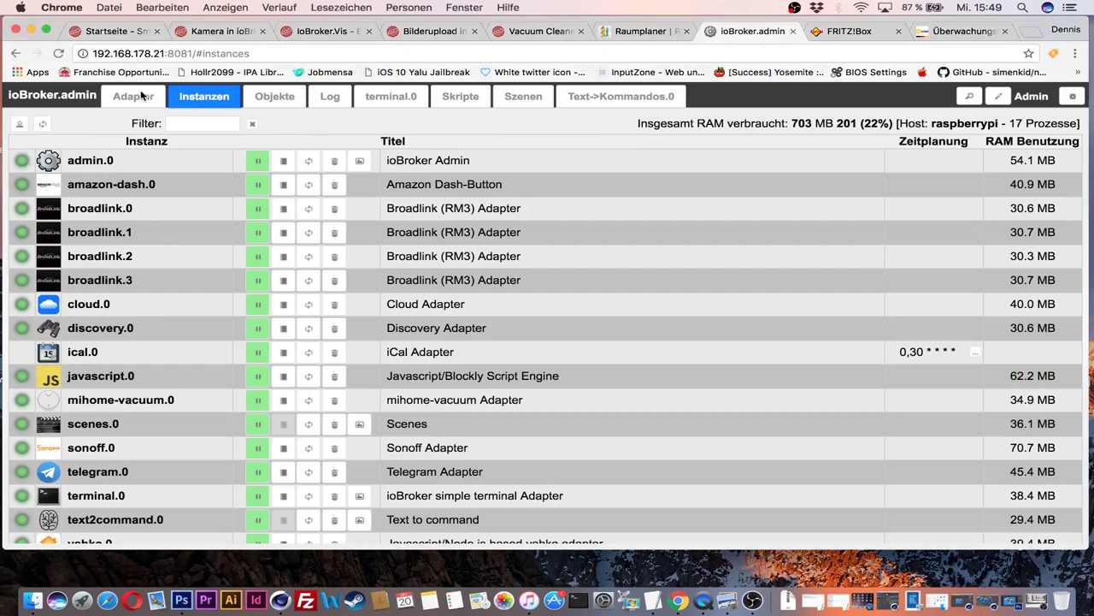
pyautogui.click(134, 97)
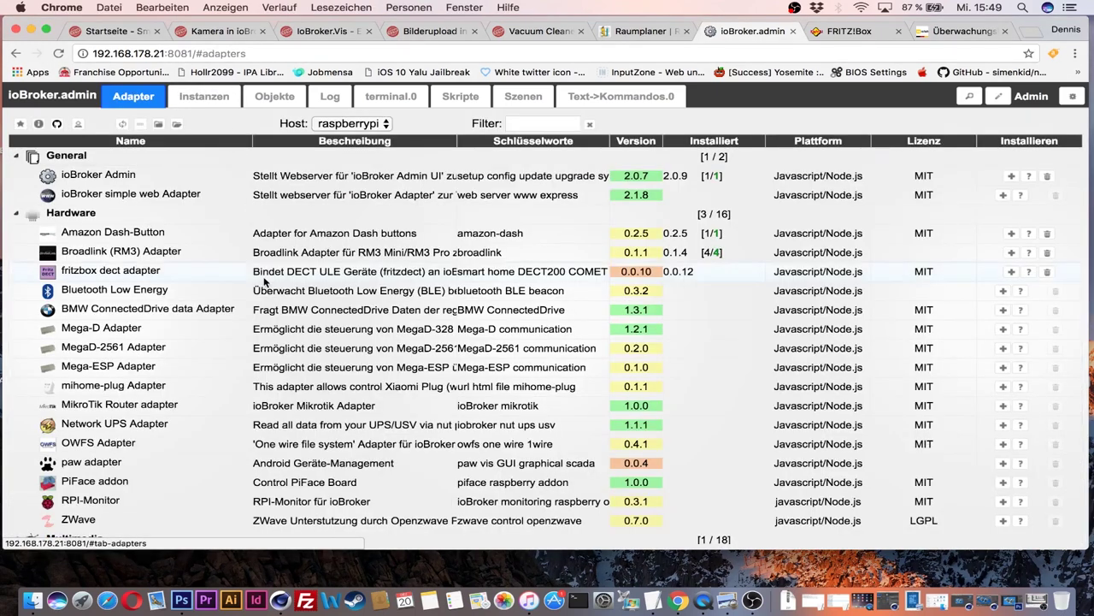
pyautogui.scroll(-3, 264, 283)
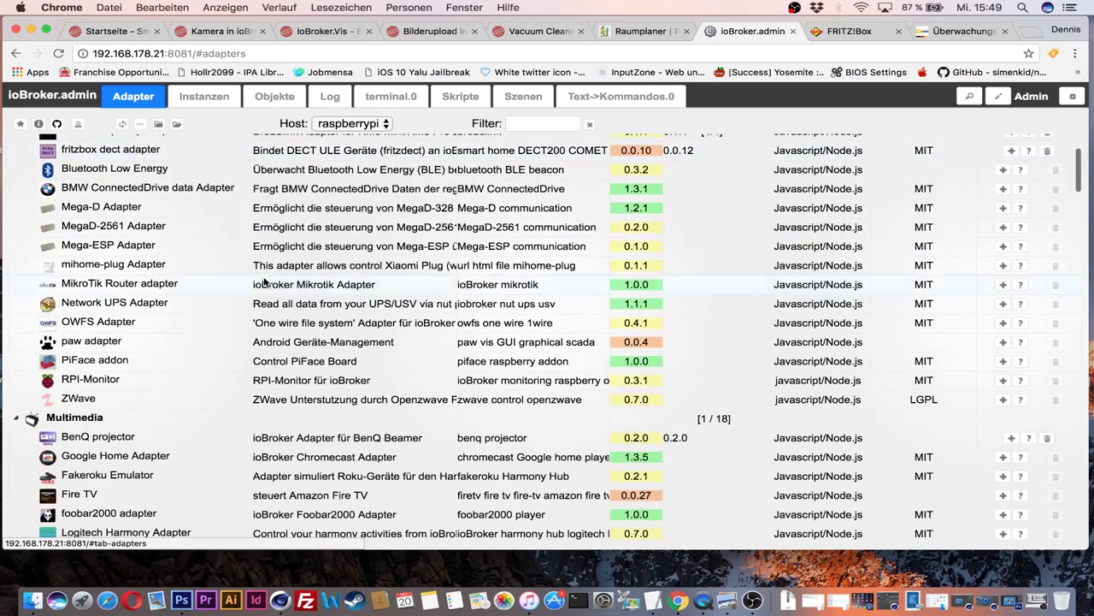
pyautogui.scroll(-5, 264, 283)
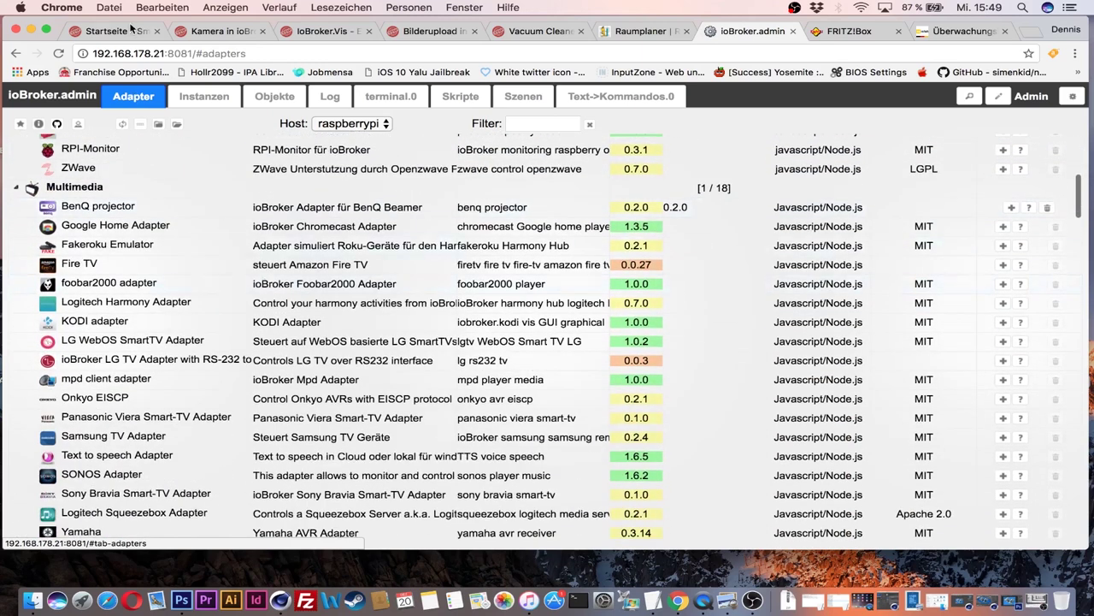
# Install the vis adapter from GitHub via the custom URL dialog, then return to Cinema 4D.
pyautogui.click(57, 124)
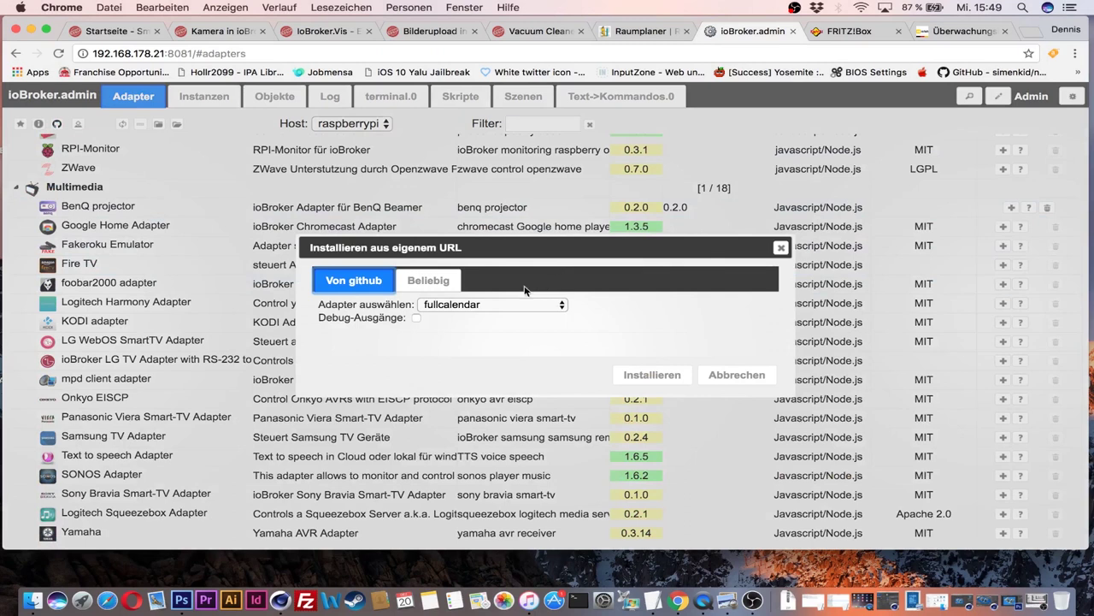
pyautogui.click(494, 305)
pyautogui.press('v')
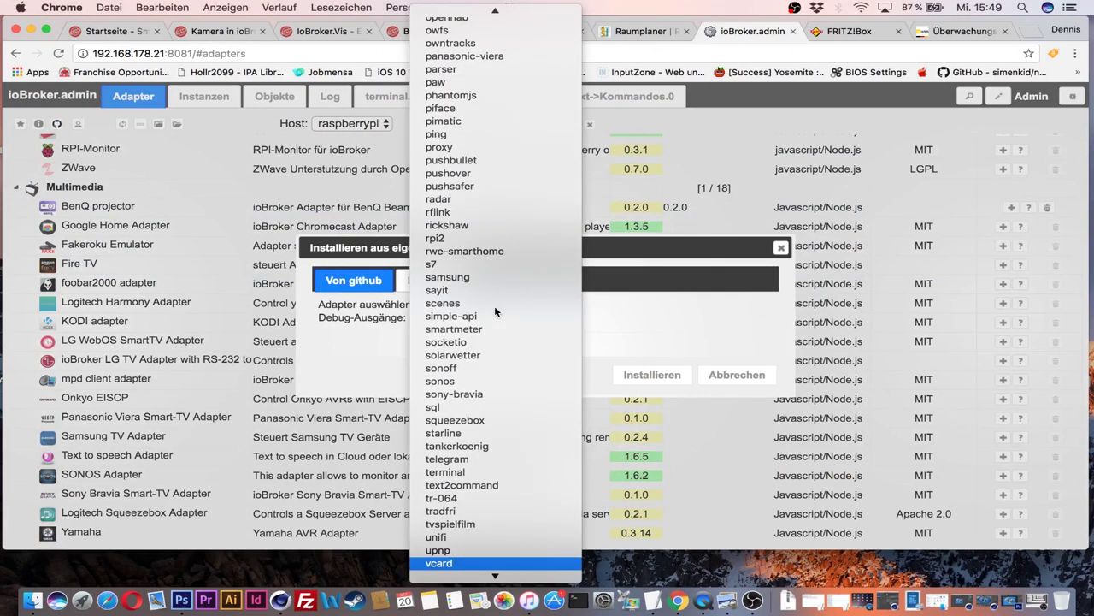
pyautogui.press('i')
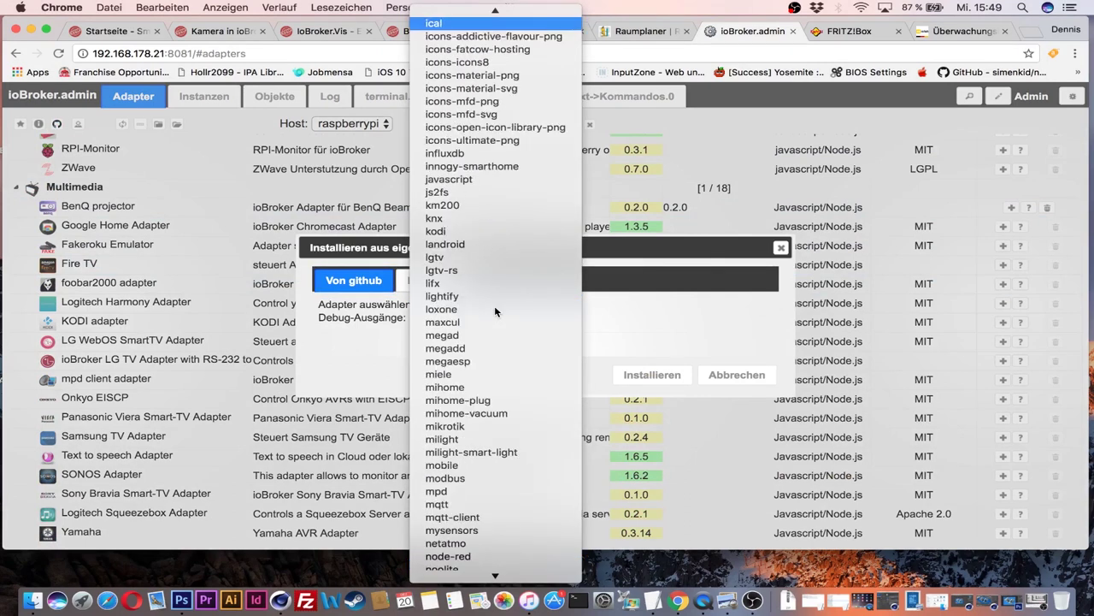
pyautogui.press('j')
pyautogui.press('v')
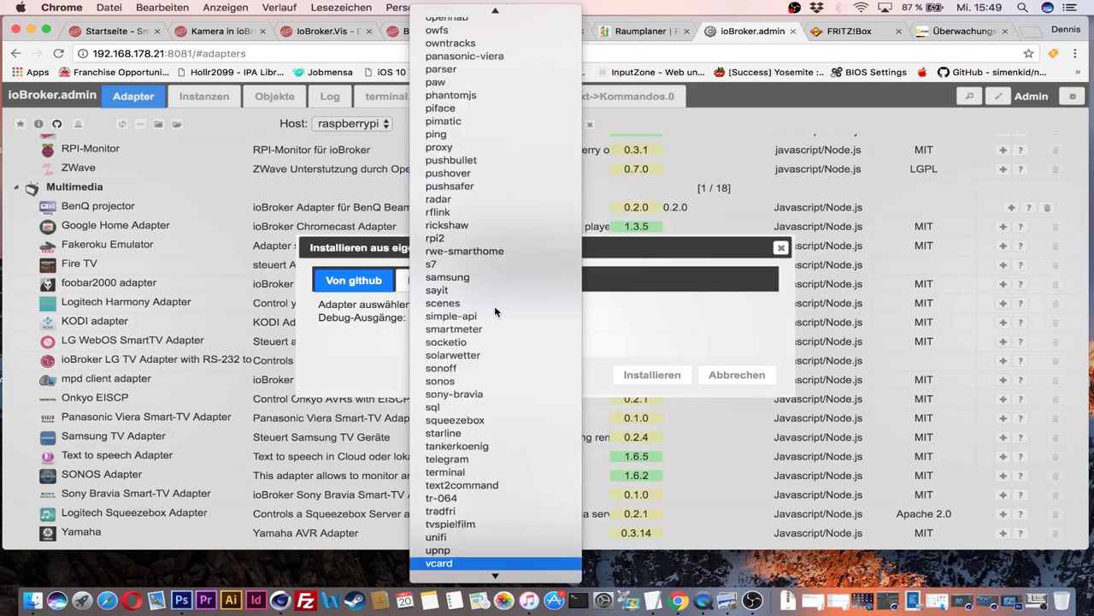
pyautogui.scroll(-3, 494, 311)
pyautogui.scroll(-1, 494, 311)
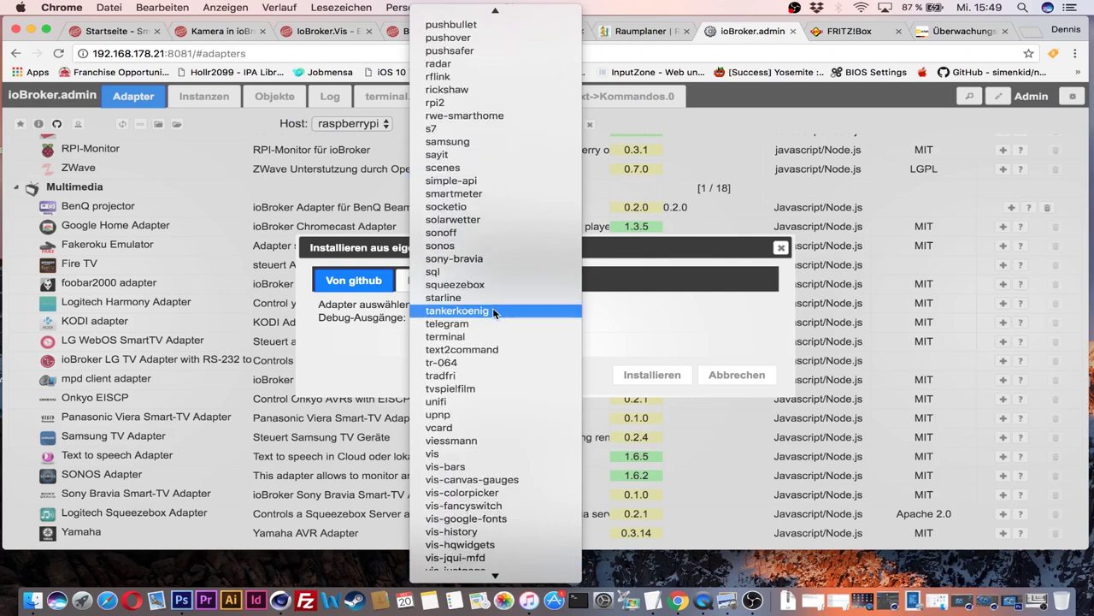
pyautogui.click(439, 454)
pyautogui.click(667, 375)
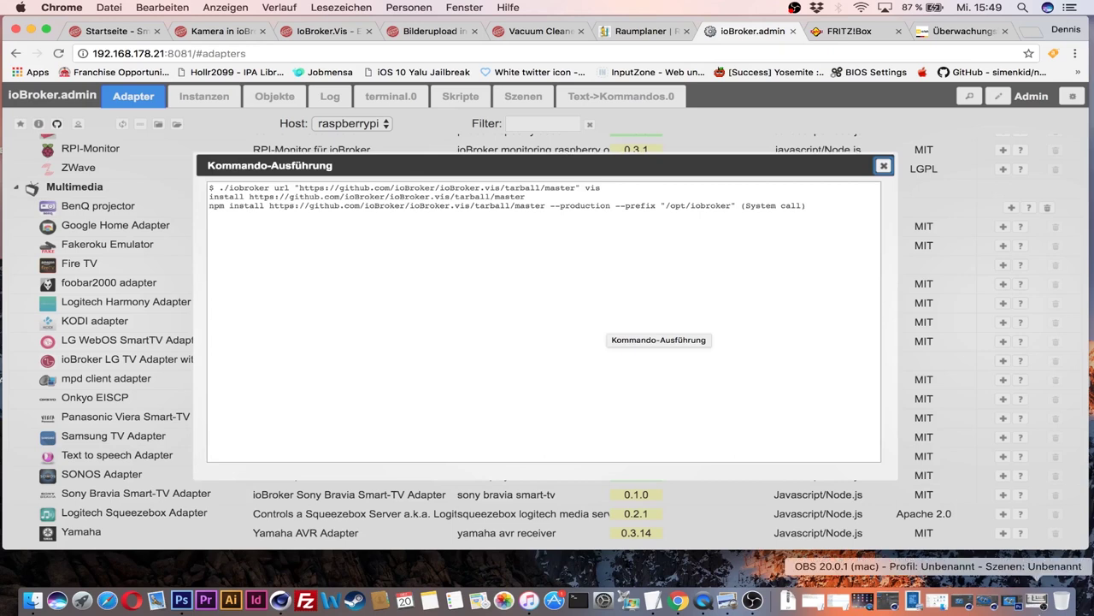
pyautogui.click(992, 605)
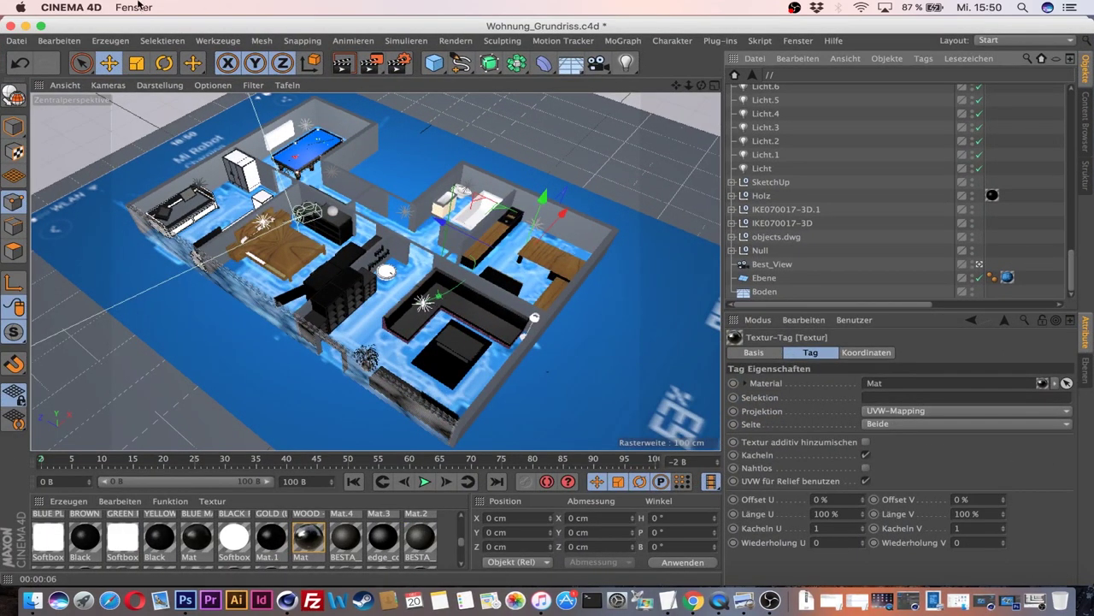
# Save Wohnung_Grundriss.c4d and close it along with the empty untitled documents.
pyautogui.click(25, 43)
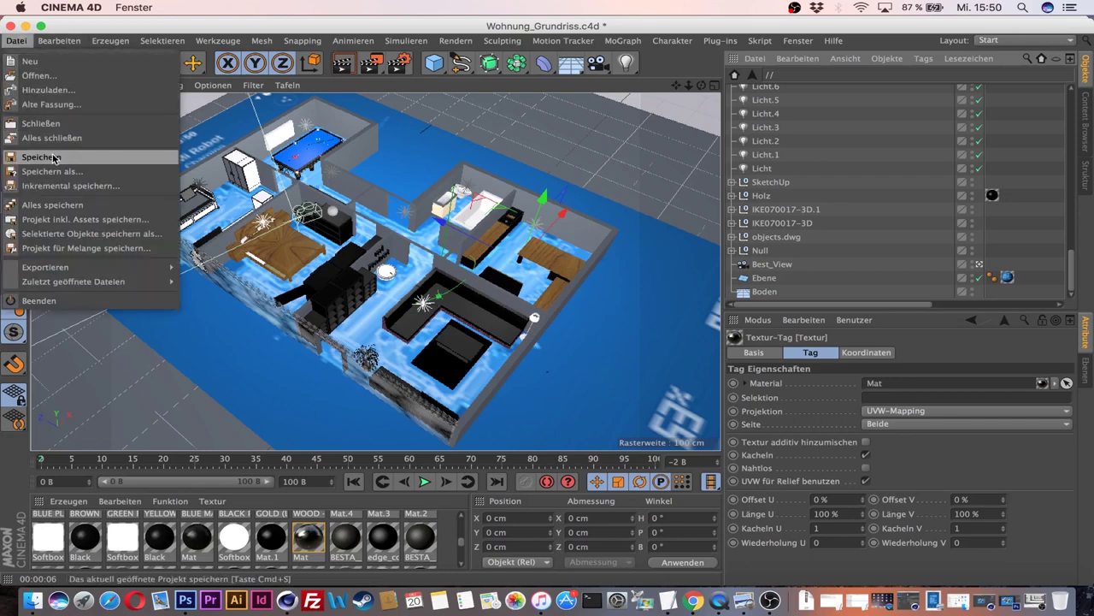
pyautogui.click(53, 157)
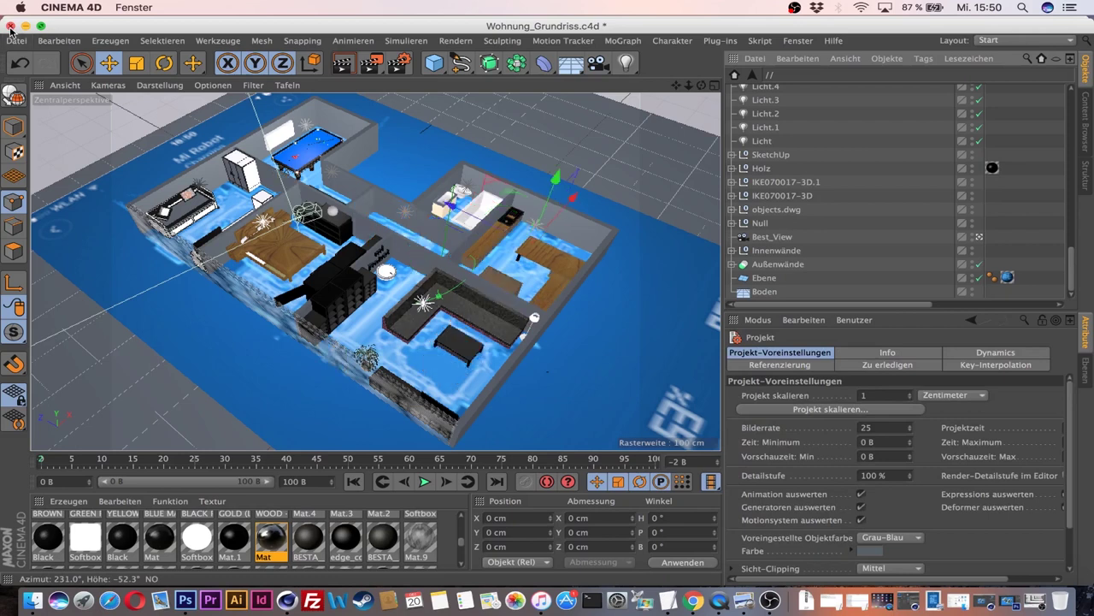
pyautogui.click(17, 40)
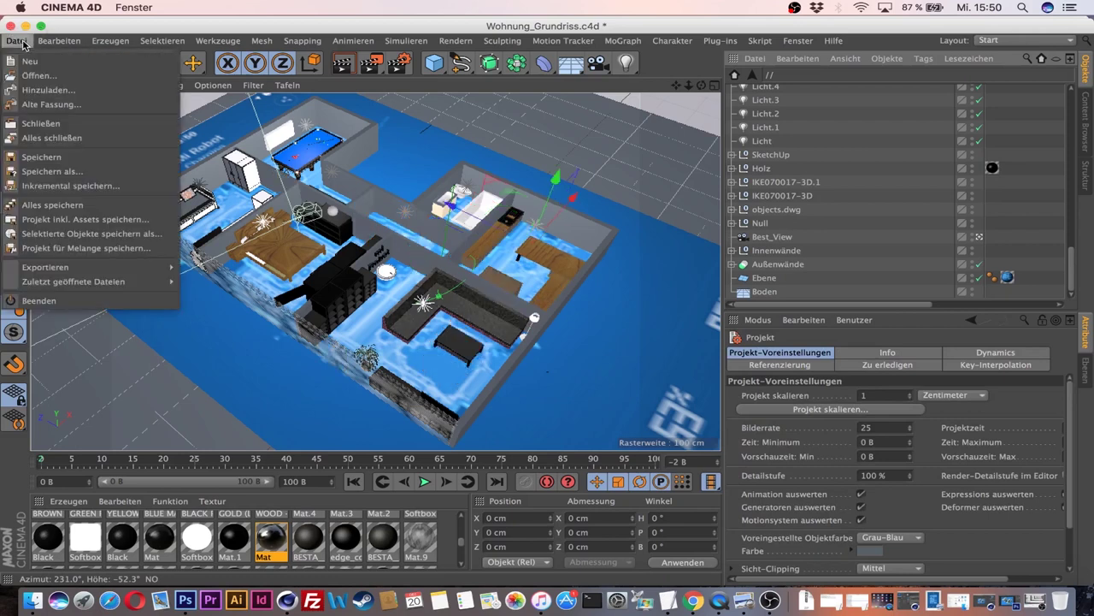
pyautogui.click(41, 156)
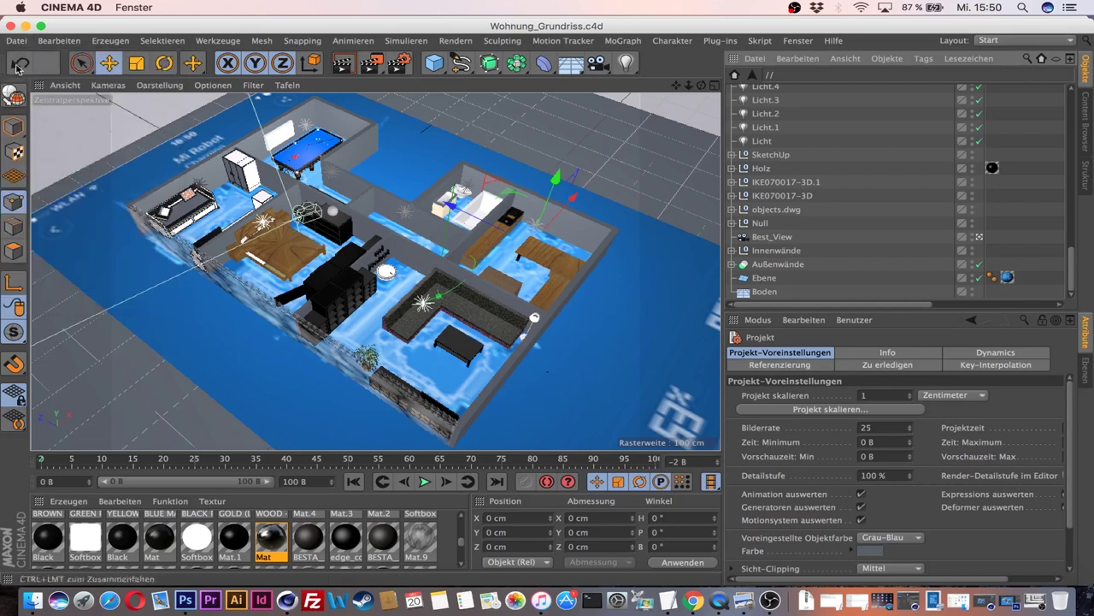
pyautogui.click(12, 43)
pyautogui.click(10, 28)
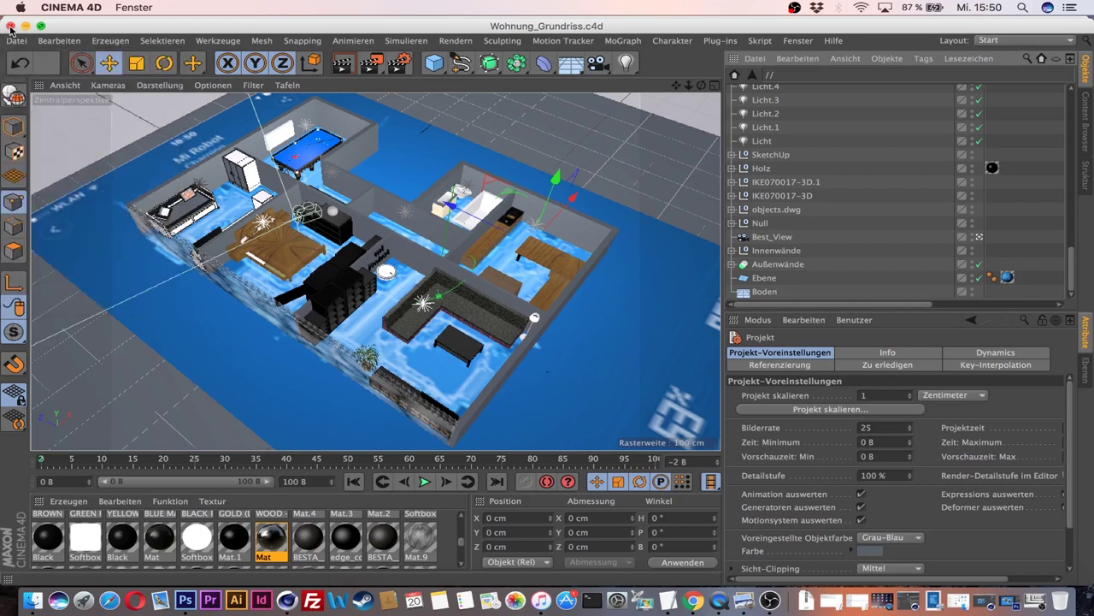
pyautogui.click(10, 26)
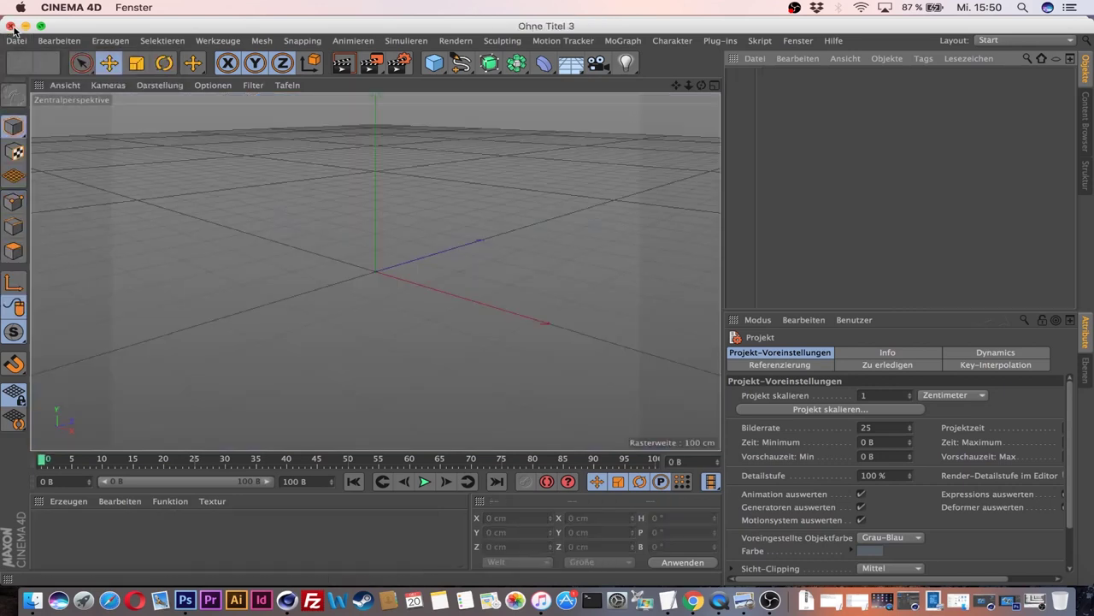
pyautogui.click(11, 26)
pyautogui.click(11, 26)
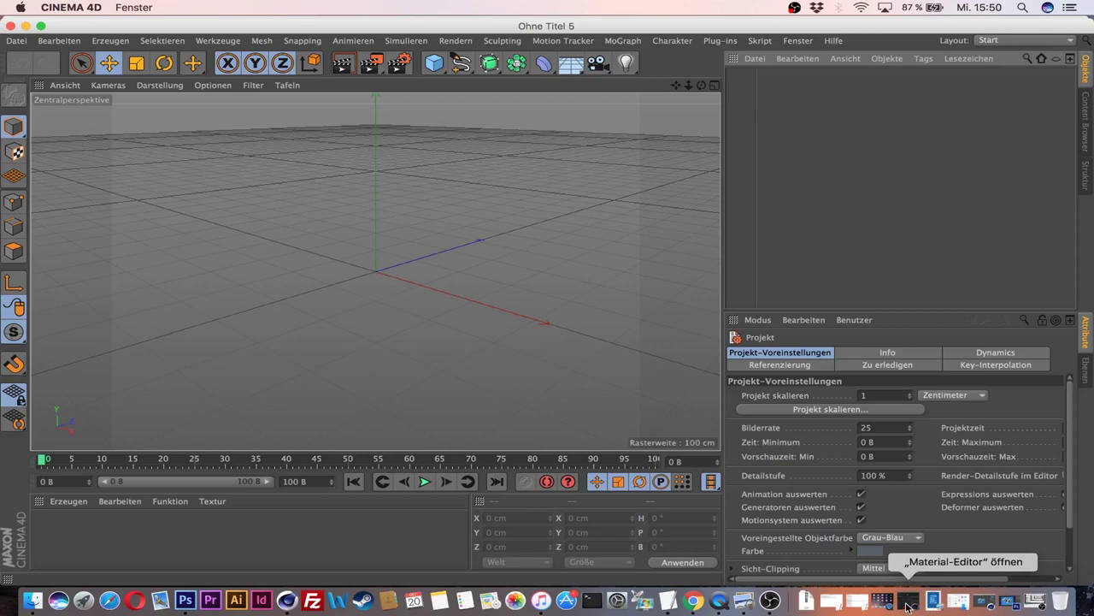
# Close the render viewer and Material Editor, and quit iTunes from the Dock.
pyautogui.click(990, 604)
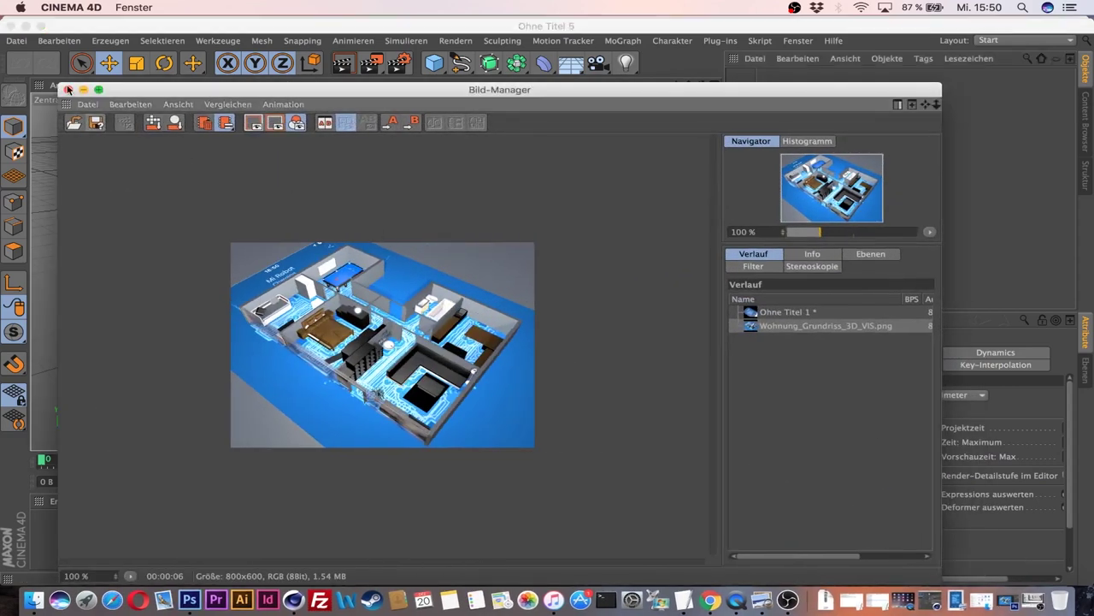
pyautogui.click(67, 85)
pyautogui.click(930, 601)
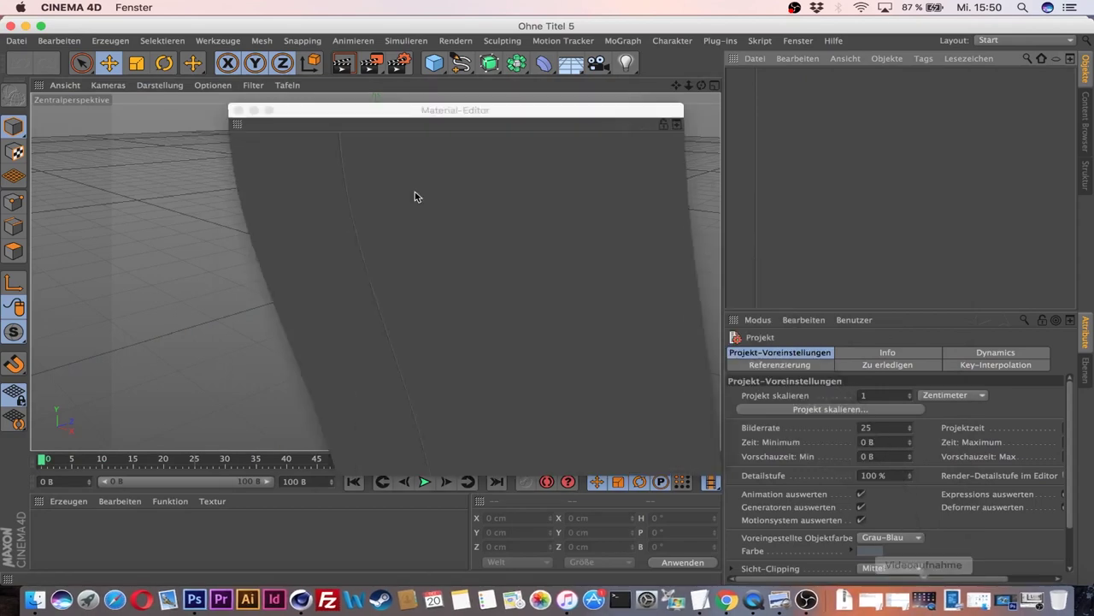
pyautogui.click(239, 111)
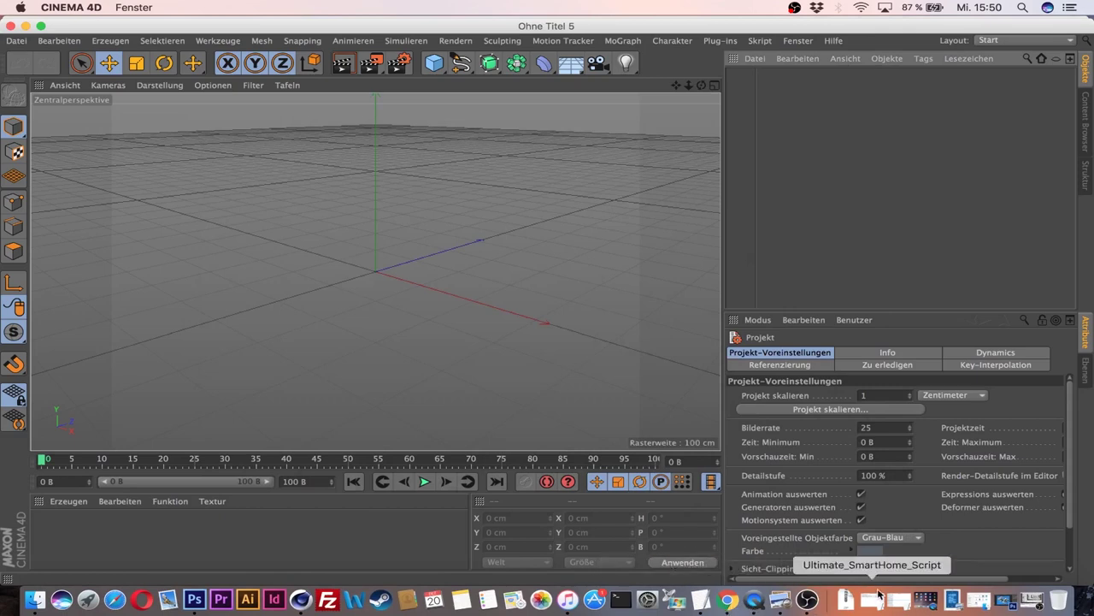
pyautogui.rightClick(563, 601)
pyautogui.click(585, 560)
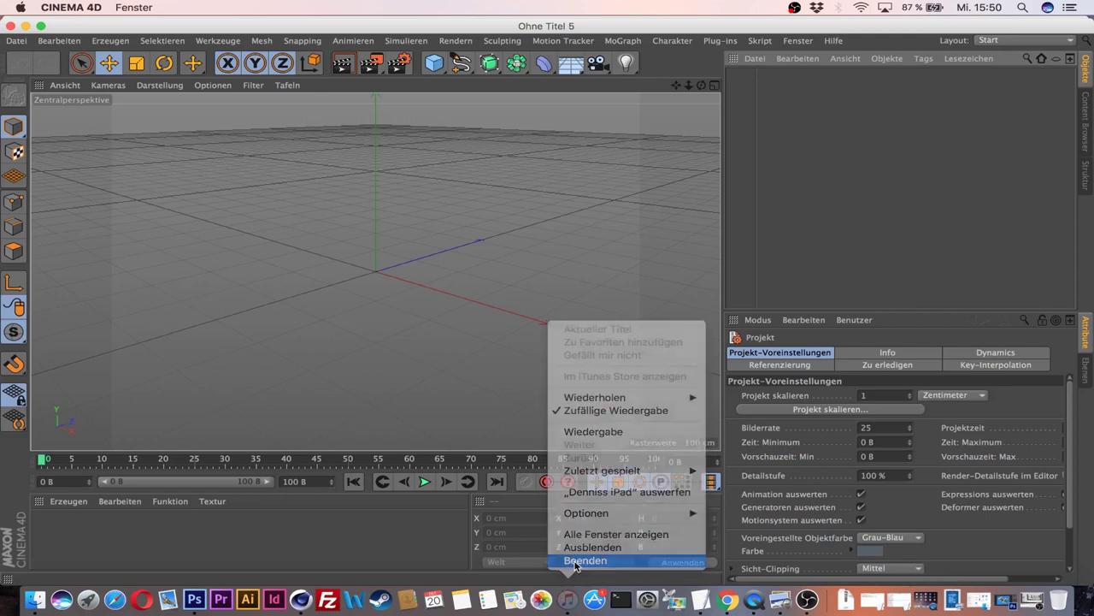
pyautogui.rightClick(303, 601)
# Quit Cinema 4D and Photoshop from the Dock.
pyautogui.click(318, 561)
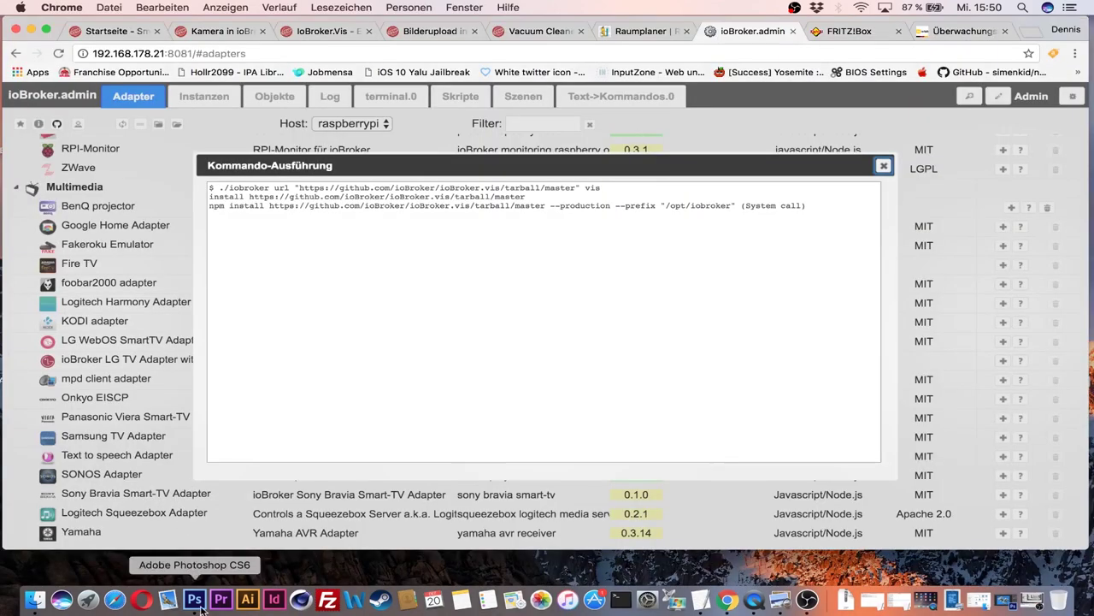
pyautogui.rightClick(194, 601)
pyautogui.click(221, 562)
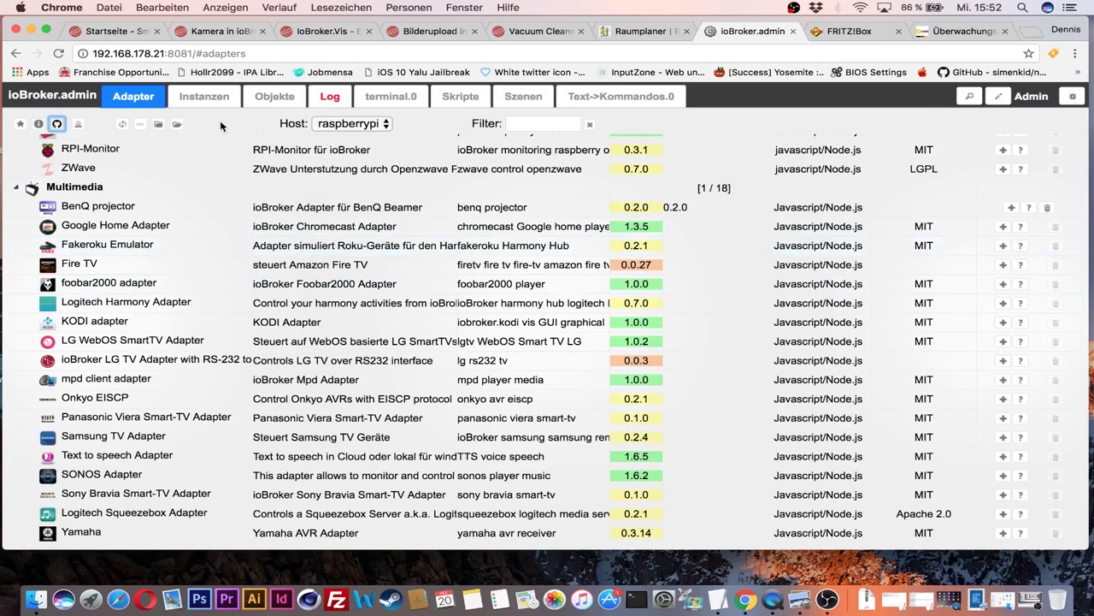
# Install the vis-bars adapter from GitHub via the custom URL dialog.
pyautogui.click(56, 124)
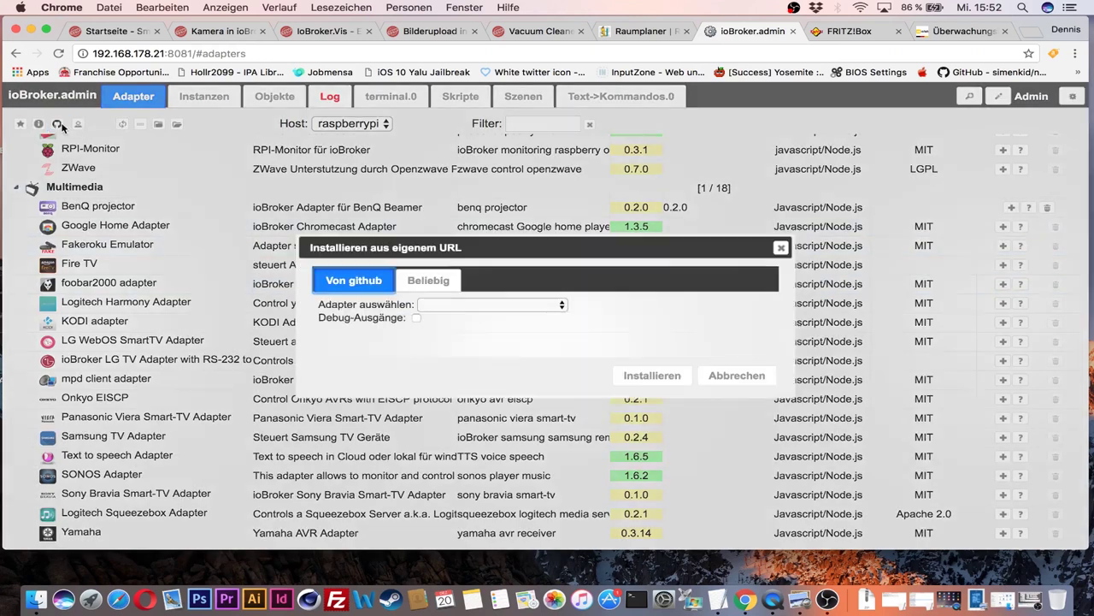
pyautogui.click(466, 313)
pyautogui.write('vis')
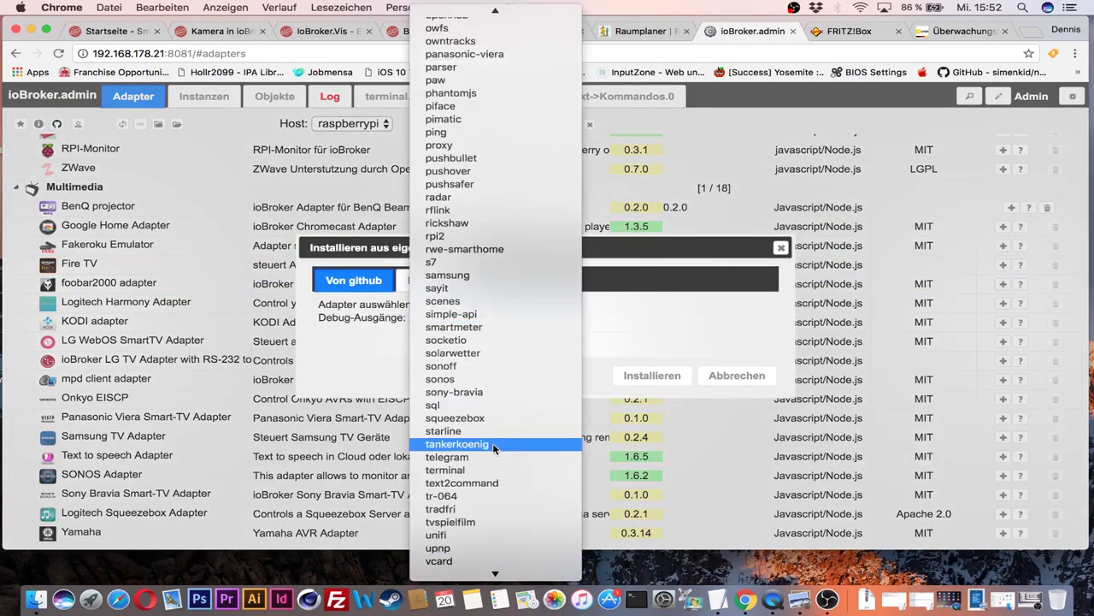
pyautogui.scroll(-3, 493, 444)
pyautogui.scroll(-5, 493, 448)
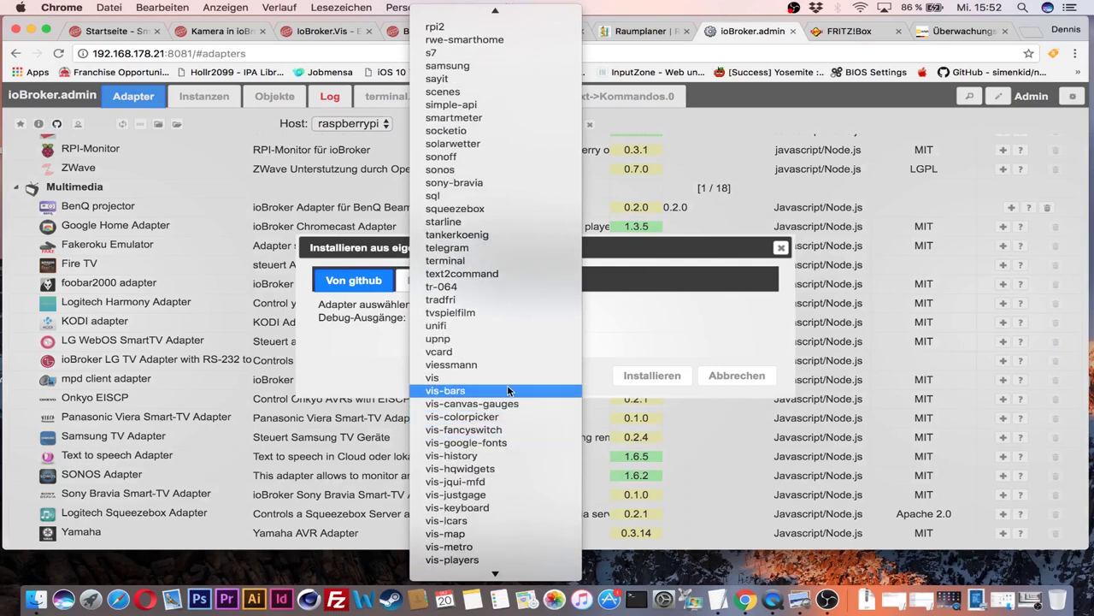
pyautogui.click(456, 391)
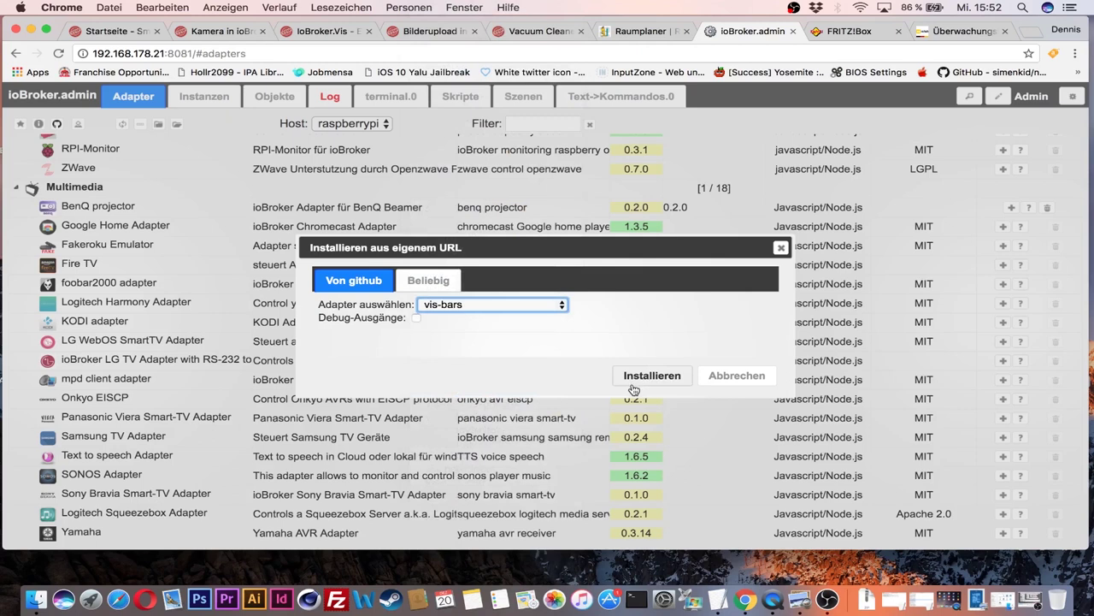
pyautogui.click(664, 381)
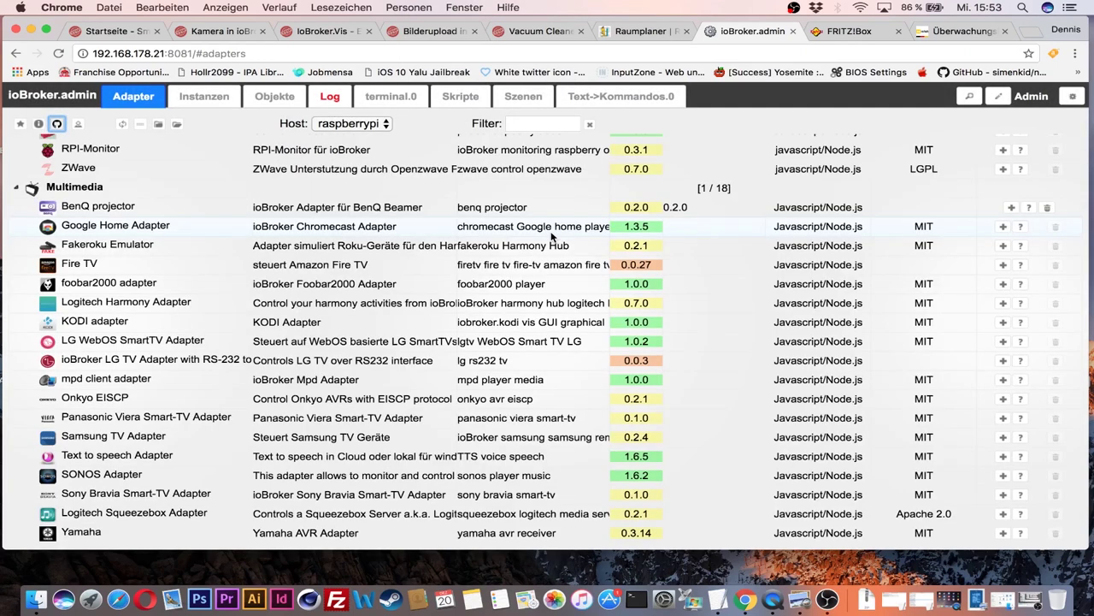
# Choose vis-fancyswitch in the GitHub install dialog and start its installation.
pyautogui.click(56, 123)
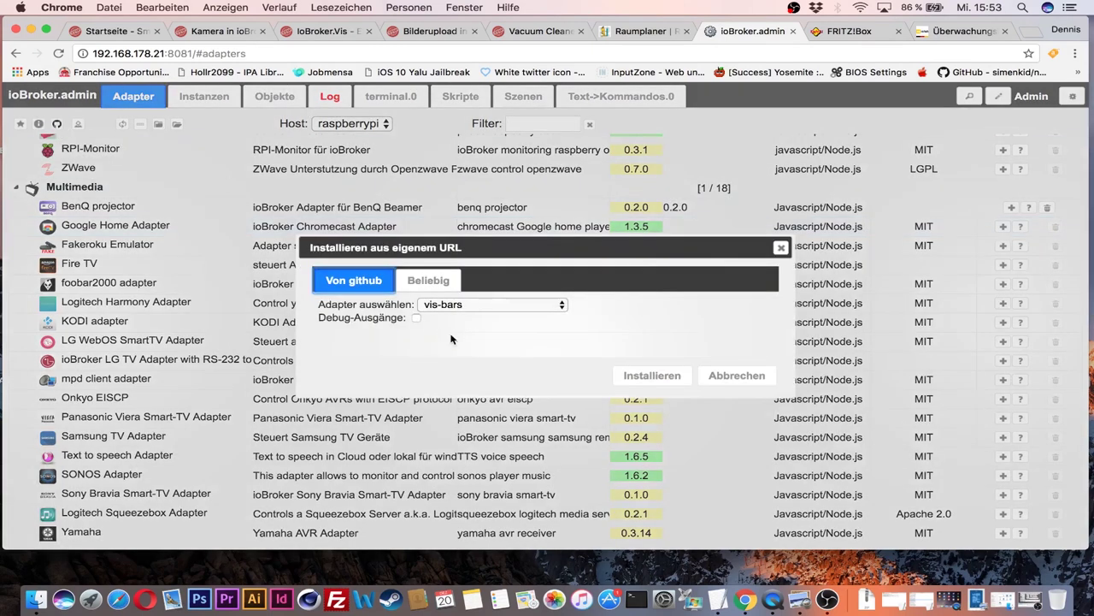
pyautogui.click(500, 306)
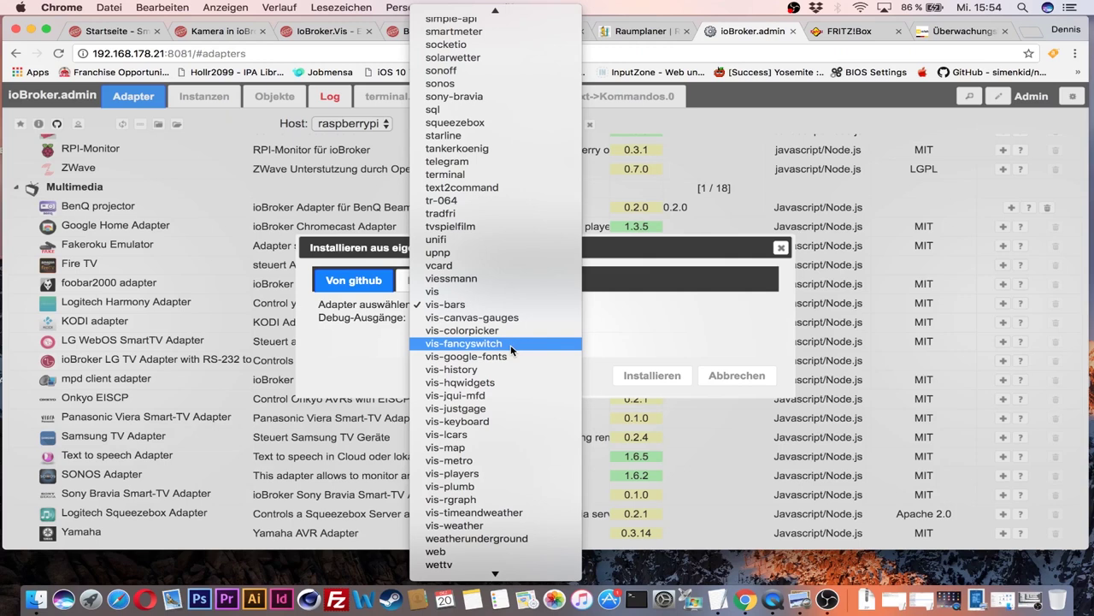
pyautogui.click(510, 344)
pyautogui.click(653, 377)
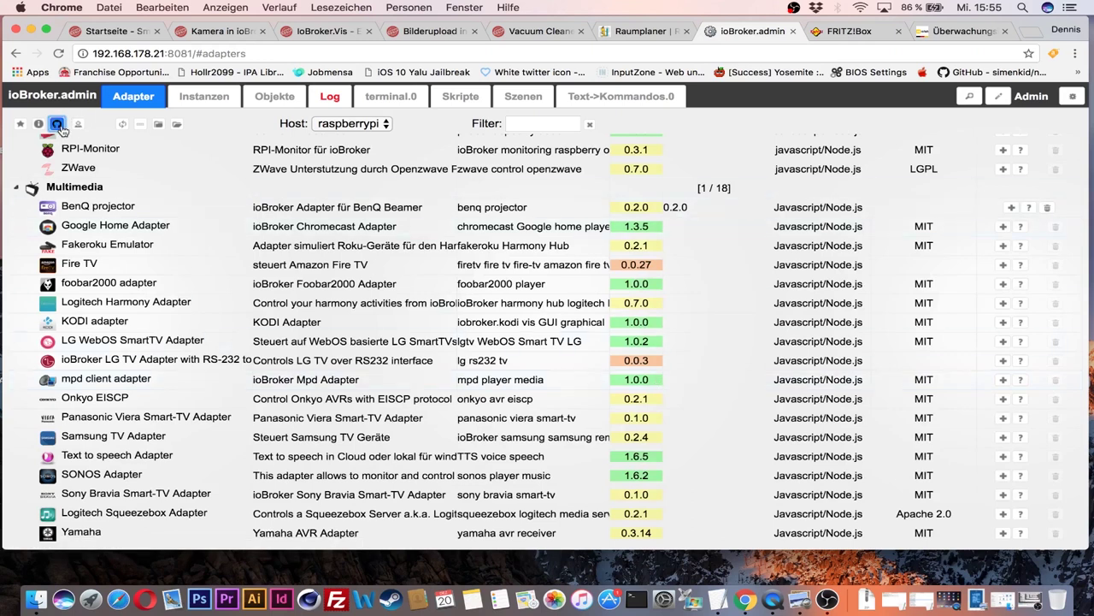
# Select vis-timeandweather from the adapter list in the GitHub install dialog.
pyautogui.click(60, 127)
pyautogui.click(491, 305)
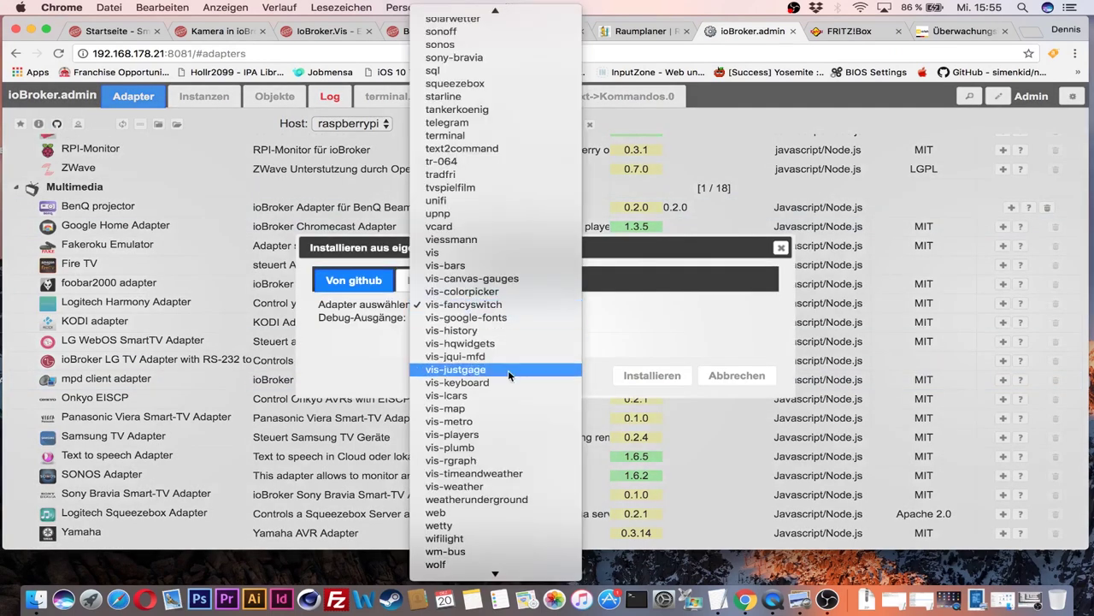
pyautogui.scroll(-1, 508, 374)
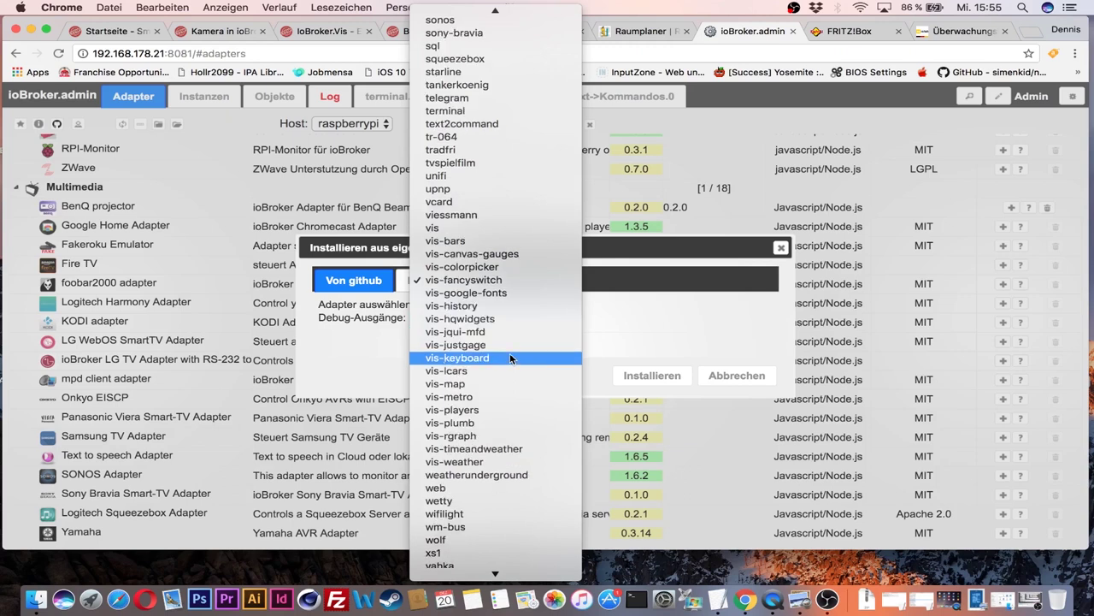
pyautogui.scroll(-1, 510, 358)
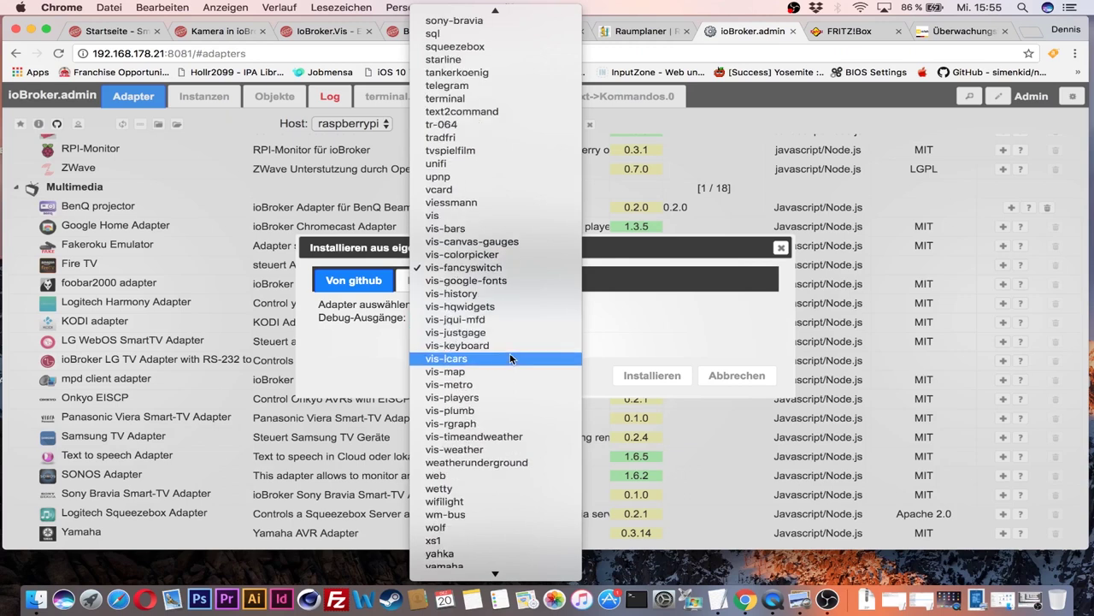
pyautogui.scroll(-1, 511, 358)
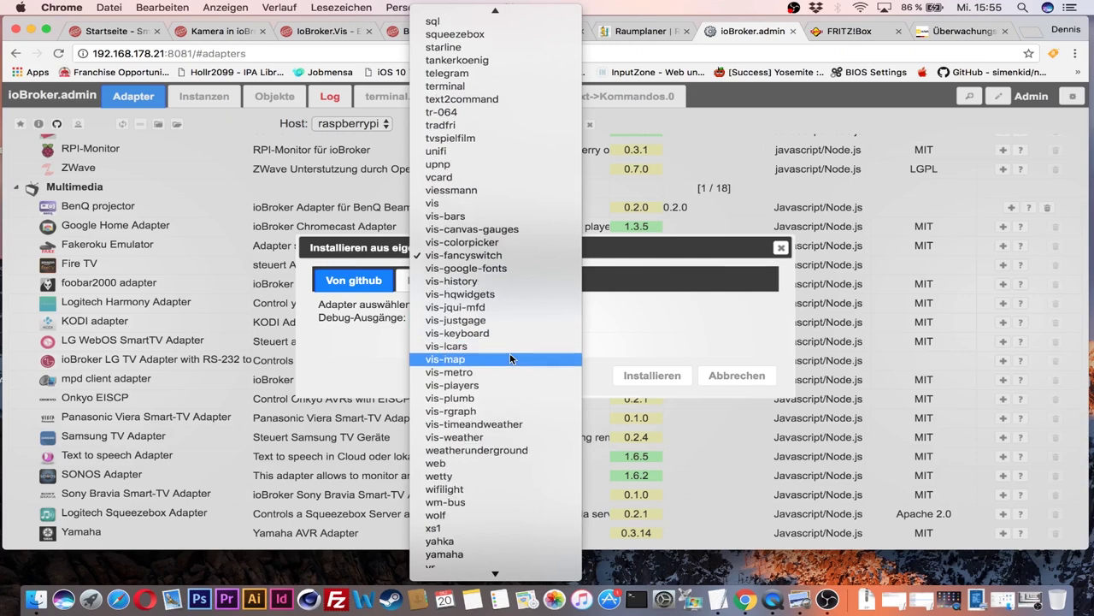
pyautogui.scroll(-1, 511, 358)
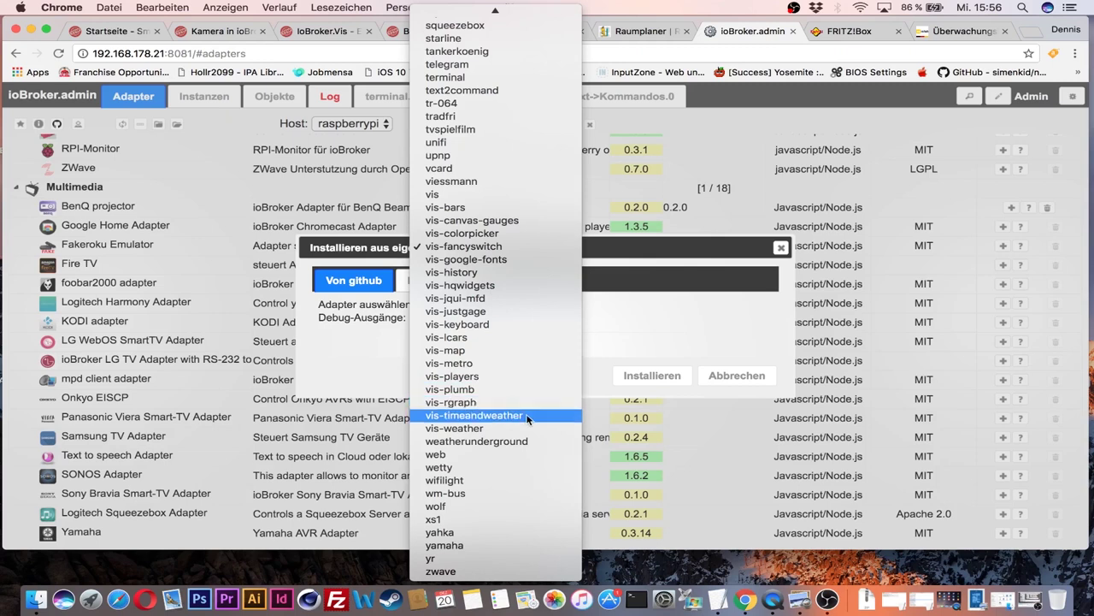
pyautogui.click(527, 416)
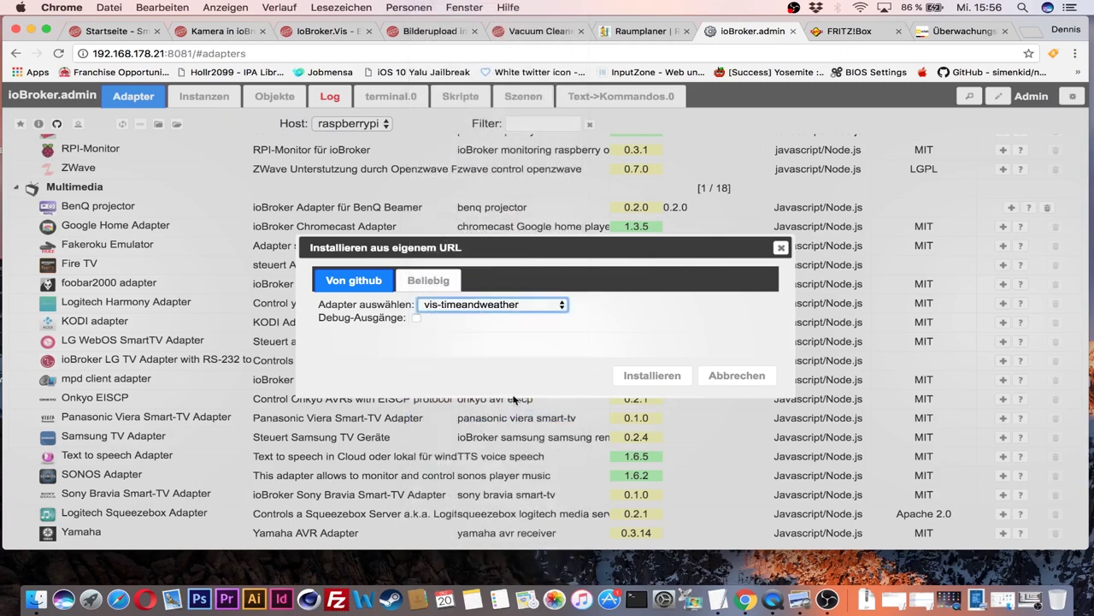
# Install the vis-timeandweather adapter from GitHub and close the installation output.
pyautogui.click(653, 375)
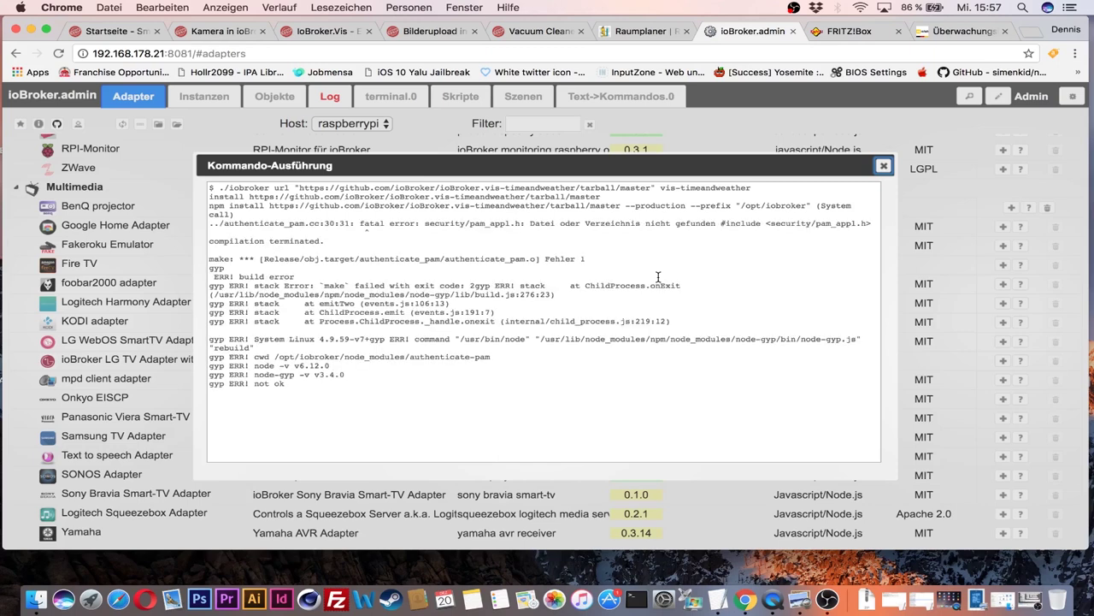
pyautogui.press('Escape')
# Install the vis-weather adapter from GitHub, picking it in the Adapter auswählen list.
pyautogui.click(57, 124)
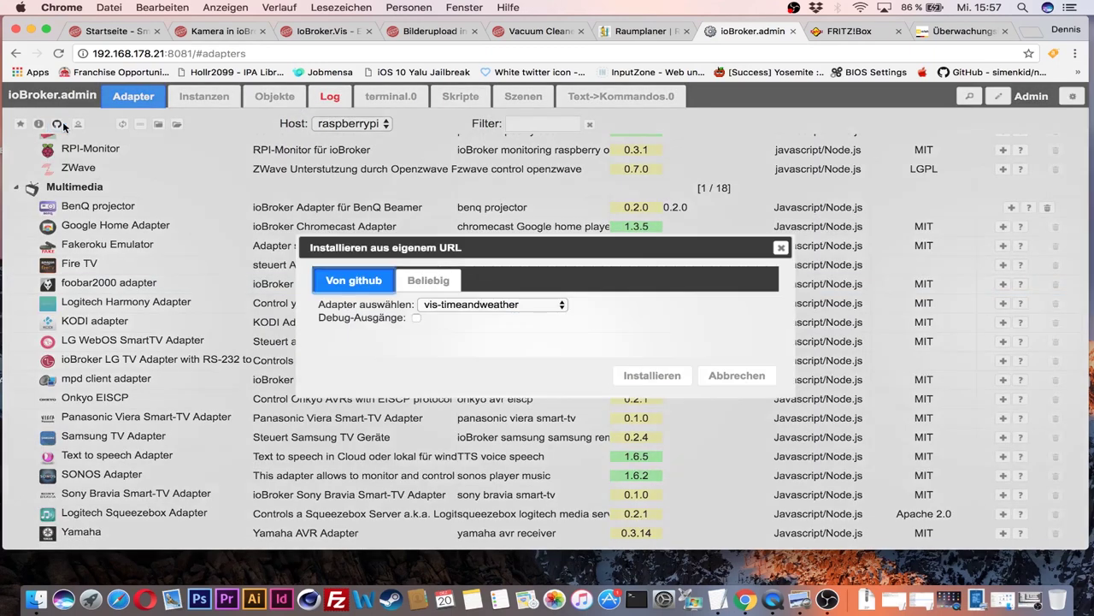
pyautogui.click(489, 305)
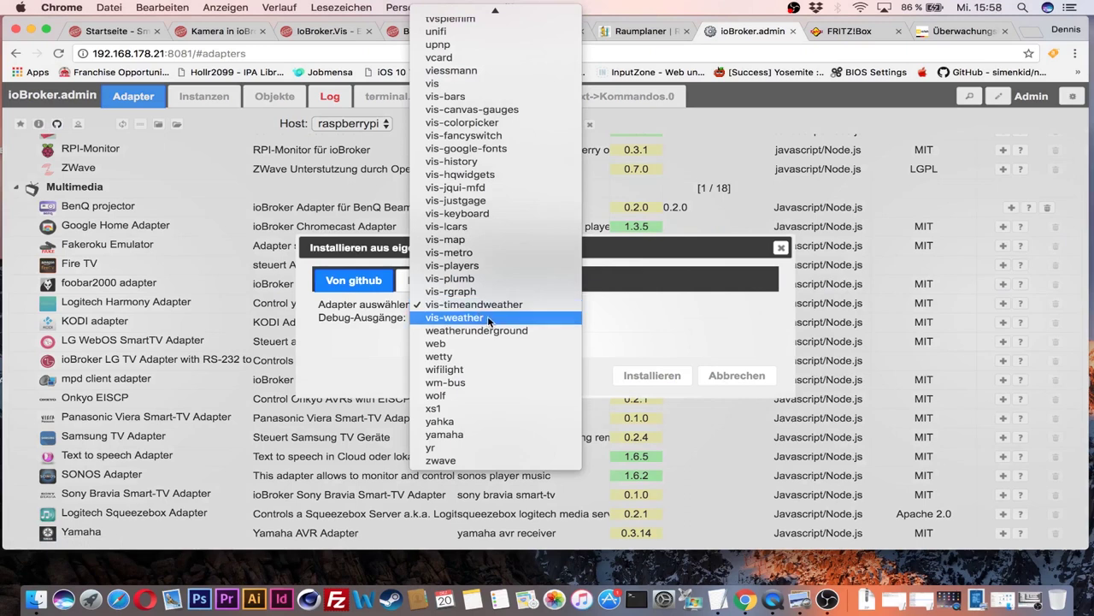
pyautogui.click(489, 318)
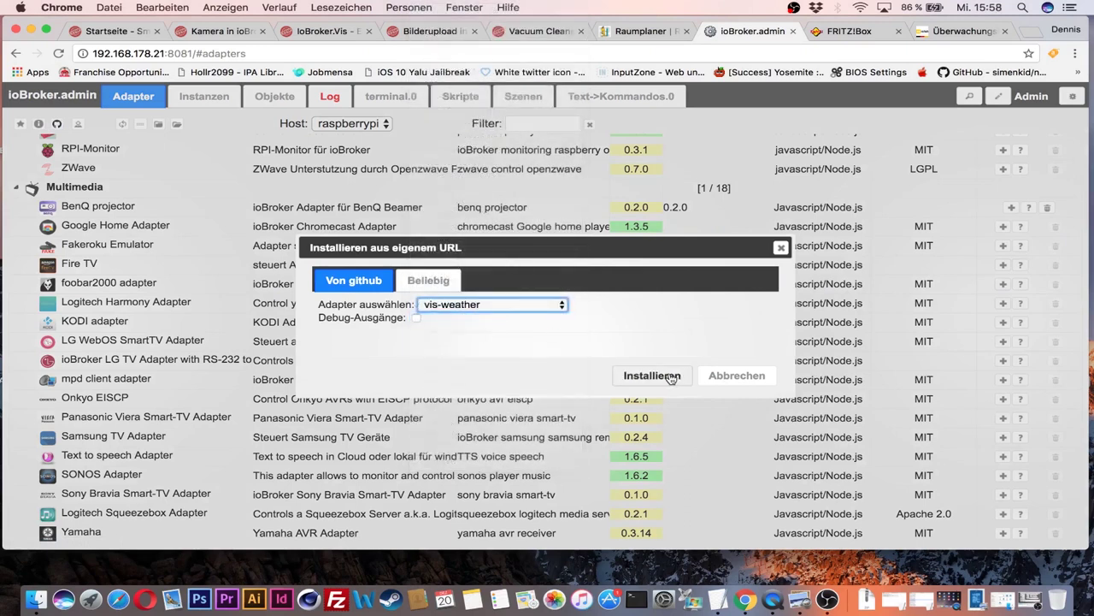
pyautogui.click(669, 375)
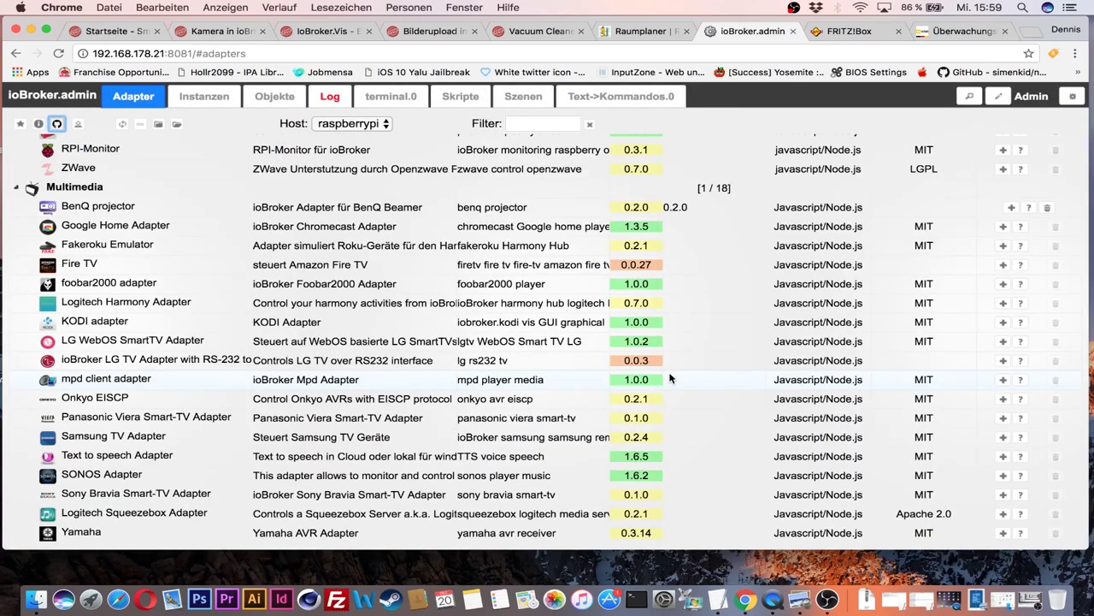
# Reopen the GitHub install dialog and cancel it without installing another adapter.
pyautogui.click(57, 124)
pyautogui.click(473, 306)
pyautogui.click(680, 306)
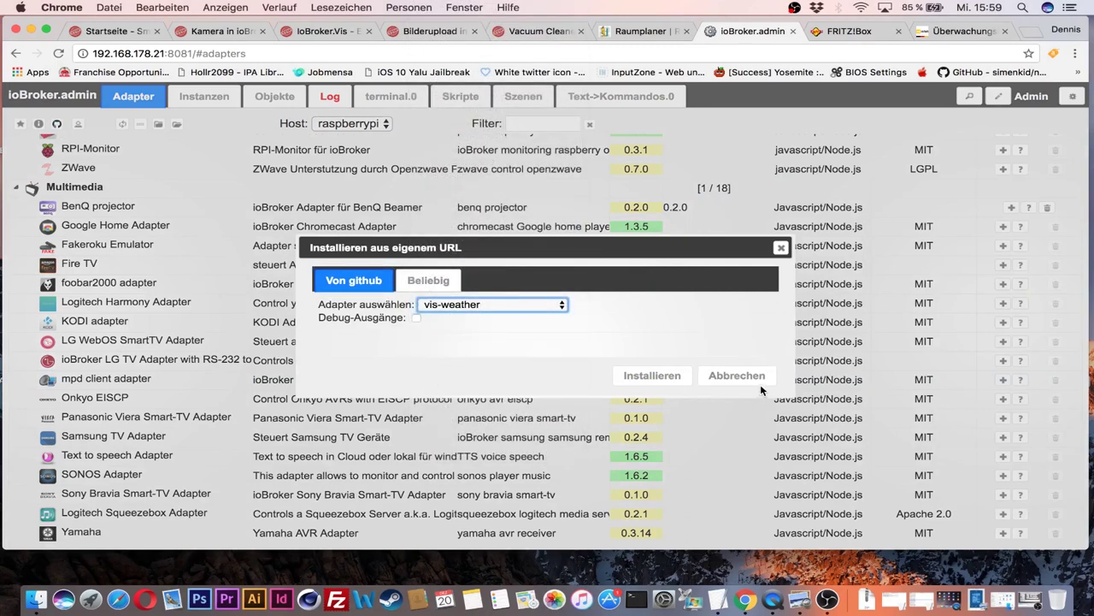
pyautogui.click(756, 378)
# Scroll the adapter list down to the Visualisierung widget groups.
pyautogui.scroll(-3, 222, 248)
pyautogui.scroll(-3, 222, 255)
pyautogui.scroll(-1, 224, 257)
pyautogui.scroll(-1, 226, 260)
pyautogui.scroll(-3, 228, 264)
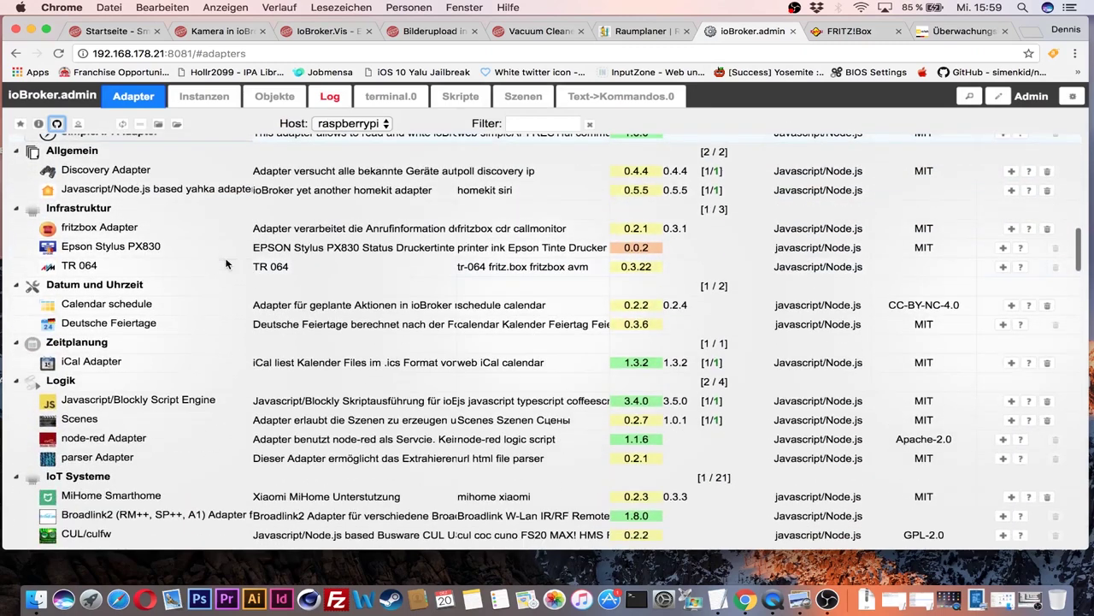
pyautogui.scroll(-3, 226, 264)
pyautogui.scroll(-3, 227, 263)
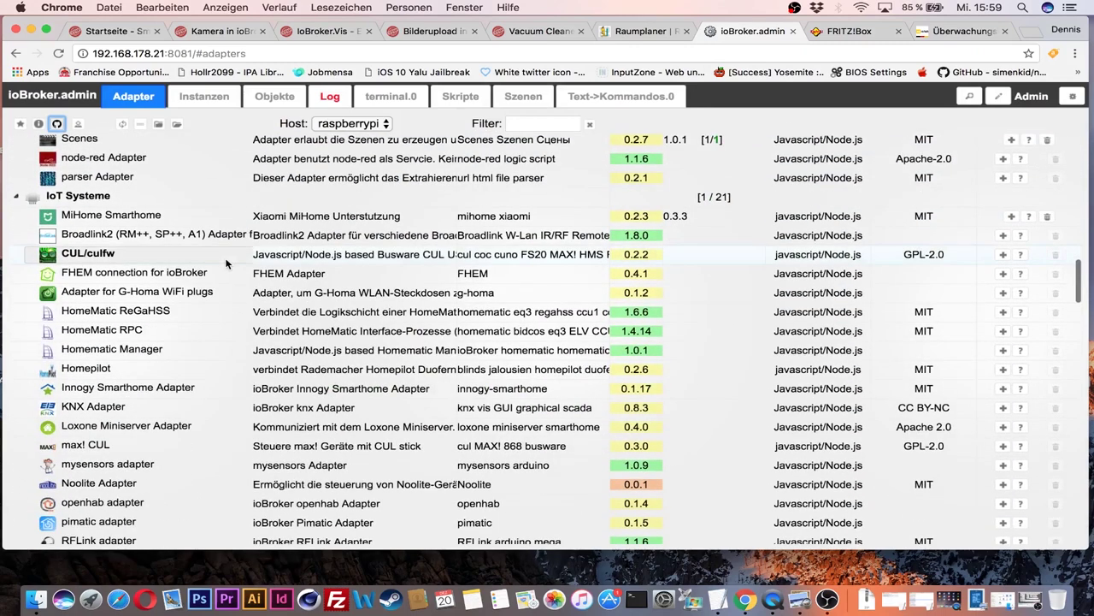
pyautogui.scroll(-5, 227, 263)
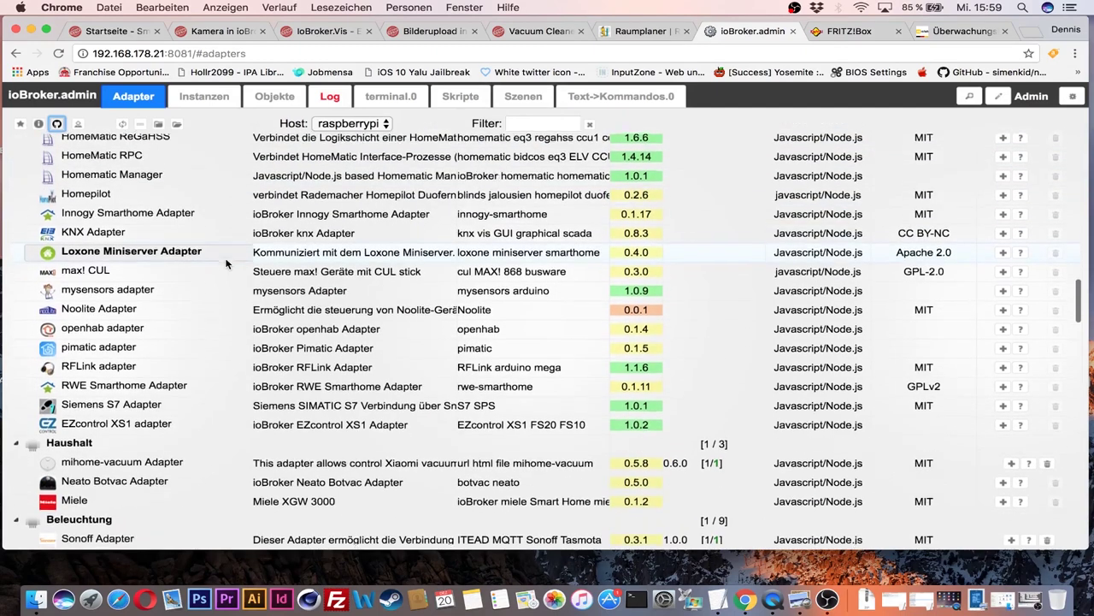
pyautogui.scroll(-3, 226, 263)
pyautogui.scroll(-1, 227, 263)
pyautogui.scroll(-2, 226, 263)
pyautogui.scroll(5, 227, 264)
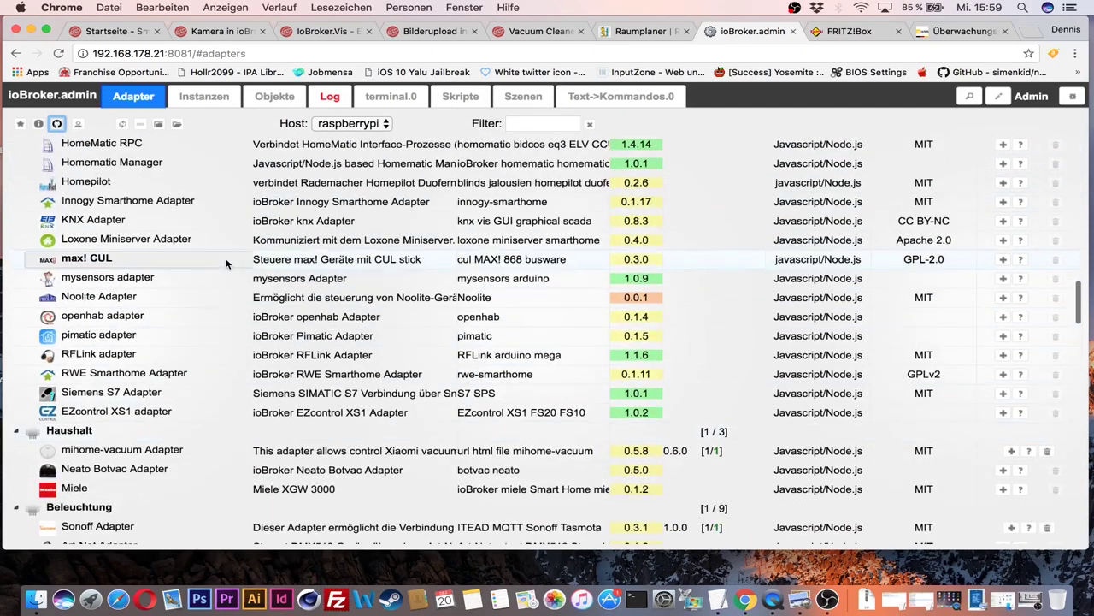
pyautogui.scroll(-3, 226, 264)
pyautogui.scroll(-3, 227, 263)
pyautogui.scroll(-2, 227, 263)
pyautogui.scroll(-3, 226, 263)
pyautogui.scroll(-4, 227, 263)
pyautogui.scroll(-2, 226, 263)
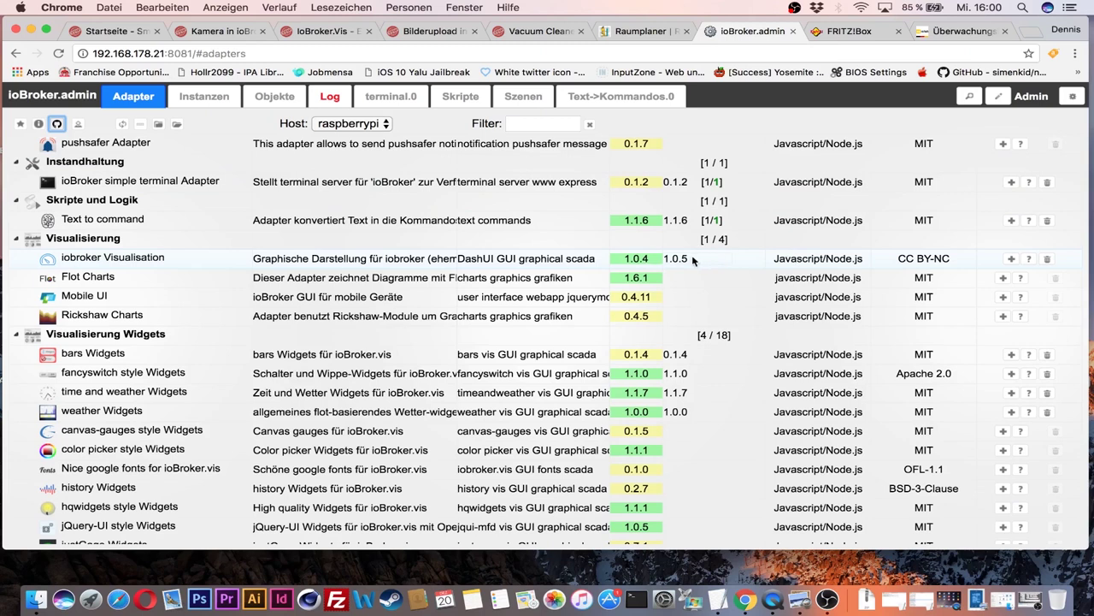
# Add a vis instance and save web.0 listening on all IPs at port 8082.
pyautogui.click(1011, 259)
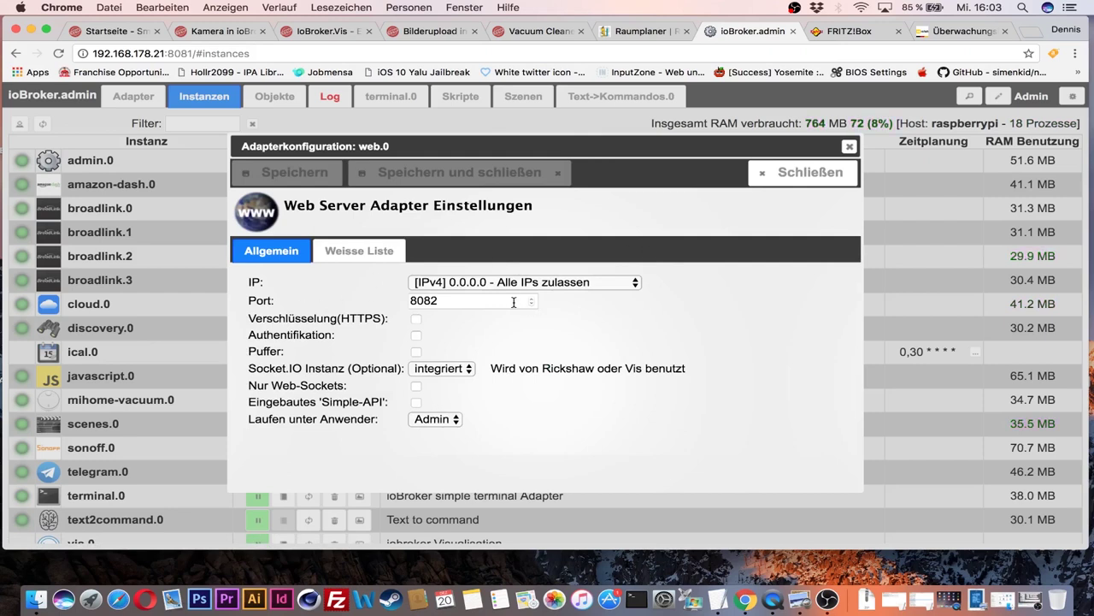
pyautogui.click(439, 301)
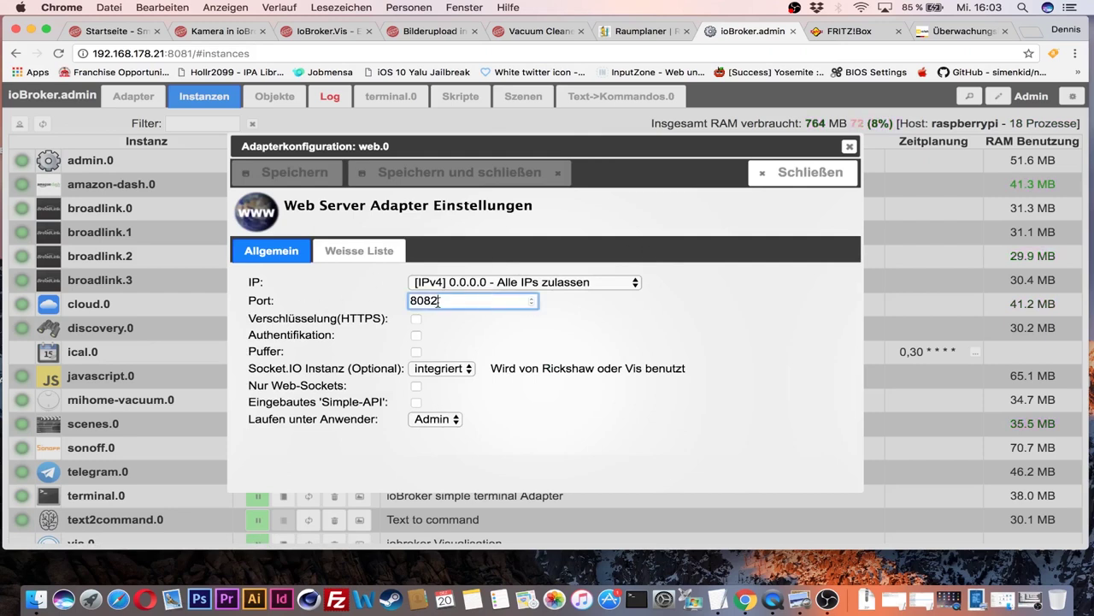
pyautogui.click(624, 282)
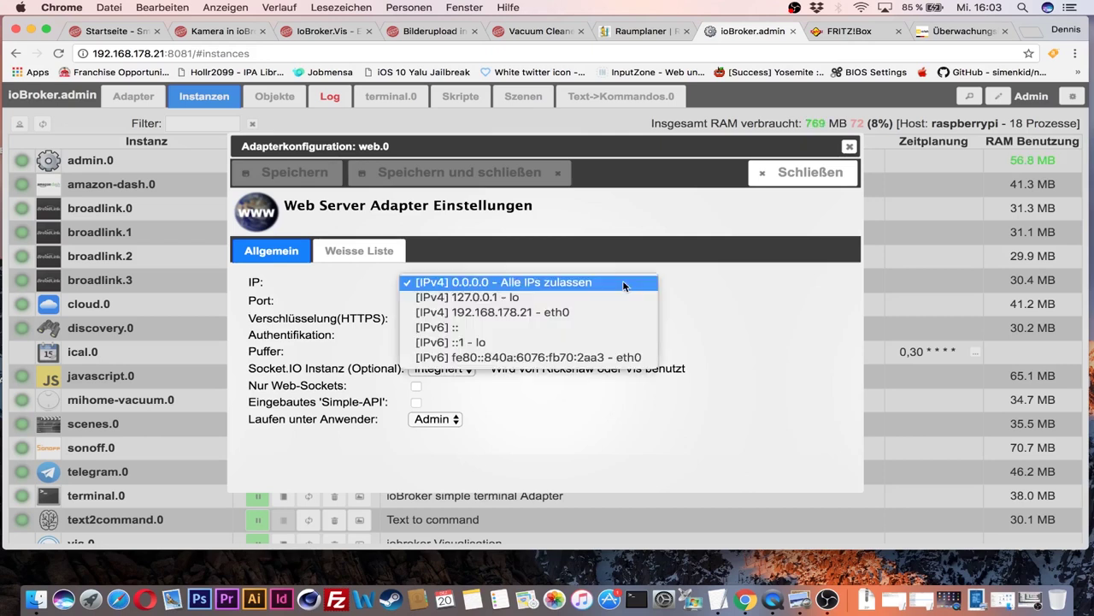
pyautogui.click(680, 301)
pyautogui.click(454, 302)
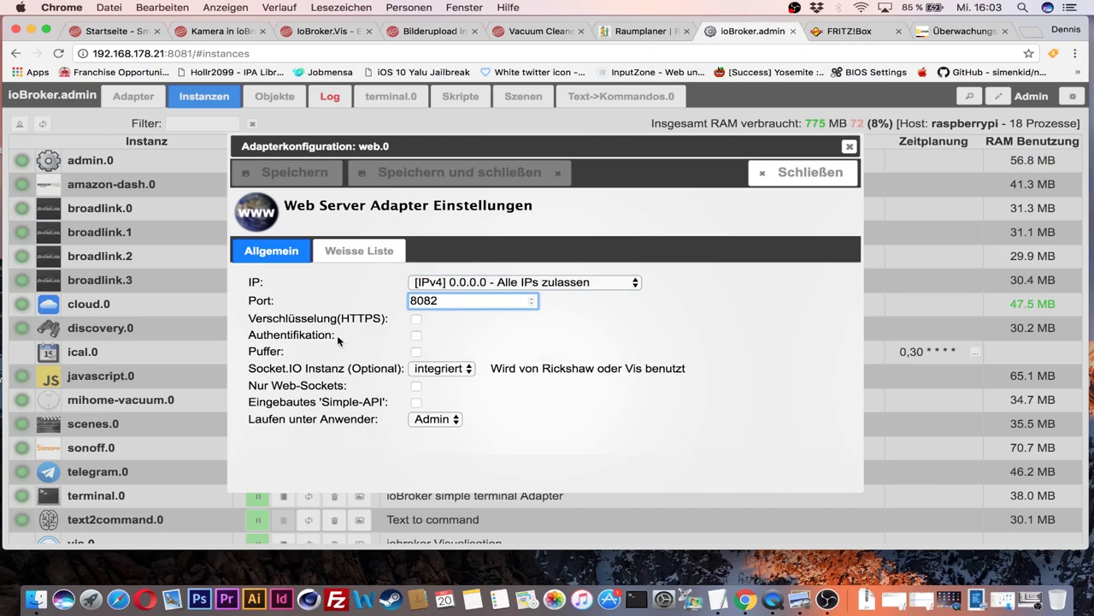
pyautogui.click(418, 337)
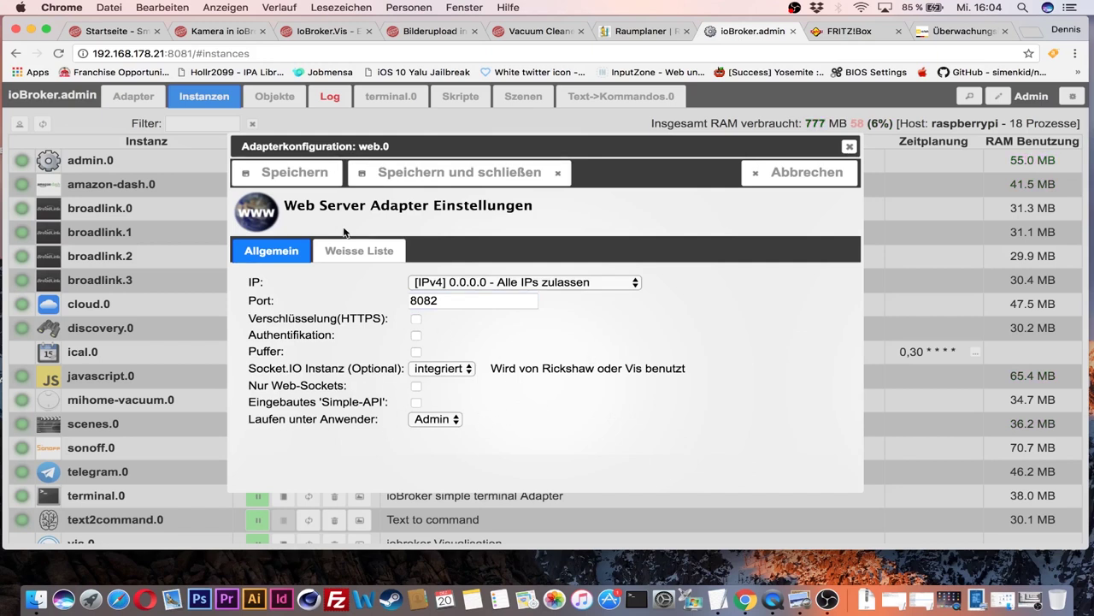
pyautogui.click(359, 250)
pyautogui.click(285, 261)
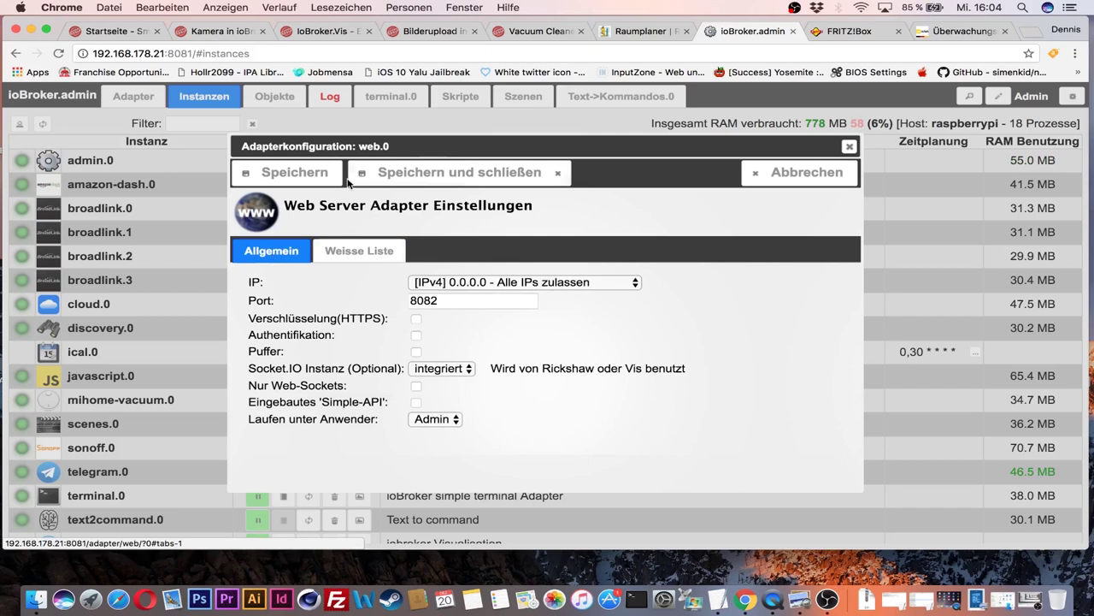
pyautogui.click(517, 174)
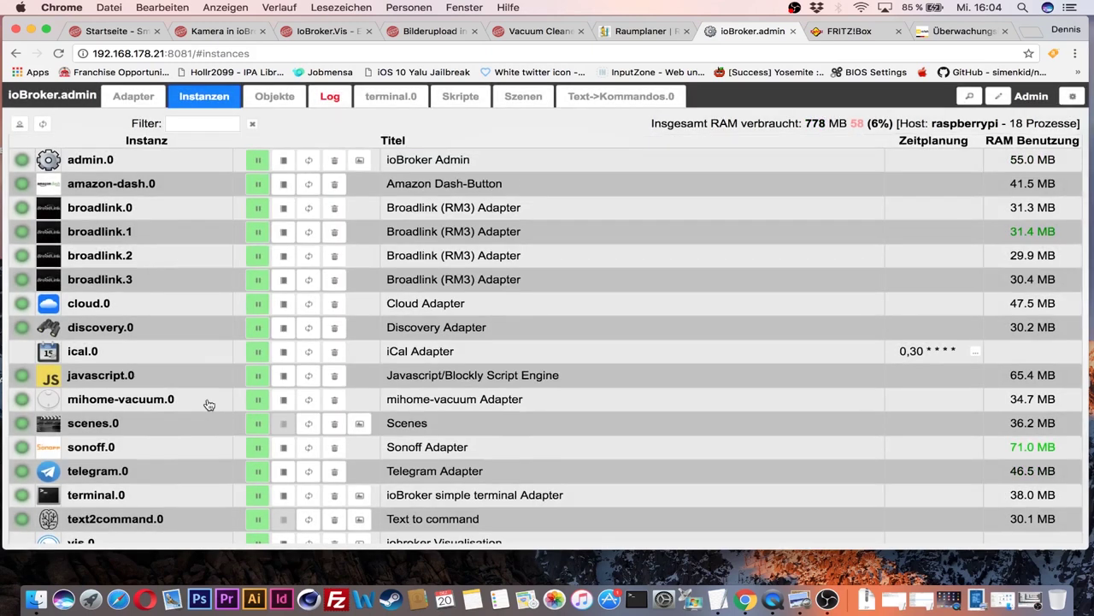
# Install the time and weather, fancyswitch and canvas-gauges widget adapters from the Adapter list.
pyautogui.scroll(-2, 201, 368)
pyautogui.click(133, 97)
pyautogui.scroll(-2, 213, 283)
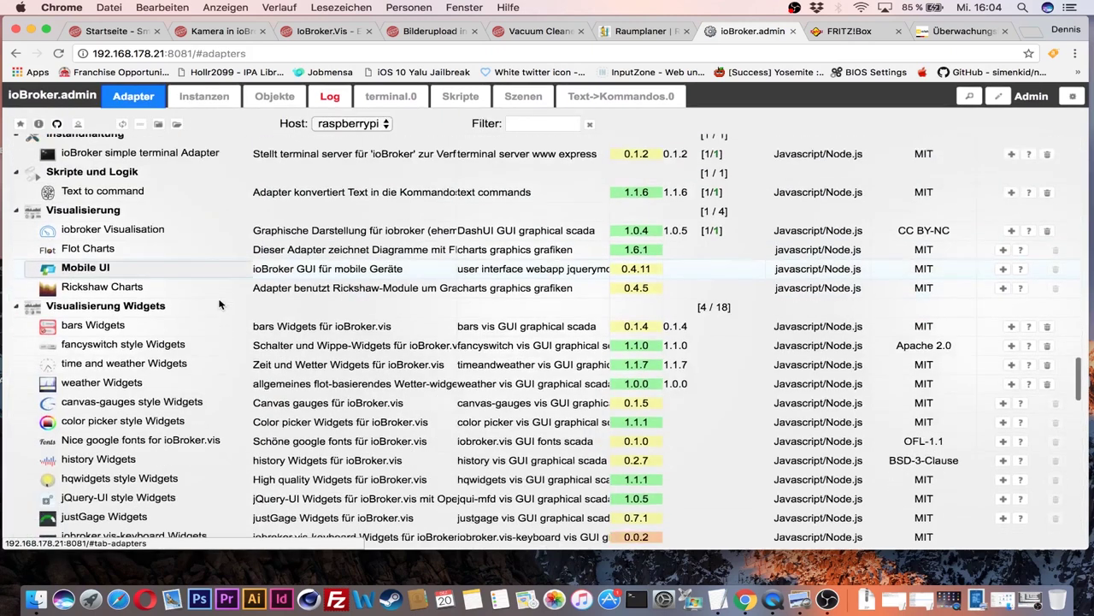
pyautogui.scroll(-2, 218, 278)
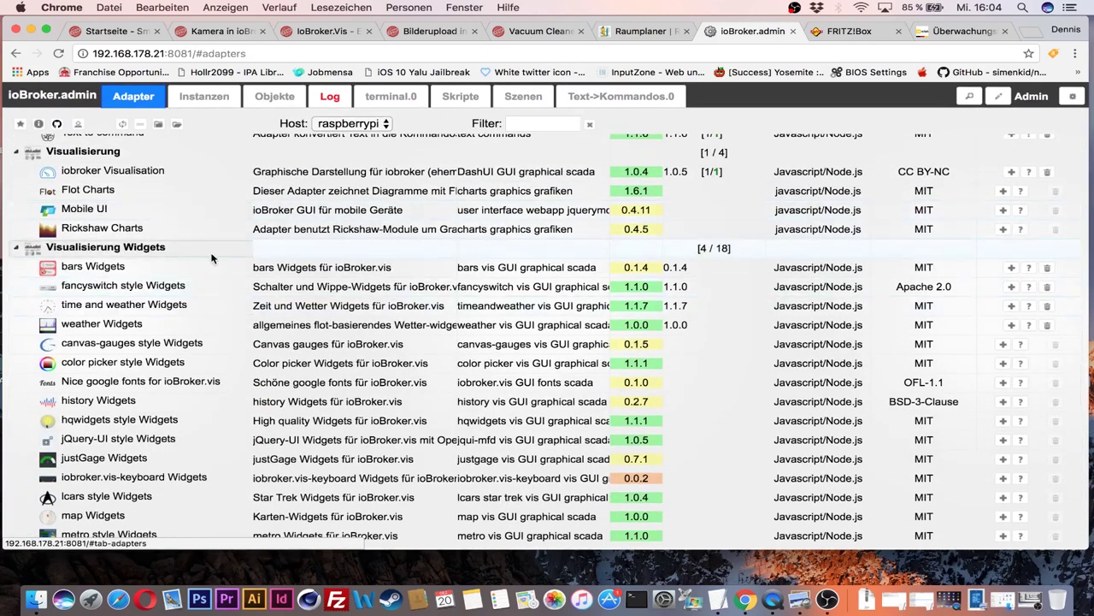
pyautogui.scroll(-2, 175, 372)
pyautogui.scroll(-3, 173, 373)
pyautogui.scroll(2, 173, 374)
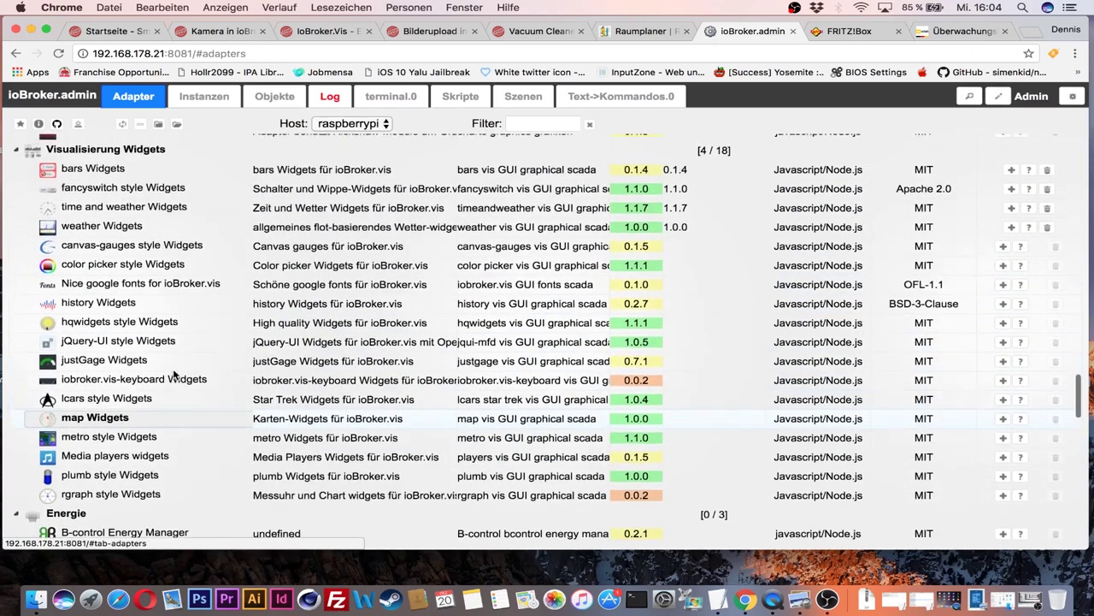
pyautogui.scroll(-10, 171, 371)
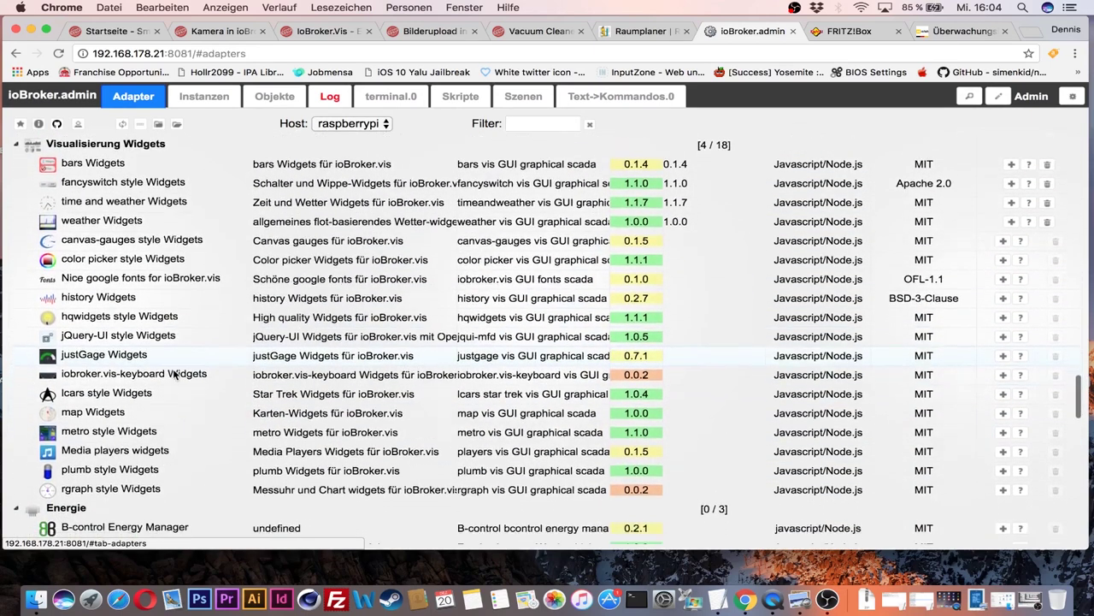
pyautogui.scroll(10, 166, 398)
pyautogui.scroll(3, 169, 389)
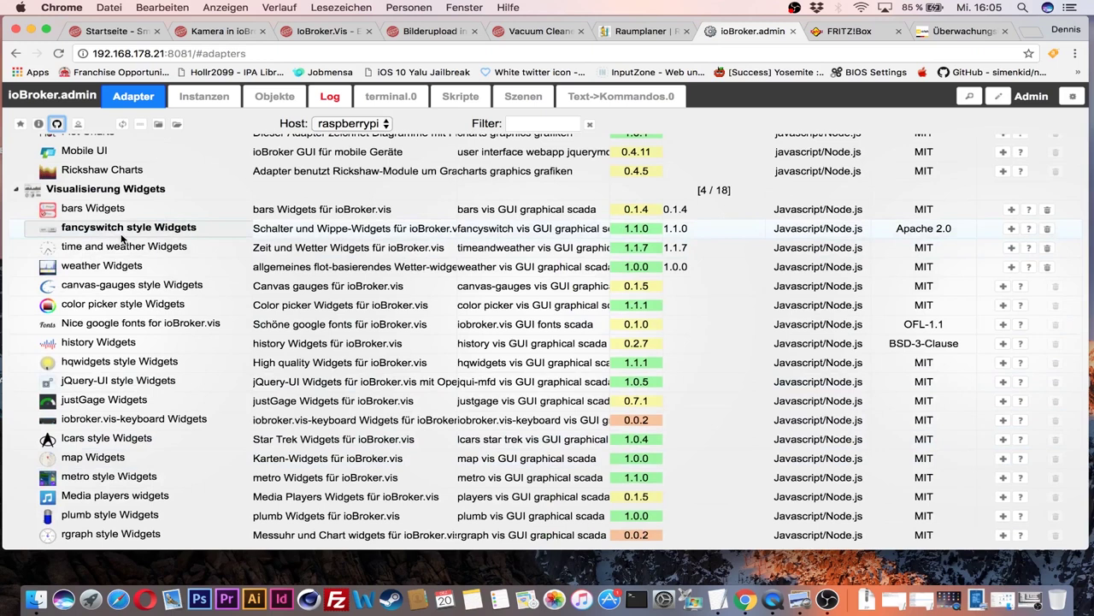
pyautogui.doubleClick(124, 245)
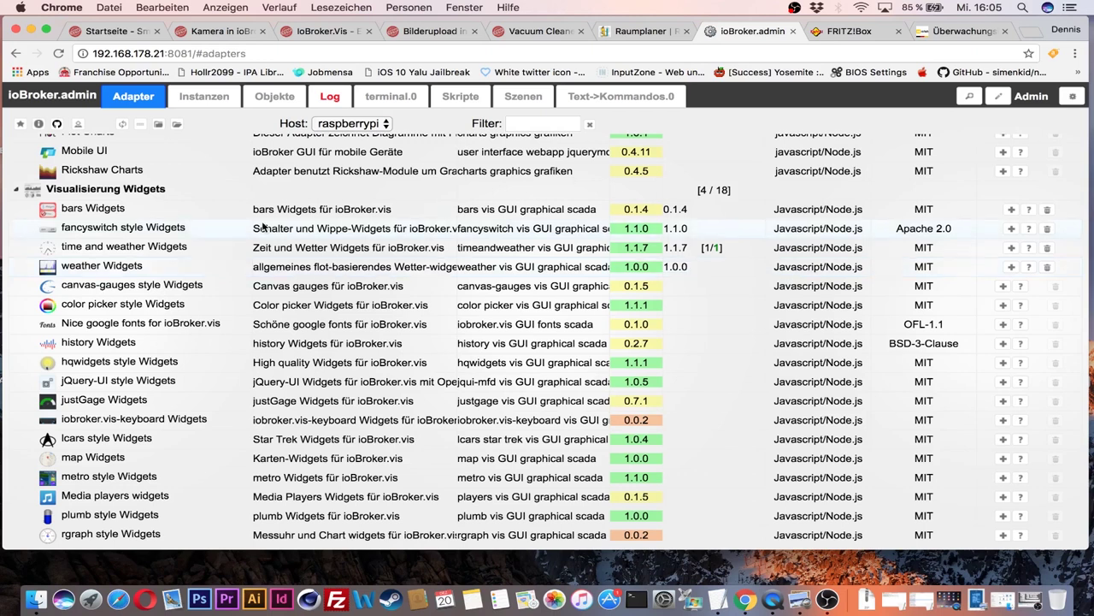
pyautogui.click(1012, 228)
pyautogui.click(1003, 286)
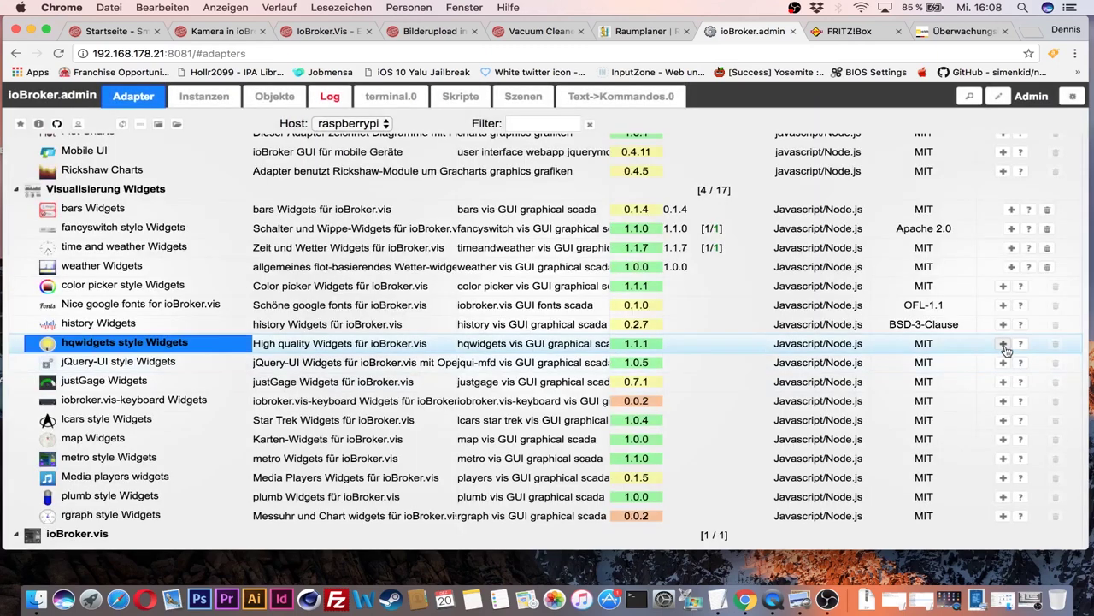
# Install the hqwidgets adapter, reload the admin page and show the Instanzen list.
pyautogui.click(1003, 342)
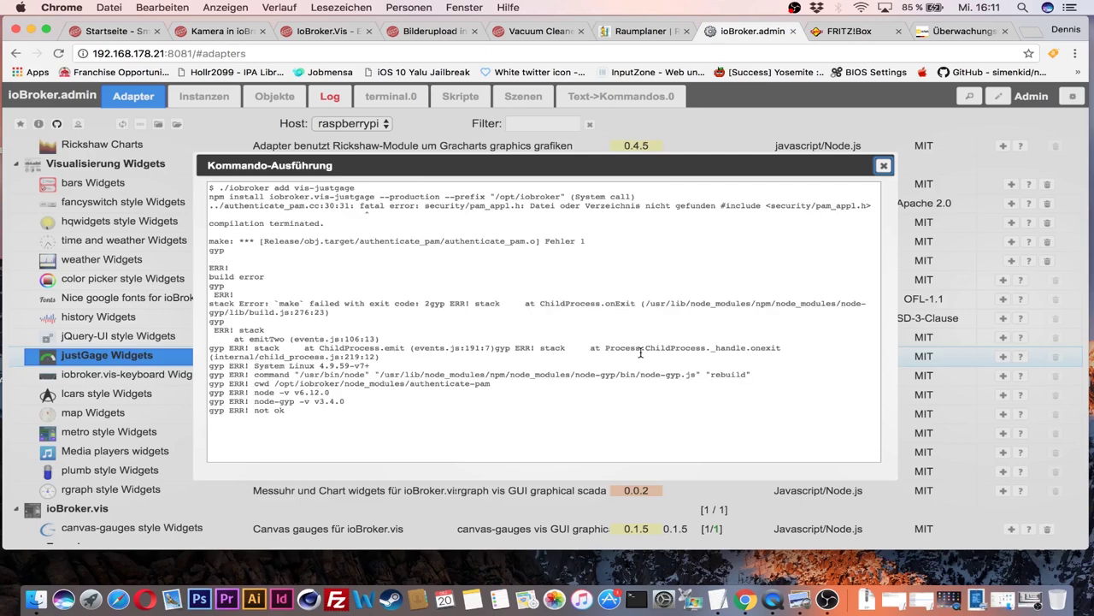
pyautogui.scroll(-3, 191, 401)
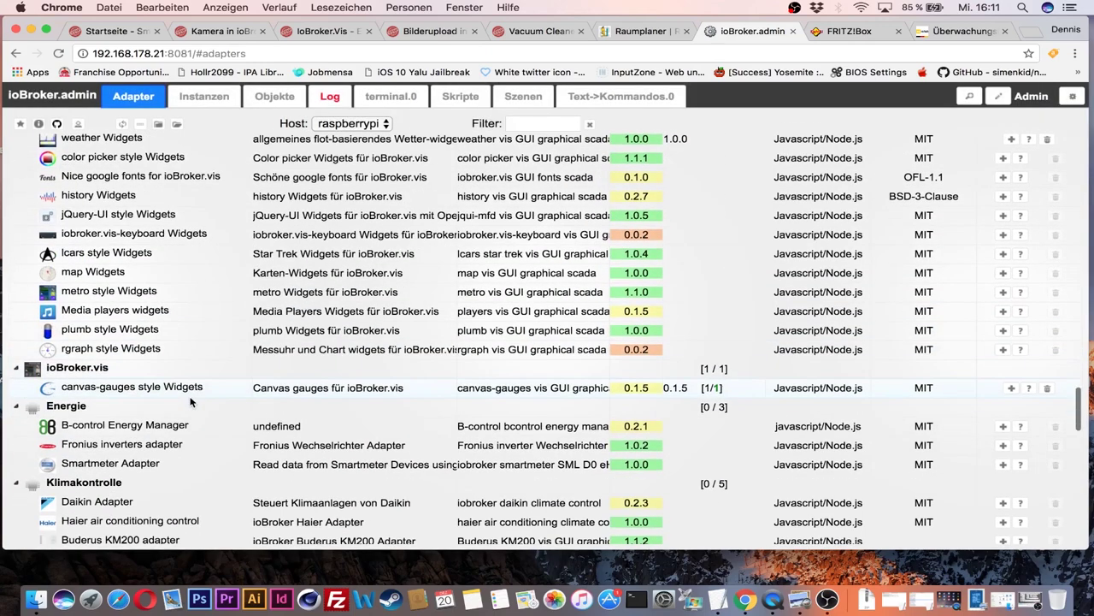
pyautogui.scroll(3, 291, 212)
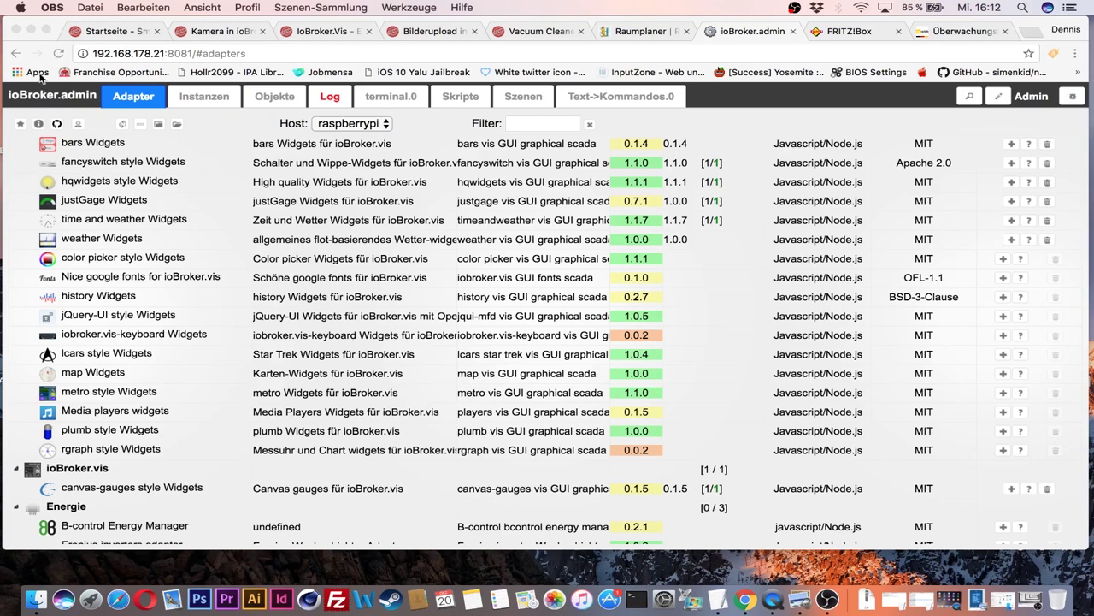
pyautogui.click(59, 53)
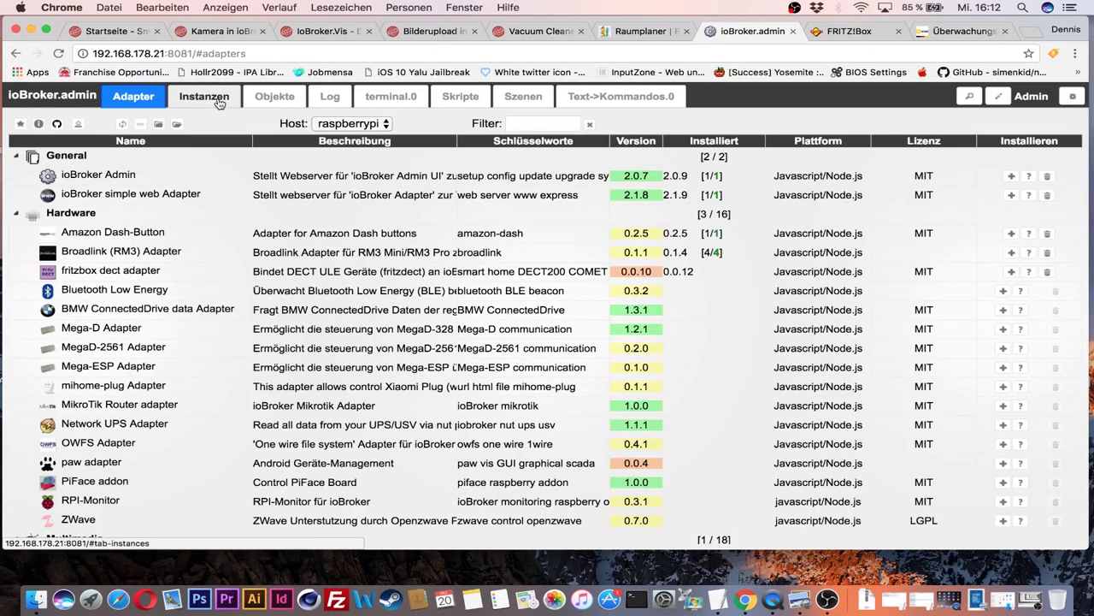
pyautogui.click(219, 97)
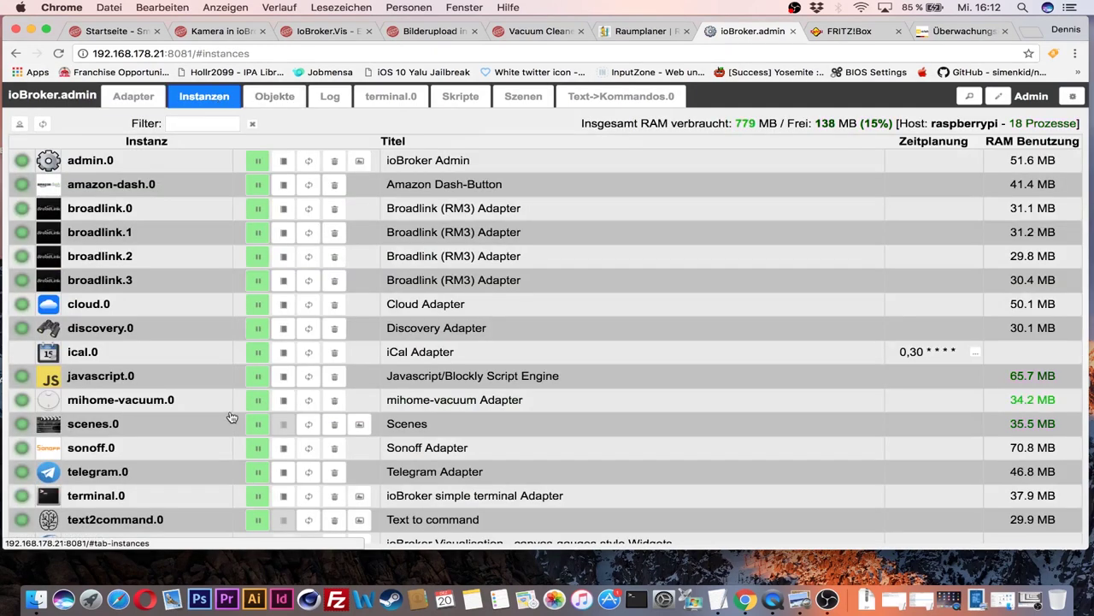
# Launch the vis editor in a new tab from a vis widget instance row.
pyautogui.scroll(-3, 231, 317)
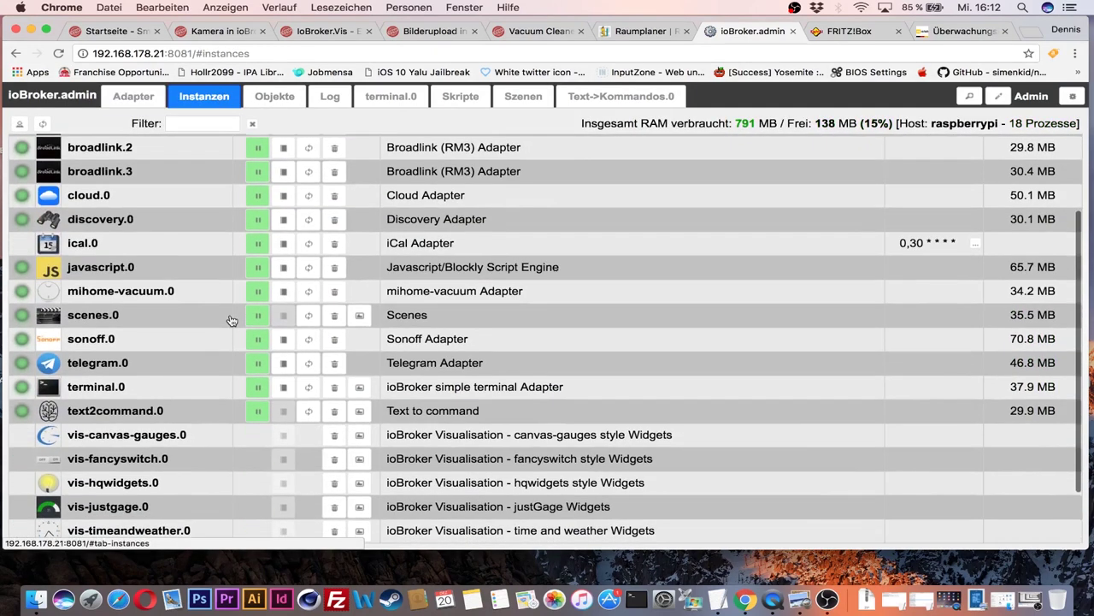
pyautogui.scroll(-2, 122, 302)
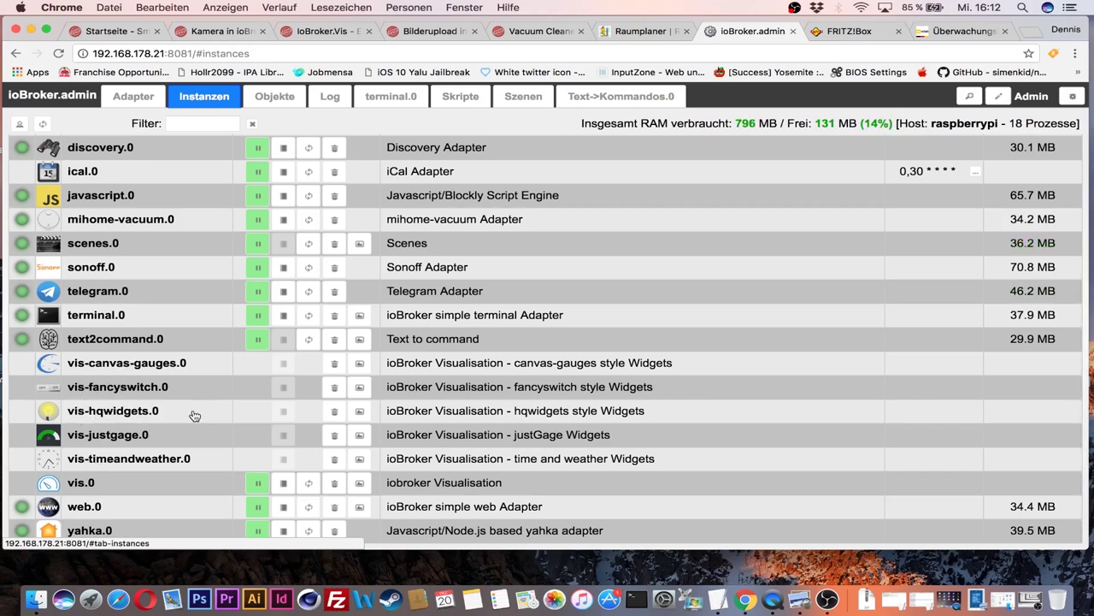
pyautogui.click(360, 417)
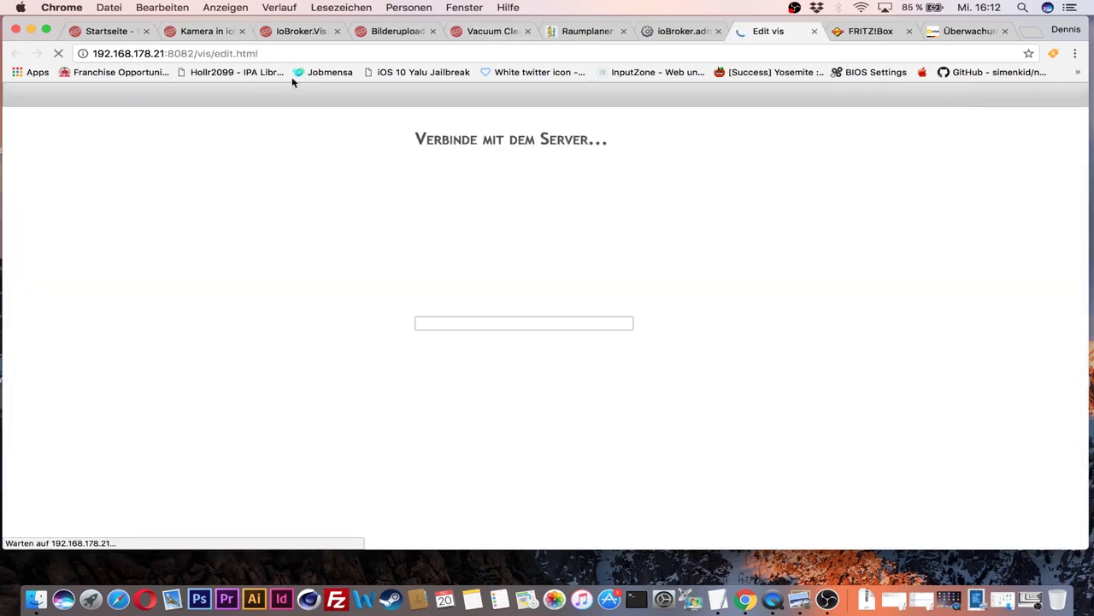
# Create main/vis-views.json, then reopen the editor from vis.0 to load DemoView.
pyautogui.click(706, 153)
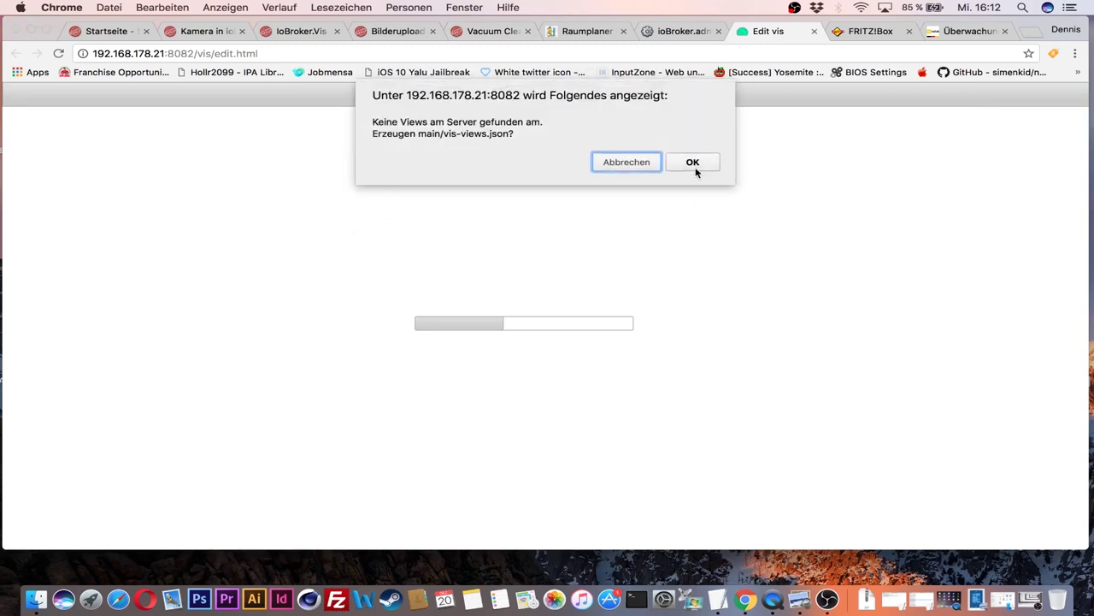
pyautogui.click(694, 167)
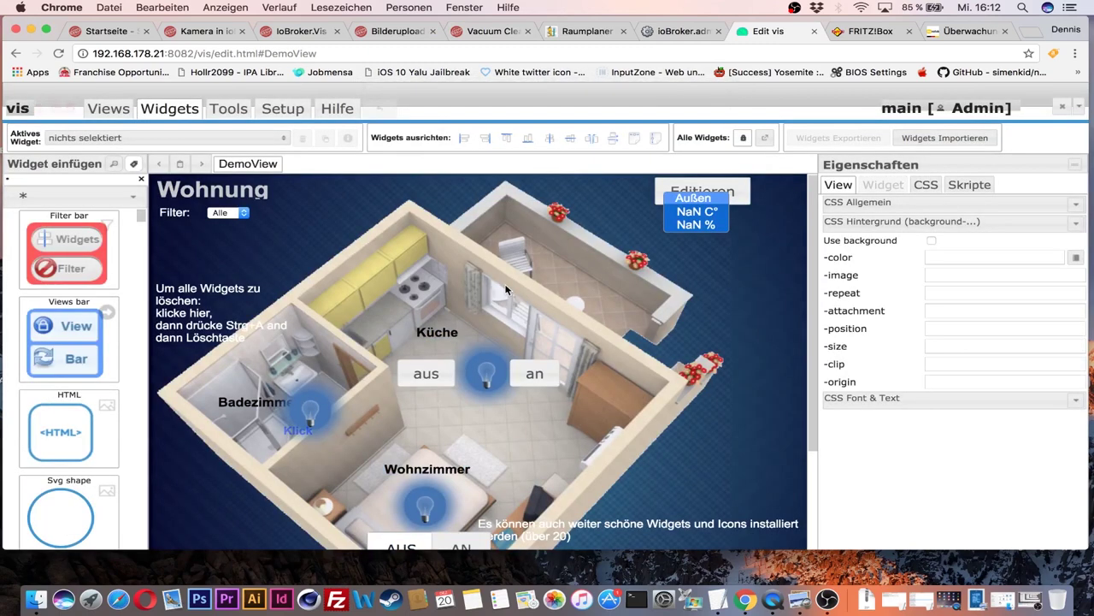
pyautogui.click(812, 32)
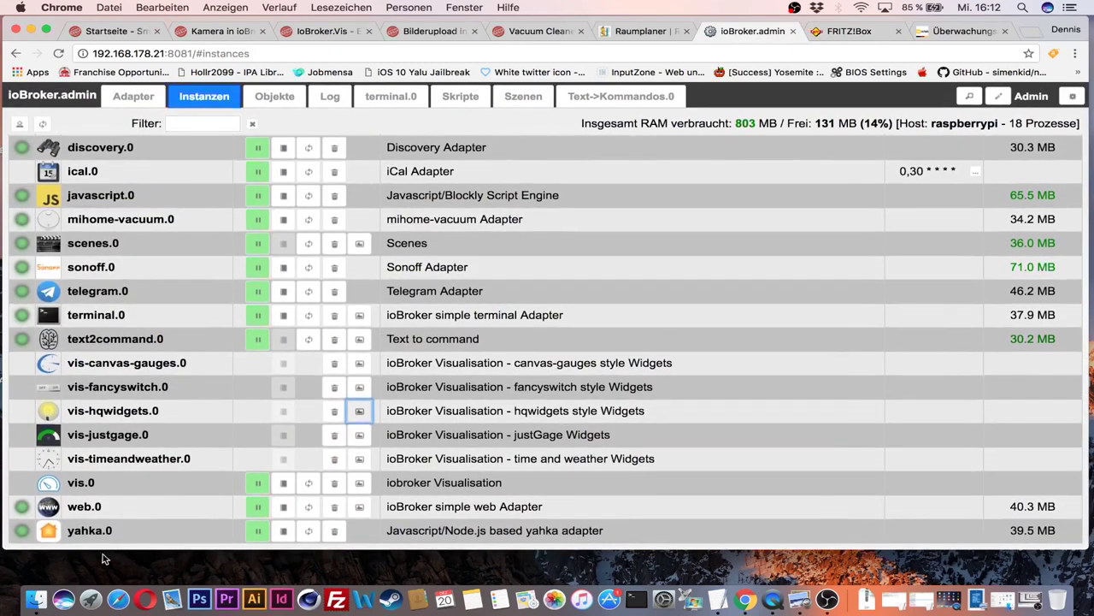
pyautogui.click(360, 484)
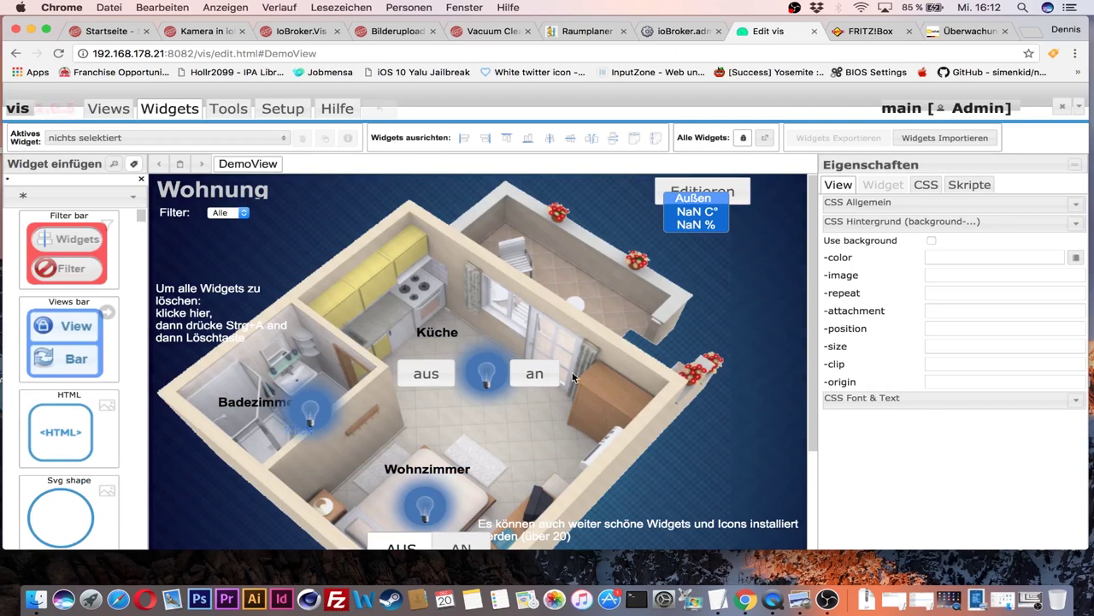
pyautogui.scroll(-1, 474, 343)
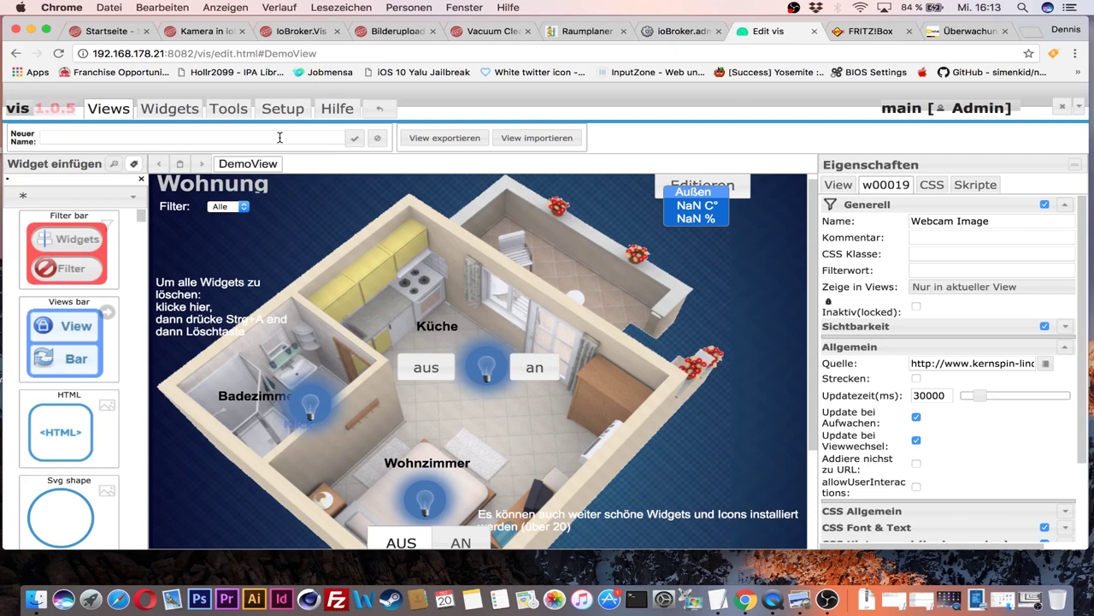
# Create the view 'Tabs' and set its resolution to iPad - Landscape.
pyautogui.write('T')
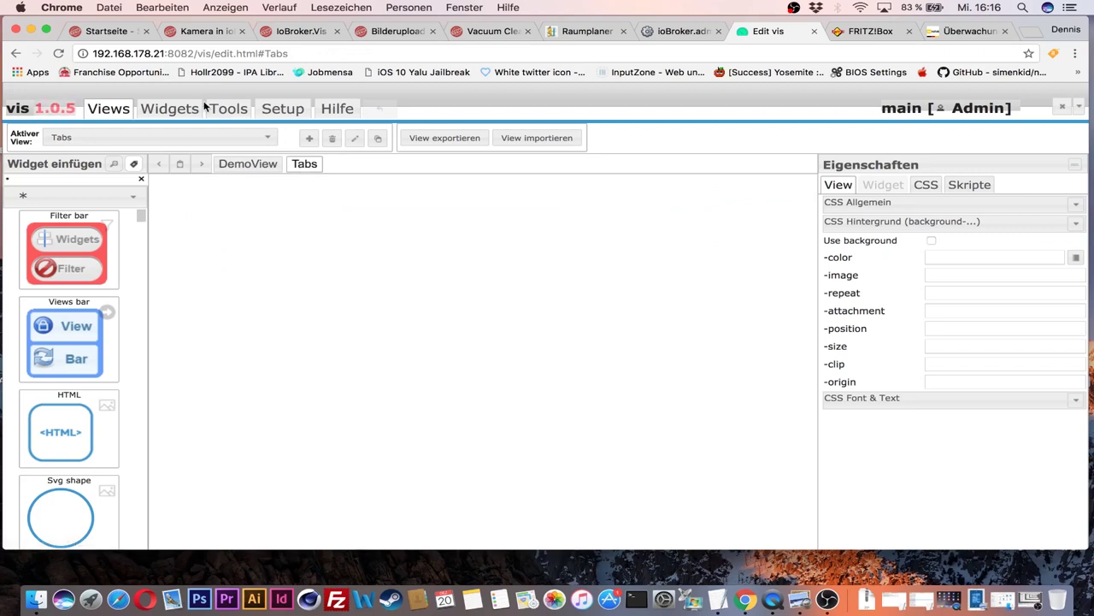
pyautogui.click(175, 113)
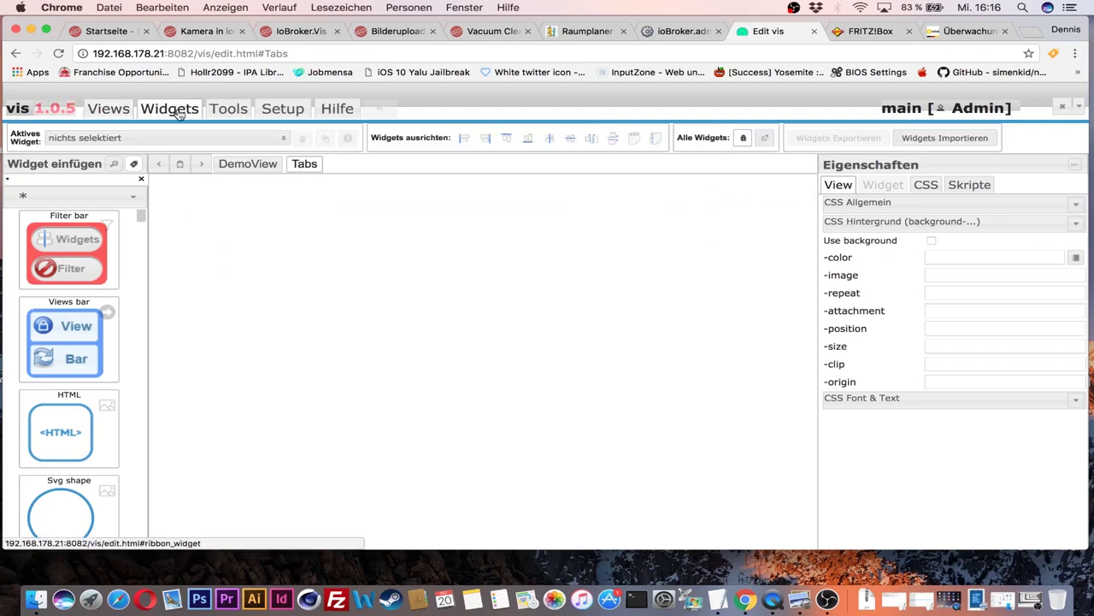
pyautogui.click(228, 109)
pyautogui.click(128, 138)
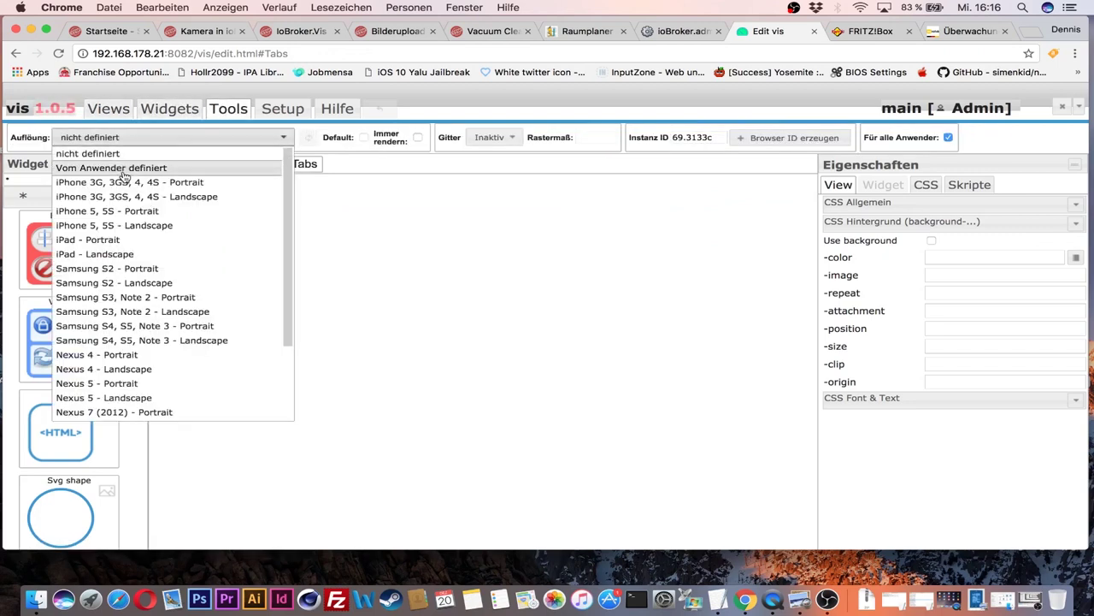
pyautogui.click(136, 254)
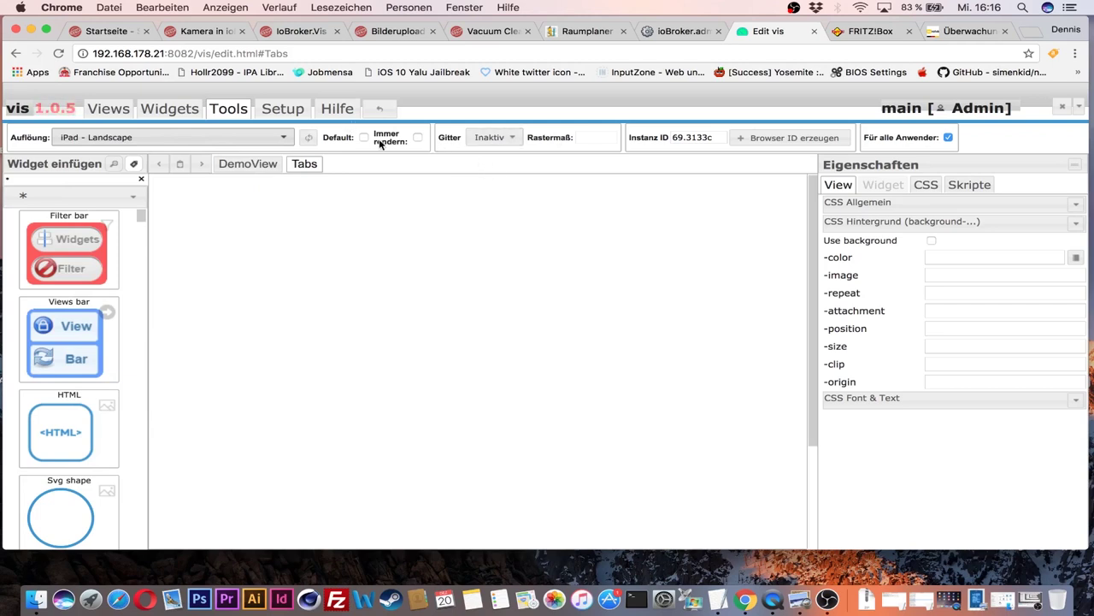
# Set the grid to Raster dot snapping with spacing 10.
pyautogui.click(505, 139)
pyautogui.click(501, 182)
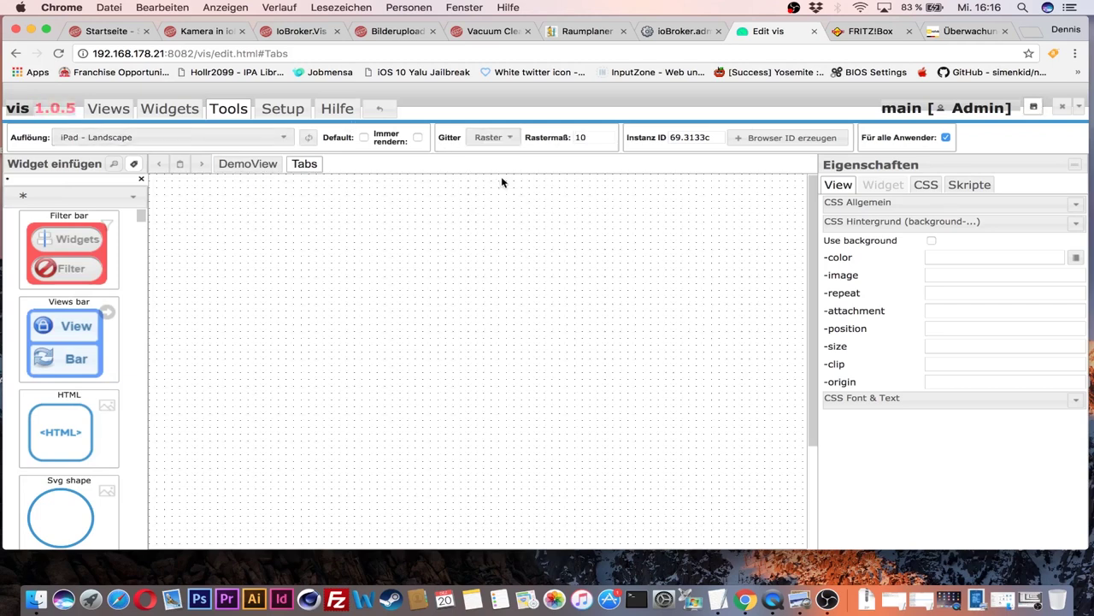
pyautogui.moveTo(808, 220); pyautogui.dragTo(809, 427)
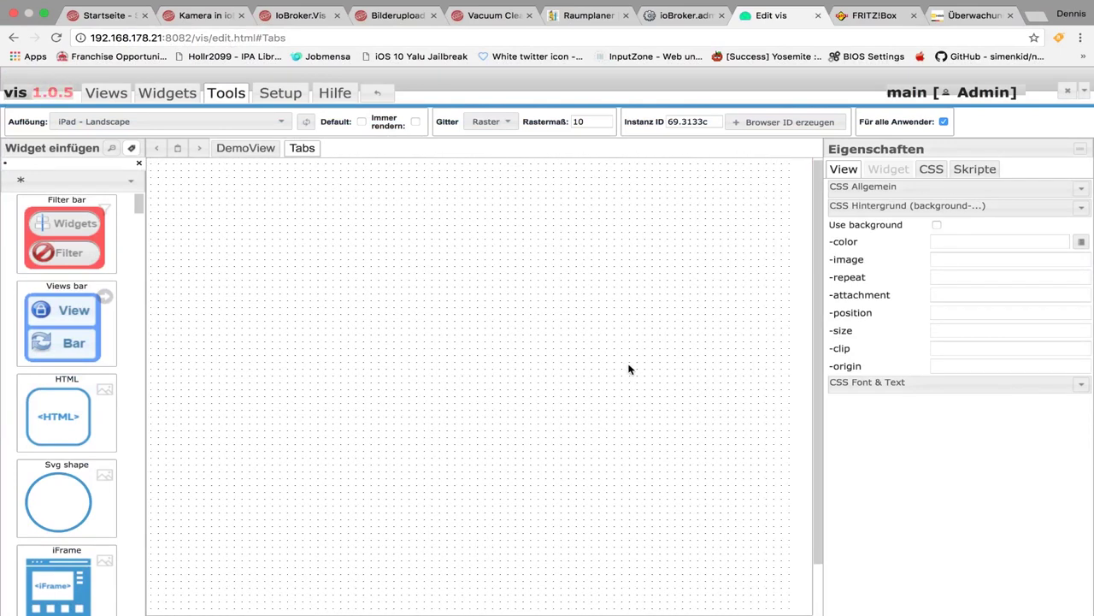
# Drag a SliderTabs widget from the Widget einfügen palette onto the Tabs view.
pyautogui.hscroll(-5, 628, 369)
pyautogui.moveTo(143, 208)
pyautogui.mouseDown()
pyautogui.moveTo(127, 439)
pyautogui.moveTo(141, 464)
pyautogui.mouseUp()
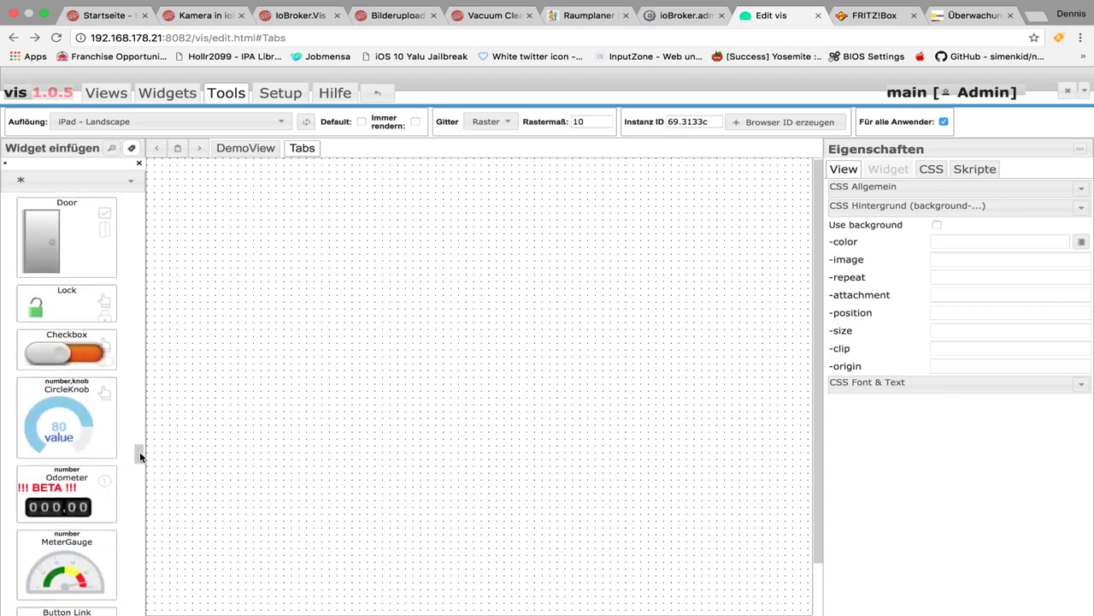
pyautogui.scroll(-1, 141, 464)
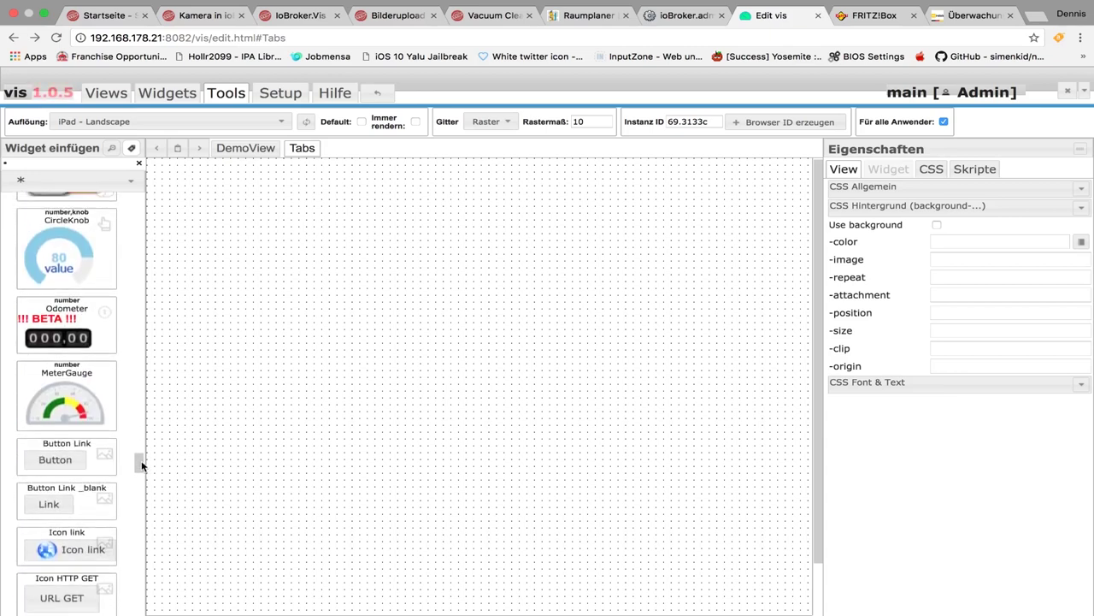
pyautogui.moveTo(142, 465); pyautogui.dragTo(148, 581)
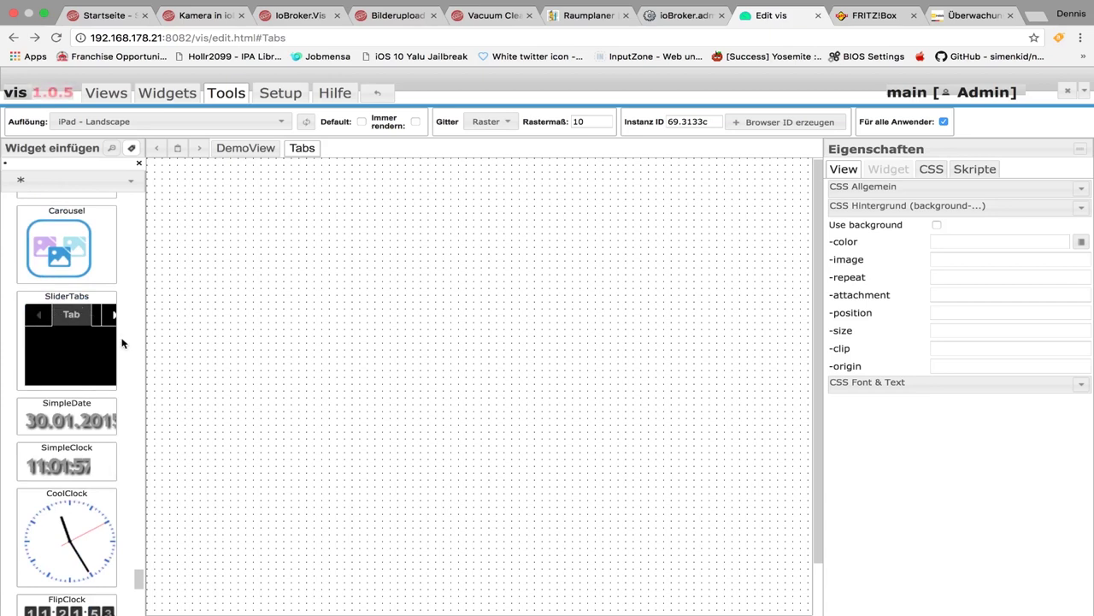
pyautogui.moveTo(142, 583)
pyautogui.mouseDown()
pyautogui.moveTo(138, 609)
pyautogui.moveTo(134, 579)
pyautogui.mouseUp()
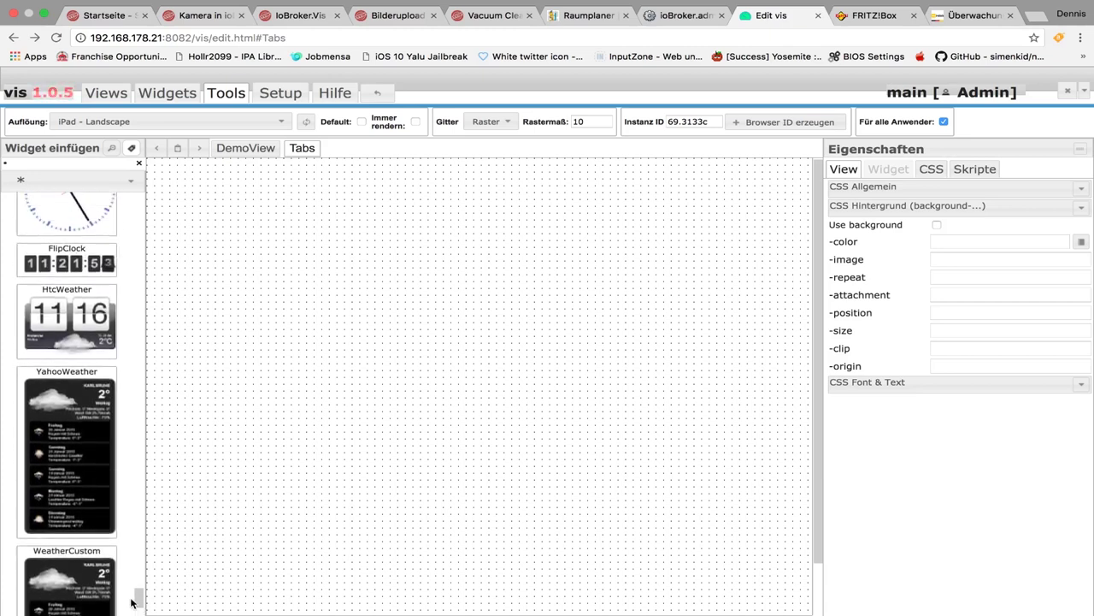
pyautogui.moveTo(74, 437); pyautogui.dragTo(215, 217)
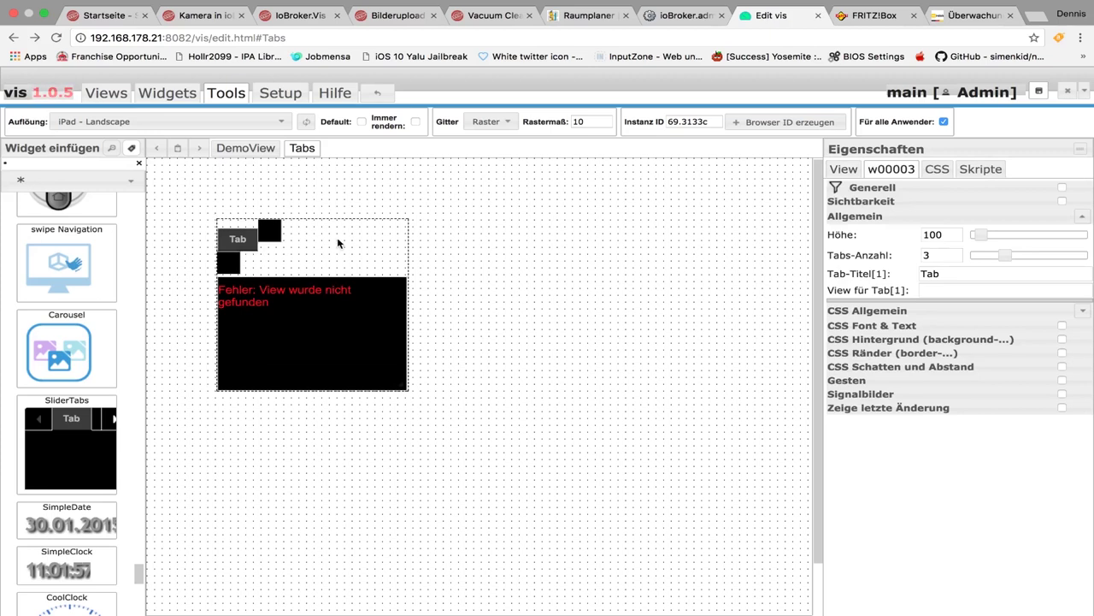
# Move the SliderTabs widget to the top-left and stretch it across the canvas.
pyautogui.moveTo(248, 236); pyautogui.dragTo(177, 168)
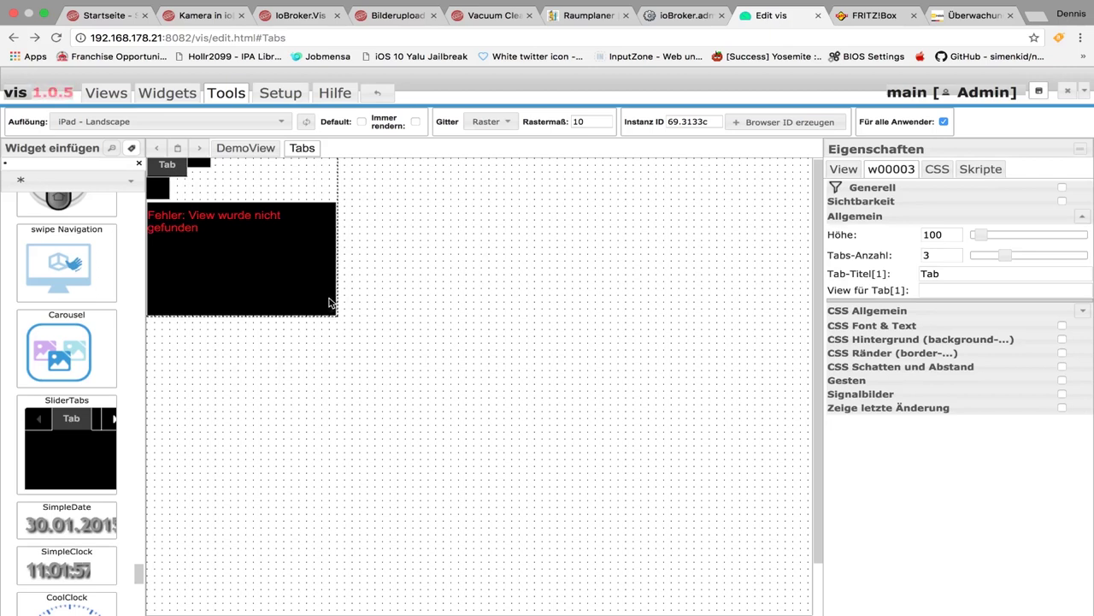
pyautogui.moveTo(337, 316); pyautogui.dragTo(802, 535)
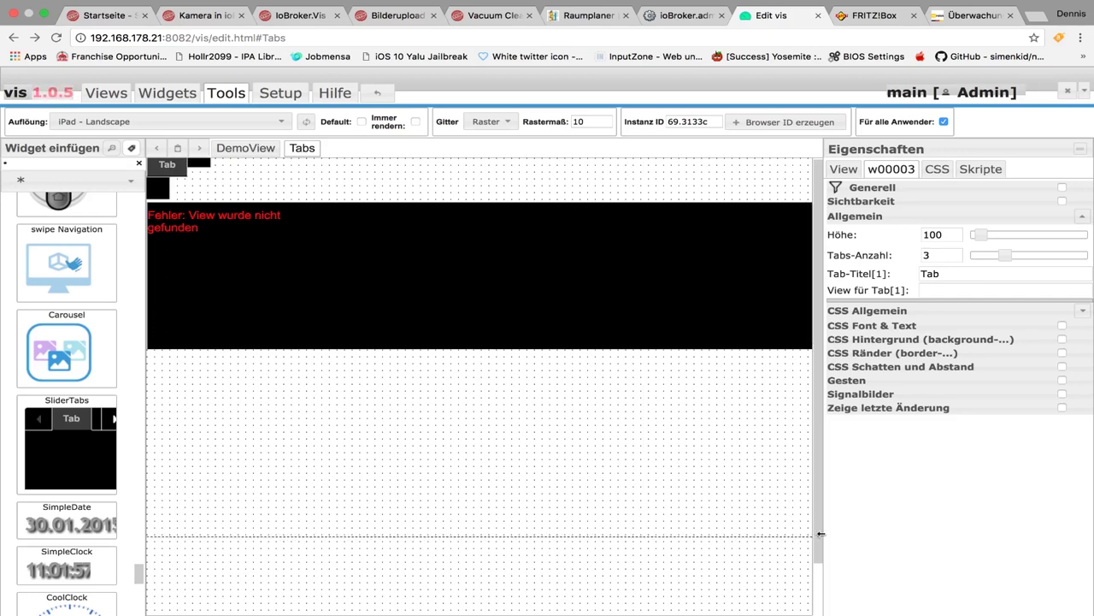
pyautogui.moveTo(802, 535); pyautogui.dragTo(795, 530)
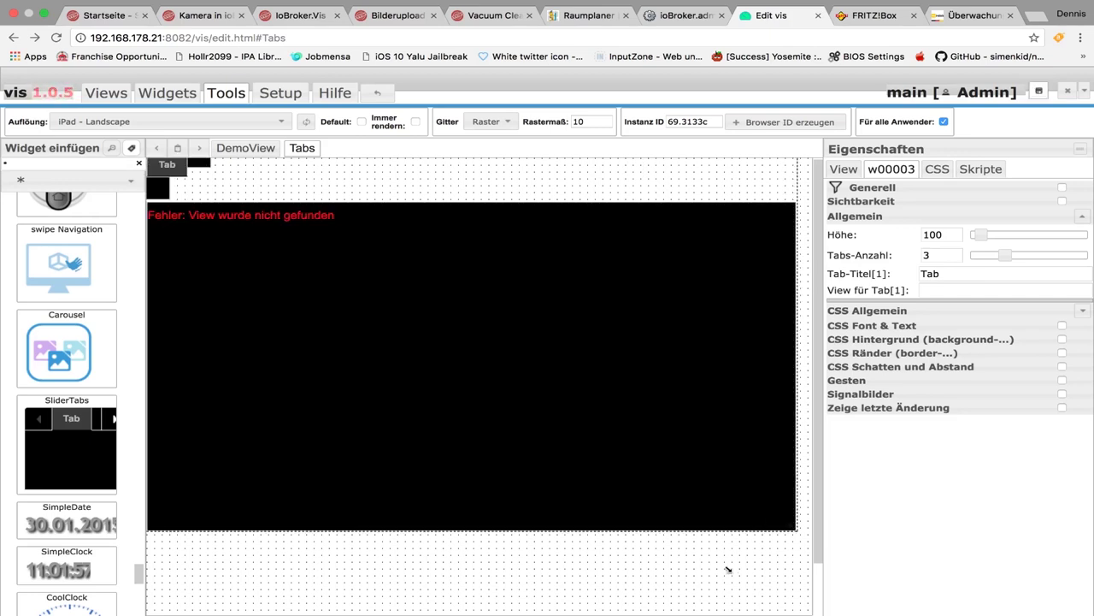
pyautogui.hscroll(2, 728, 569)
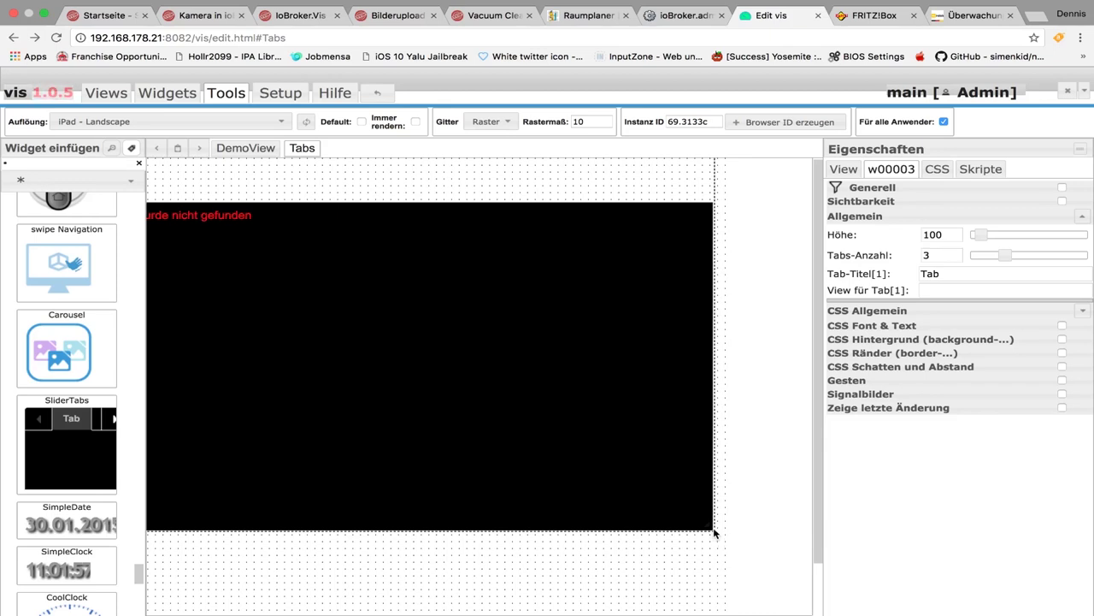
# Reselect the SliderTabs widget so its settings are displayed.
pyautogui.click(713, 534)
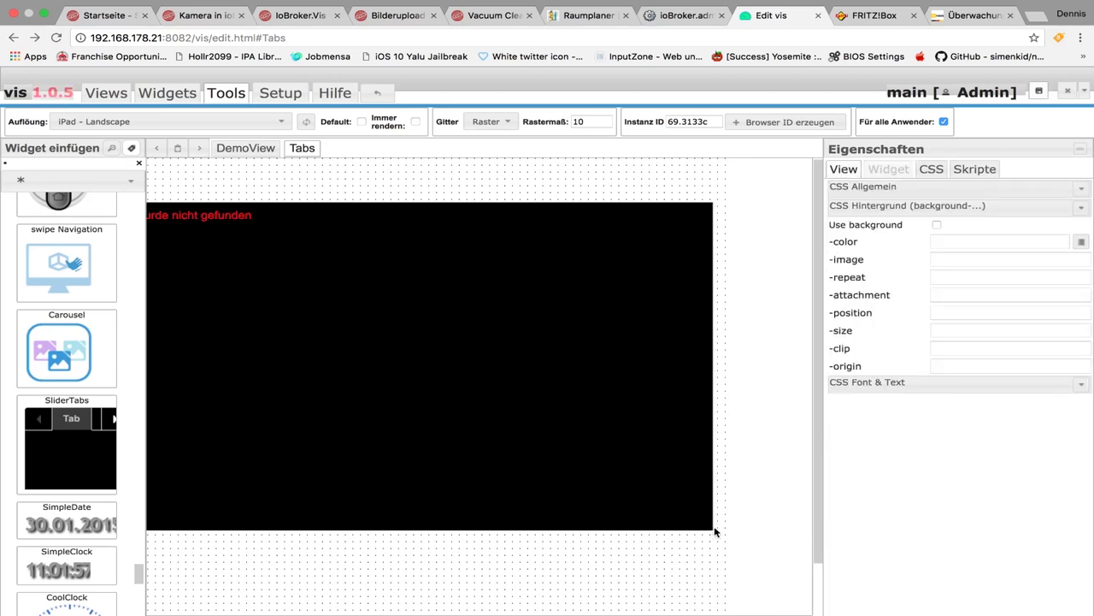
pyautogui.click(706, 523)
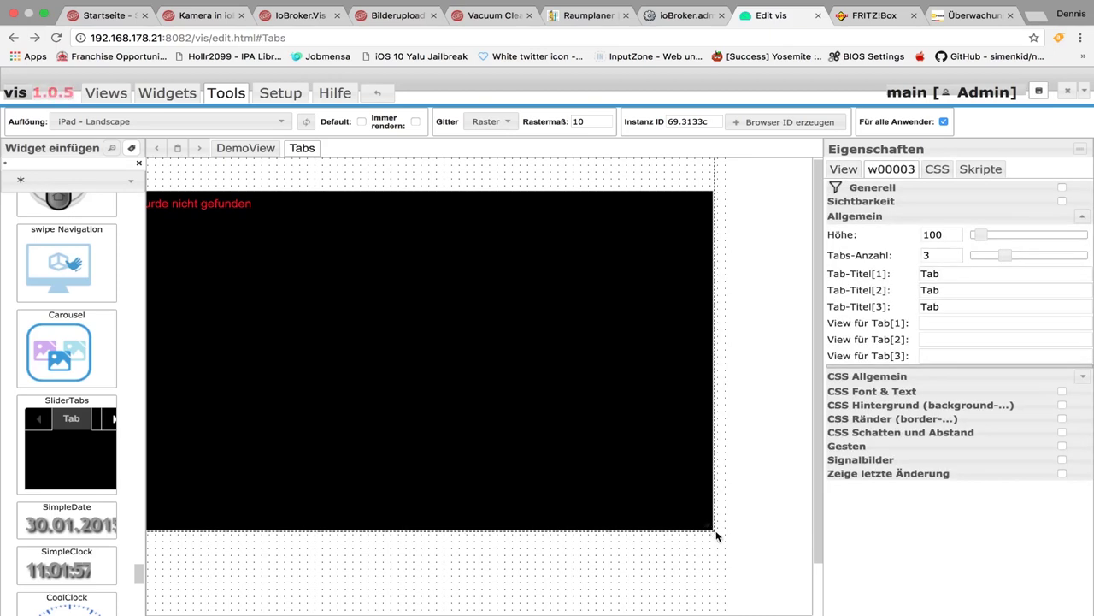
pyautogui.click(716, 535)
pyautogui.click(690, 508)
pyautogui.click(726, 552)
pyautogui.click(693, 520)
pyautogui.click(714, 531)
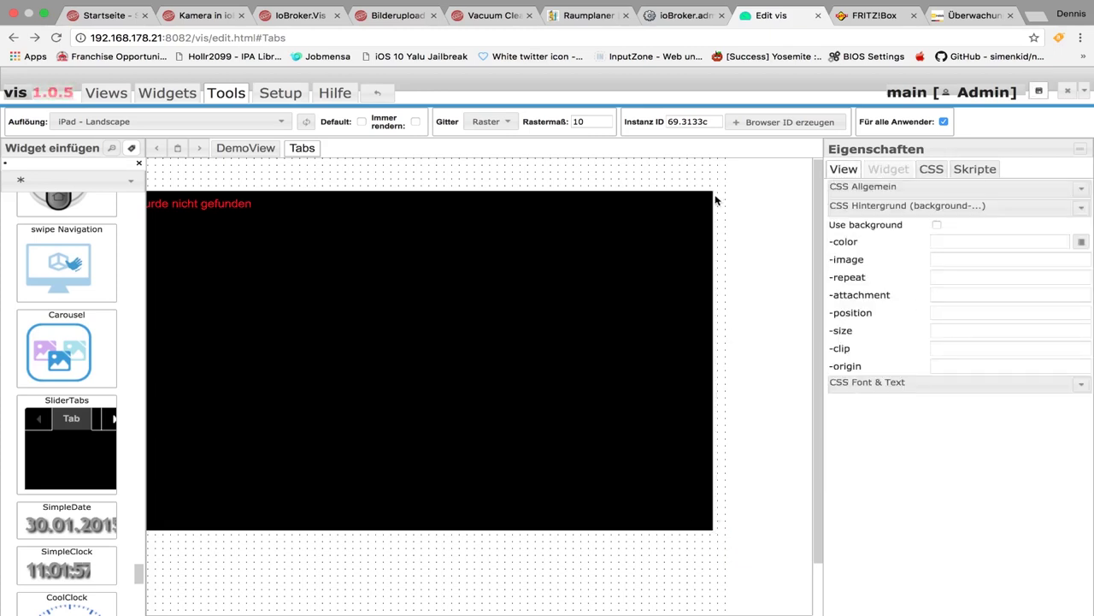
pyautogui.click(648, 412)
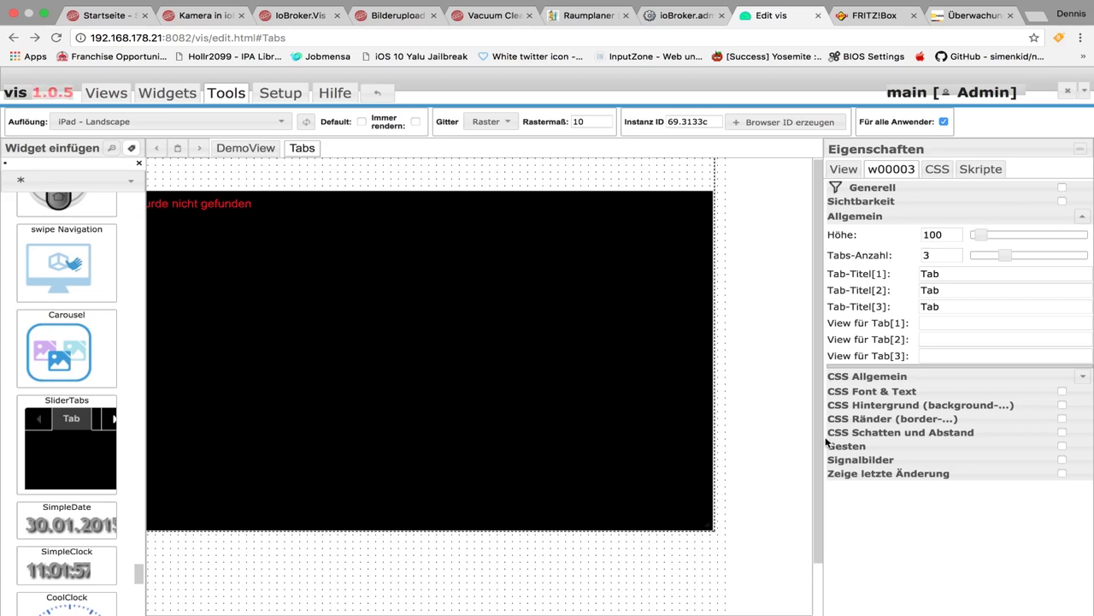
# Start editing the tab count, then make the SliderTabs widget slightly taller.
pyautogui.click(941, 257)
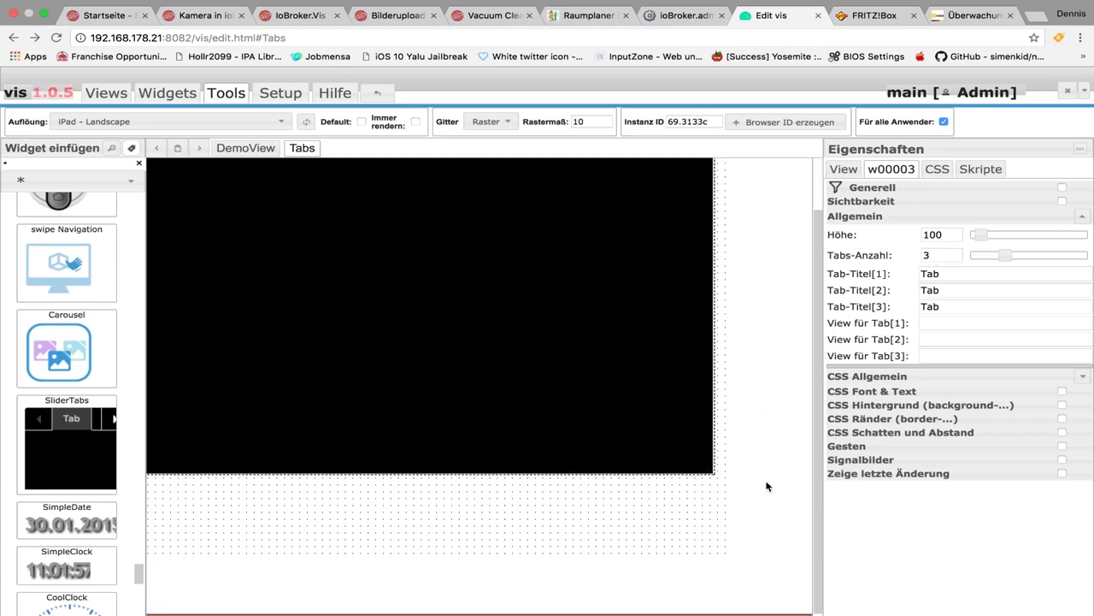
pyautogui.moveTo(715, 474); pyautogui.dragTo(723, 550)
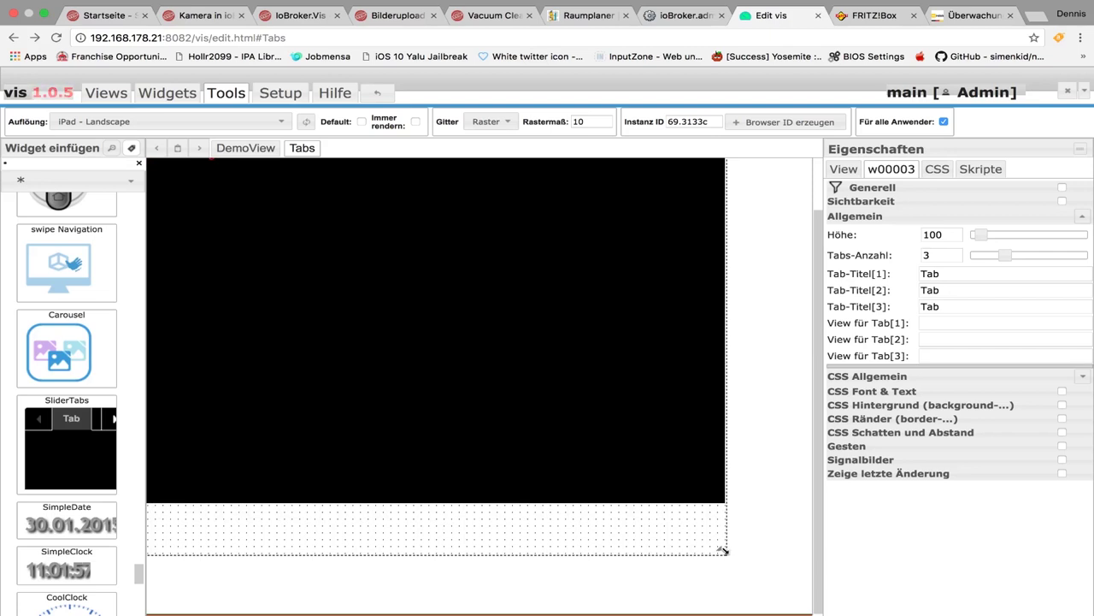
pyautogui.moveTo(722, 550); pyautogui.dragTo(724, 551)
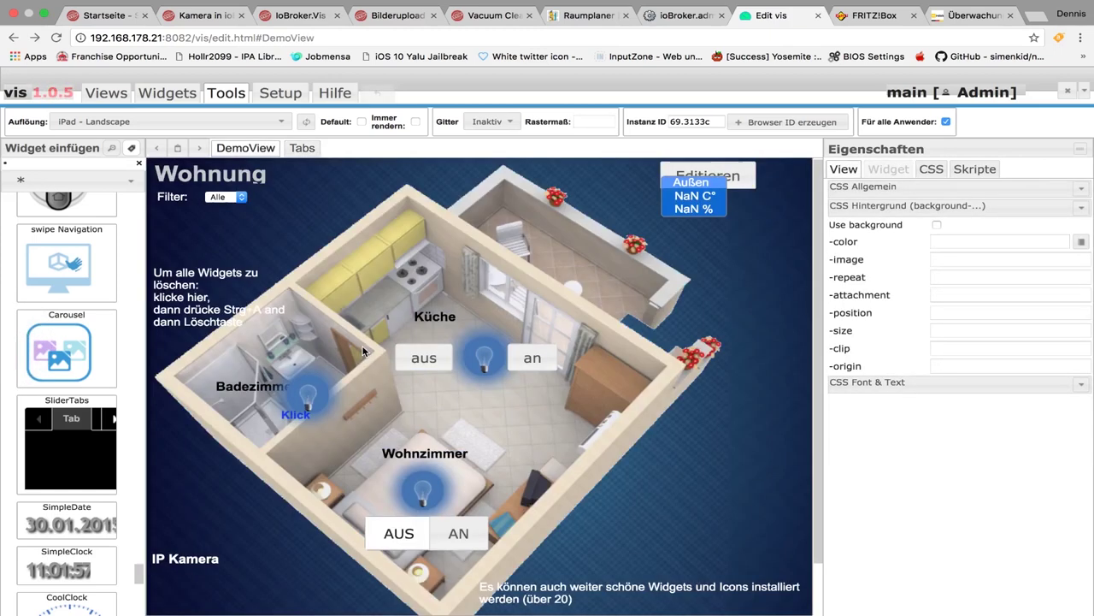
# Return to the Tabs view and widen the tabs widget slightly to the right.
pyautogui.click(312, 149)
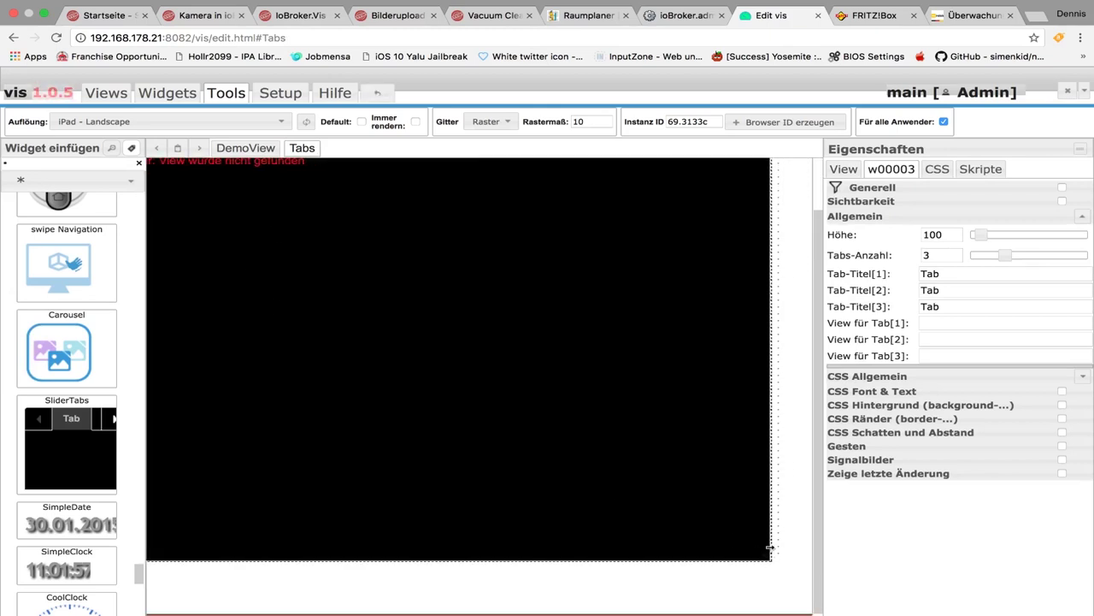
pyautogui.moveTo(769, 547); pyautogui.dragTo(778, 549)
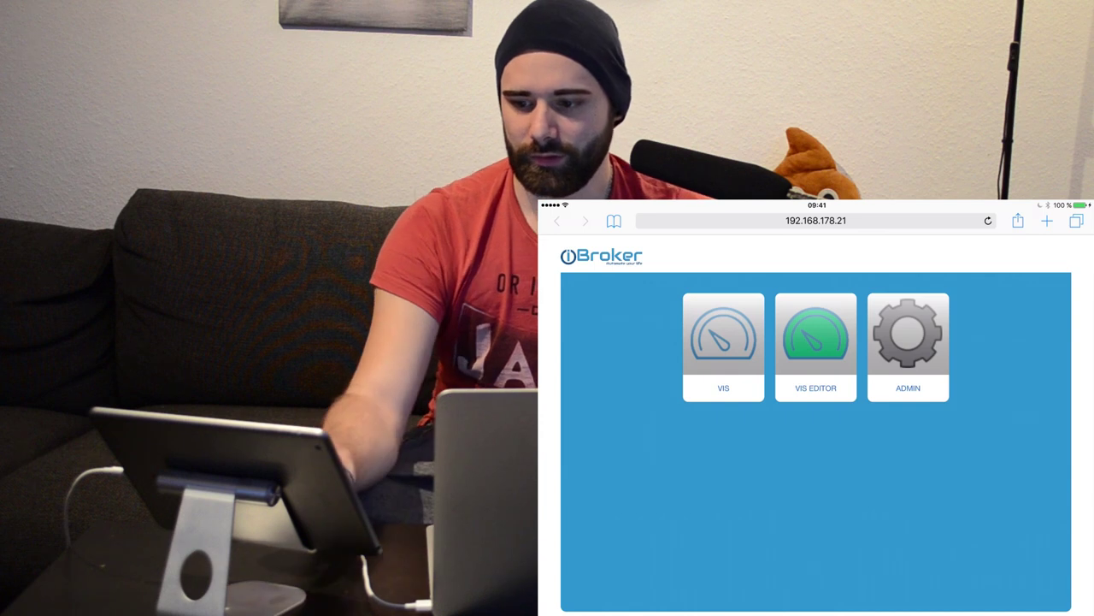
# On the iPad, load the ioBroker start page and open the VIS runtime.
pyautogui.click(816, 221)
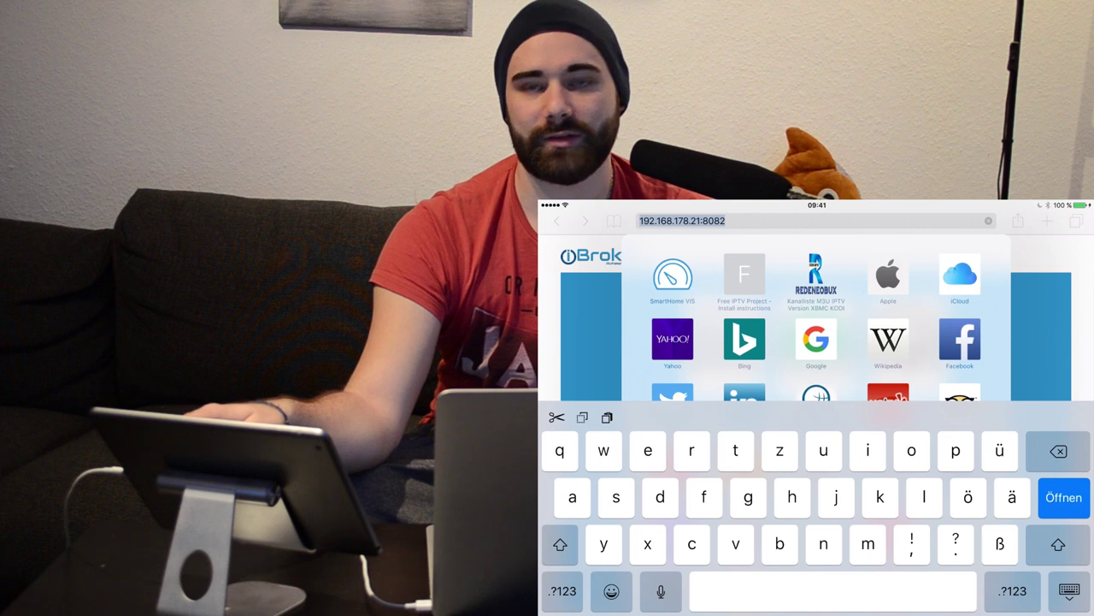
pyautogui.press('Return')
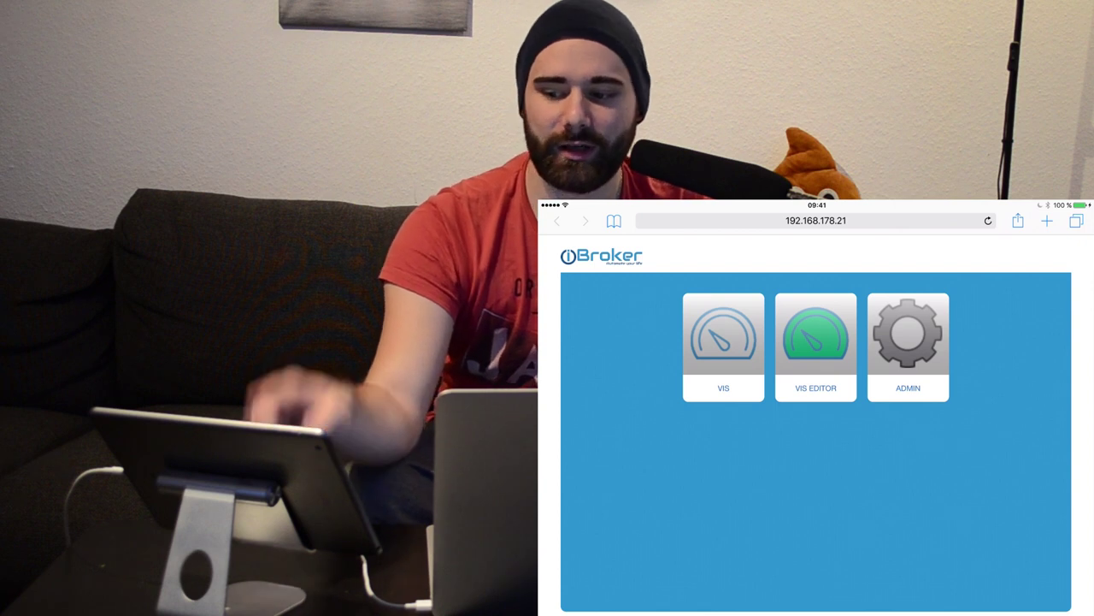
pyautogui.click(723, 342)
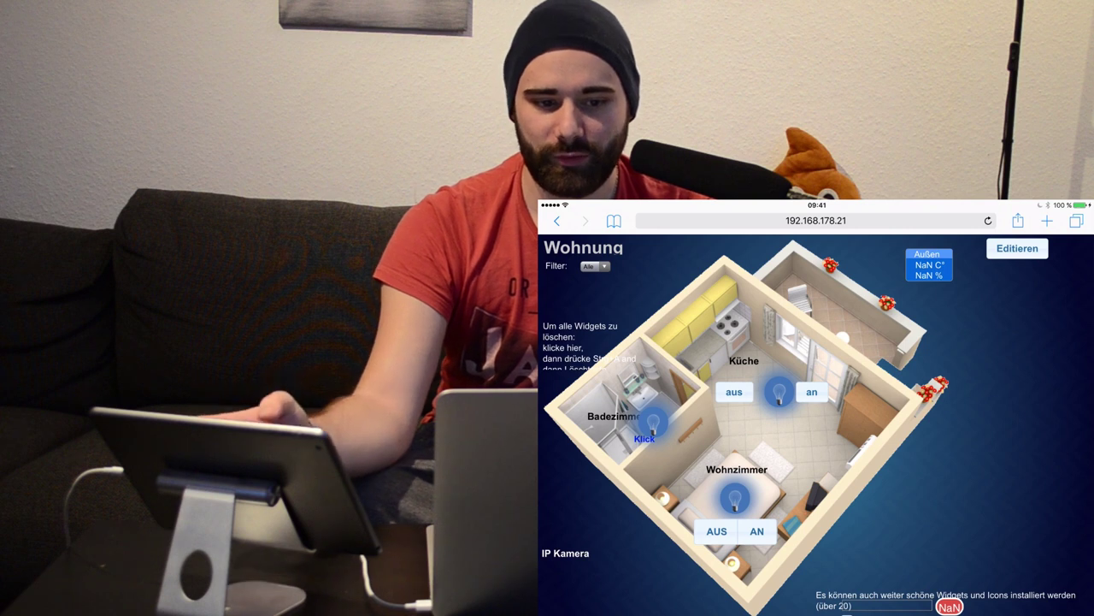
# Change the iPad's VIS address hash from #DemoView to #Tabs and load it.
pyautogui.click(817, 220)
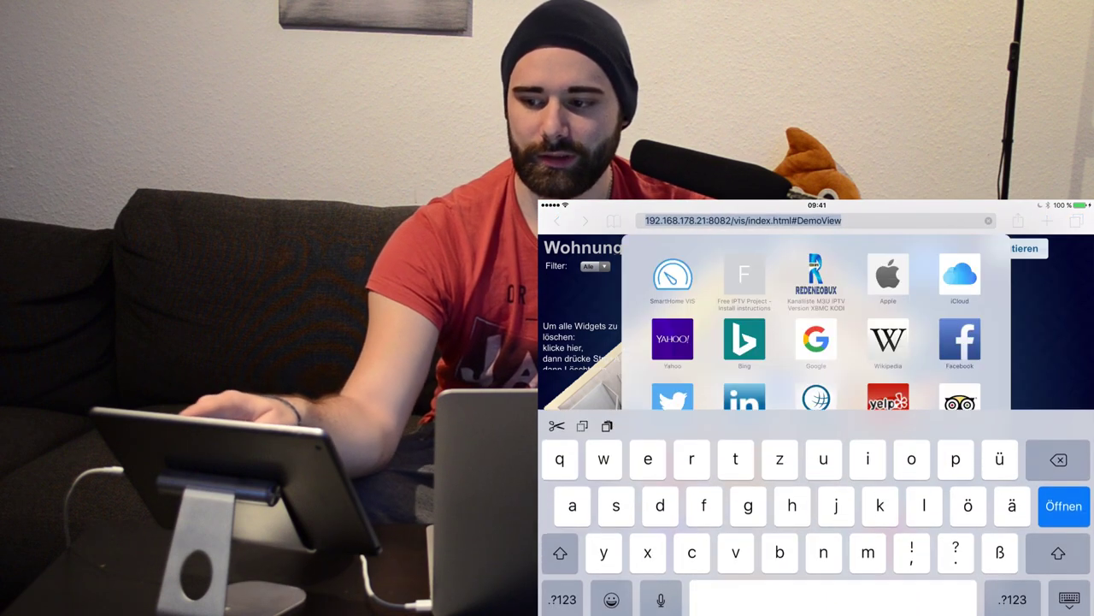
pyautogui.press('BackSpace')
pyautogui.press('BackSpace')
pyautogui.press('BackSpace')
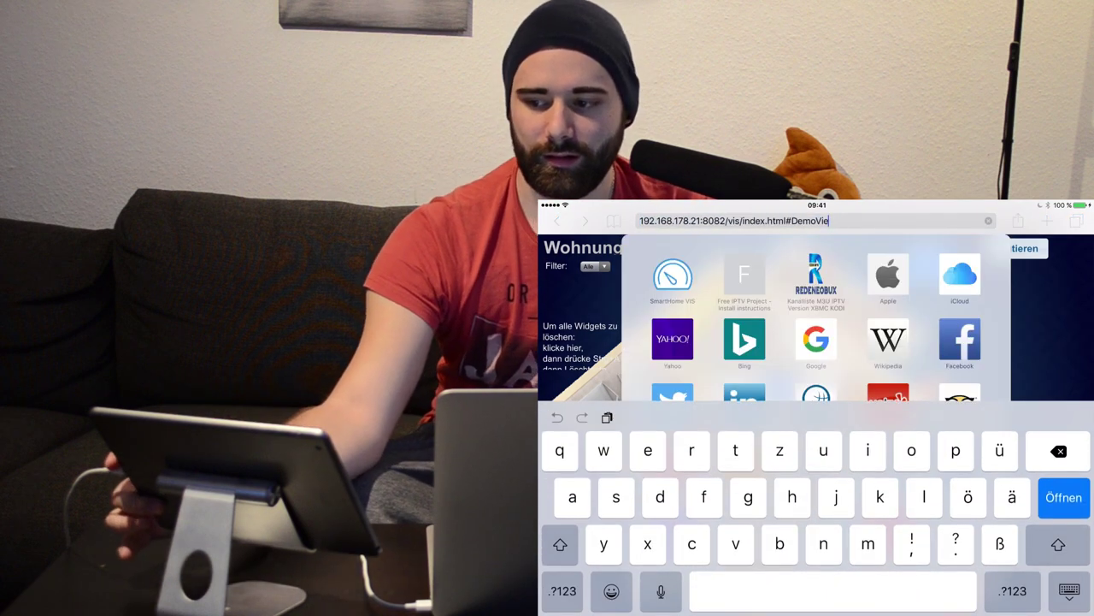
pyautogui.press('BackSpace')
pyautogui.press('BackSpace')
pyautogui.press('BackSpace')
pyautogui.press('BackSpace')
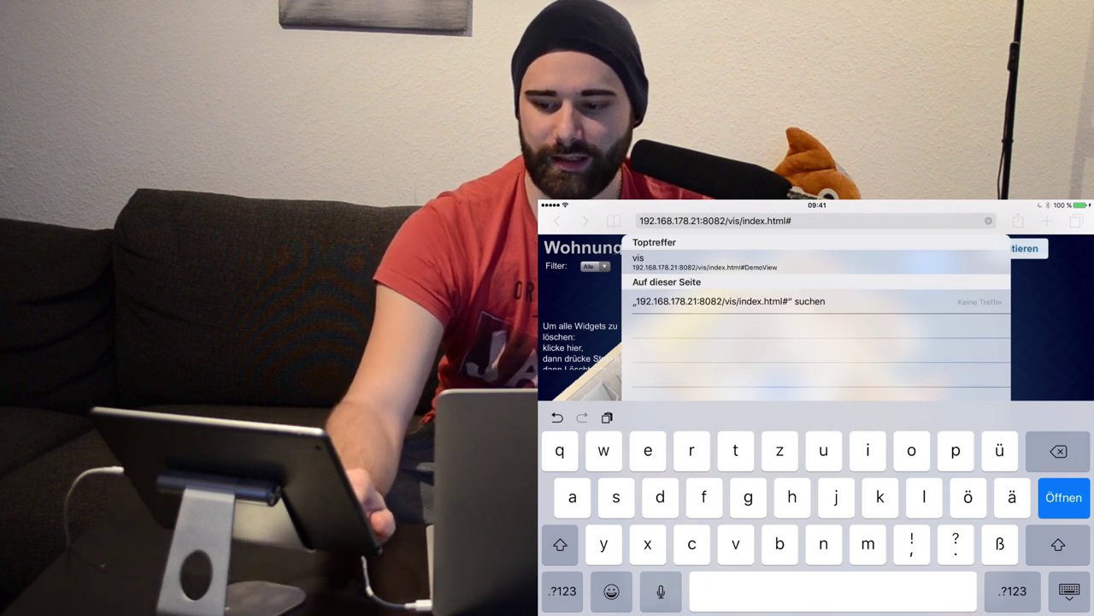
pyautogui.write('Tabs')
pyautogui.press('Return')
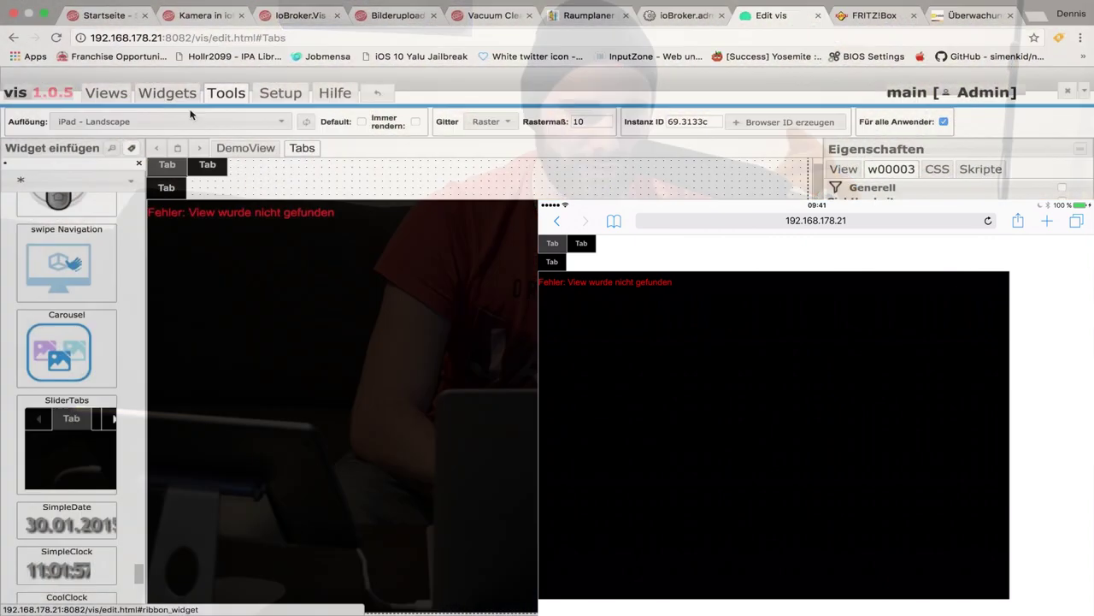
# Set the editor resolution to 'Vom Anwender definiert' with 1024 px width and 748 px height.
pyautogui.click(193, 124)
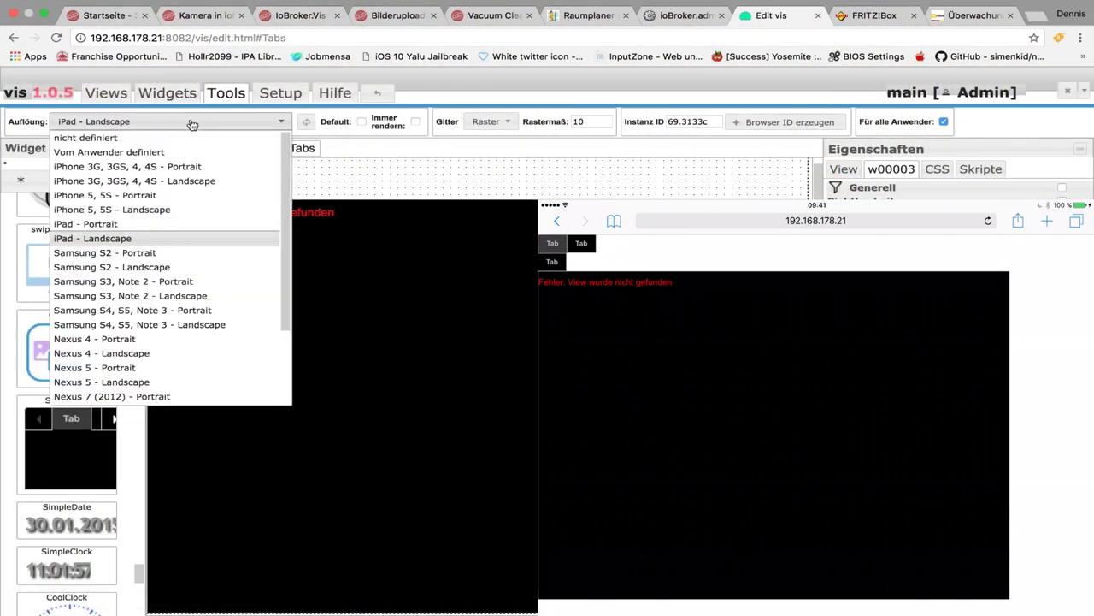
pyautogui.click(120, 141)
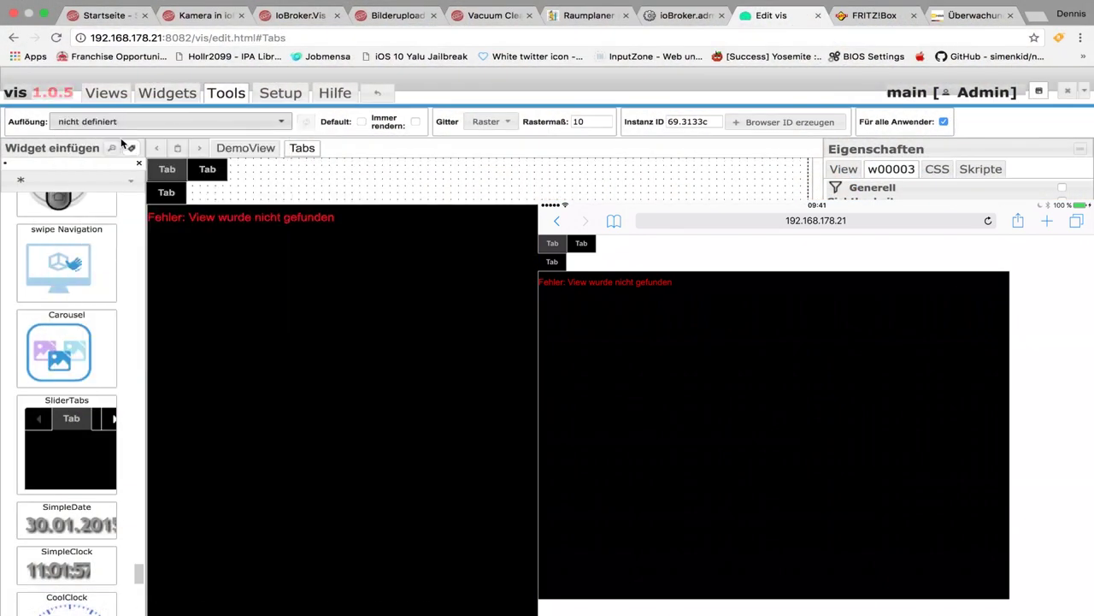
pyautogui.click(171, 124)
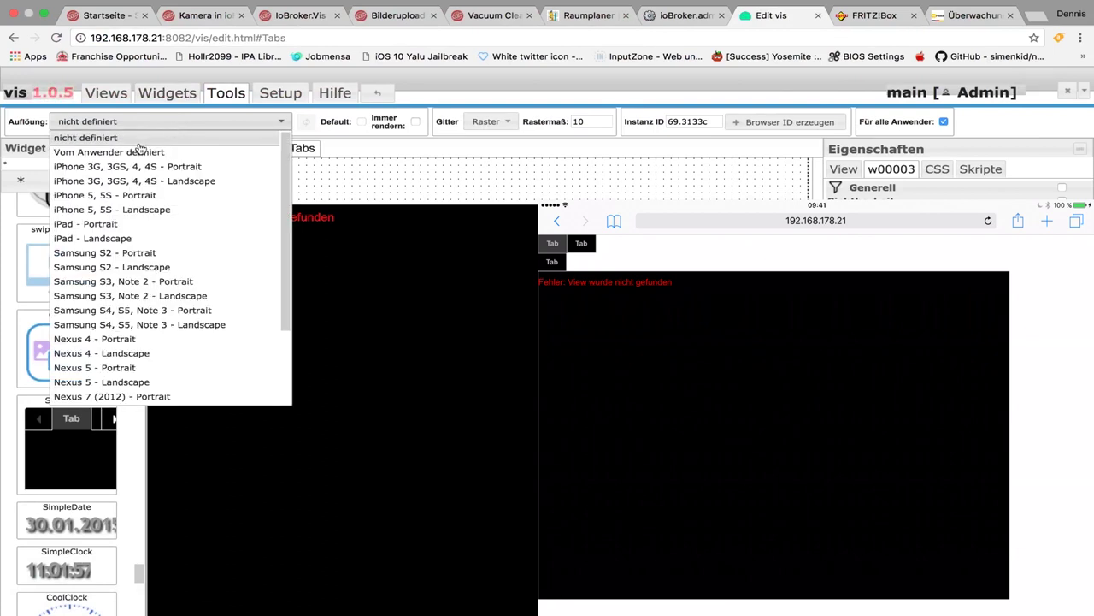
pyautogui.click(144, 148)
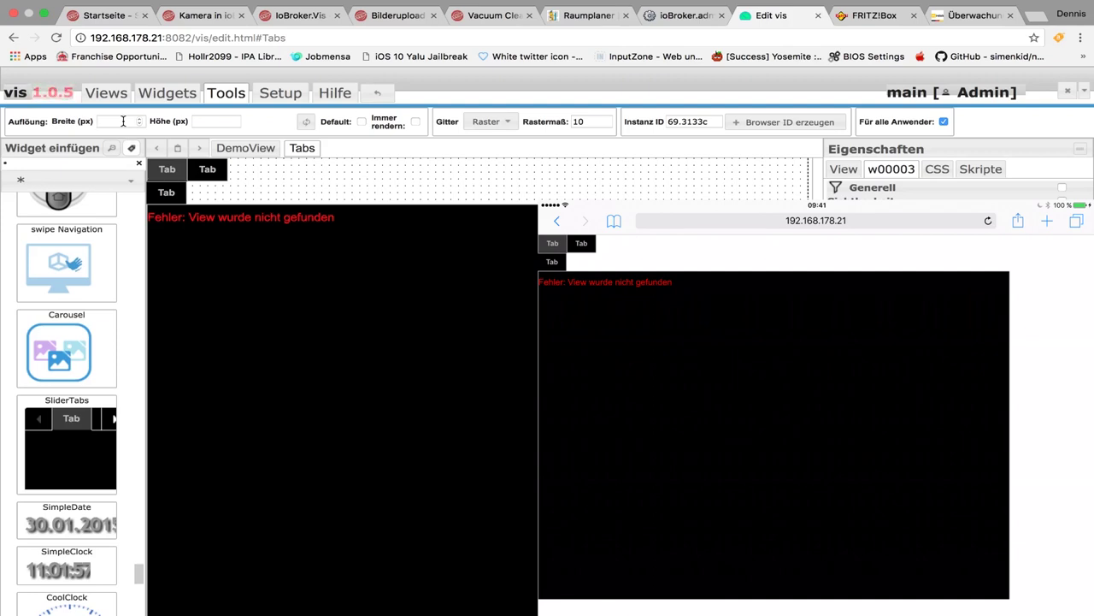
pyautogui.write('1')
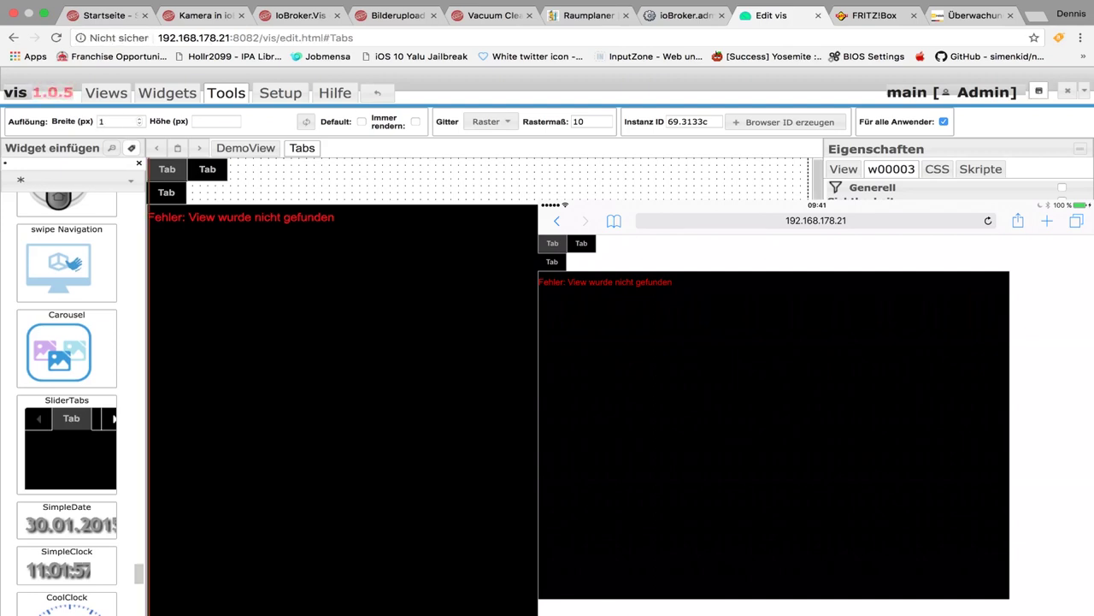
pyautogui.write('024')
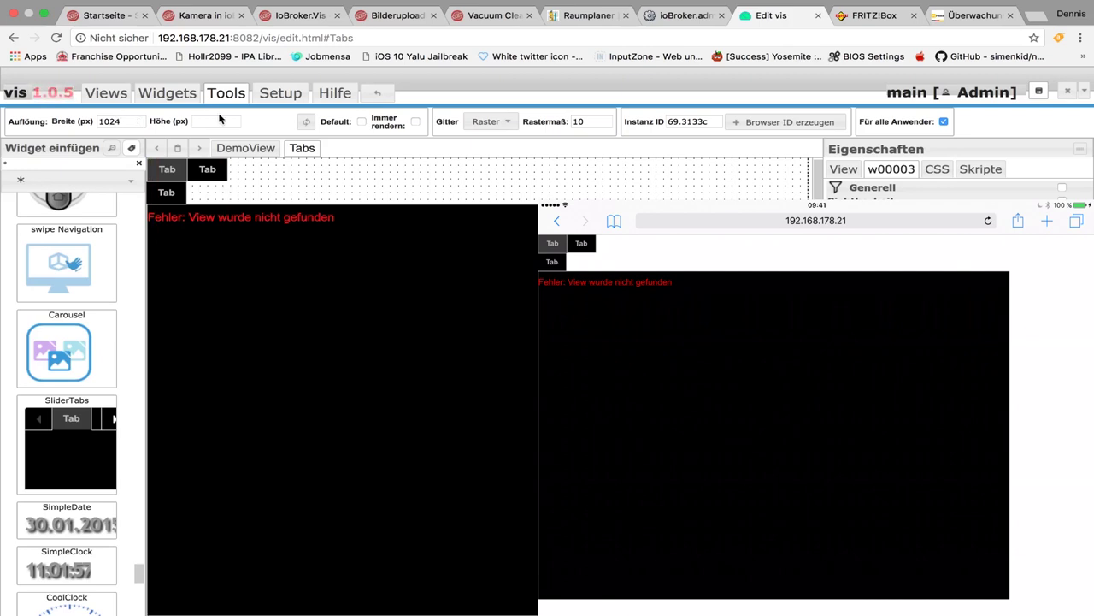
pyautogui.click(217, 121)
pyautogui.write('748')
# Move the tabs widget to the view's top and title tabs 1–2 Wohnung and Wohnzimmer.
pyautogui.moveTo(342, 385); pyautogui.dragTo(342, 338)
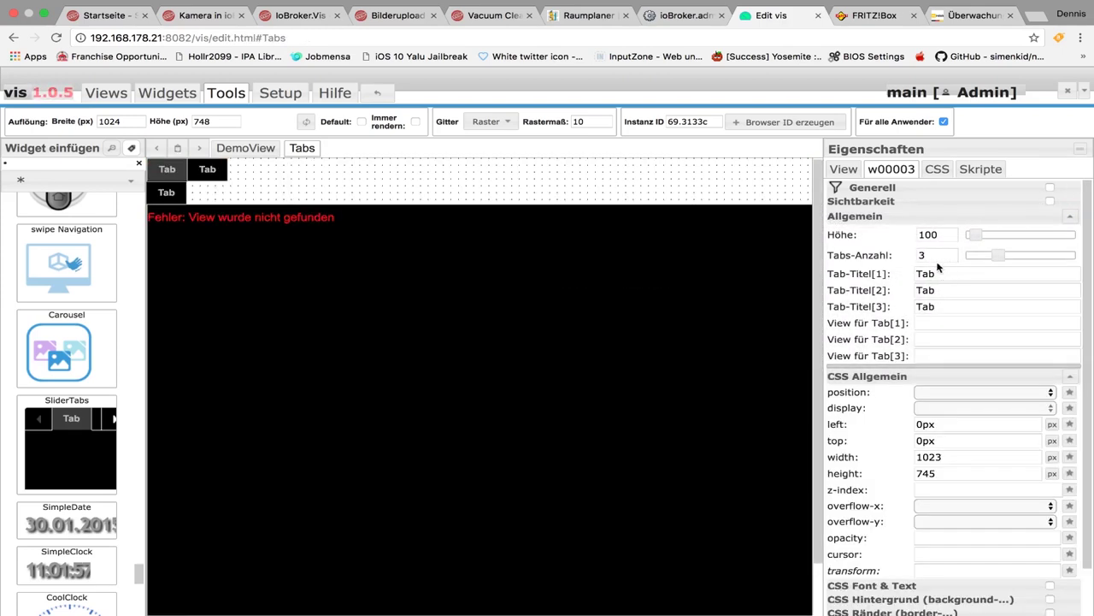
pyautogui.moveTo(957, 272); pyautogui.dragTo(843, 275)
pyautogui.write('Wo')
pyautogui.press('BackSpace')
pyautogui.press('BackSpace')
pyautogui.press('BackSpace')
pyautogui.write('nung')
pyautogui.doubleClick(946, 292)
pyautogui.write('Wohnzi')
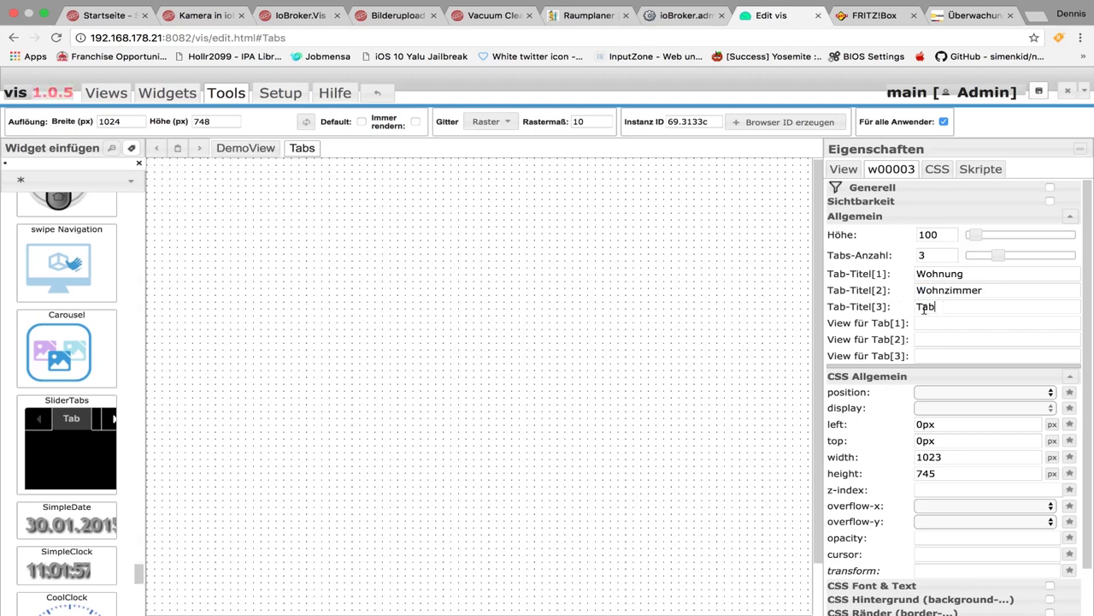
# Title the third tab Schlafzimmer and enter Küche as the first tab's view.
pyautogui.doubleClick(926, 306)
pyautogui.write('Küche')
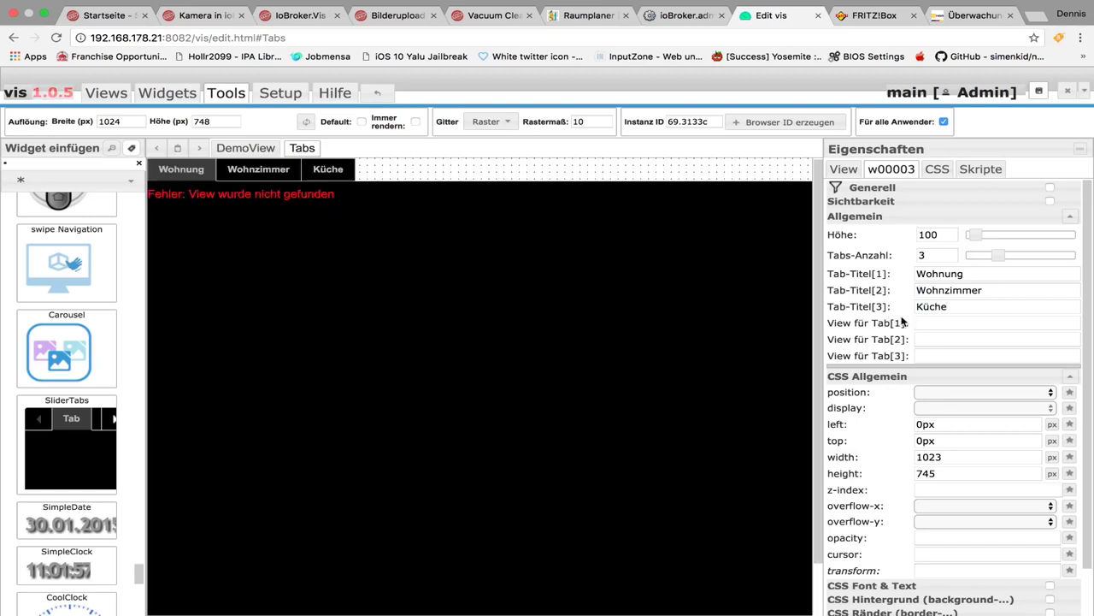
pyautogui.click(934, 322)
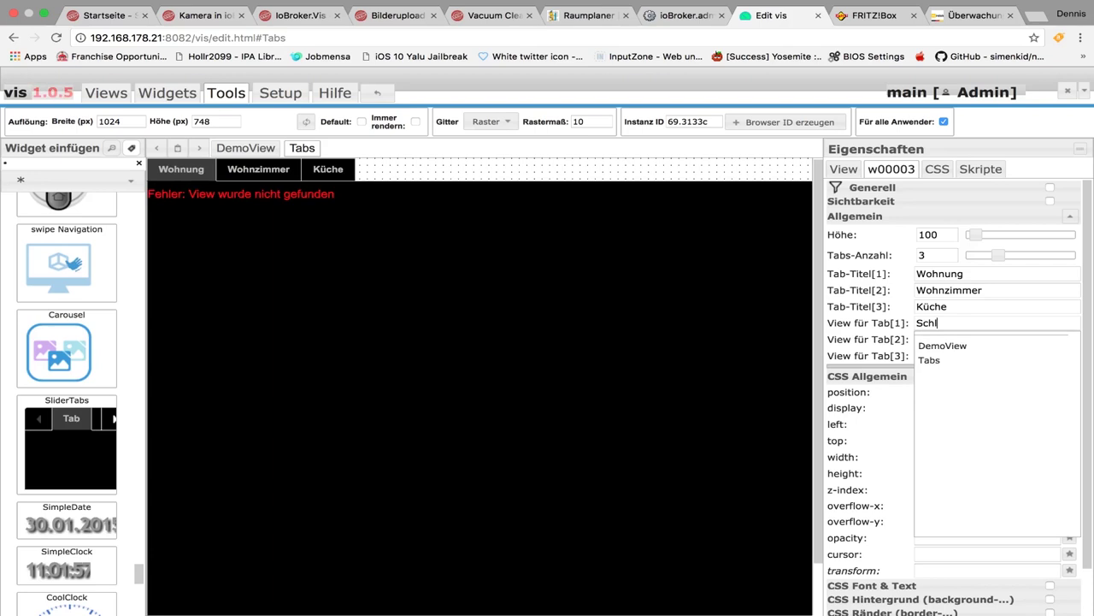
pyautogui.press('Tab')
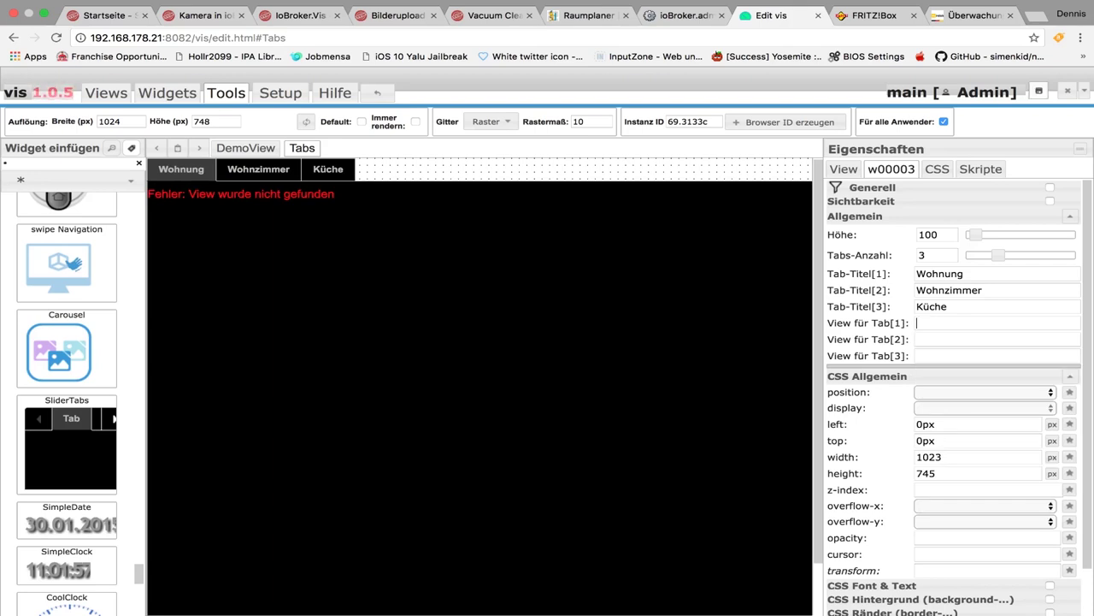
pyautogui.moveTo(952, 304); pyautogui.dragTo(871, 307)
pyautogui.write('Schla')
pyautogui.write('fzimmer')
pyautogui.click(929, 323)
pyautogui.write('üc')
pyautogui.press('BackSpace')
pyautogui.press('BackSpace')
pyautogui.press('BackSpace')
pyautogui.write('B')
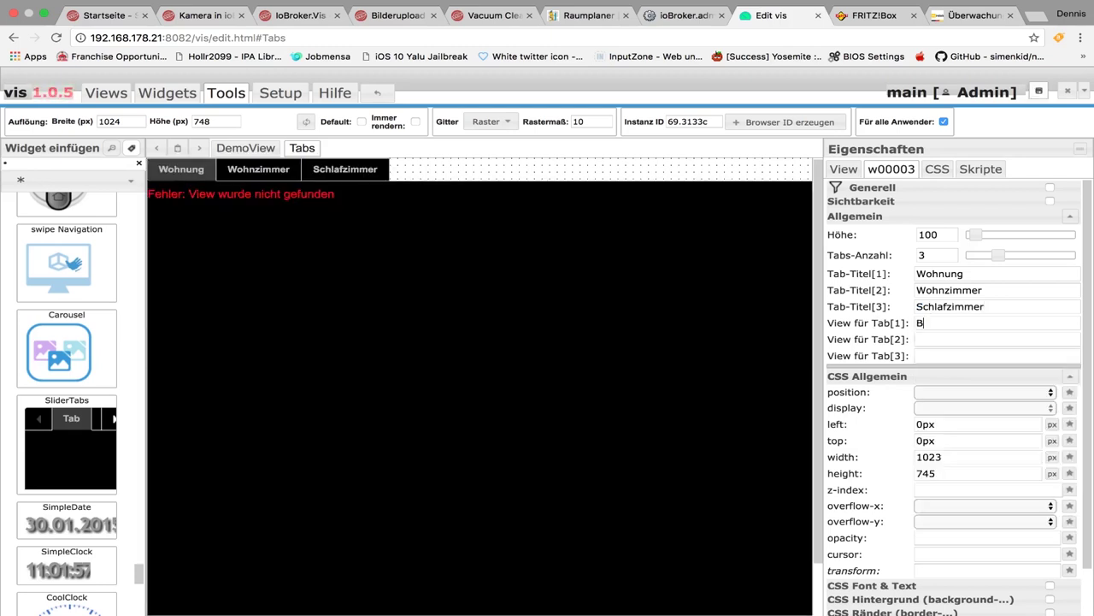
pyautogui.write('Küc')
pyautogui.write('B')
pyautogui.click(996, 339)
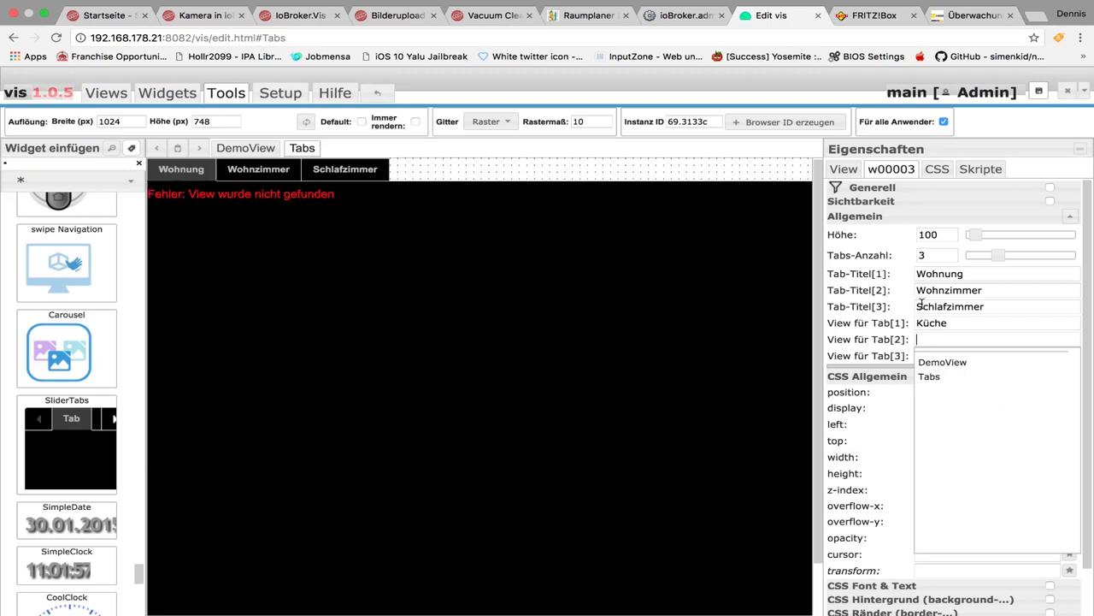
pyautogui.click(926, 257)
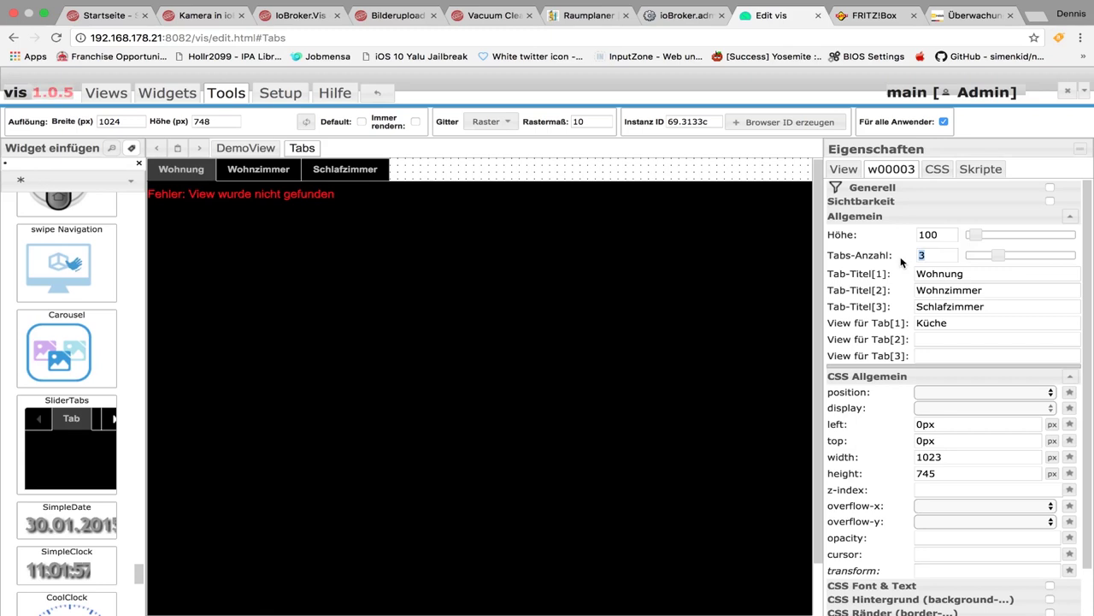
pyautogui.write('5')
# Set Tabs-Anzahl to 5 and title tabs 4 and 5 Küche and Billardzimmer.
pyautogui.click(1002, 275)
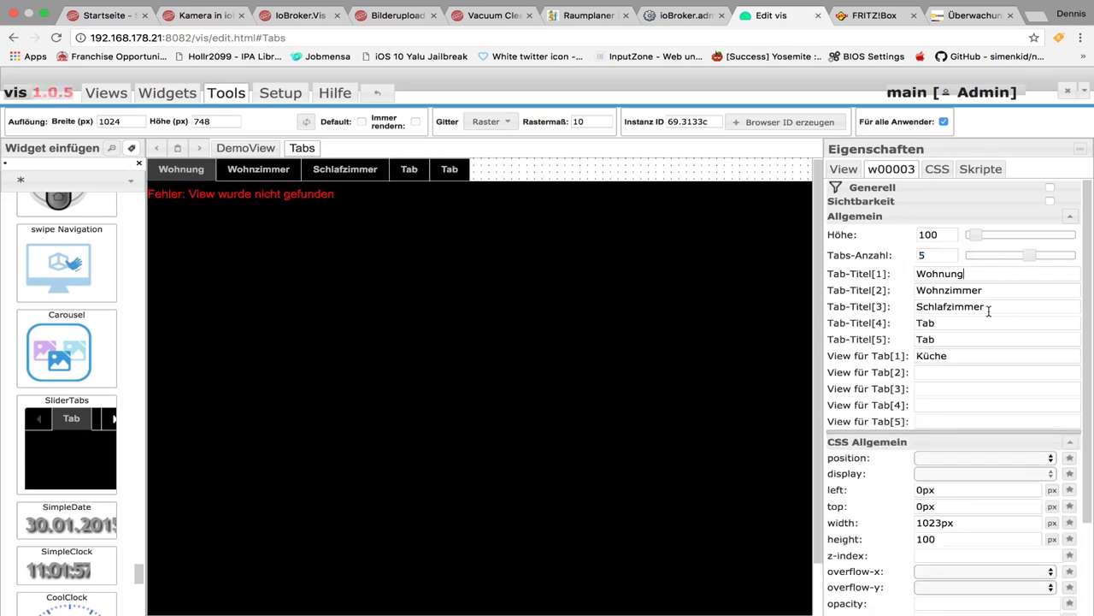
pyautogui.moveTo(960, 322); pyautogui.dragTo(907, 325)
pyautogui.write('Küche')
pyautogui.press('Tab')
pyautogui.write('Billard')
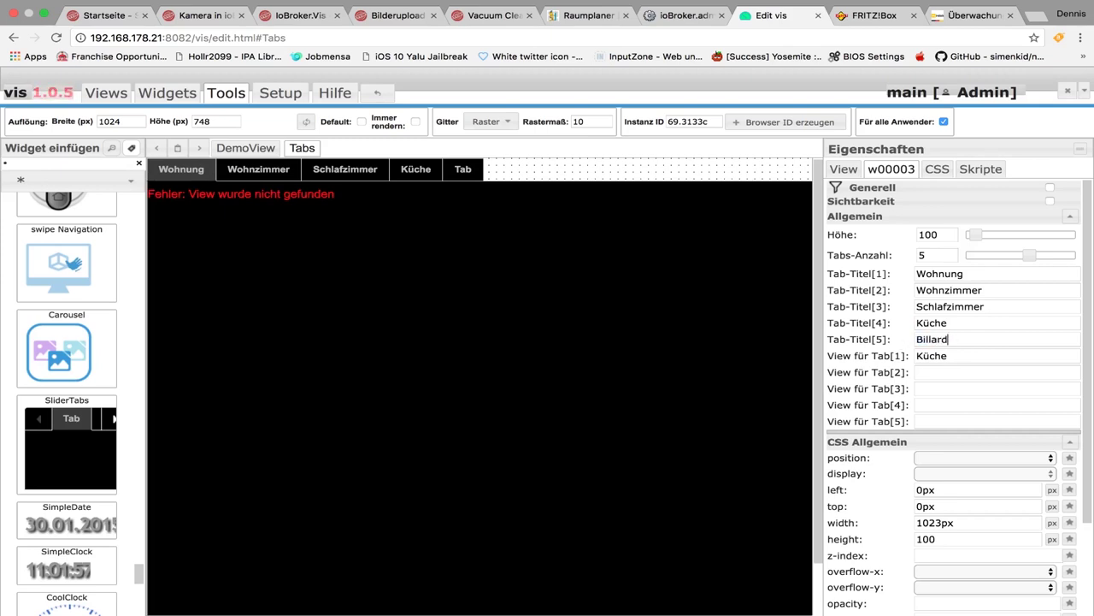
pyautogui.write('zimmer')
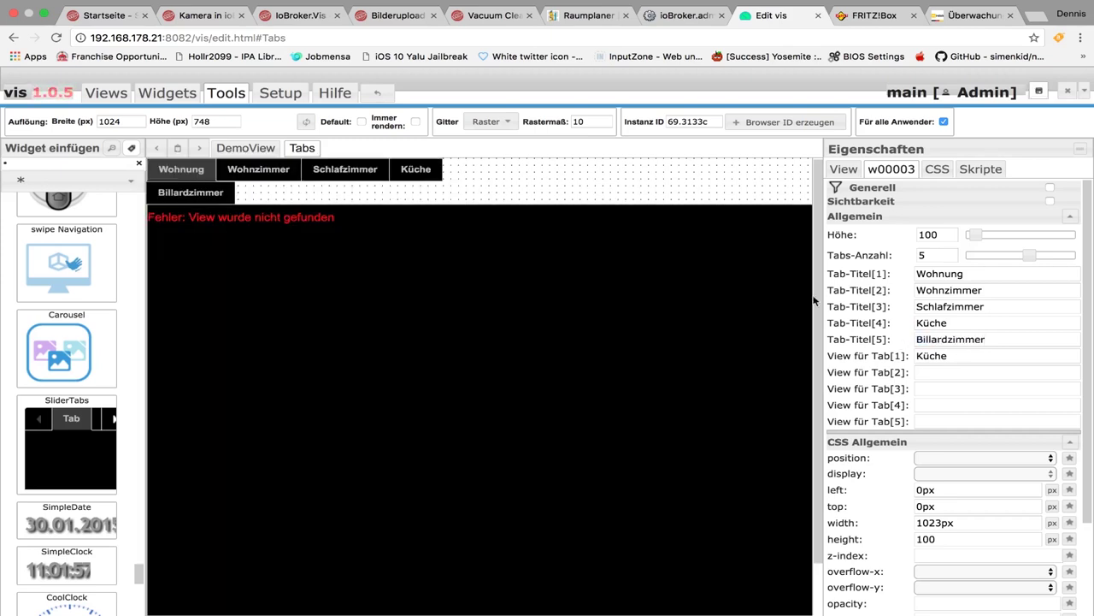
# Raise Tabs-Anzahl to 6, title tab 6 Garten, and clear View für Tab[1].
pyautogui.moveTo(937, 255); pyautogui.dragTo(894, 256)
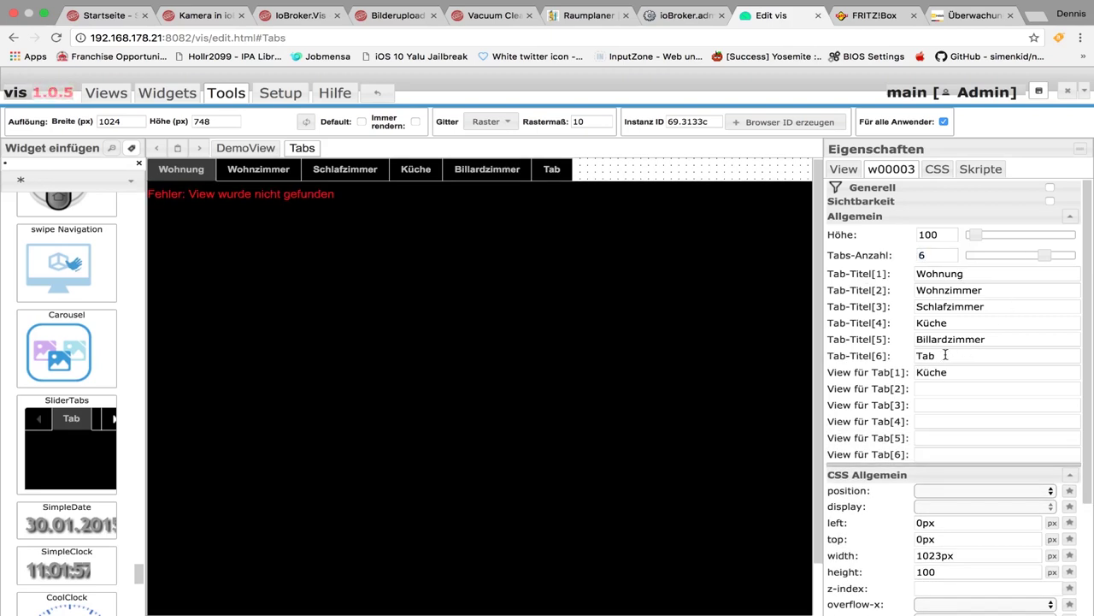
pyautogui.doubleClick(925, 356)
pyautogui.write('Garten')
pyautogui.click(969, 373)
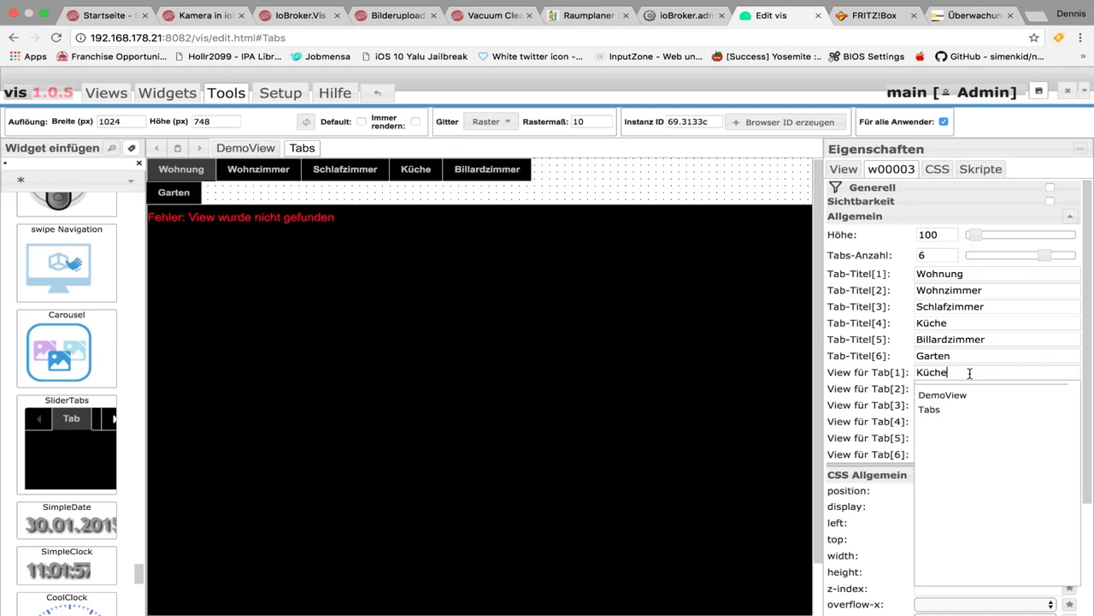
pyautogui.press('BackSpace')
pyautogui.press('BackSpace')
pyautogui.press('BackSpace')
pyautogui.press('BackSpace')
pyautogui.press('BackSpace')
# Create new views named Wohnung, Wohnzimmer and Schlafzimmer.
pyautogui.click(118, 94)
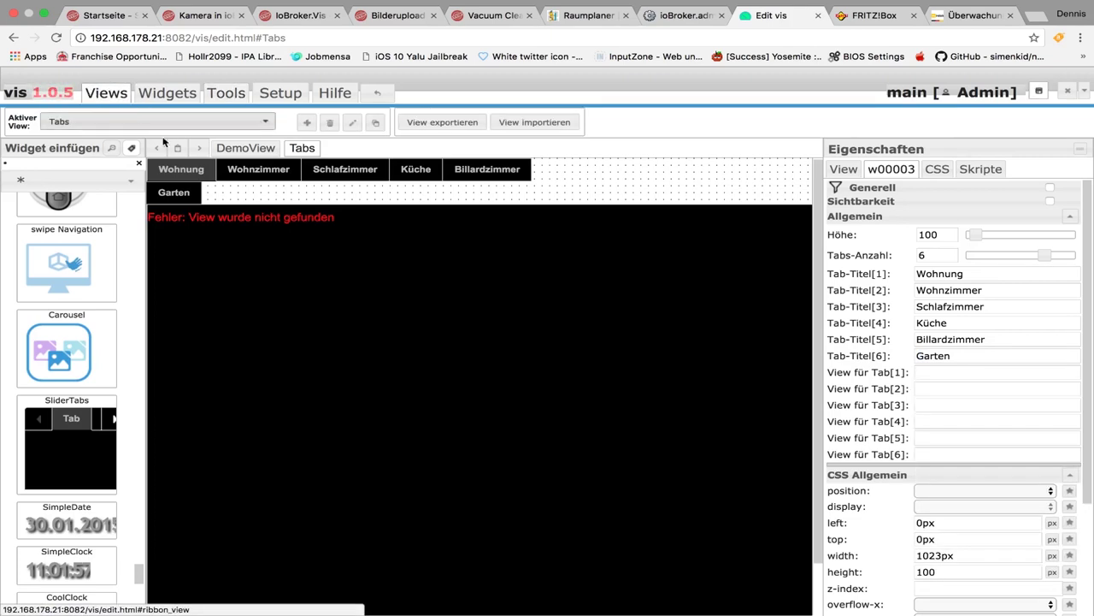
pyautogui.click(306, 122)
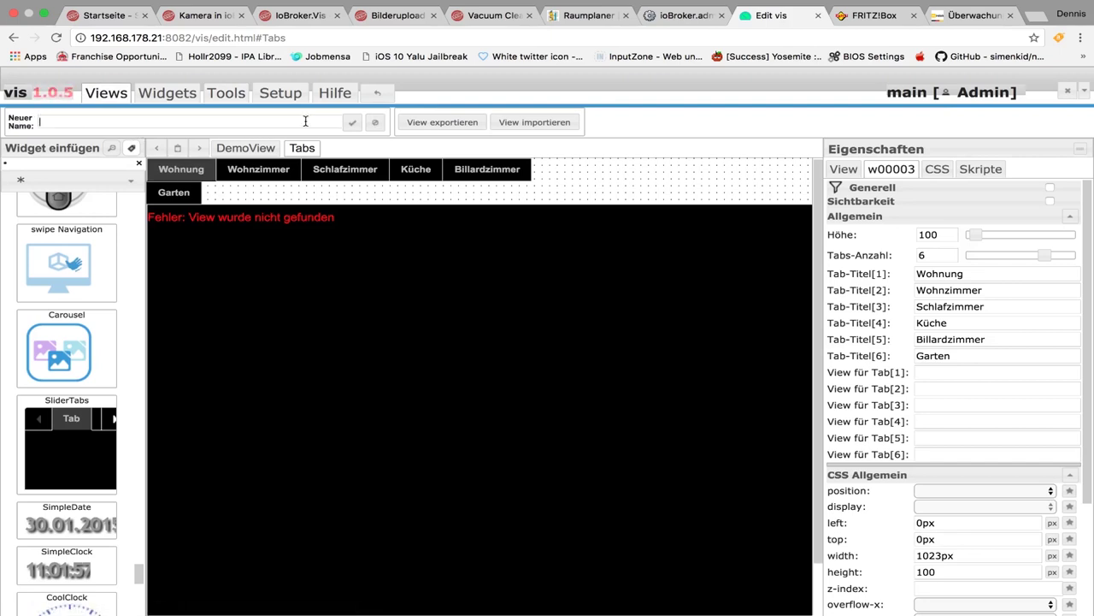
pyautogui.write('Woh')
pyautogui.write('nung')
pyautogui.click(352, 123)
pyautogui.click(306, 122)
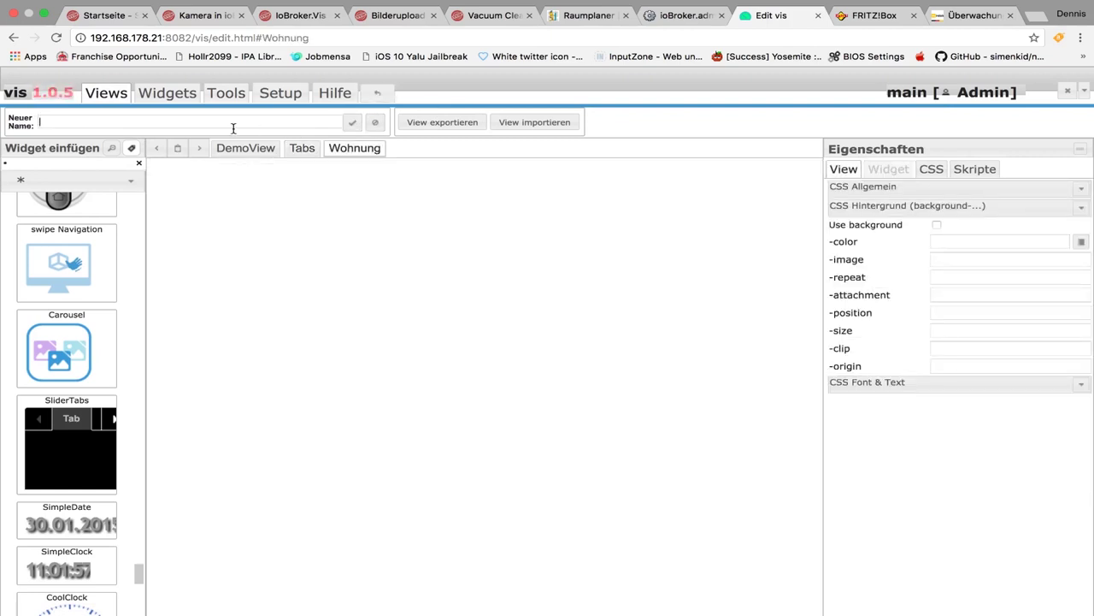
pyautogui.write('Wohnzi')
pyautogui.write('mmer')
pyautogui.click(351, 122)
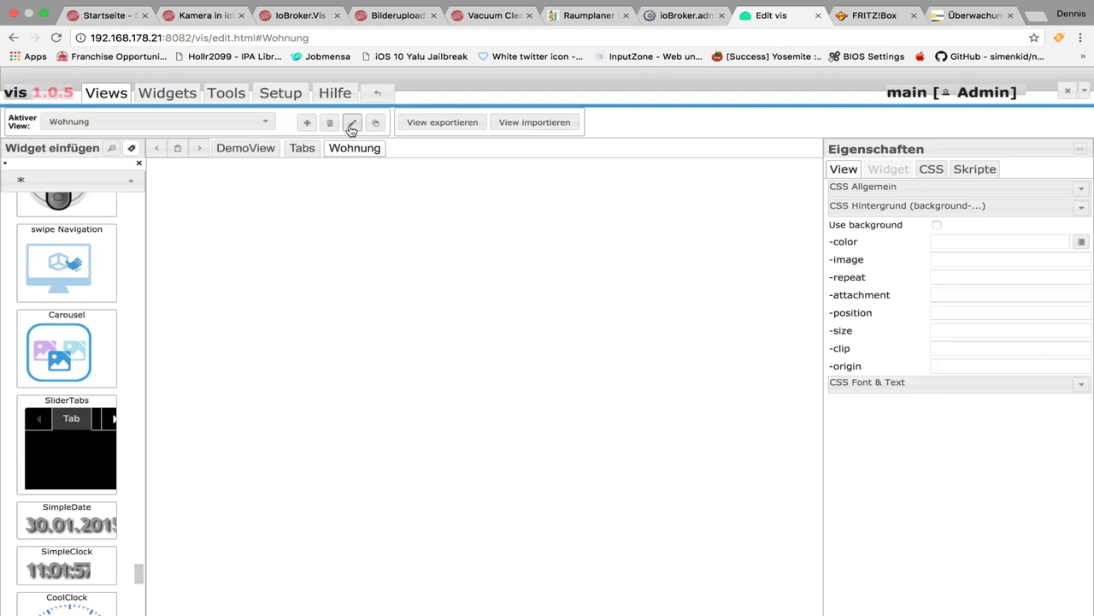
pyautogui.click(307, 122)
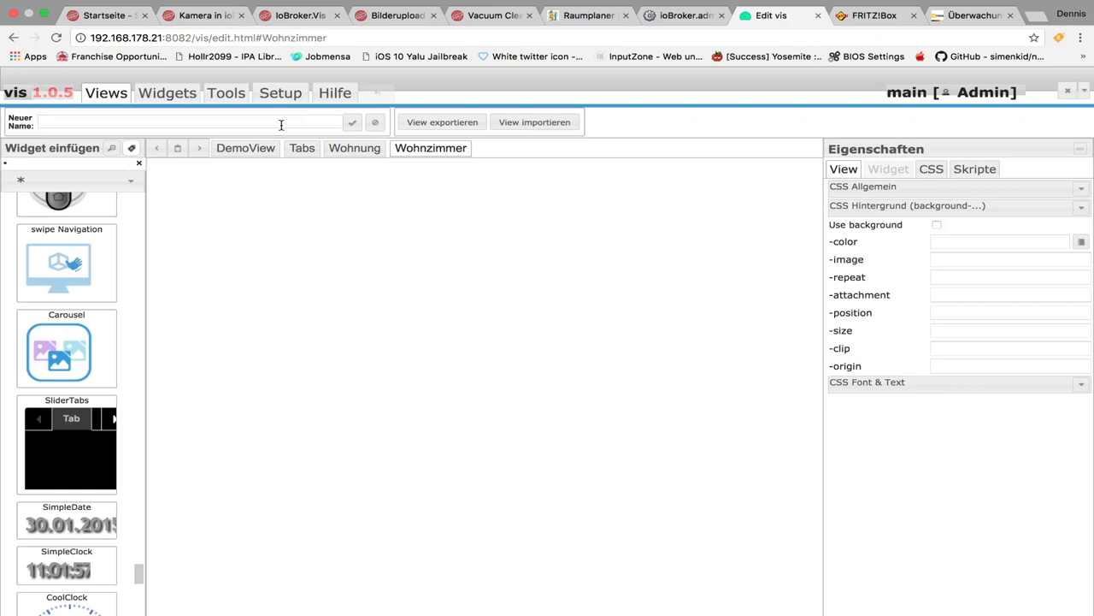
pyautogui.write('Schlaf')
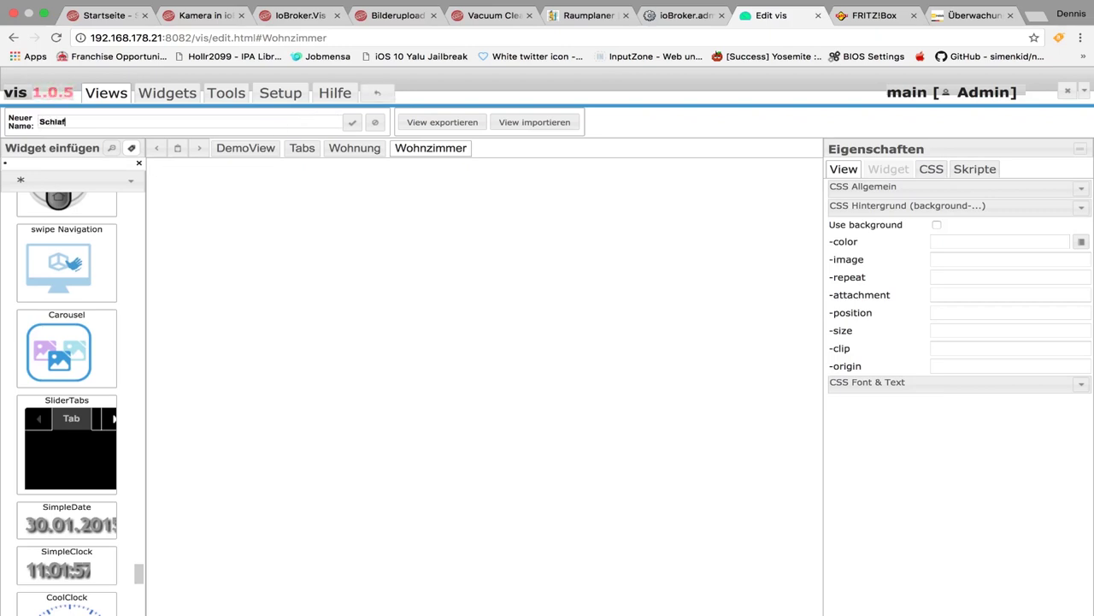
pyautogui.write('mer')
pyautogui.click(351, 122)
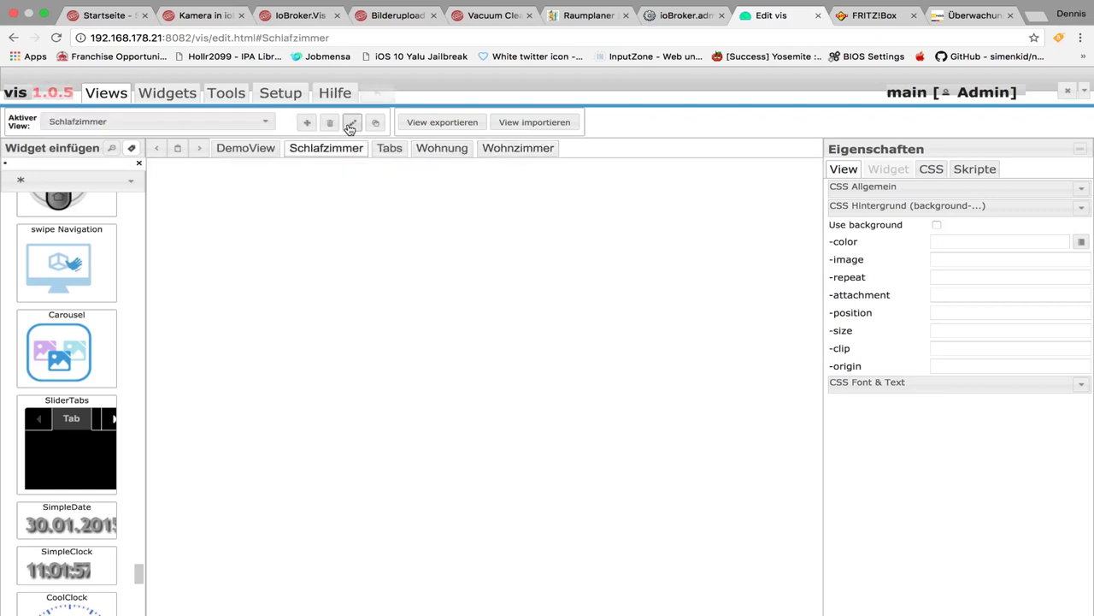
# Create new views named Küche, Billardzimmer and Garten.
pyautogui.click(306, 123)
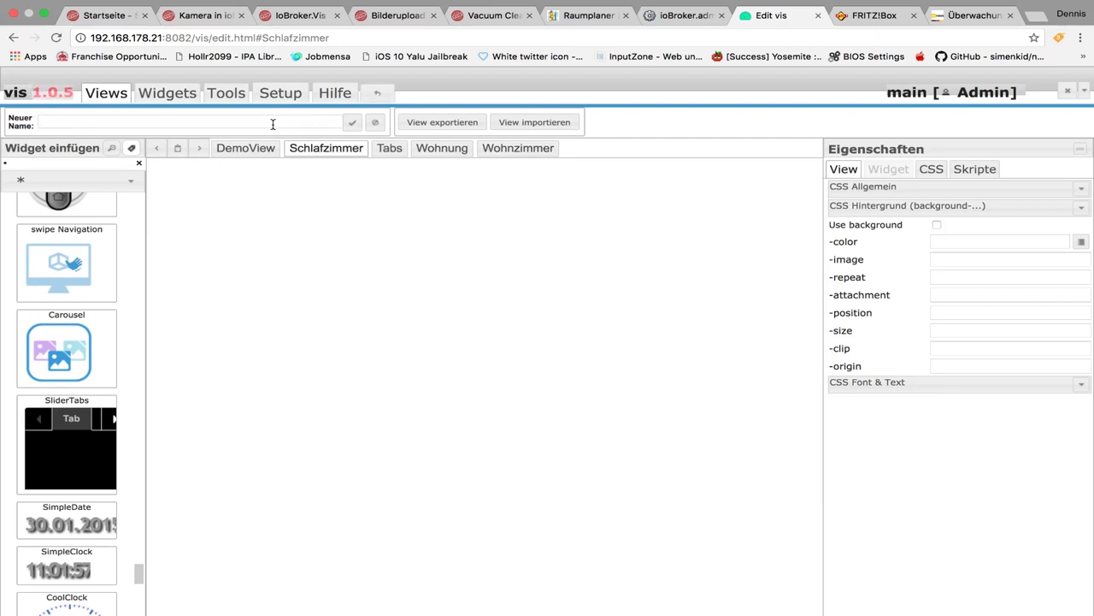
pyautogui.write('B')
pyautogui.click(352, 122)
pyautogui.click(310, 122)
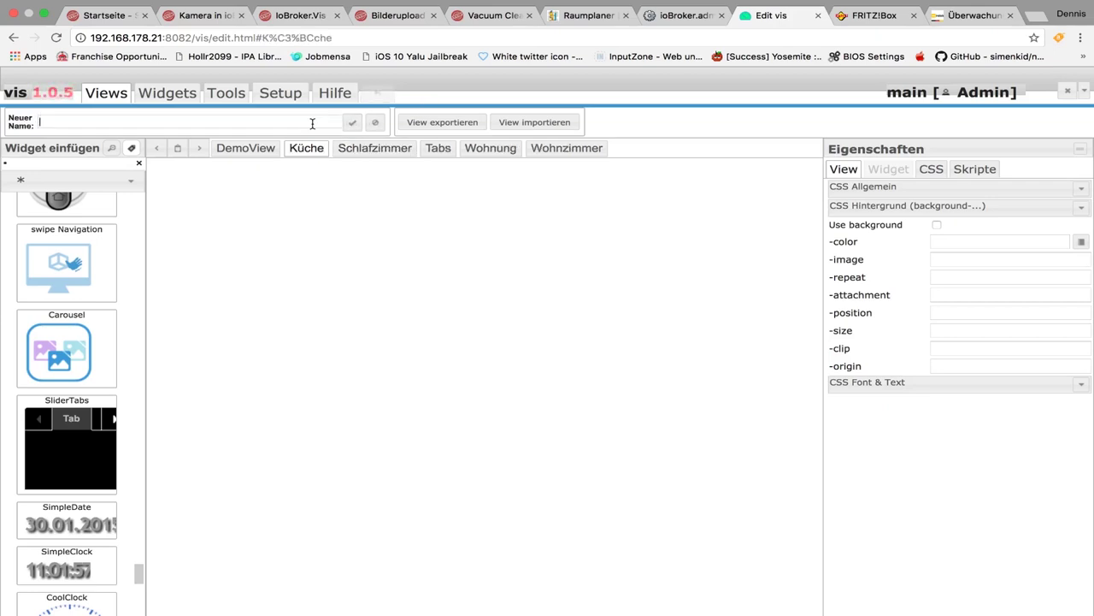
pyautogui.write('Billard')
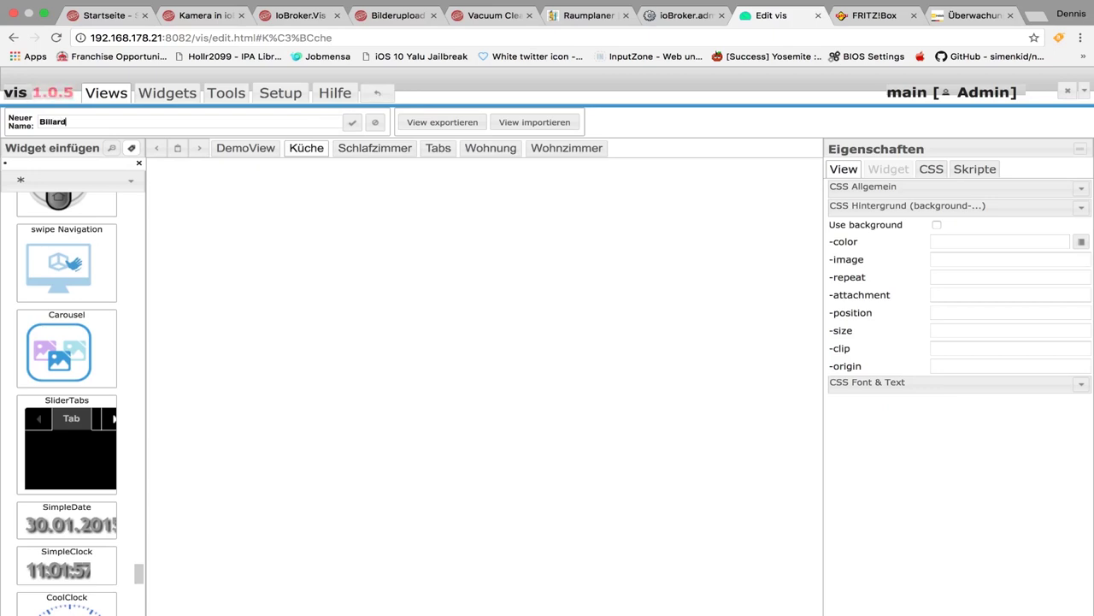
pyautogui.write('mmer')
pyautogui.click(353, 124)
pyautogui.click(308, 122)
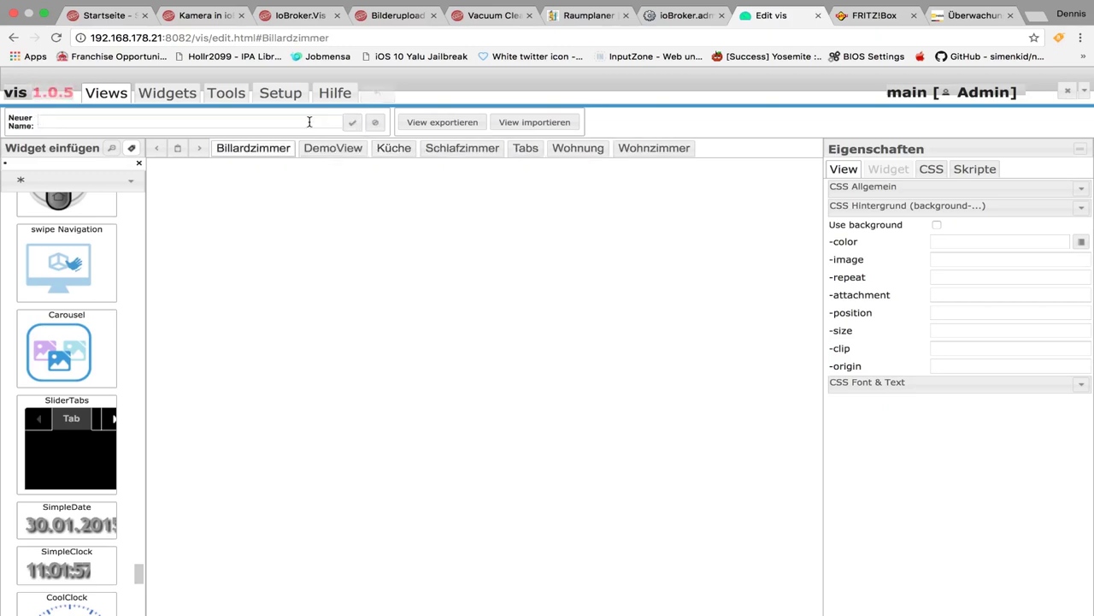
pyautogui.write('Ga')
pyautogui.click(350, 123)
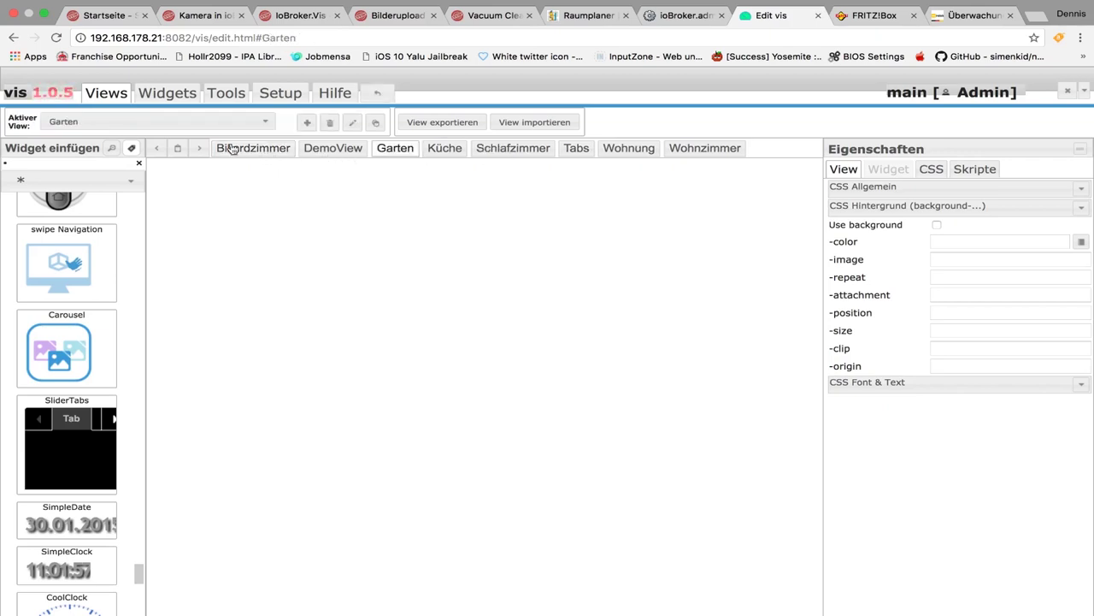
# In the Tabs view, link tabs 1–3 to the Wohnung, Wohnzimmer and Schlafzimmer views.
pyautogui.click(571, 150)
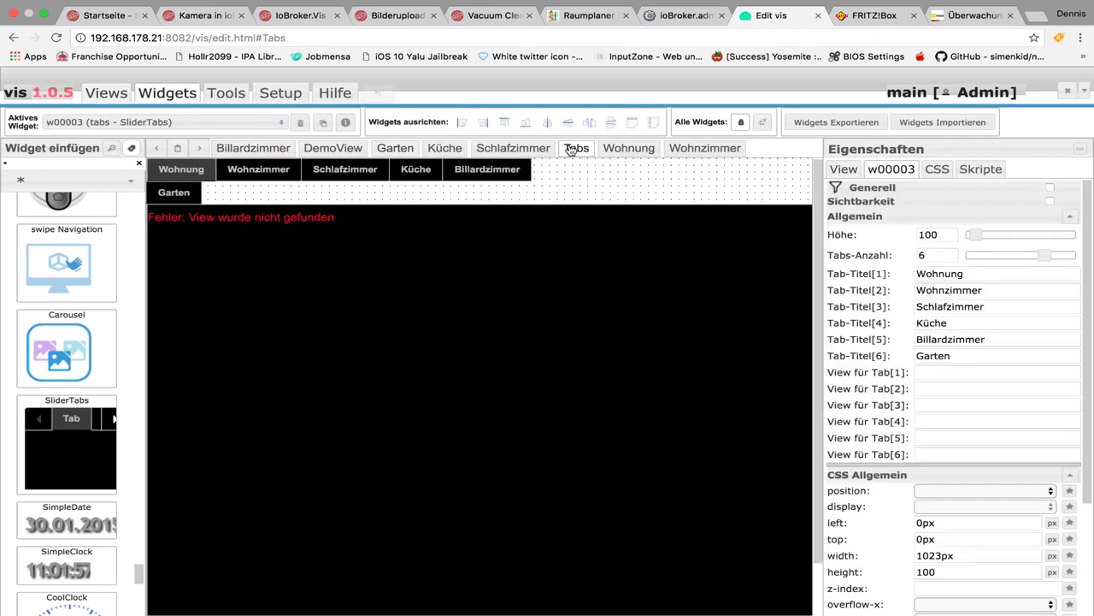
pyautogui.click(938, 373)
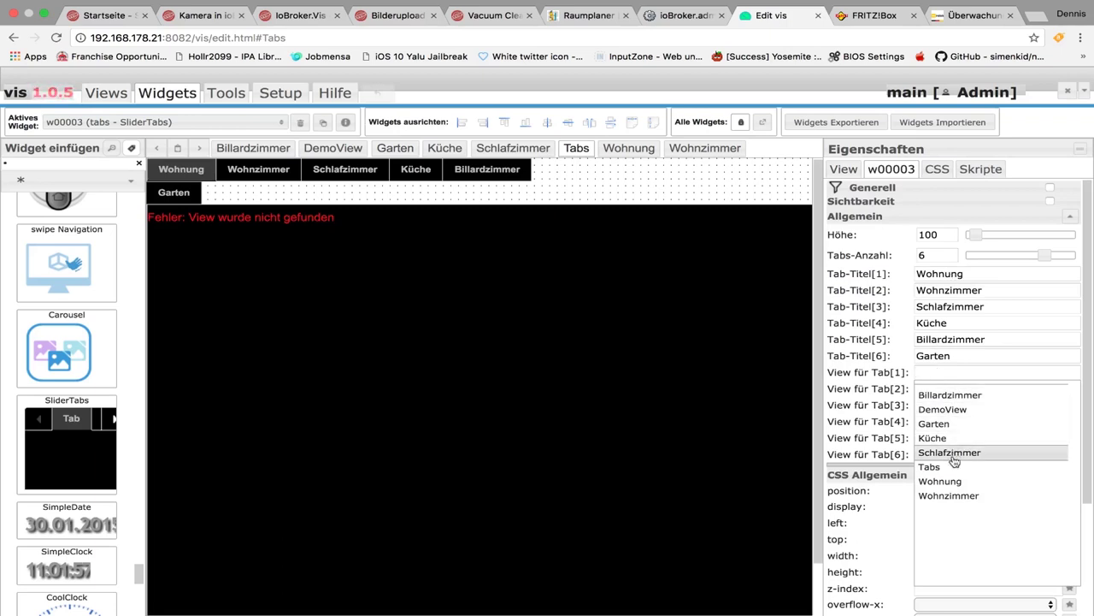
pyautogui.click(954, 482)
pyautogui.click(941, 388)
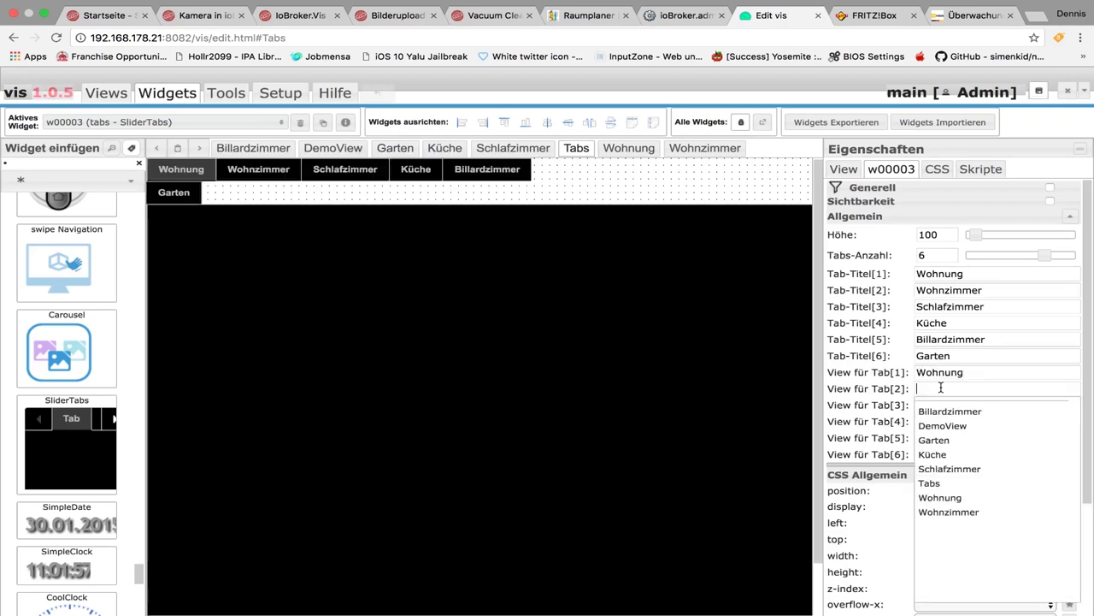
pyautogui.click(949, 512)
pyautogui.click(938, 404)
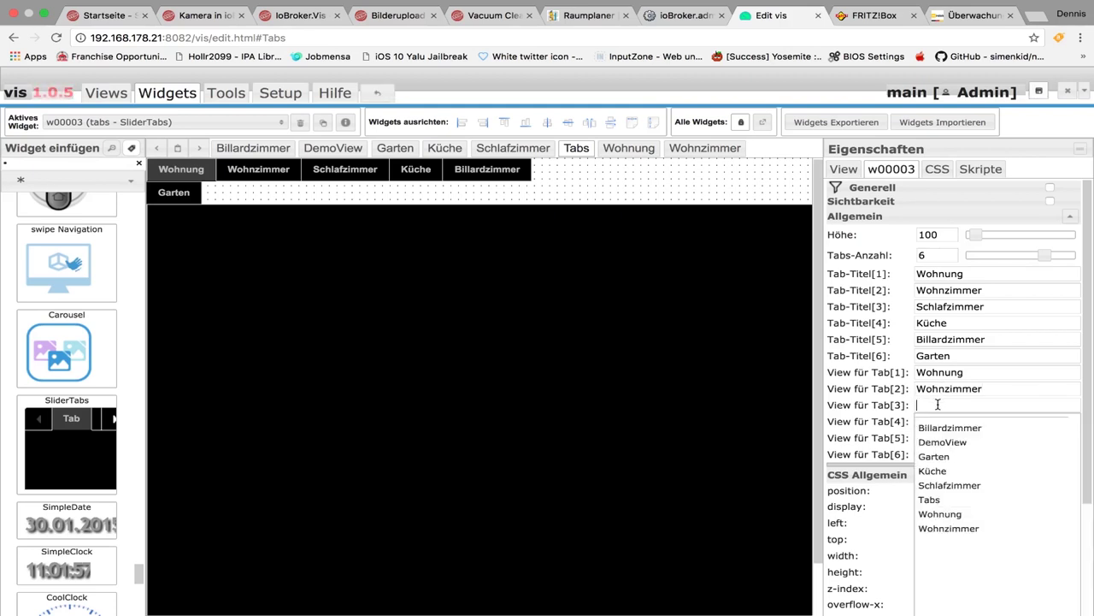
pyautogui.click(949, 485)
# Link tabs 4–6 to the Küche, Billardzimmer and Garten views.
pyautogui.click(940, 422)
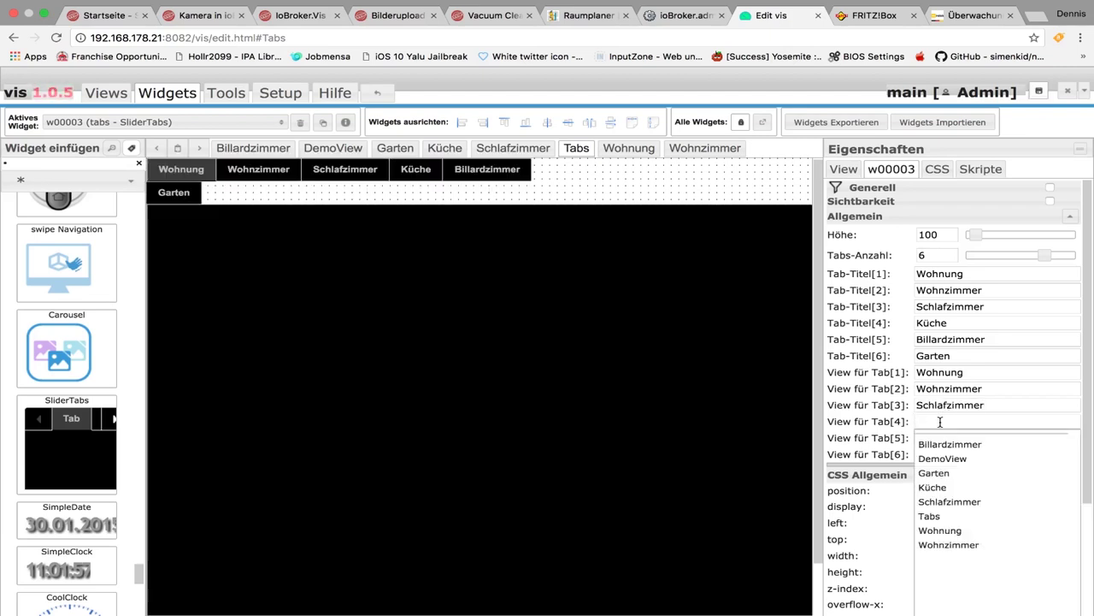
pyautogui.click(933, 486)
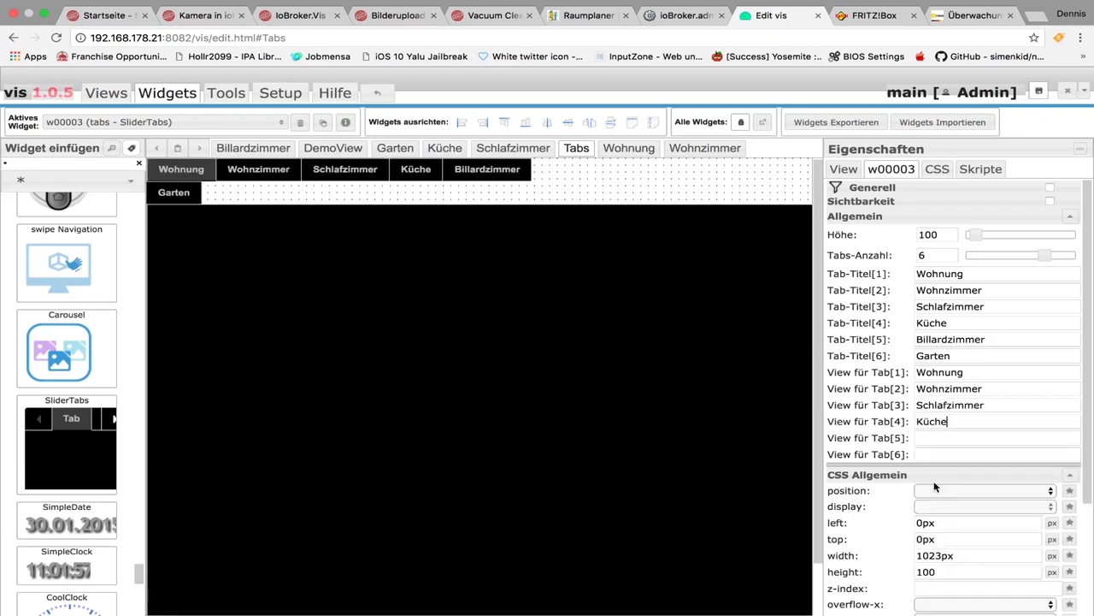
pyautogui.click(932, 438)
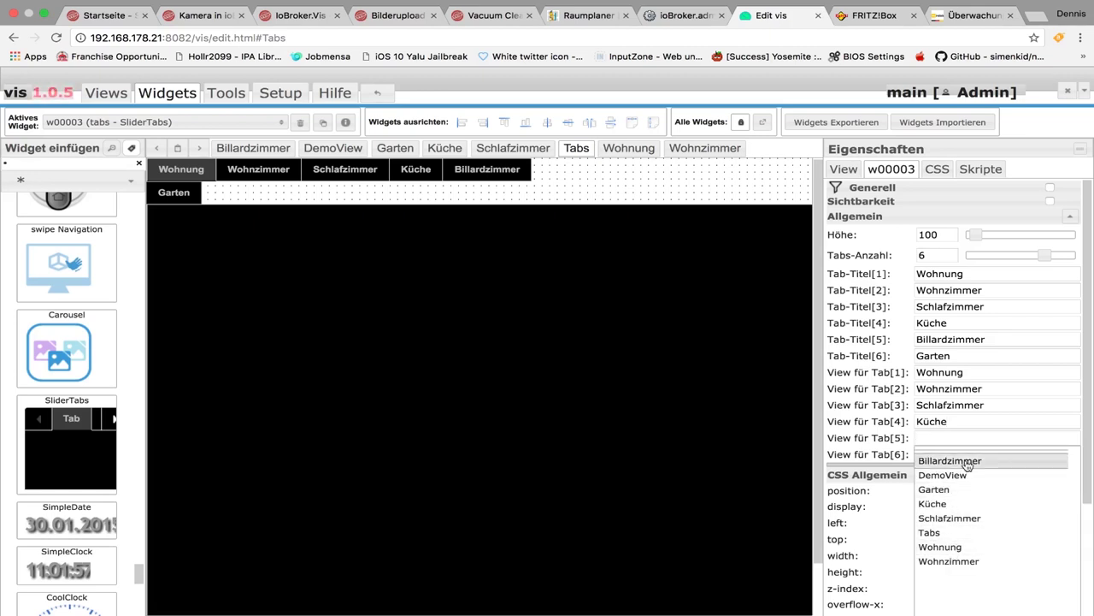
pyautogui.click(966, 461)
pyautogui.click(948, 451)
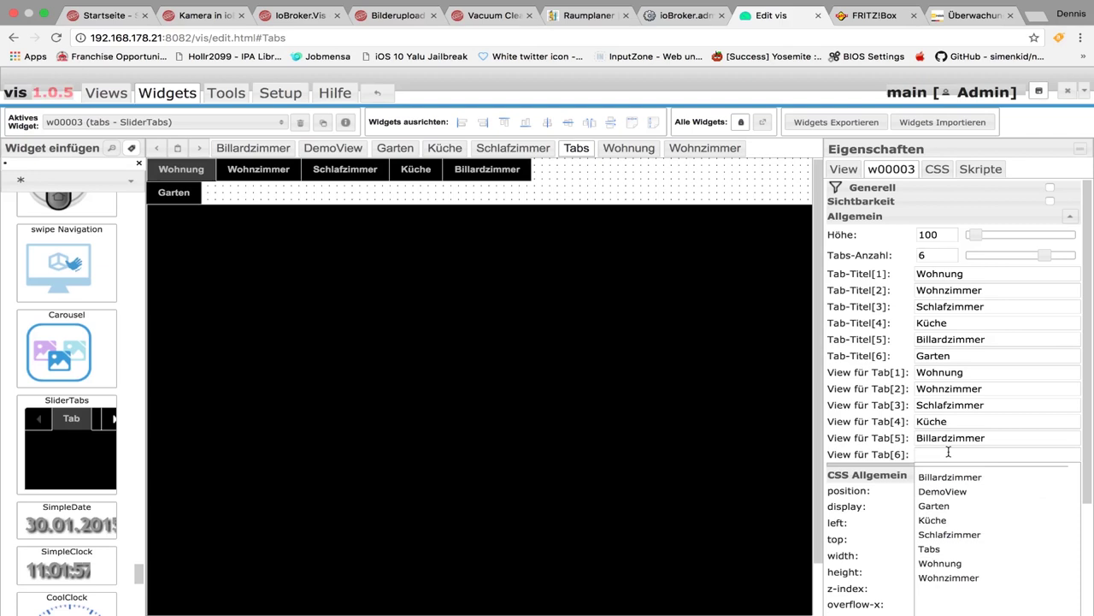
pyautogui.click(944, 506)
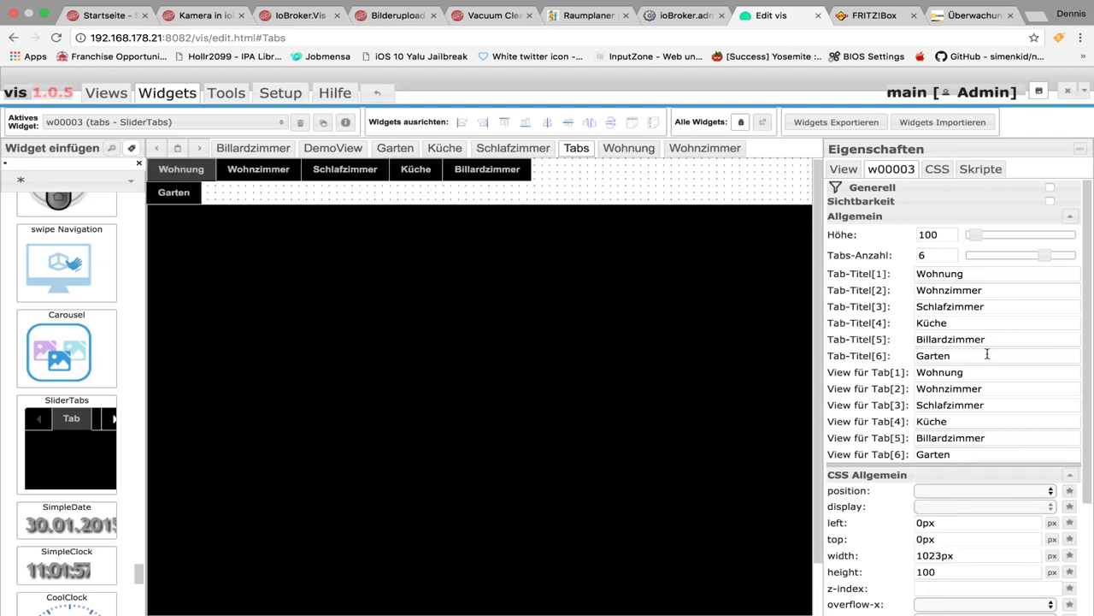
pyautogui.scroll(-1, 987, 353)
pyautogui.scroll(1, 941, 285)
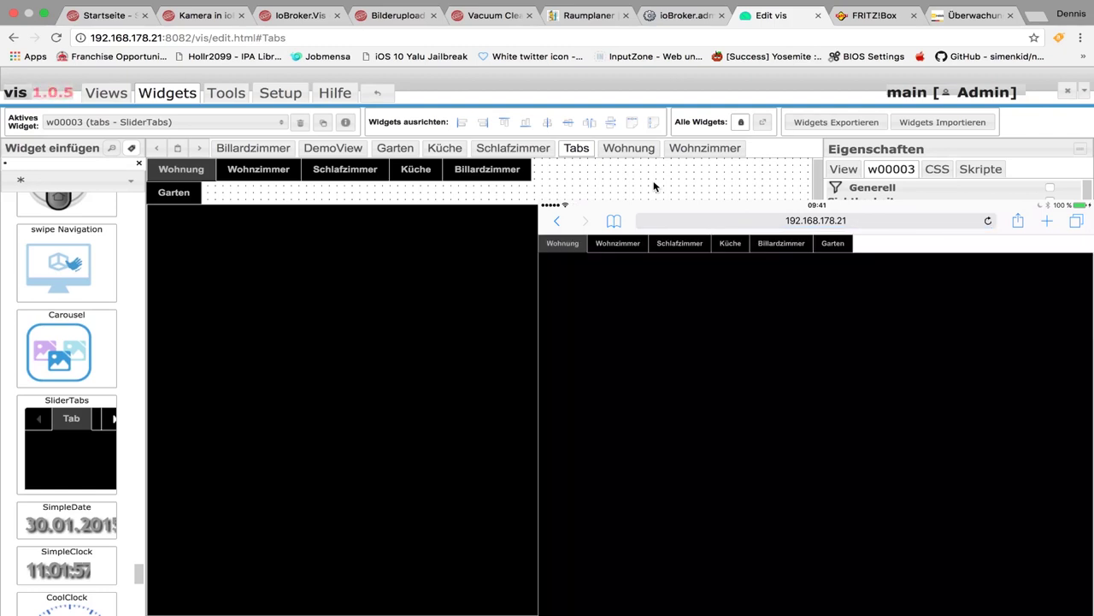
# Scroll the iPad's Tabs view to check the six room tabs, Wohnung through Garten.
pyautogui.scroll(-3, 949, 256)
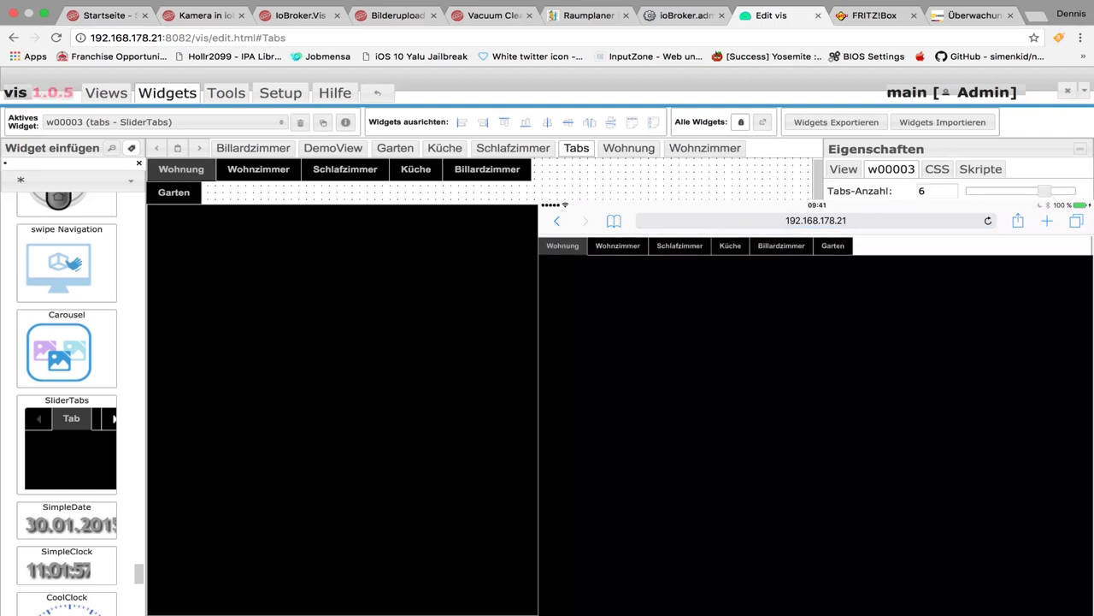
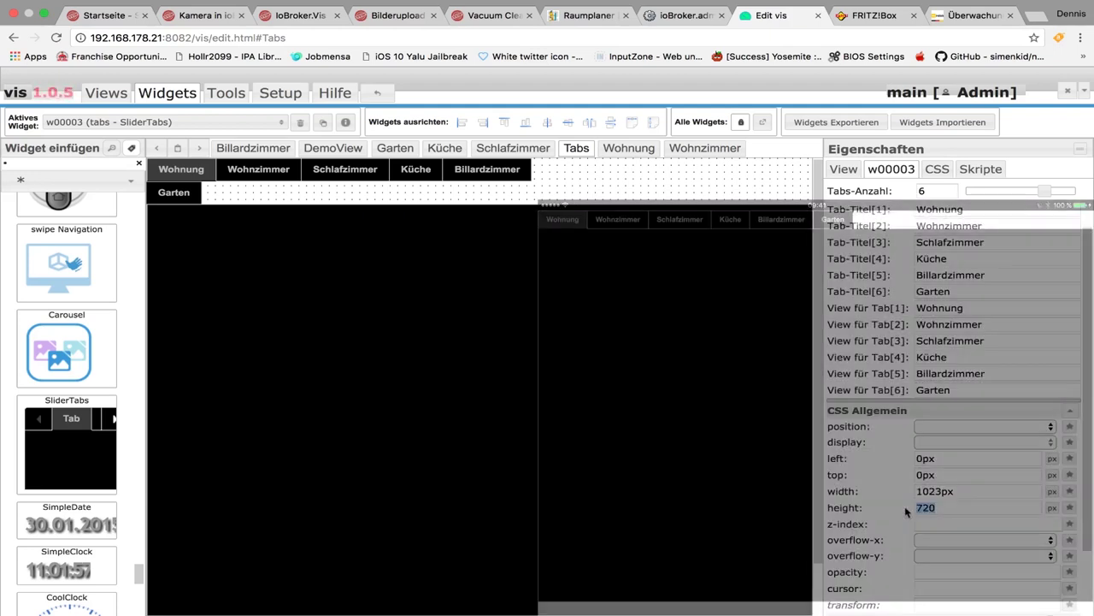
# Correct the SliderTabs widget's height from 730 to 748 px.
pyautogui.write('7')
pyautogui.click(971, 491)
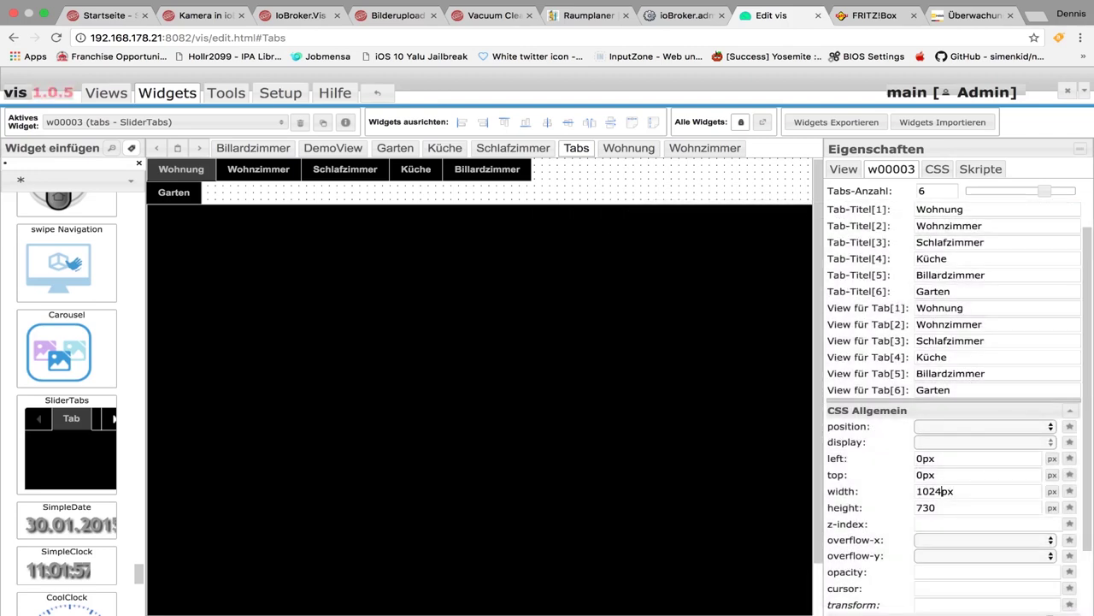
pyautogui.click(965, 507)
pyautogui.doubleClick(937, 508)
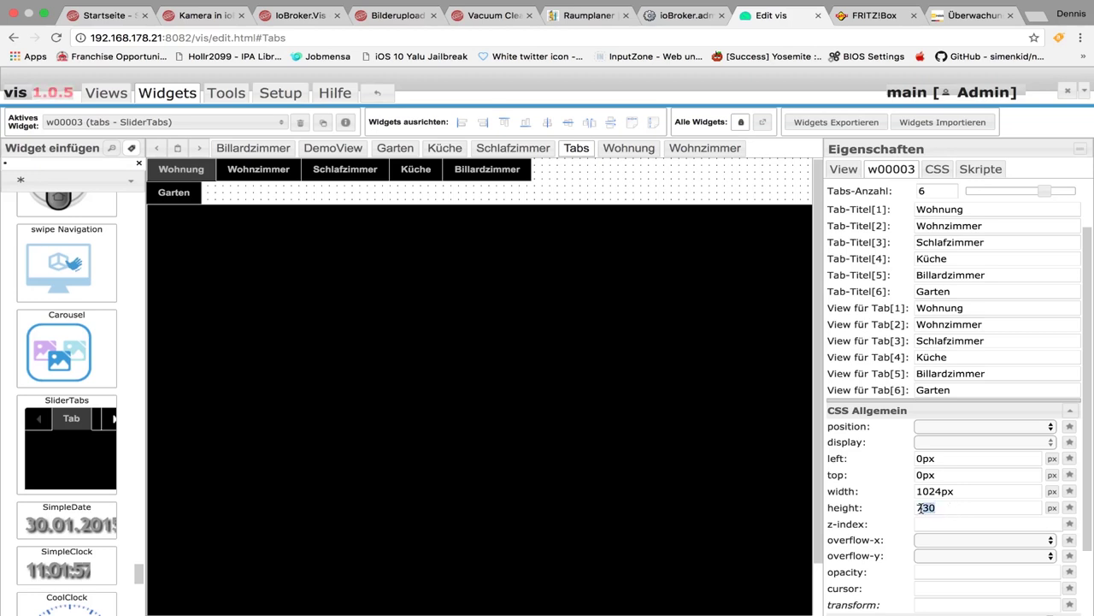
pyautogui.write('748')
pyautogui.click(989, 491)
# Give the Billardzimmer view a red background.
pyautogui.click(273, 151)
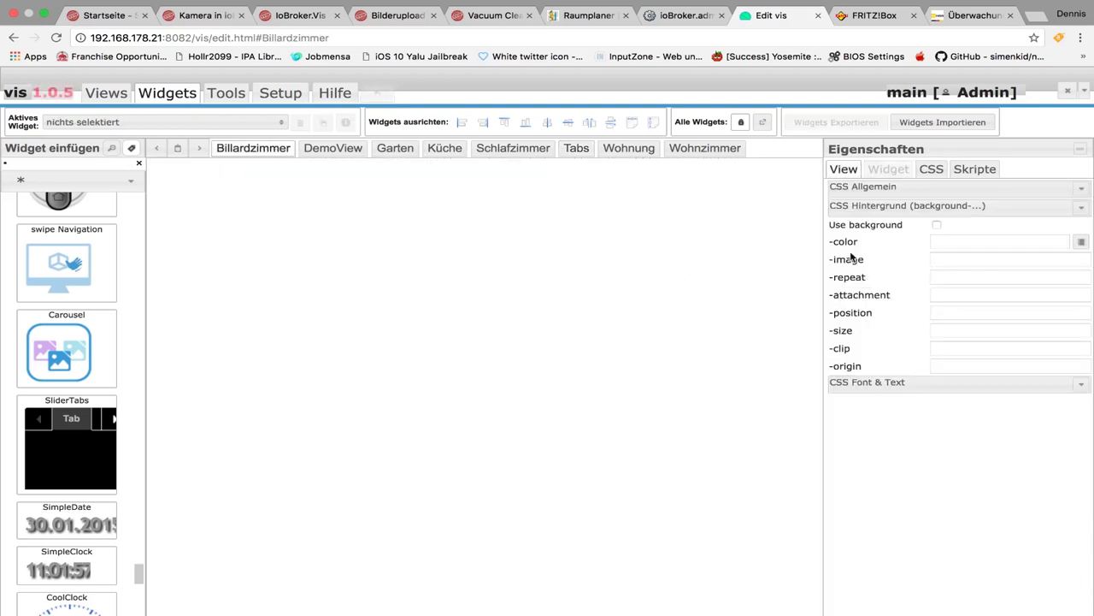
pyautogui.click(1081, 243)
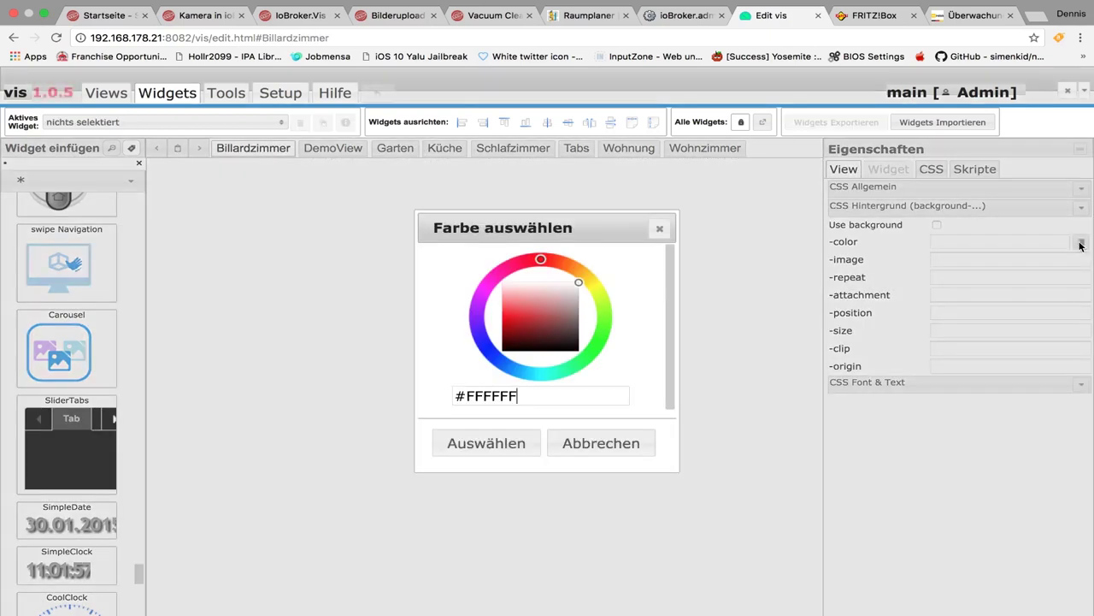
pyautogui.click(517, 314)
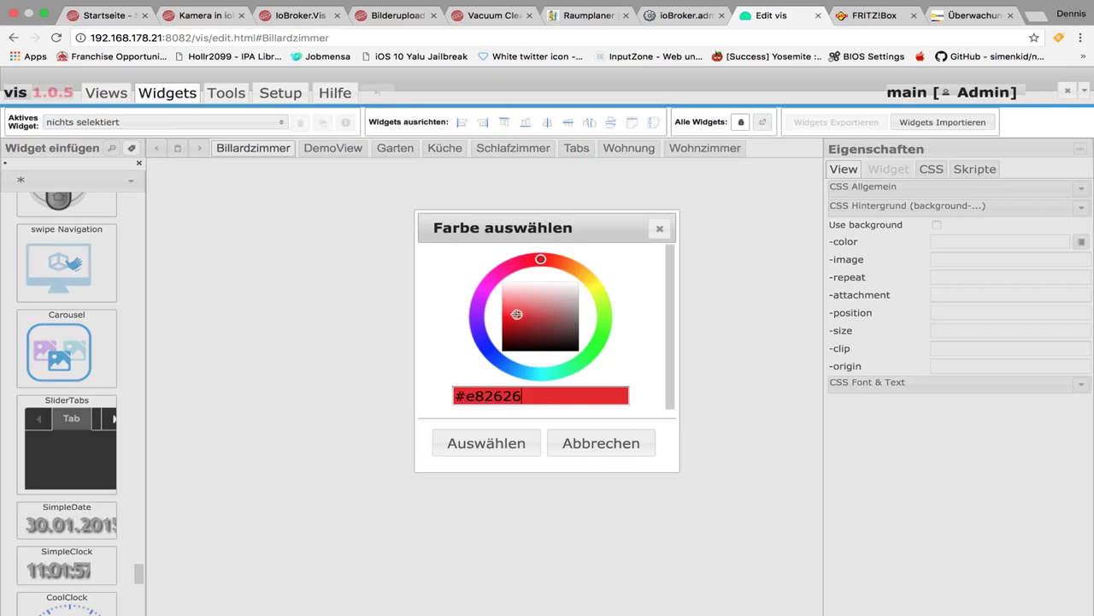
pyautogui.click(519, 441)
# Give the Garten view a bright green background.
pyautogui.click(396, 149)
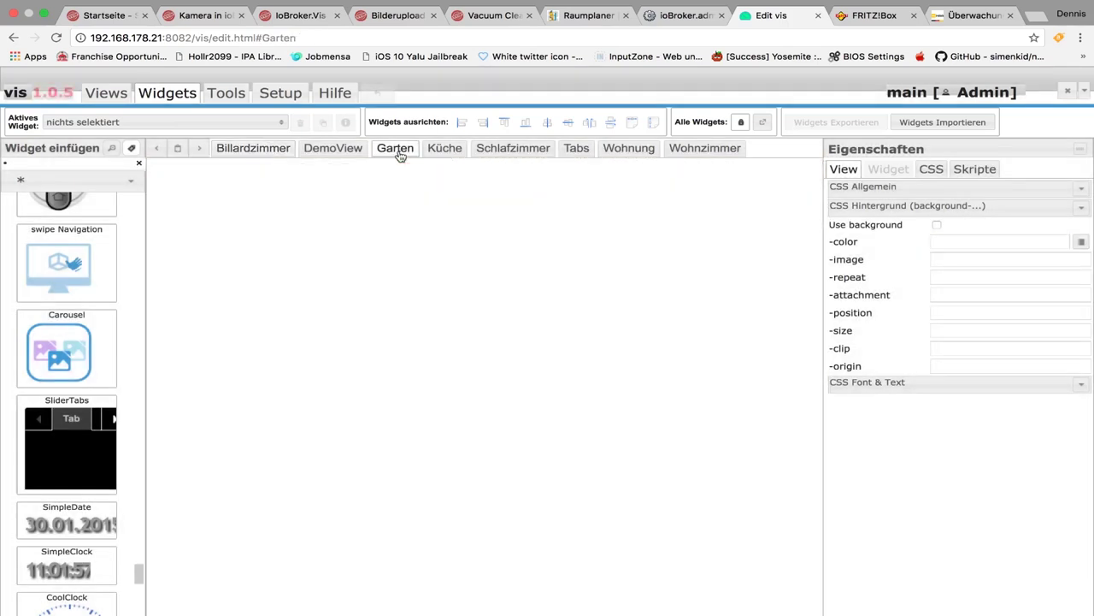
pyautogui.click(1081, 242)
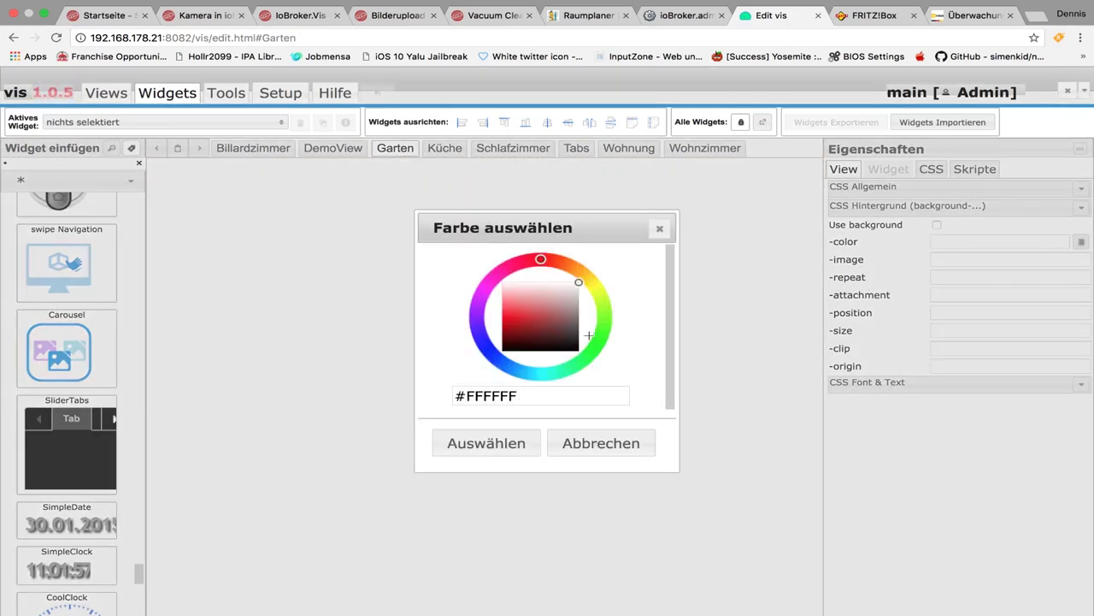
pyautogui.click(594, 346)
pyautogui.click(509, 308)
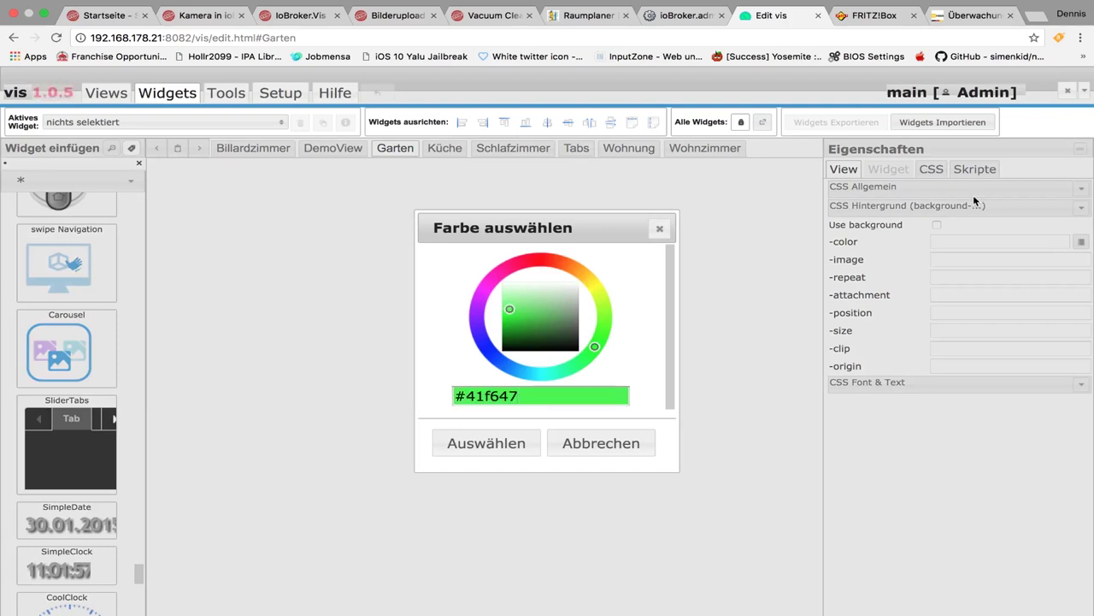
pyautogui.click(499, 446)
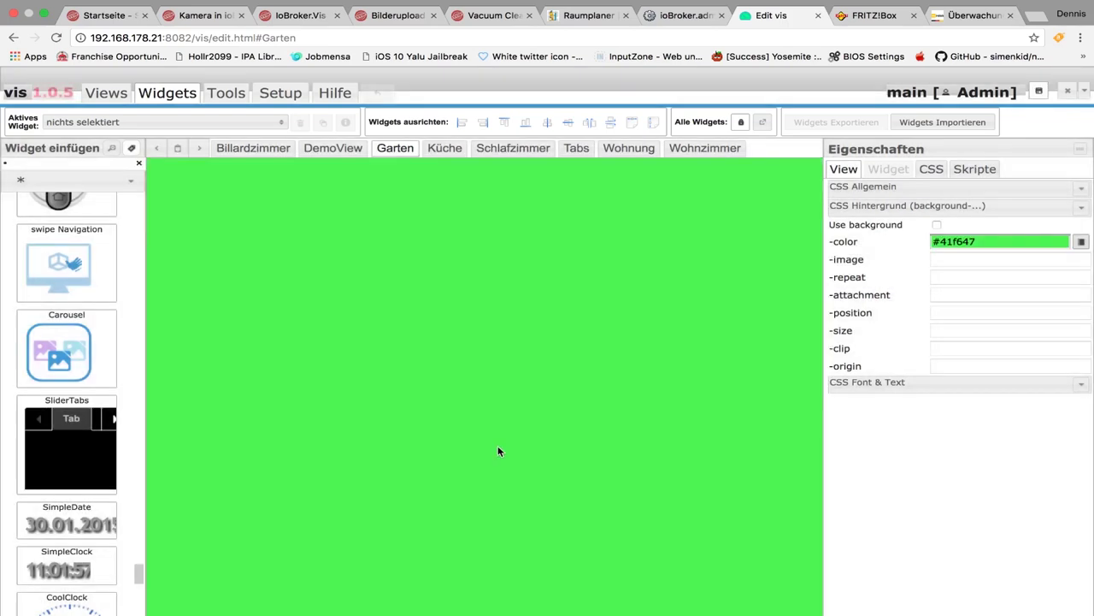
# Give the Küche view a strong cyan background.
pyautogui.click(445, 148)
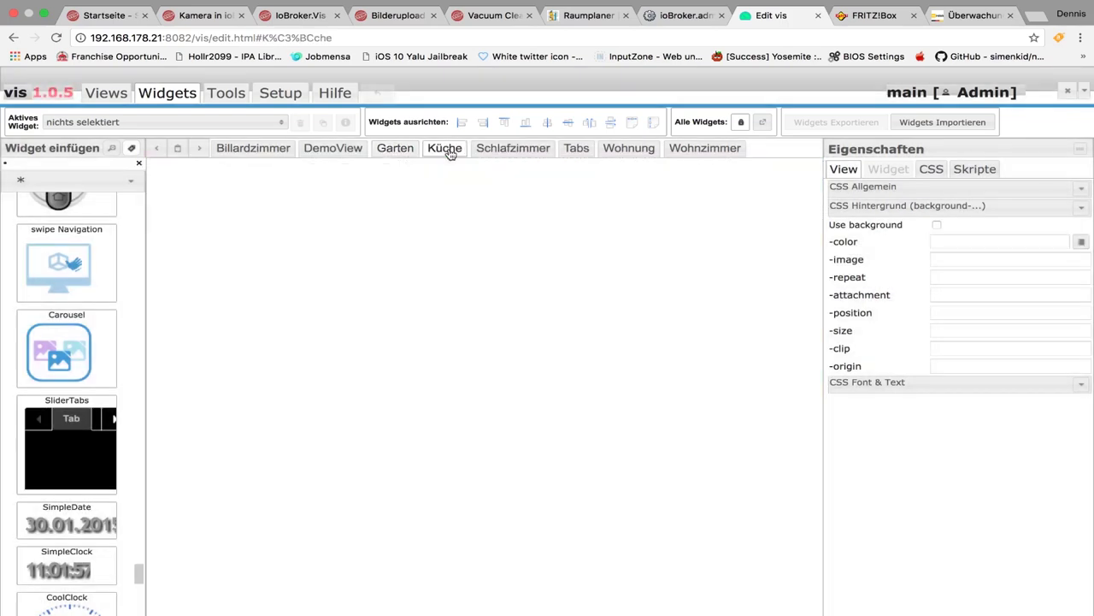
pyautogui.click(1081, 243)
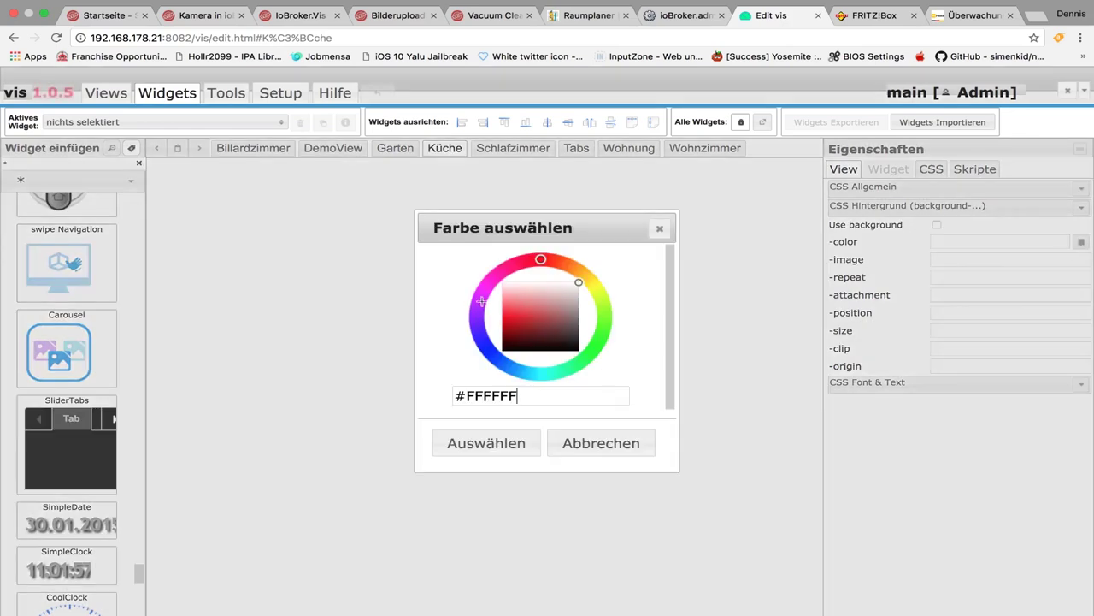
pyautogui.moveTo(541, 373); pyautogui.dragTo(505, 352)
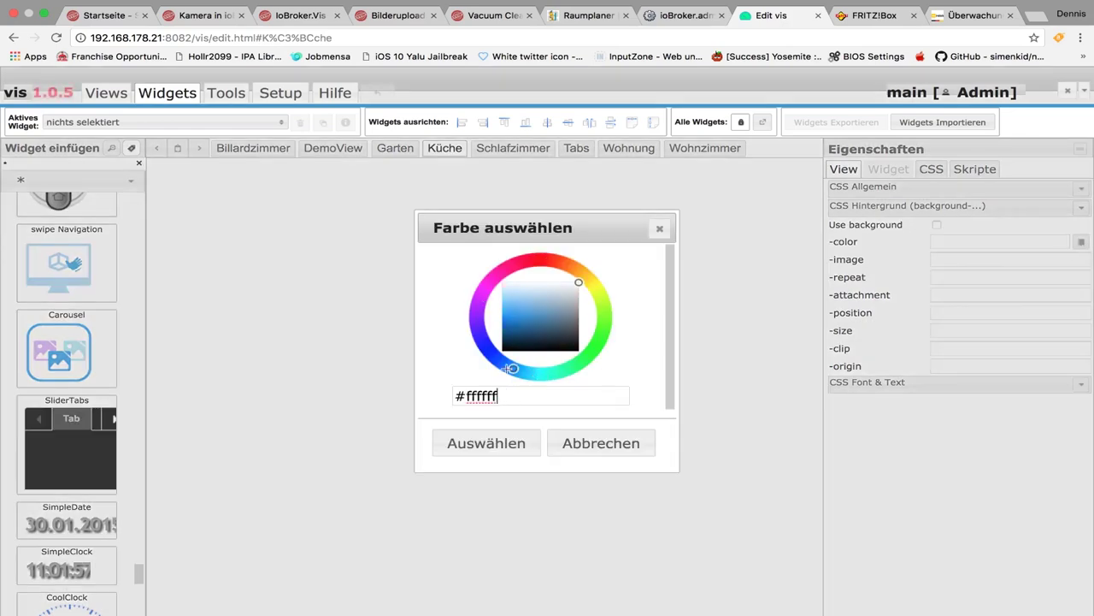
pyautogui.click(530, 301)
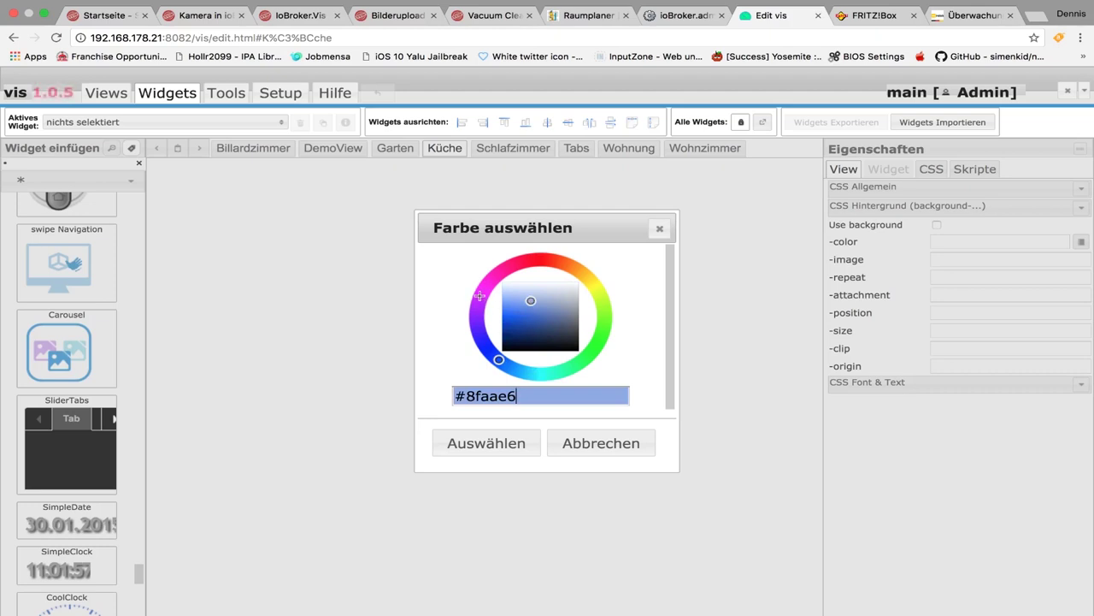
pyautogui.click(477, 323)
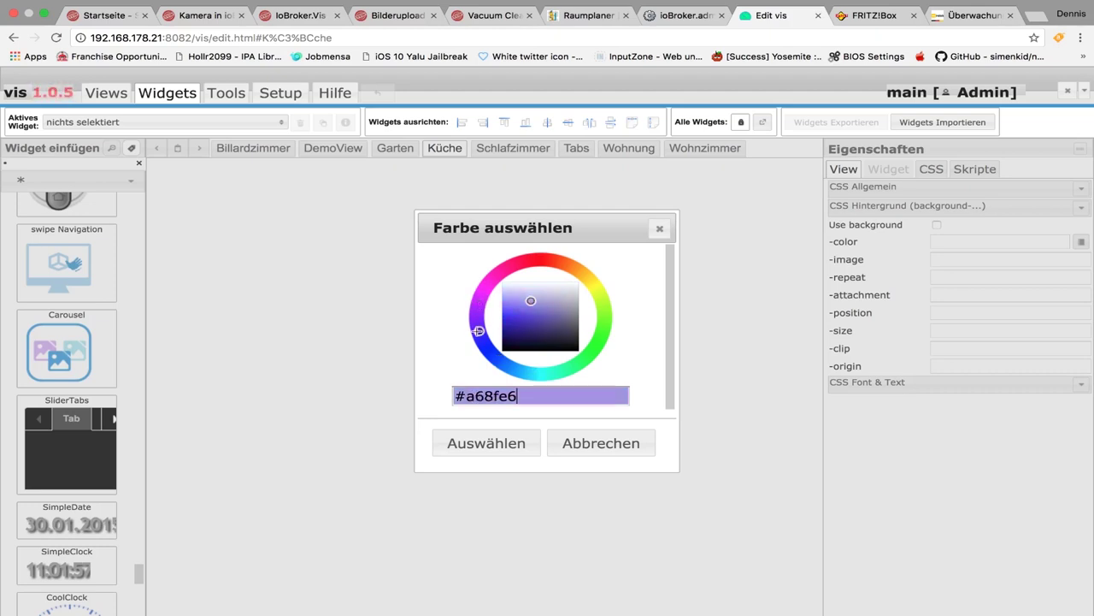
pyautogui.click(542, 373)
pyautogui.click(510, 317)
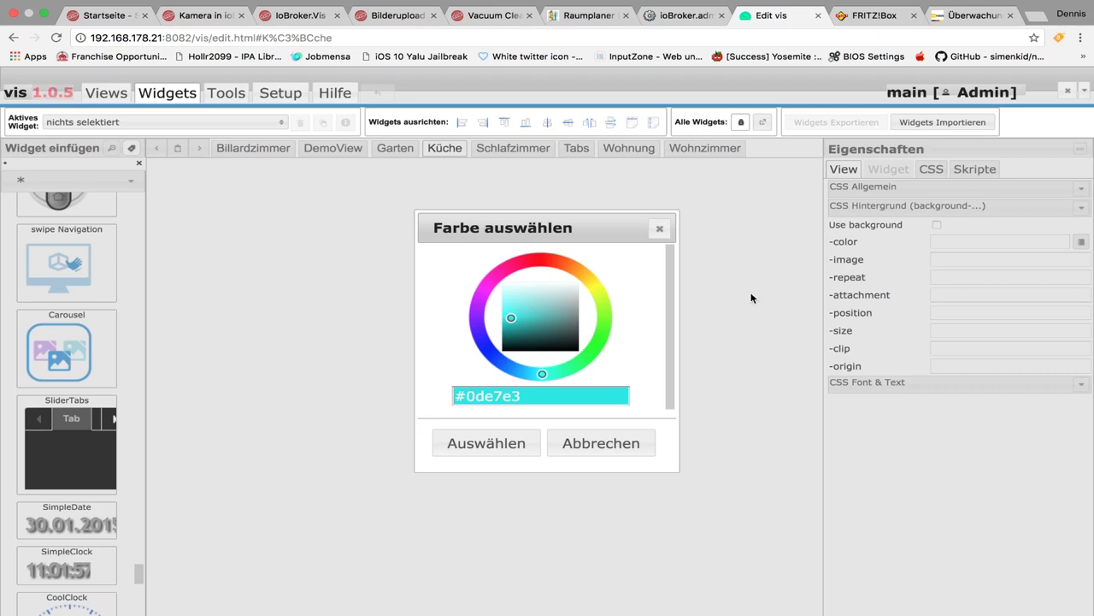
pyautogui.click(500, 445)
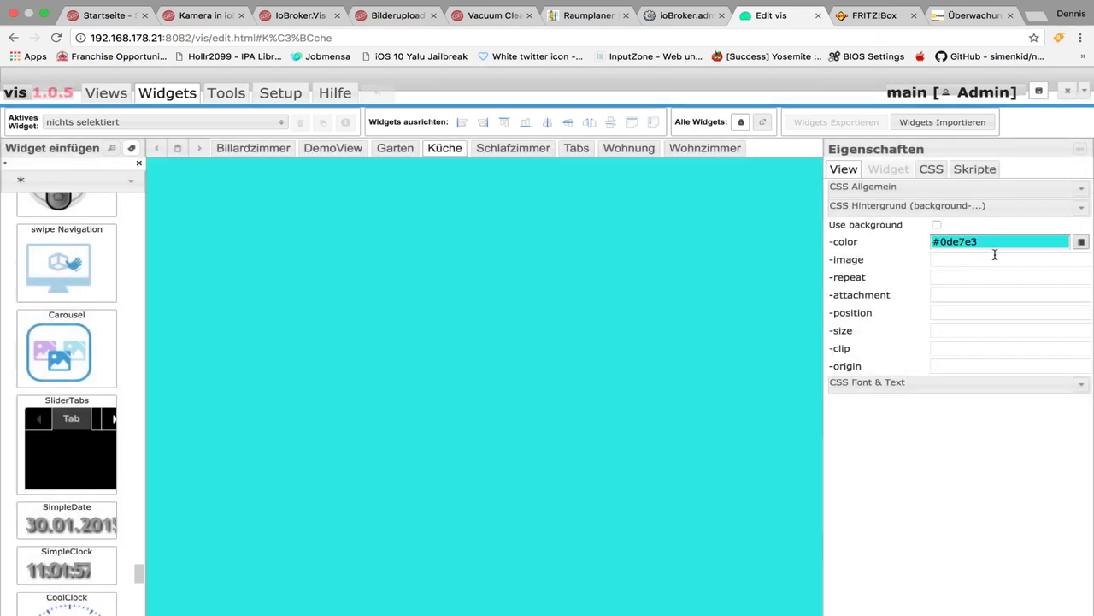
# Give the Schlafzimmer view a dark red background.
pyautogui.click(519, 149)
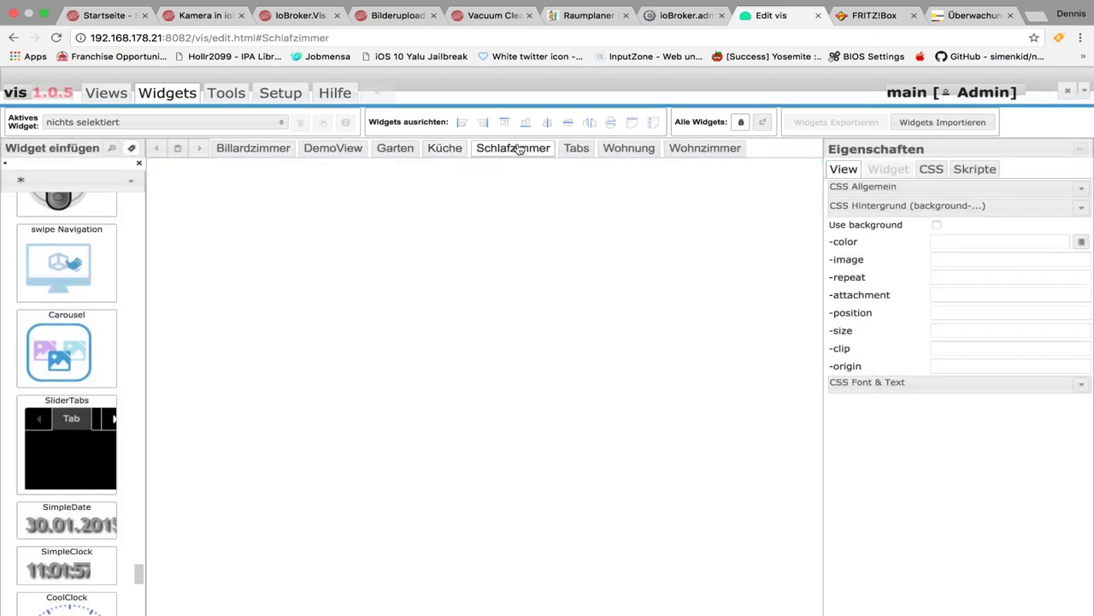
pyautogui.click(1080, 243)
pyautogui.moveTo(524, 318)
pyautogui.mouseDown()
pyautogui.moveTo(548, 337)
pyautogui.moveTo(537, 338)
pyautogui.mouseUp()
pyautogui.click(487, 443)
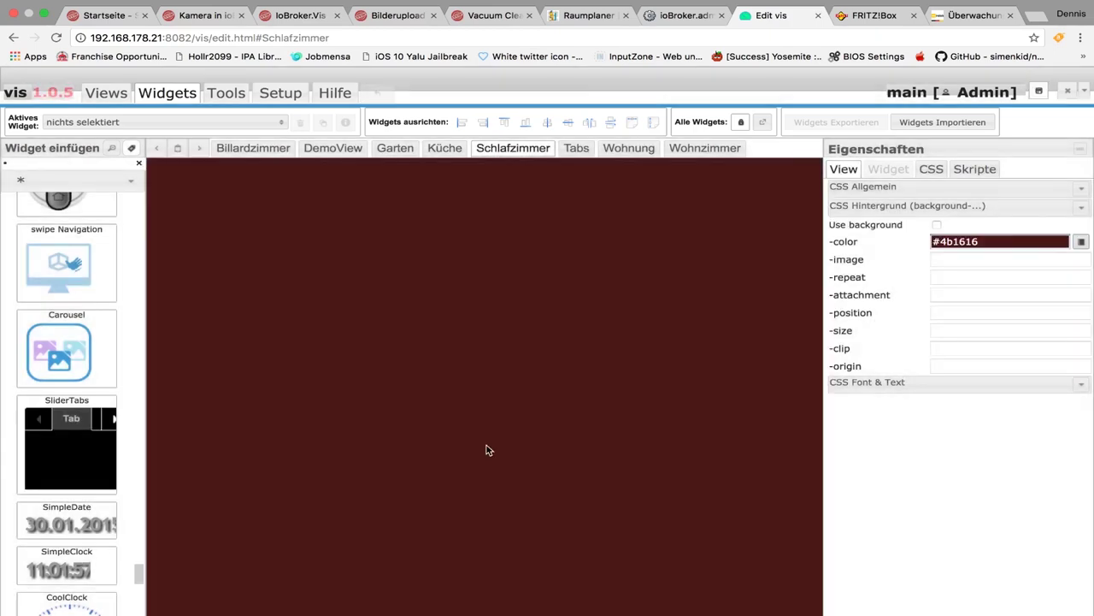
# Give the Wohnung view a saturated blue background.
pyautogui.click(612, 151)
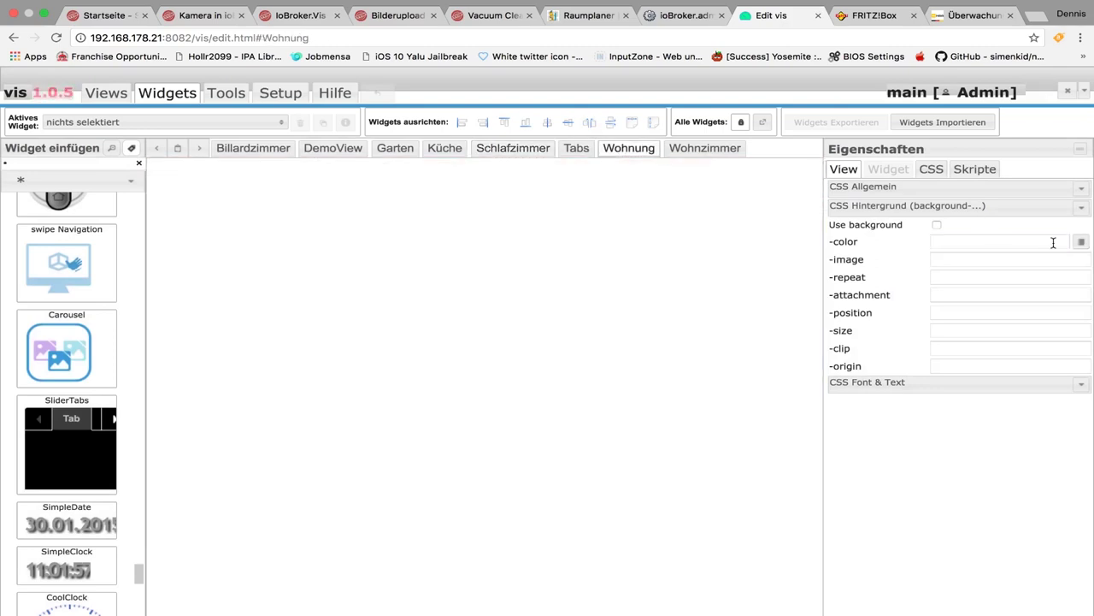
pyautogui.click(1082, 242)
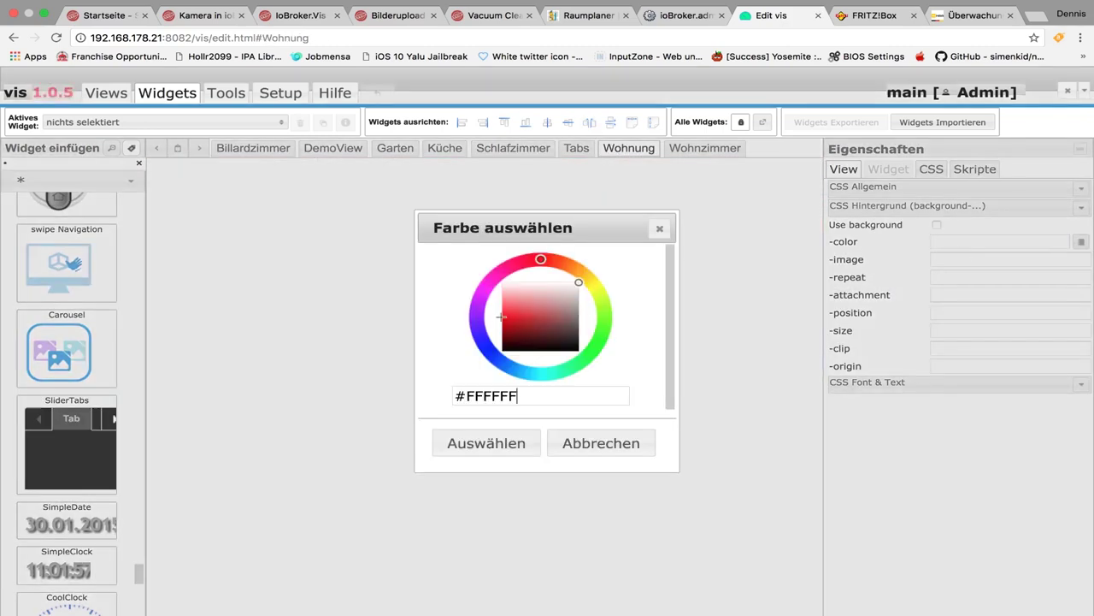
pyautogui.click(475, 334)
pyautogui.moveTo(509, 317)
pyautogui.mouseDown()
pyautogui.moveTo(513, 306)
pyautogui.moveTo(492, 352)
pyautogui.mouseUp()
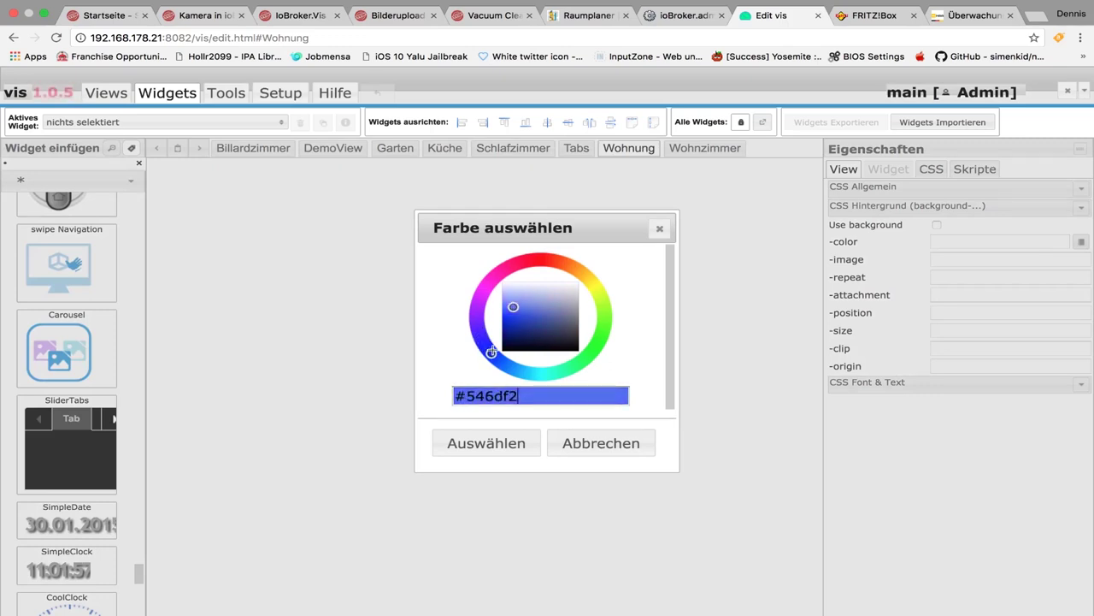
pyautogui.click(529, 303)
pyautogui.moveTo(529, 302)
pyautogui.mouseDown()
pyautogui.moveTo(492, 303)
pyautogui.moveTo(510, 310)
pyautogui.mouseUp()
pyautogui.click(511, 442)
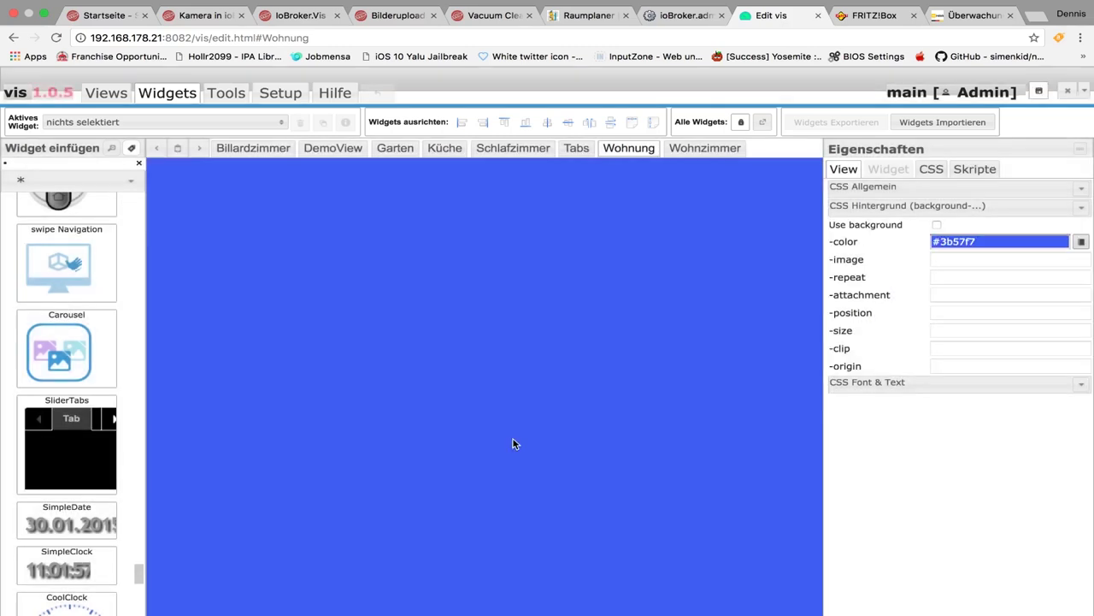
# Give the Wohnzimmer view a bright magenta background.
pyautogui.click(694, 150)
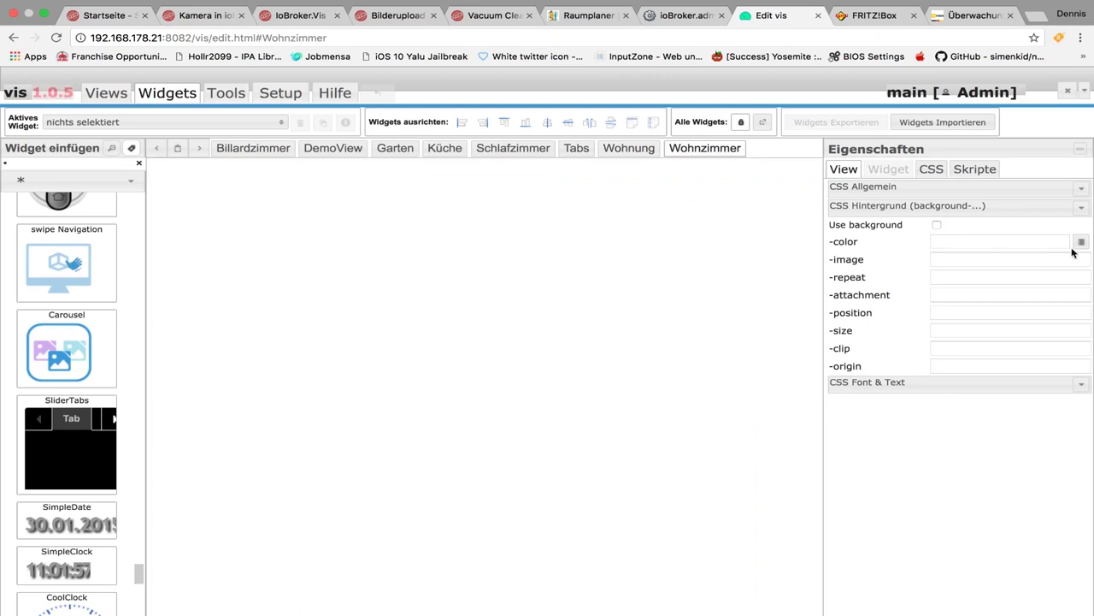
pyautogui.click(1080, 244)
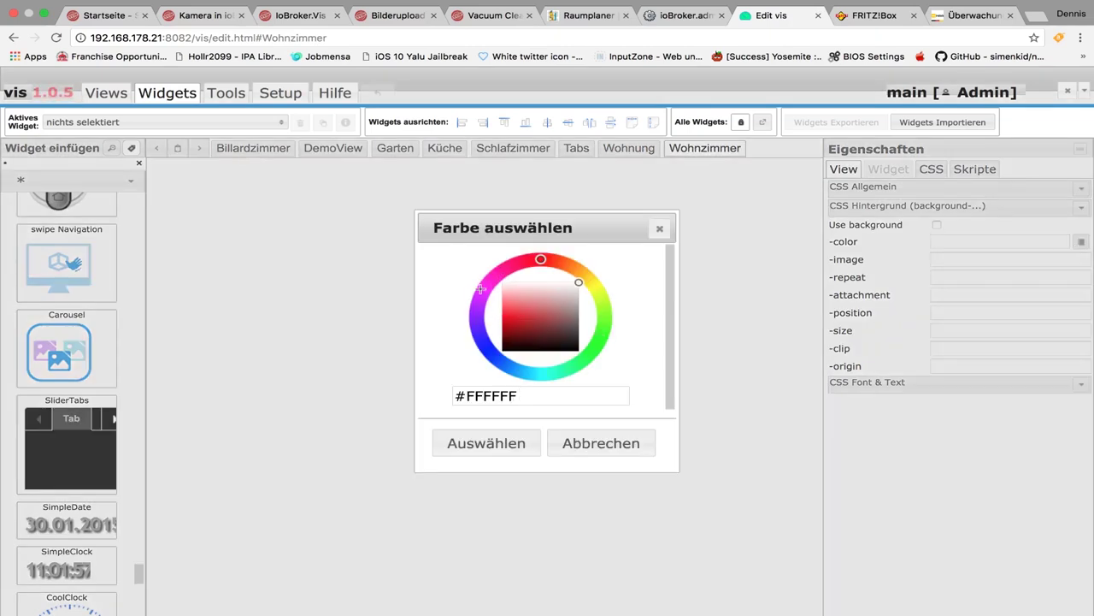
pyautogui.click(484, 287)
pyautogui.click(514, 314)
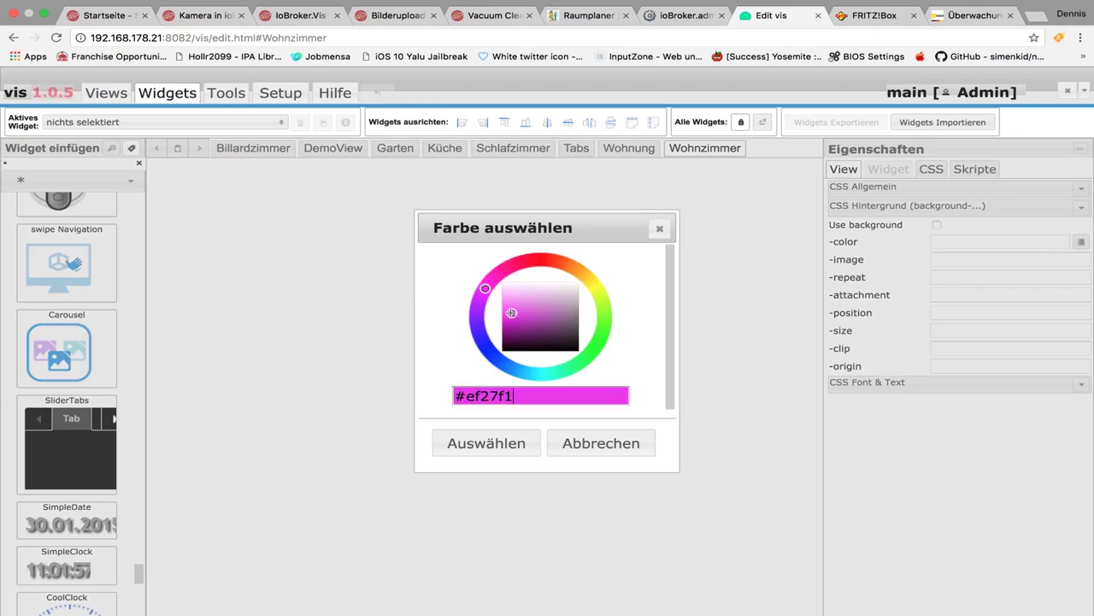
pyautogui.click(504, 438)
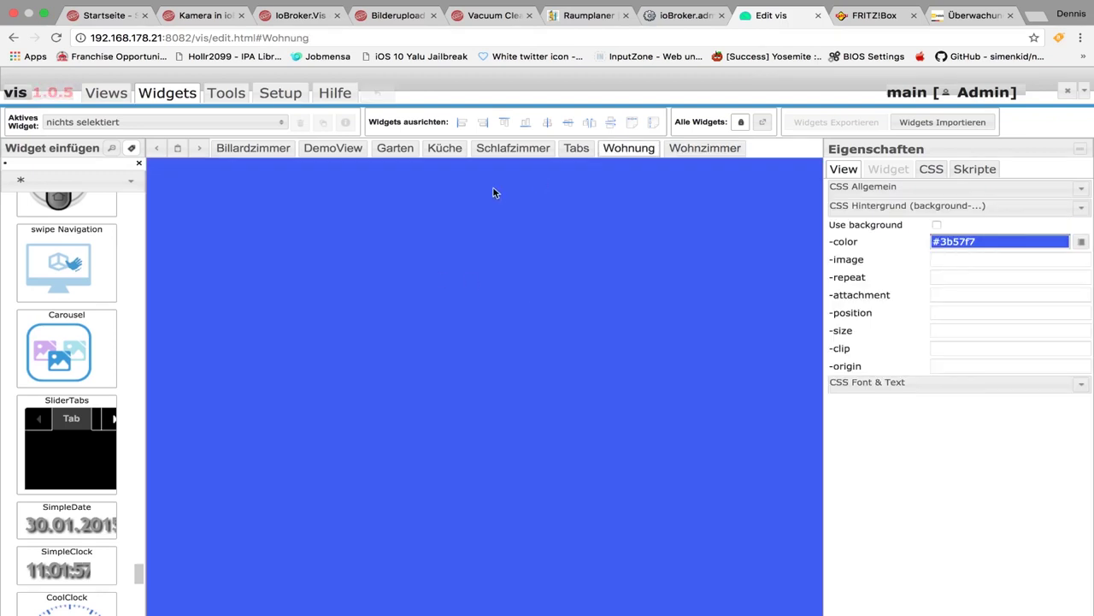
# Switch the editor toolbar rows until the Tools row shows resolution, grid and instance ID.
pyautogui.click(230, 121)
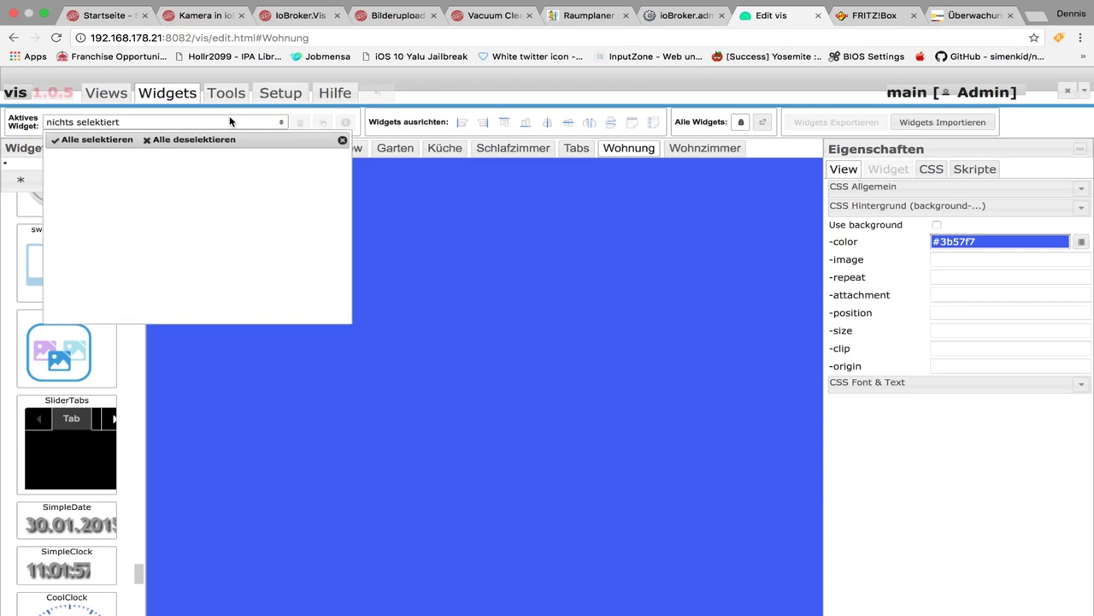
pyautogui.click(229, 122)
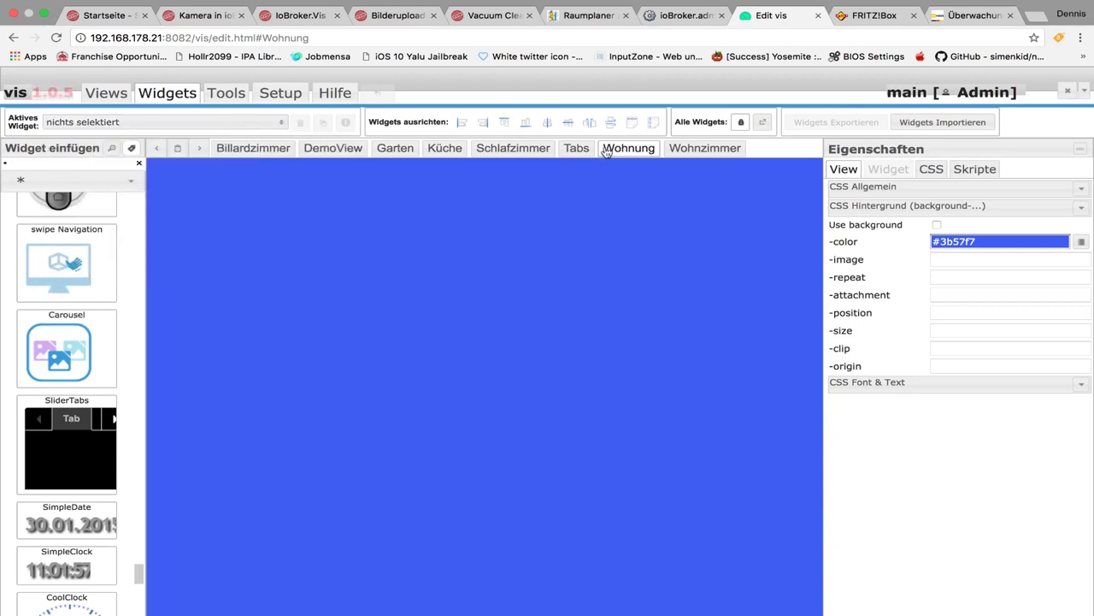
pyautogui.click(269, 97)
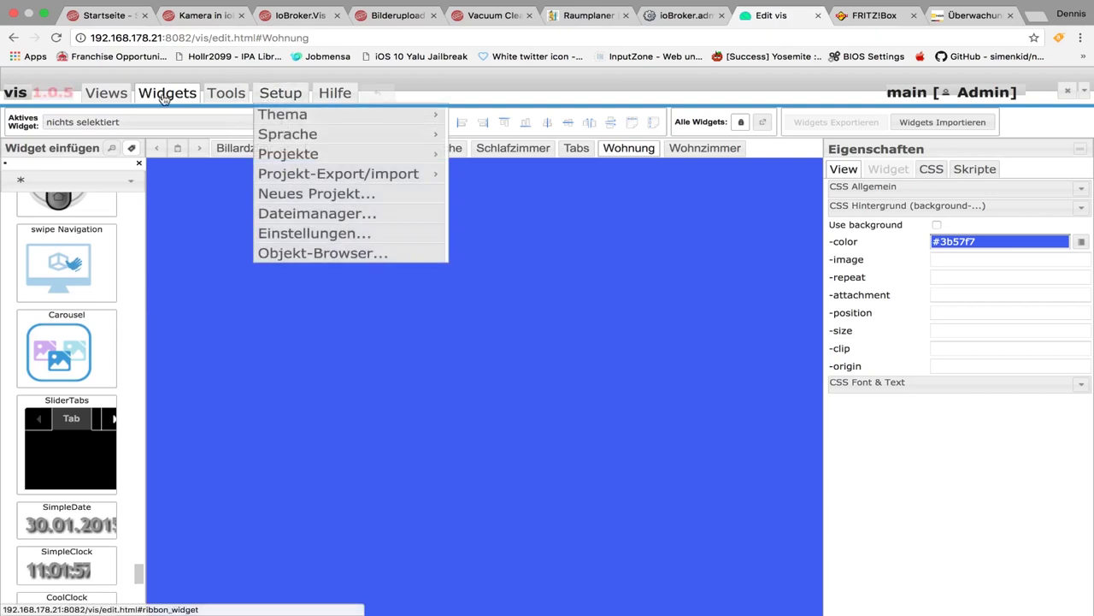
pyautogui.click(164, 97)
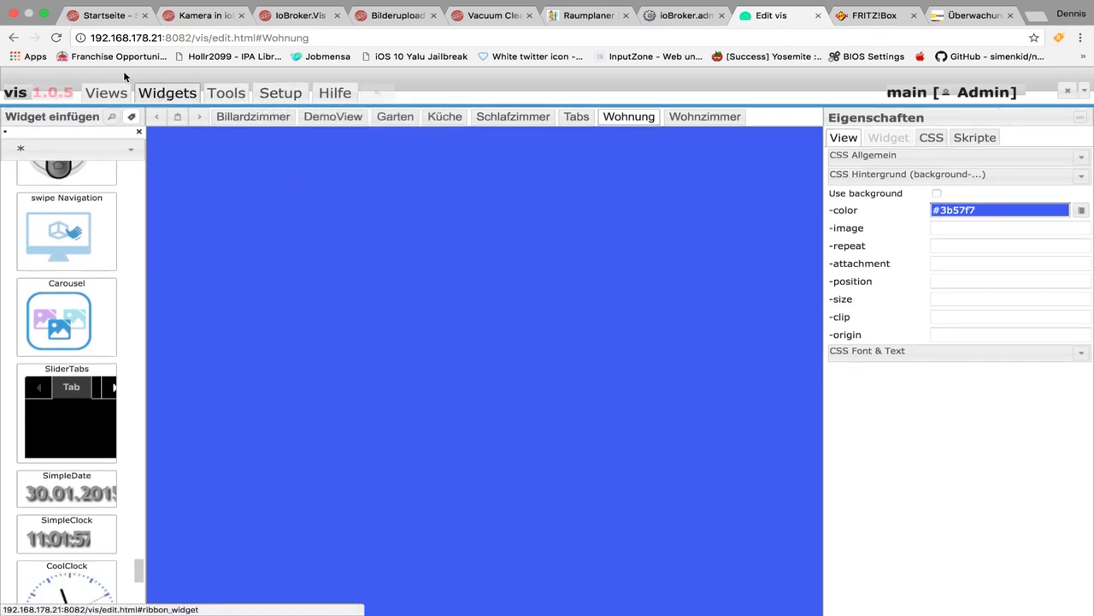
pyautogui.click(109, 94)
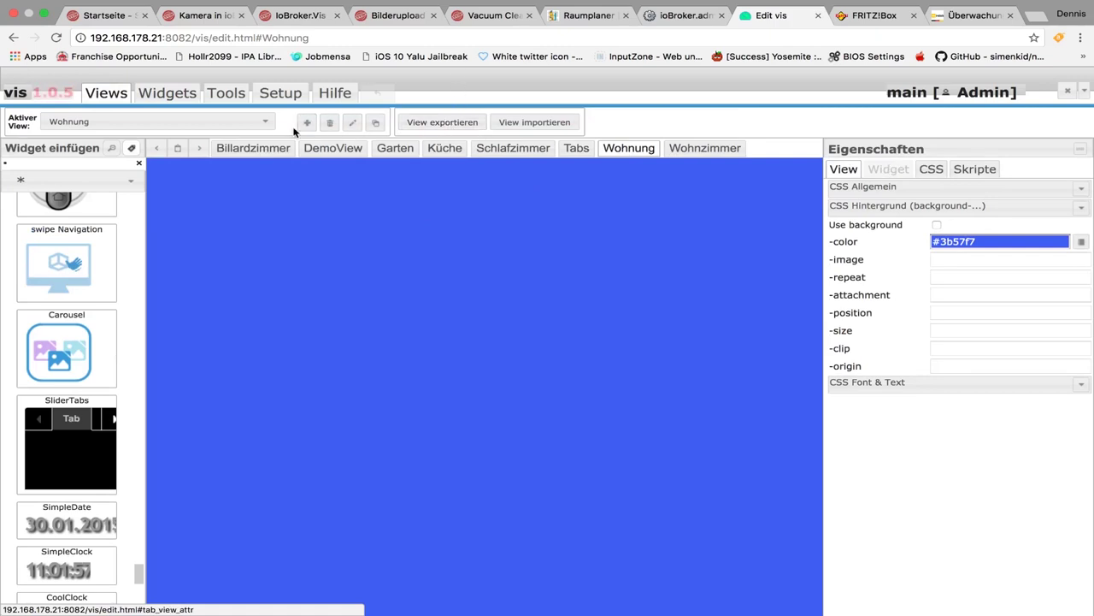
pyautogui.click(158, 92)
pyautogui.click(216, 94)
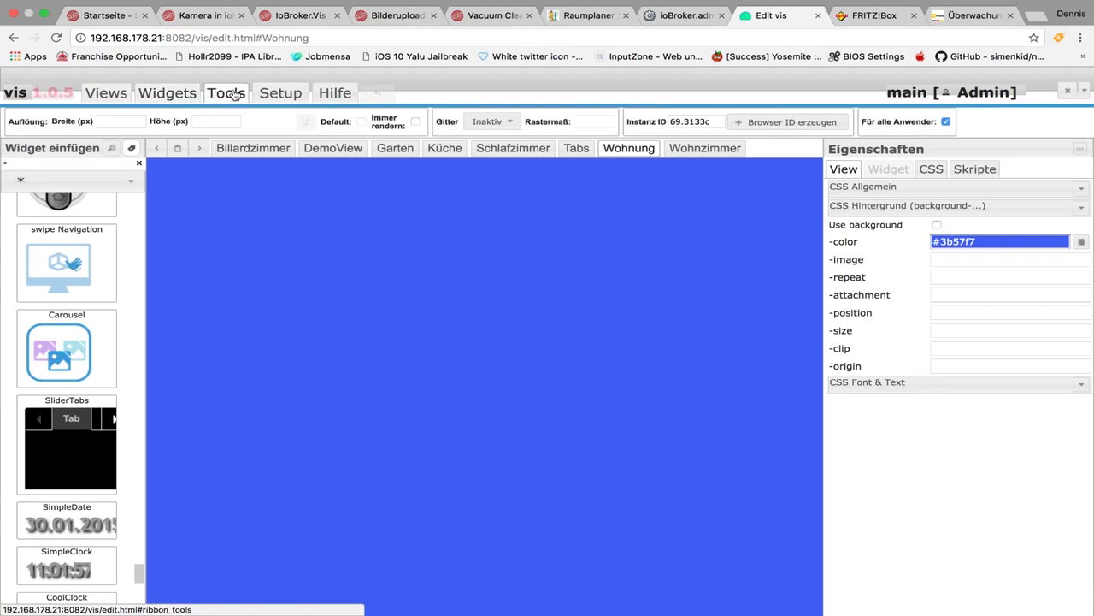
# Set the Wohnung view's grid to the dot grid and its resolution to 1024 × 748 px.
pyautogui.click(503, 124)
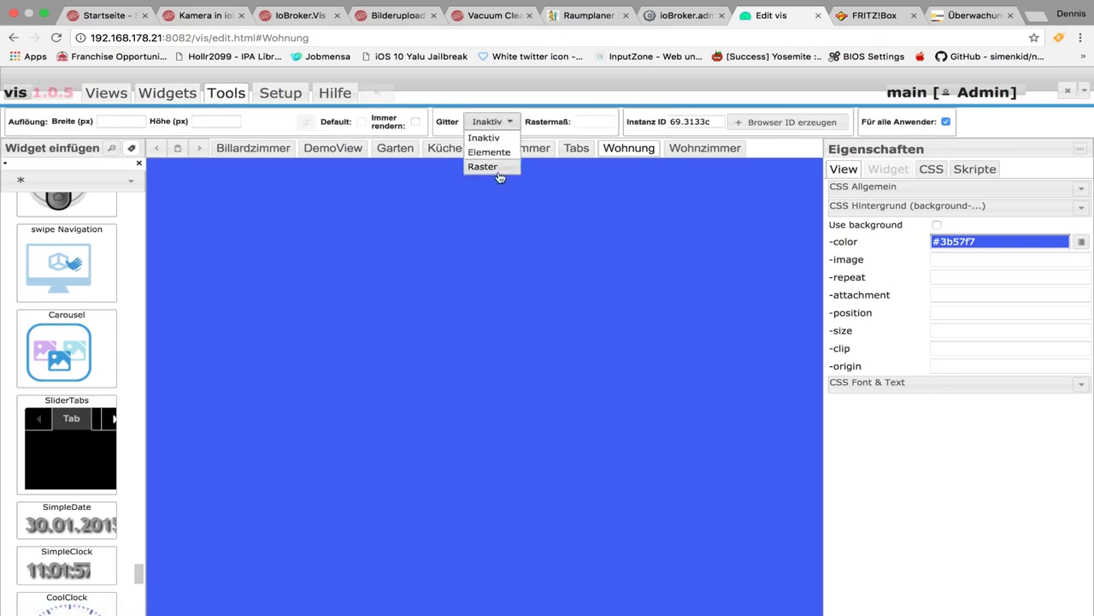
pyautogui.click(499, 167)
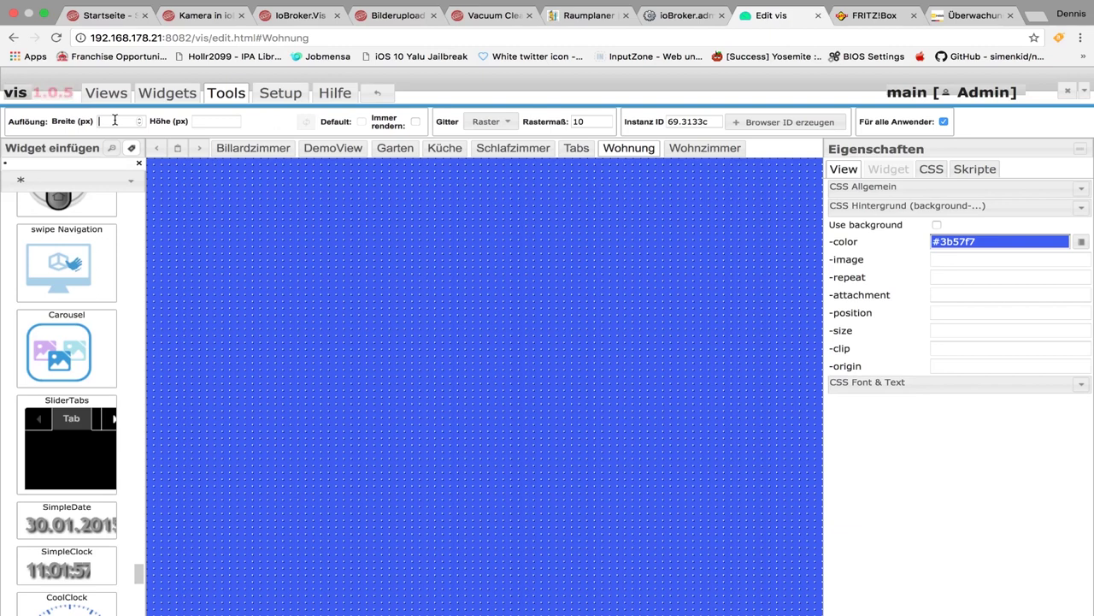
pyautogui.click(115, 119)
pyautogui.write('10')
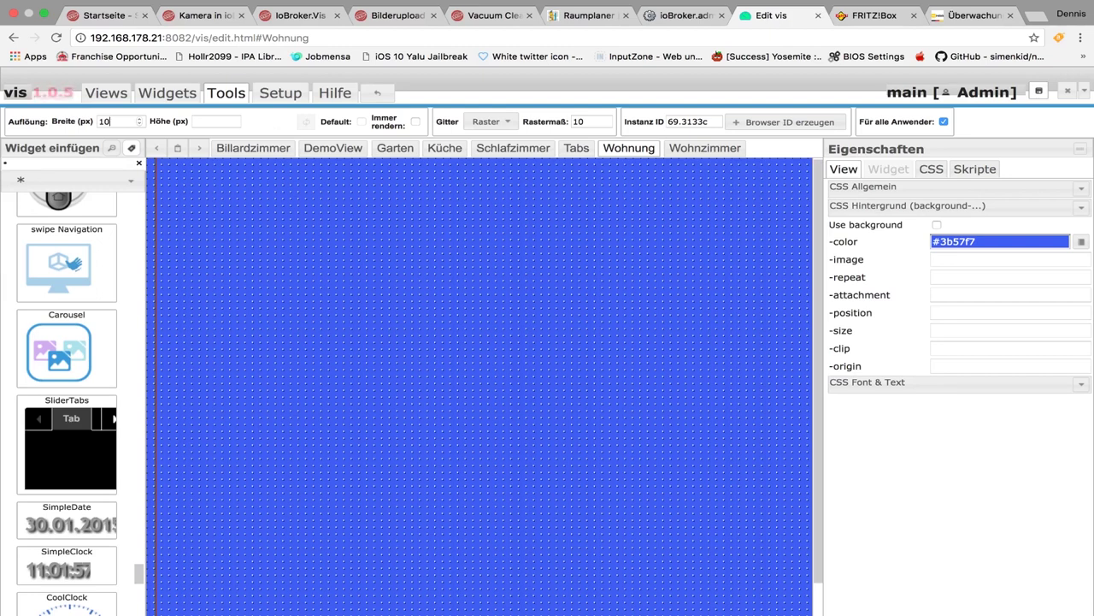
pyautogui.write('24')
pyautogui.click(209, 122)
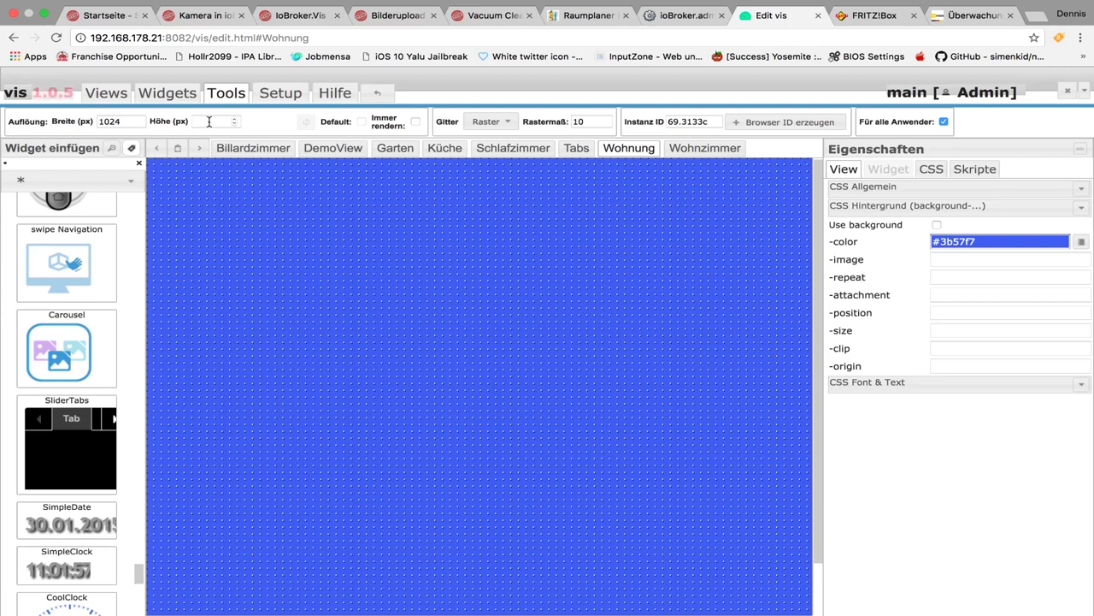
pyautogui.write('74')
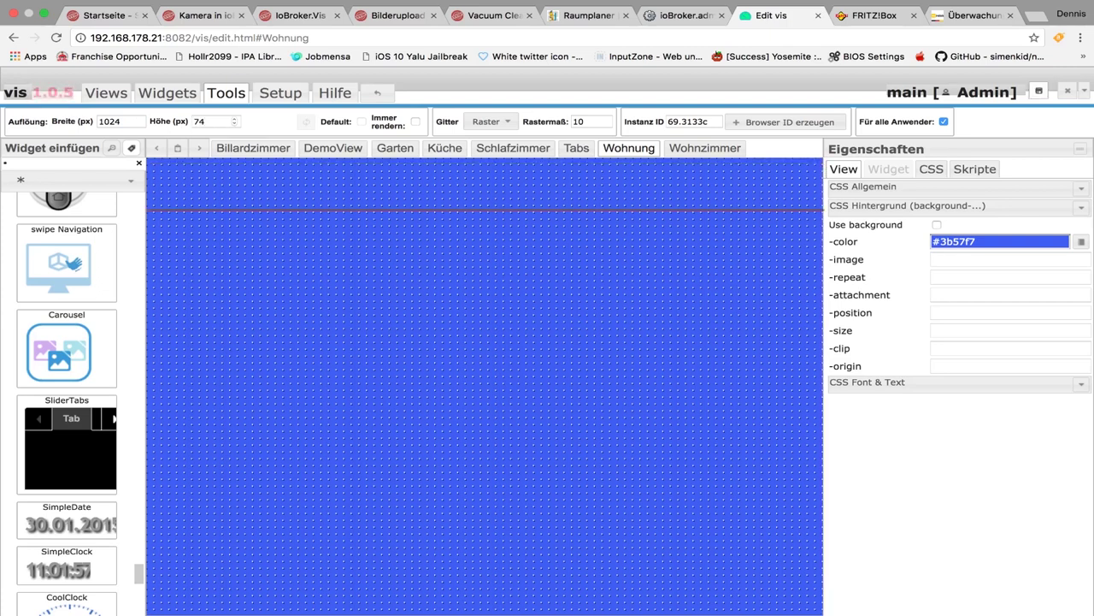
pyautogui.write('8')
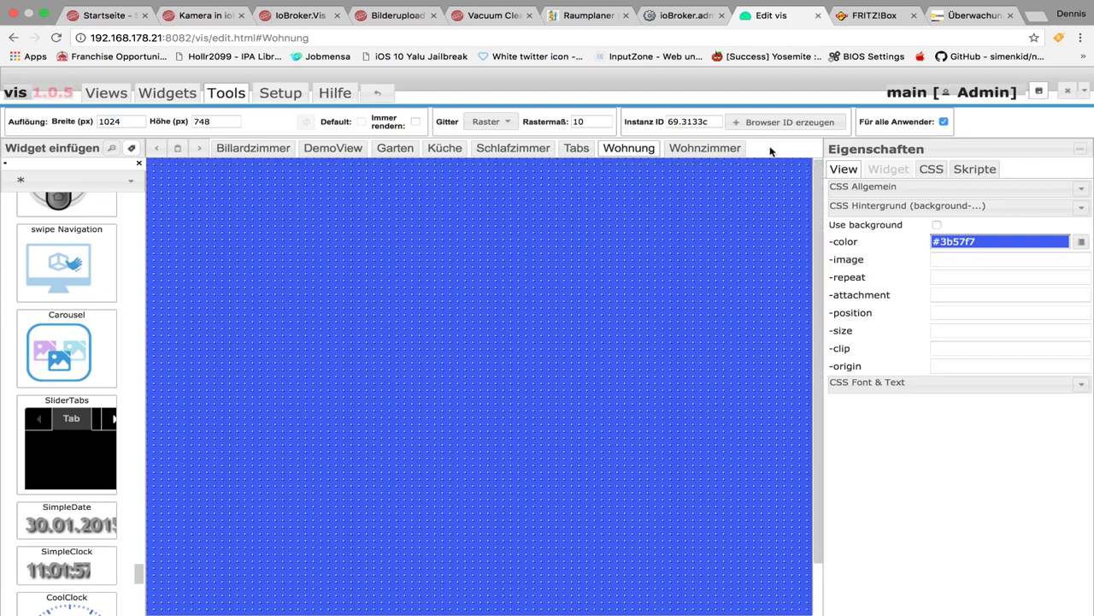
pyautogui.scroll(-3, 770, 325)
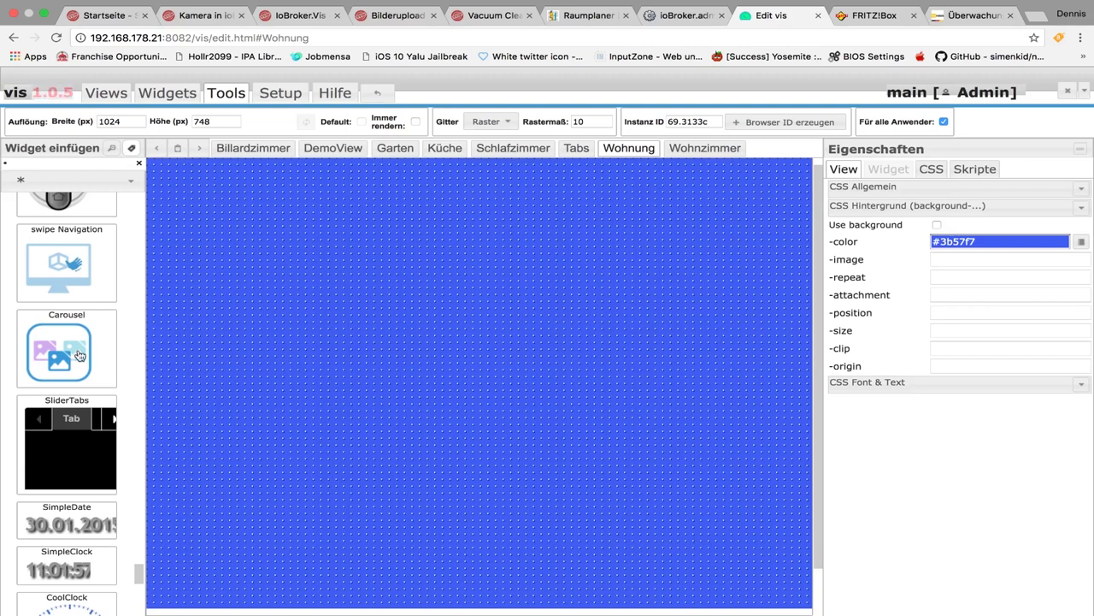
# Place an Image widget near the top-left of the Wohnung view and enlarge it.
pyautogui.scroll(-3, 77, 355)
pyautogui.scroll(2, 77, 354)
pyautogui.scroll(3, 80, 355)
pyautogui.scroll(2, 79, 354)
pyautogui.scroll(4, 80, 355)
pyautogui.scroll(5, 80, 355)
pyautogui.scroll(2, 79, 356)
pyautogui.scroll(4, 80, 355)
pyautogui.scroll(4, 80, 355)
pyautogui.scroll(4, 80, 355)
pyautogui.scroll(2, 79, 355)
pyautogui.scroll(4, 79, 355)
pyautogui.scroll(2, 78, 354)
pyautogui.scroll(3, 79, 355)
pyautogui.scroll(3, 79, 355)
pyautogui.scroll(2, 79, 355)
pyautogui.scroll(2, 78, 355)
pyautogui.scroll(3, 78, 355)
pyautogui.scroll(3, 78, 355)
pyautogui.scroll(2, 78, 355)
pyautogui.scroll(4, 79, 355)
pyautogui.scroll(2, 79, 355)
pyautogui.scroll(1, 79, 355)
pyautogui.scroll(3, 78, 355)
pyautogui.scroll(2, 79, 355)
pyautogui.scroll(2, 78, 354)
pyautogui.scroll(3, 79, 355)
pyautogui.scroll(3, 79, 355)
pyautogui.scroll(3, 78, 355)
pyautogui.scroll(3, 79, 355)
pyautogui.scroll(3, 79, 354)
pyautogui.scroll(1, 79, 355)
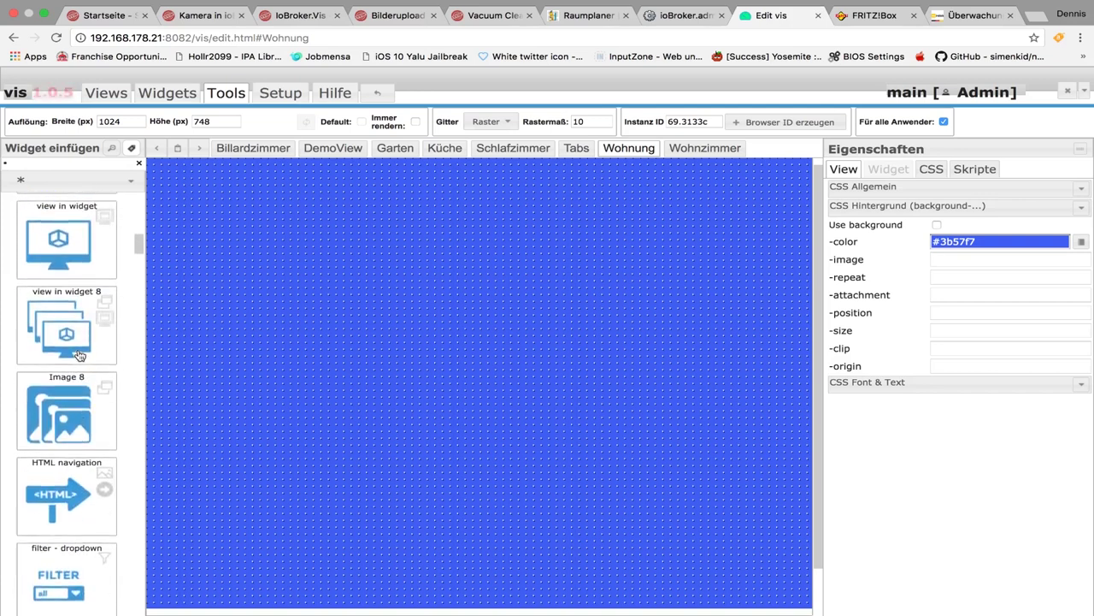
pyautogui.scroll(1, 79, 355)
pyautogui.scroll(3, 79, 355)
pyautogui.scroll(2, 77, 359)
pyautogui.scroll(5, 73, 368)
pyautogui.moveTo(67, 377)
pyautogui.mouseDown()
pyautogui.moveTo(219, 206)
pyautogui.moveTo(215, 195)
pyautogui.moveTo(242, 196)
pyautogui.mouseUp()
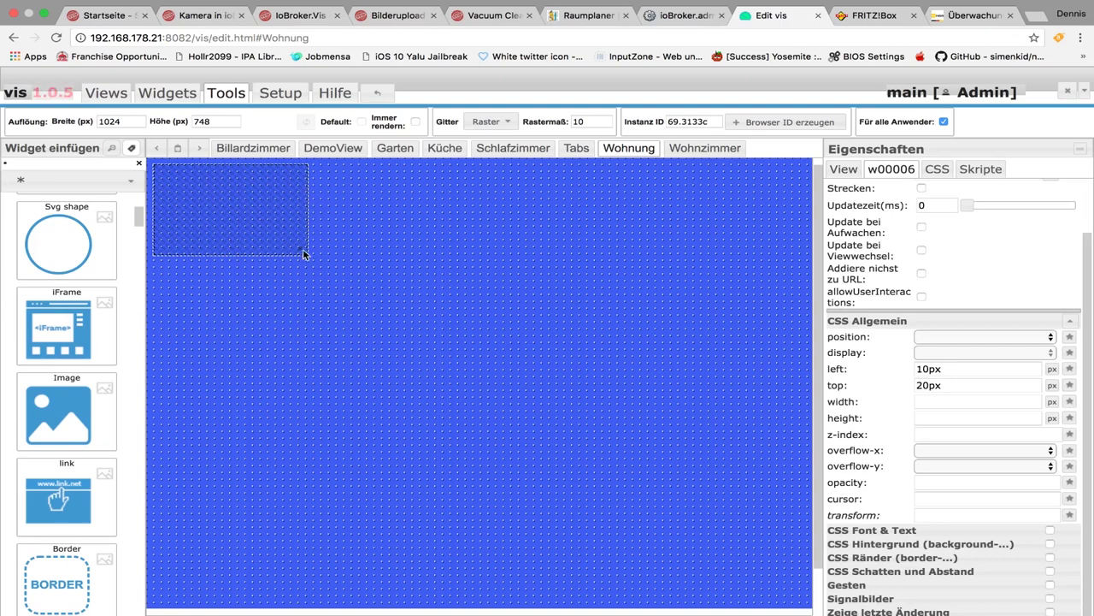
pyautogui.moveTo(305, 252); pyautogui.dragTo(590, 467)
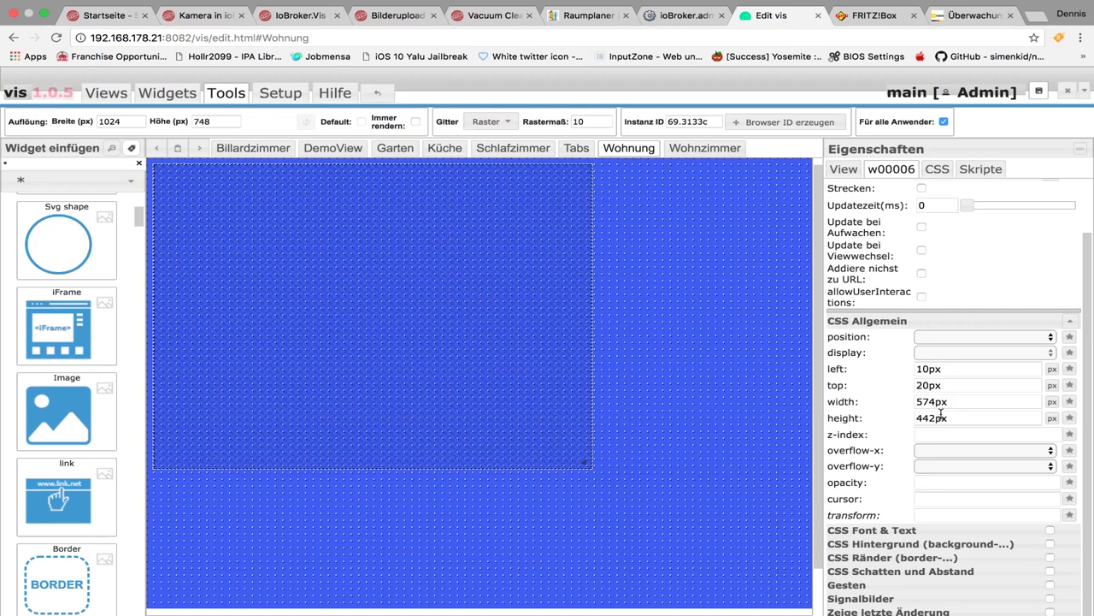
# Set the Image widget's width to 800 and height to 600 in CSS Allgemein.
pyautogui.doubleClick(989, 401)
pyautogui.write('800')
pyautogui.press('Return')
pyautogui.press('Tab')
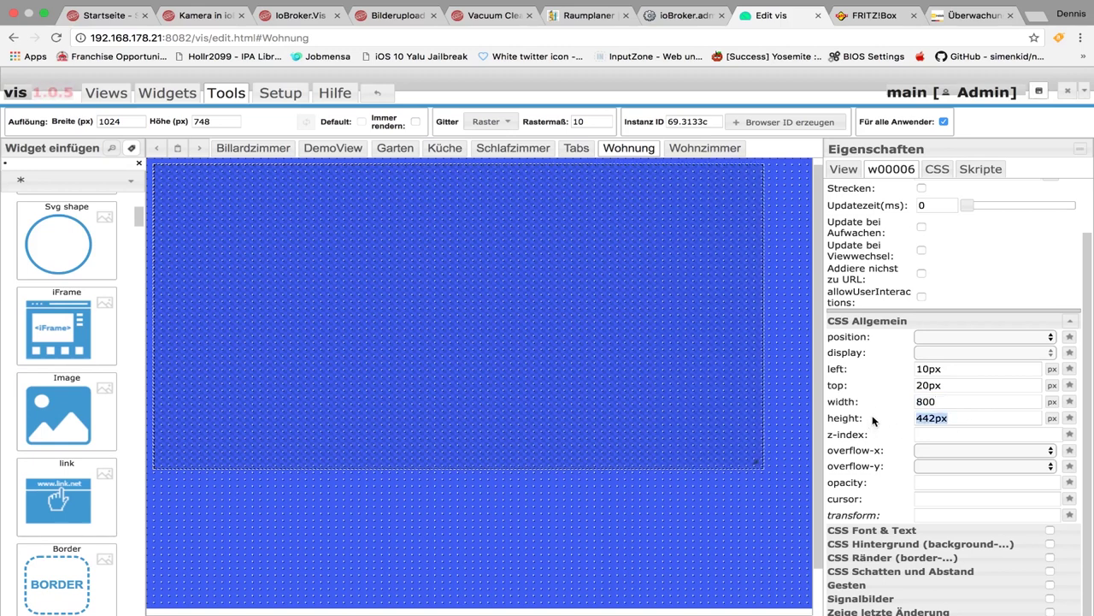
pyautogui.write('700')
pyautogui.press('BackSpace')
pyautogui.press('BackSpace')
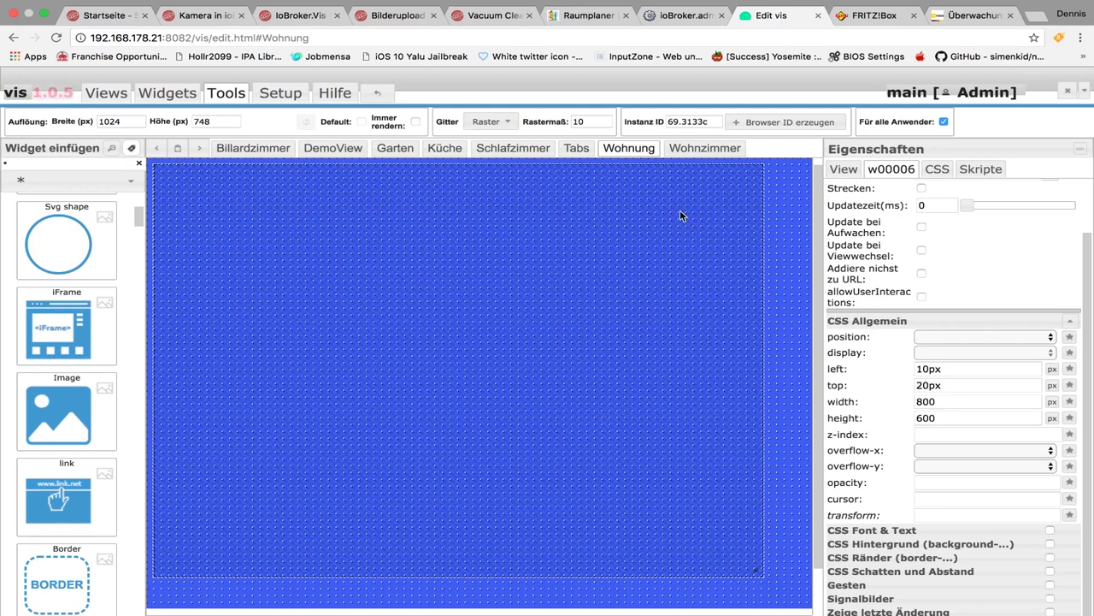
# Toggle the resolution and grid settings row, then bring up the project Setup menu.
pyautogui.click(236, 94)
pyautogui.click(236, 96)
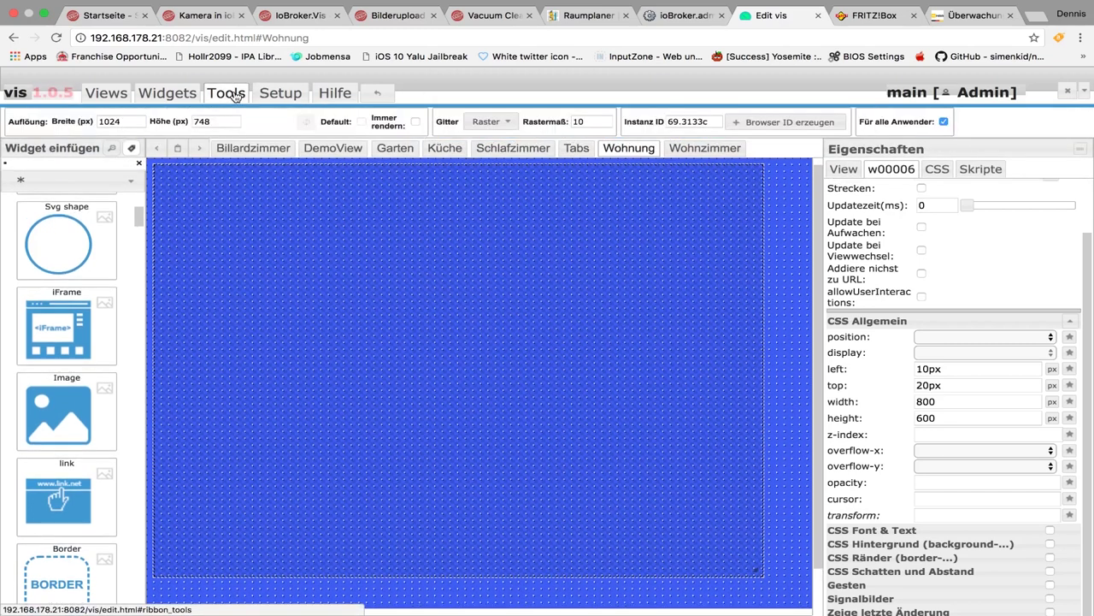
pyautogui.click(272, 95)
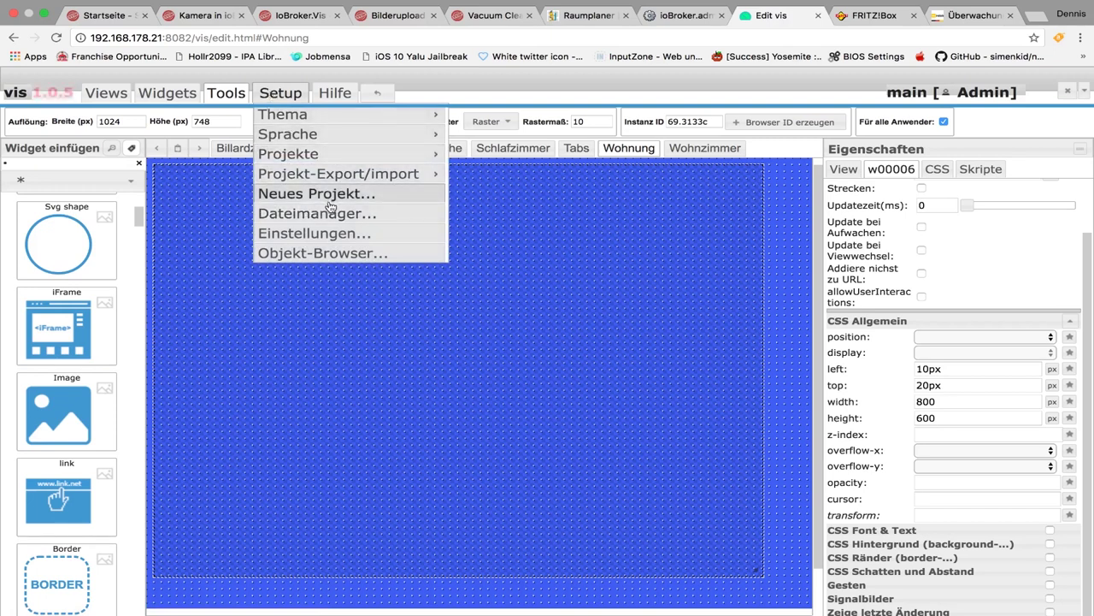
# Upload Wohnung_3d_Grundriss_VIS.jpg into /vis.0/main/img/ with the Dateimanager.
pyautogui.click(323, 216)
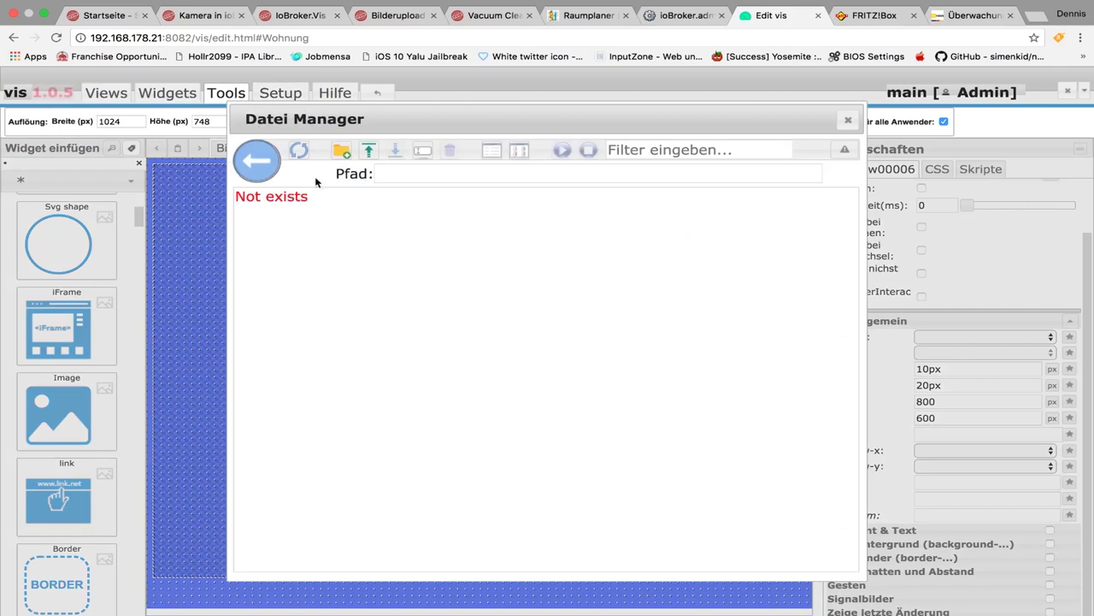
pyautogui.click(369, 152)
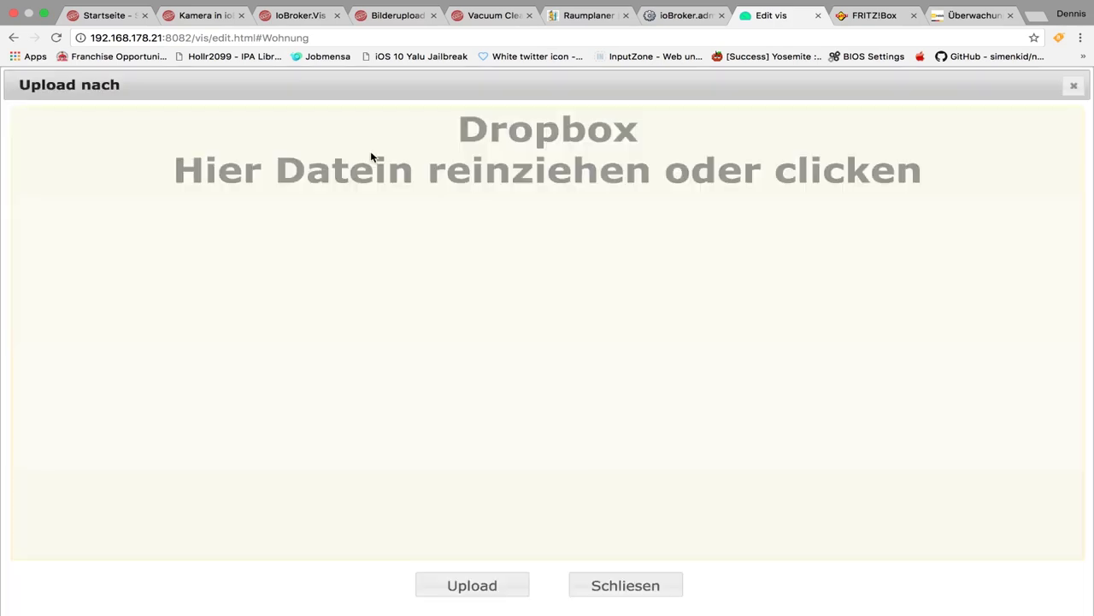
pyautogui.click(561, 170)
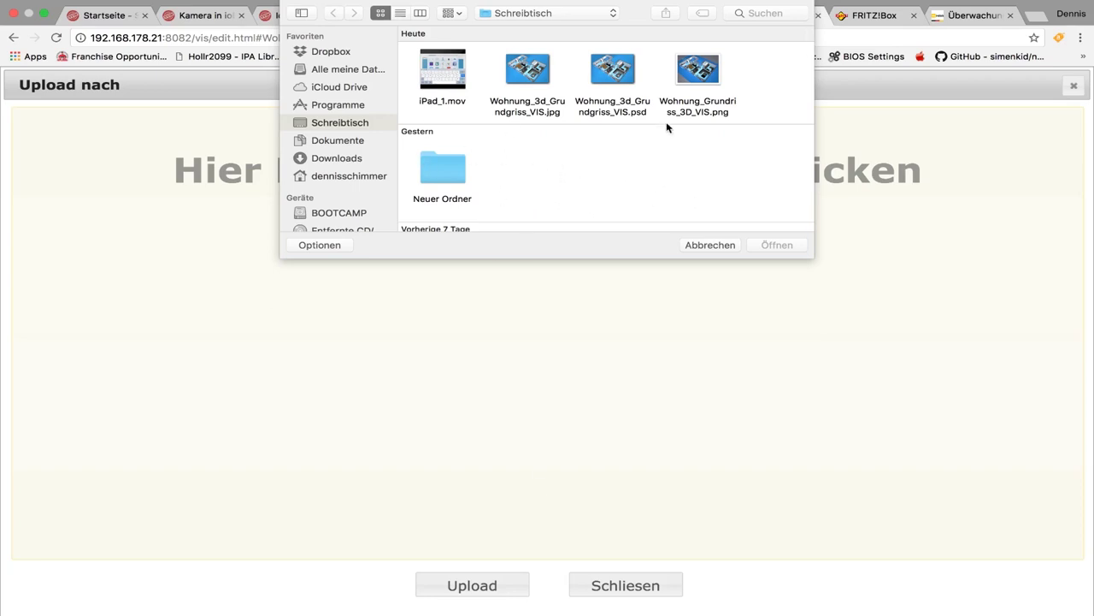
pyautogui.click(541, 74)
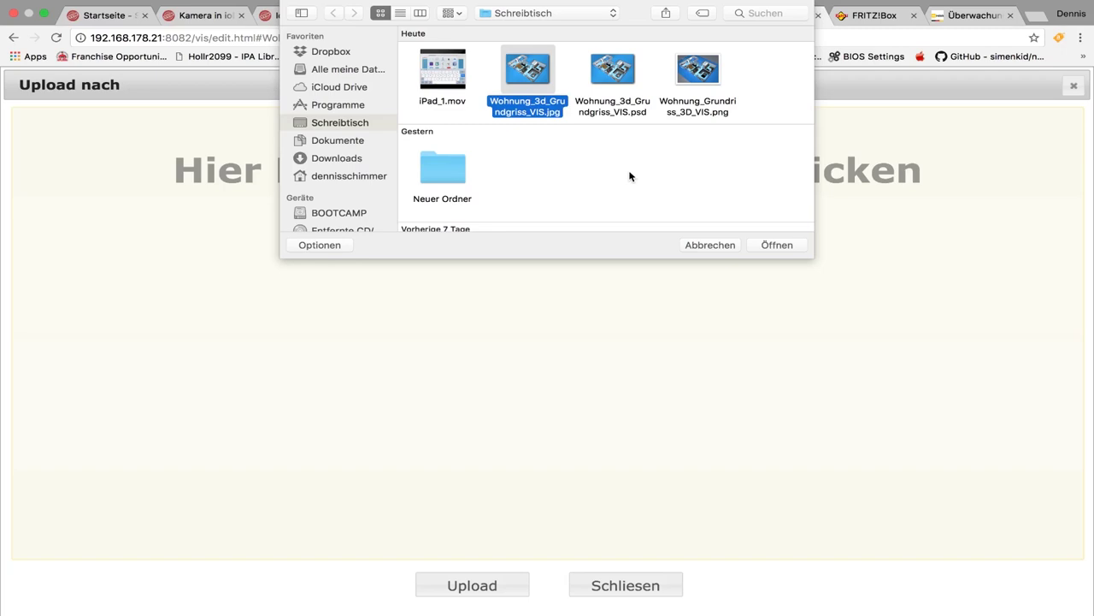
pyautogui.click(767, 244)
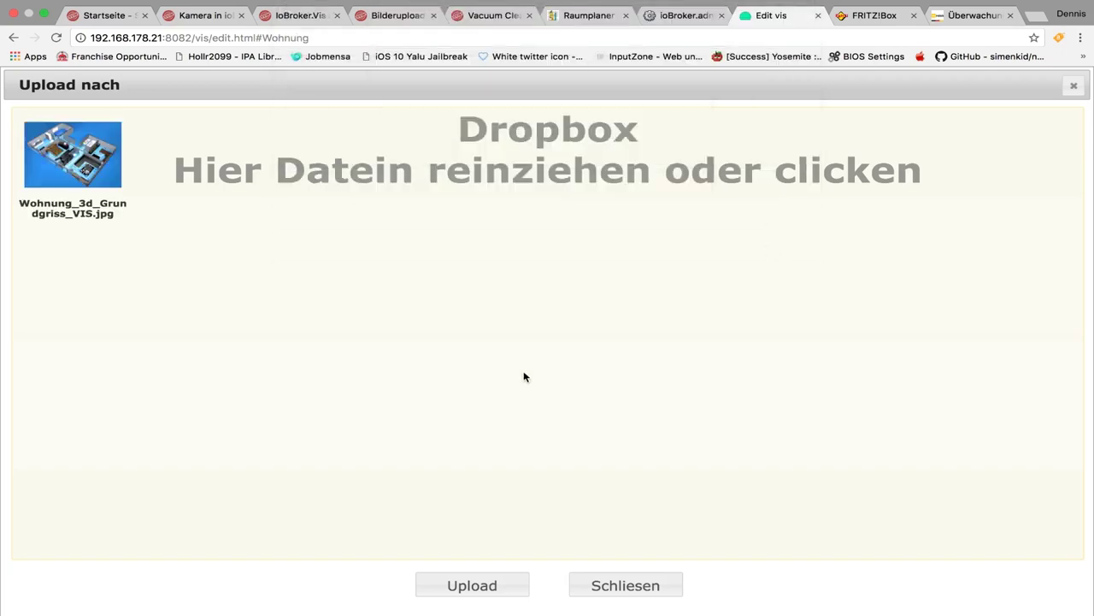
pyautogui.click(472, 585)
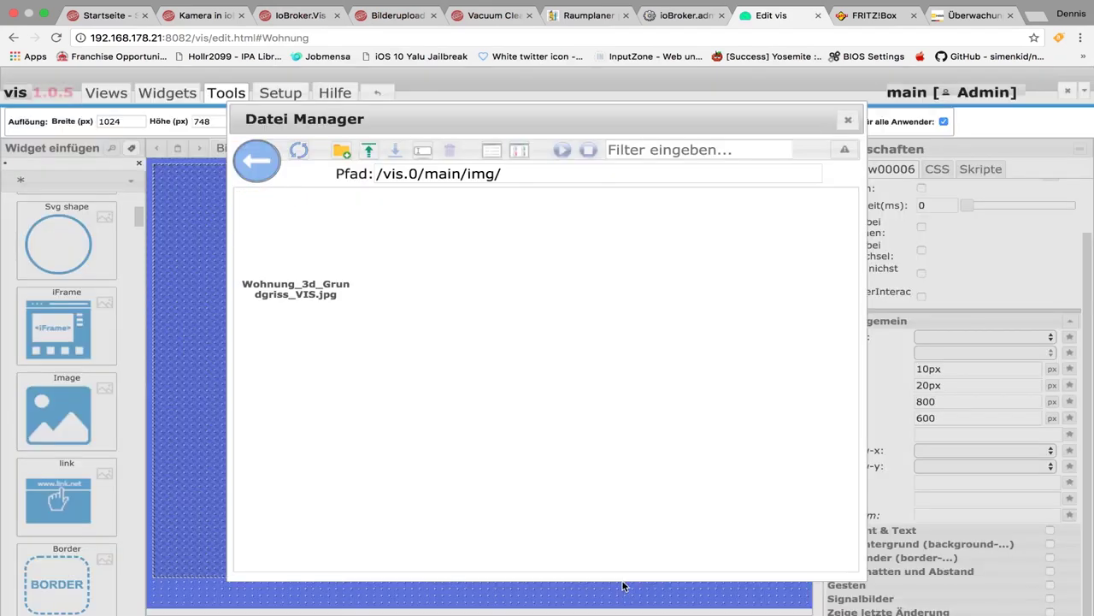
pyautogui.click(616, 585)
pyautogui.click(286, 247)
pyautogui.click(848, 120)
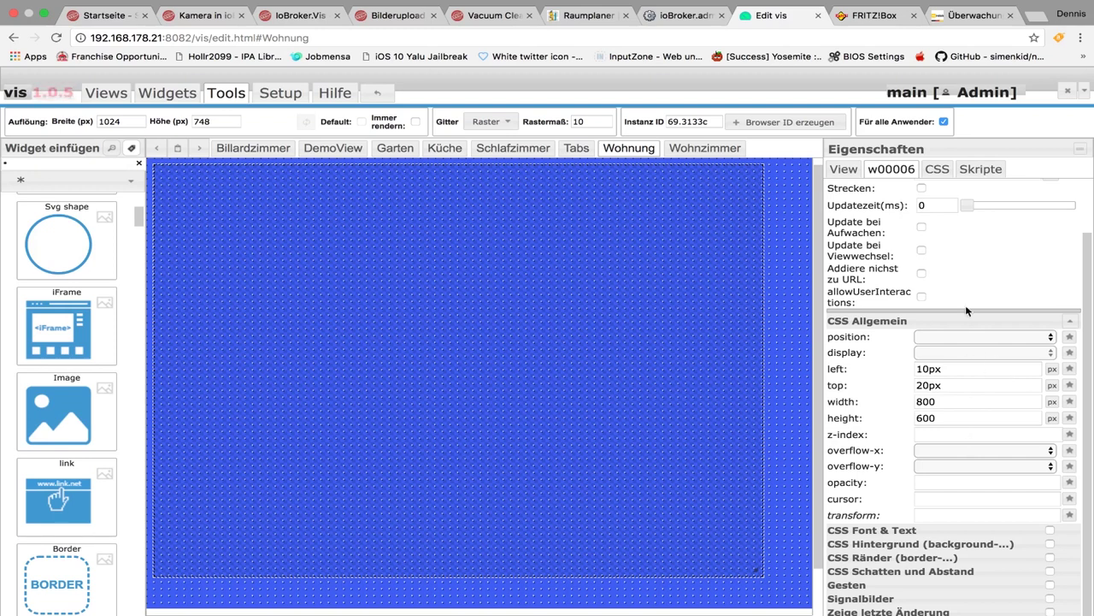
# Set the image widget's source to the uploaded Wohnung_3d_Grundriss_VIS.jpg floor plan.
pyautogui.click(847, 171)
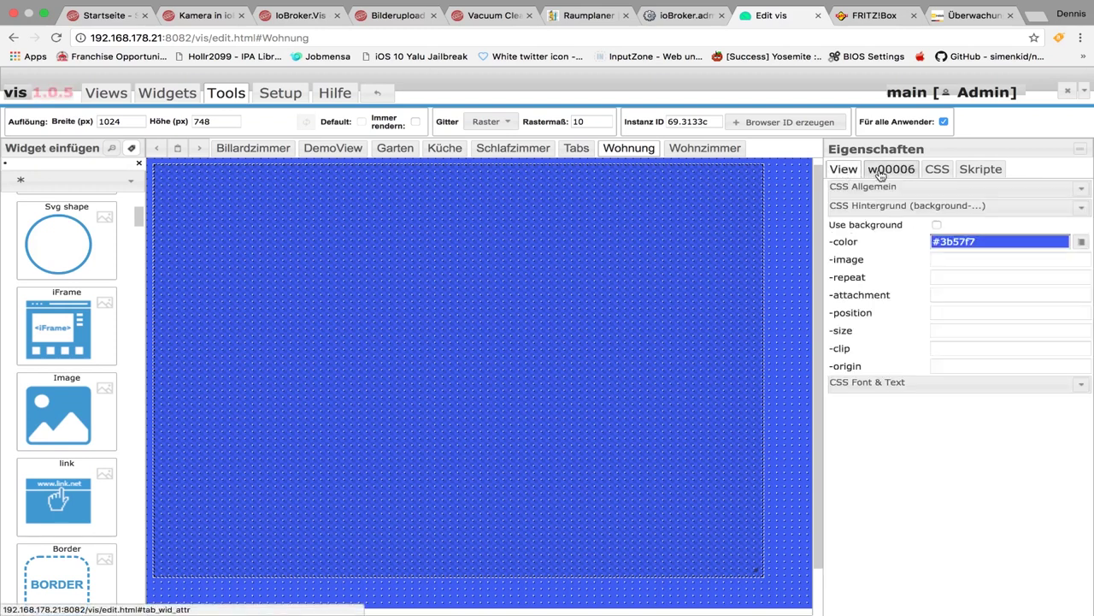
pyautogui.click(881, 171)
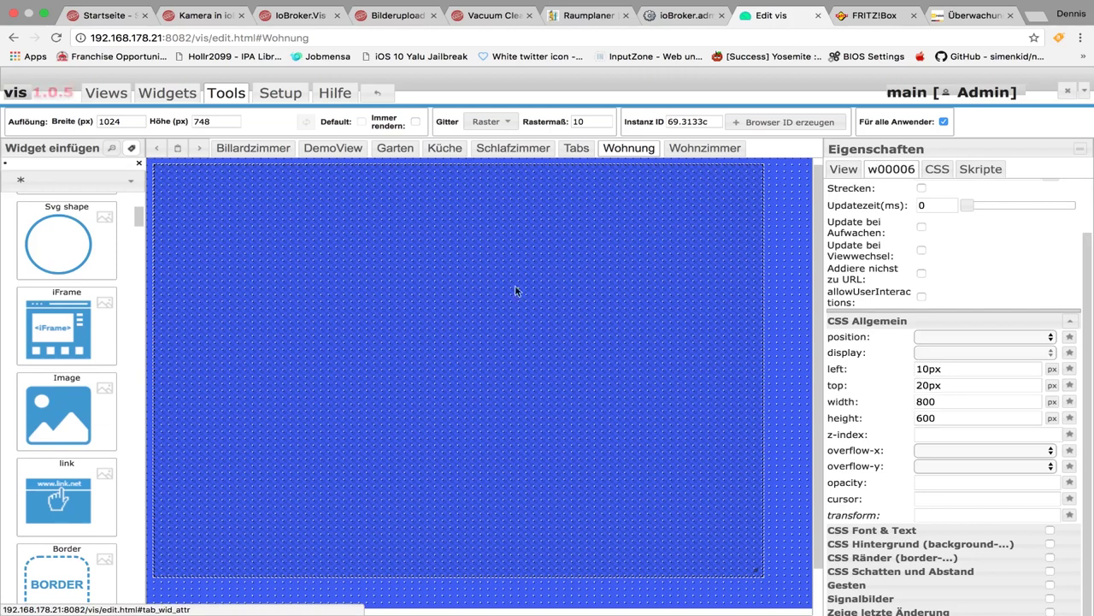
pyautogui.scroll(3, 963, 227)
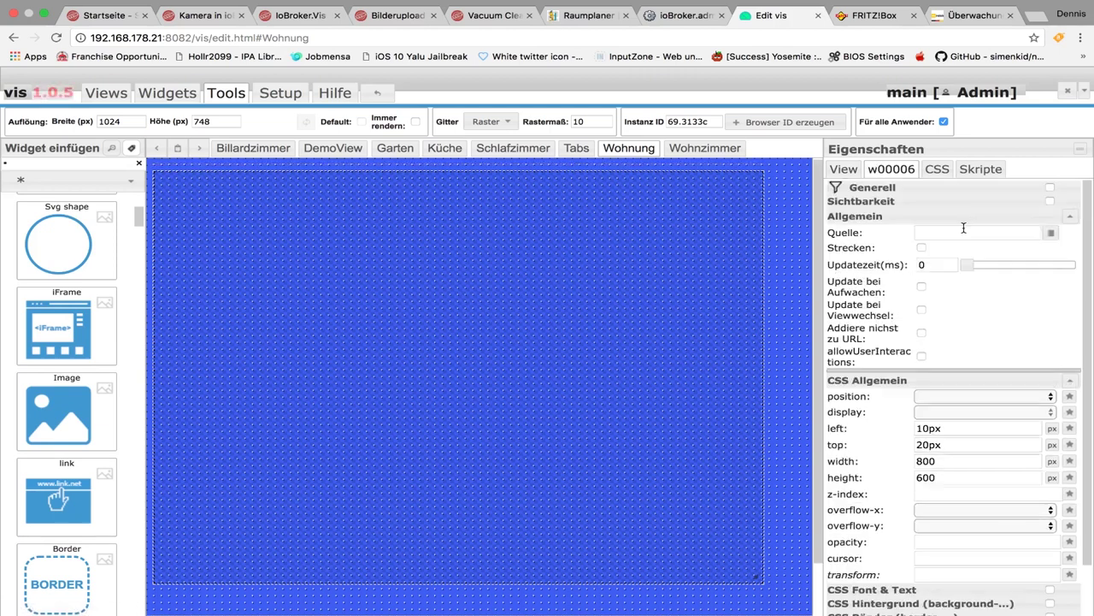
pyautogui.click(1052, 234)
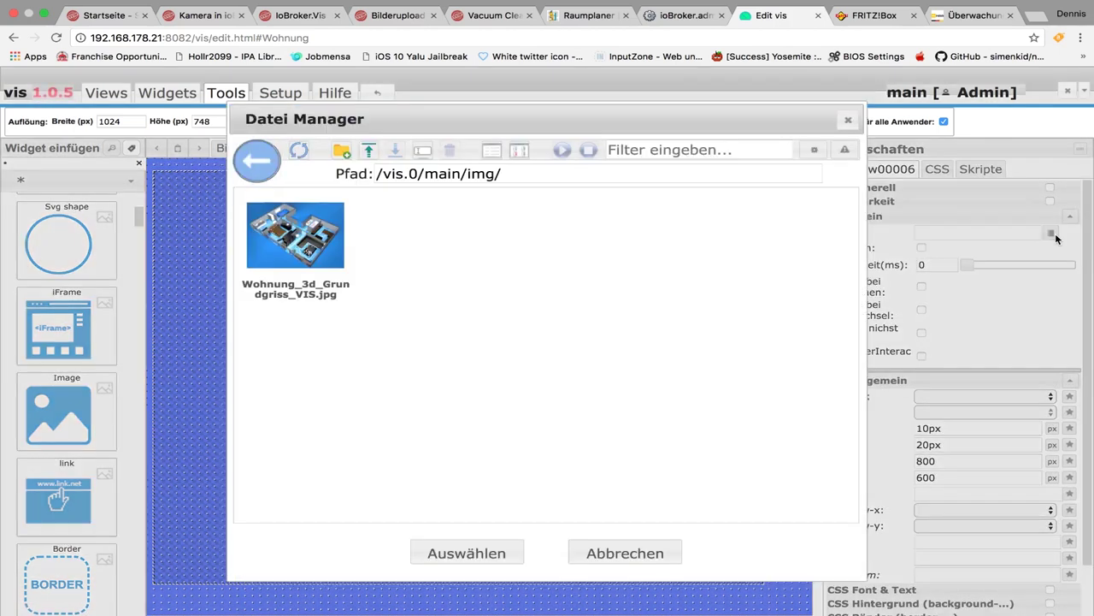
pyautogui.click(289, 229)
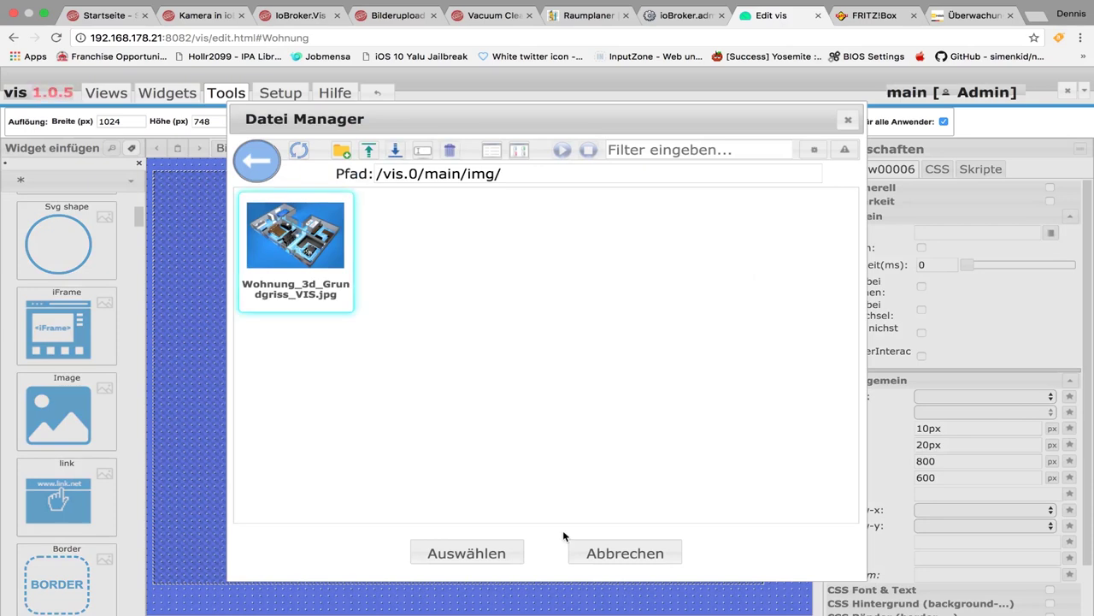
pyautogui.click(500, 557)
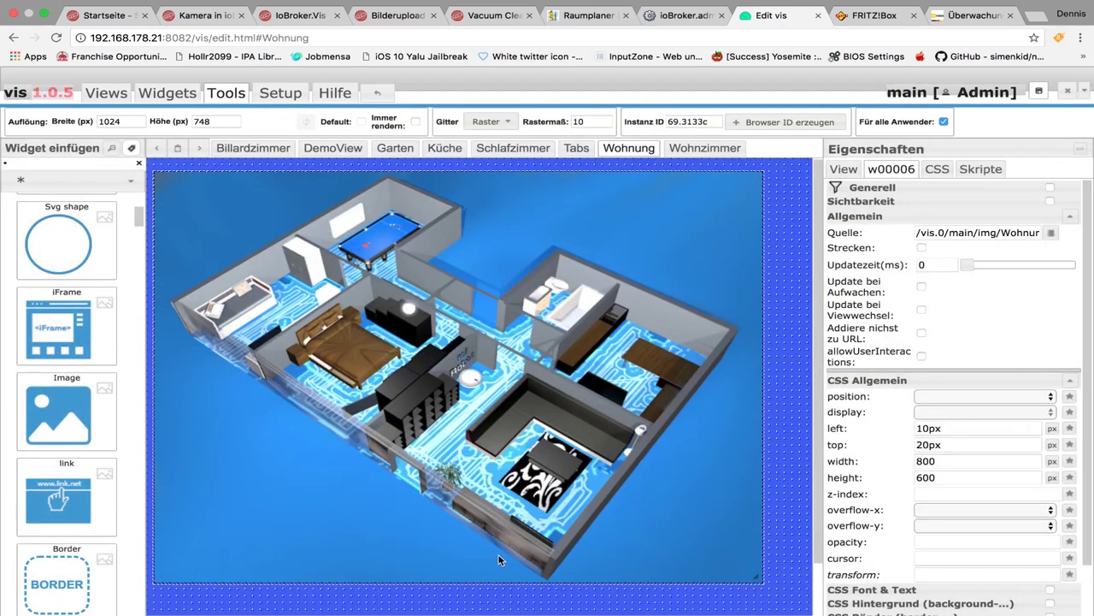
pyautogui.click(793, 336)
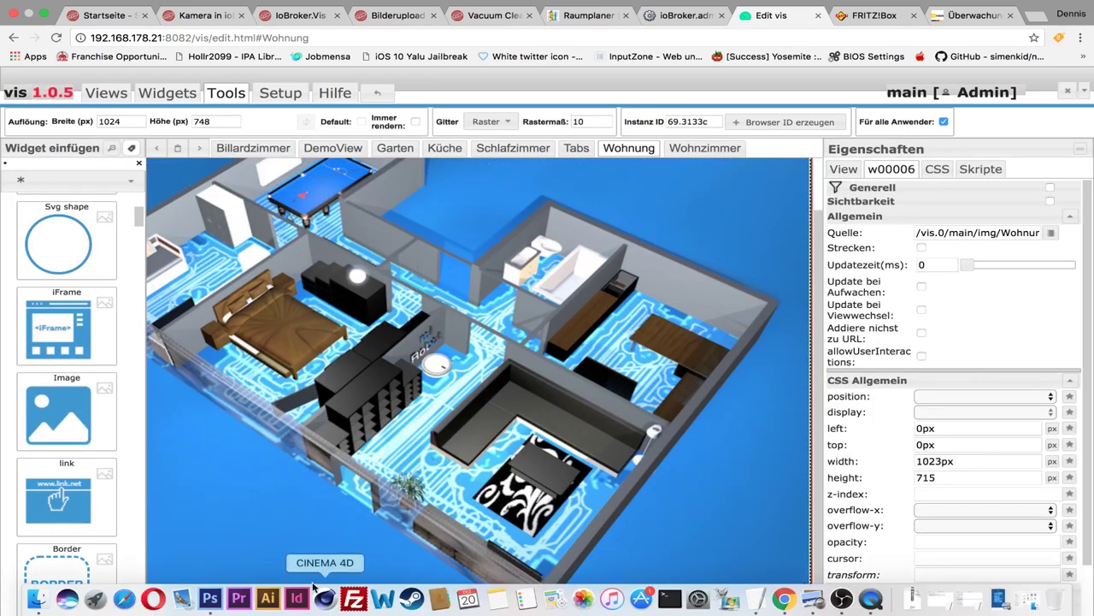
# In Photoshop, dismiss the colour picker and start a new document via Datei > Neu.
pyautogui.click(209, 600)
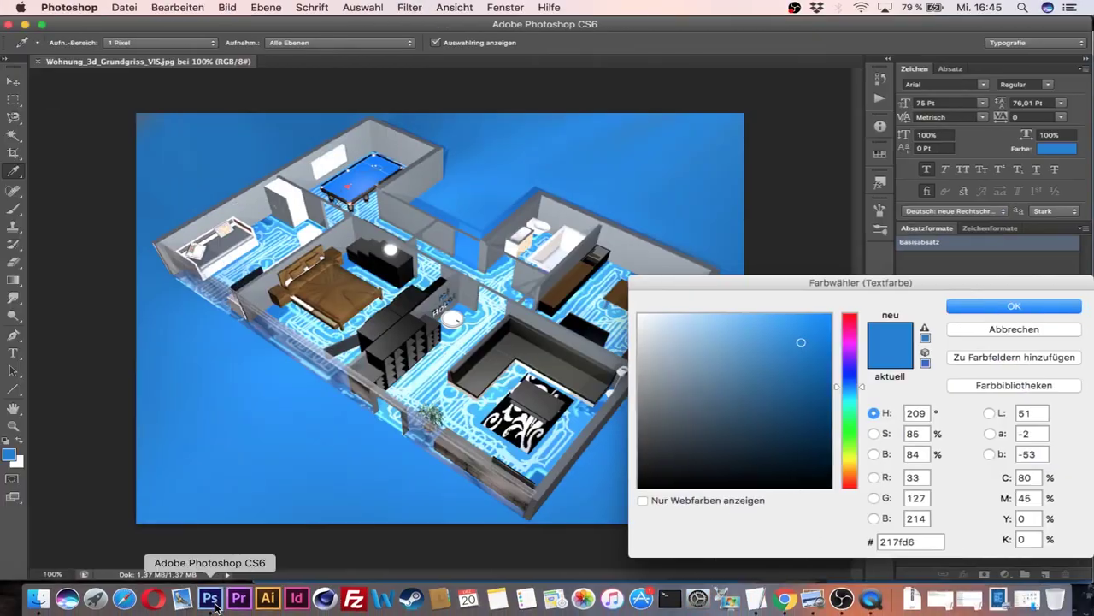
pyautogui.click(1016, 333)
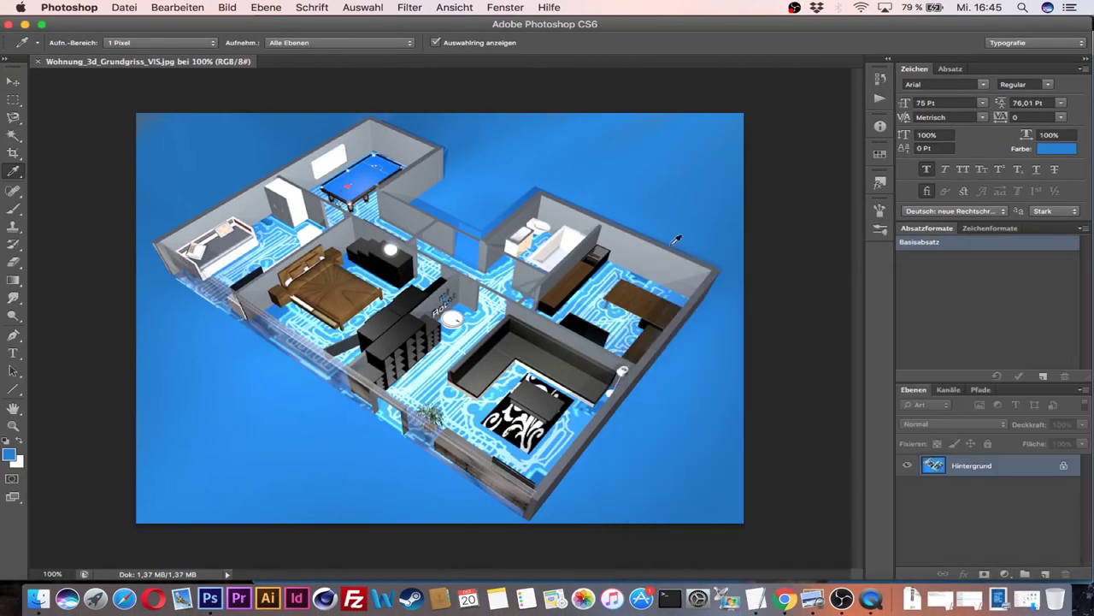
pyautogui.click(120, 7)
pyautogui.click(146, 24)
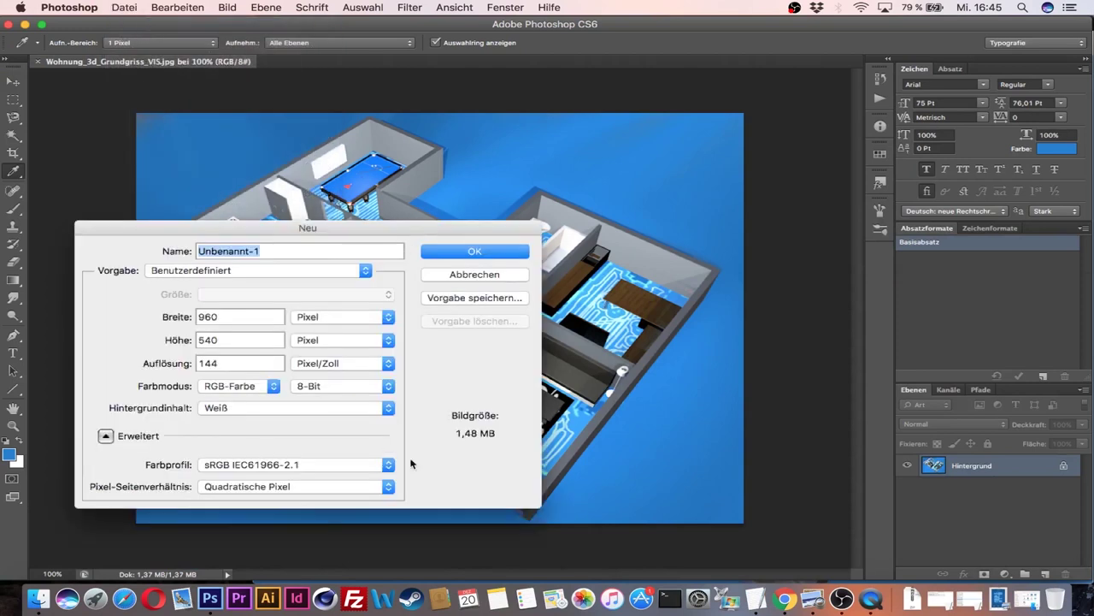
pyautogui.click(784, 600)
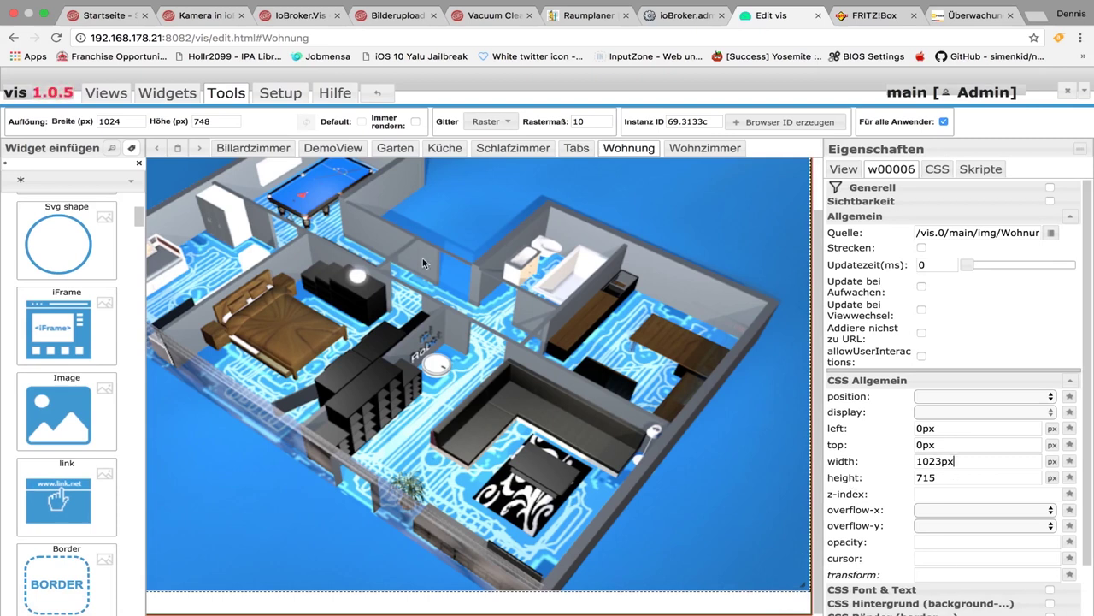
pyautogui.moveTo(640, 598)
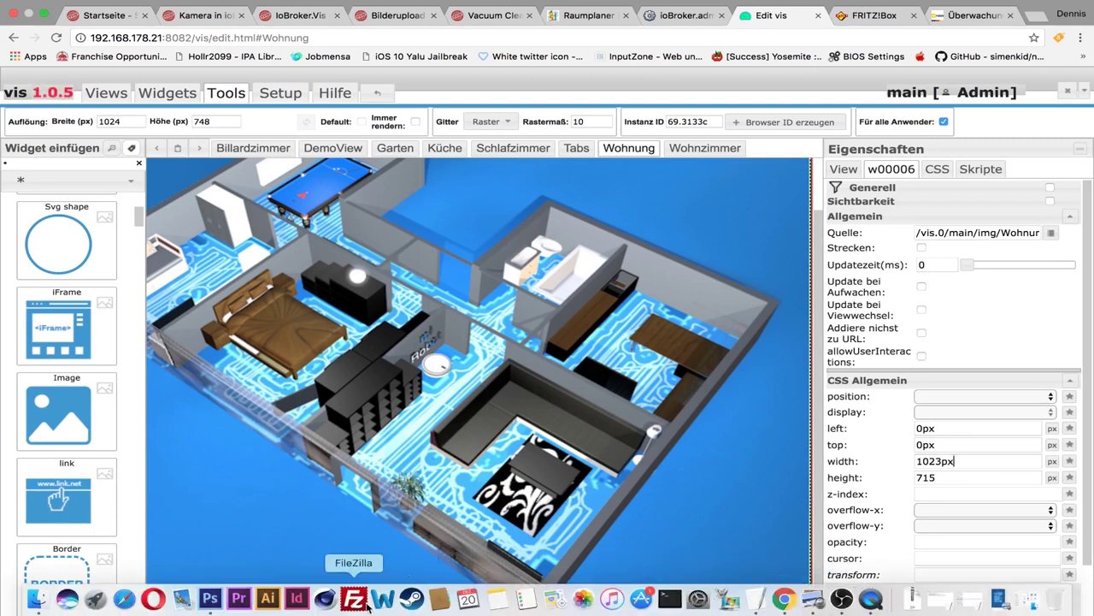
pyautogui.click(210, 599)
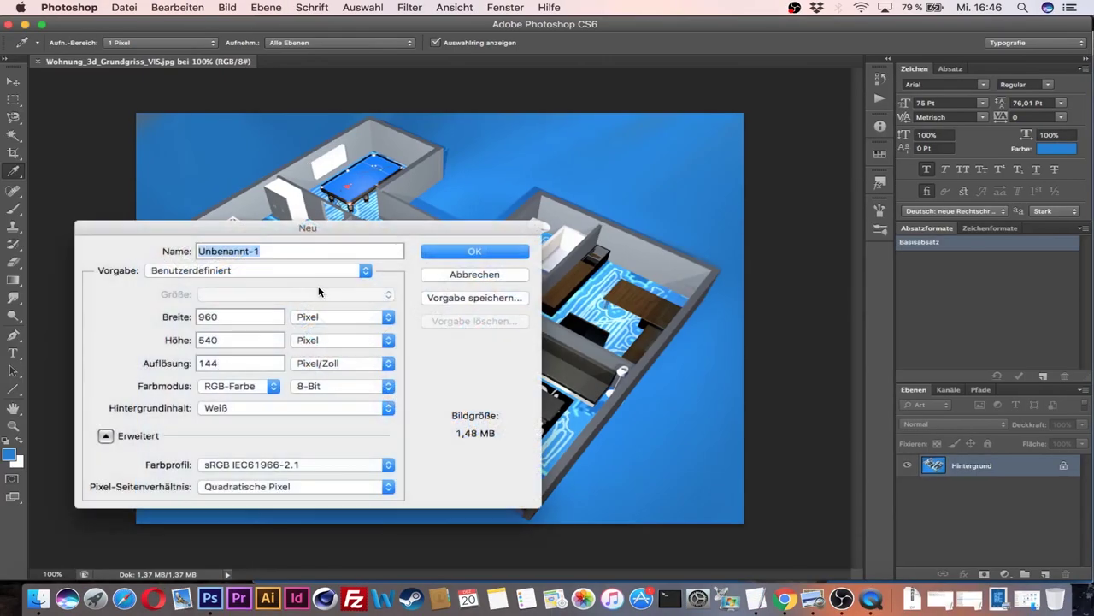
# Create the new document at 1023 × 715 pixels and 300 ppi.
pyautogui.press('Tab')
pyautogui.write('1023')
pyautogui.press('Tab')
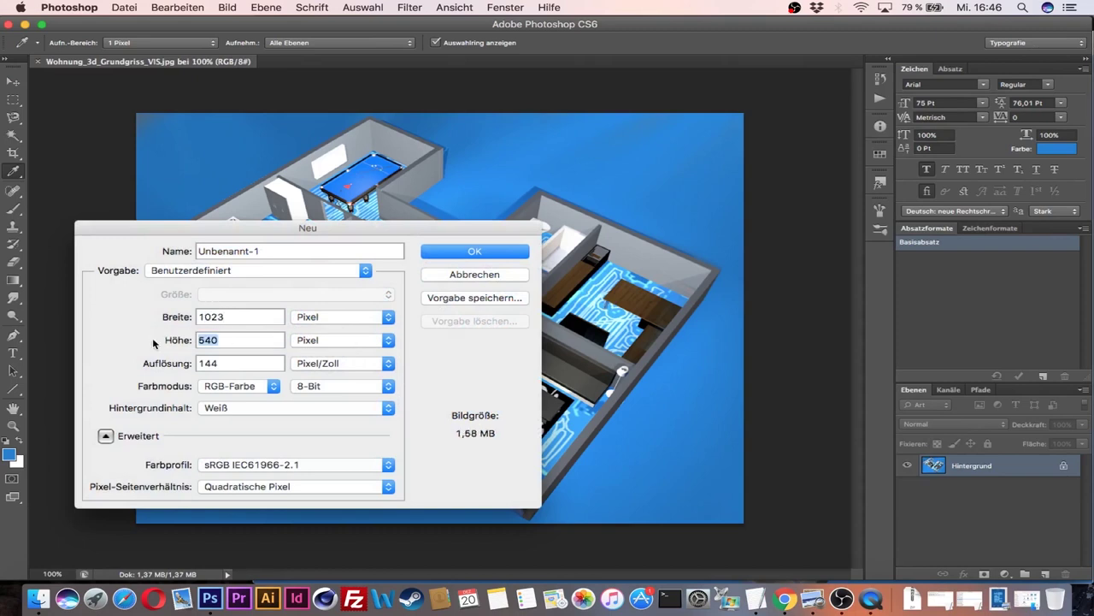
pyautogui.write('715')
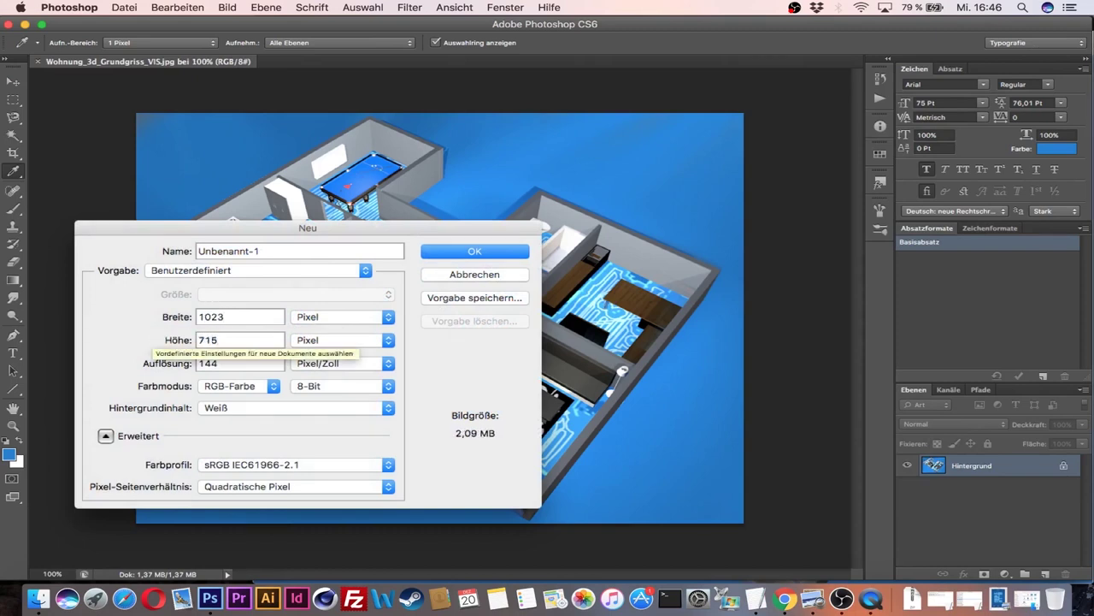
pyautogui.press('Tab')
pyautogui.write('300')
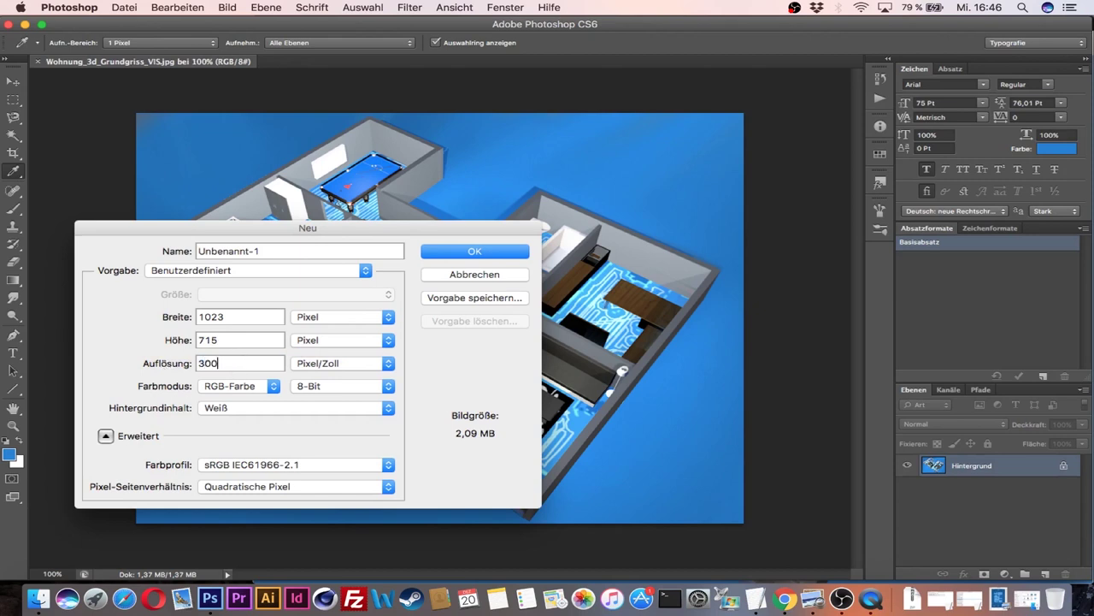
pyautogui.click(470, 253)
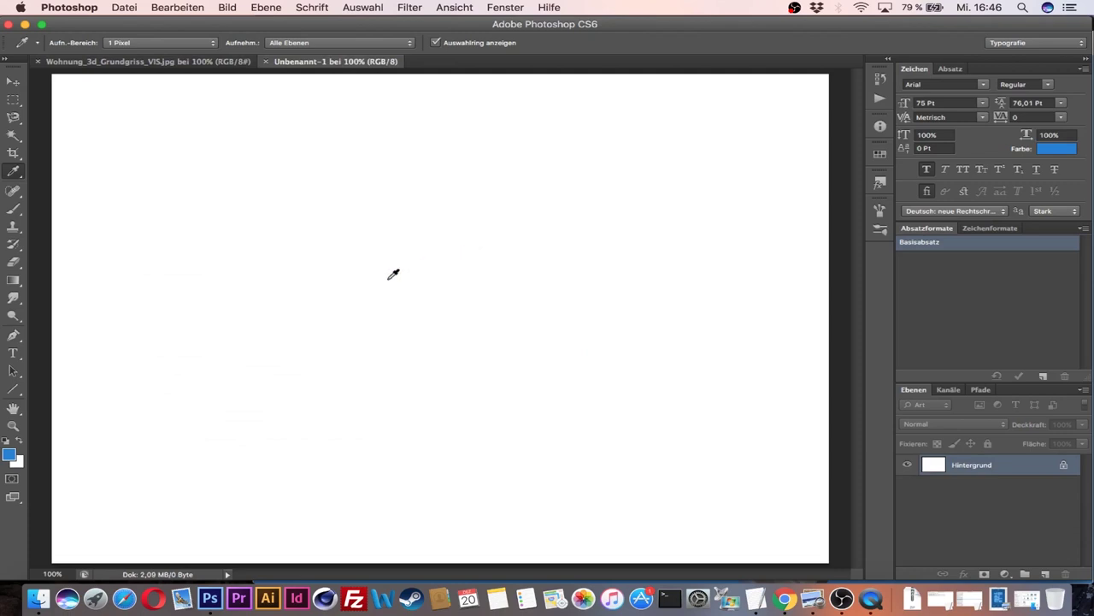
# Fit the canvas in the window and convert the Hintergrund layer into Ebene 0.
pyautogui.press('super+0')
pyautogui.rightClick(988, 469)
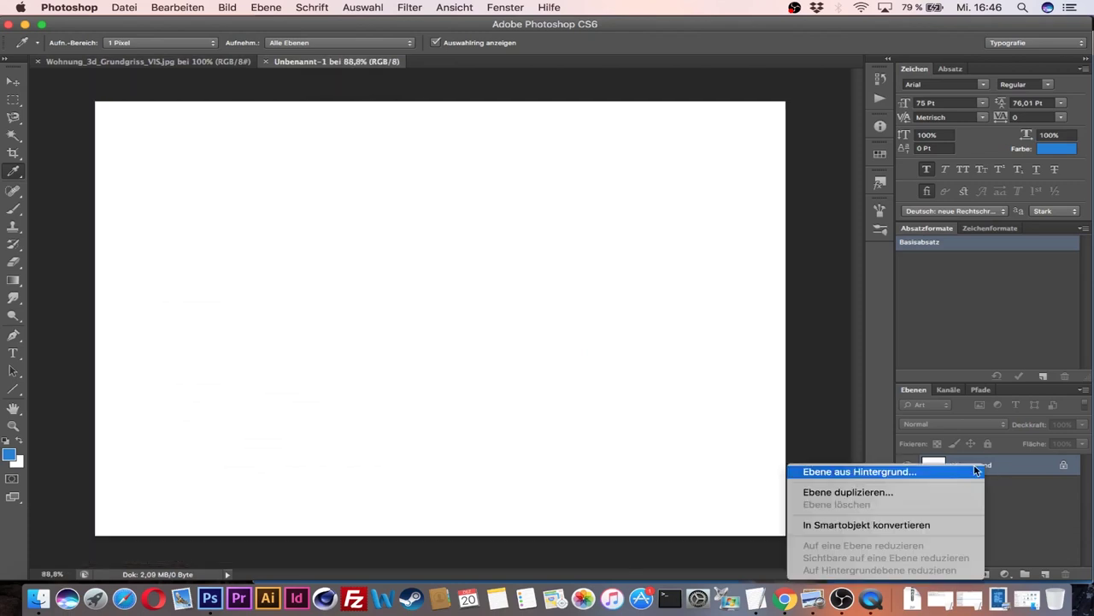
pyautogui.click(976, 469)
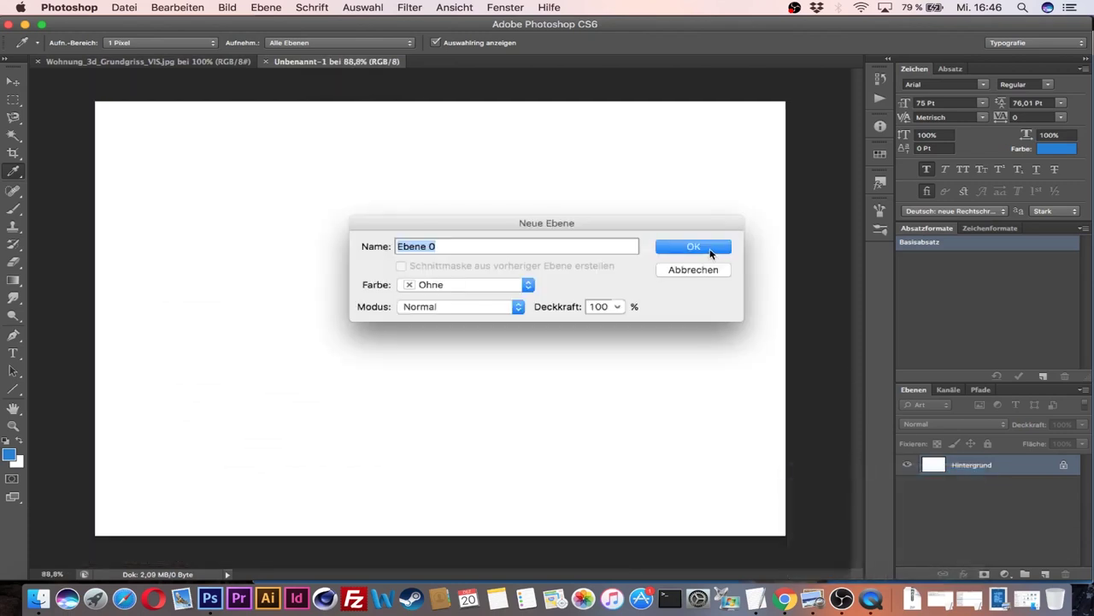
pyautogui.click(712, 249)
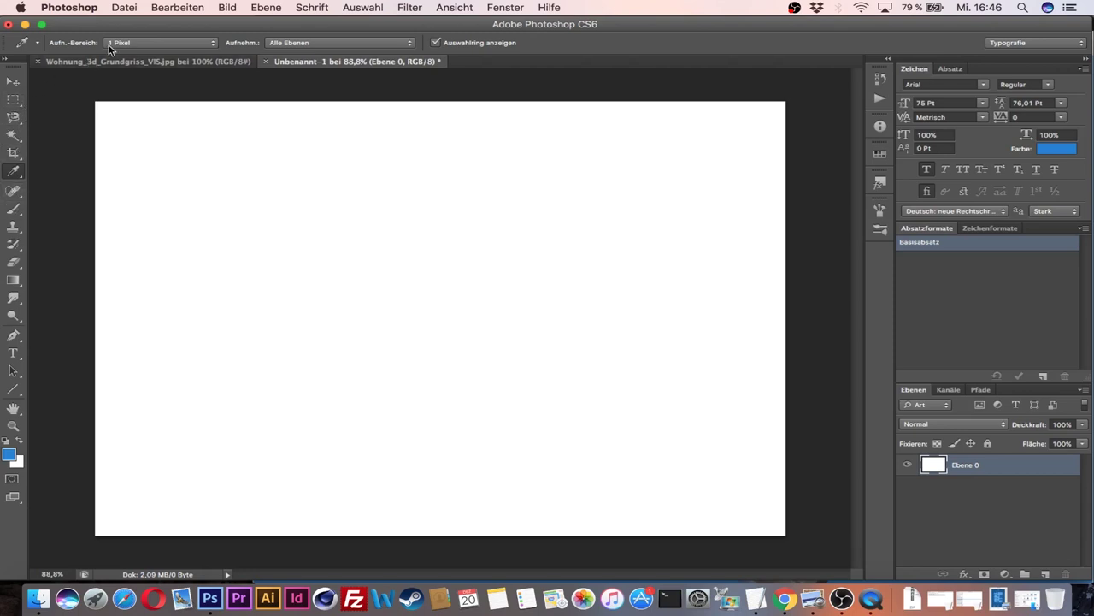
# Place Wohnung_3d_Grundgriss_VIS.jpg, scaled down to about 22.95%, at the canvas's top-left corner.
pyautogui.click(129, 9)
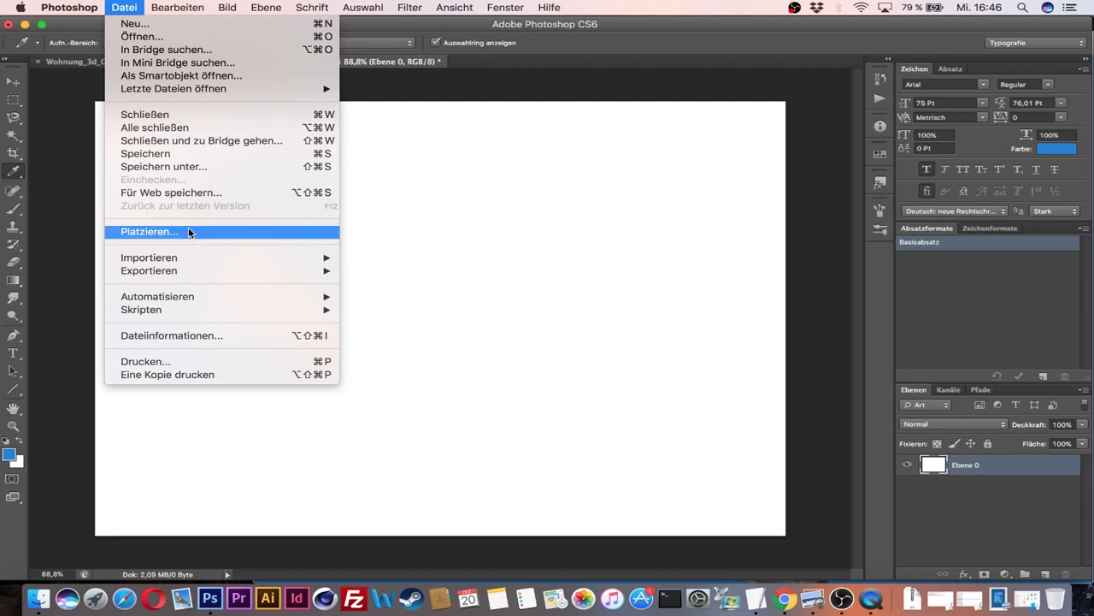
pyautogui.click(189, 231)
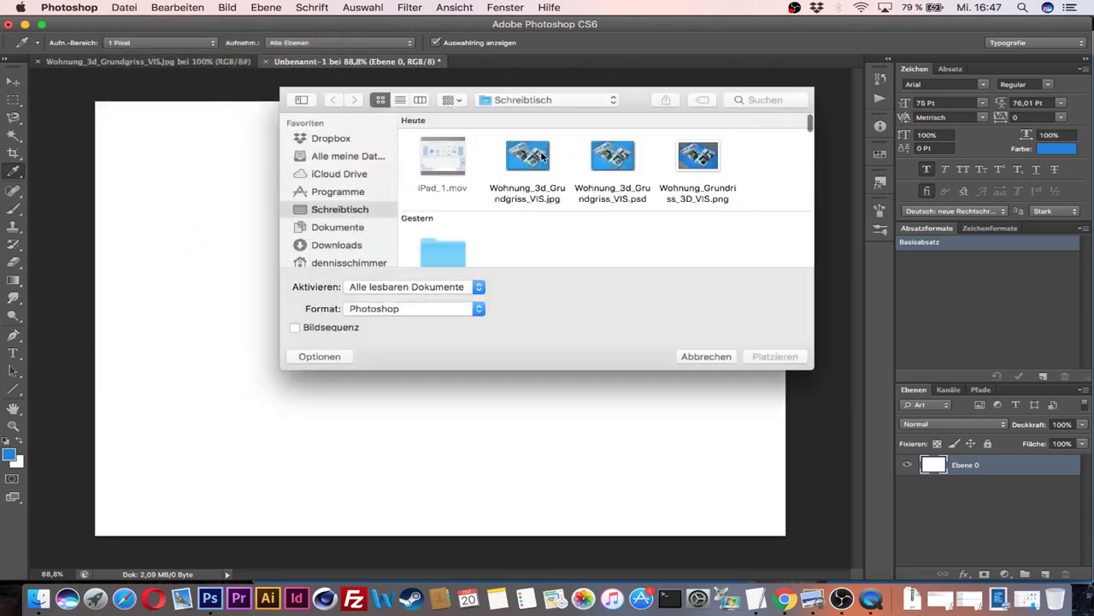
pyautogui.click(532, 157)
pyautogui.click(773, 356)
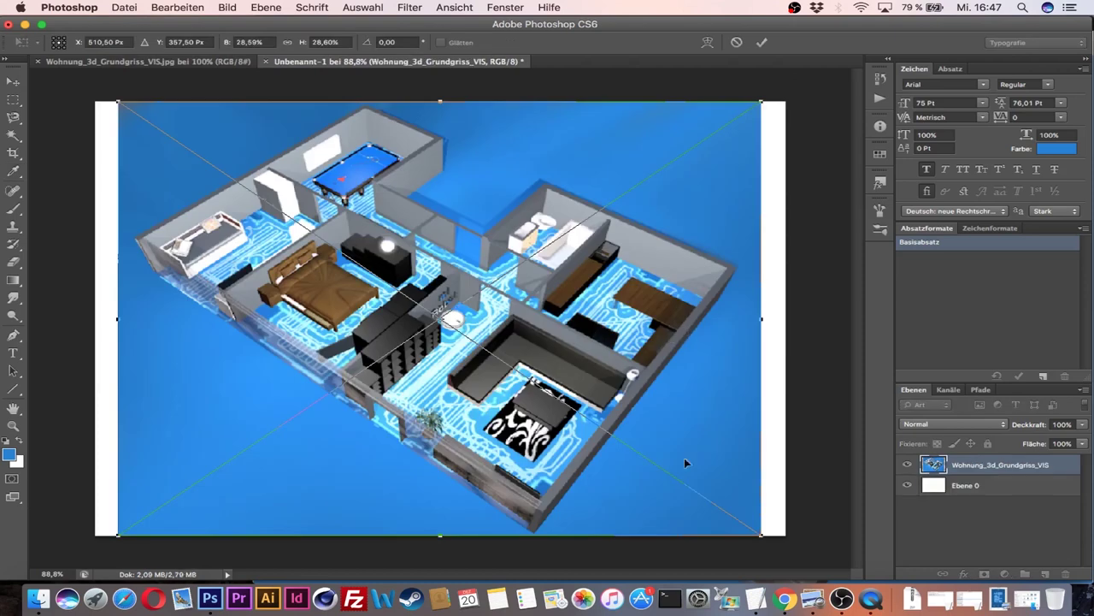
pyautogui.moveTo(760, 534)
pyautogui.mouseDown()
pyautogui.moveTo(559, 424)
pyautogui.moveTo(633, 449)
pyautogui.mouseUp()
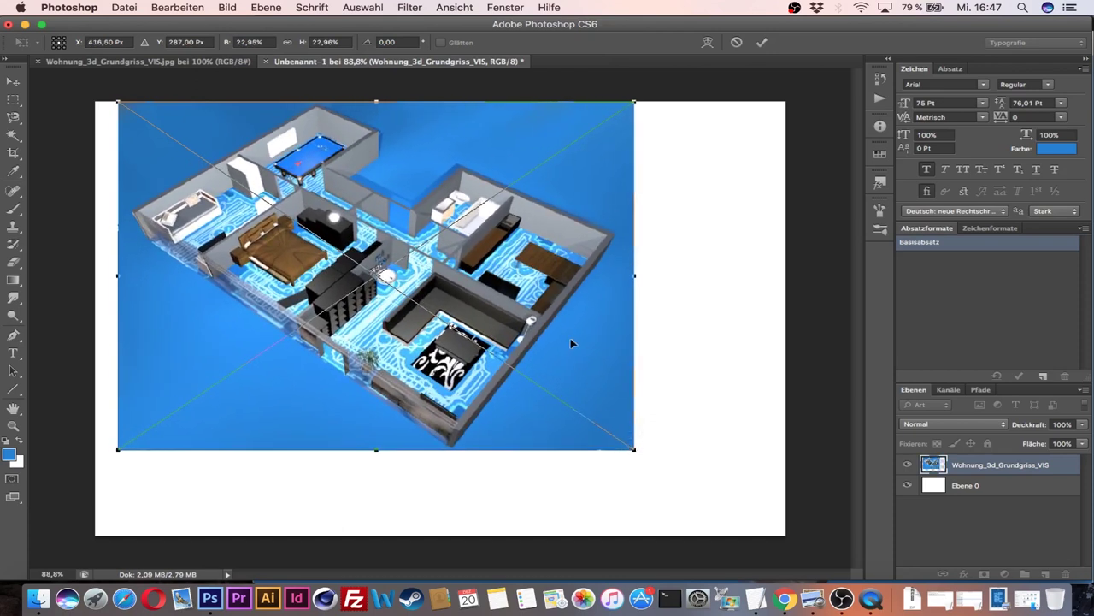
pyautogui.moveTo(572, 343); pyautogui.dragTo(553, 345)
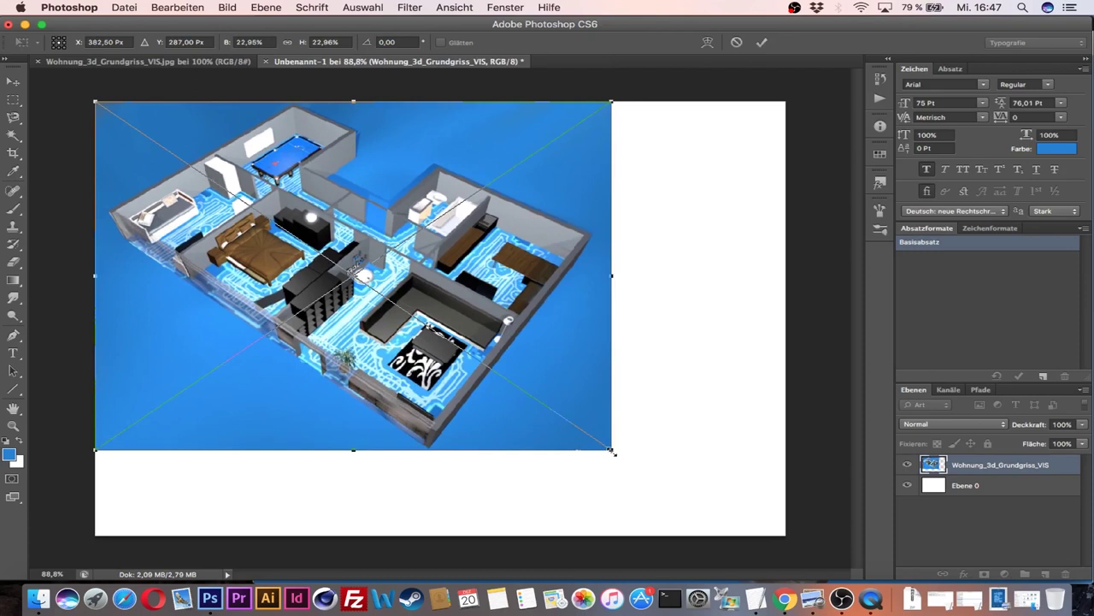
pyautogui.press('i')
pyautogui.press('Return')
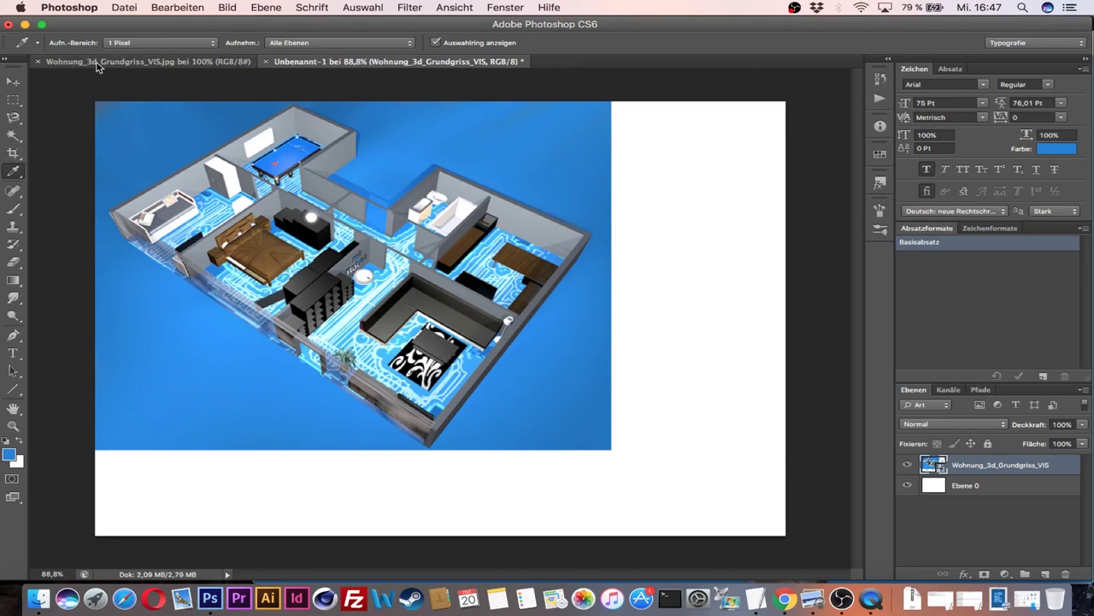
# Turn on the rulers from the Ansicht menu.
pyautogui.click(363, 8)
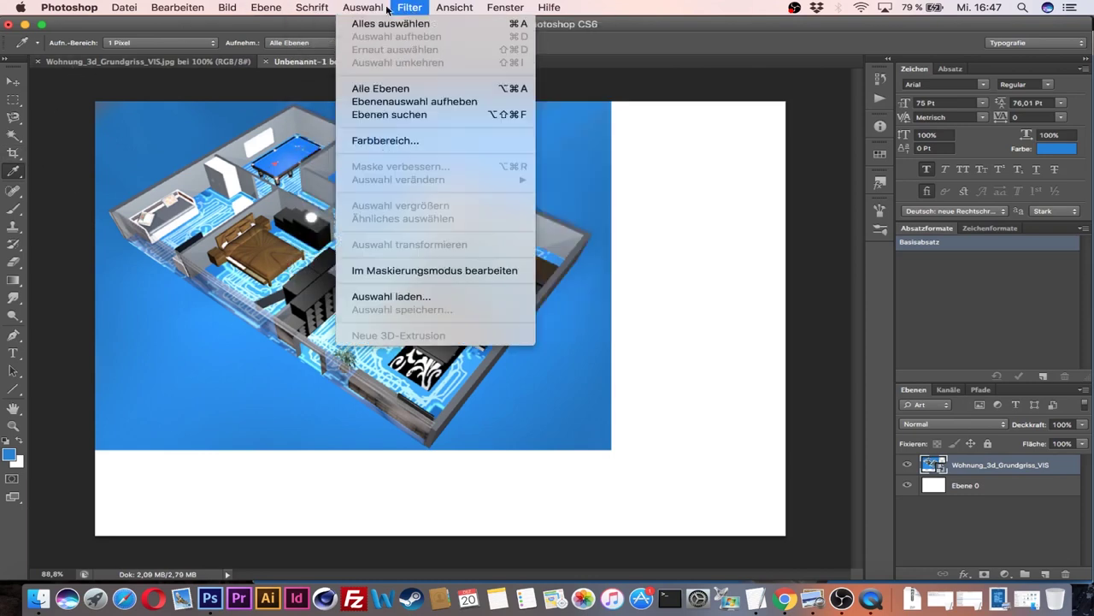
pyautogui.moveTo(454, 7)
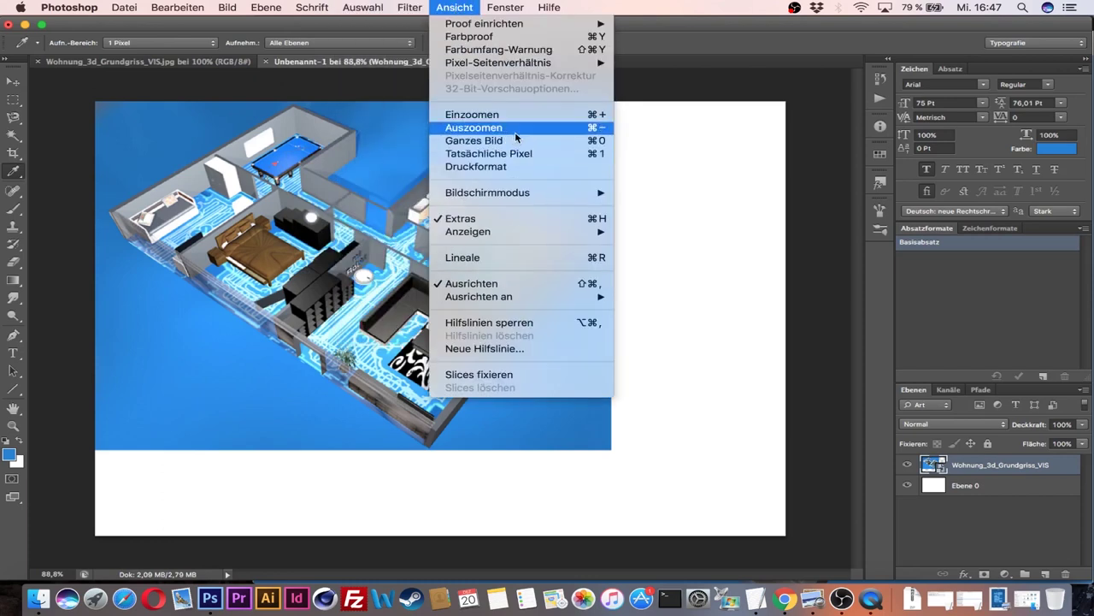
pyautogui.moveTo(494, 200)
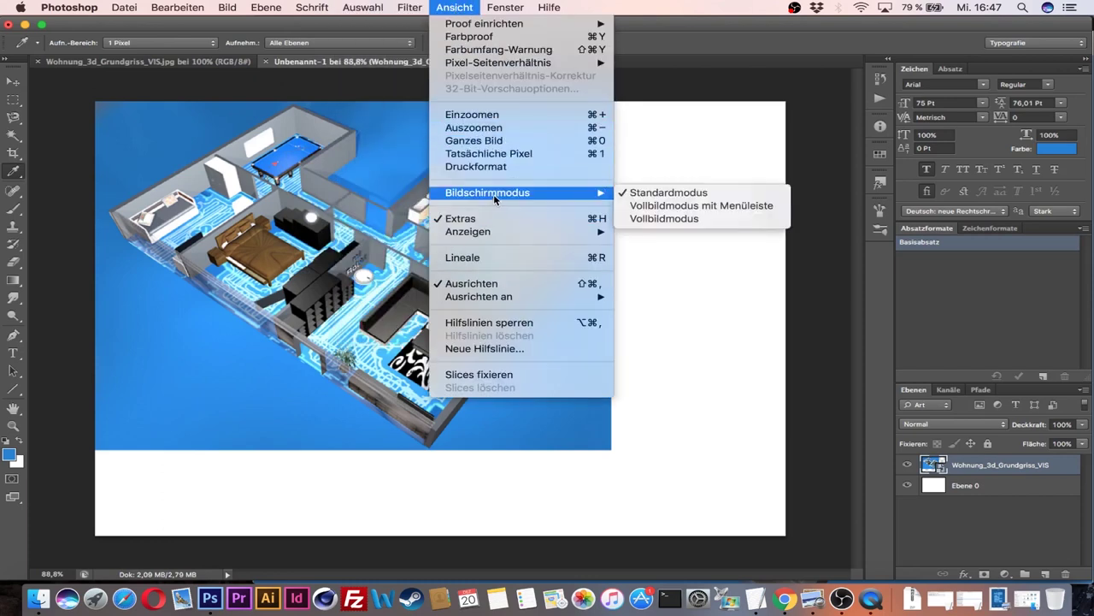
pyautogui.click(488, 260)
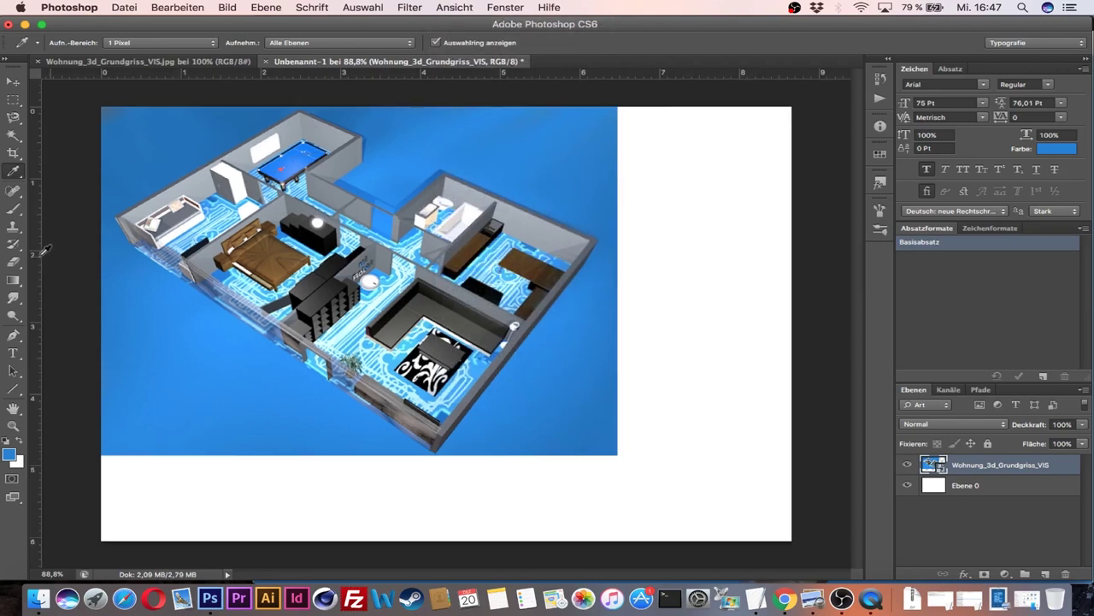
# Add vertical guides at the floor plan's left edge and right edge (6,48 cm).
pyautogui.moveTo(33, 257); pyautogui.dragTo(99, 257)
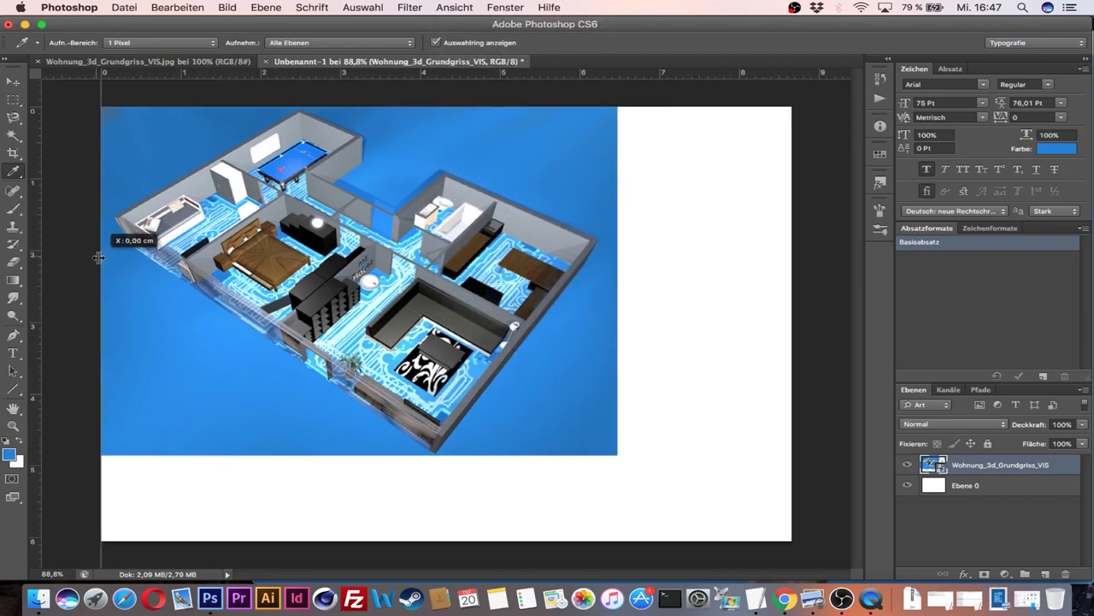
pyautogui.moveTo(100, 257); pyautogui.dragTo(617, 268)
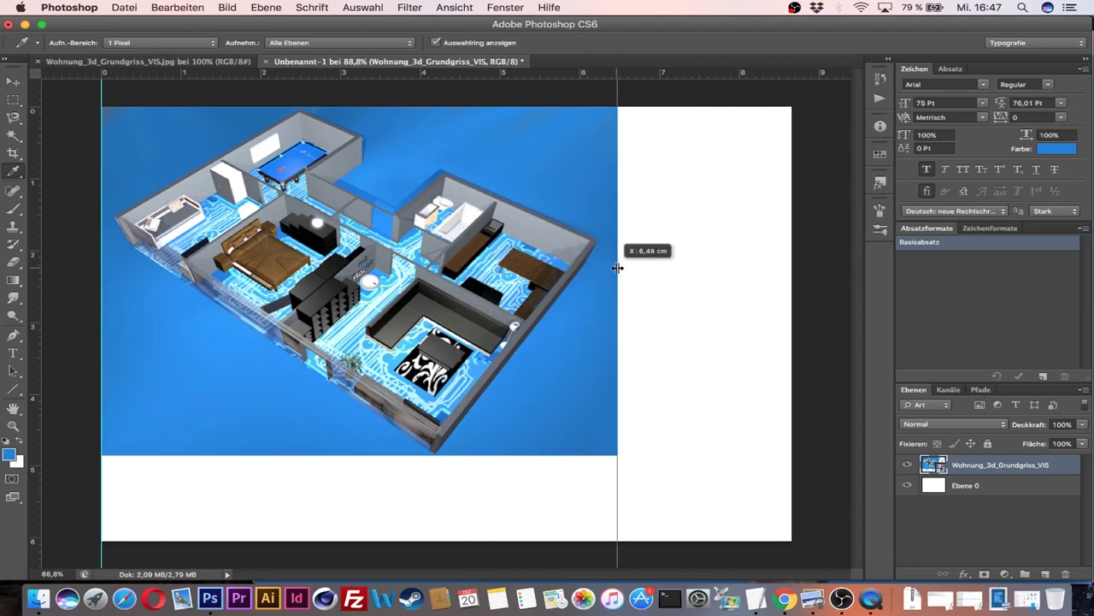
pyautogui.moveTo(617, 267); pyautogui.dragTo(618, 267)
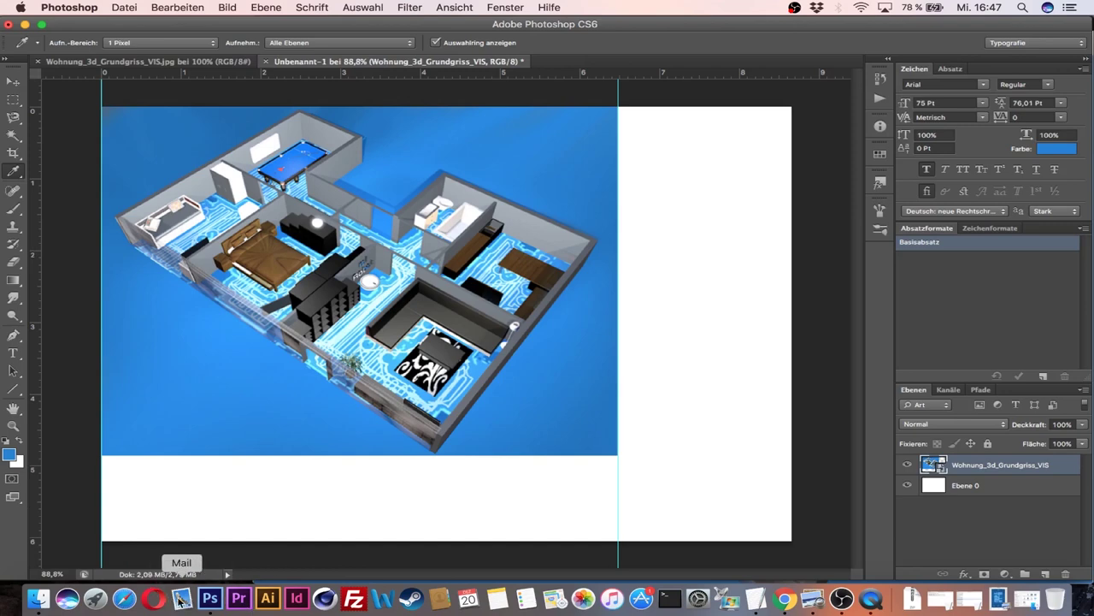
pyautogui.click(96, 600)
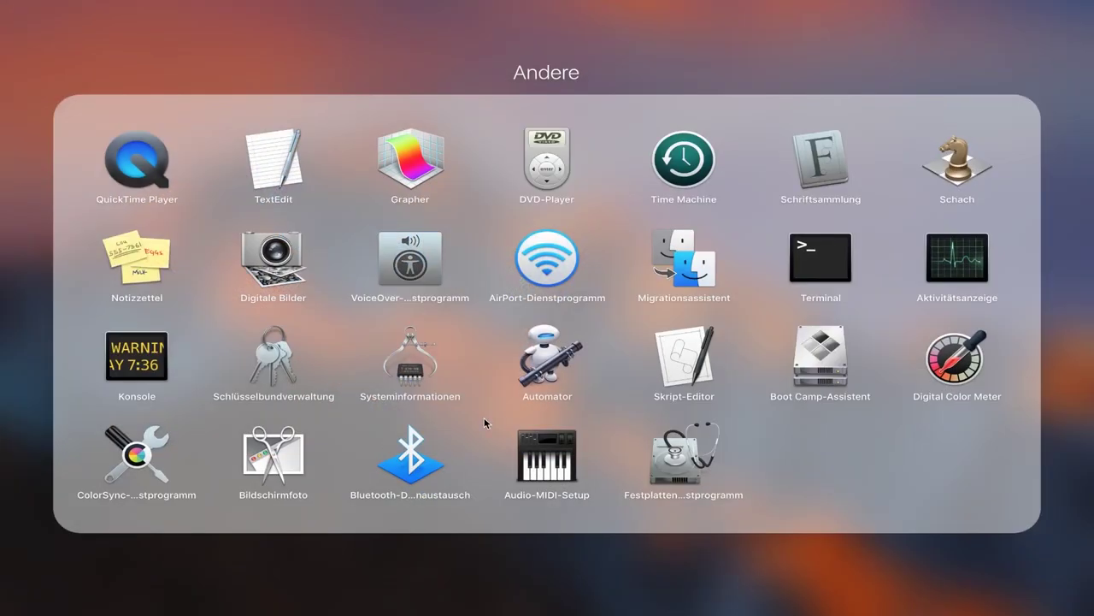
# In Calculator, divide the 6,48 cm image width by 3 to get 2,16.
pyautogui.click(704, 557)
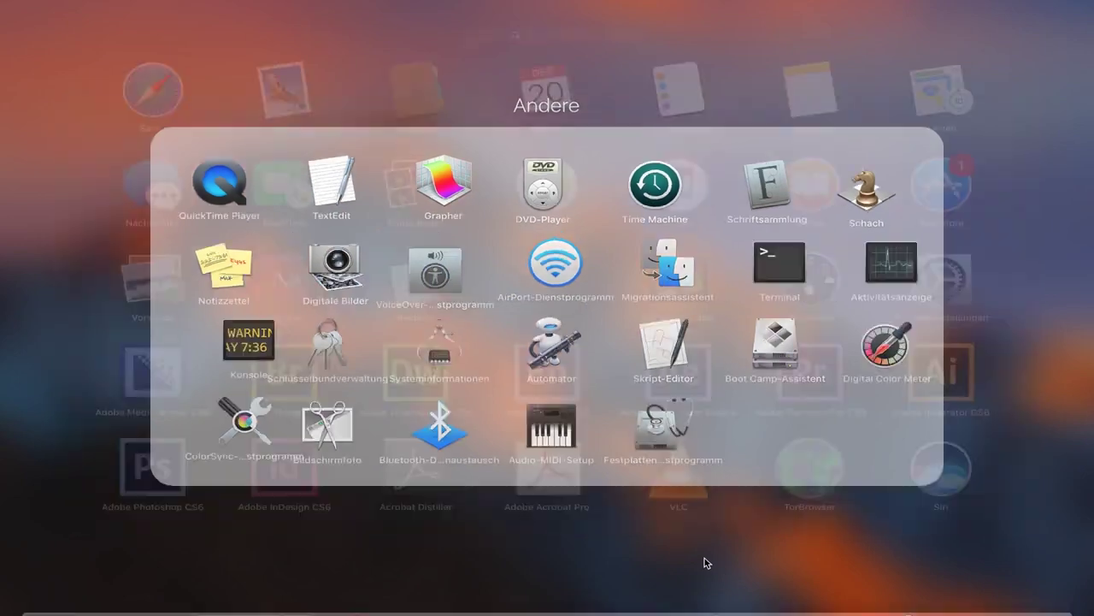
pyautogui.hscroll(5, 587, 433)
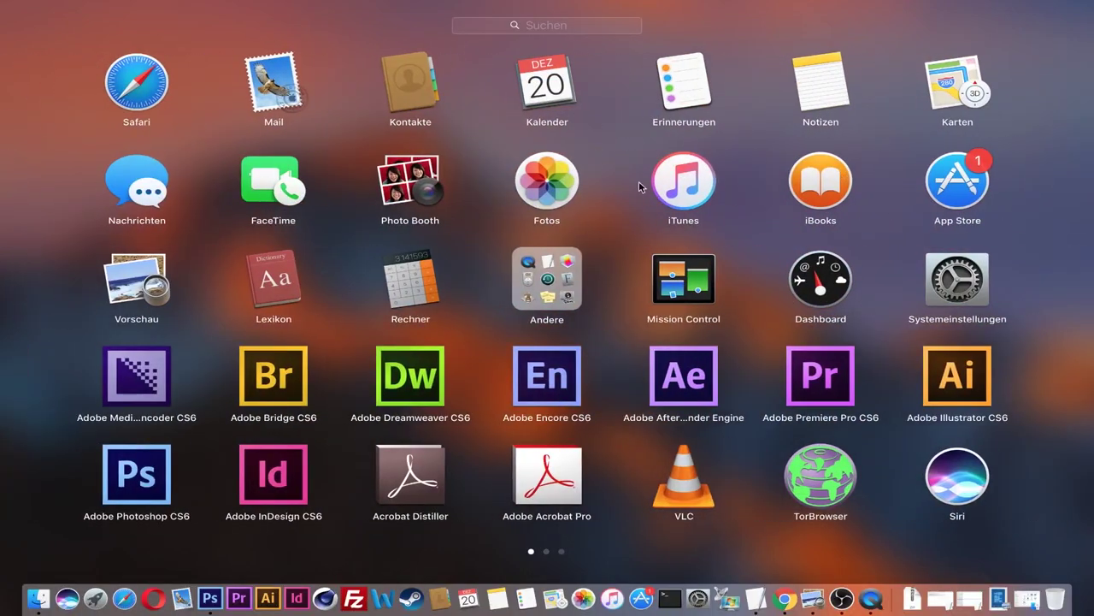
pyautogui.click(419, 278)
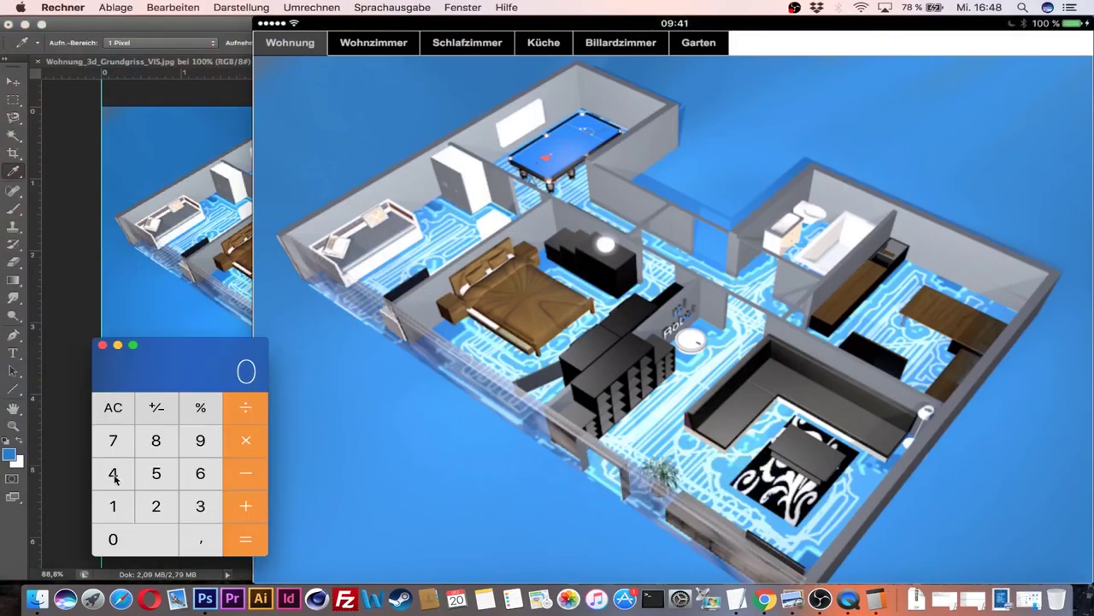
pyautogui.click(200, 475)
pyautogui.click(203, 547)
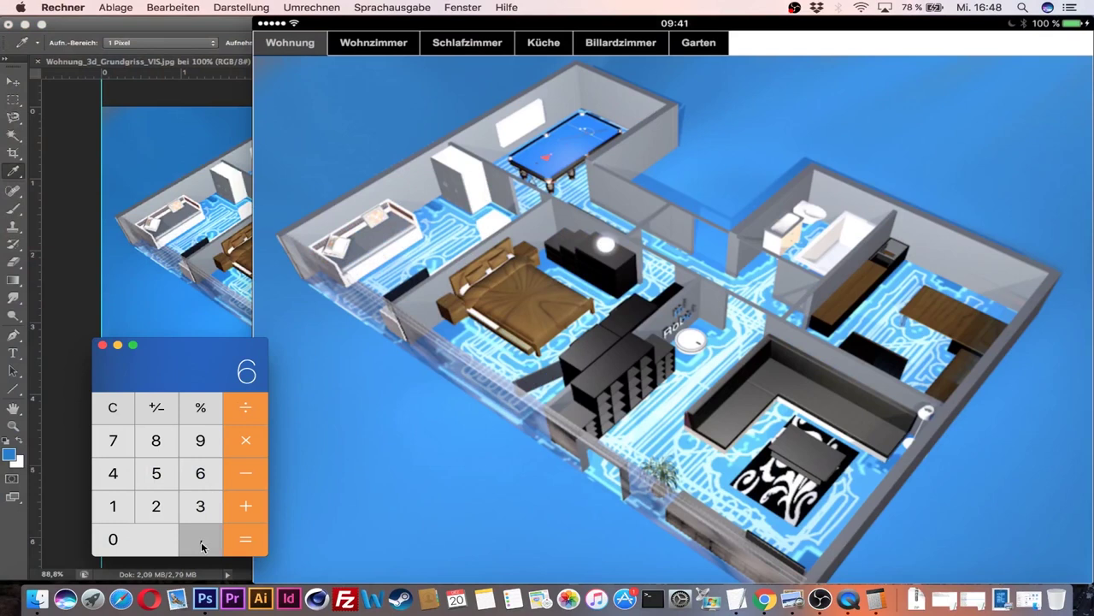
pyautogui.click(113, 473)
pyautogui.click(156, 440)
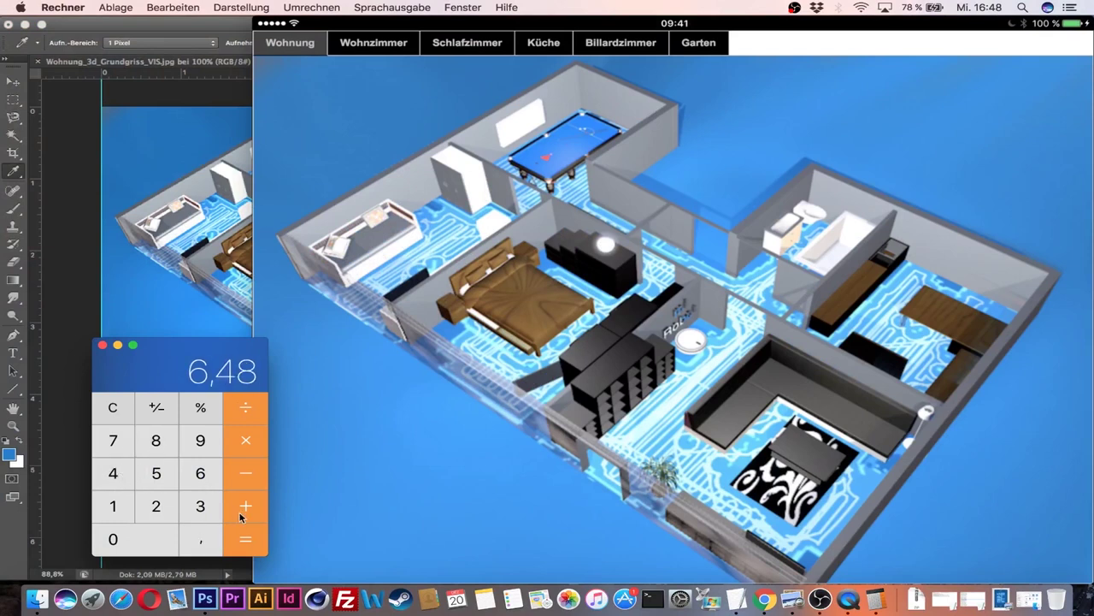
pyautogui.click(200, 506)
pyautogui.click(245, 540)
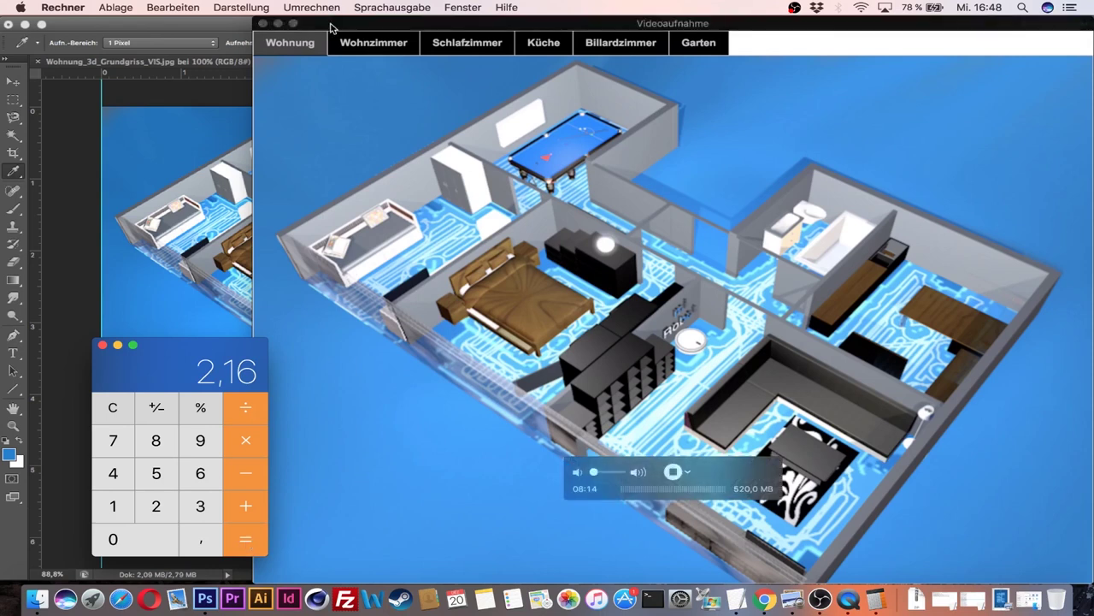
pyautogui.click(278, 24)
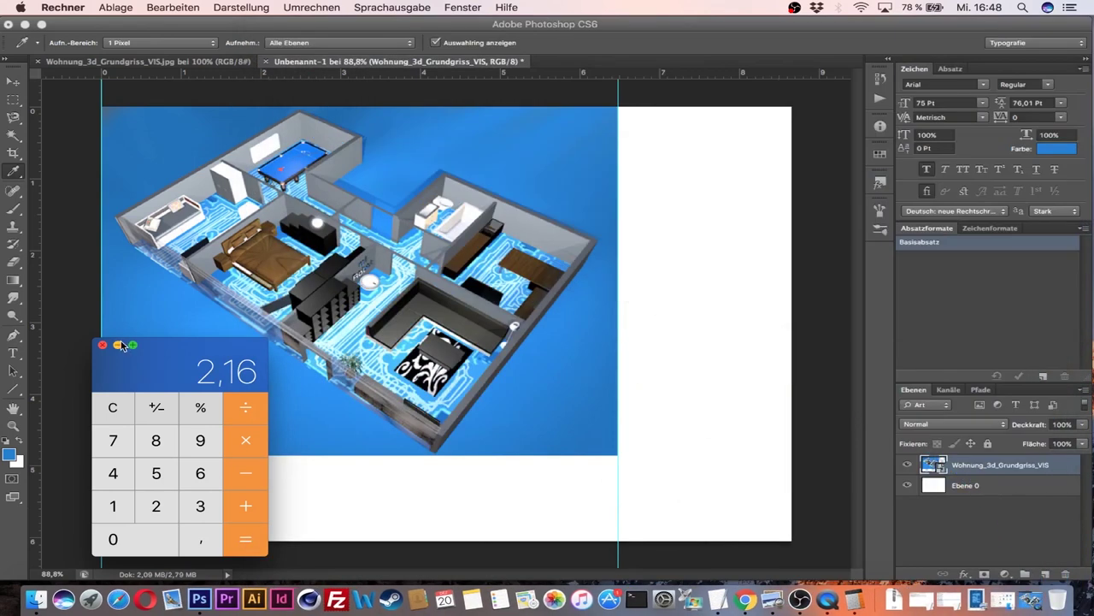
# Zoom in and add a vertical guide at about 2,16 cm across the floor plan.
pyautogui.click(118, 344)
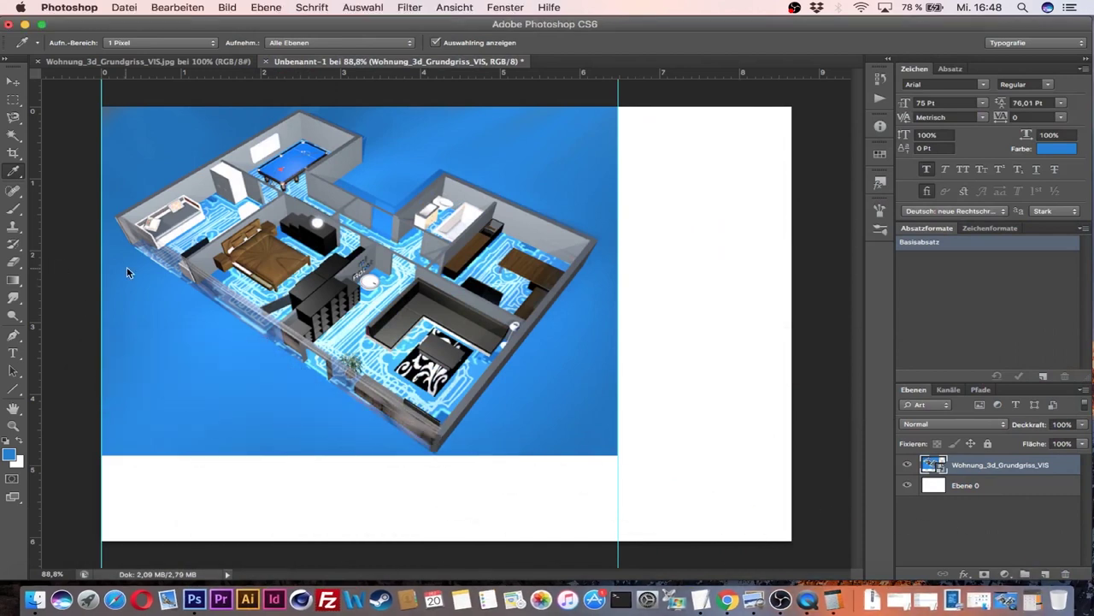
pyautogui.scroll(5, 130, 263)
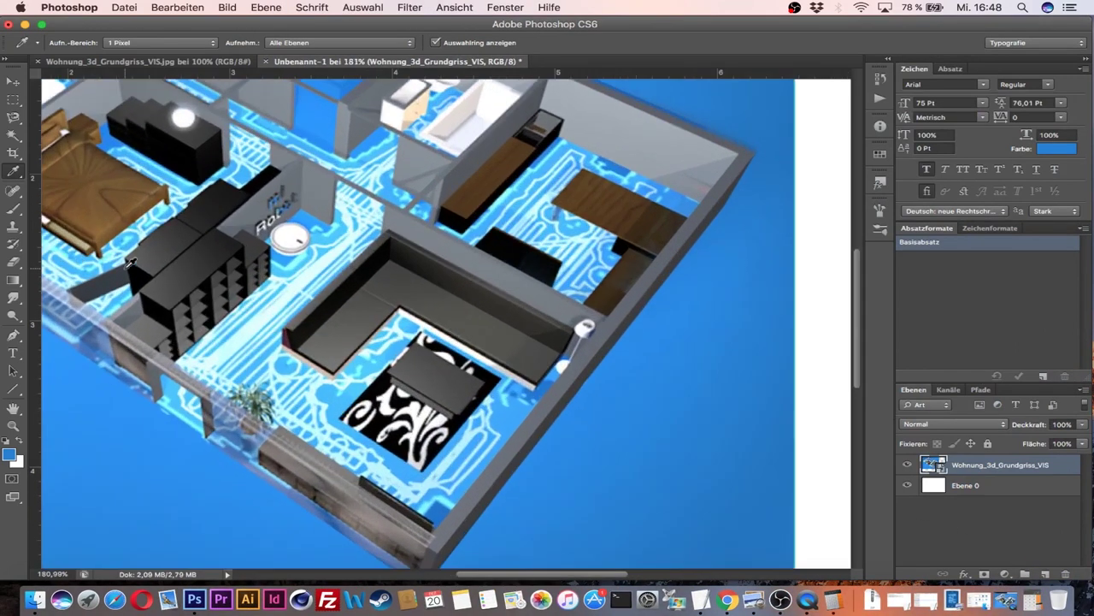
pyautogui.hscroll(-10, 130, 263)
pyautogui.hscroll(6, 130, 263)
pyautogui.hscroll(4, 130, 264)
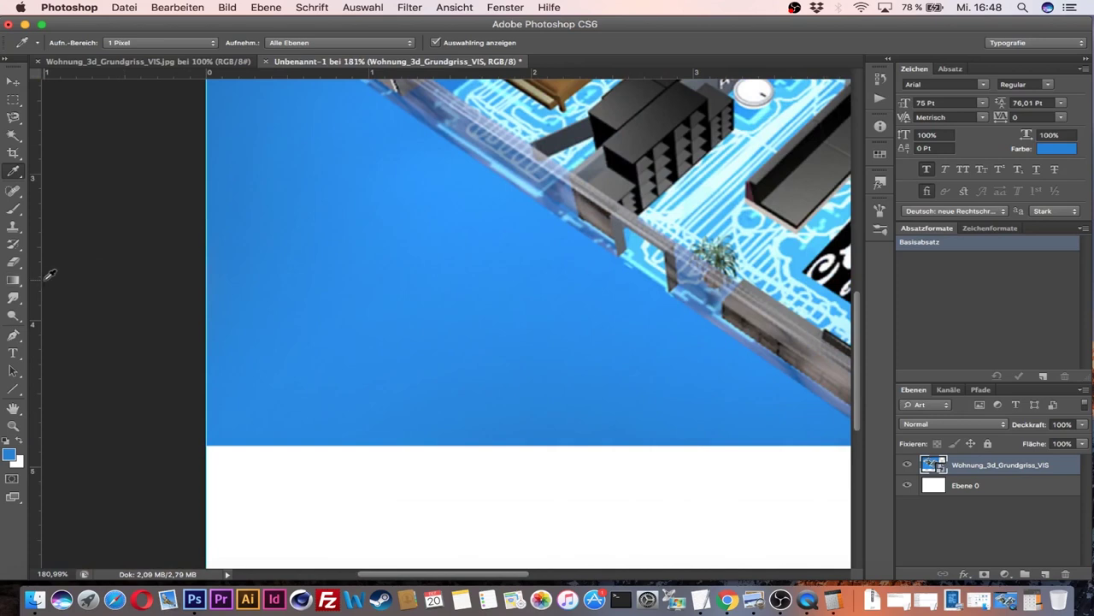
pyautogui.moveTo(37, 285)
pyautogui.mouseDown()
pyautogui.moveTo(624, 299)
pyautogui.moveTo(557, 284)
pyautogui.mouseUp()
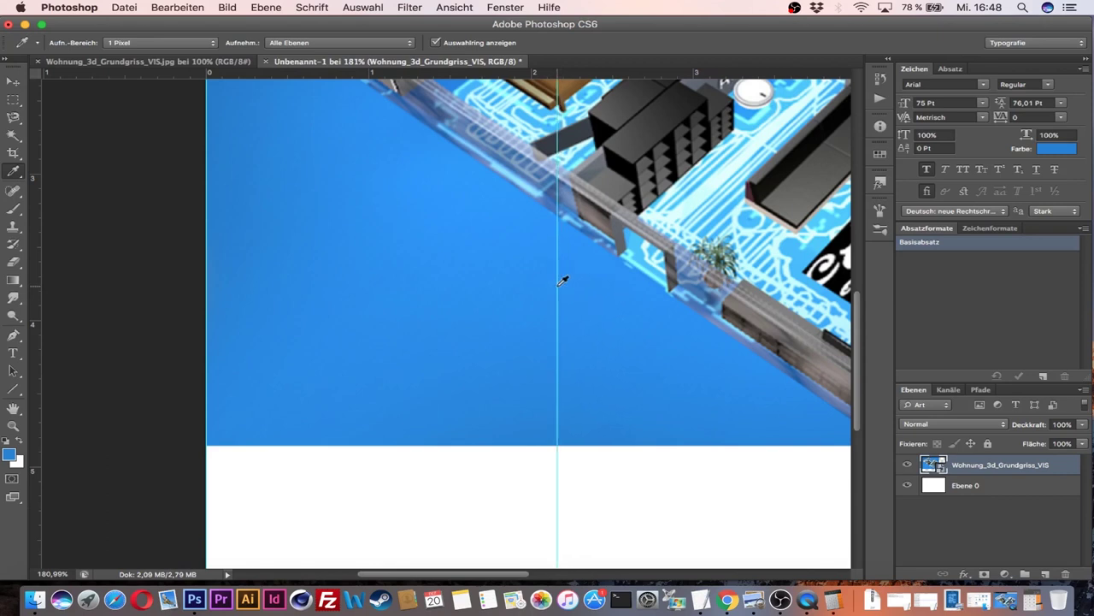
# Compute 2,16 + 2,16 = 4,32 in Calculator for the next guide position.
pyautogui.click(833, 600)
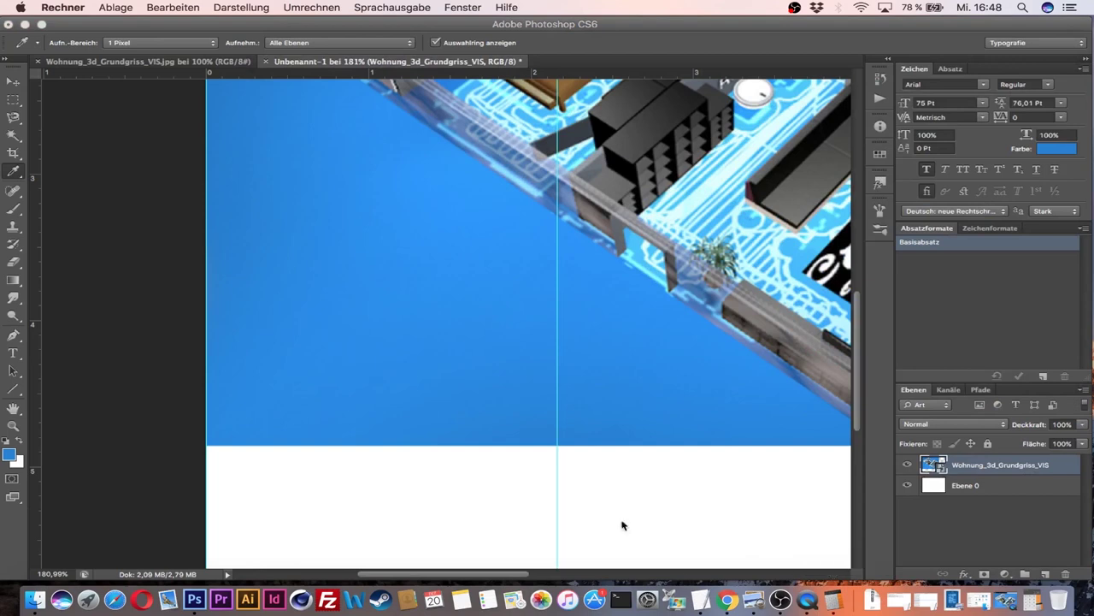
pyautogui.click(807, 600)
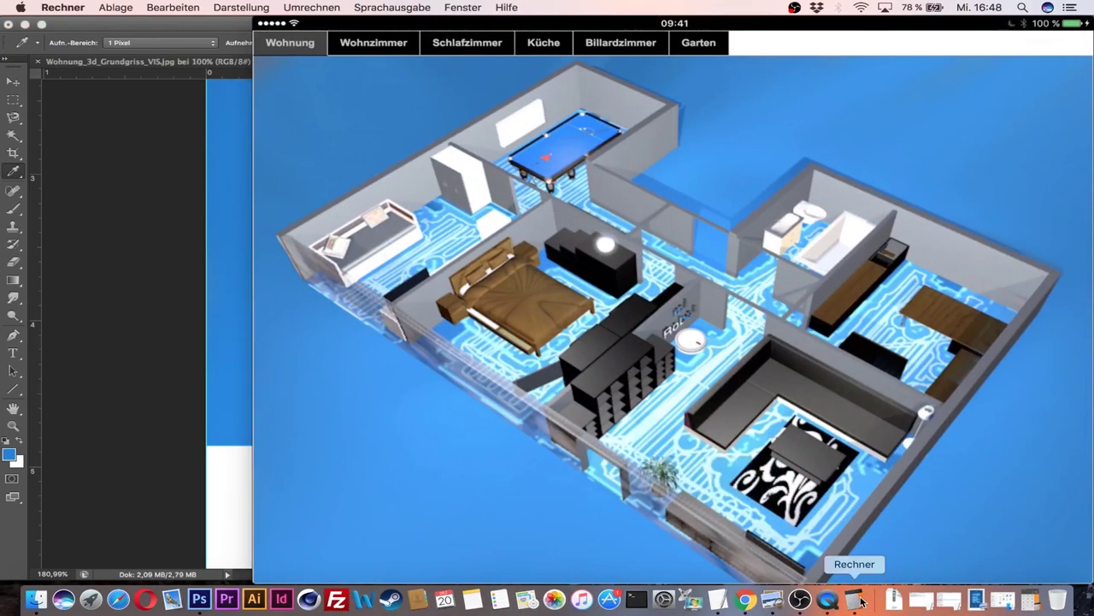
pyautogui.click(284, 24)
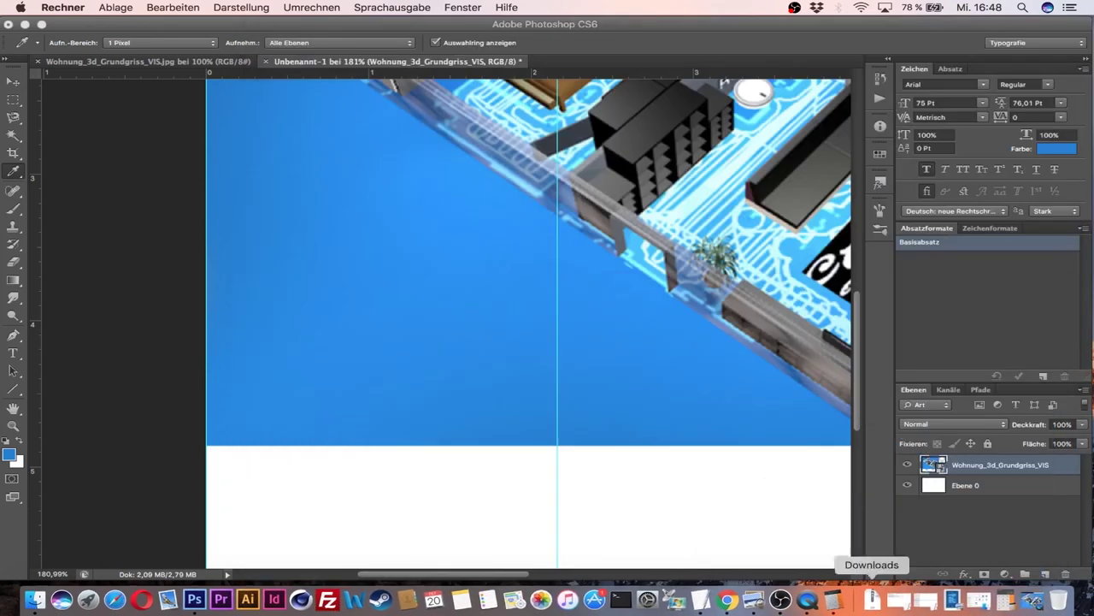
pyautogui.click(1009, 603)
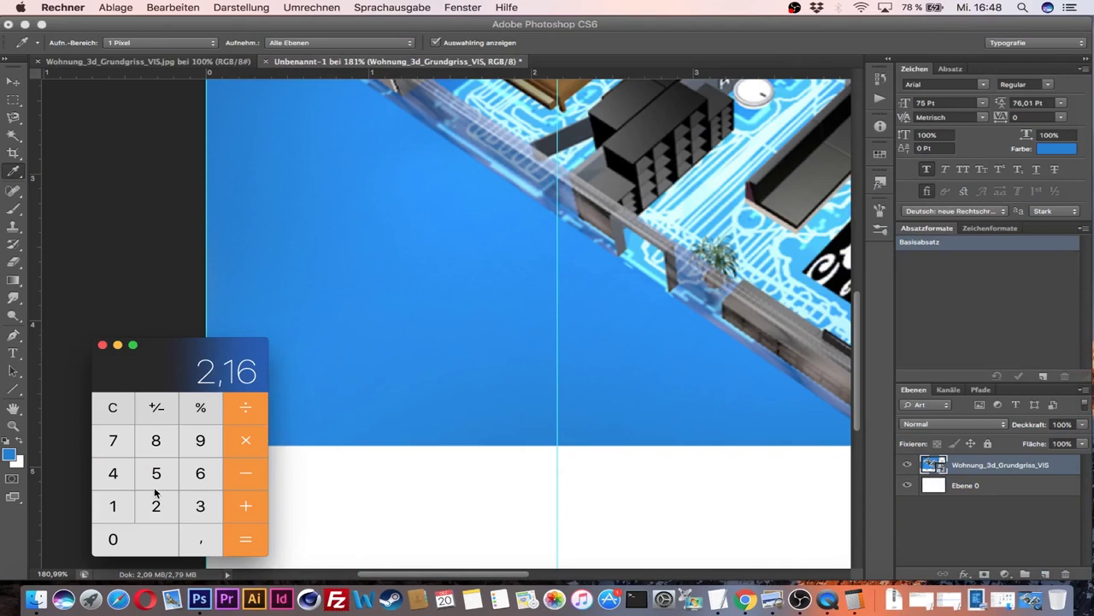
pyautogui.click(156, 507)
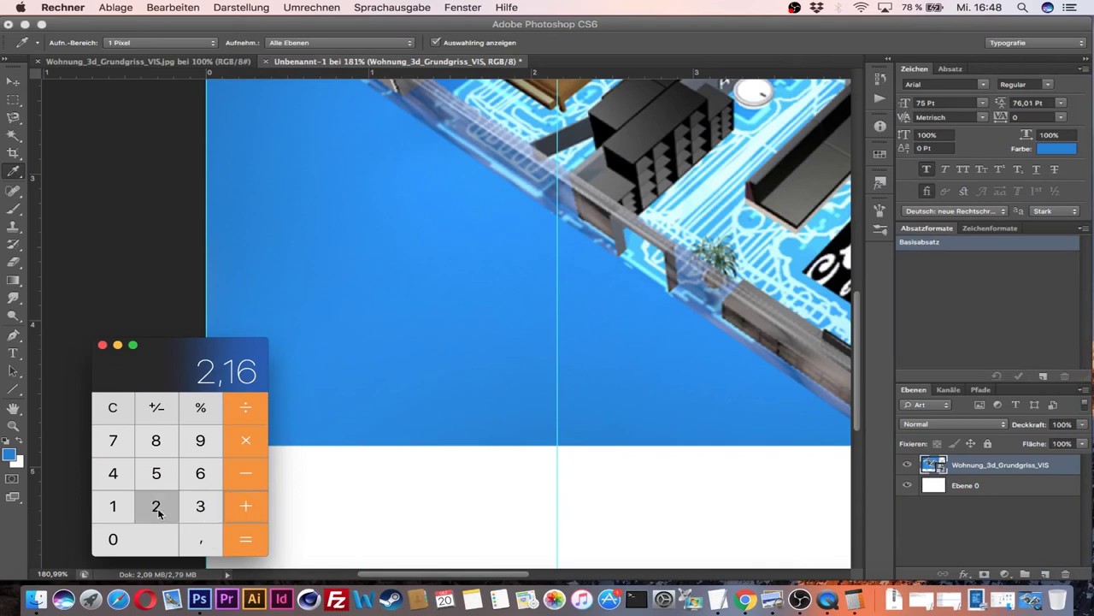
pyautogui.click(200, 540)
pyautogui.click(117, 504)
pyautogui.click(200, 476)
pyautogui.click(257, 539)
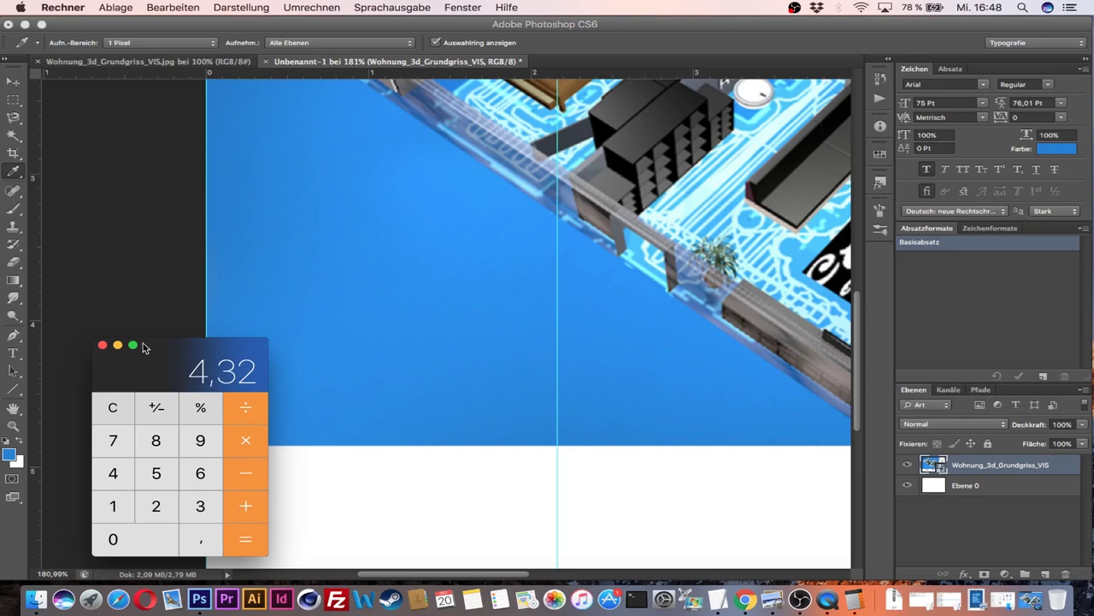
pyautogui.click(118, 346)
pyautogui.hscroll(10, 422, 453)
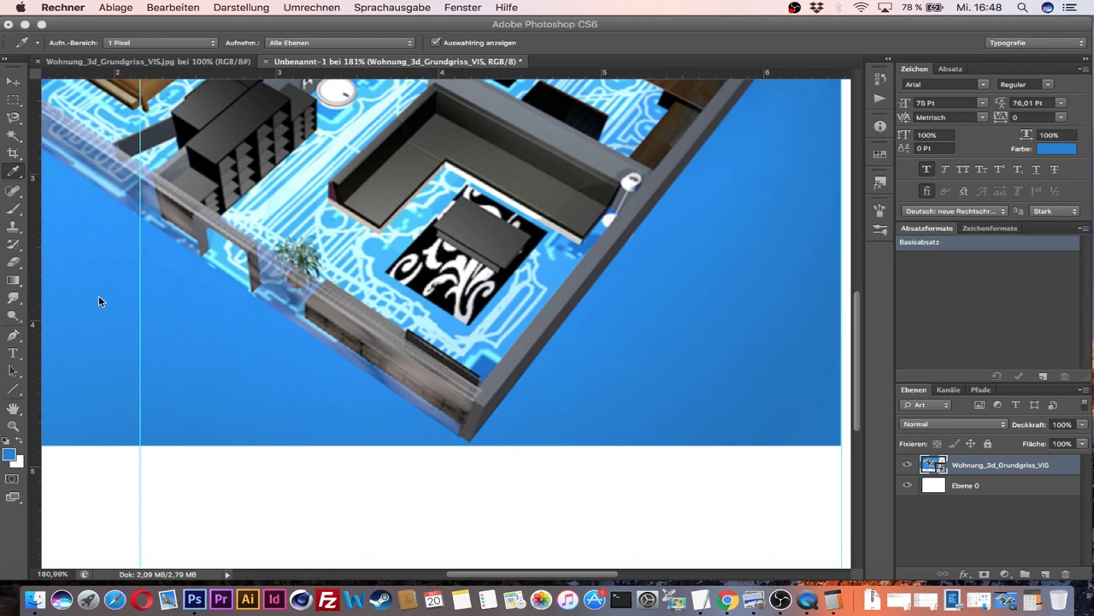
pyautogui.click(35, 255)
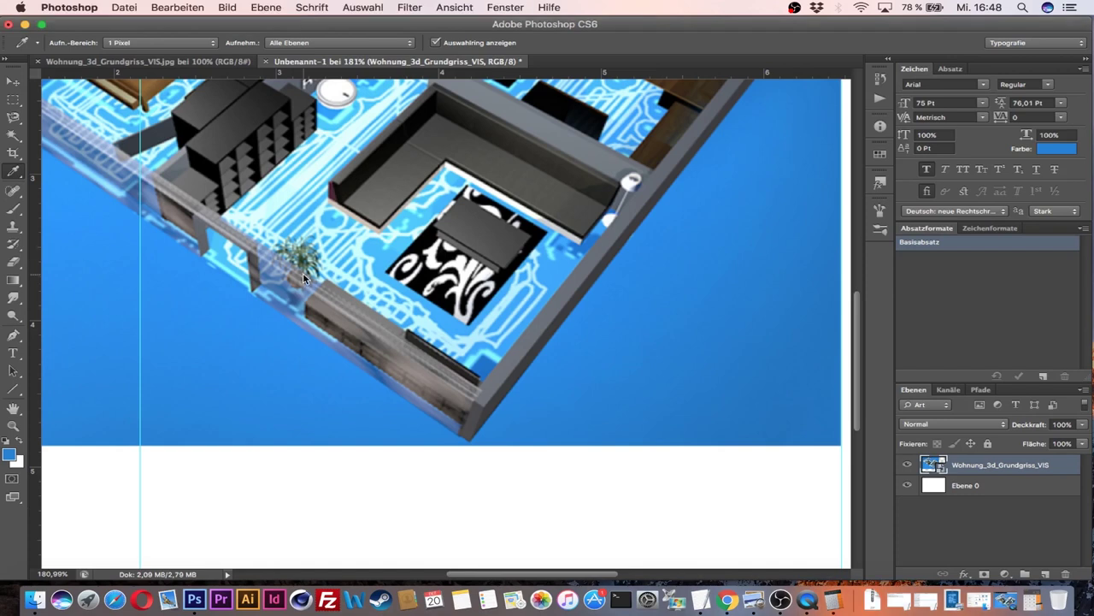
# Add another vertical guide and fine-tune it to 4,32 cm while zoomed in.
pyautogui.press('v')
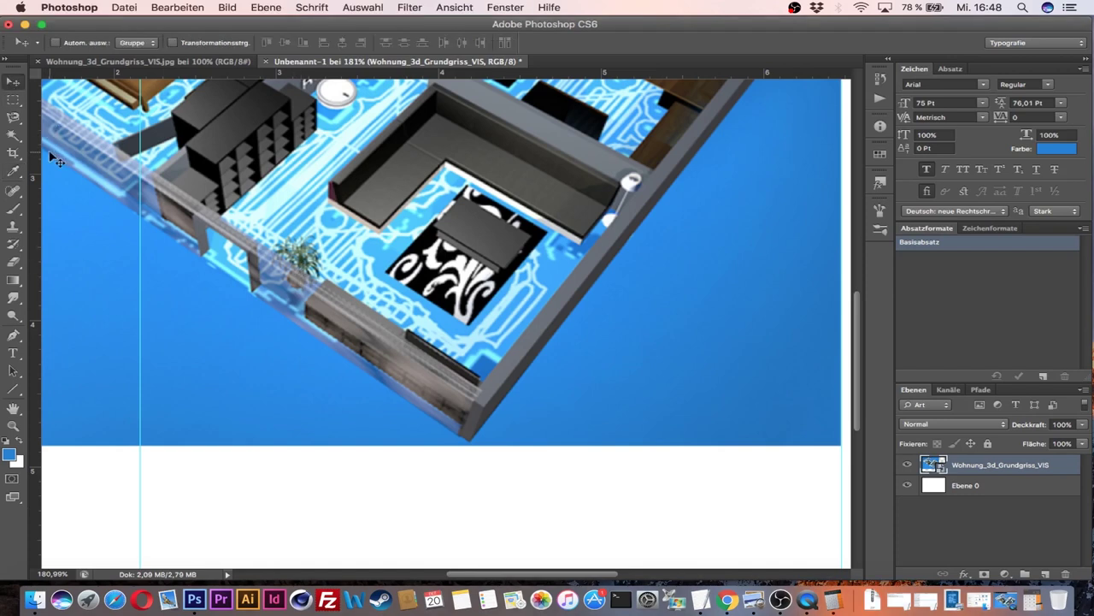
pyautogui.moveTo(36, 154)
pyautogui.mouseDown()
pyautogui.moveTo(487, 186)
pyautogui.moveTo(462, 217)
pyautogui.moveTo(402, 225)
pyautogui.moveTo(459, 229)
pyautogui.mouseUp()
pyautogui.scroll(5, 500, 182)
pyautogui.scroll(5, 460, 322)
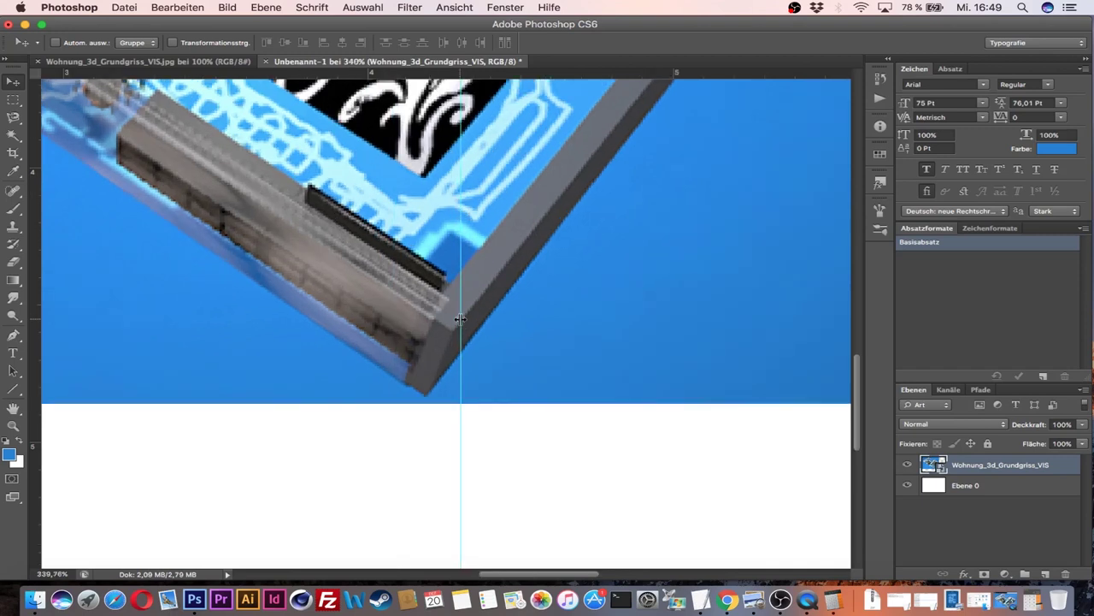
pyautogui.scroll(1, 461, 323)
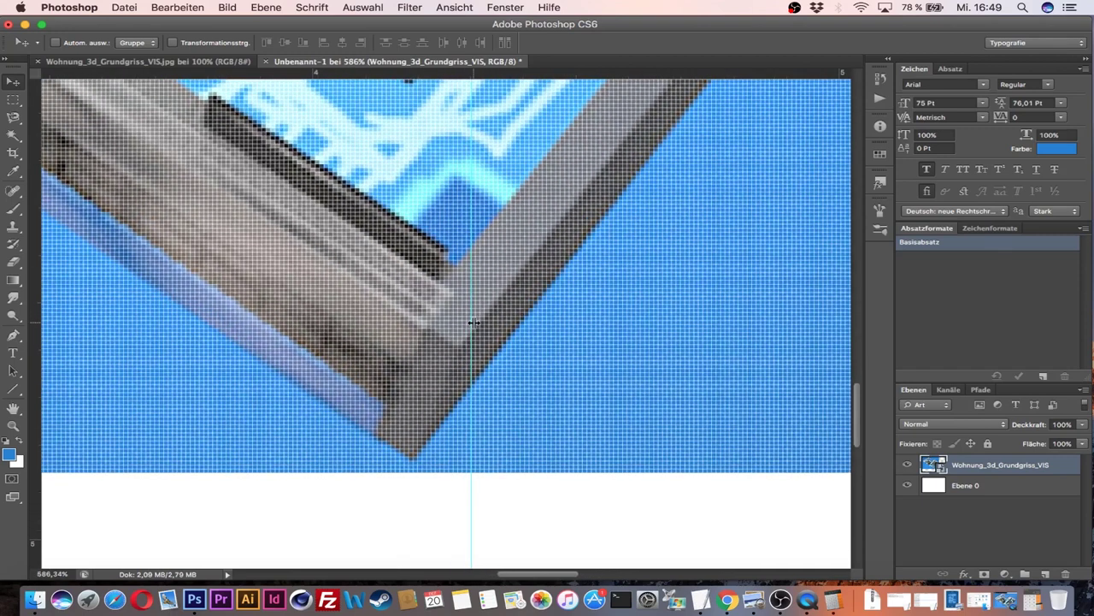
pyautogui.moveTo(473, 323); pyautogui.dragTo(480, 324)
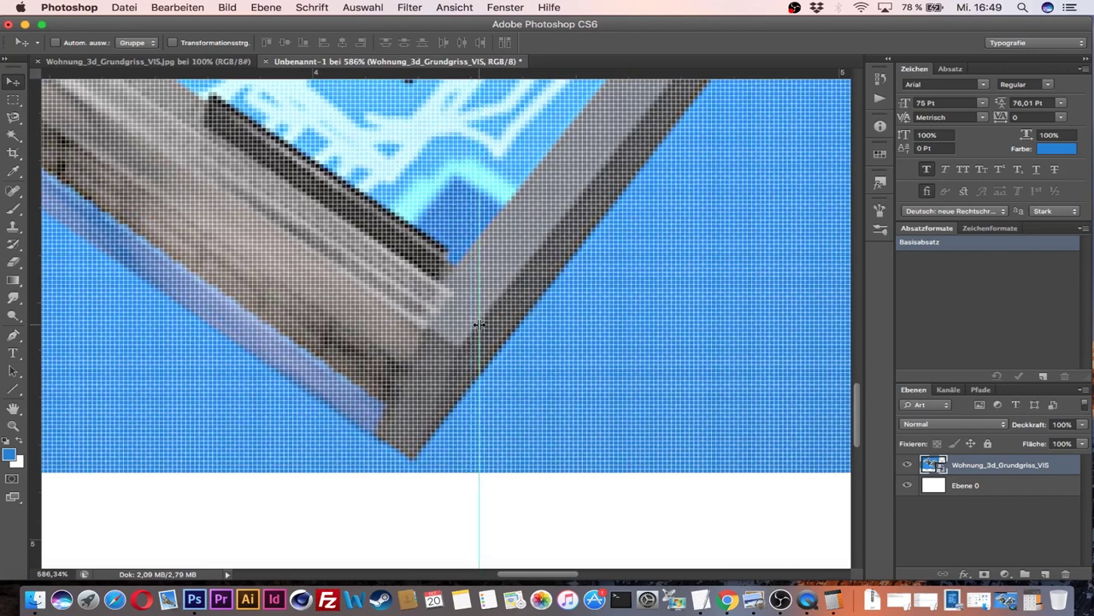
# Zoom out to see the whole floor plan split into three equal columns.
pyautogui.scroll(-2, 479, 324)
pyautogui.scroll(-2, 480, 325)
pyautogui.scroll(-1, 481, 327)
pyautogui.scroll(-1, 481, 332)
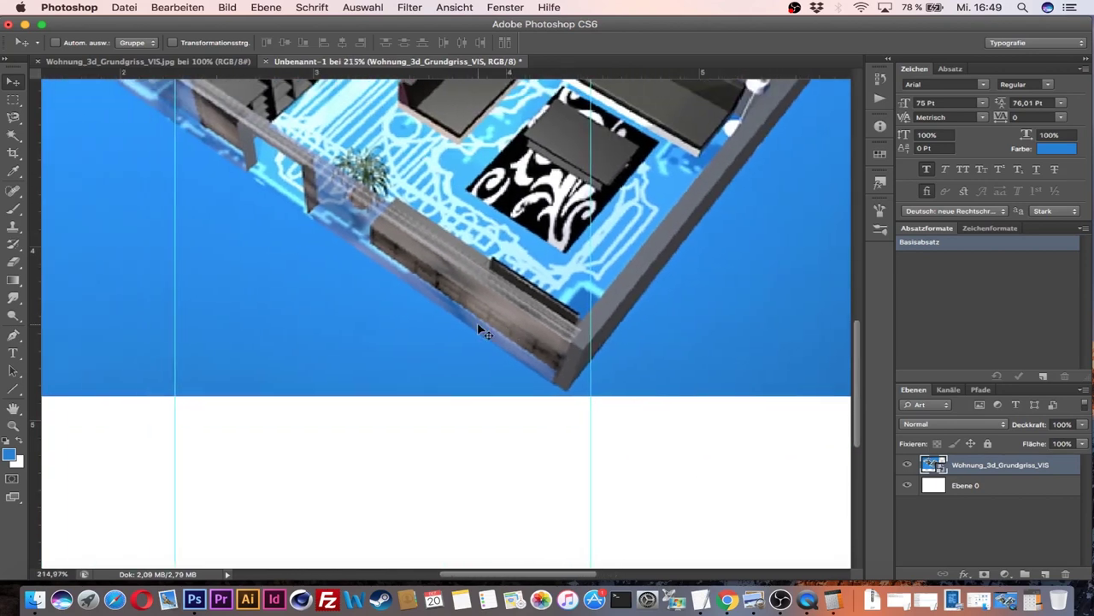
pyautogui.scroll(-2, 481, 332)
pyautogui.scroll(-2, 482, 333)
pyautogui.scroll(-1, 485, 332)
pyautogui.scroll(2, 359, 368)
pyautogui.scroll(-1, 264, 400)
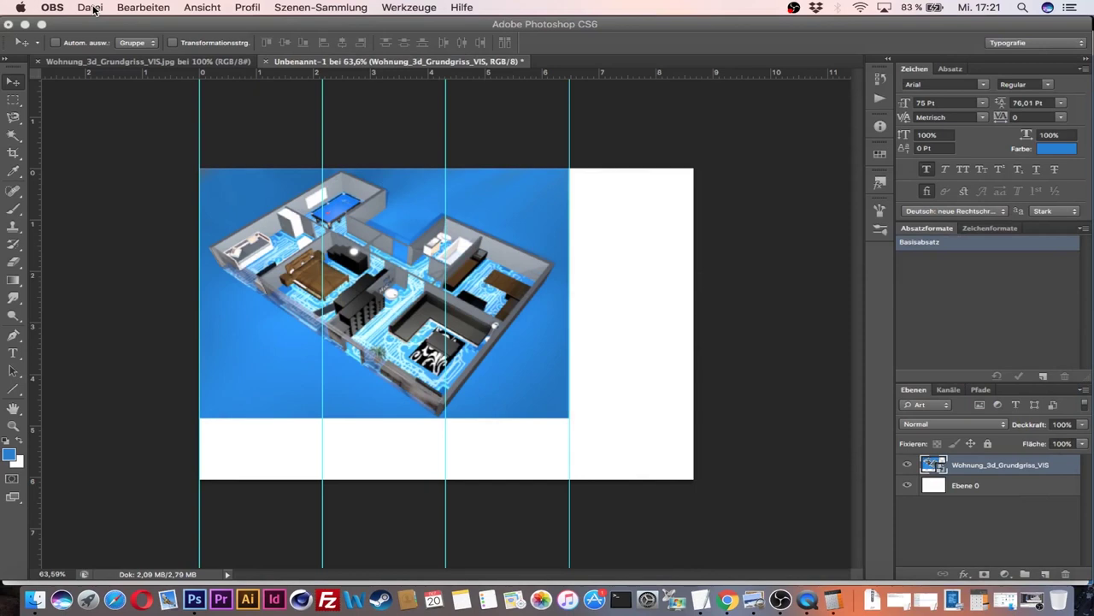
# Place the third camera snapshot JPEG from Downloads as a new layer.
pyautogui.click(94, 9)
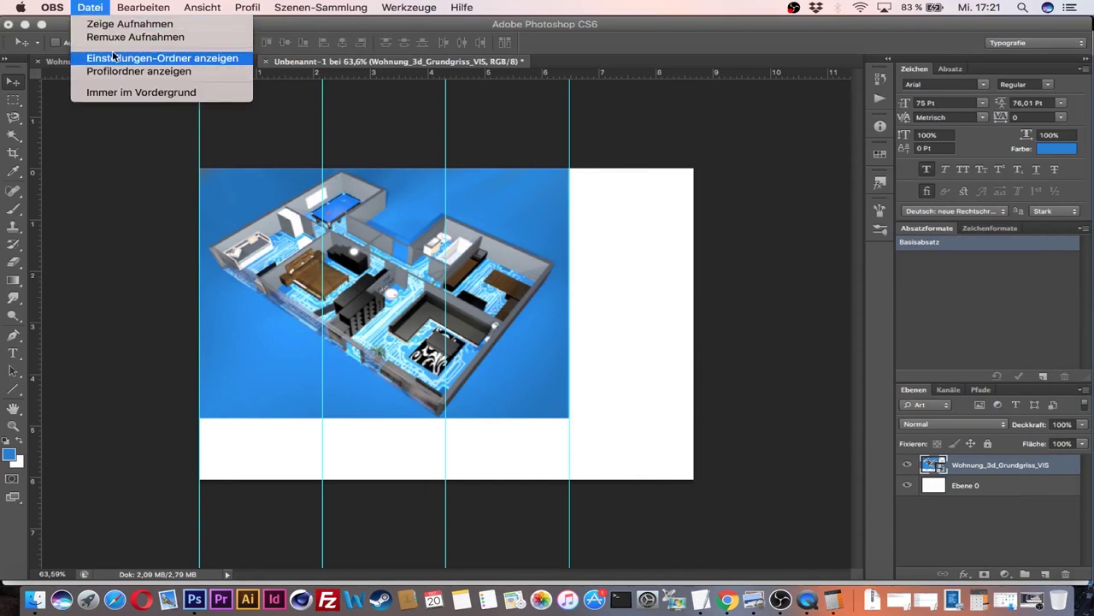
pyautogui.click(111, 189)
pyautogui.click(122, 8)
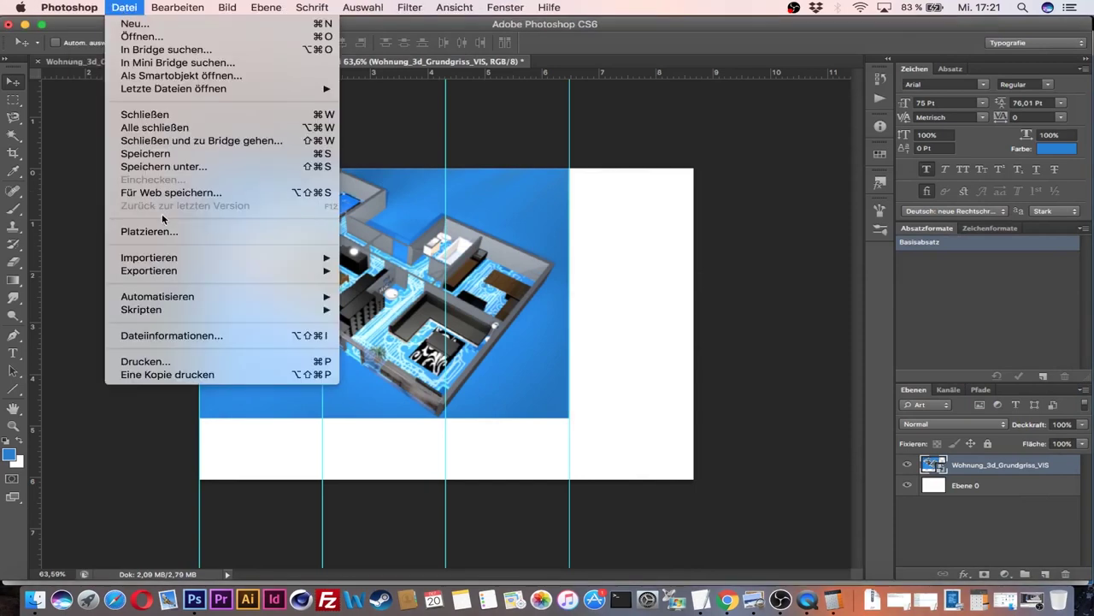
pyautogui.click(180, 231)
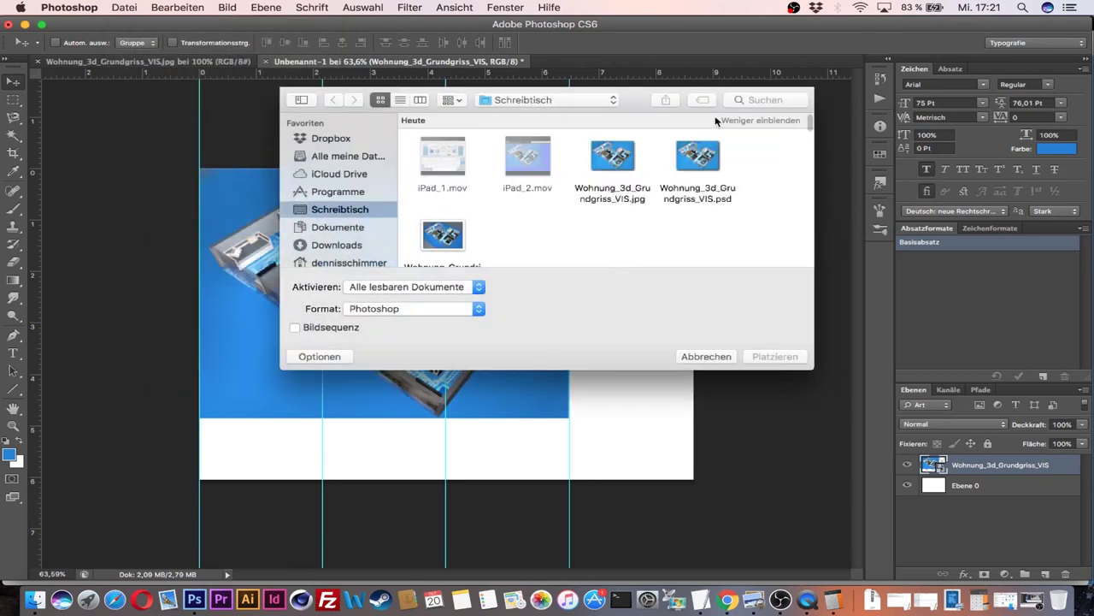
pyautogui.click(354, 245)
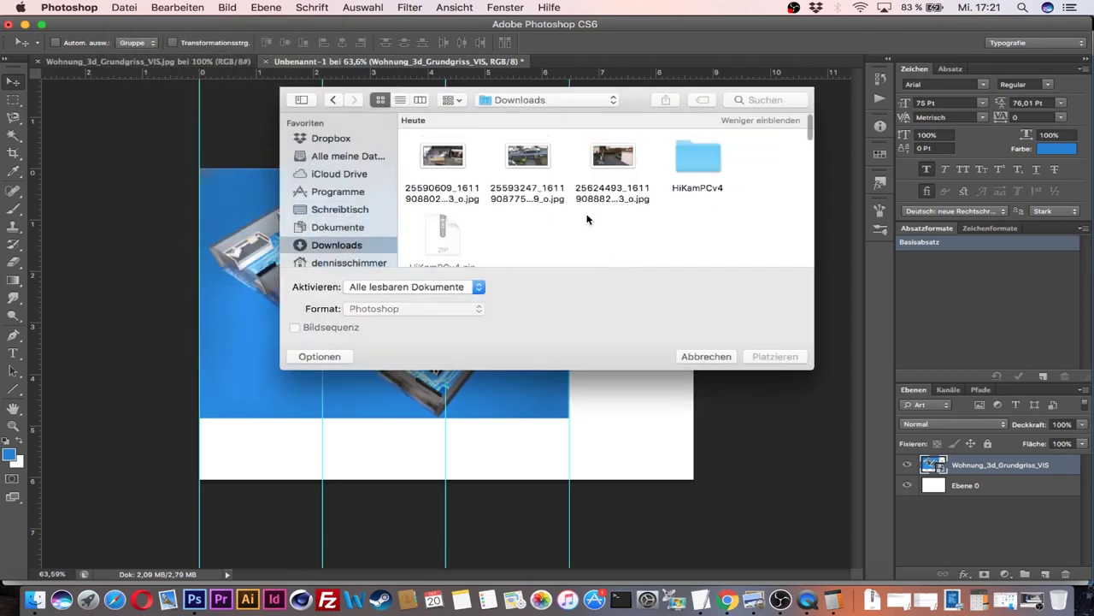
pyautogui.click(613, 162)
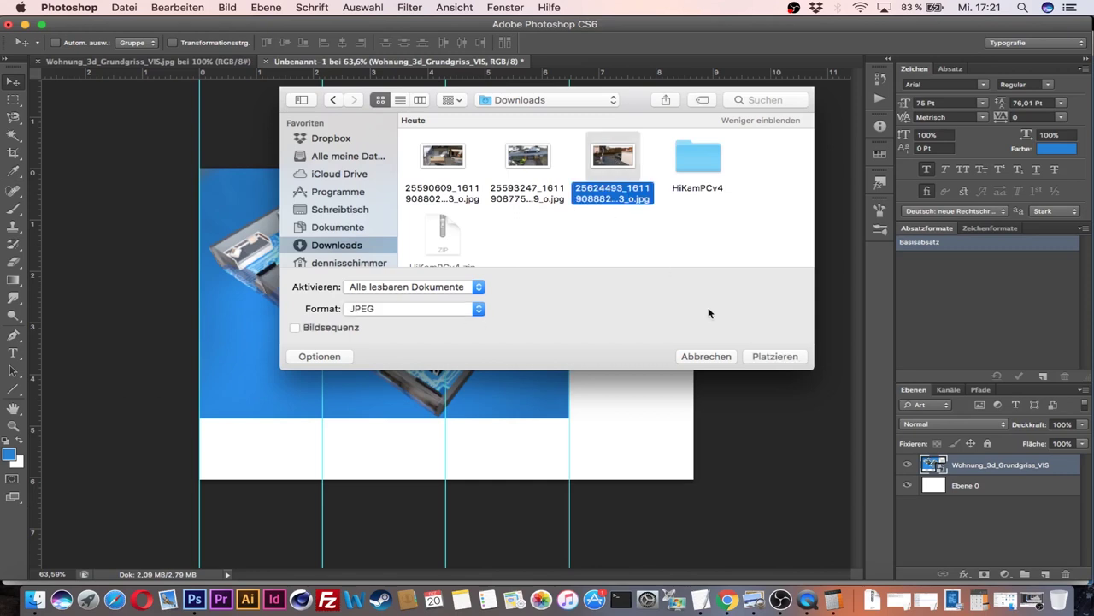
pyautogui.click(774, 359)
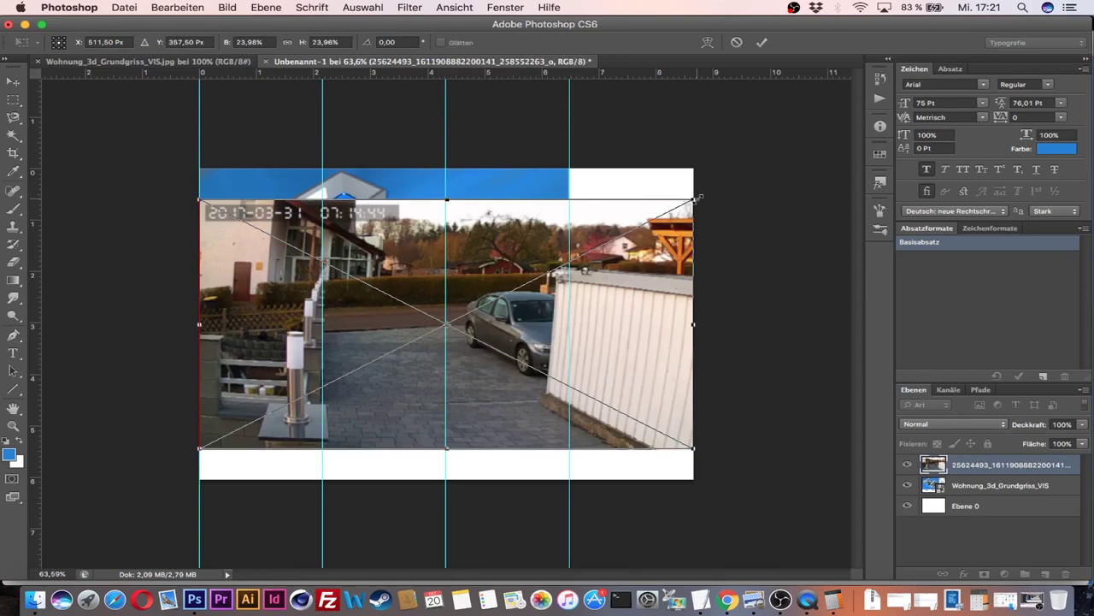
# Shrink the placed snapshot and fit it into its column below the floor plan.
pyautogui.moveTo(697, 198); pyautogui.dragTo(338, 379)
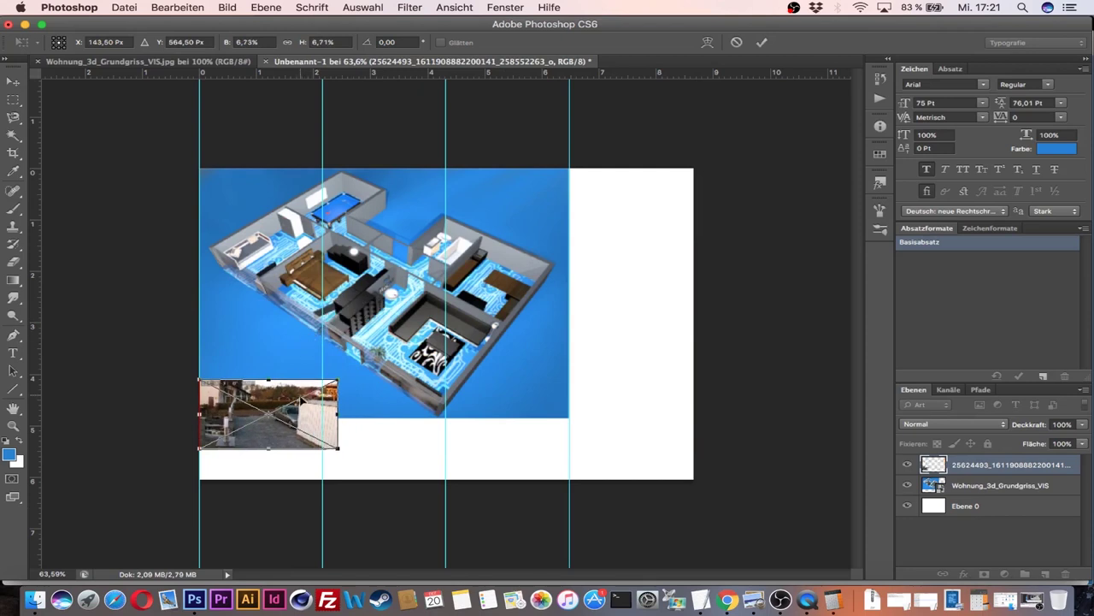
pyautogui.moveTo(305, 408)
pyautogui.mouseDown()
pyautogui.moveTo(310, 439)
pyautogui.moveTo(320, 420)
pyautogui.mouseUp()
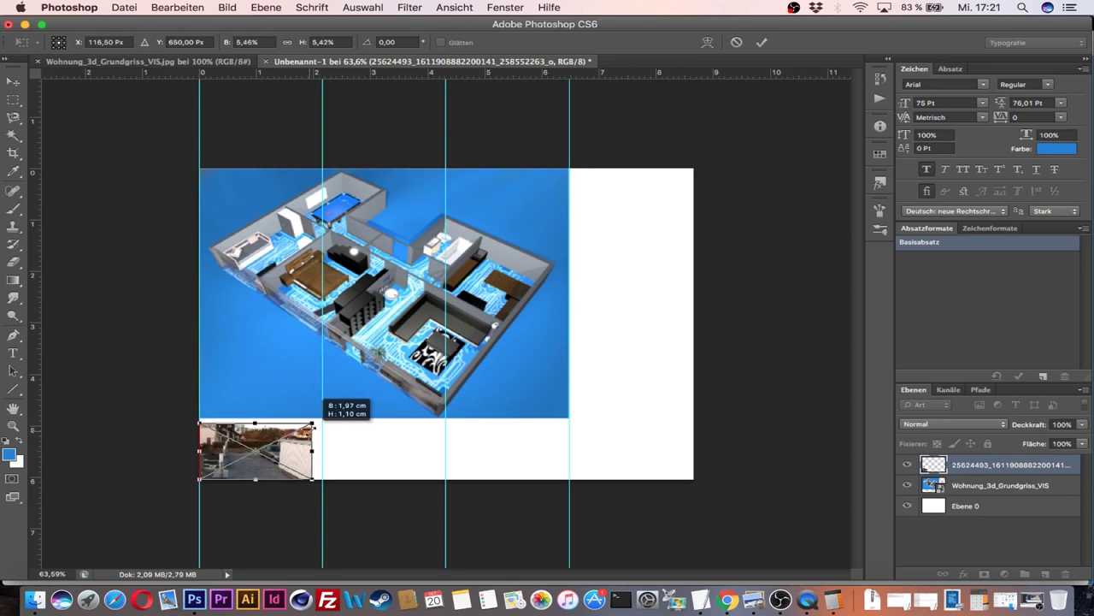
pyautogui.moveTo(319, 419); pyautogui.dragTo(322, 419)
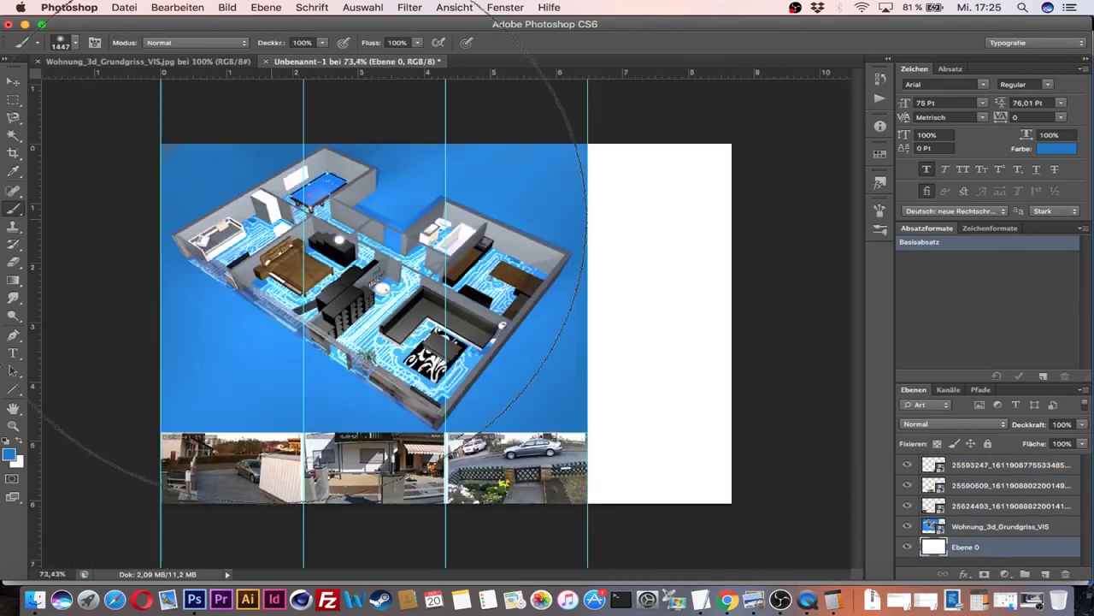
# Save the collage as JPEG 'Wohnung' in Downloads without embedding the colour profile.
pyautogui.click(161, 166)
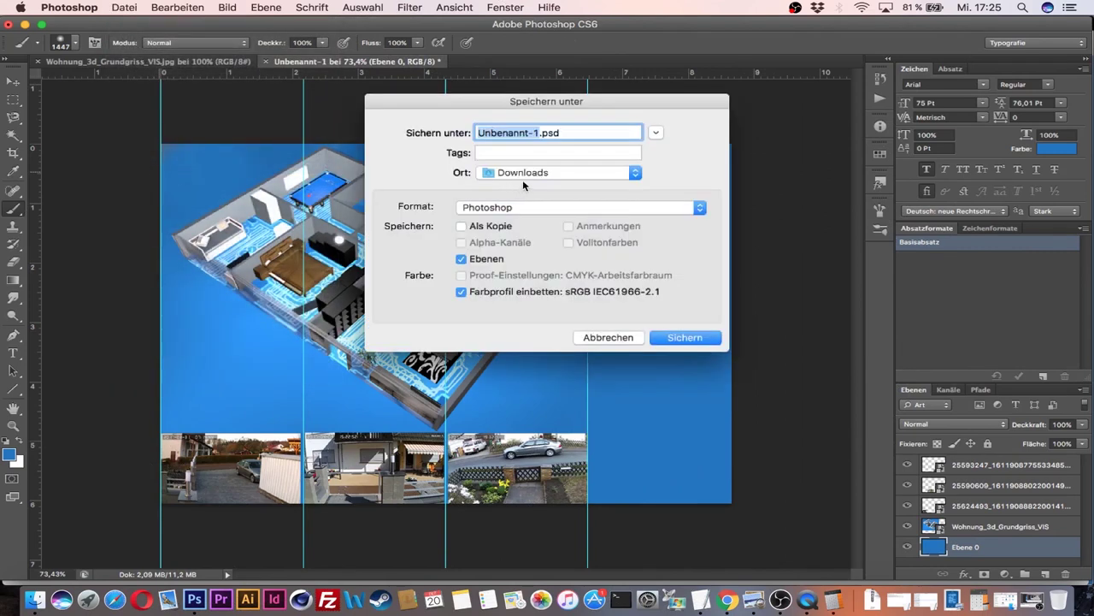
pyautogui.click(527, 176)
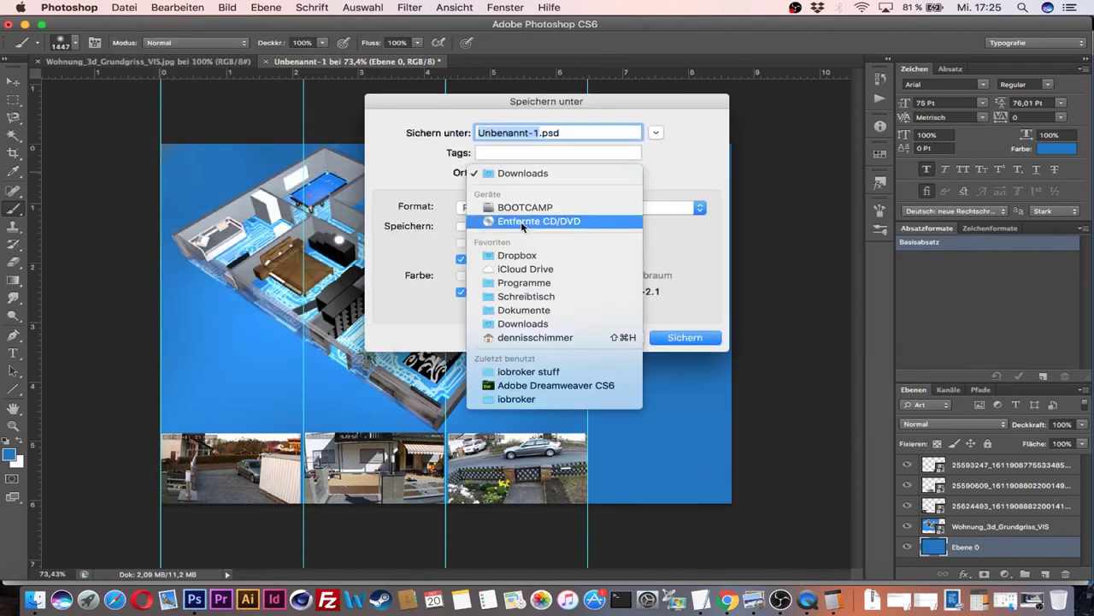
pyautogui.click(685, 191)
pyautogui.click(567, 215)
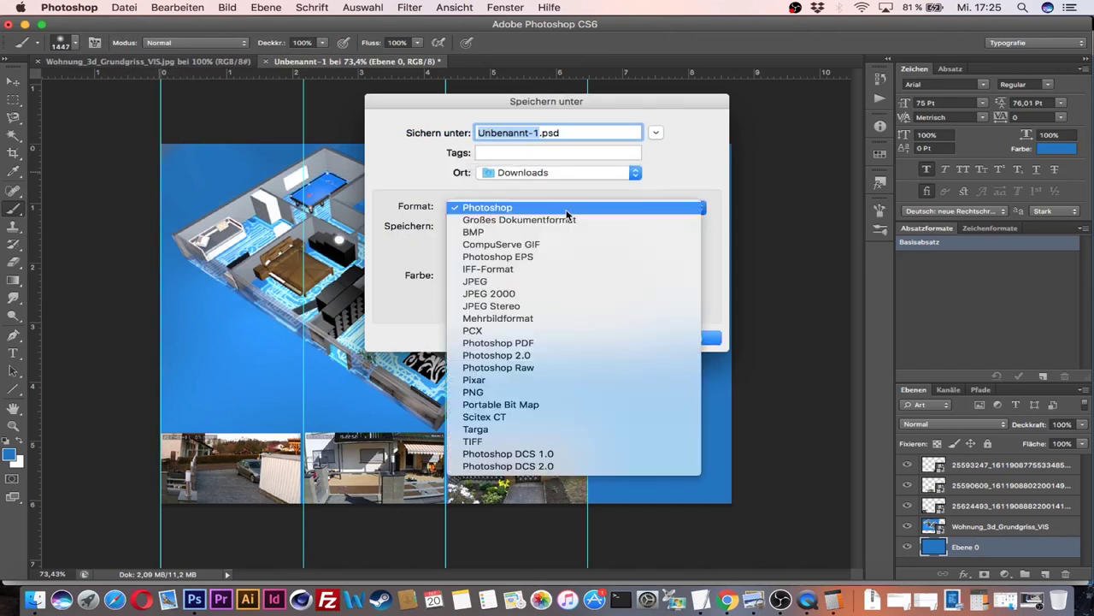
pyautogui.click(513, 278)
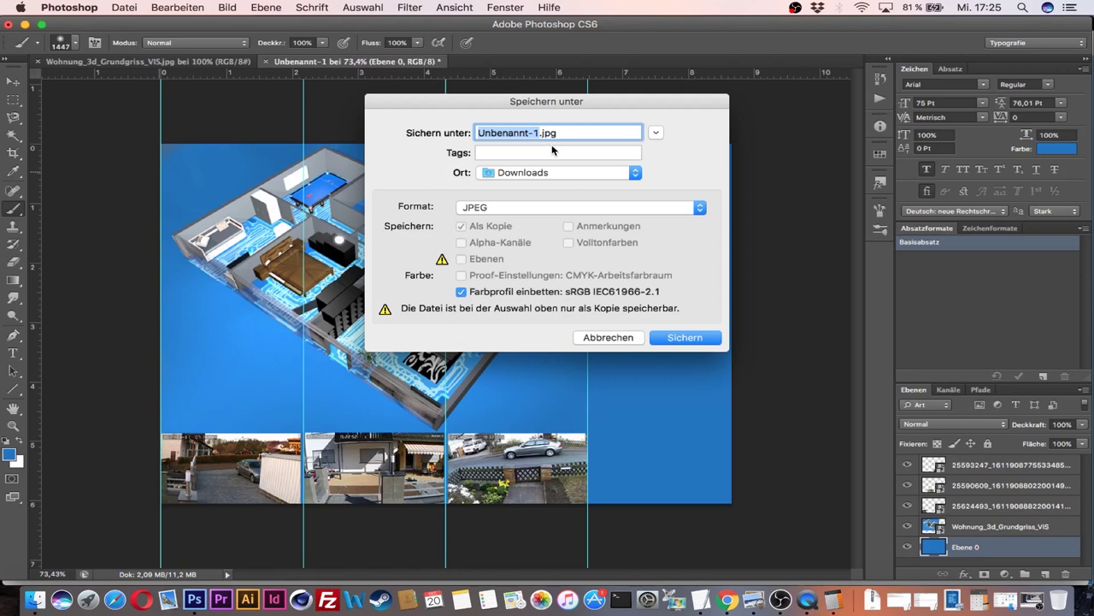
pyautogui.write('Wohnung')
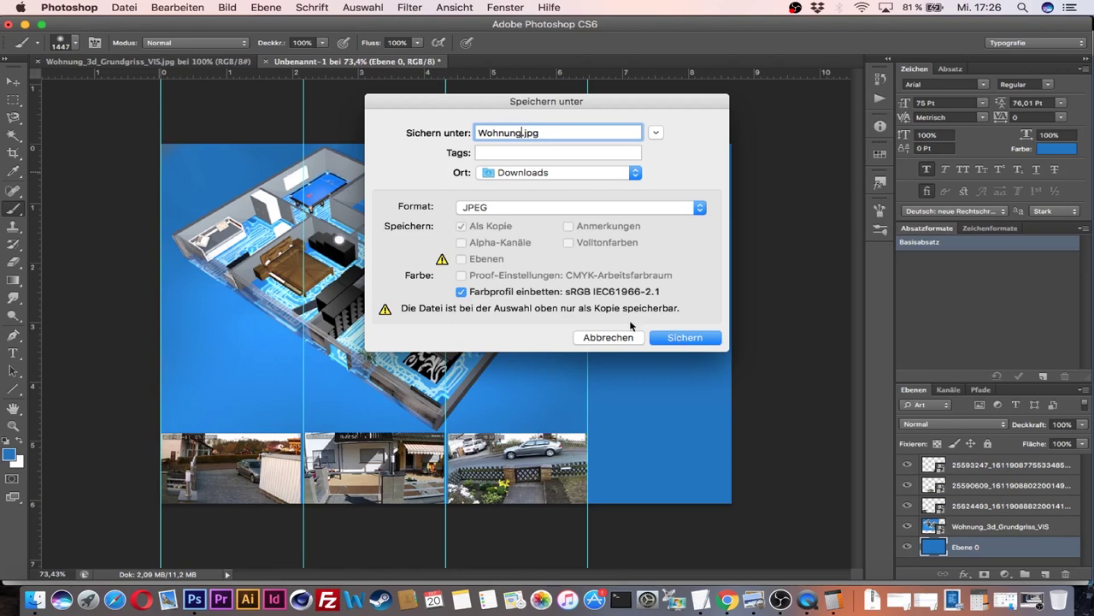
pyautogui.click(461, 291)
pyautogui.click(688, 337)
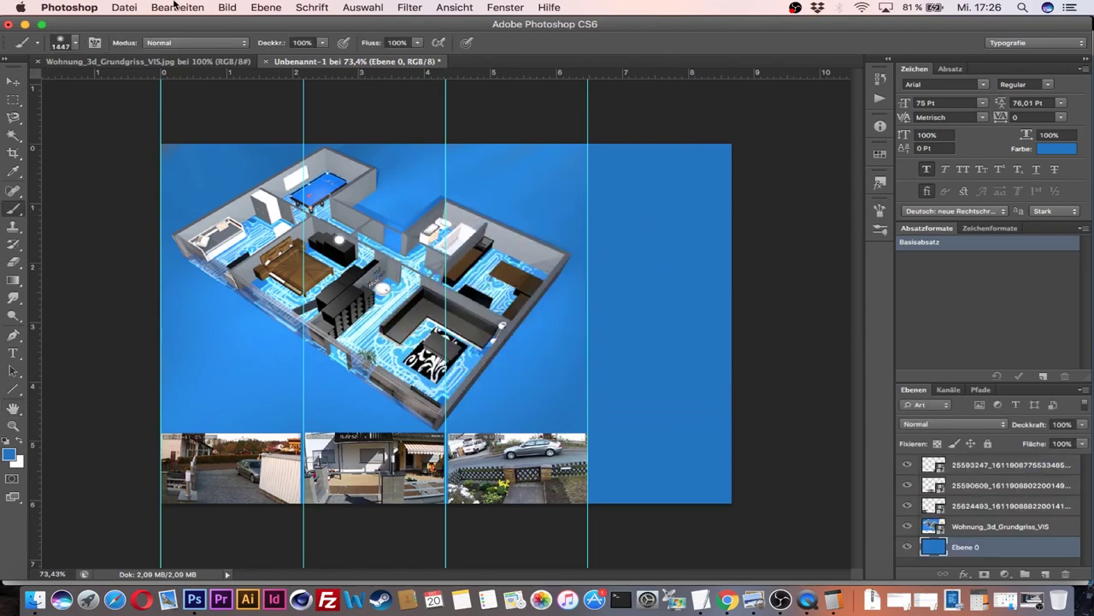
# Save the collage as Wohnung.jpg on the desktop, no colour profile, maximum quality.
pyautogui.click(125, 8)
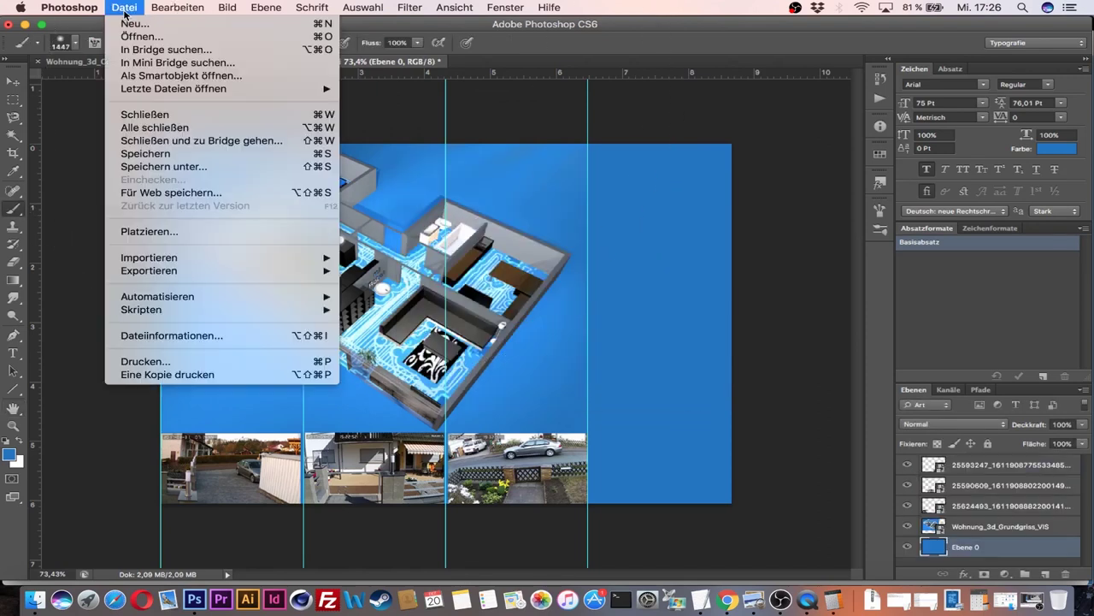
pyautogui.click(175, 167)
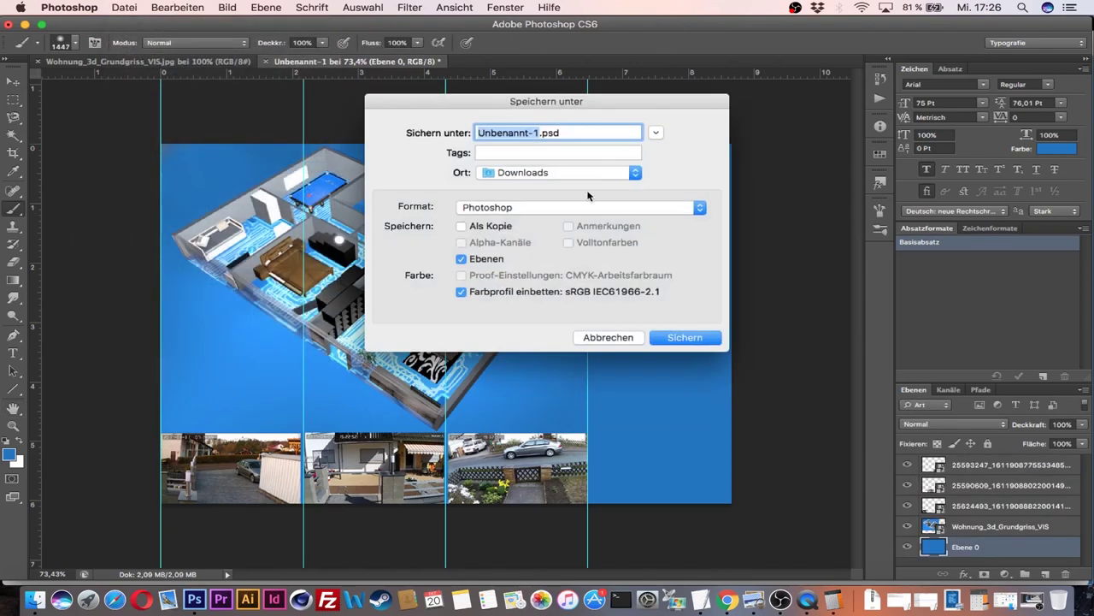
pyautogui.click(580, 176)
pyautogui.click(538, 297)
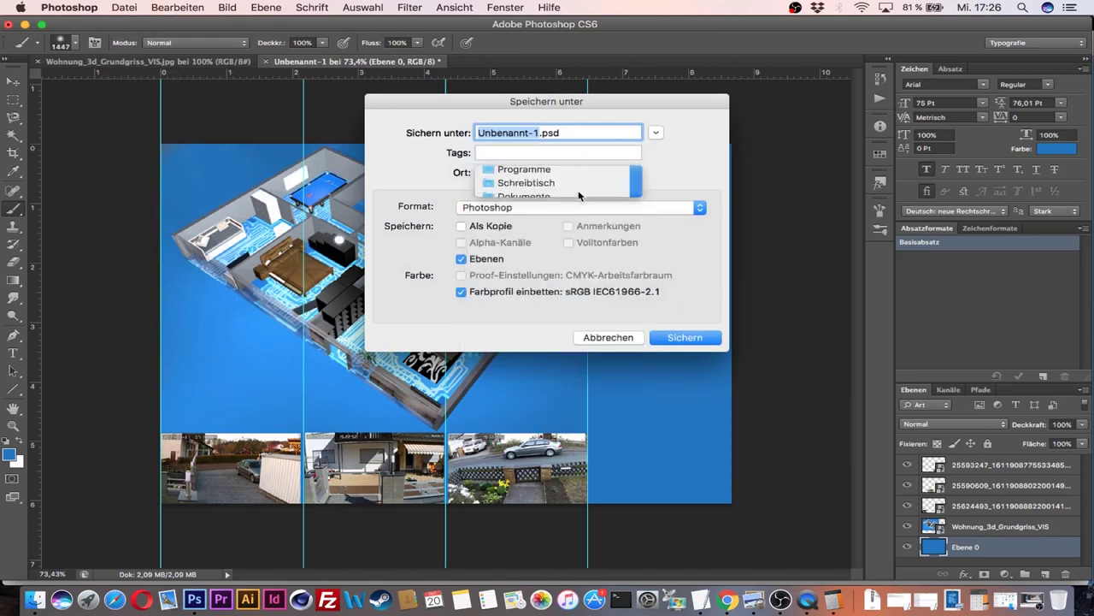
pyautogui.click(529, 217)
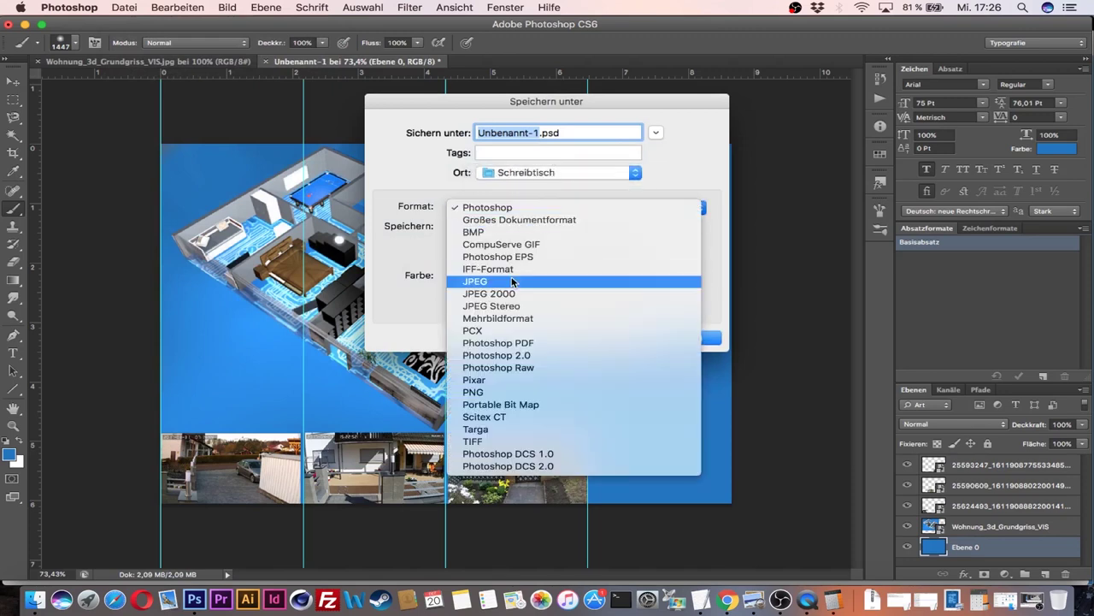
pyautogui.click(513, 281)
pyautogui.write('Wohnung')
pyautogui.click(470, 293)
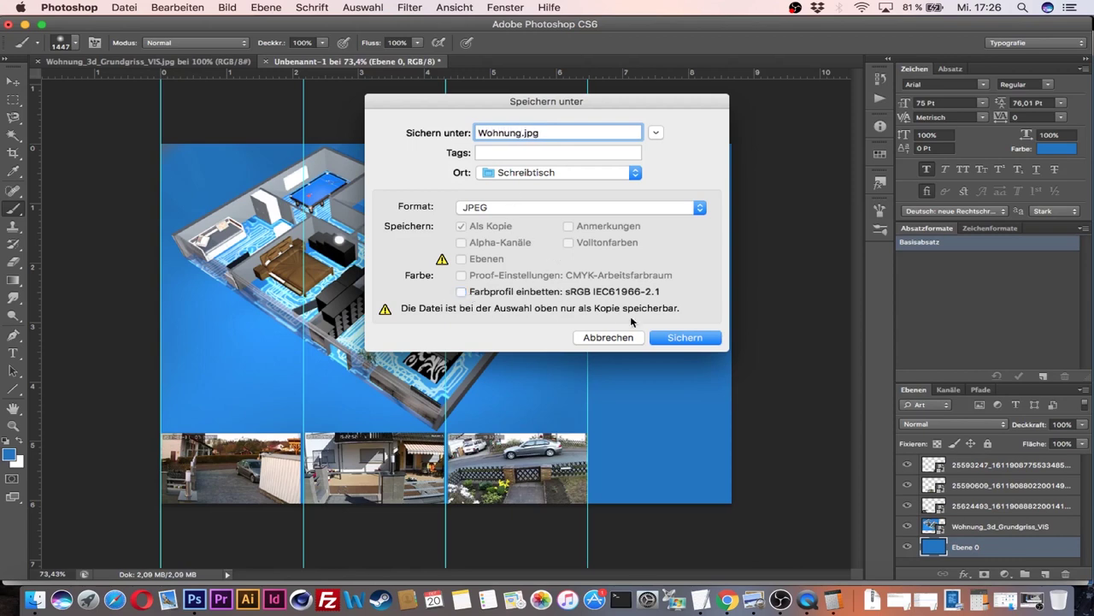
pyautogui.click(686, 336)
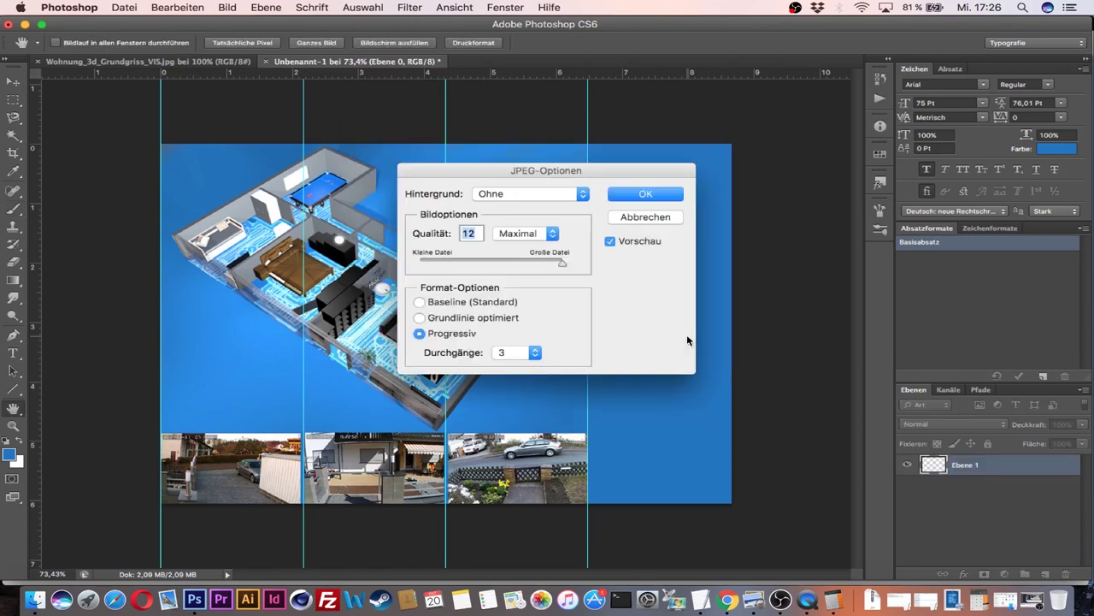
pyautogui.click(641, 194)
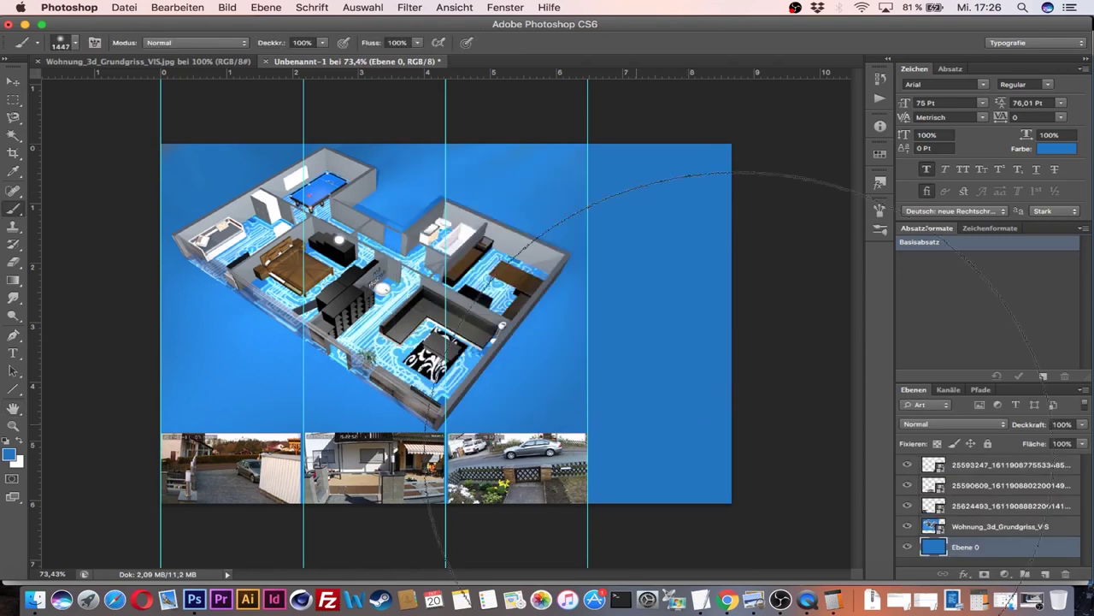
# Return to the vis editor page in Chrome.
pyautogui.click(745, 604)
pyautogui.click(746, 604)
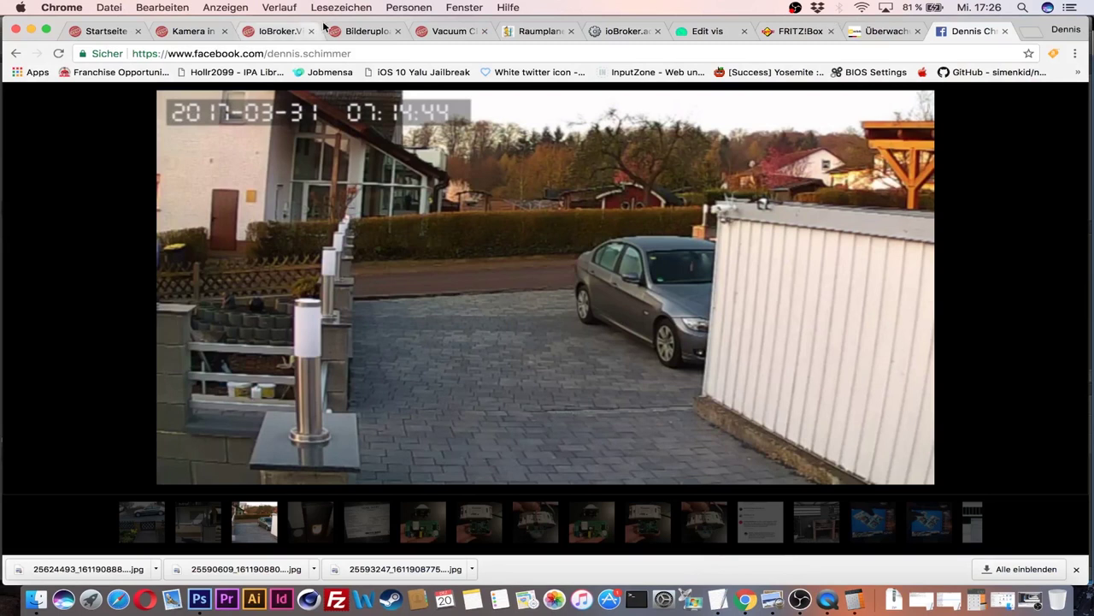
pyautogui.click(692, 35)
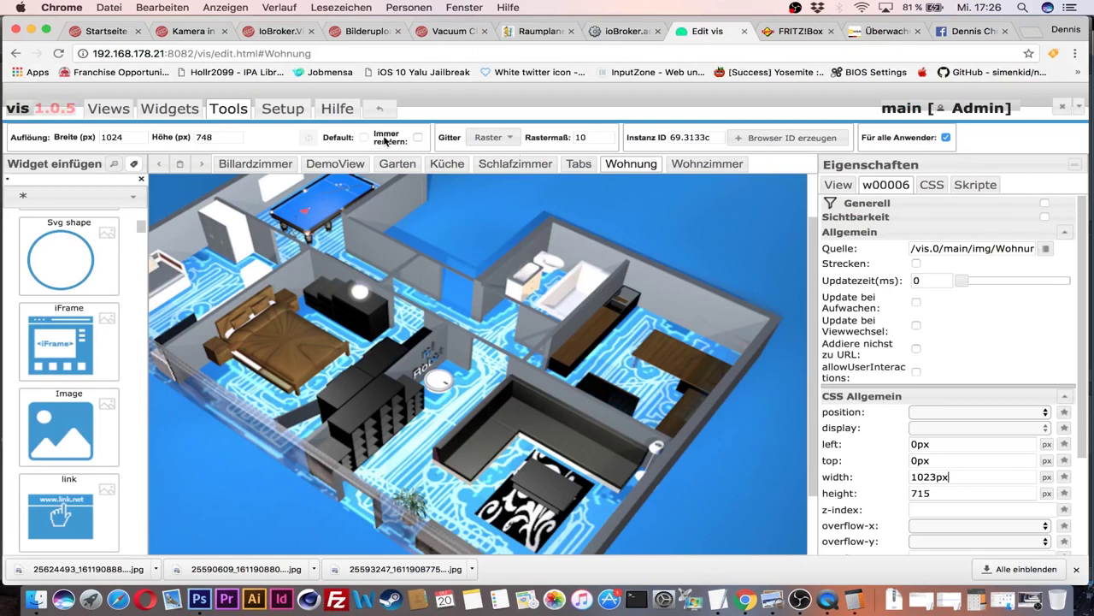
# Upload Wohnung.jpg from the desktop to /vis.0/main/img/ in the file manager.
pyautogui.click(283, 109)
pyautogui.click(229, 109)
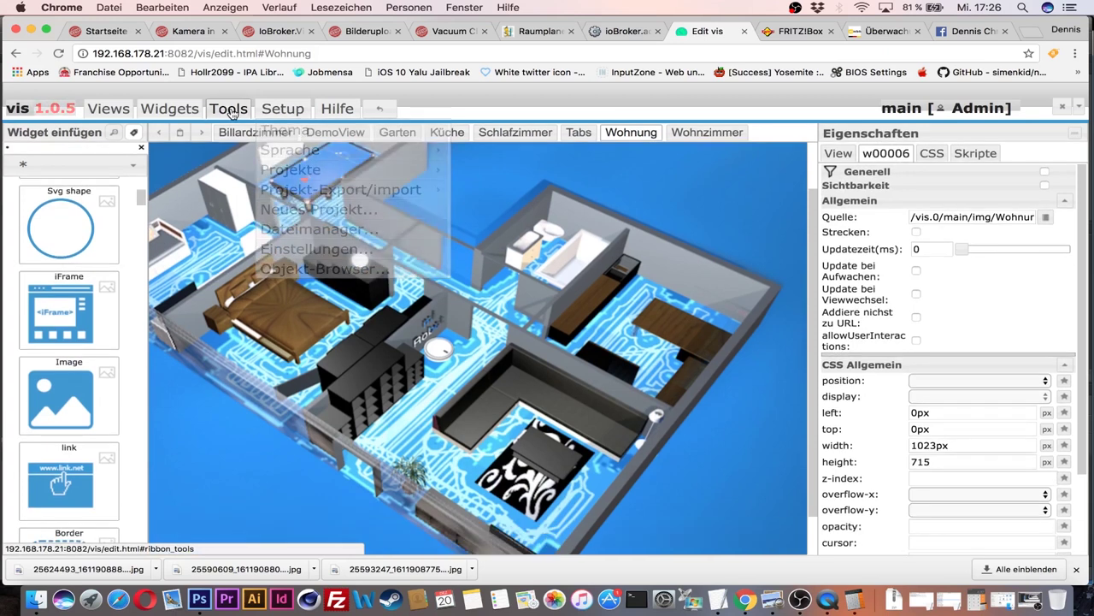
pyautogui.click(284, 109)
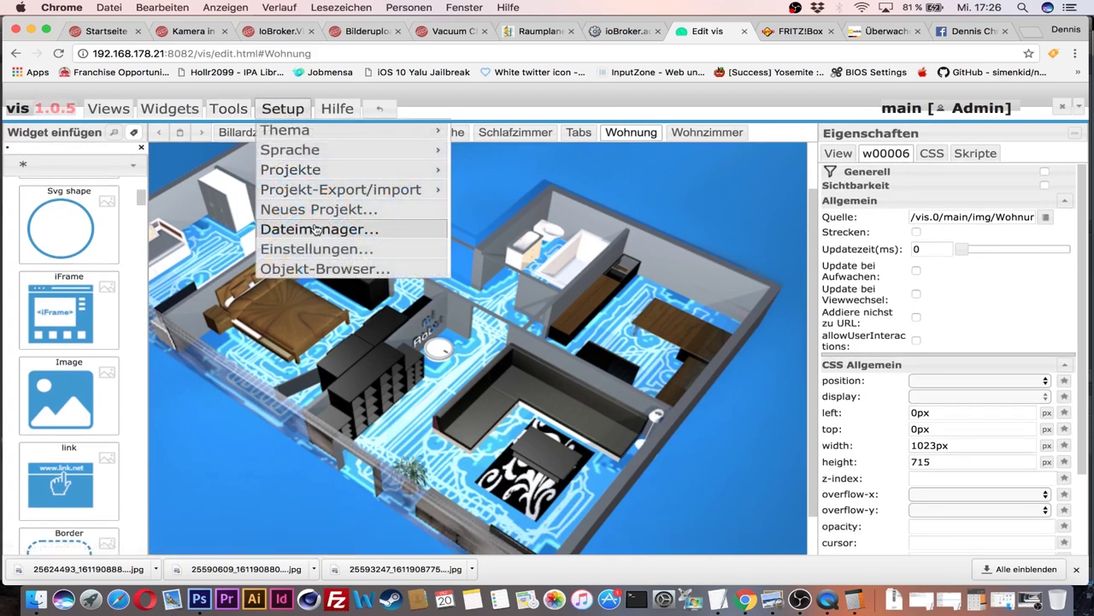
pyautogui.click(317, 229)
pyautogui.click(366, 166)
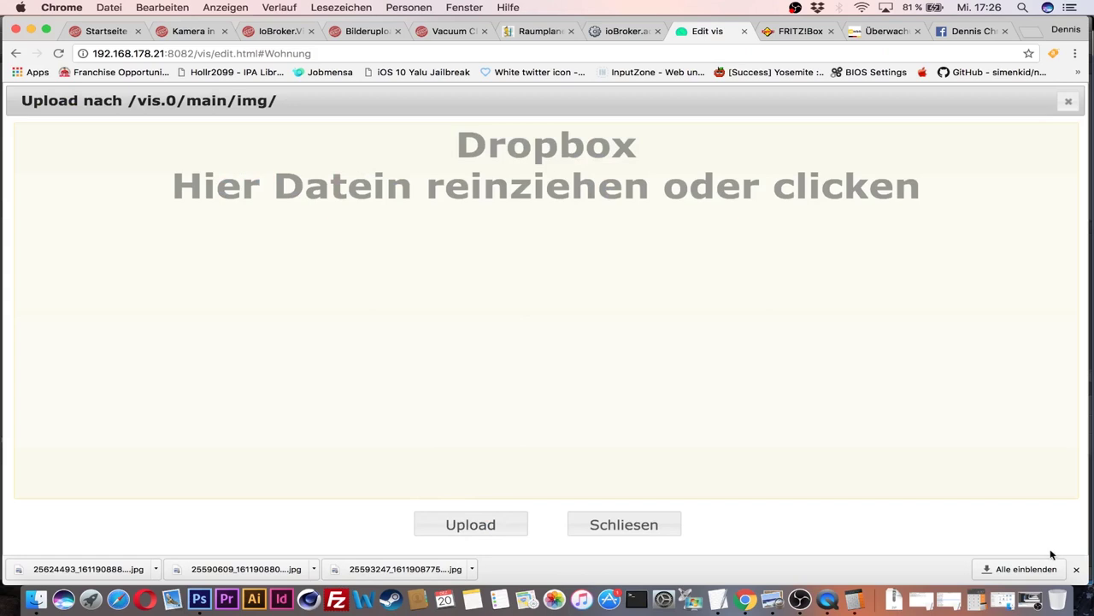
pyautogui.click(1077, 568)
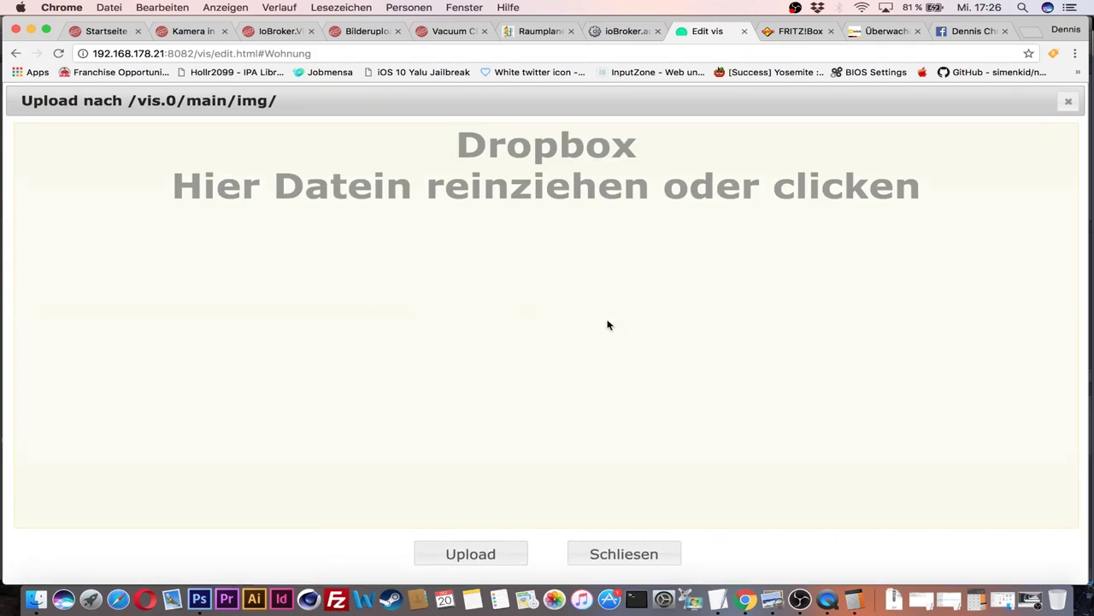
pyautogui.click(500, 172)
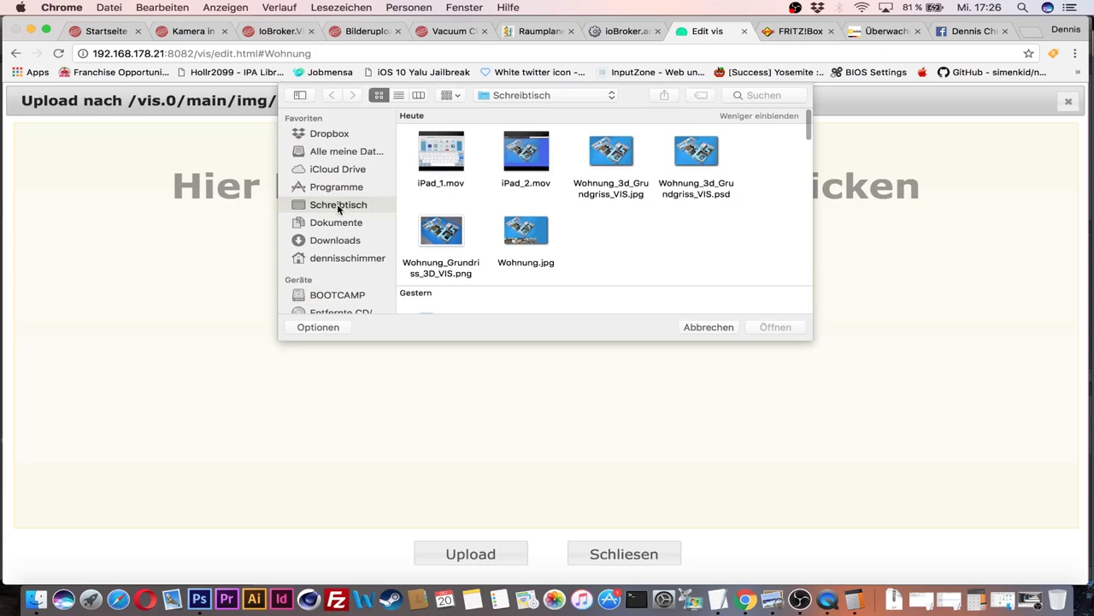
pyautogui.click(530, 237)
pyautogui.click(781, 328)
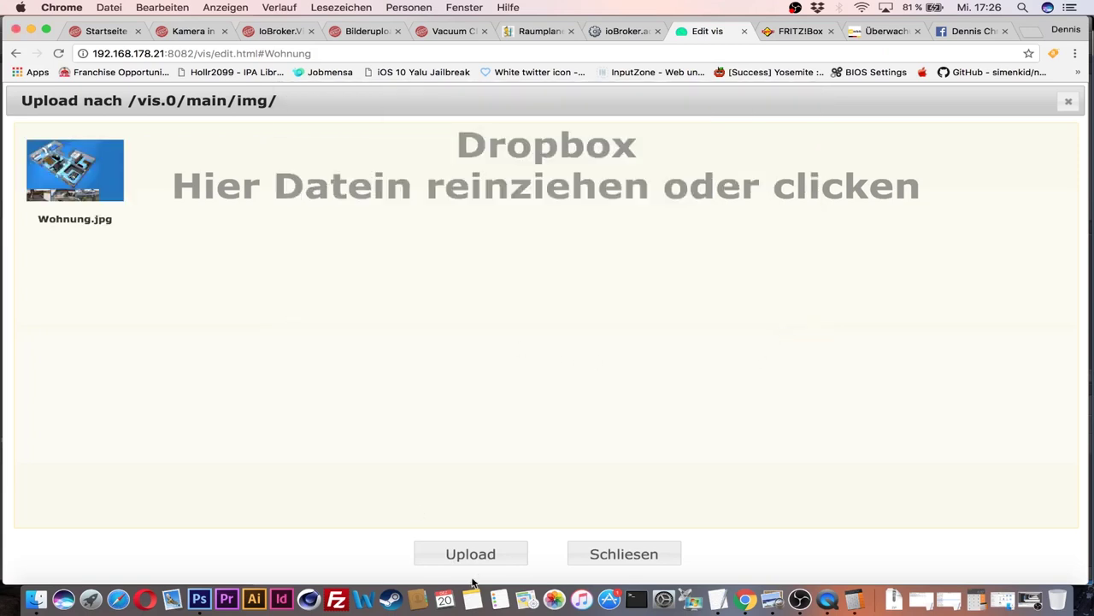
pyautogui.click(484, 563)
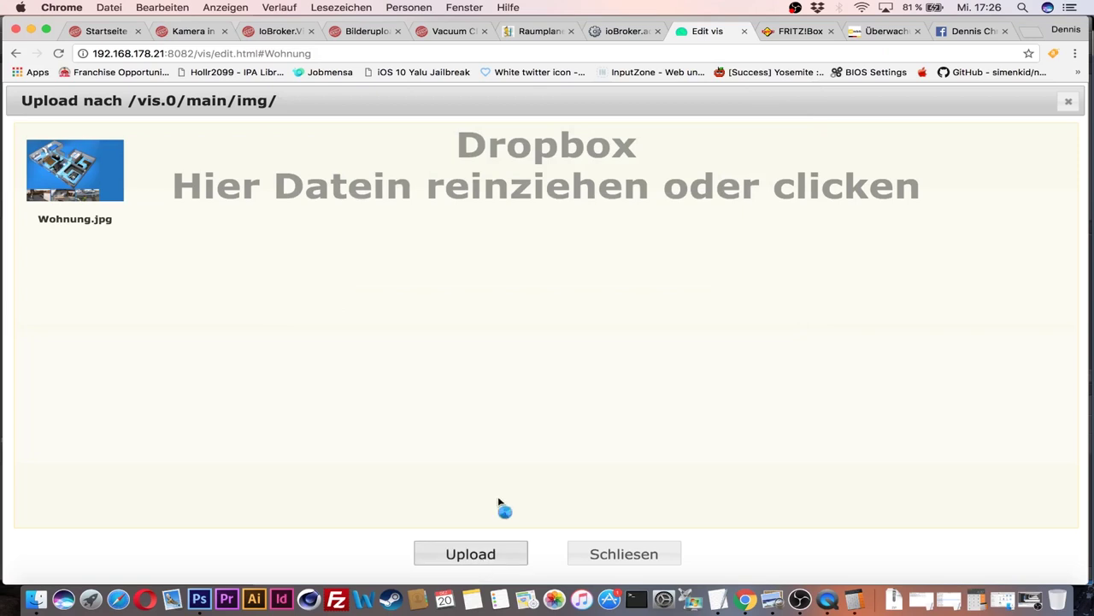
pyautogui.click(658, 558)
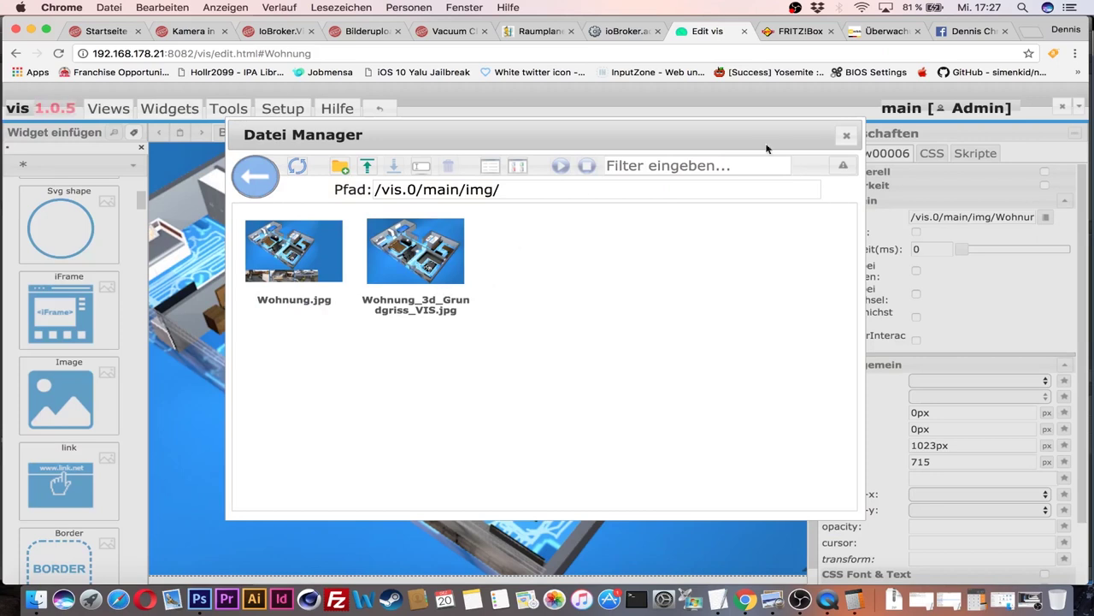
pyautogui.click(847, 135)
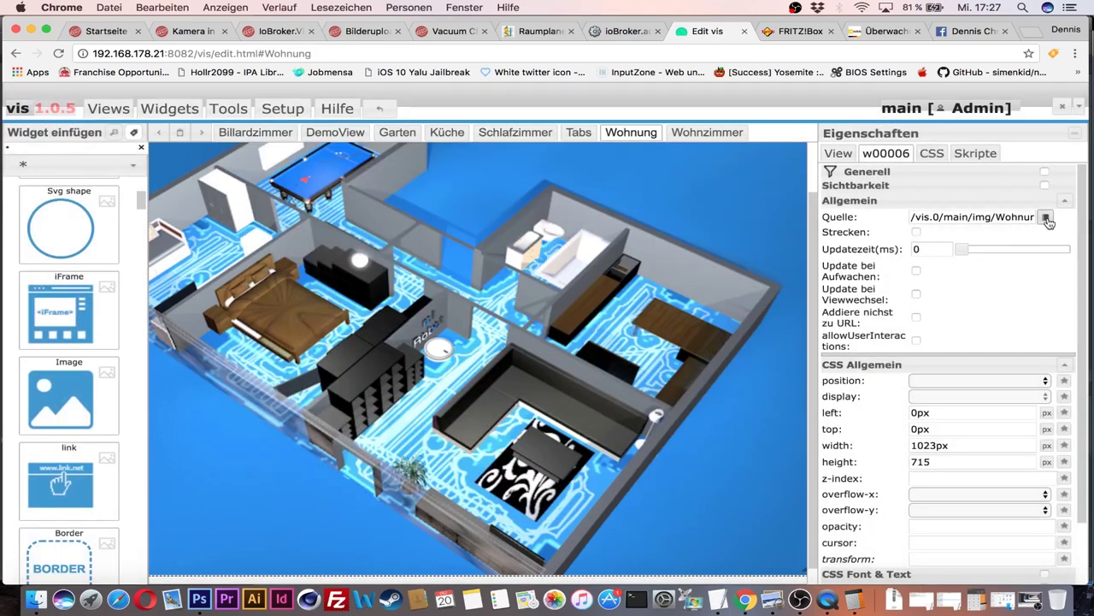
# Set the floor-plan widget w00006's image source to Wohnung.jpg.
pyautogui.click(1045, 217)
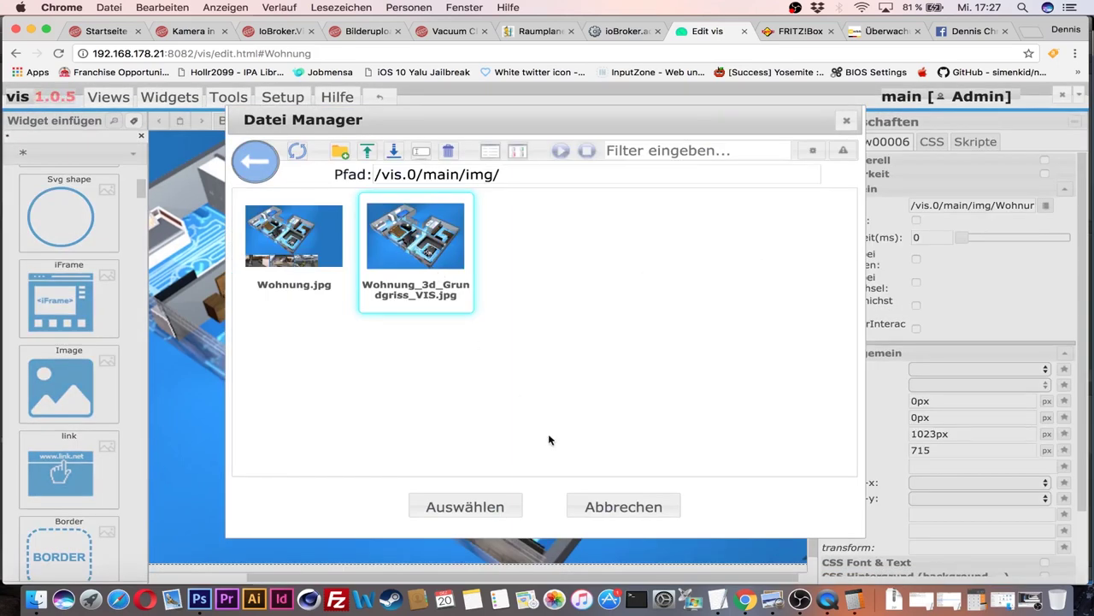
pyautogui.click(289, 244)
pyautogui.click(472, 505)
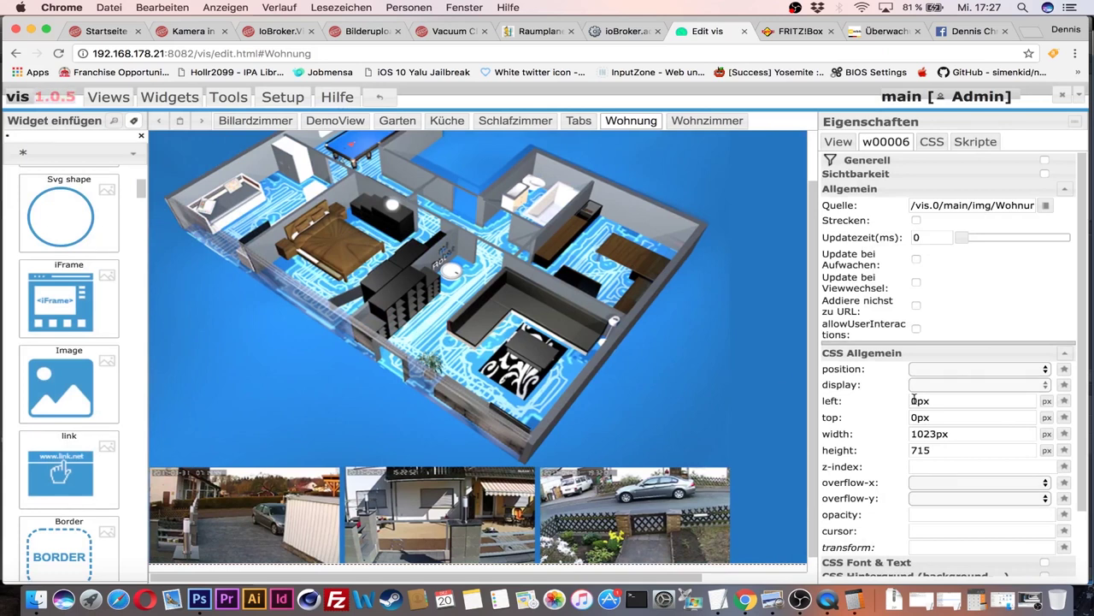
pyautogui.click(205, 601)
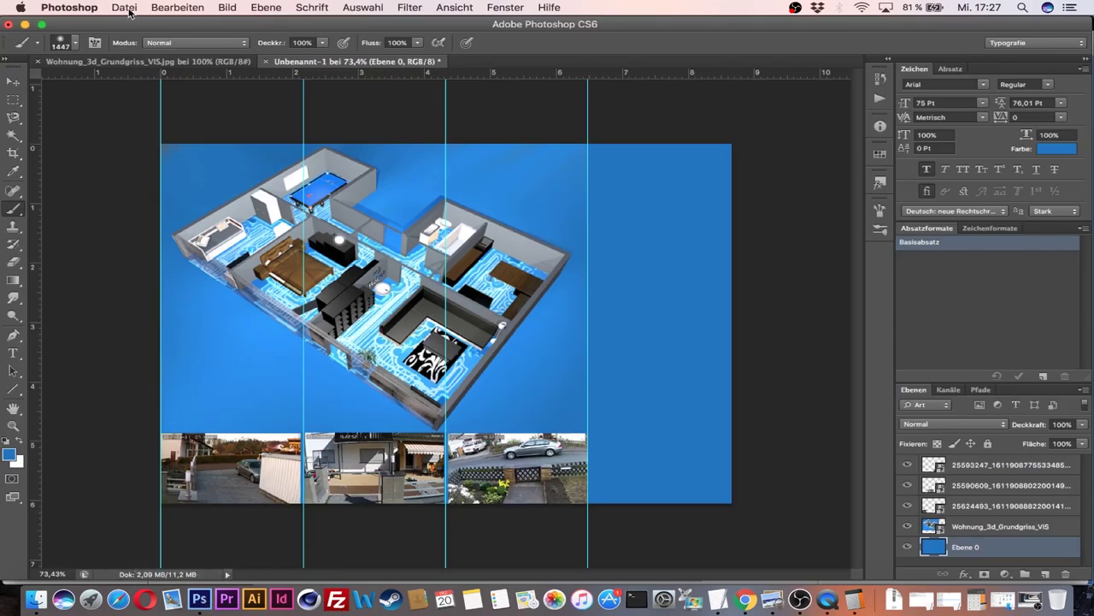
# In Photoshop, open Image Size (Bild > Bildgröße) and check it shows 1023 × 715 pixels.
pyautogui.click(128, 9)
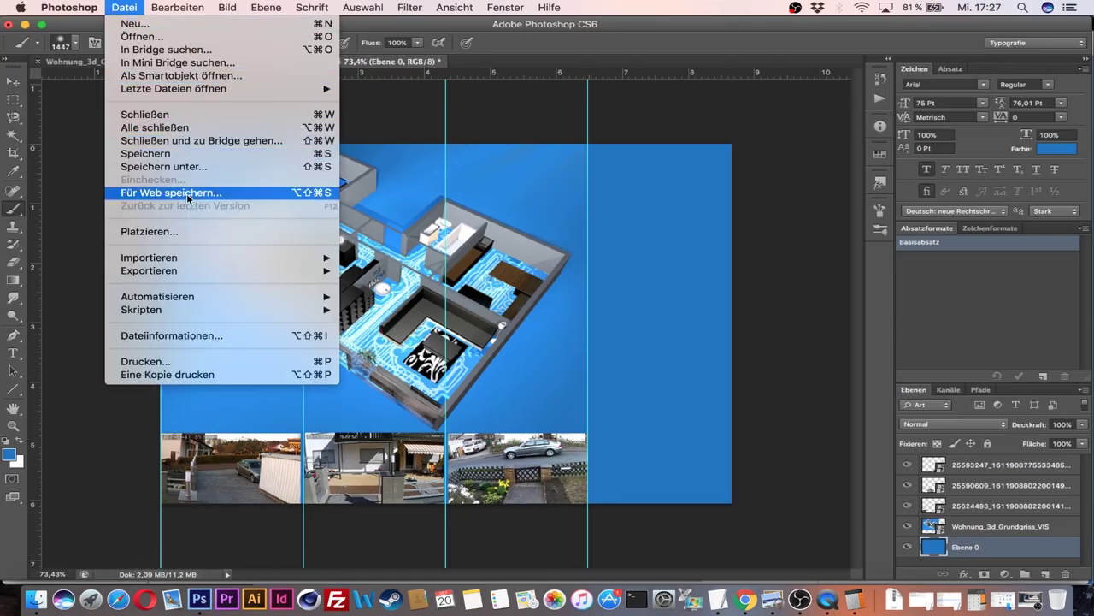
pyautogui.click(200, 156)
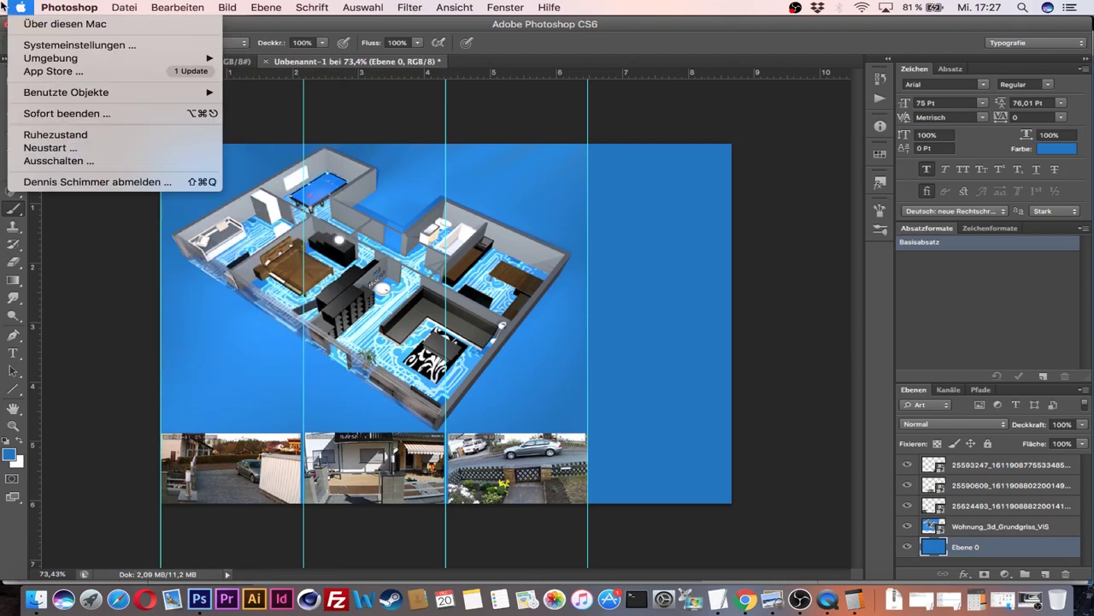
pyautogui.click(265, 8)
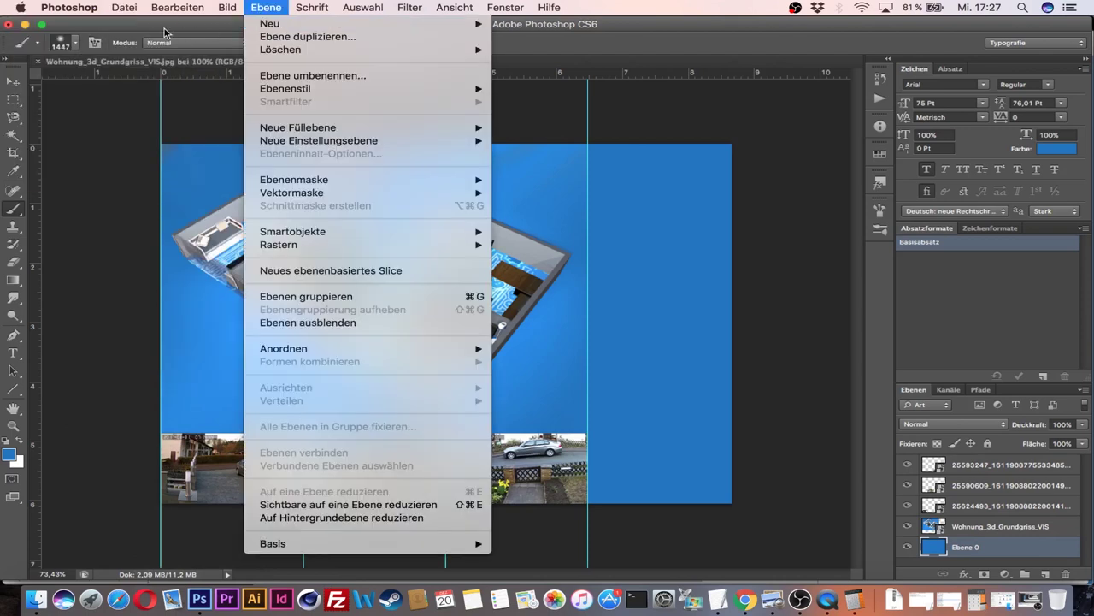
pyautogui.moveTo(132, 15)
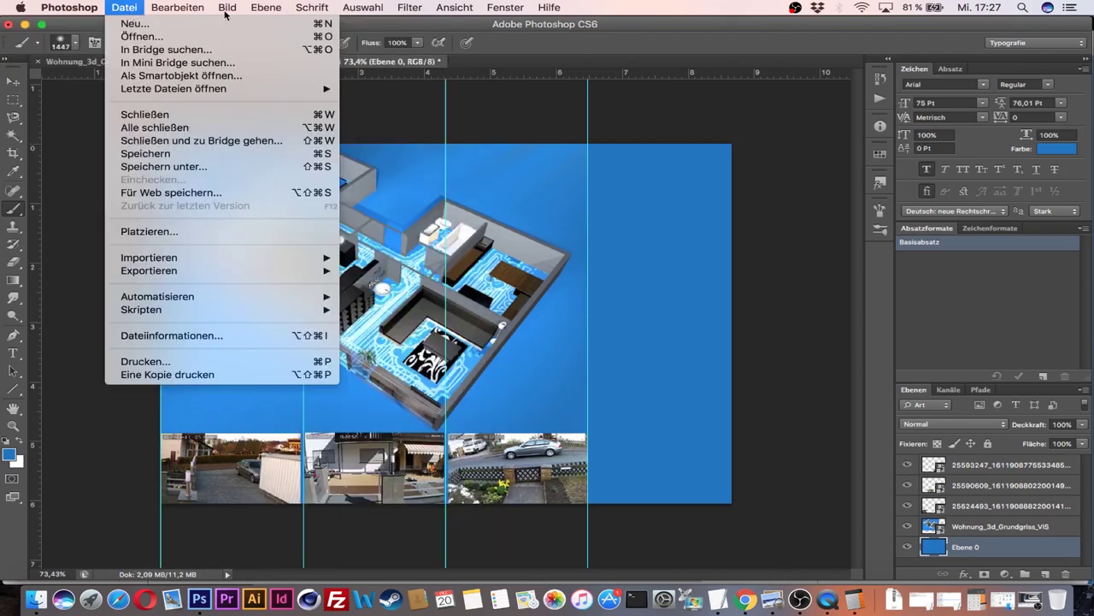
pyautogui.moveTo(228, 11)
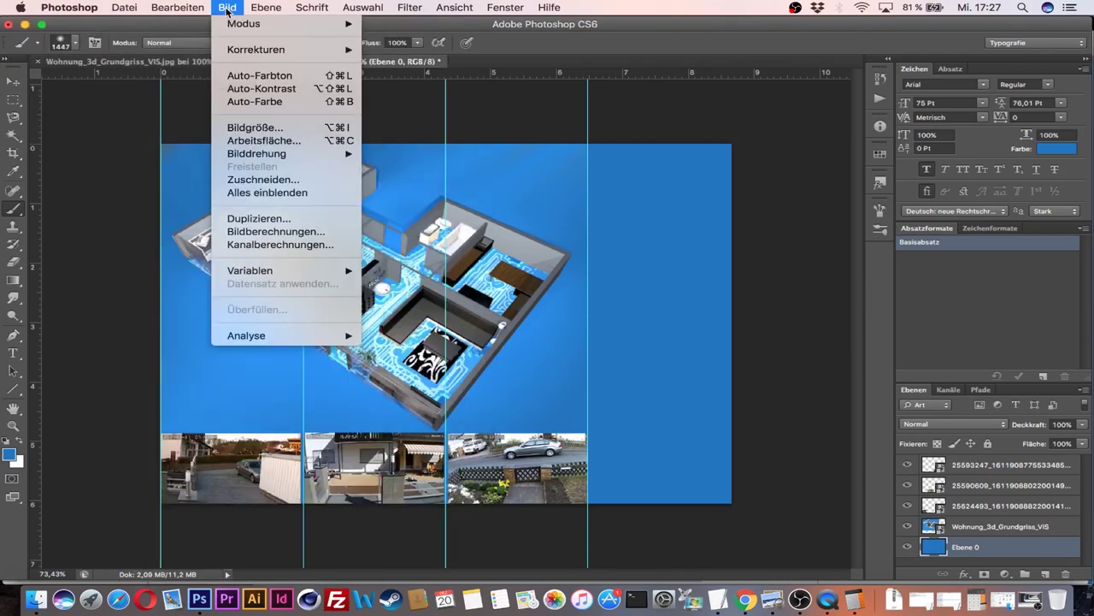
pyautogui.click(270, 129)
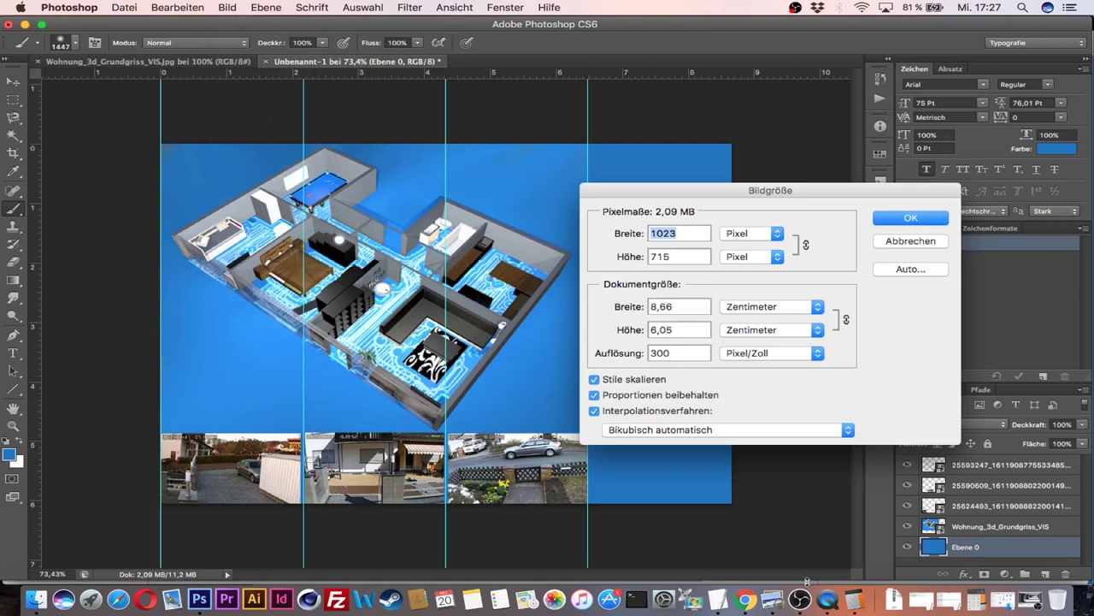
# Compare the 1023 × 715 size with the vis widget, close Image Size unchanged, and return to vis.
pyautogui.click(746, 599)
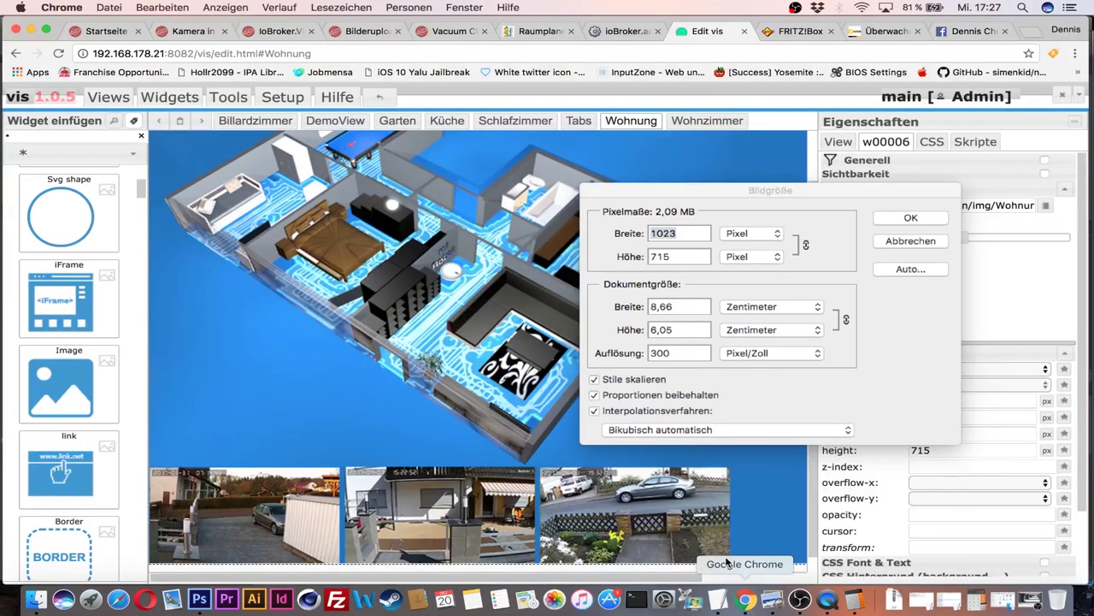
pyautogui.click(910, 218)
pyautogui.click(909, 218)
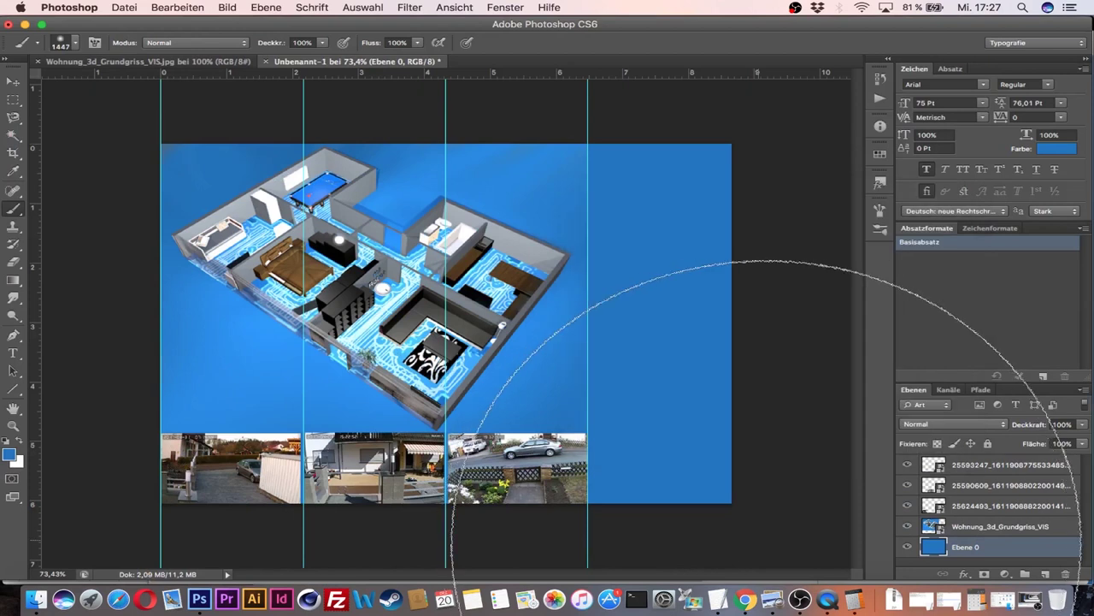
pyautogui.click(744, 599)
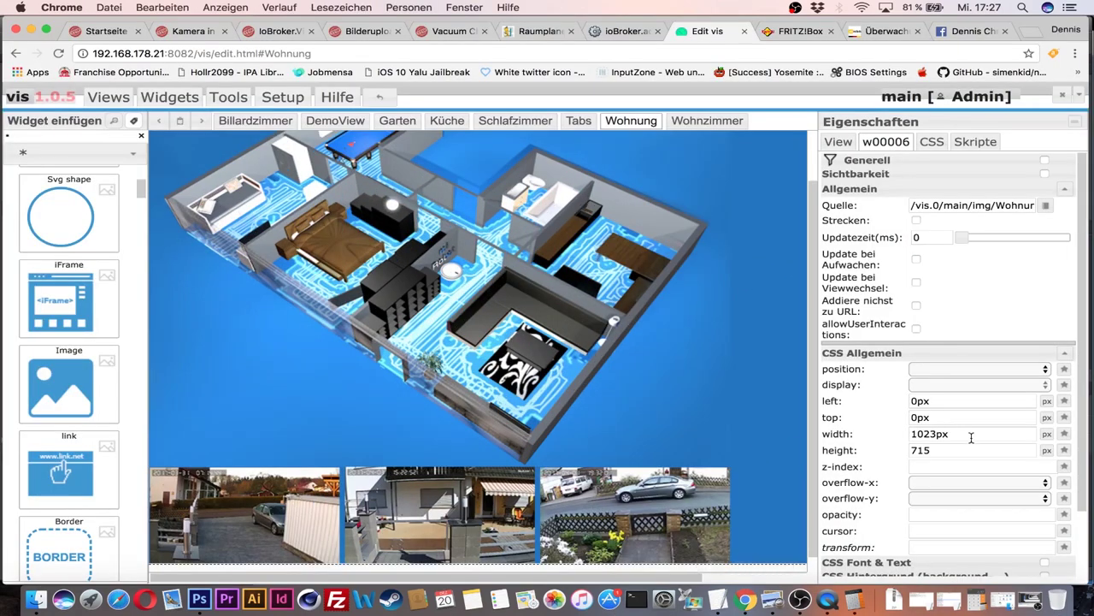
# Scroll the Widget einfügen list down to the YahooWeather widget.
pyautogui.hscroll(3, 713, 365)
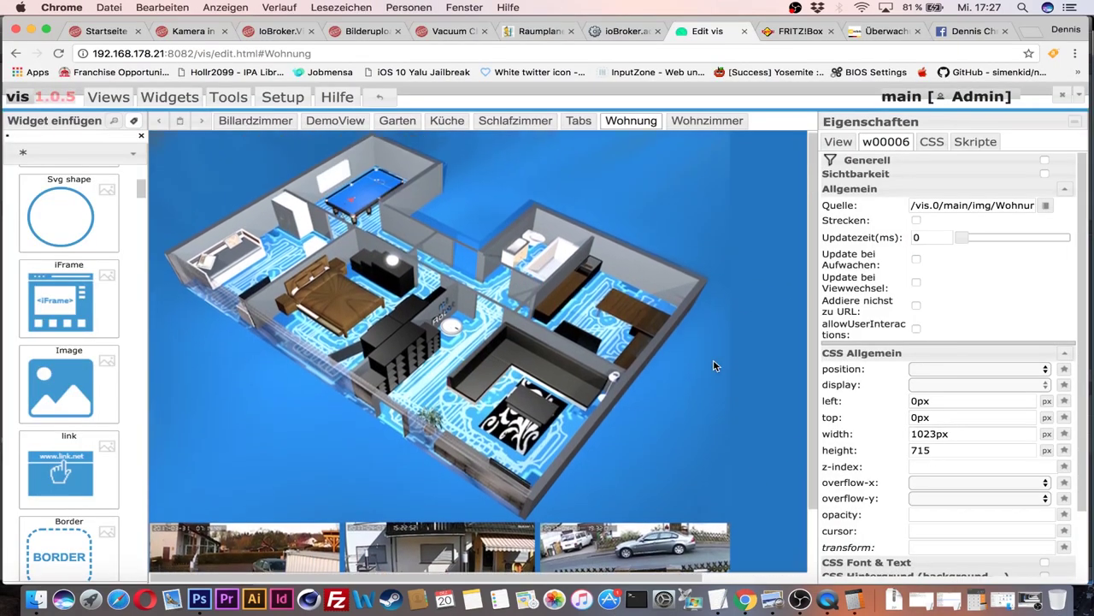
pyautogui.scroll(1, 713, 365)
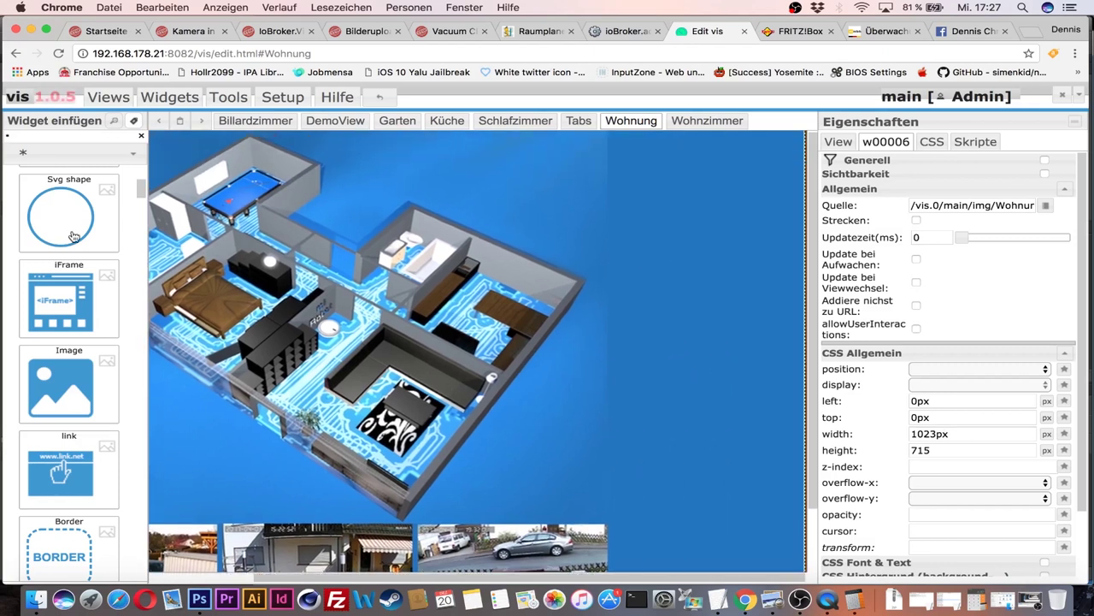
pyautogui.scroll(-5, 73, 236)
pyautogui.scroll(-3, 74, 236)
pyautogui.scroll(-5, 74, 236)
pyautogui.scroll(-5, 73, 236)
pyautogui.scroll(-5, 73, 236)
pyautogui.scroll(-5, 73, 236)
pyautogui.scroll(-5, 73, 236)
pyautogui.scroll(-5, 73, 236)
pyautogui.scroll(-3, 74, 236)
pyautogui.scroll(-1, 73, 236)
pyautogui.scroll(-3, 73, 236)
pyautogui.scroll(-5, 74, 236)
pyautogui.scroll(-5, 73, 236)
pyautogui.scroll(-2, 73, 236)
pyautogui.scroll(-5, 74, 236)
pyautogui.scroll(-5, 73, 236)
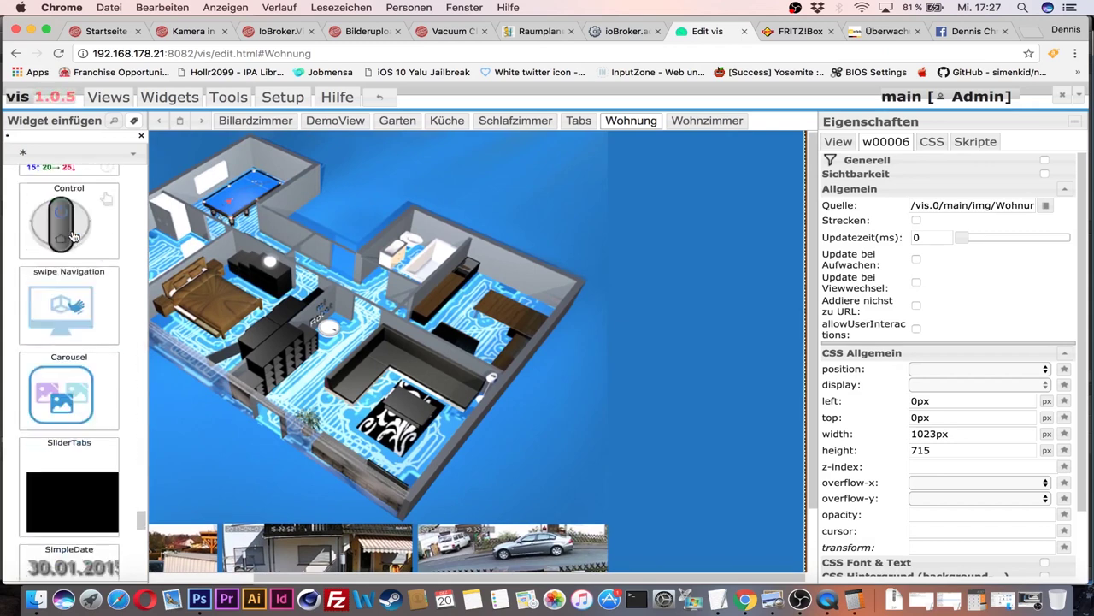
pyautogui.scroll(-5, 73, 236)
pyautogui.scroll(-5, 74, 236)
pyautogui.scroll(1, 73, 236)
pyautogui.scroll(4, 73, 236)
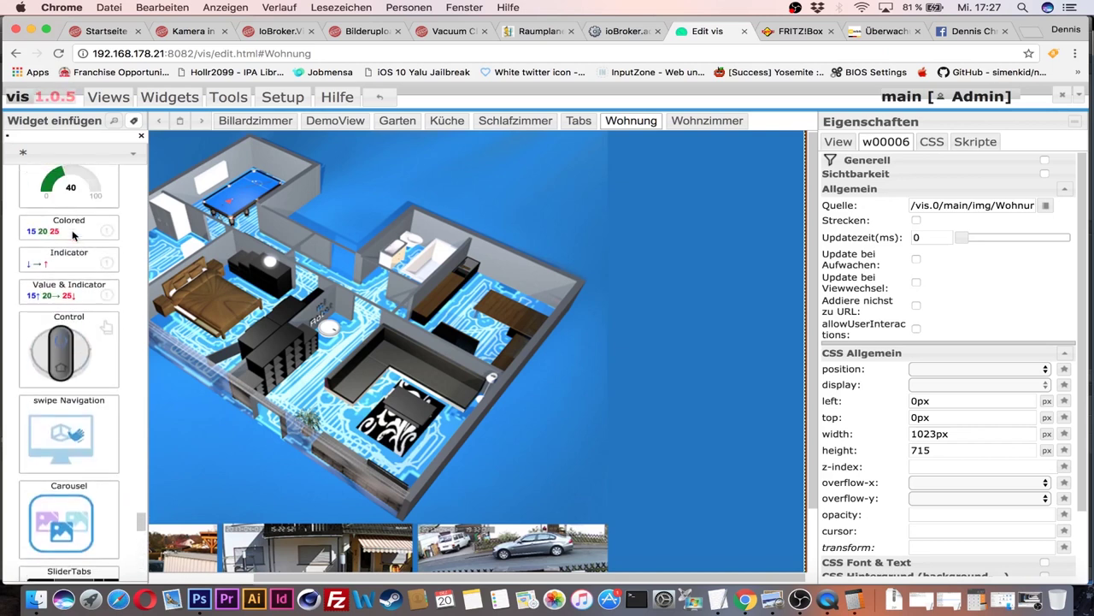
pyautogui.scroll(-1, 83, 362)
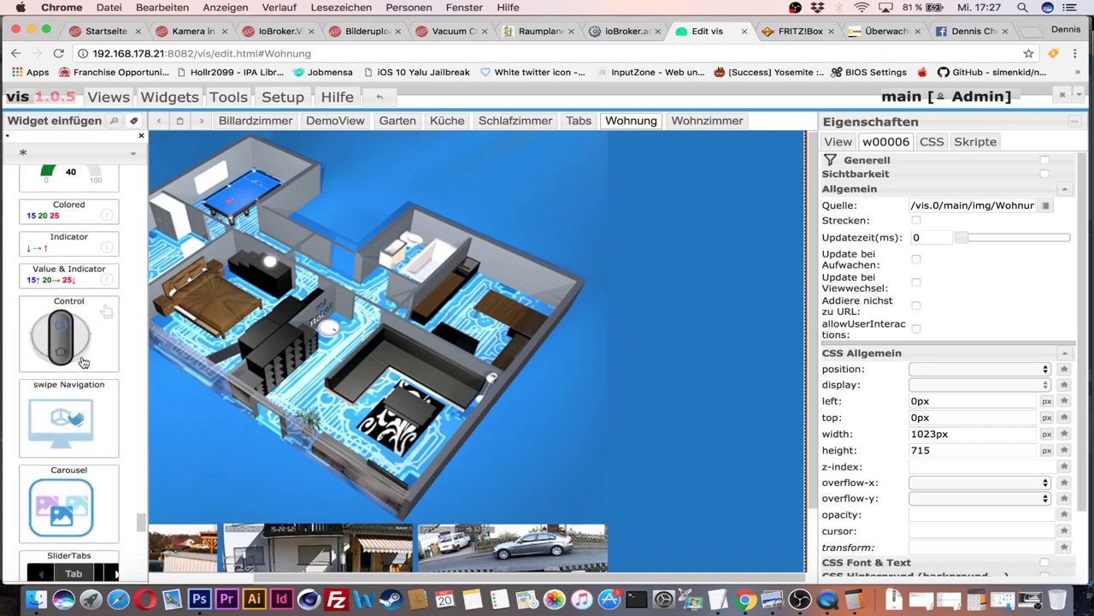
pyautogui.scroll(-1, 71, 355)
pyautogui.scroll(-5, 72, 357)
pyautogui.scroll(-5, 73, 356)
pyautogui.scroll(-3, 76, 358)
pyautogui.scroll(-5, 75, 357)
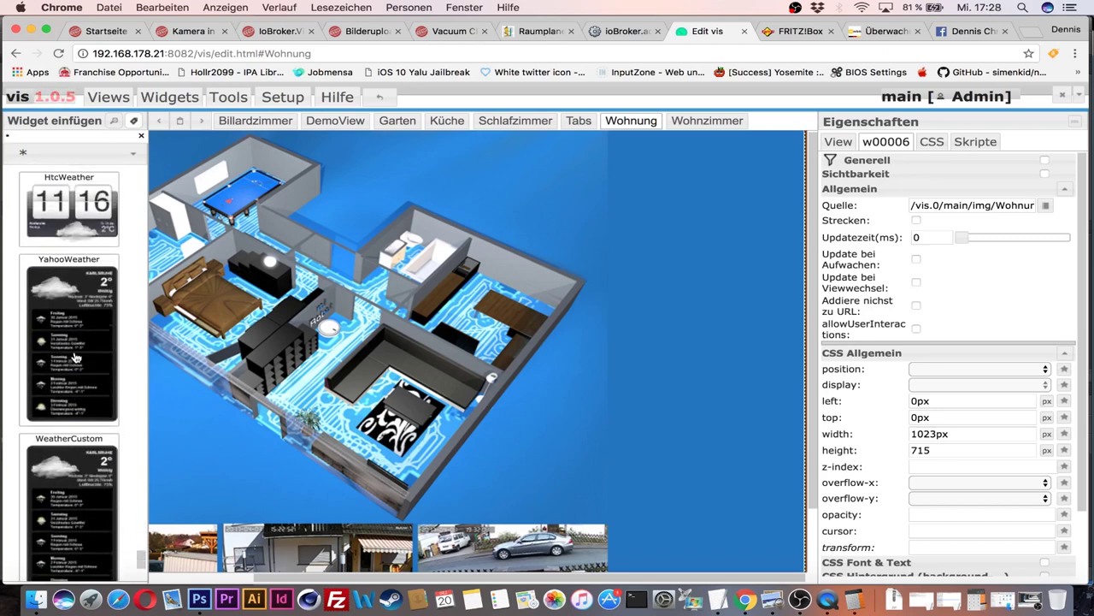
pyautogui.scroll(2, 75, 357)
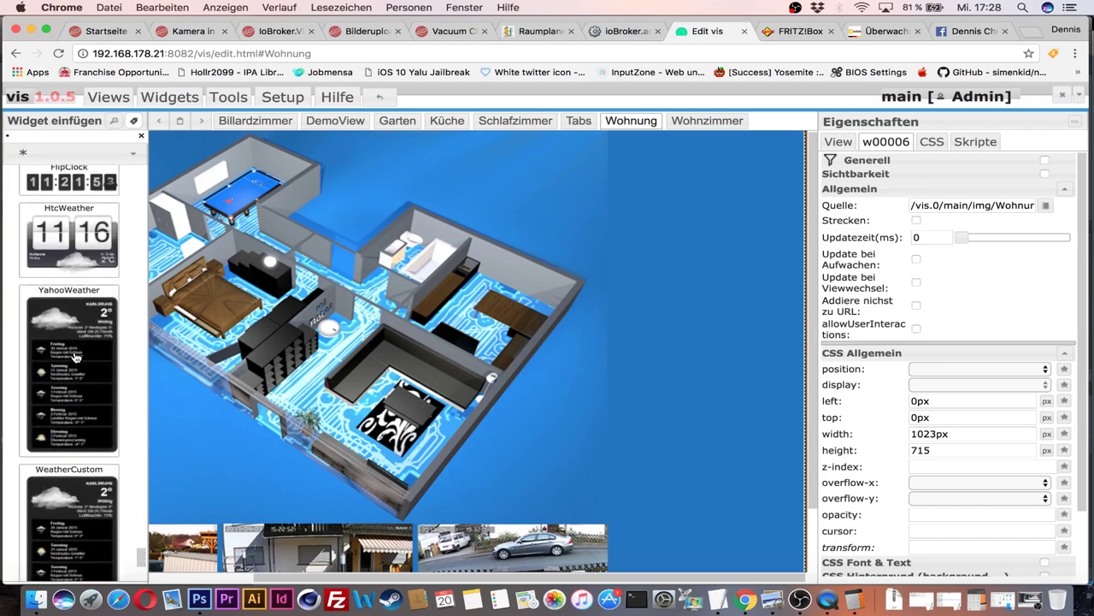
pyautogui.scroll(-4, 74, 357)
pyautogui.scroll(-3, 74, 358)
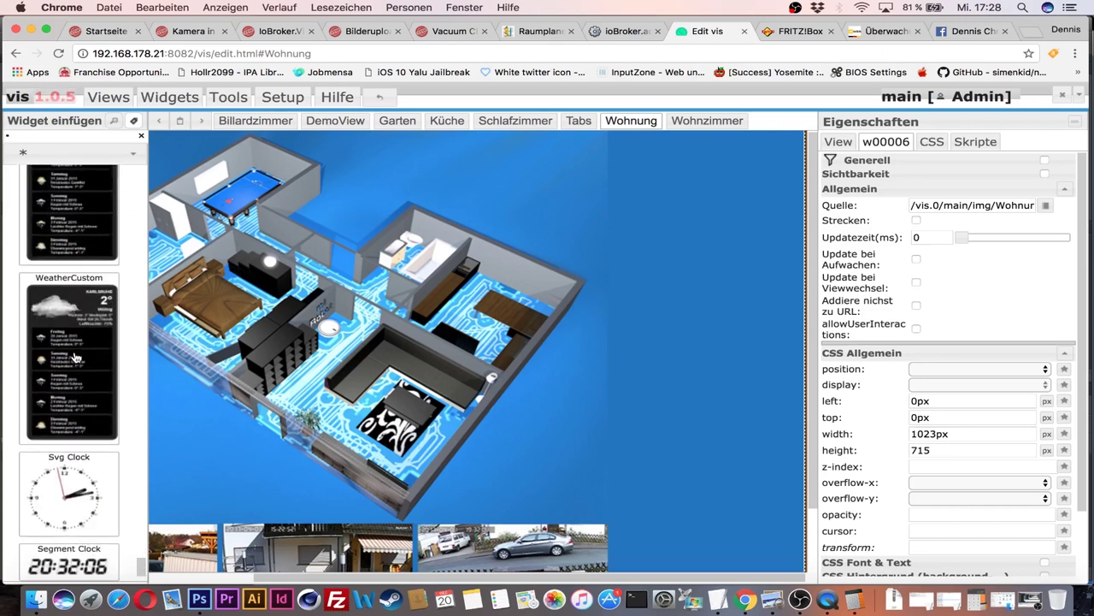
pyautogui.scroll(3, 75, 357)
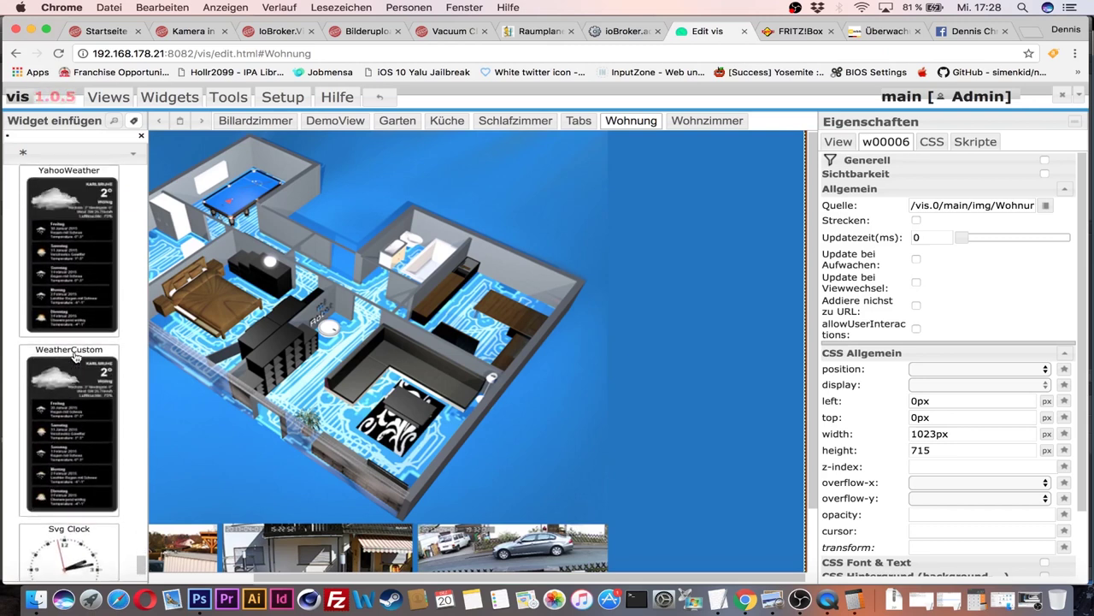
pyautogui.scroll(1, 74, 358)
pyautogui.scroll(-3, 74, 357)
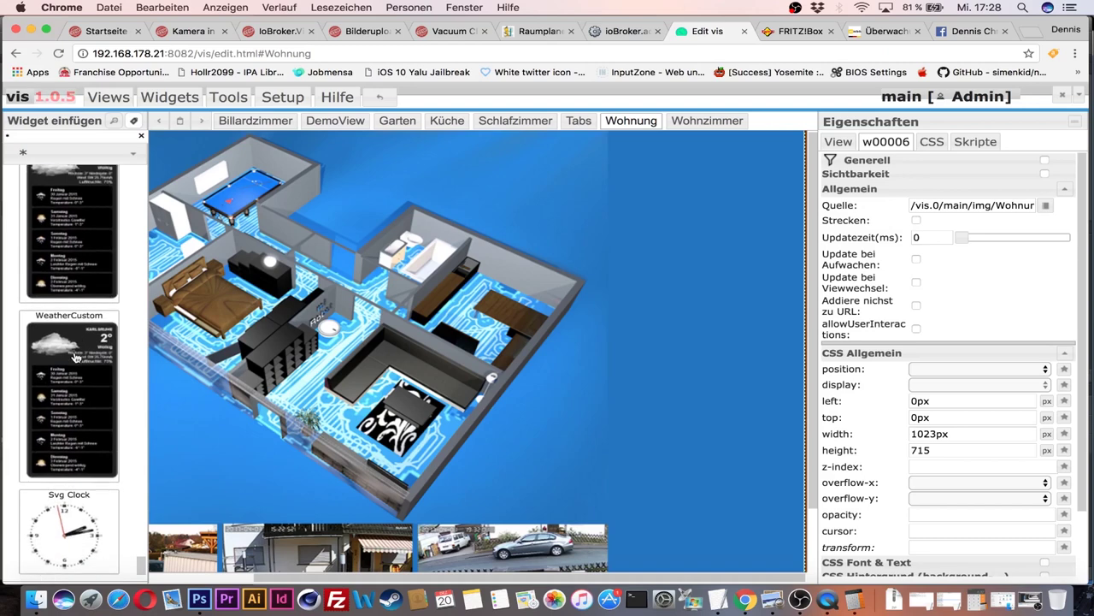
# Drop the YahooWeather forecast onto the Wohnung view, minimise the recording window, and preview Wohnzimmer.
pyautogui.moveTo(64, 233); pyautogui.dragTo(640, 273)
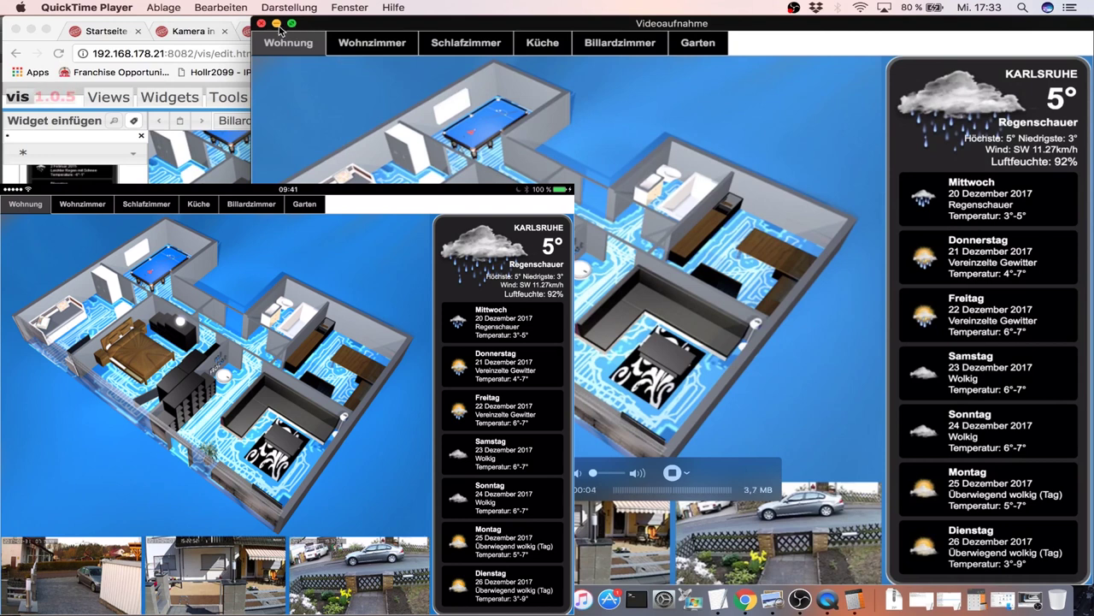
pyautogui.click(276, 23)
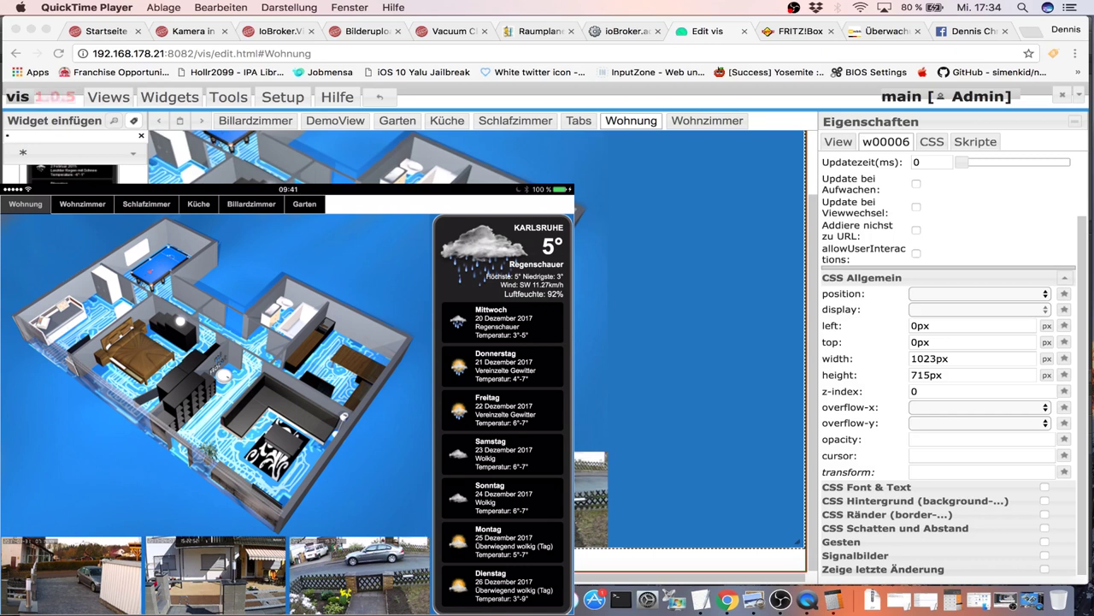
pyautogui.click(82, 203)
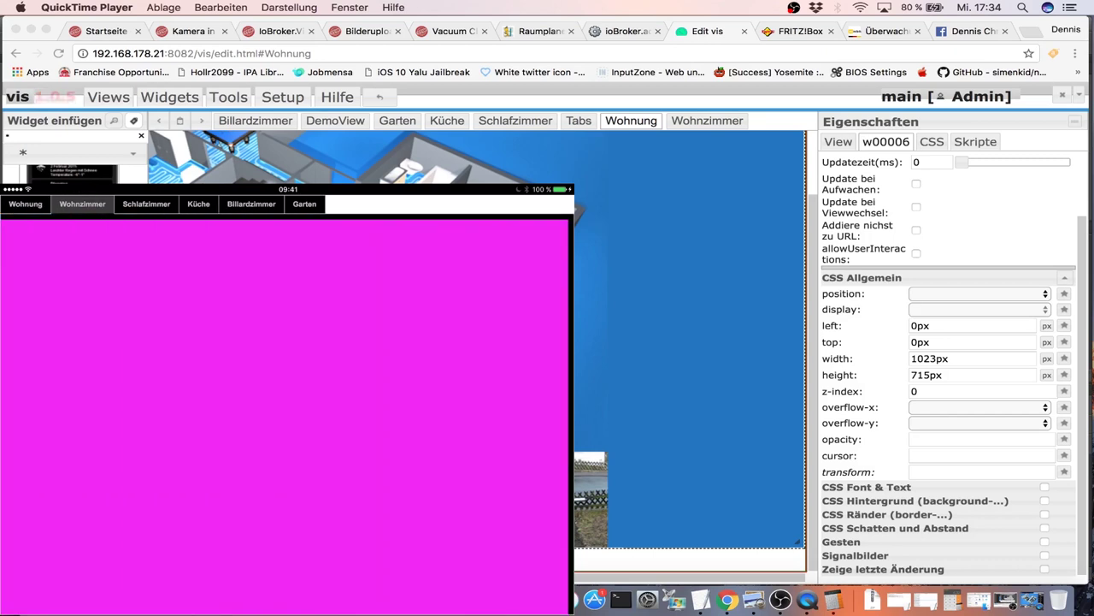
# Return the dashboard preview to the Wohnung page and select the YahooWeather panel.
pyautogui.click(25, 204)
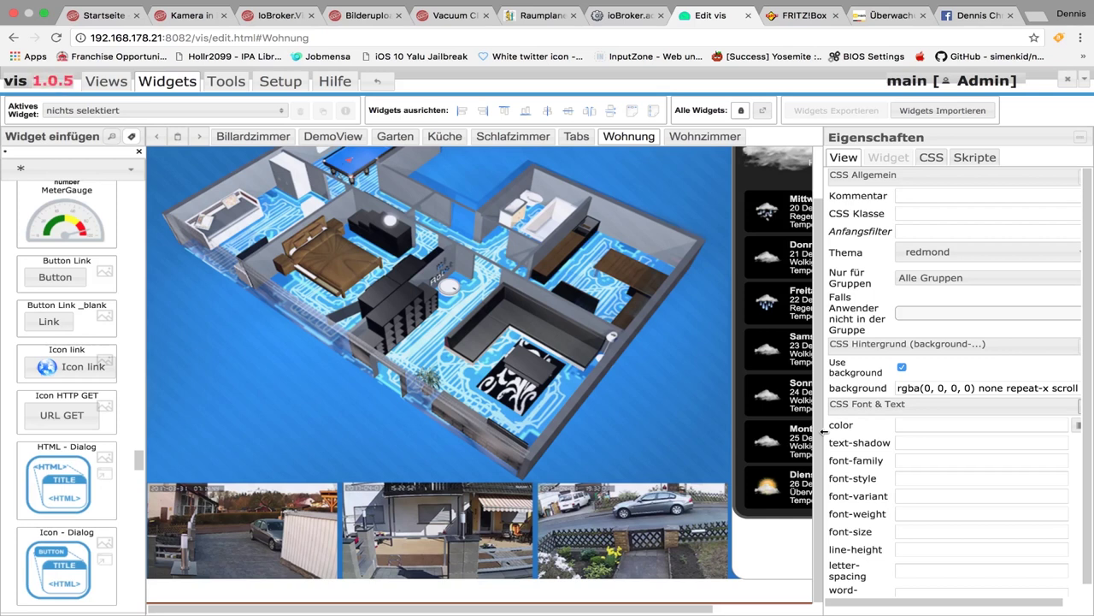
pyautogui.click(778, 186)
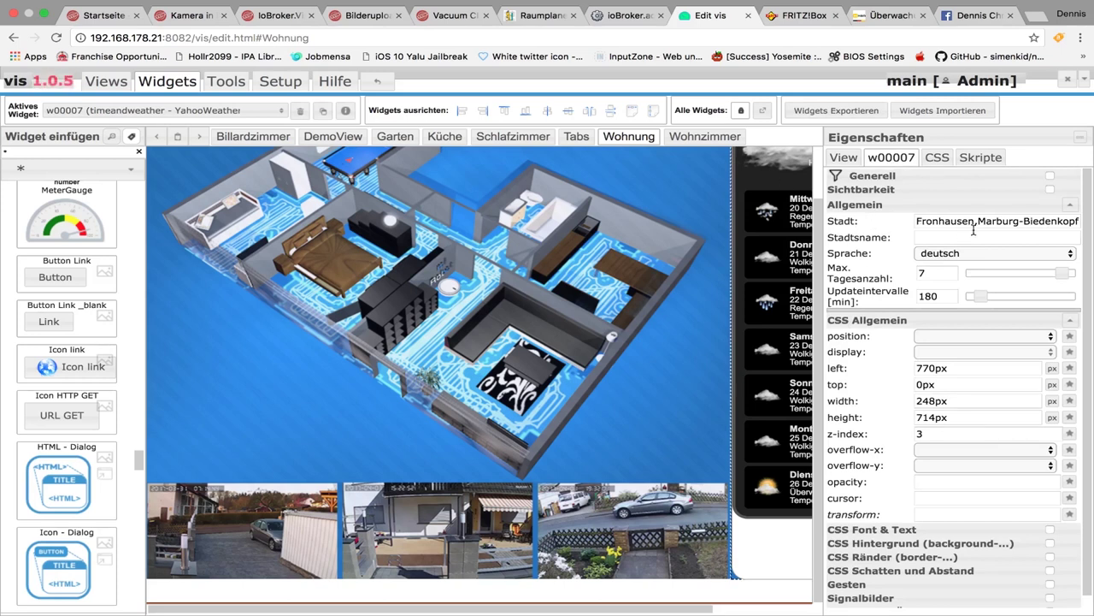
pyautogui.click(957, 221)
pyautogui.scroll(3, 684, 384)
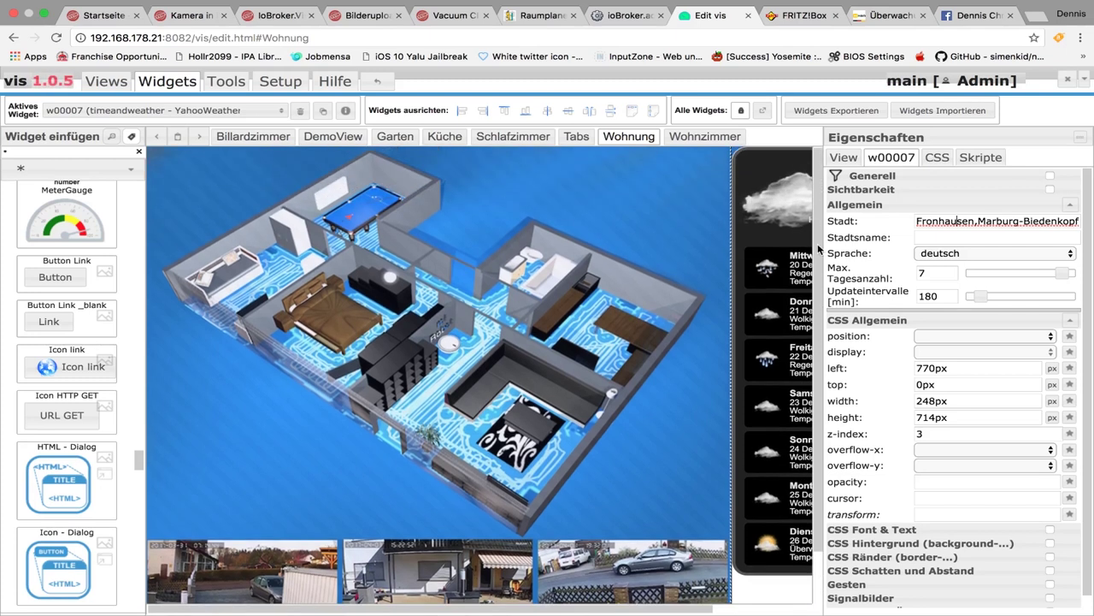
pyautogui.moveTo(529, 610); pyautogui.dragTo(656, 611)
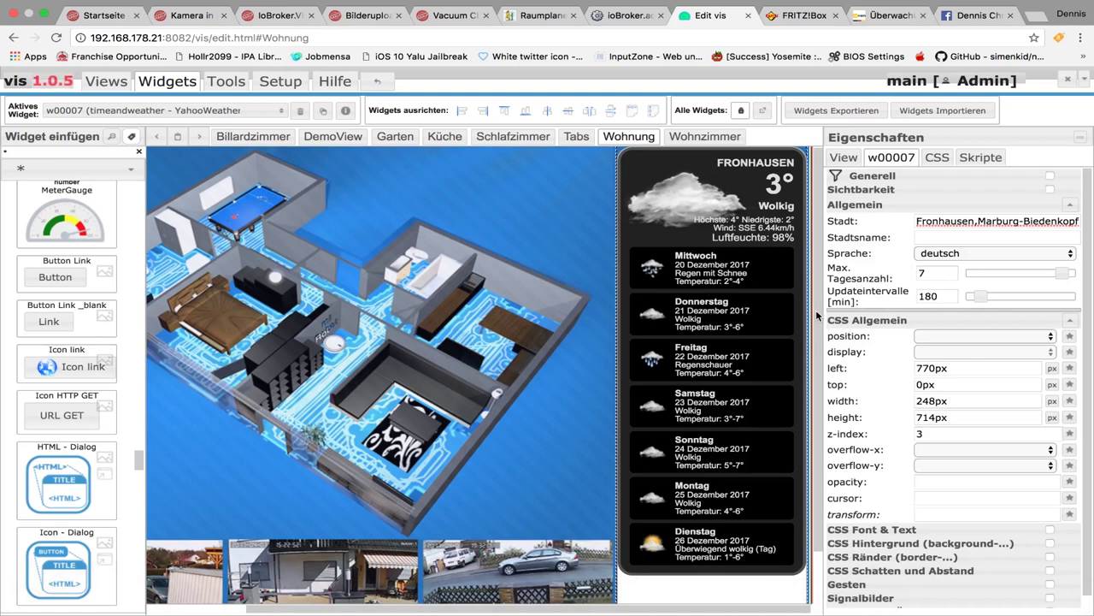
pyautogui.scroll(-2, 817, 316)
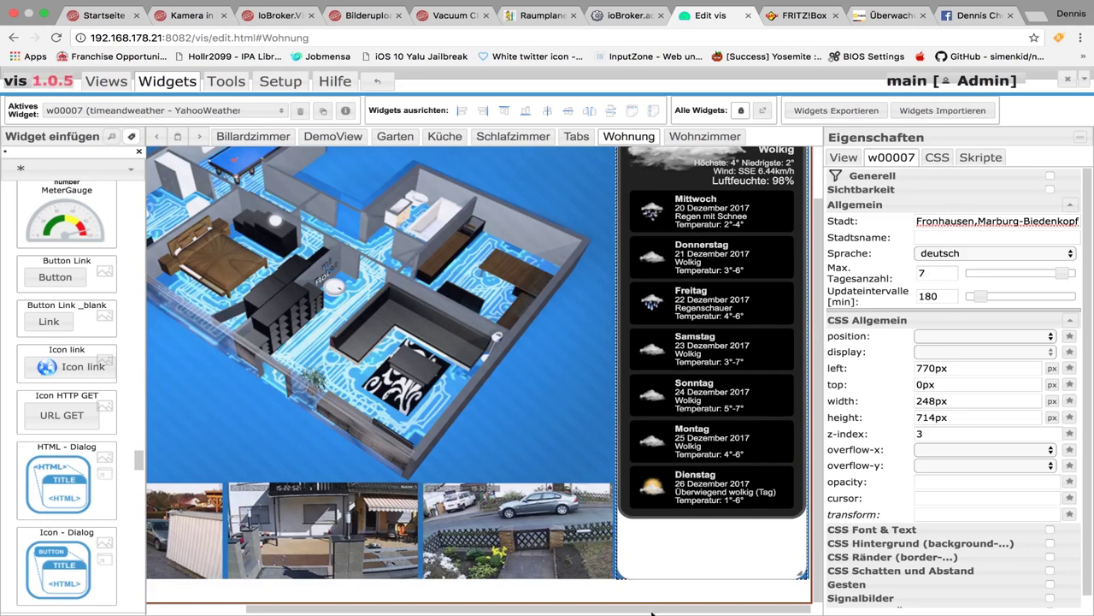
pyautogui.moveTo(651, 612); pyautogui.dragTo(546, 612)
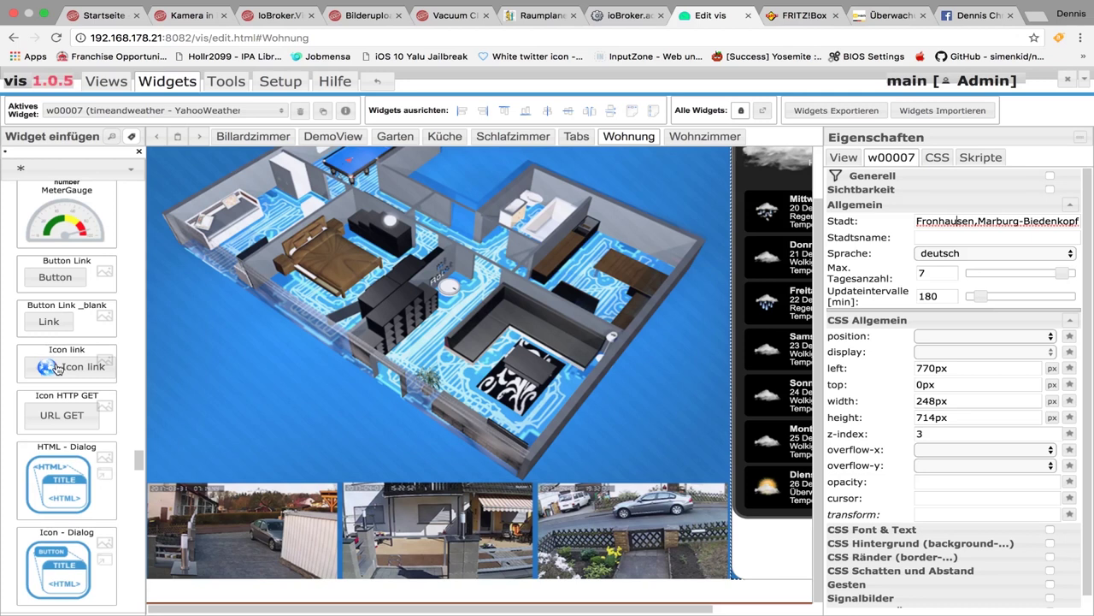
# Add an Icon link widget showing the third camera snapshot image as its Quelle.
pyautogui.moveTo(56, 368)
pyautogui.mouseDown()
pyautogui.moveTo(216, 500)
pyautogui.moveTo(196, 507)
pyautogui.moveTo(192, 495)
pyautogui.mouseUp()
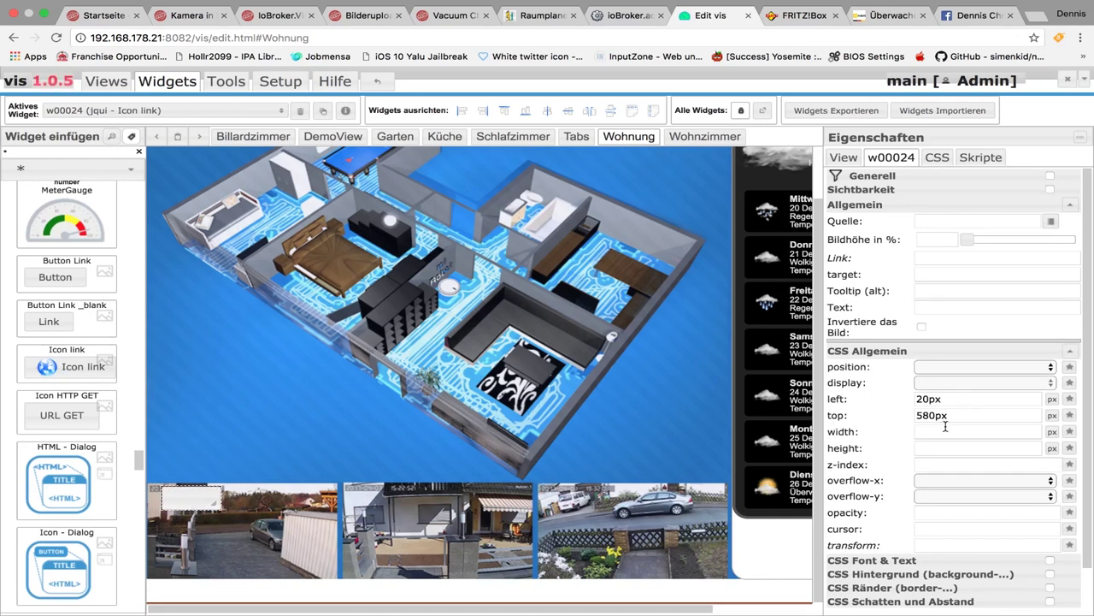
pyautogui.click(1050, 222)
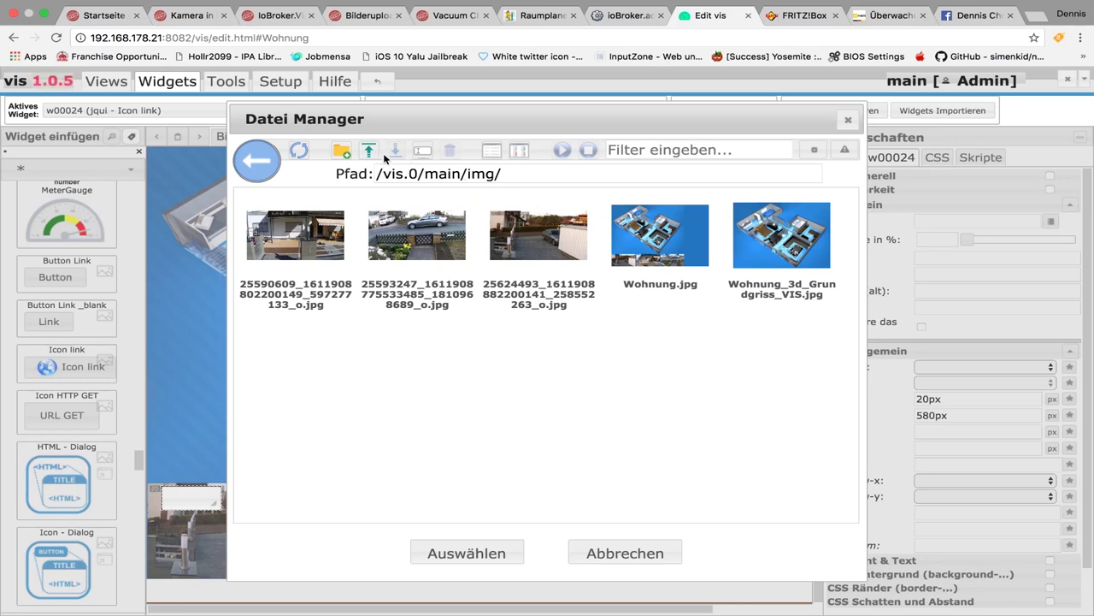
pyautogui.click(532, 260)
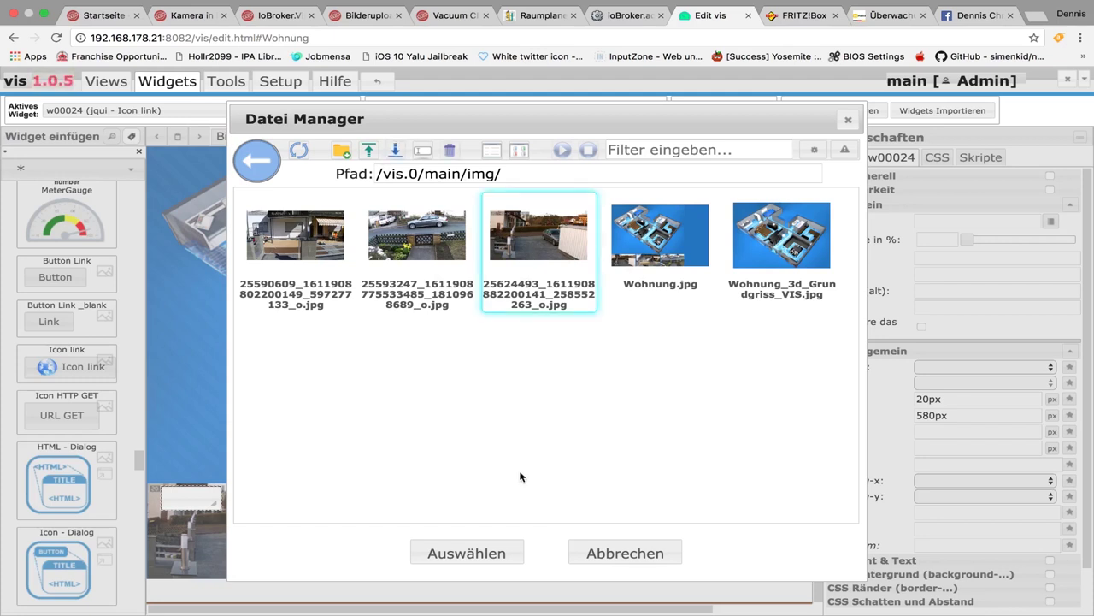
pyautogui.click(469, 556)
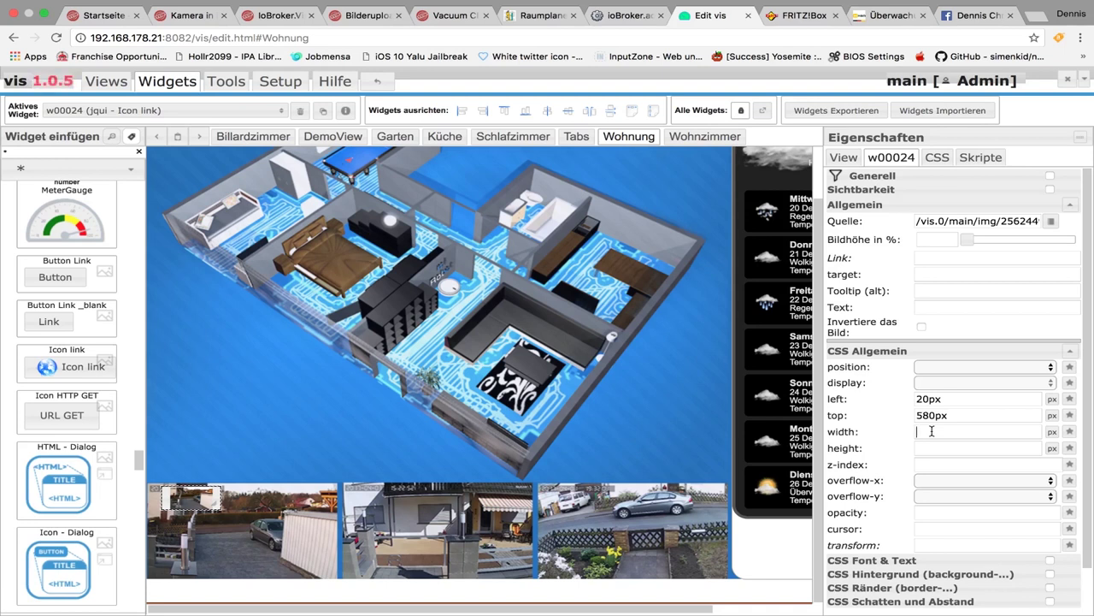
# Size the snapshot widget to 244 × 137 and align it over the first camera photo.
pyautogui.click(932, 431)
pyautogui.write('244')
pyautogui.click(935, 448)
pyautogui.write('137')
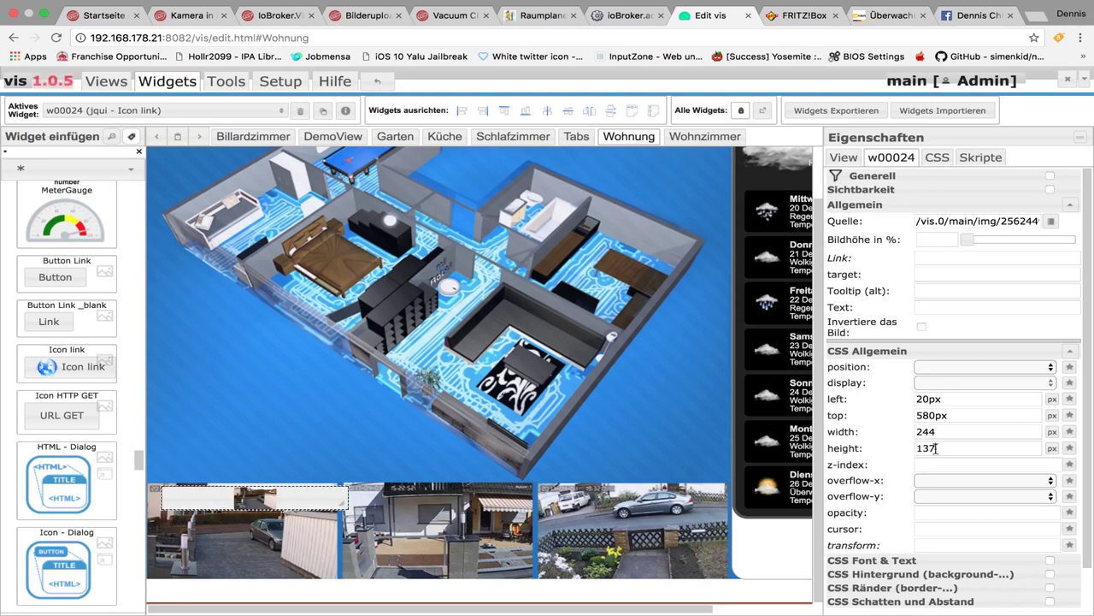
pyautogui.click(982, 432)
pyautogui.hscroll(-5, 479, 419)
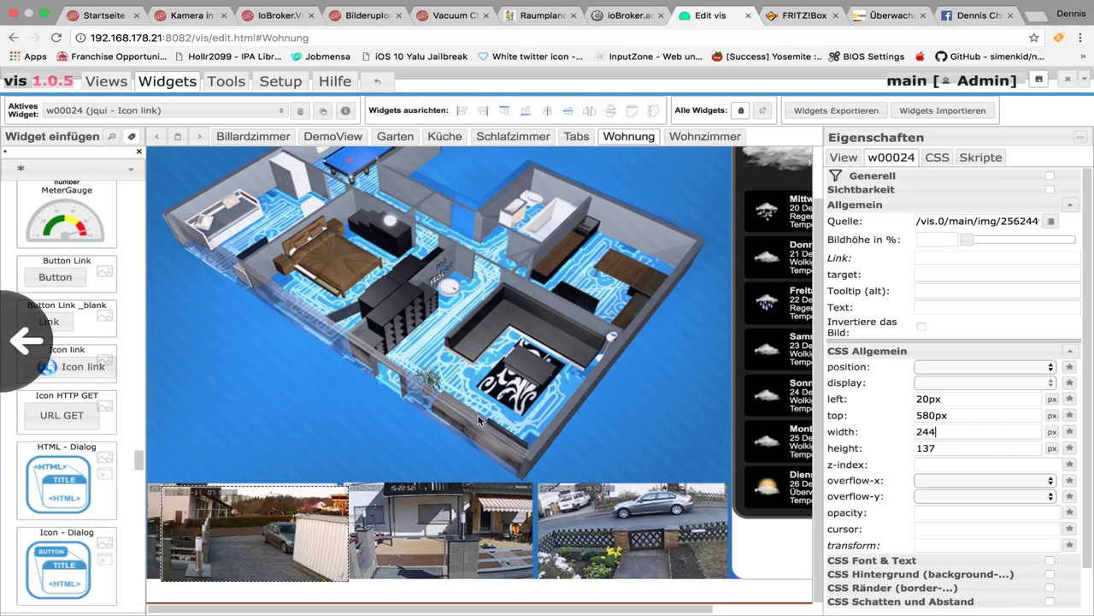
pyautogui.hscroll(3, 479, 419)
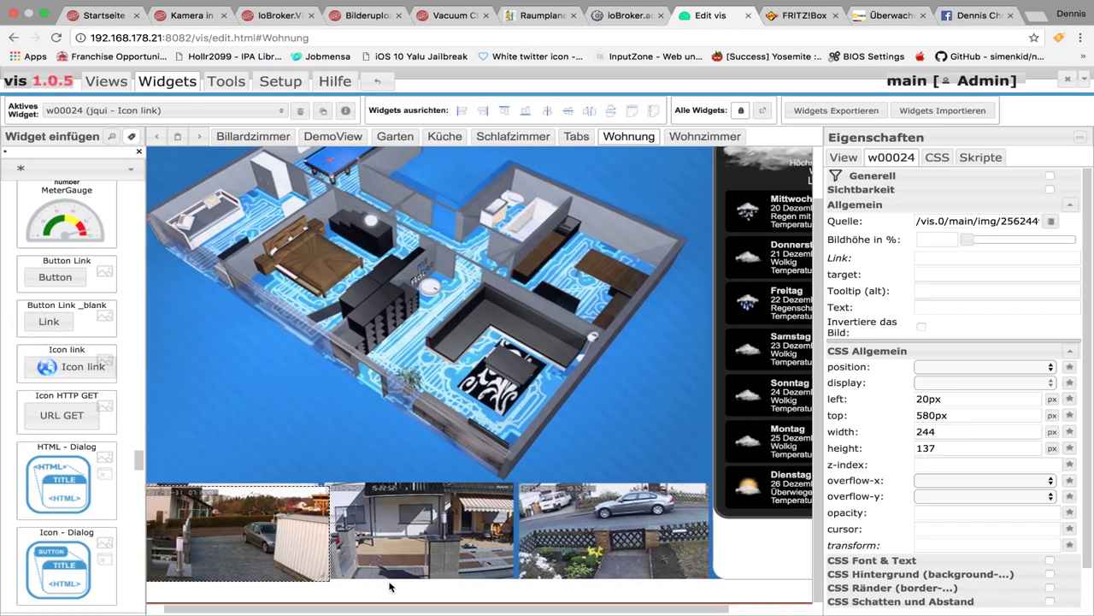
pyautogui.hscroll(-2, 389, 609)
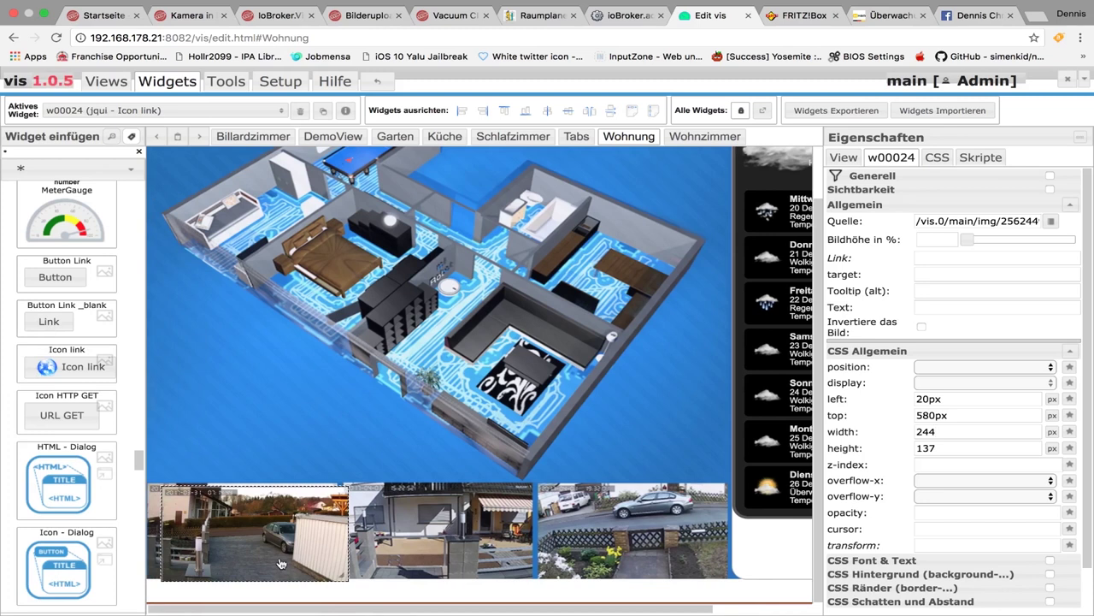
pyautogui.moveTo(281, 563); pyautogui.dragTo(277, 544)
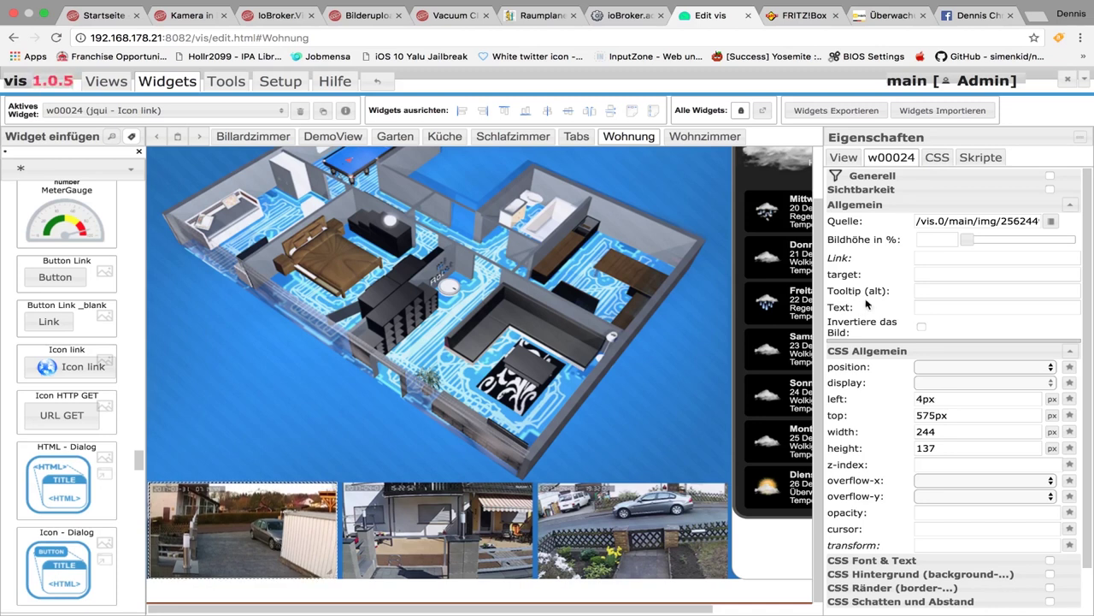
# Paste the camera stream URL into the widget's Link field.
pyautogui.click(956, 259)
pyautogui.write('rtsp://192.168.178.113:554/onvif2')
pyautogui.hotkey('alt', 'Left')
pyautogui.hotkey('alt', 'Left')
pyautogui.hotkey('alt', 'Left')
pyautogui.hotkey('alt', 'Left')
pyautogui.hotkey('alt', 'Left')
pyautogui.hotkey('alt', 'Left')
pyautogui.hotkey('alt', 'Left')
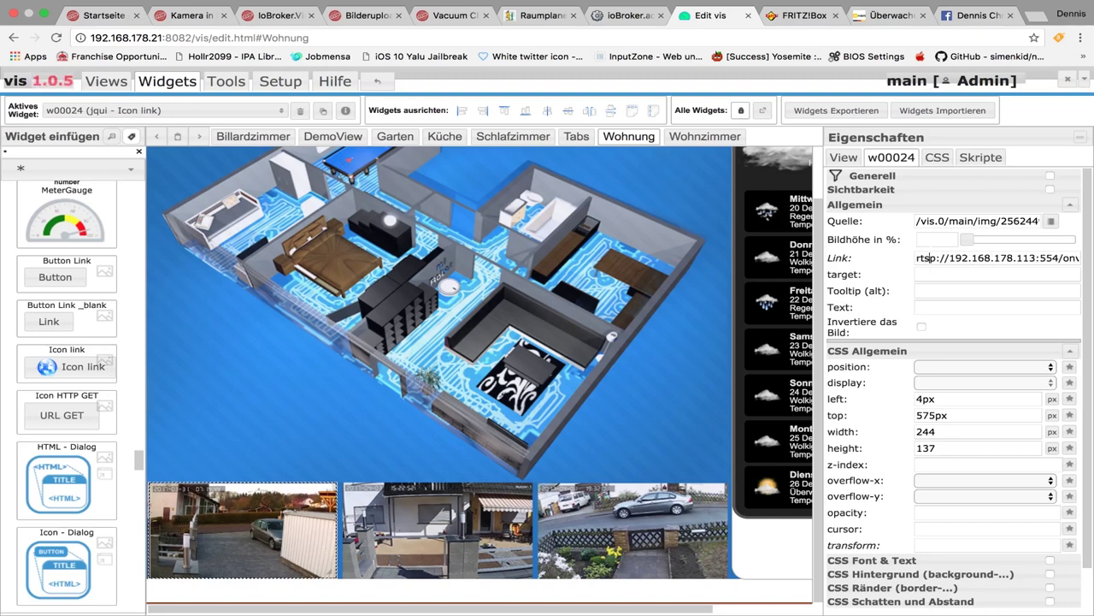
pyautogui.hotkey('alt', 'Right')
pyautogui.hotkey('alt', 'Right')
pyautogui.hotkey('alt', 'Right')
pyautogui.hotkey('alt', 'Right')
pyautogui.press('Right')
pyautogui.press('Right')
pyautogui.hotkey('alt', 'Right')
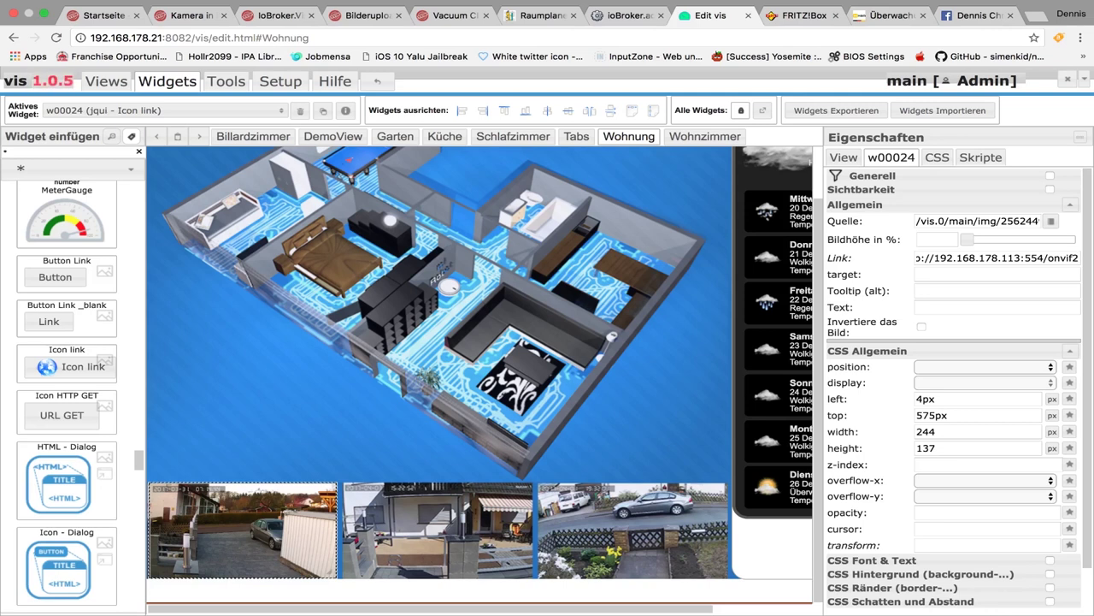
# Change the link's prefix to rtsp so it reads rtsp://192.168.178.113:554/onvif2.
pyautogui.click(969, 259)
pyautogui.press('Left')
pyautogui.press('Left')
pyautogui.press('Left')
pyautogui.press('Left')
pyautogui.press('Left')
pyautogui.press('Left')
pyautogui.press('BackSpace')
pyautogui.press('BackSpace')
pyautogui.press('BackSpace')
pyautogui.write('rtsp')
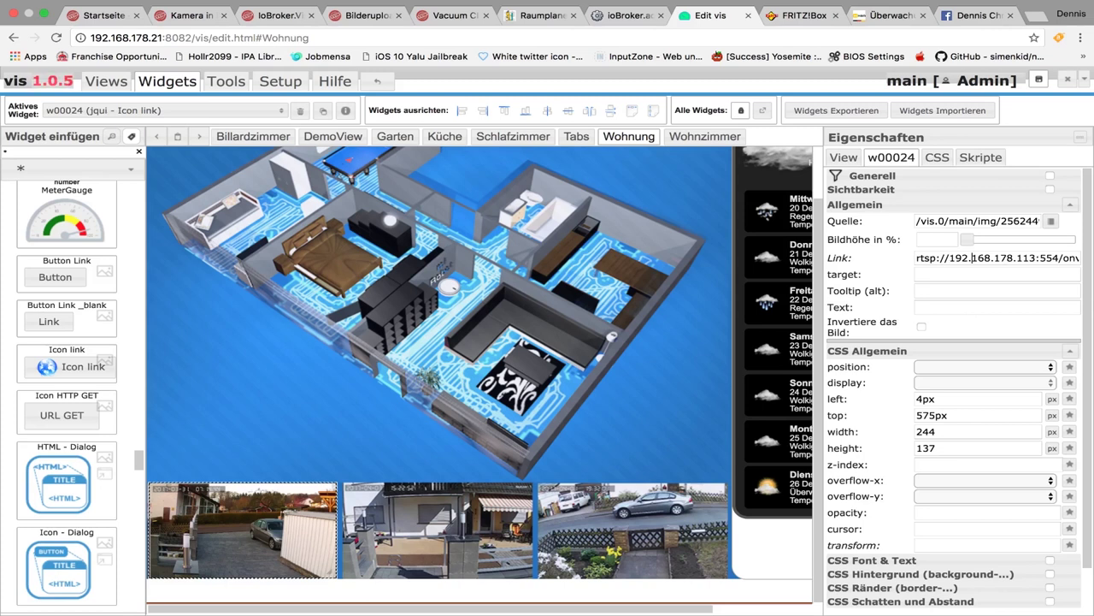
pyautogui.click(1074, 258)
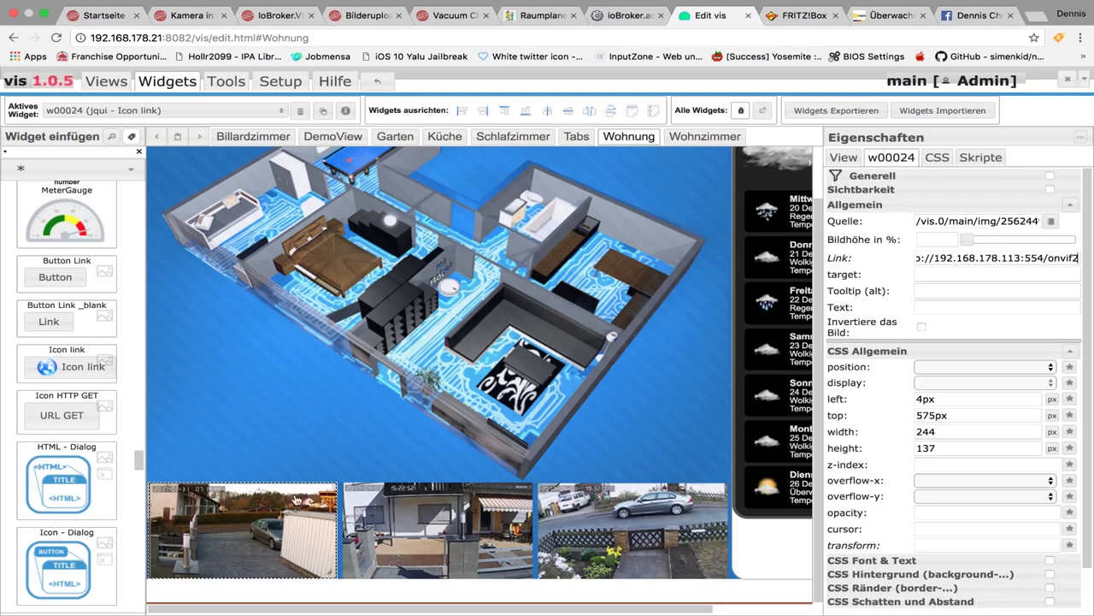
pyautogui.click(242, 535)
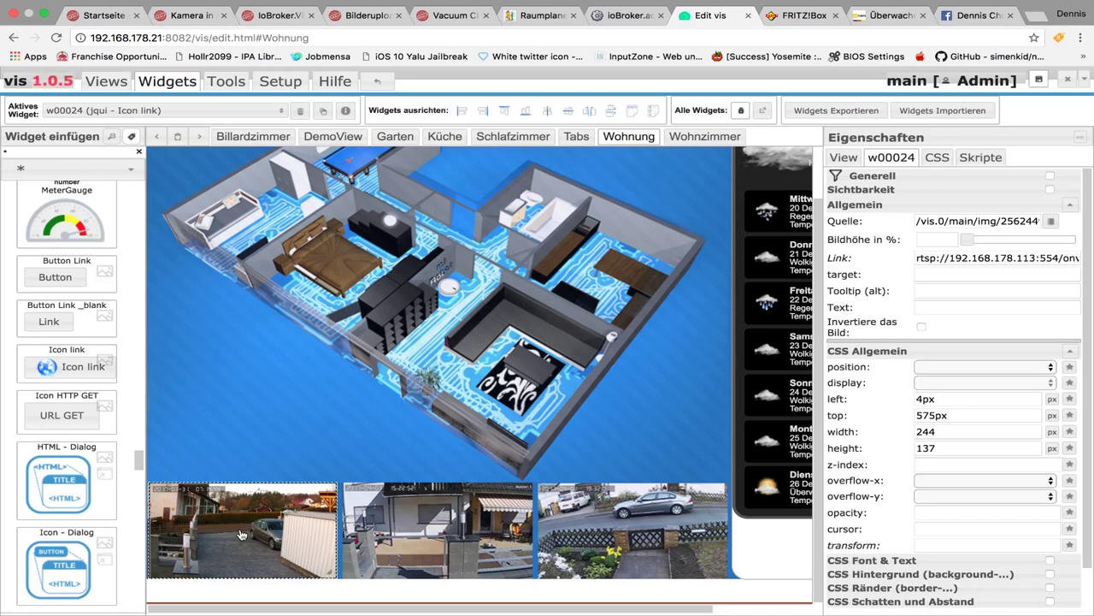
# Duplicate the camera snapshot widget and place the copy in the middle camera slot at top 575px.
pyautogui.hotkey('ctrl', 'c')
pyautogui.hotkey('ctrl', 'v')
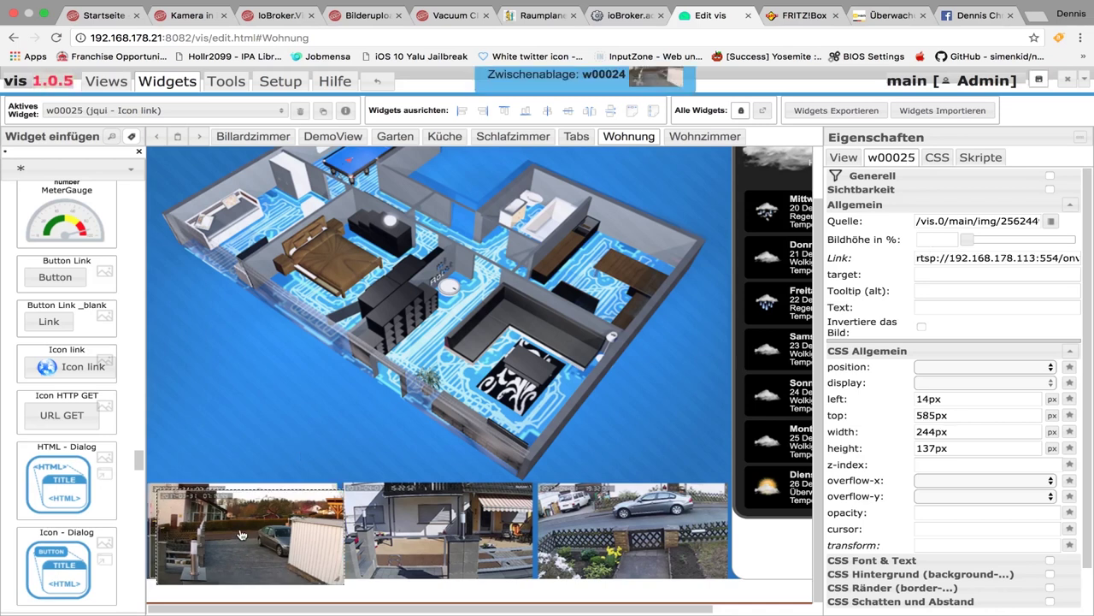
pyautogui.press('Right')
pyautogui.press('Right')
pyautogui.press('Right')
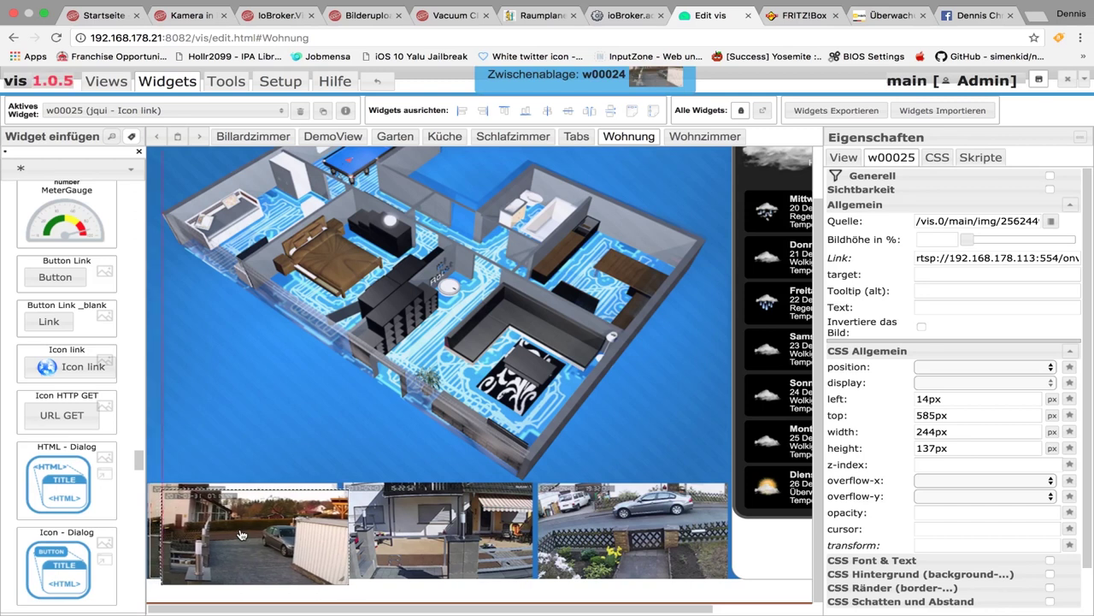
pyautogui.press('Right')
pyautogui.press('Right')
pyautogui.press('Right')
pyautogui.press('Right')
pyautogui.press('Right')
pyautogui.press('Right')
pyautogui.press('Right')
pyautogui.press('Right')
pyautogui.press('Right')
pyautogui.press('Right')
pyautogui.press('Right')
pyautogui.press('Right')
pyautogui.moveTo(241, 533); pyautogui.dragTo(448, 498)
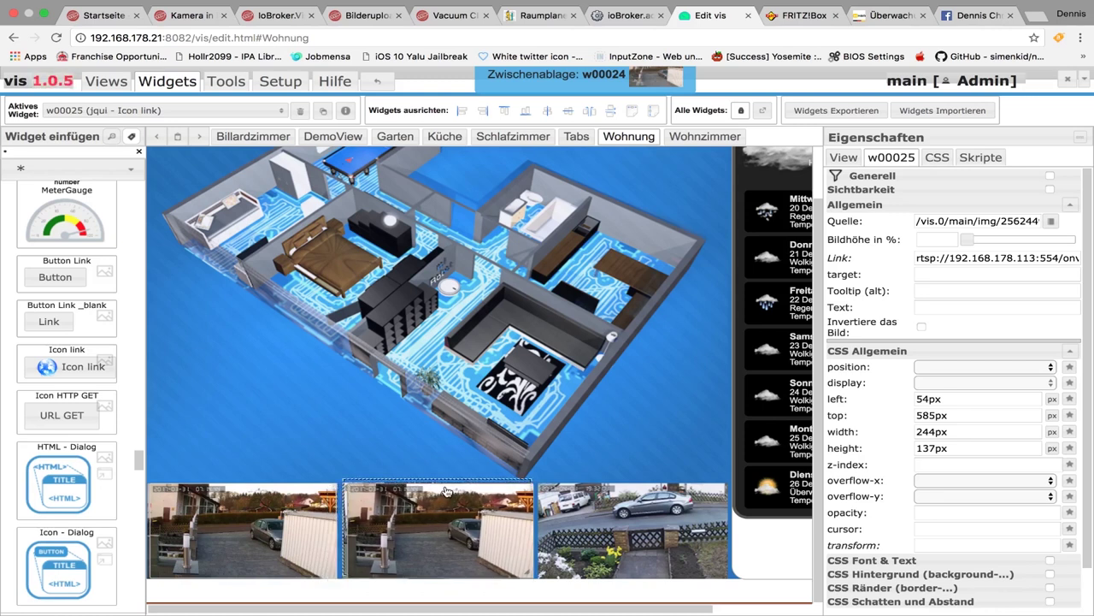
pyautogui.moveTo(448, 498); pyautogui.dragTo(445, 487)
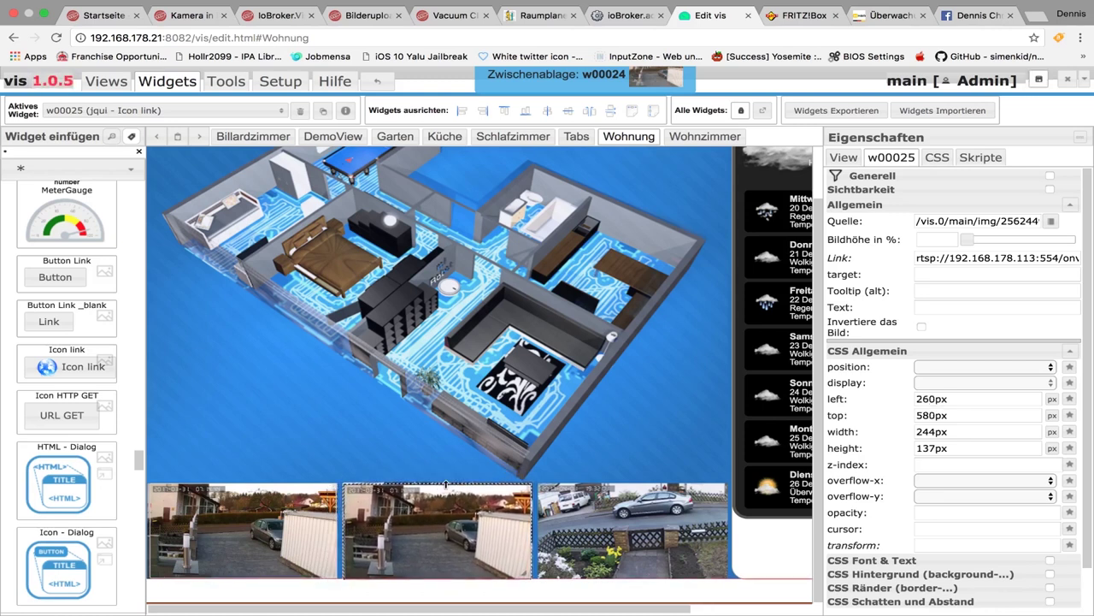
pyautogui.press('Up')
pyautogui.press('Up')
pyautogui.press('Up')
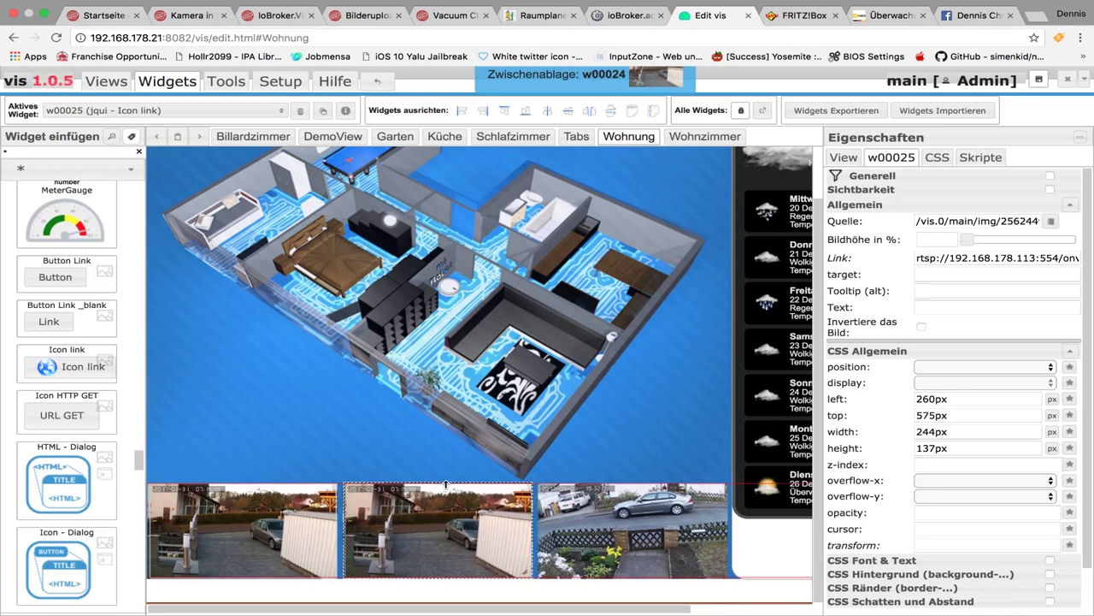
pyautogui.press('Right')
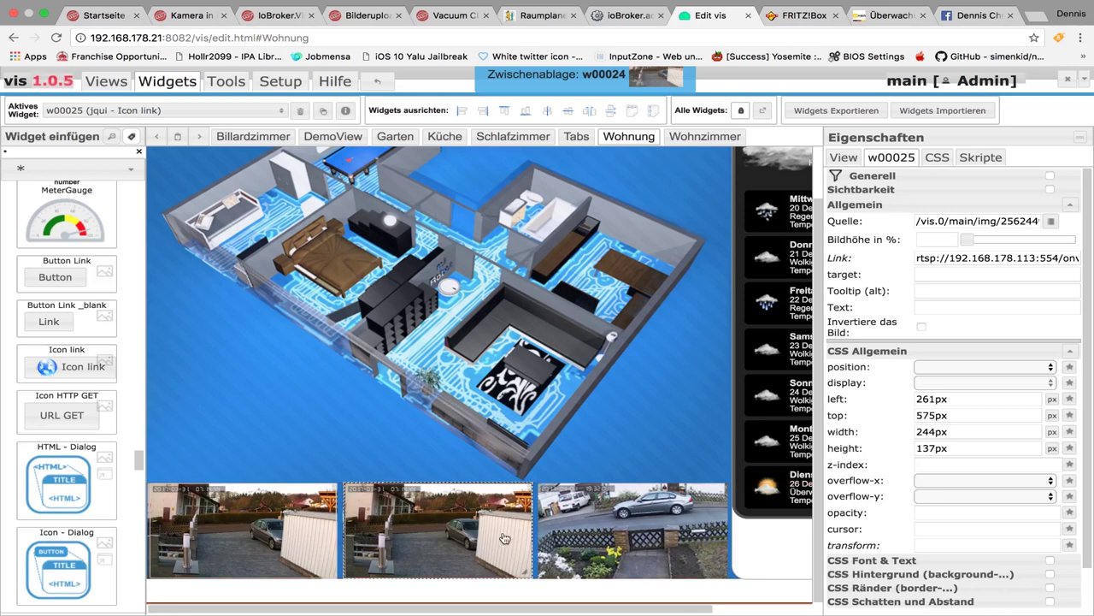
# Move the snapshot widget over the right camera photo at left 517px, top 575px.
pyautogui.hotkey('ctrl', 'c')
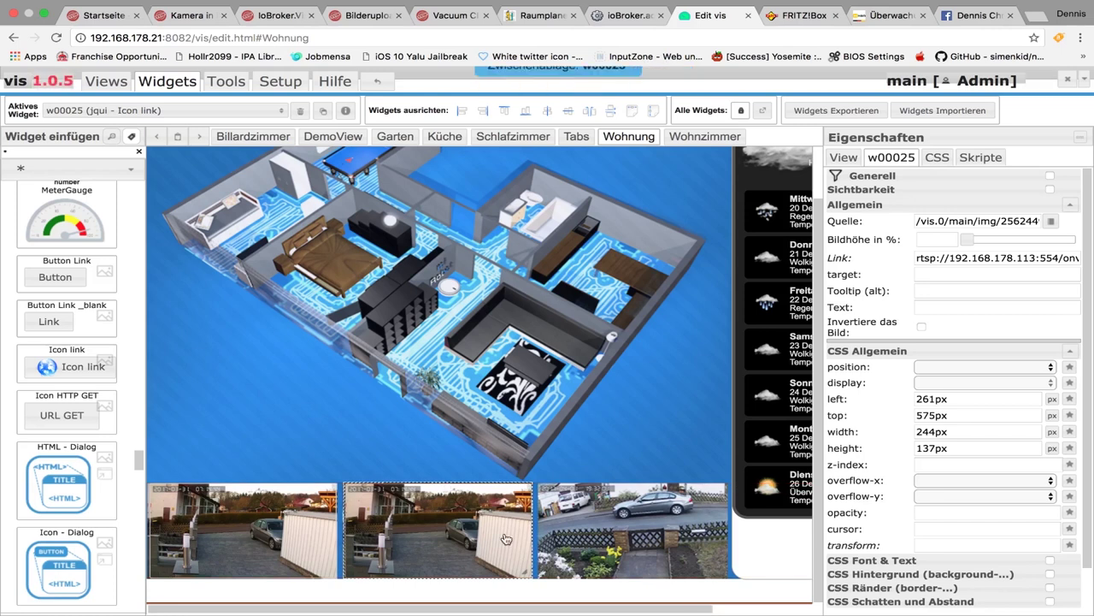
pyautogui.moveTo(506, 539); pyautogui.dragTo(710, 546)
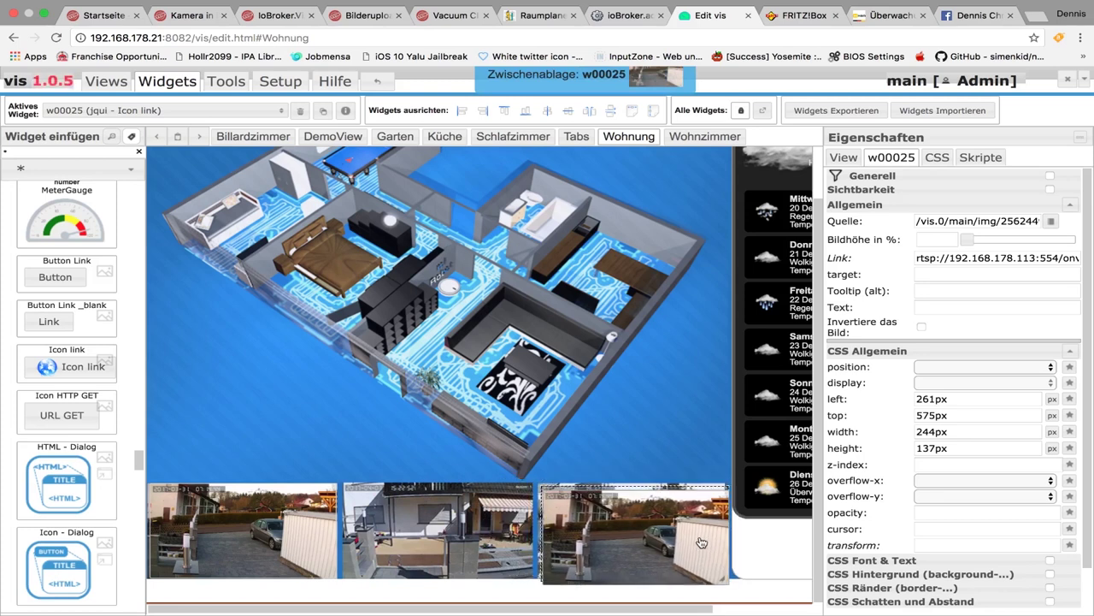
pyautogui.moveTo(710, 545); pyautogui.dragTo(701, 541)
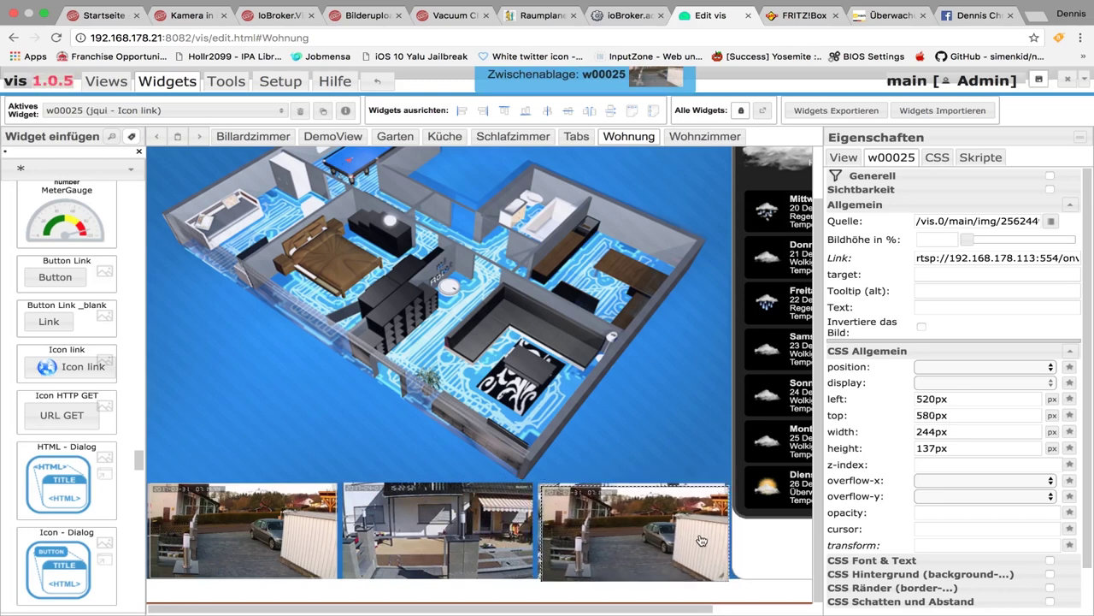
pyautogui.press('Up')
pyautogui.press('Up')
pyautogui.press('Up')
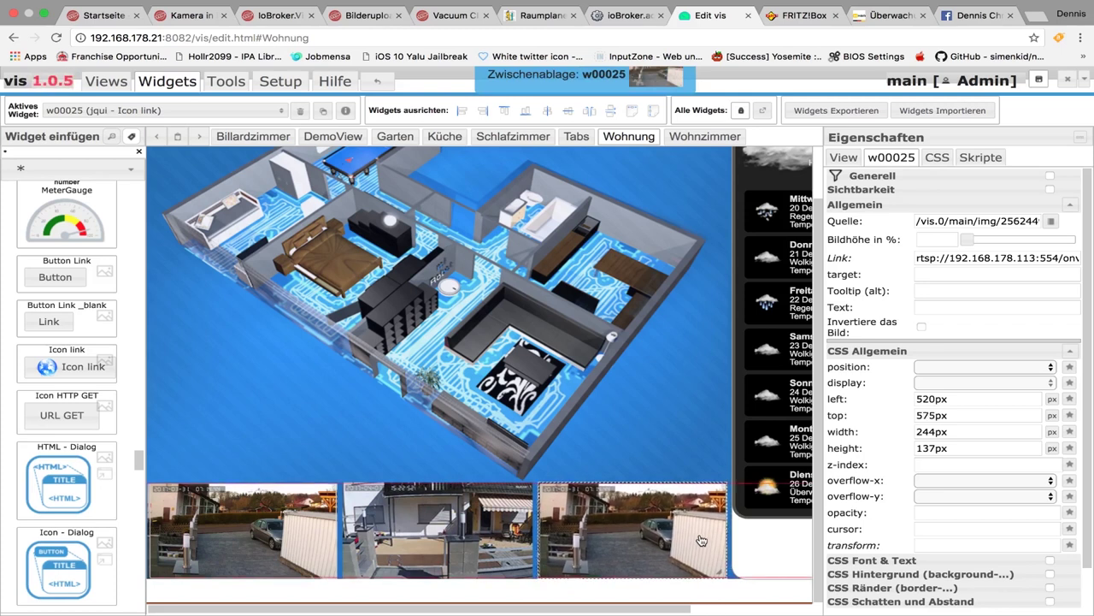
pyautogui.press('Left')
pyautogui.press('Left')
pyautogui.press('Left')
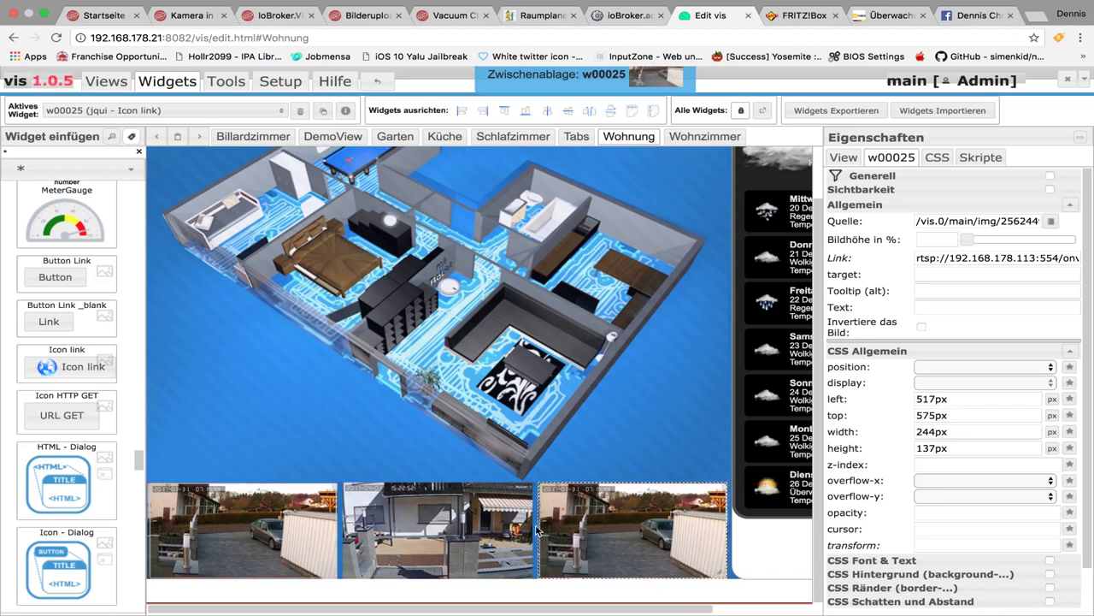
pyautogui.press('Escape')
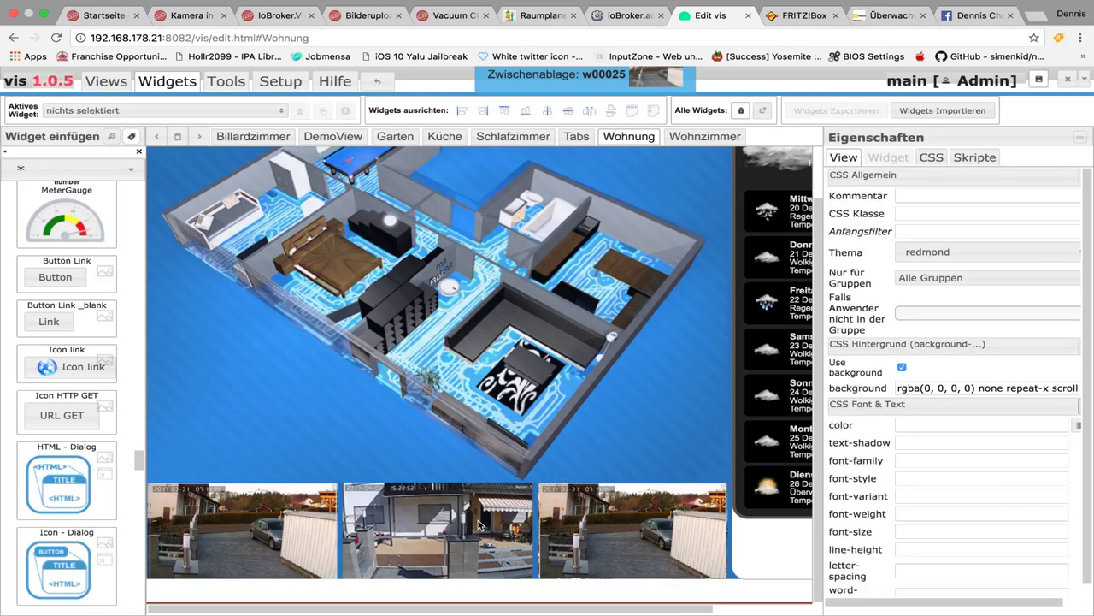
pyautogui.click(576, 525)
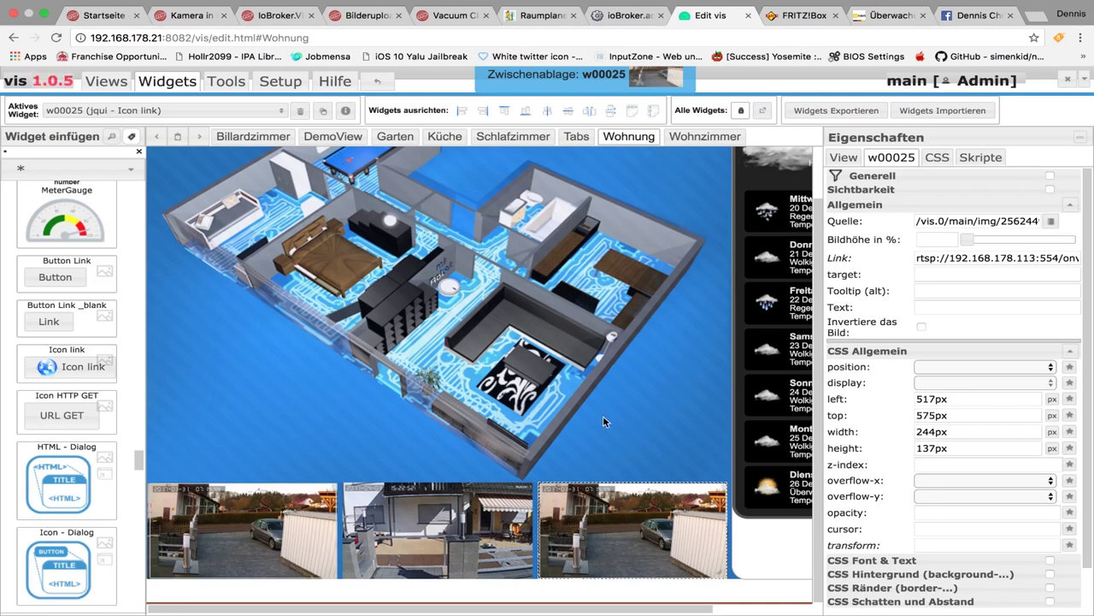
pyautogui.click(432, 510)
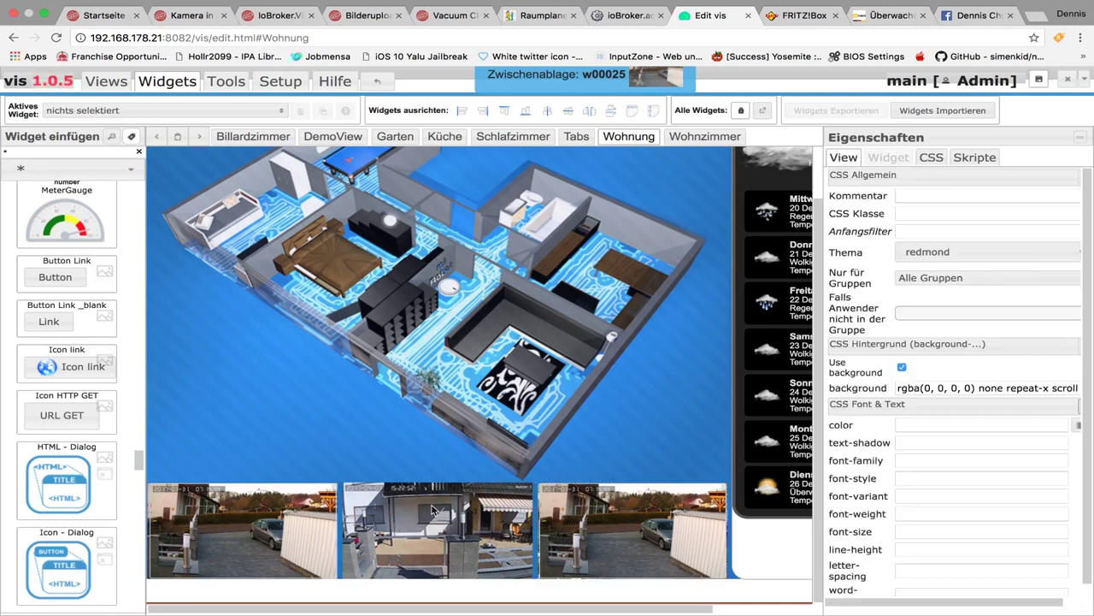
pyautogui.click(570, 505)
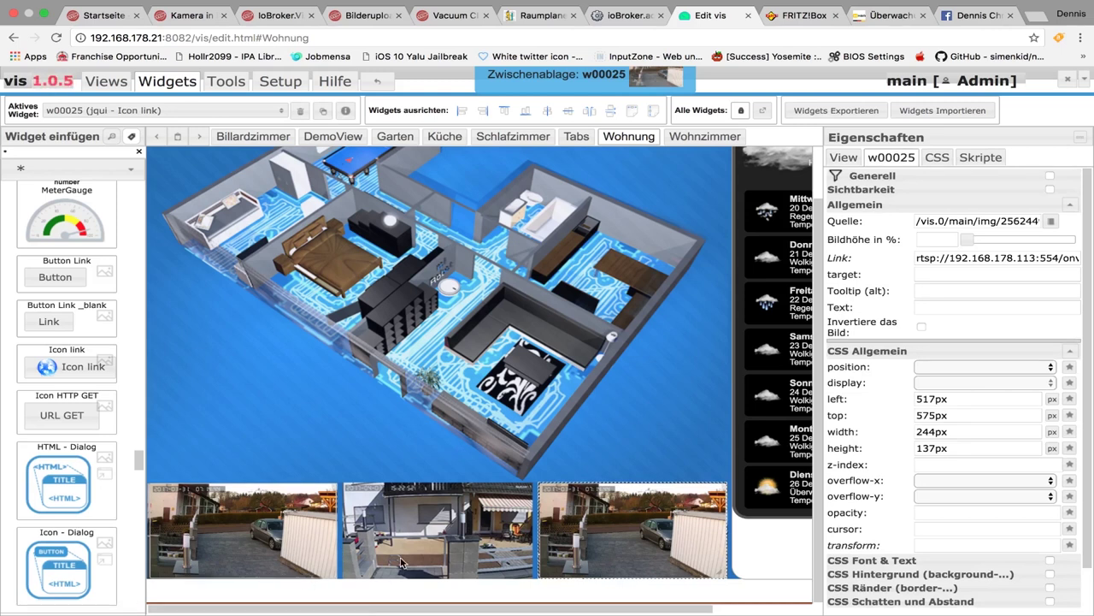
pyautogui.click(373, 81)
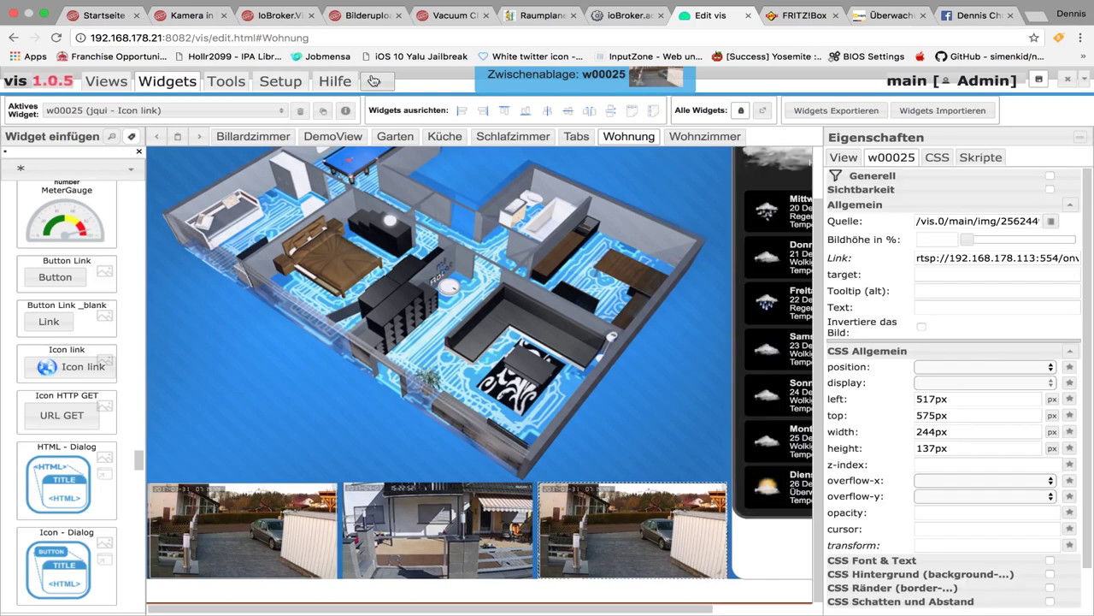
# Undo the move to the right slot and give the middle camera link the first snapshot image.
pyautogui.click(380, 85)
pyautogui.click(380, 85)
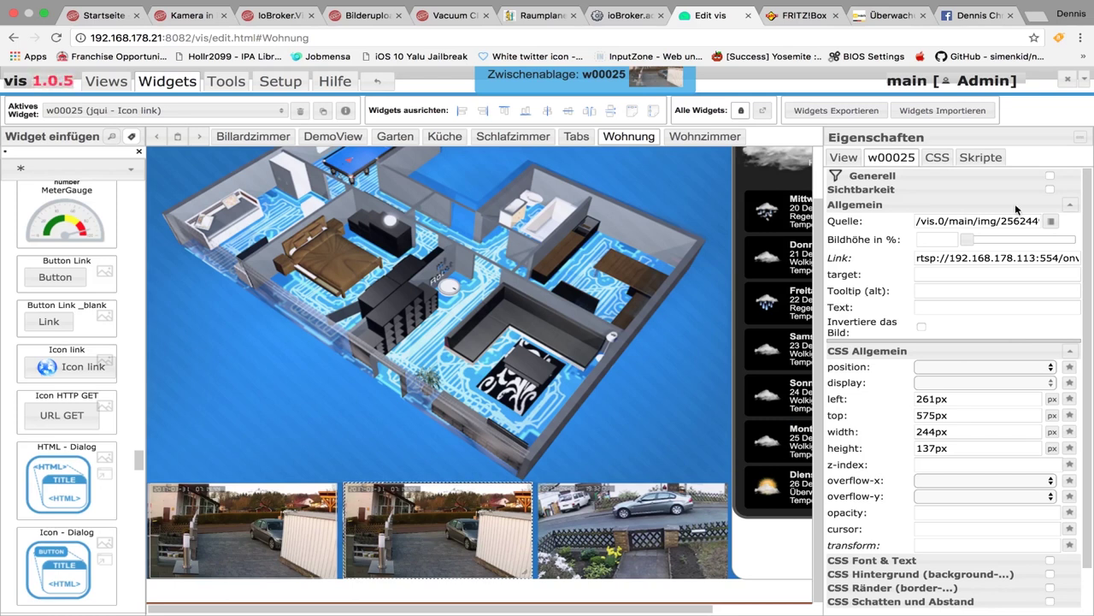
pyautogui.click(1050, 221)
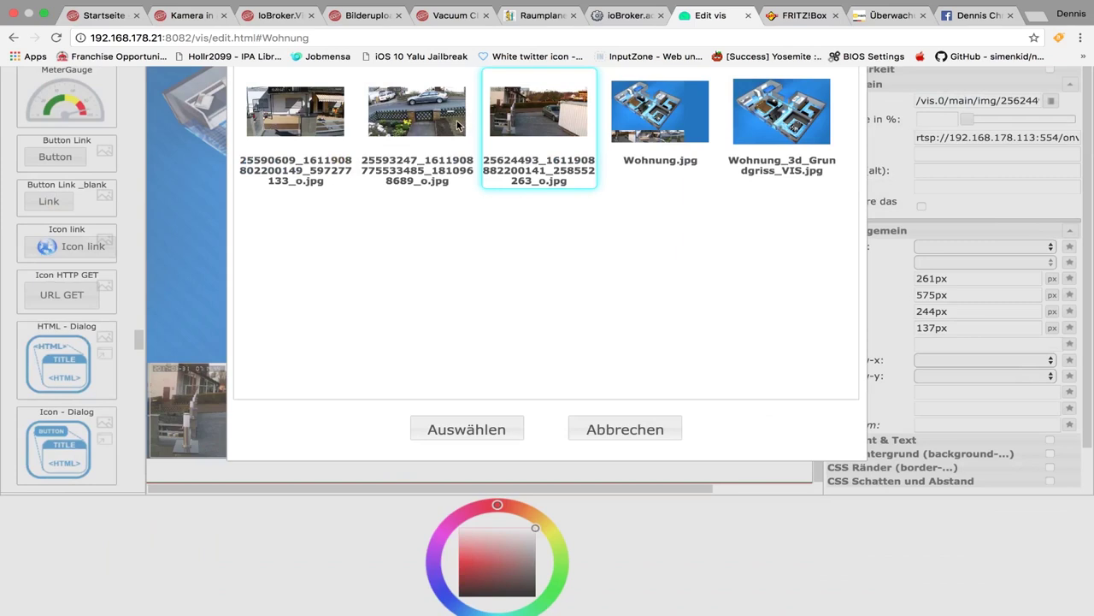
pyautogui.click(317, 119)
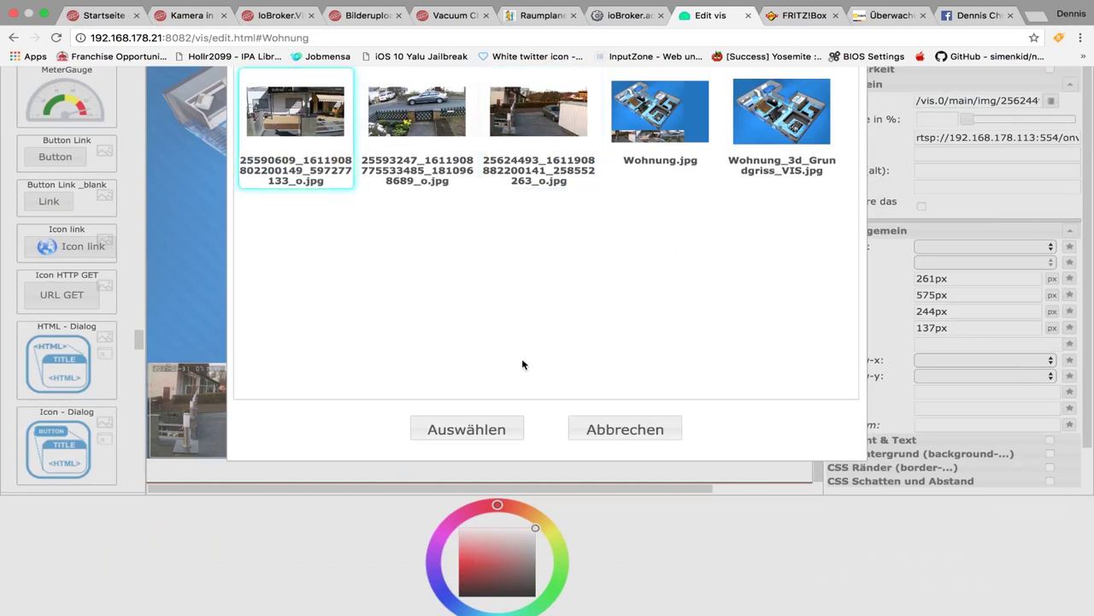
pyautogui.click(468, 424)
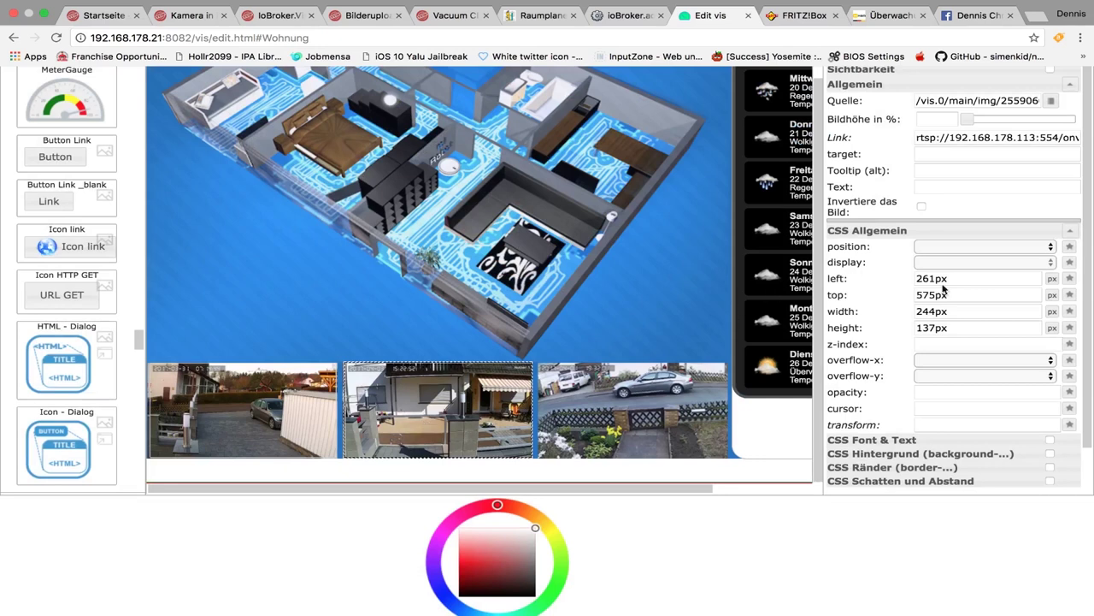
# Change the middle camera link's IP address to 192.168.178.174.
pyautogui.click(1003, 138)
pyautogui.click(1019, 138)
pyautogui.press('BackSpace')
pyautogui.press('BackSpace')
pyautogui.write('74')
pyautogui.click(306, 431)
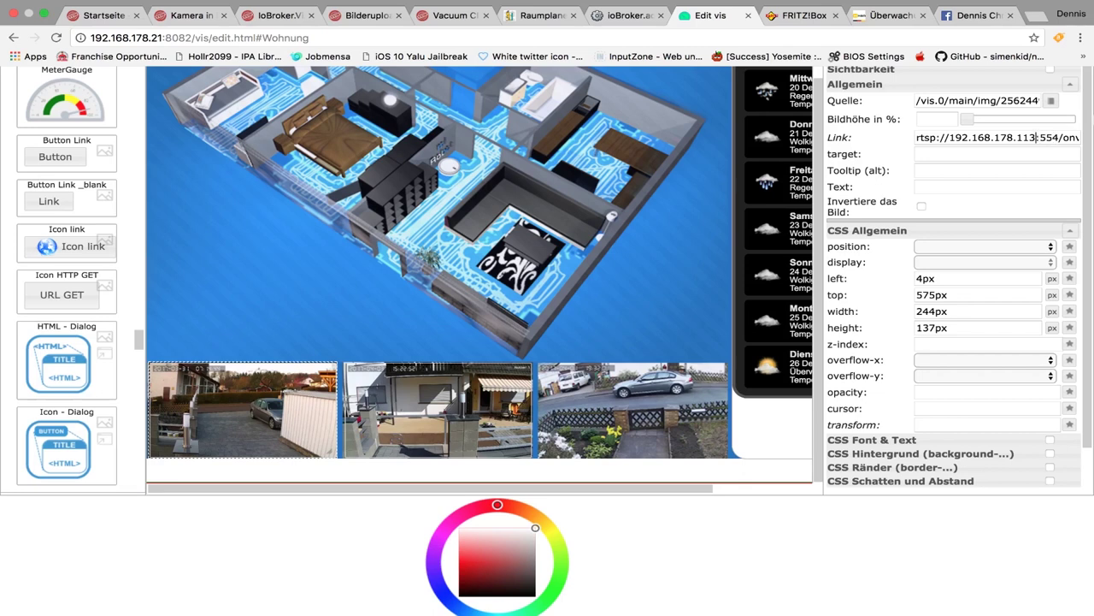
# Swap the link IPs: left camera to 192.168.178.174, middle camera to 192.168.178.113.
pyautogui.press('BackSpace')
pyautogui.press('BackSpace')
pyautogui.write('74')
pyautogui.click(505, 378)
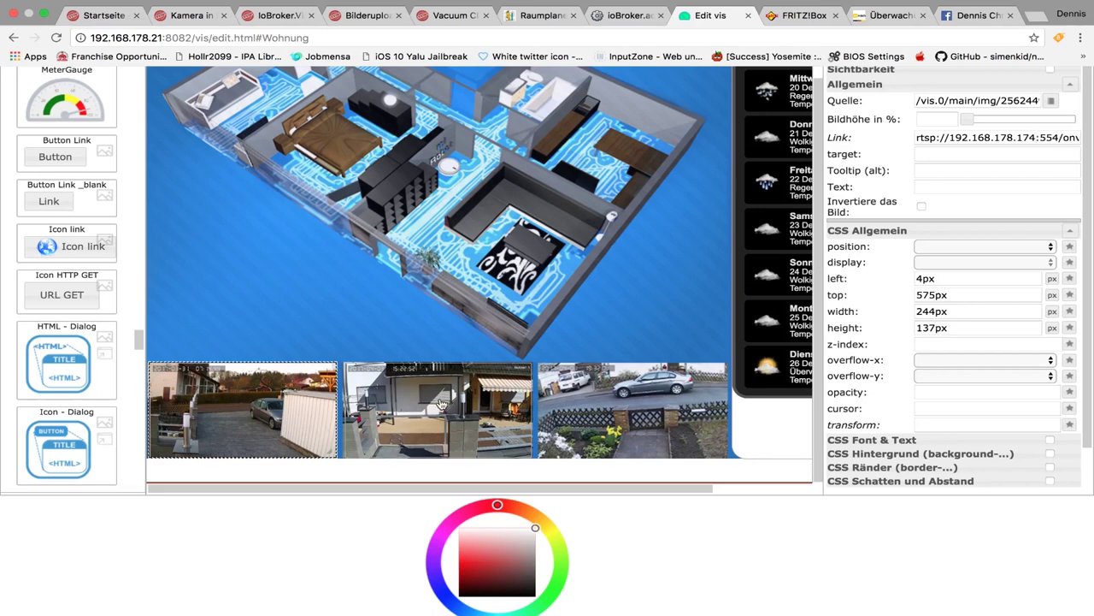
pyautogui.click(1033, 136)
pyautogui.press('BackSpace')
pyautogui.press('BackSpace')
pyautogui.write('13')
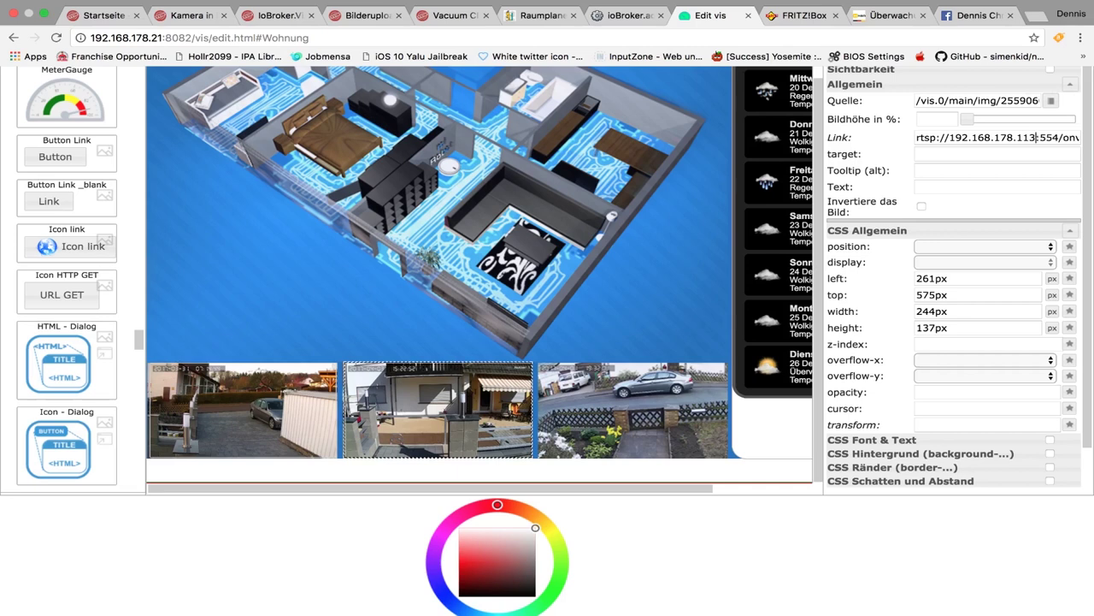
pyautogui.press('Tab')
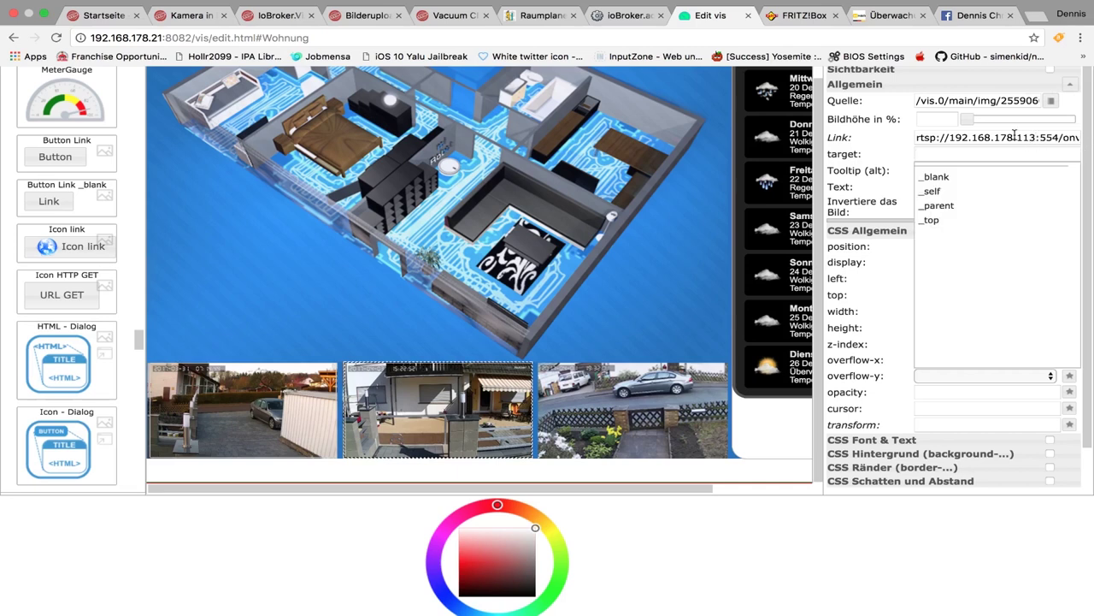
pyautogui.click(1012, 137)
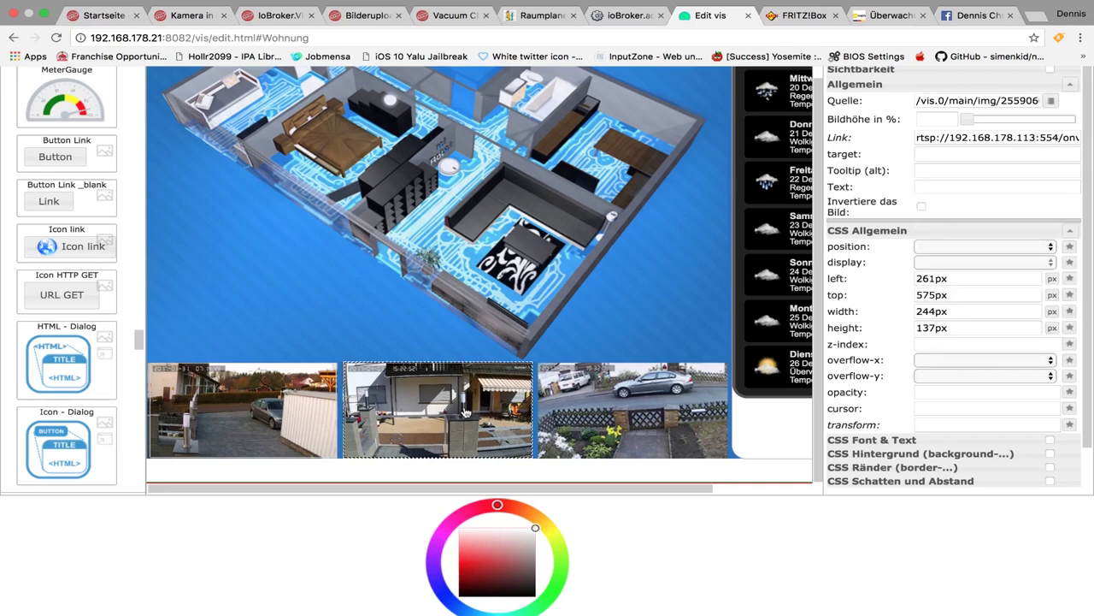
# Paste a copy of the camera link and align it in the right-hand slot.
pyautogui.hotkey('ctrl', 'v')
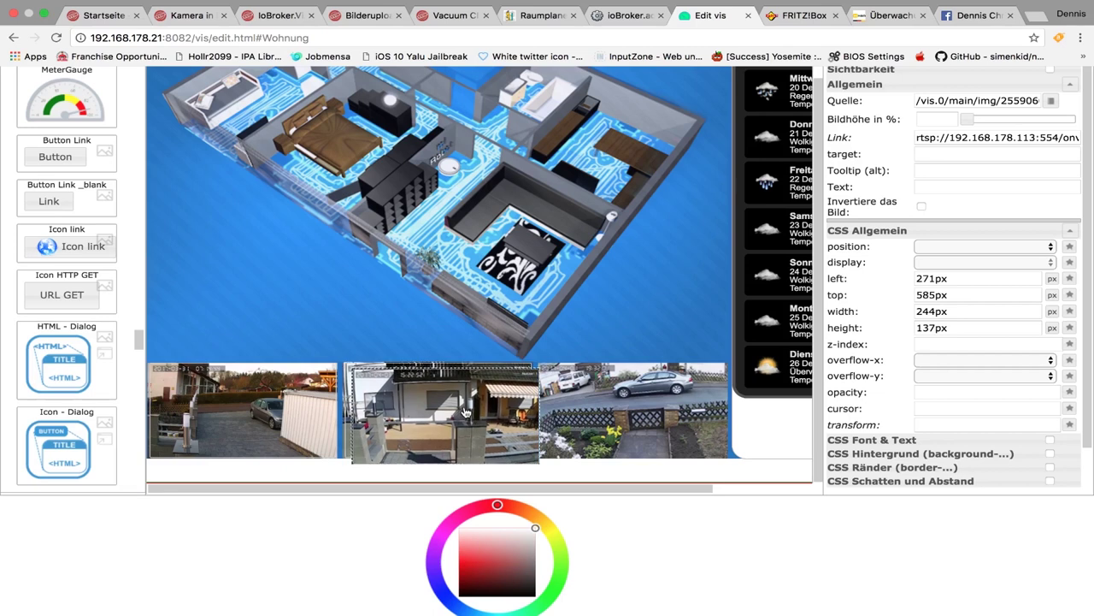
pyautogui.hotkey('ctrl', 'z')
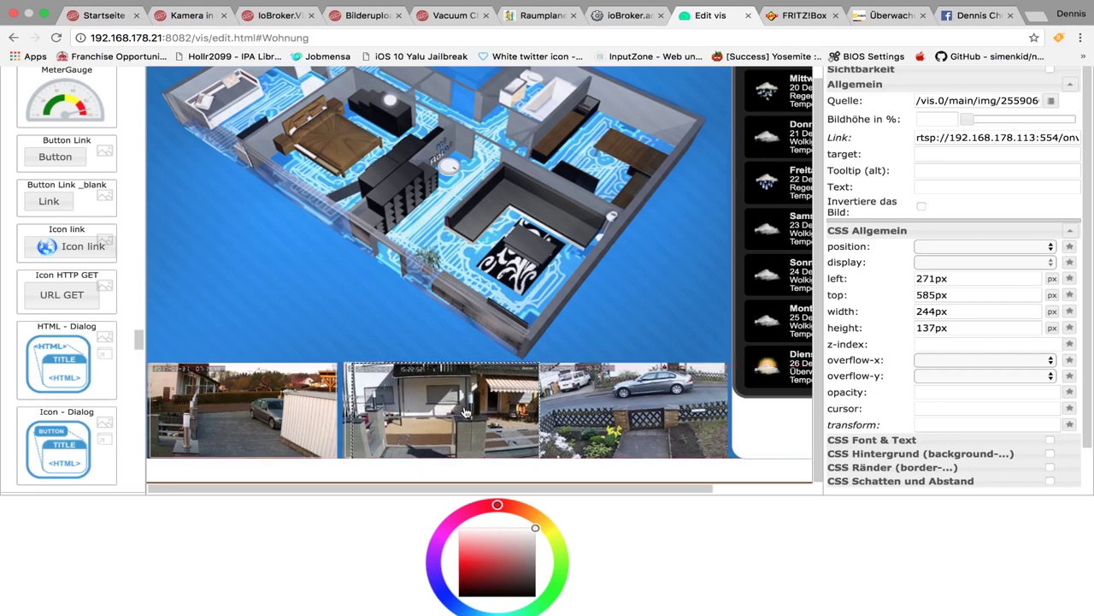
pyautogui.moveTo(466, 412)
pyautogui.mouseDown()
pyautogui.moveTo(671, 411)
pyautogui.moveTo(648, 411)
pyautogui.mouseUp()
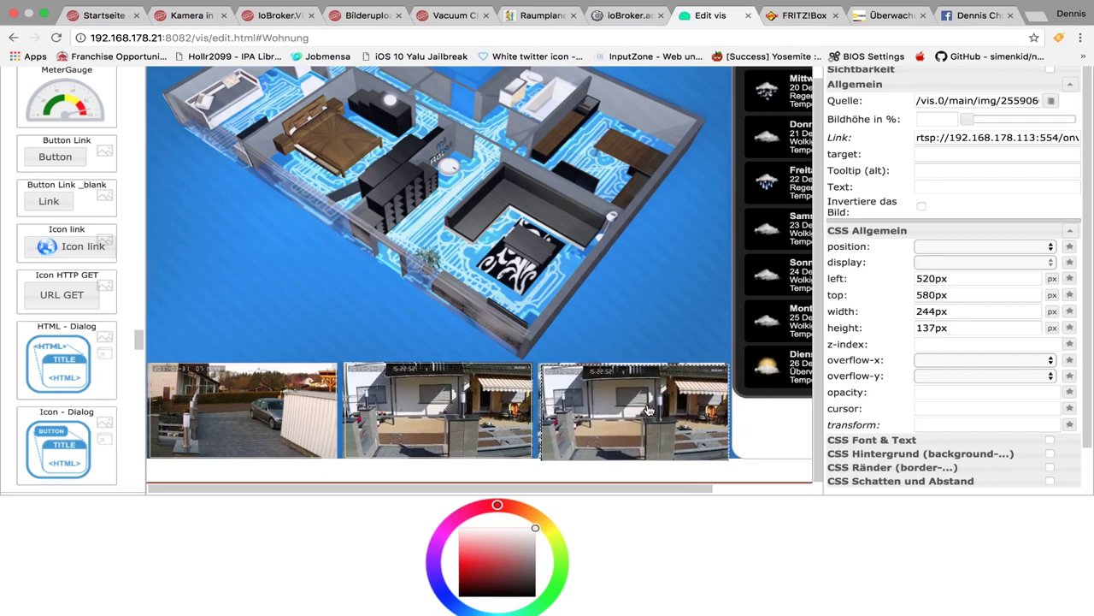
pyautogui.press('Left')
pyautogui.press('Left')
pyautogui.press('Left')
pyautogui.press('Up')
pyautogui.press('Up')
pyautogui.press('Up')
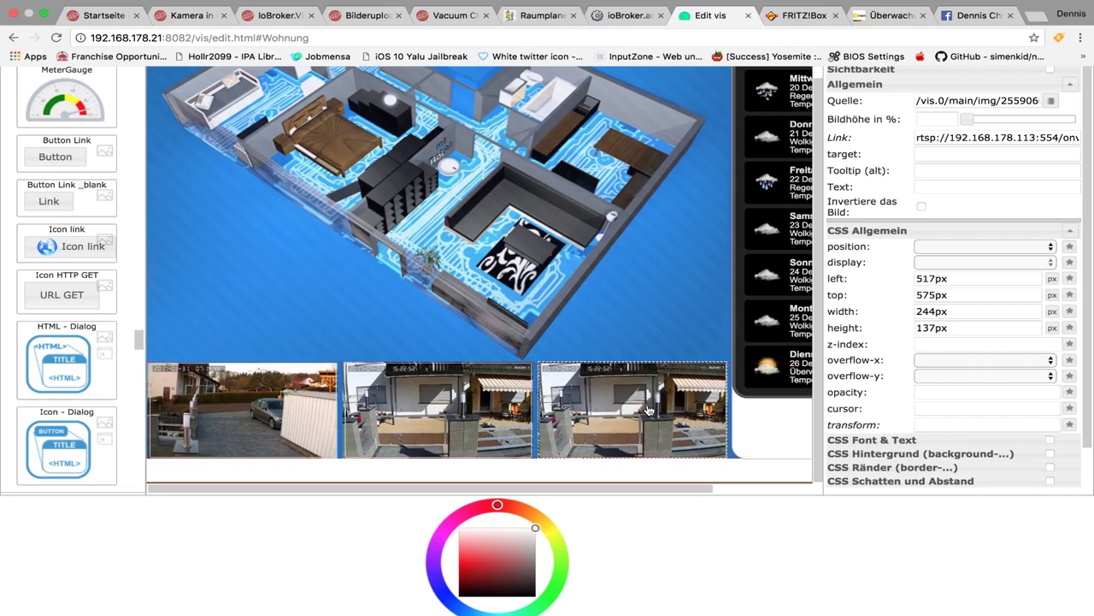
pyautogui.press('Right')
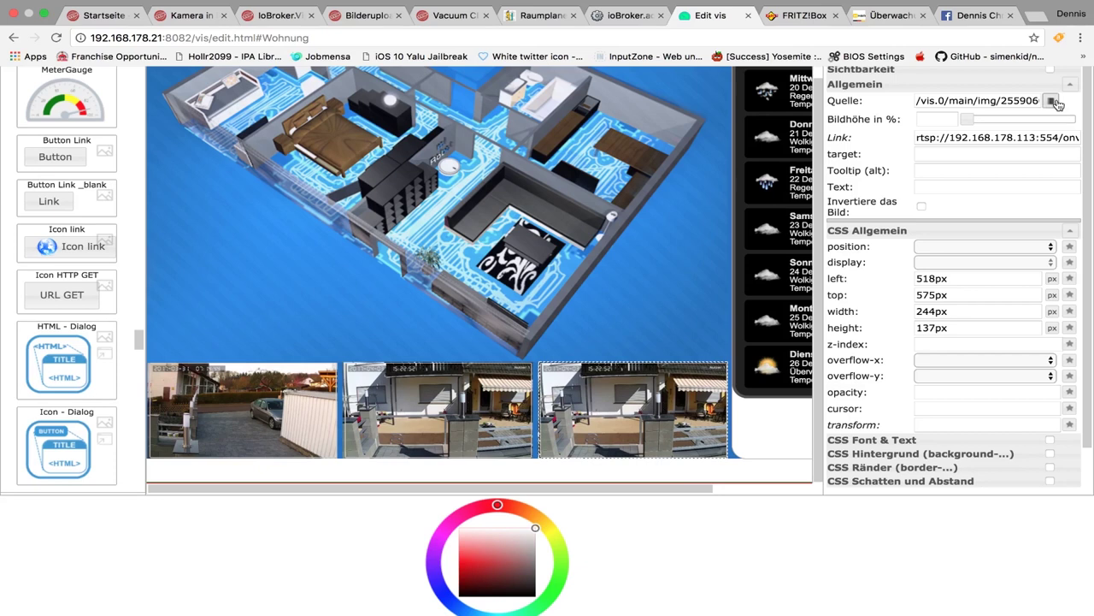
# Set the right camera link's image to the parked-car snapshot and edit its link IP address.
pyautogui.click(1051, 100)
pyautogui.click(404, 214)
pyautogui.click(466, 533)
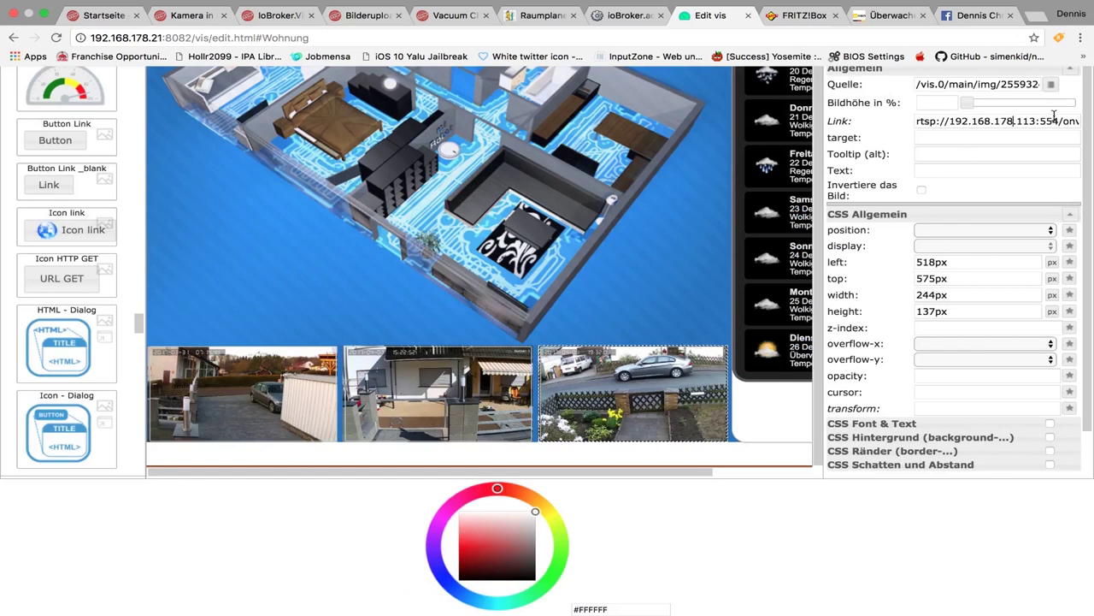
pyautogui.press('BackSpace')
pyautogui.press('BackSpace')
pyautogui.write('47')
pyautogui.click(1050, 135)
pyautogui.click(1031, 124)
pyautogui.moveTo(841, 599)
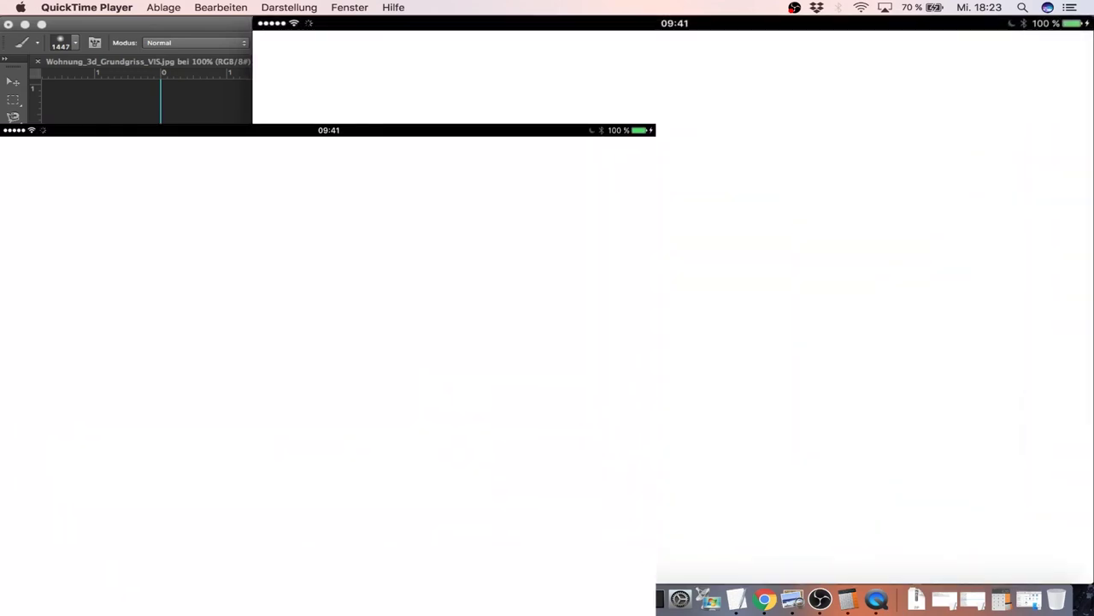
# On the mirrored iPad, open the vis view and switch Wohnzimmer then Wohnung to show the result.
pyautogui.click(765, 599)
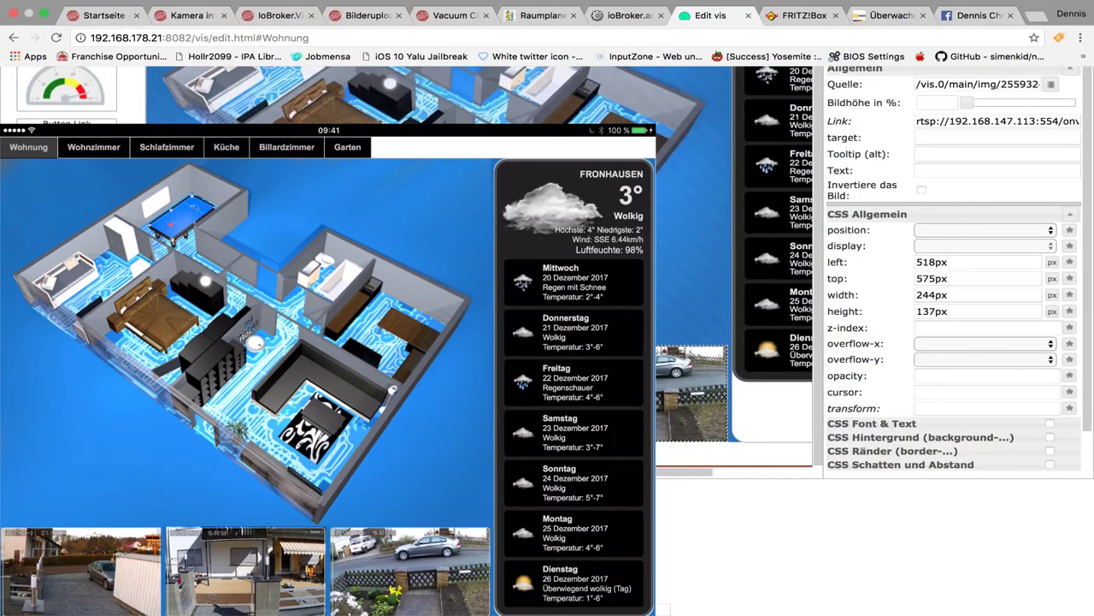
pyautogui.click(94, 147)
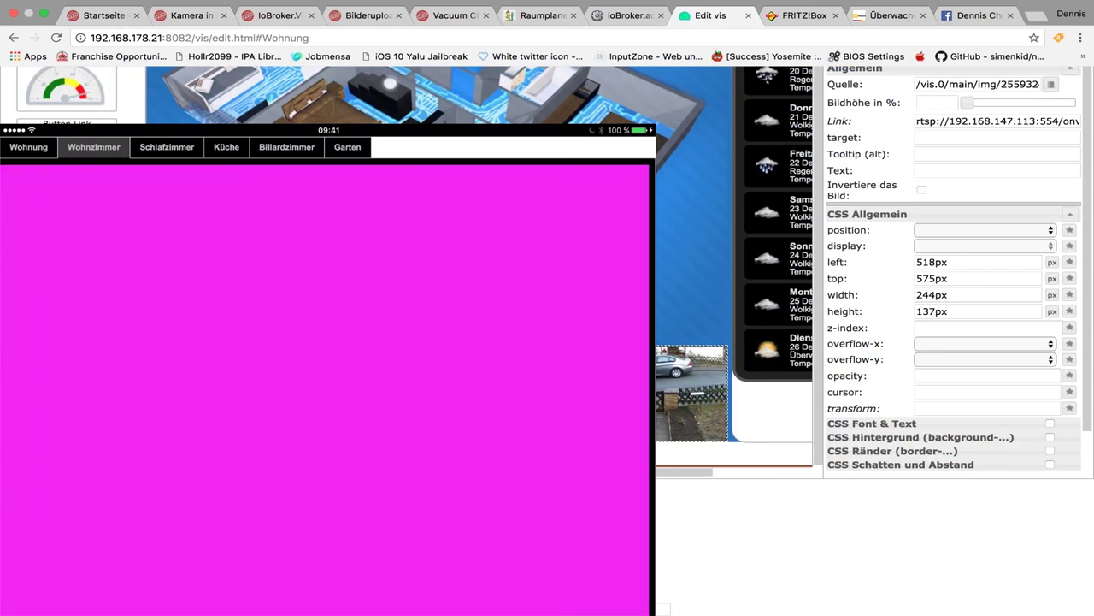
pyautogui.click(28, 147)
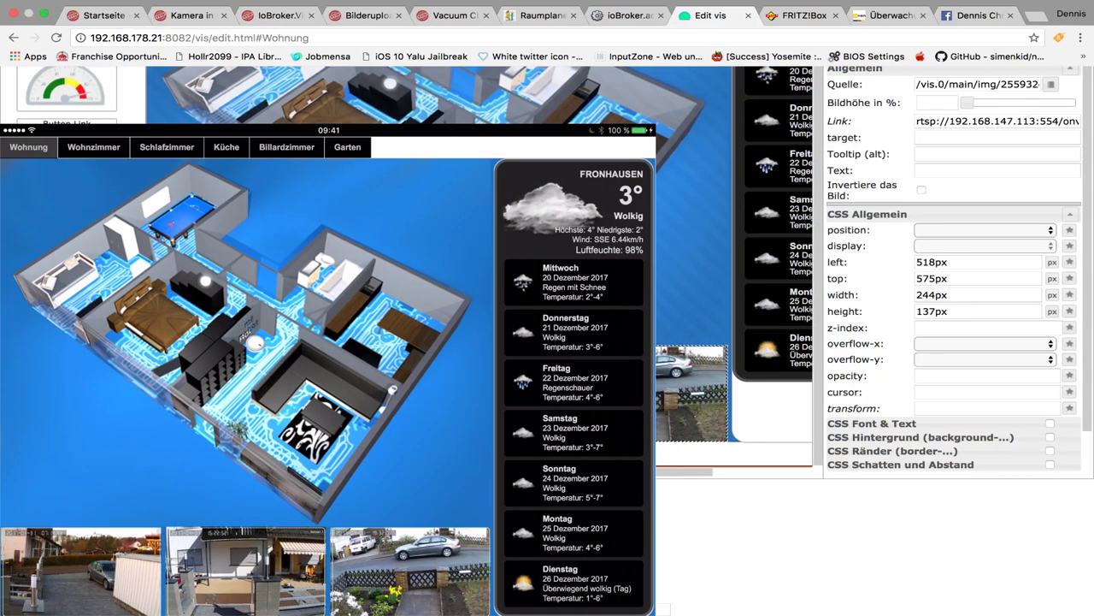
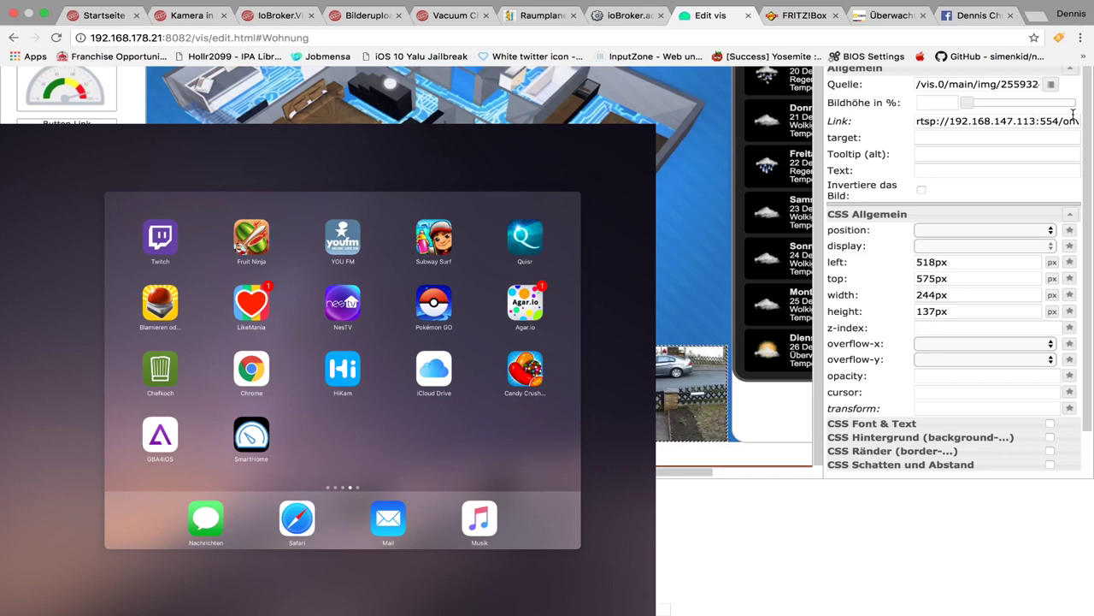
# Correct the camera image widget's link IP from 192.168.147.113 to rtsp://192.168.178.147:554.
pyautogui.press('Right')
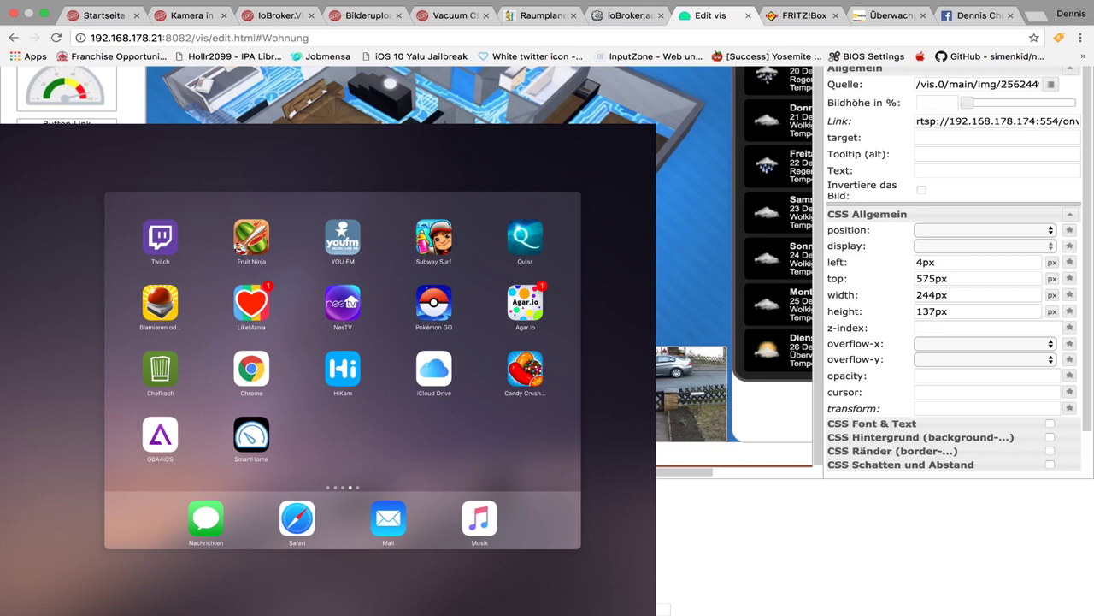
pyautogui.click(1014, 122)
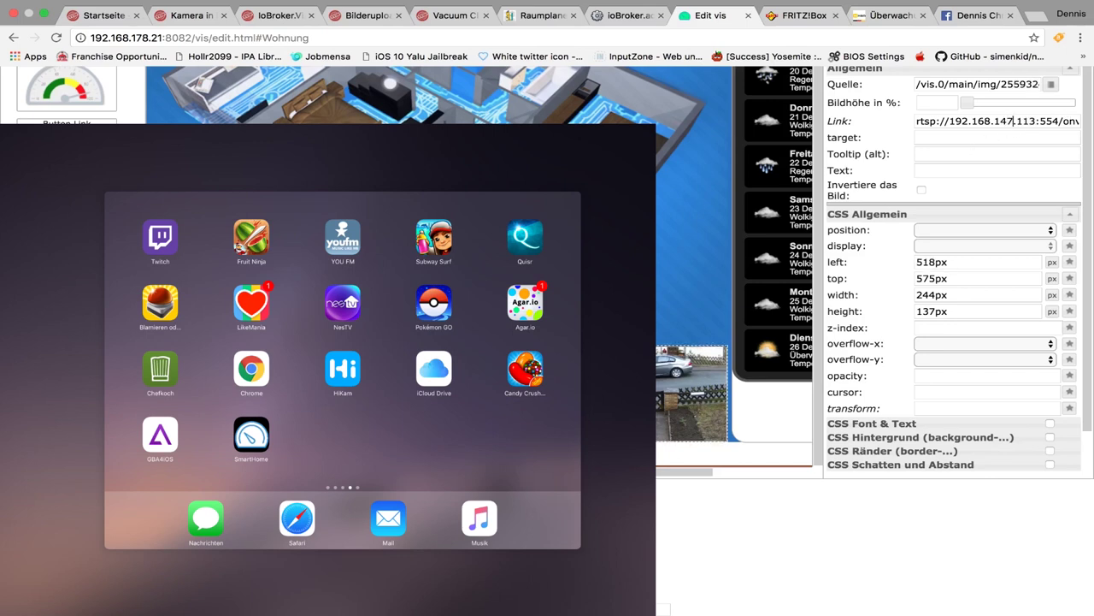
pyautogui.press('BackSpace')
pyautogui.press('BackSpace')
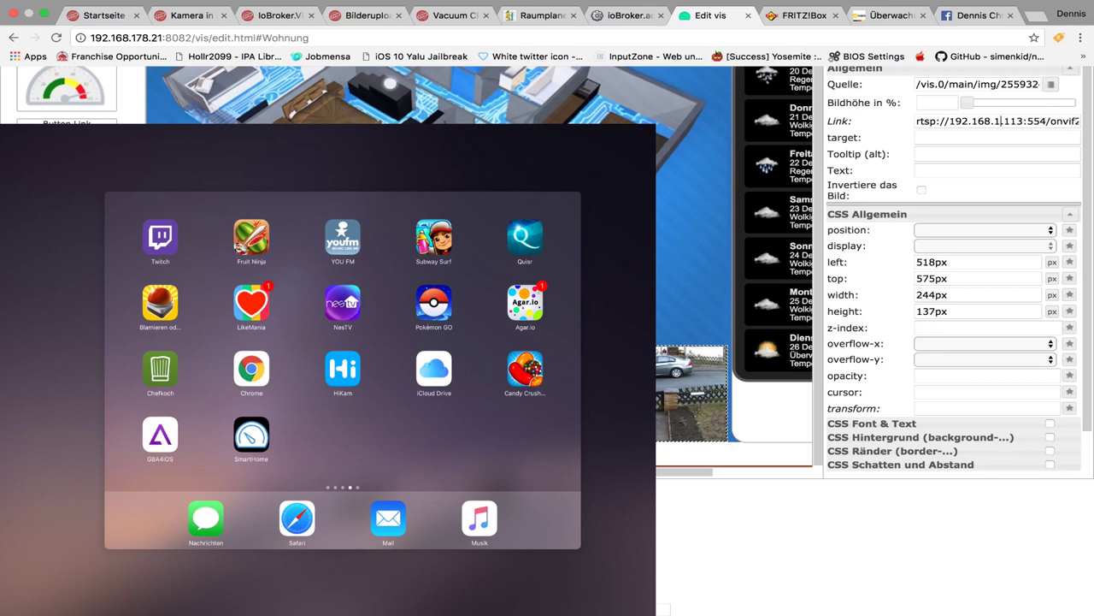
pyautogui.write('78')
pyautogui.press('BackSpace')
pyautogui.write('47')
pyautogui.click(1065, 137)
pyautogui.click(1028, 122)
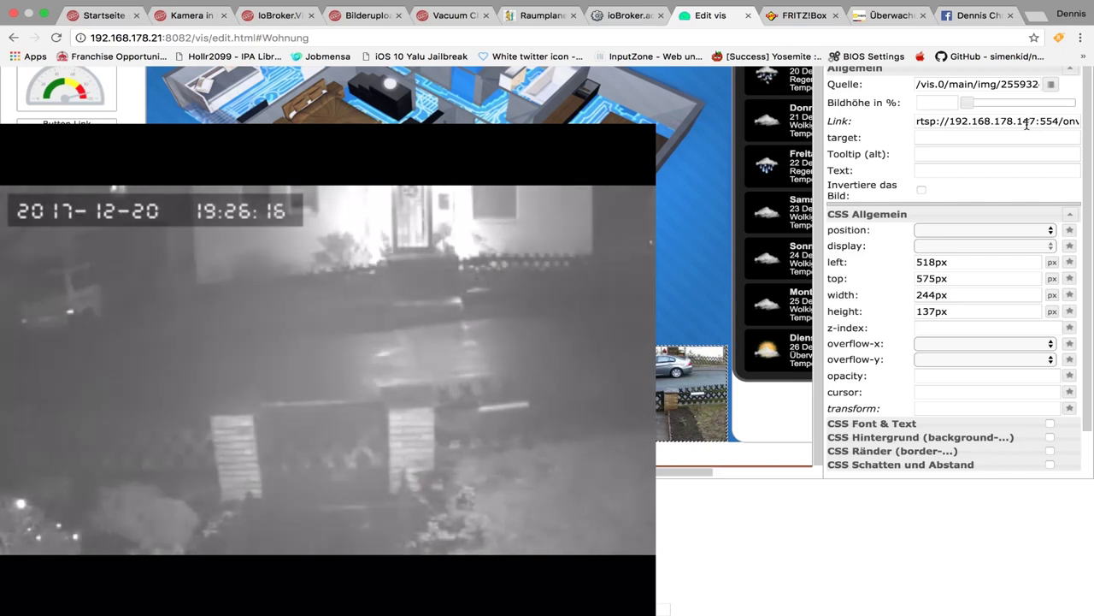
# Scroll back up in the vis editor's Wohnung view after closing the camera mirror.
pyautogui.scroll(4, 609, 325)
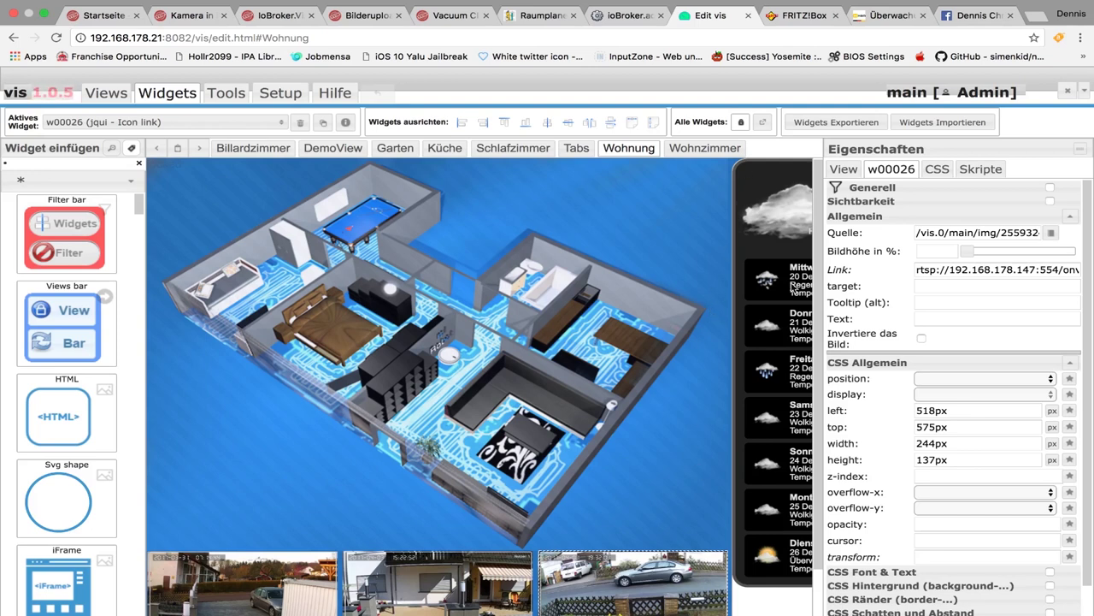
pyautogui.hscroll(2, 670, 271)
pyautogui.hscroll(2, 670, 268)
pyautogui.hscroll(-3, 670, 268)
pyautogui.scroll(-1, 548, 409)
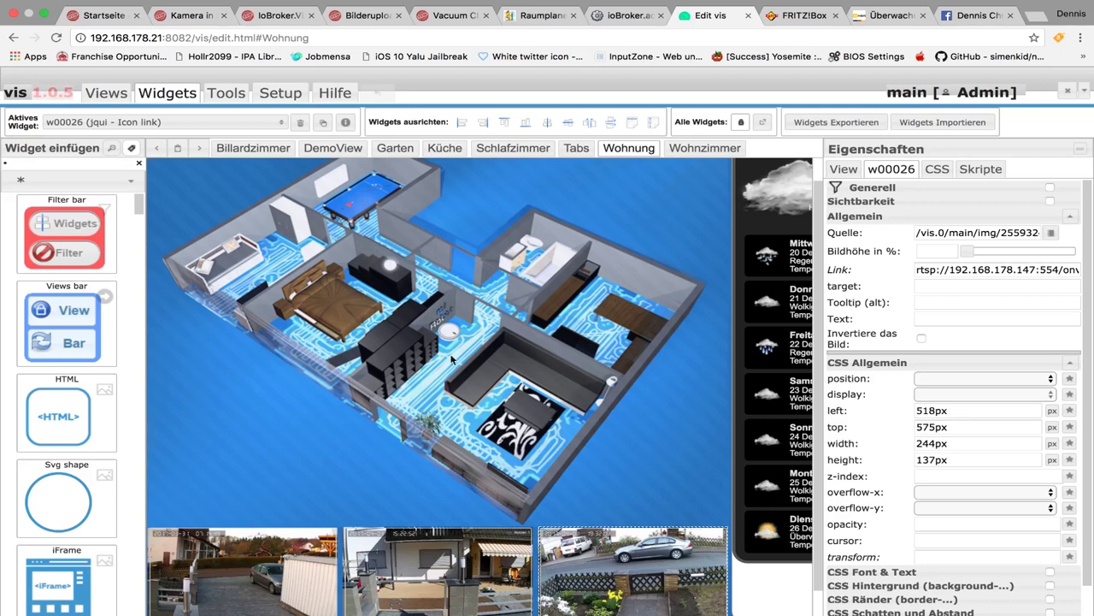
# Place a Bulb on/off widget on the vacuum robot at 376px left, 259px top.
pyautogui.scroll(-3, 103, 289)
pyautogui.scroll(-3, 94, 295)
pyautogui.scroll(-3, 85, 299)
pyautogui.scroll(-3, 81, 304)
pyautogui.scroll(-3, 81, 304)
pyautogui.scroll(-3, 82, 303)
pyautogui.scroll(-3, 81, 304)
pyautogui.scroll(-3, 79, 305)
pyautogui.scroll(-3, 79, 304)
pyautogui.scroll(-3, 80, 305)
pyautogui.scroll(-1, 79, 304)
pyautogui.scroll(-1, 79, 304)
pyautogui.scroll(-2, 79, 304)
pyautogui.scroll(-4, 76, 299)
pyautogui.scroll(2, 73, 291)
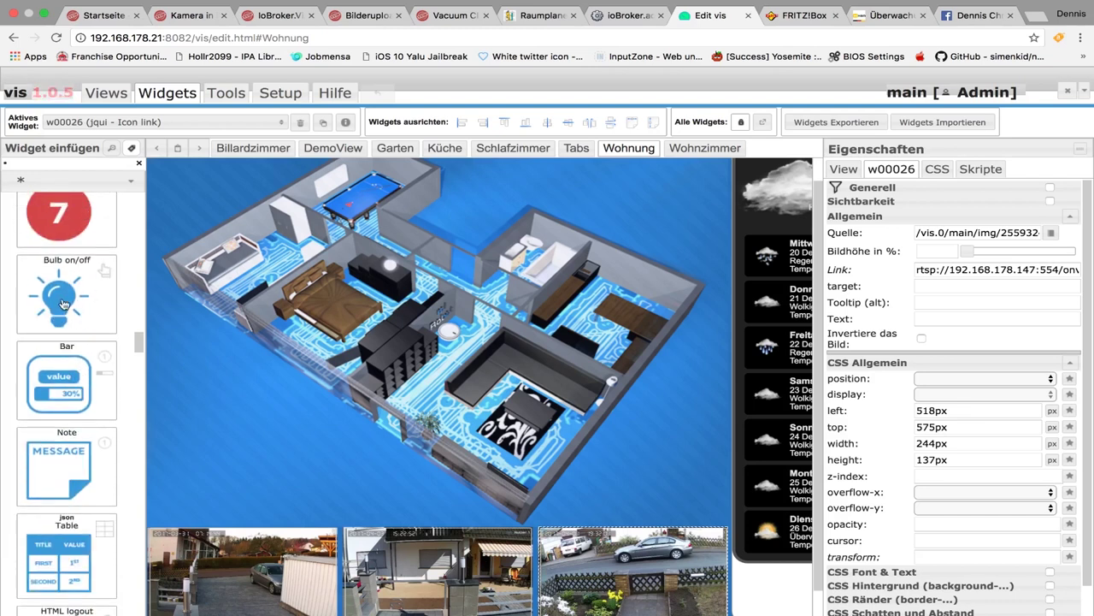
pyautogui.scroll(-3, 62, 294)
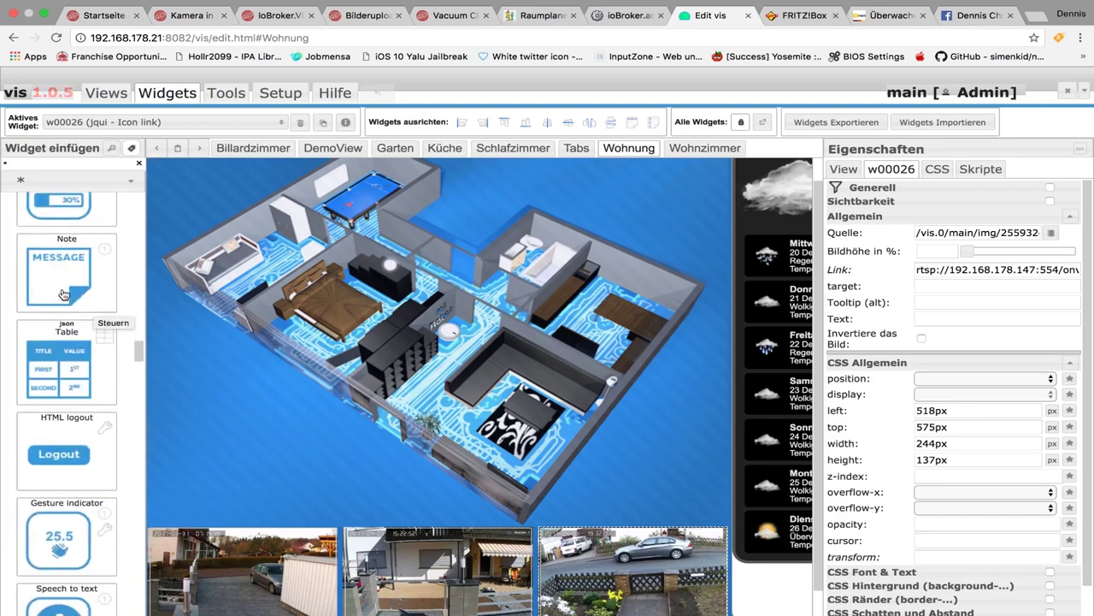
pyautogui.scroll(-3, 63, 294)
pyautogui.scroll(-3, 62, 294)
pyautogui.scroll(-3, 62, 294)
pyautogui.scroll(-4, 62, 294)
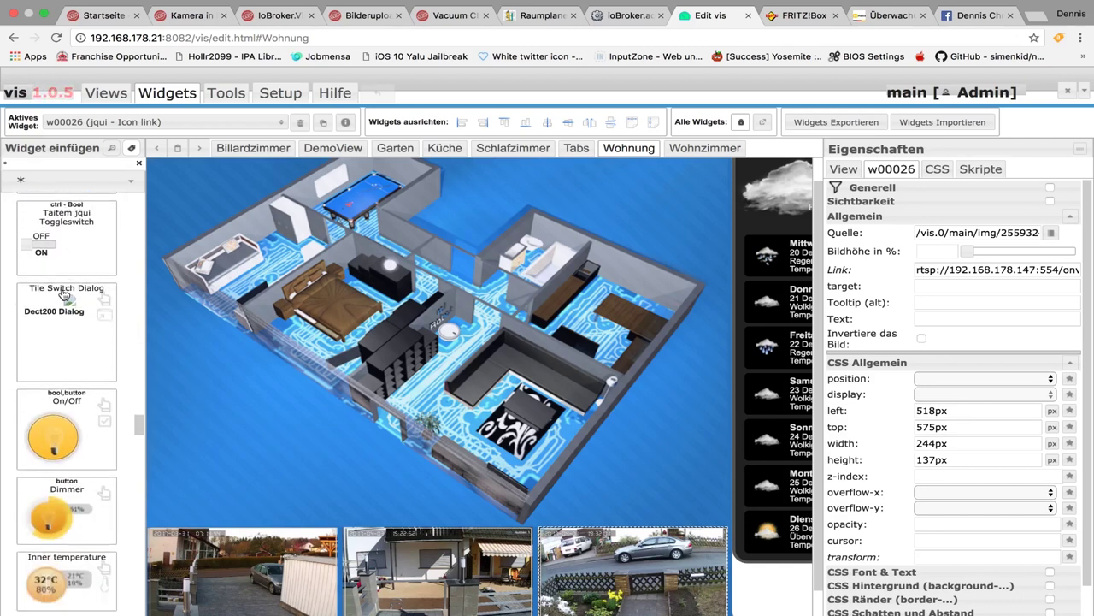
pyautogui.scroll(-1, 62, 294)
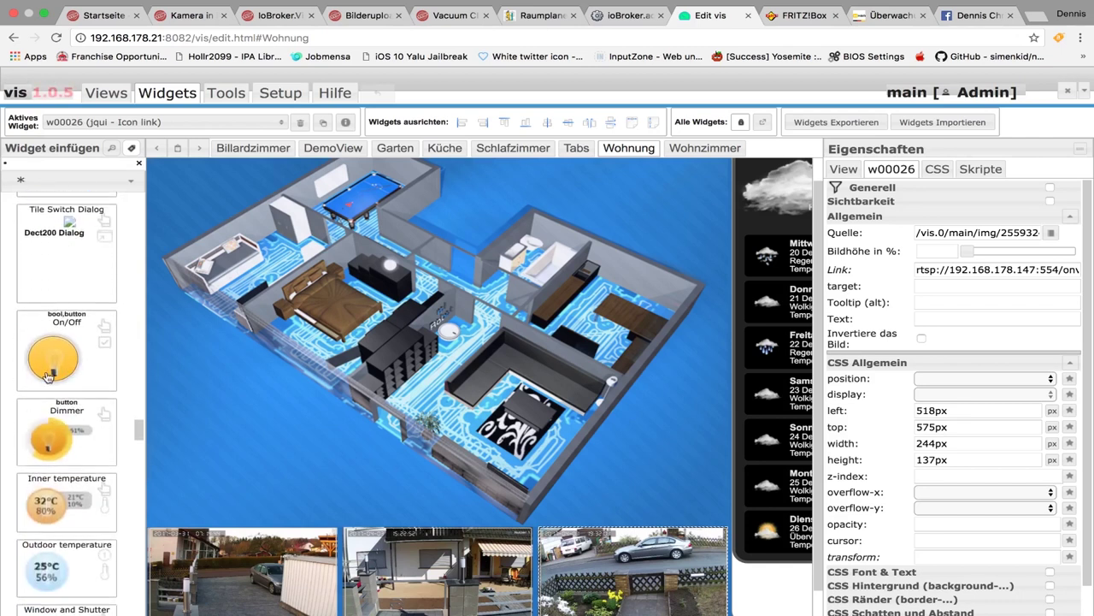
pyautogui.scroll(-1, 51, 374)
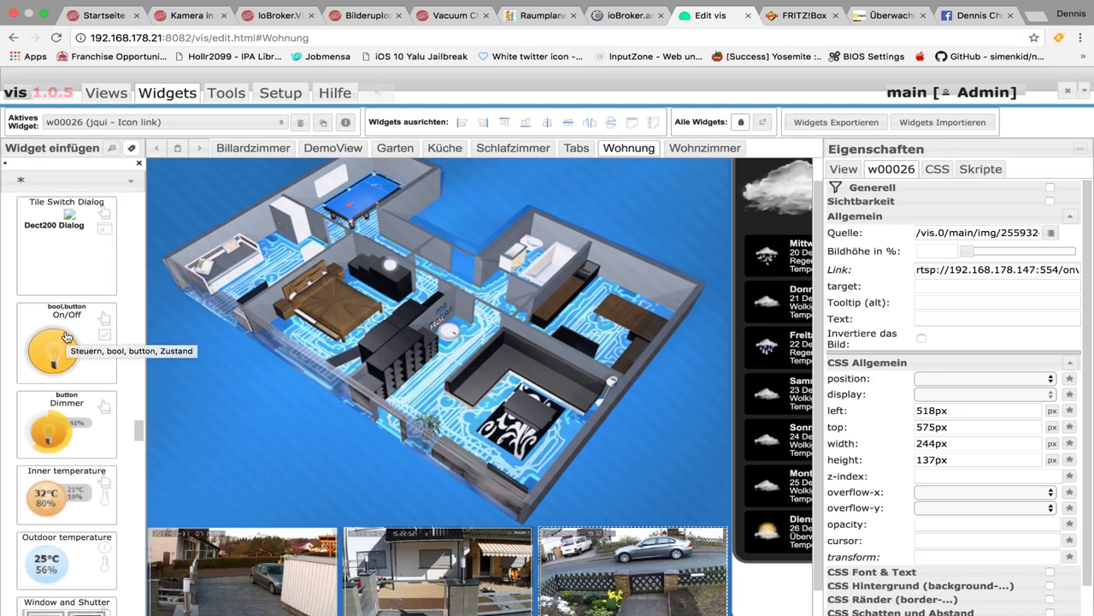
pyautogui.scroll(5, 66, 337)
pyautogui.scroll(3, 67, 337)
pyautogui.scroll(3, 67, 338)
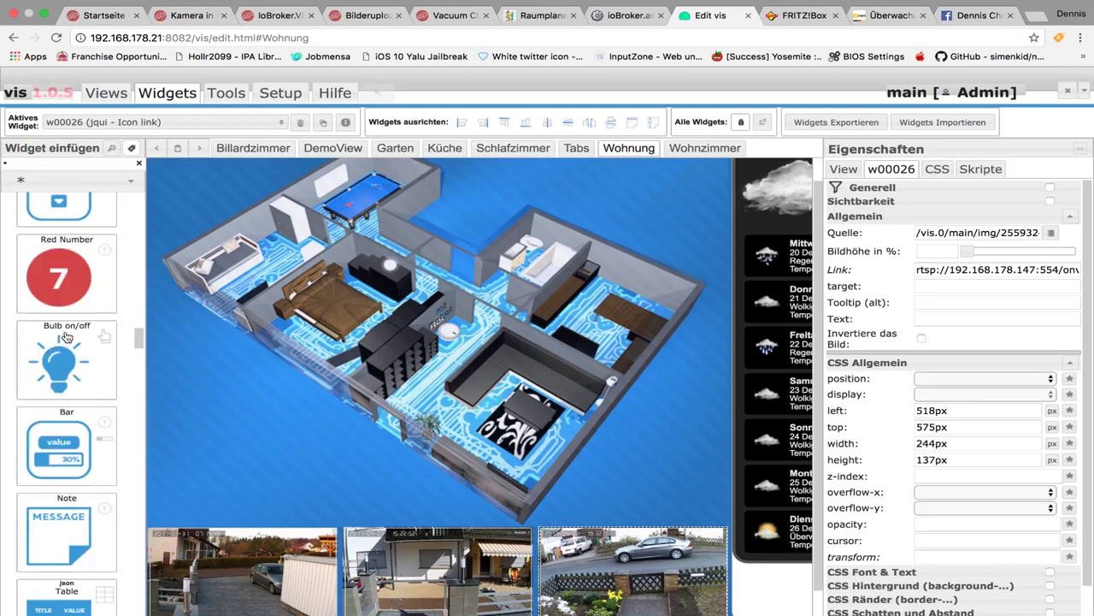
pyautogui.moveTo(56, 364); pyautogui.dragTo(446, 327)
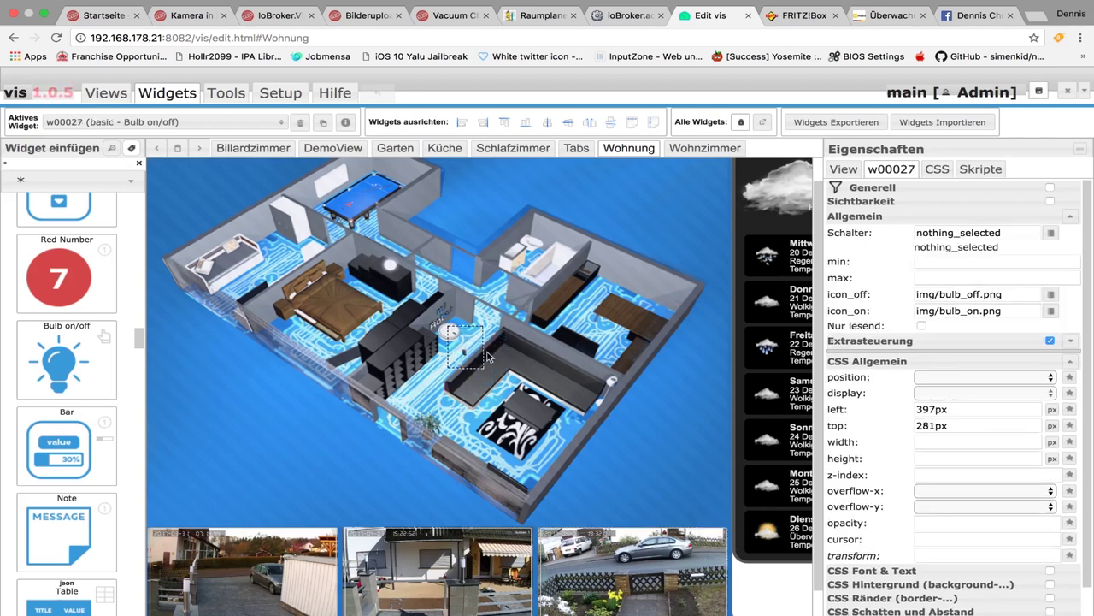
pyautogui.moveTo(473, 351); pyautogui.dragTo(458, 336)
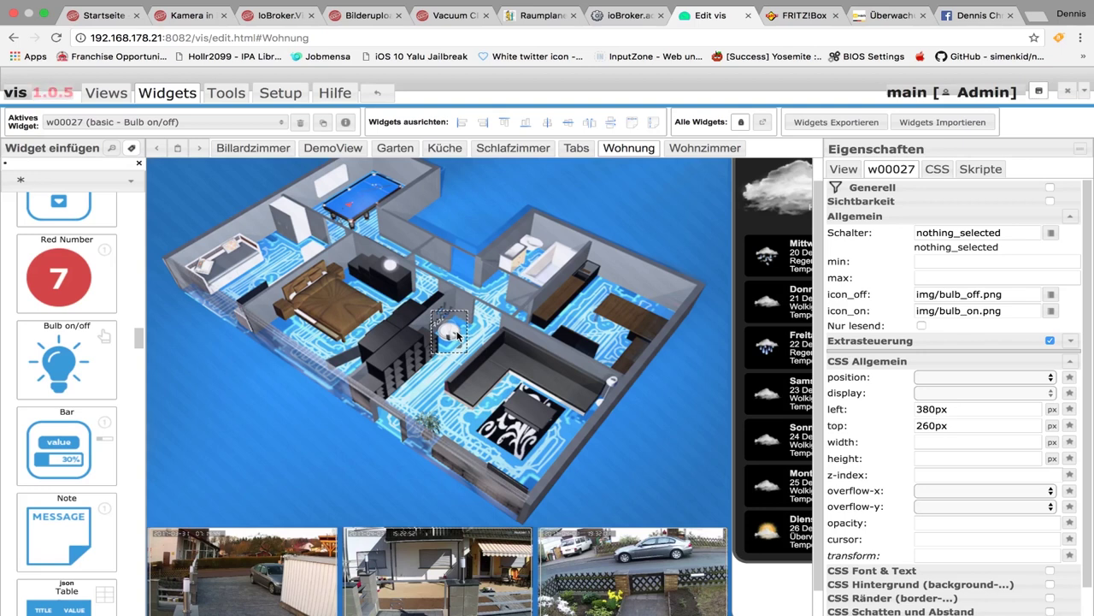
# Open the bulb's Schalter object picker and expand mihome-vacuum.0 to its control folder.
pyautogui.click(1051, 235)
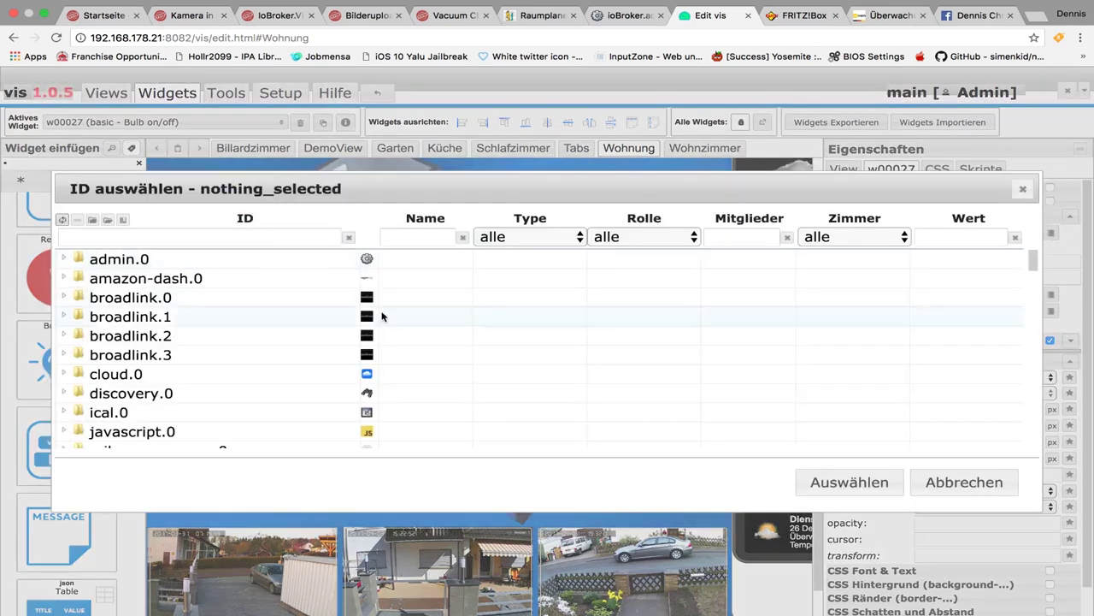
pyautogui.scroll(-3, 110, 305)
pyautogui.scroll(-1, 110, 303)
pyautogui.scroll(-1, 112, 295)
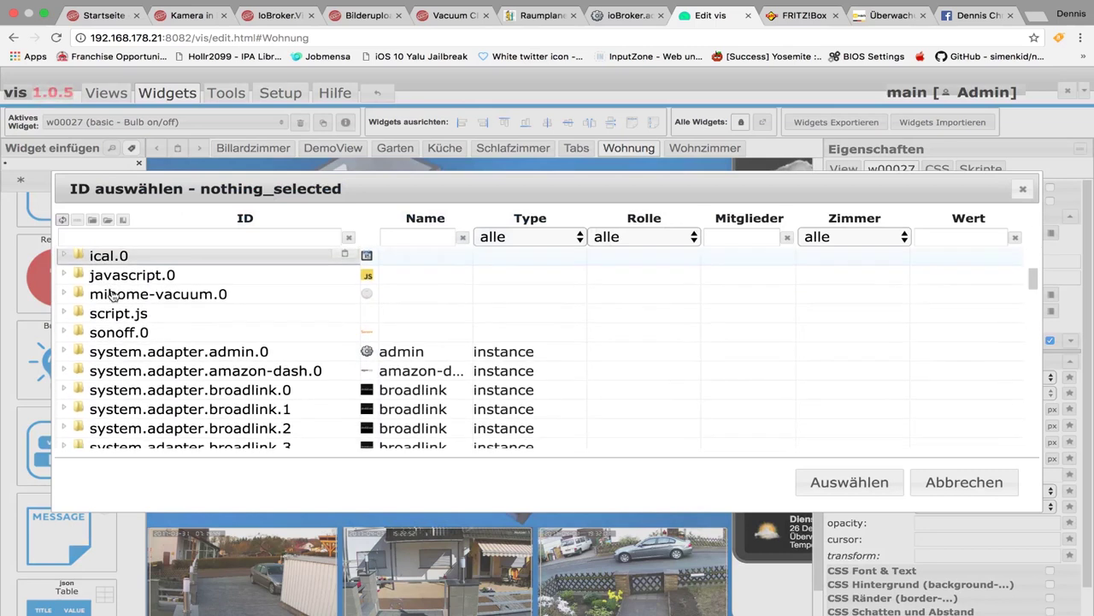
pyautogui.scroll(-1, 112, 295)
pyautogui.scroll(-2, 102, 295)
pyautogui.scroll(2, 85, 289)
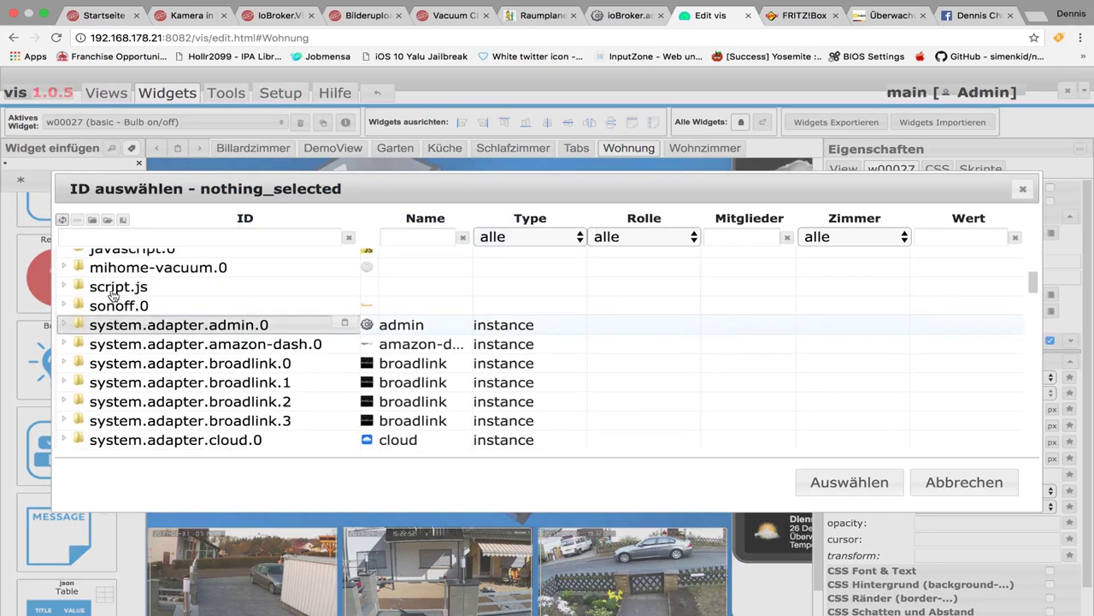
pyautogui.click(63, 278)
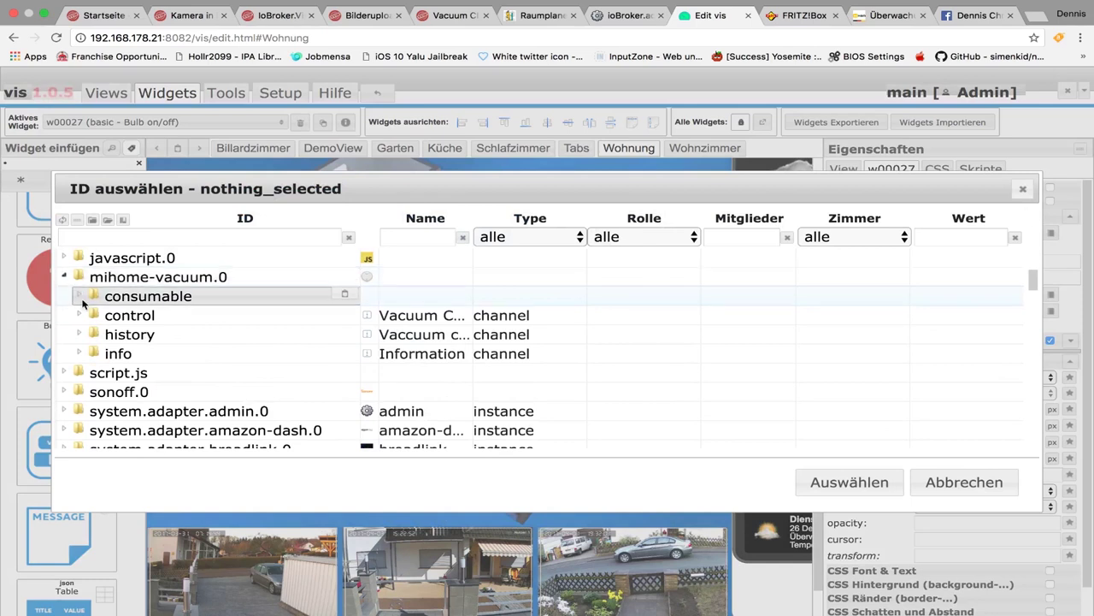
pyautogui.click(79, 299)
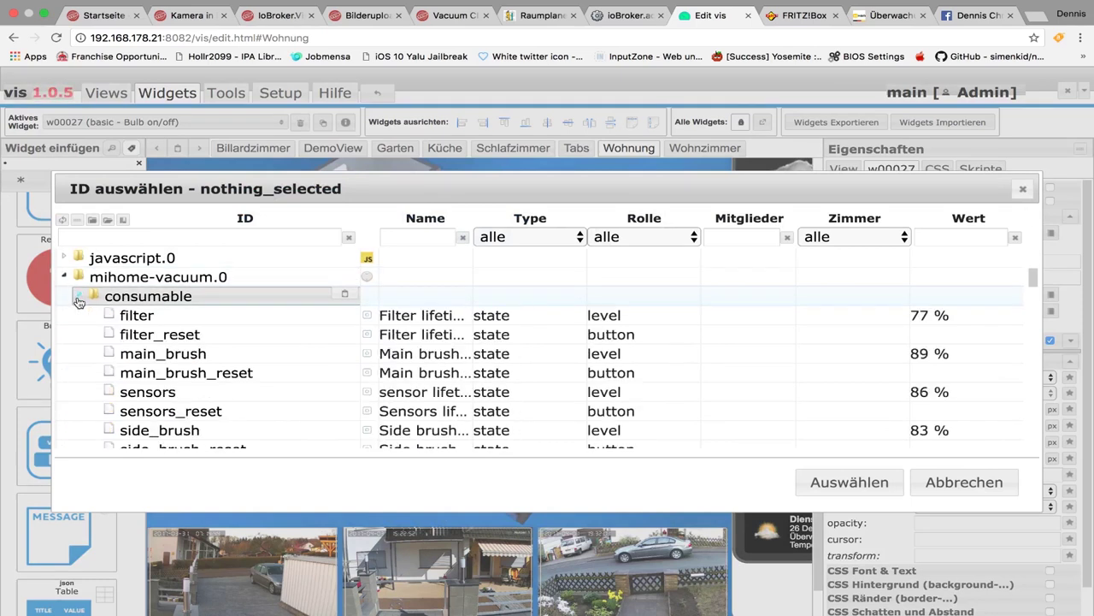
pyautogui.click(77, 298)
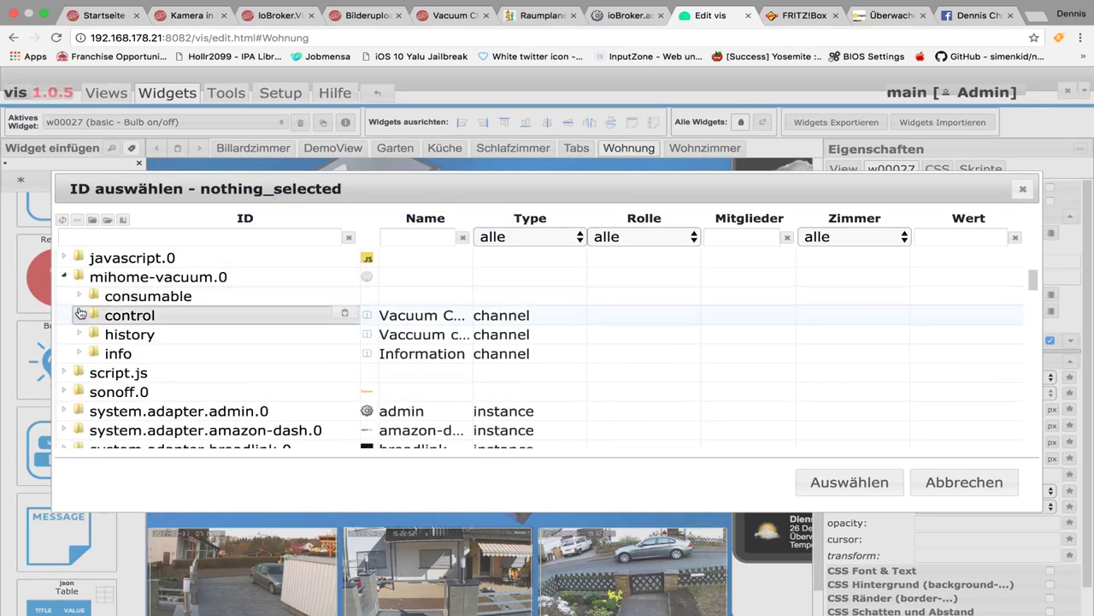
pyautogui.click(79, 314)
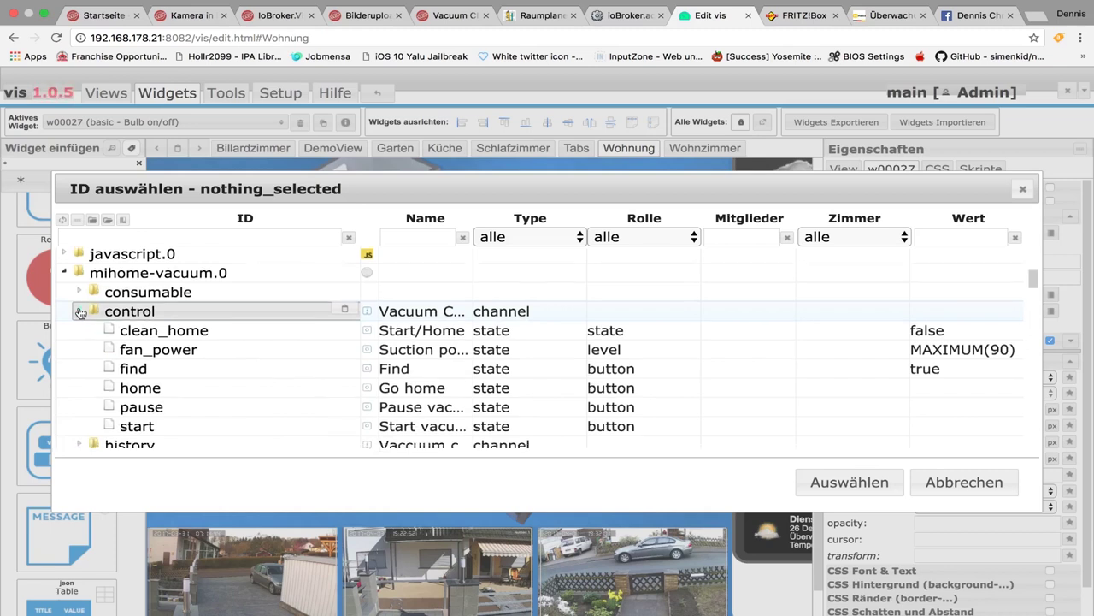
# Widen the Name column and confirm the clean_home (Start/Home) state as the bulb's switch.
pyautogui.scroll(-2, 80, 314)
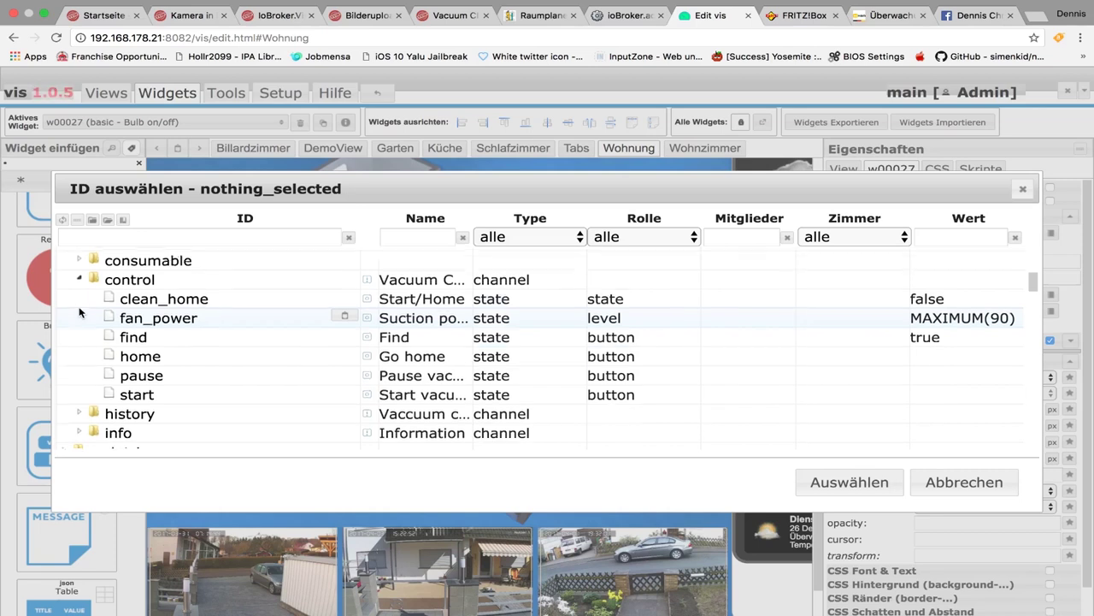
pyautogui.scroll(1, 78, 300)
pyautogui.click(80, 283)
pyautogui.click(80, 266)
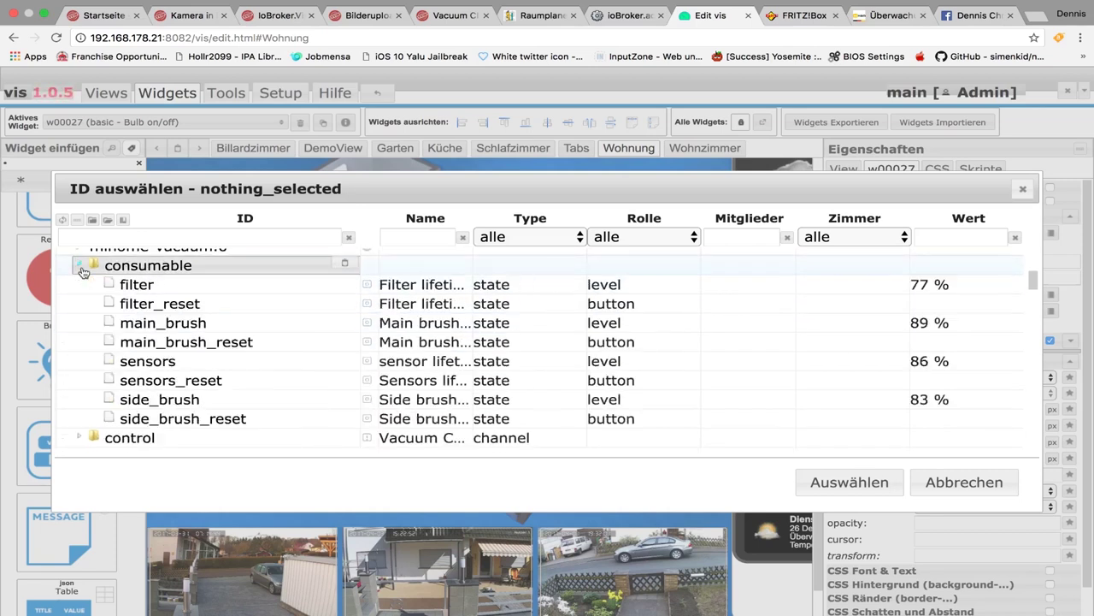
pyautogui.click(80, 266)
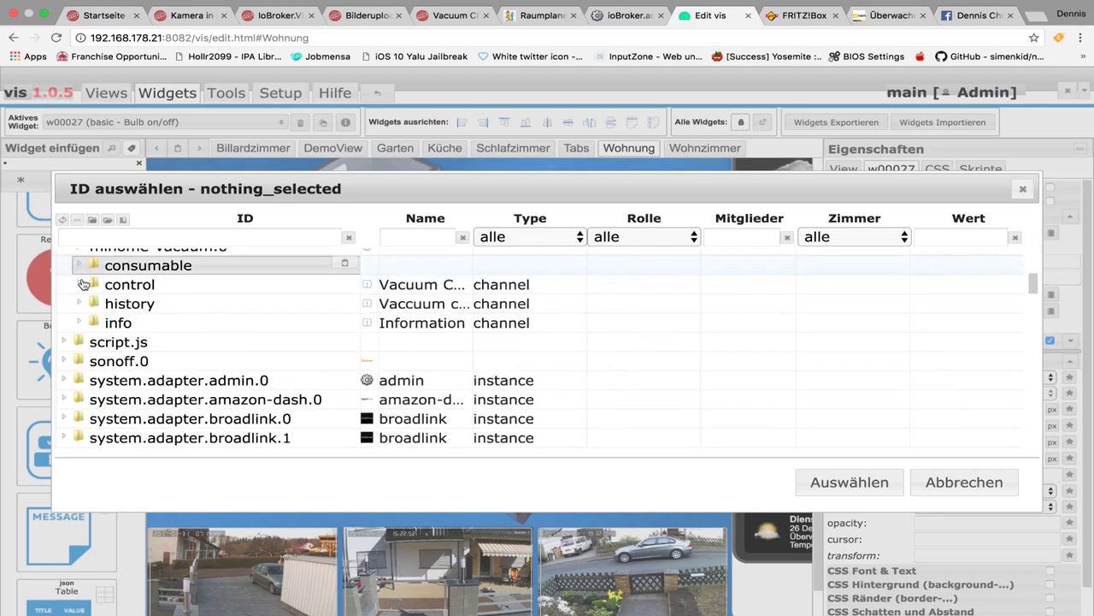
pyautogui.click(80, 284)
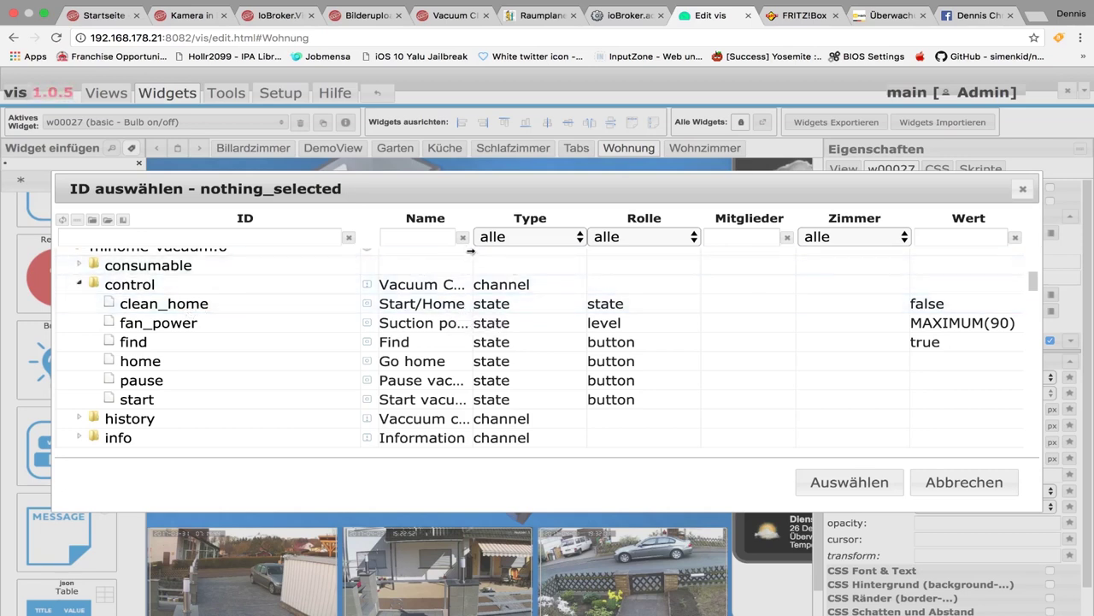
pyautogui.moveTo(471, 250); pyautogui.dragTo(530, 251)
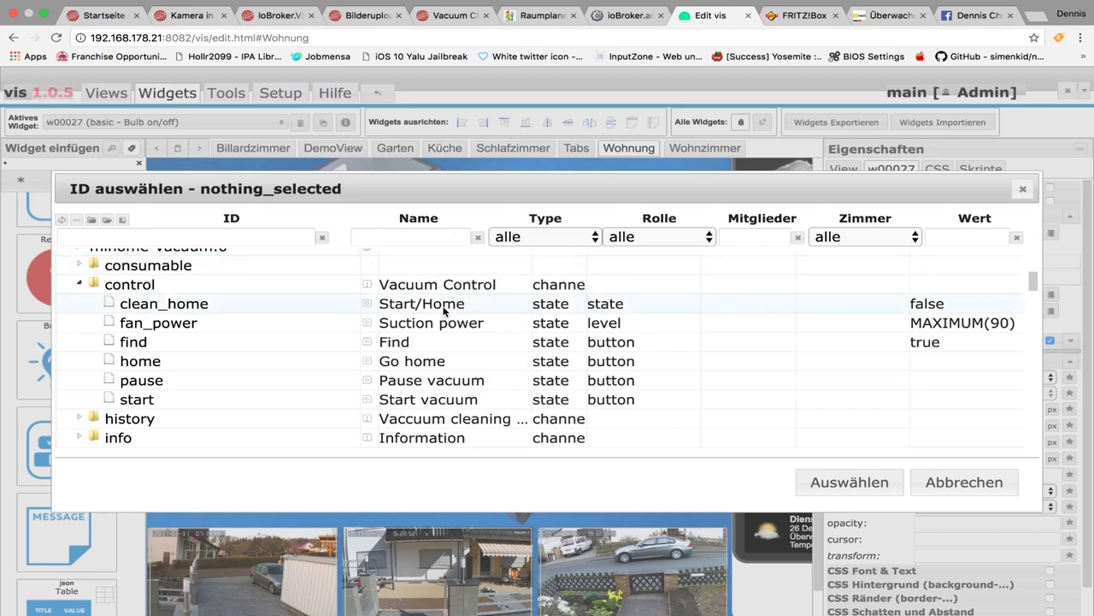
pyautogui.click(182, 307)
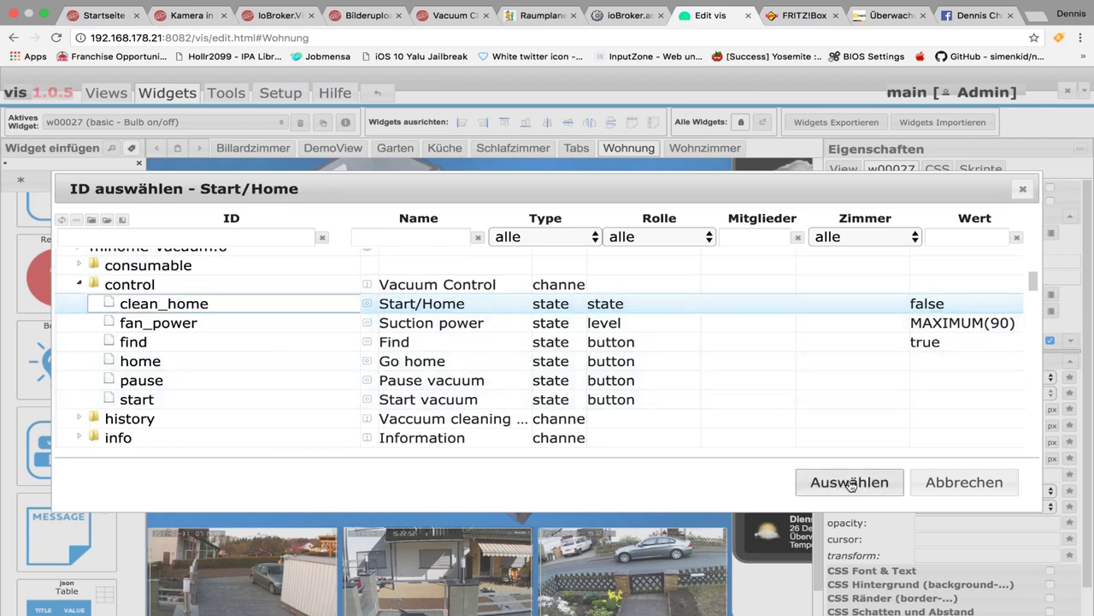
pyautogui.click(850, 484)
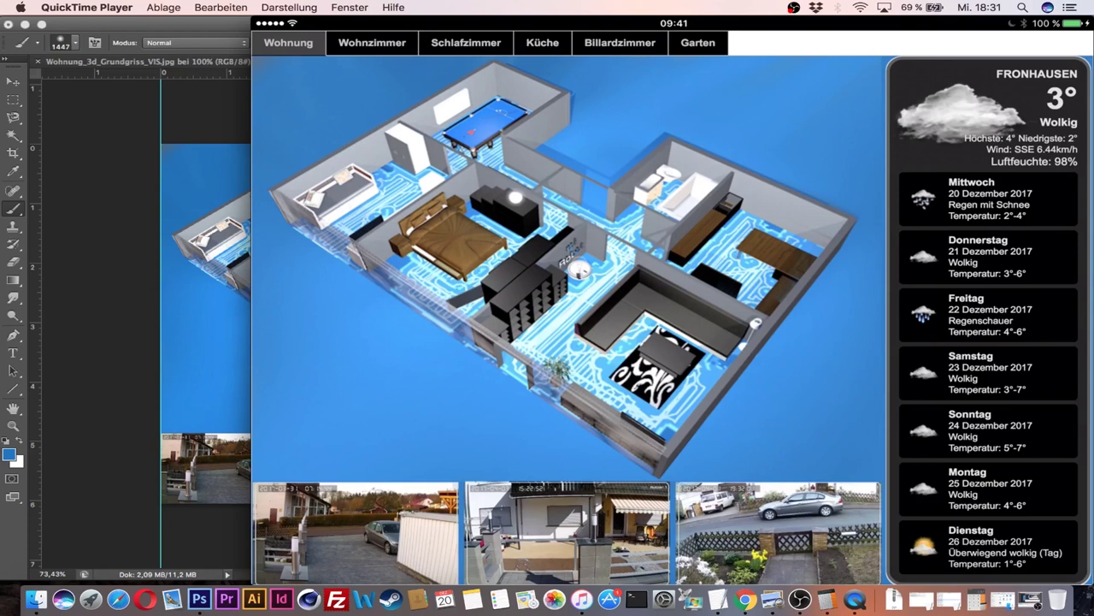
# Stop the iPad recording as iPad_4.mov, minimize it and return to the Chrome vis editor.
pyautogui.moveTo(692, 197)
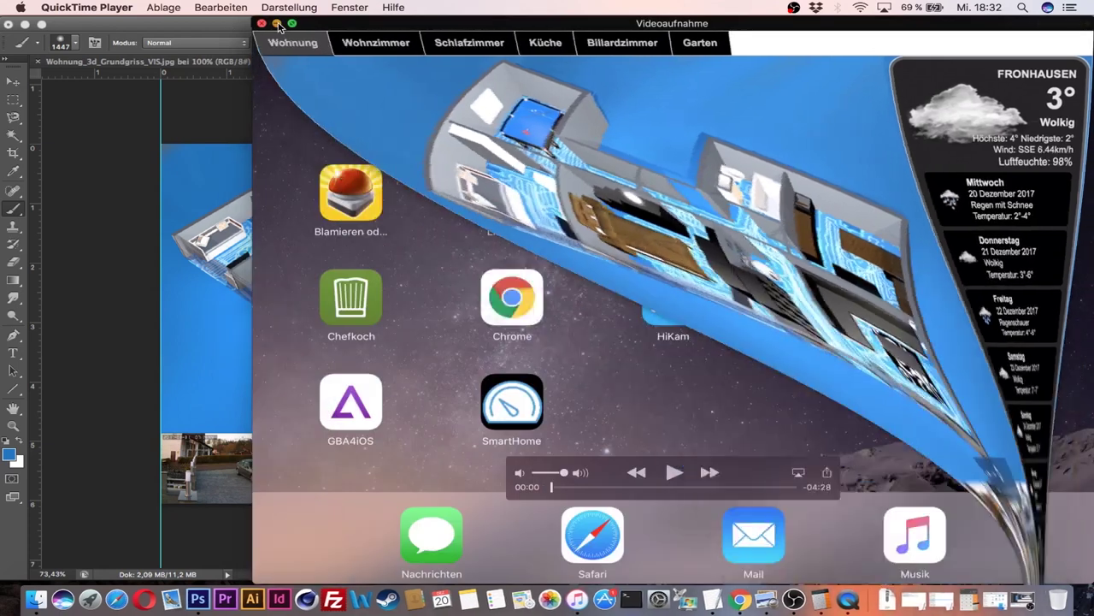
pyautogui.click(263, 23)
pyautogui.click(278, 23)
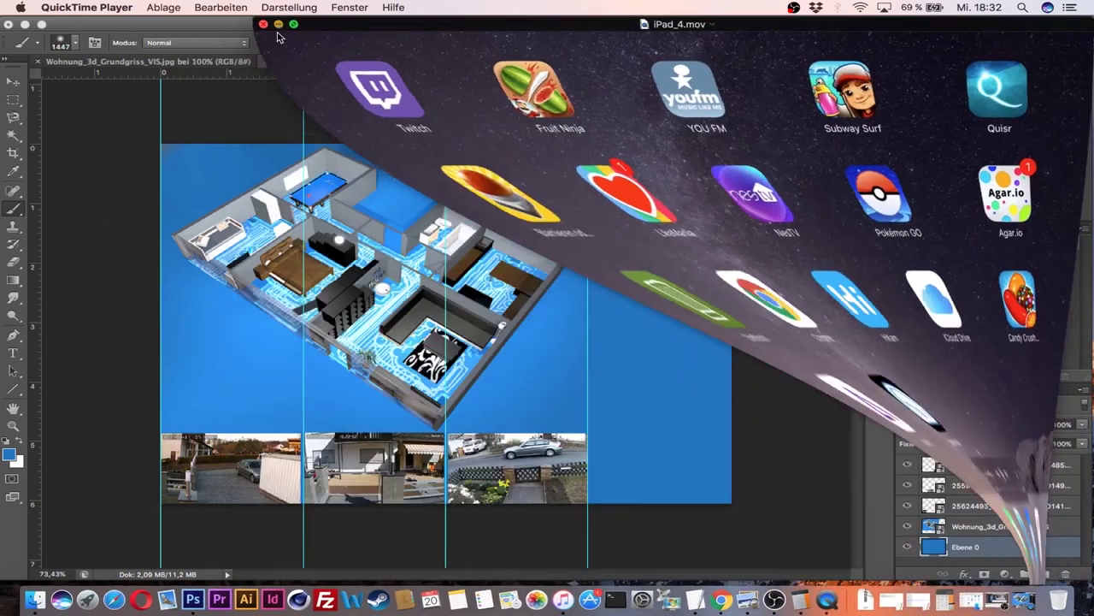
pyautogui.click(712, 601)
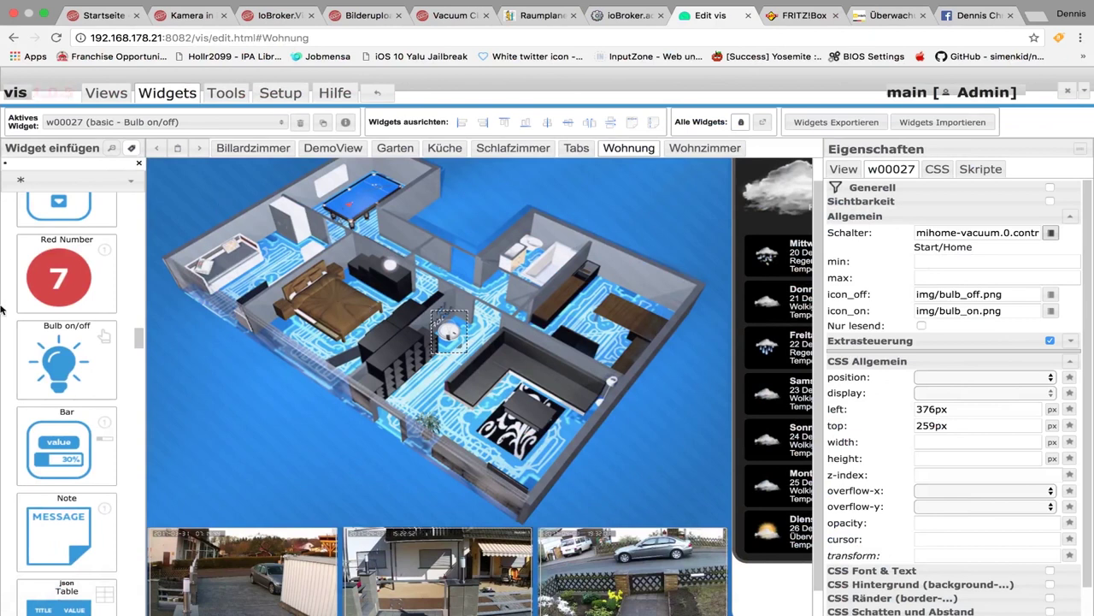
# Place a Bulb on/off widget beside the dark sofa at 591px/336px and open its Schalter picker.
pyautogui.moveTo(58, 358)
pyautogui.mouseDown()
pyautogui.moveTo(596, 365)
pyautogui.moveTo(631, 404)
pyautogui.moveTo(621, 391)
pyautogui.mouseUp()
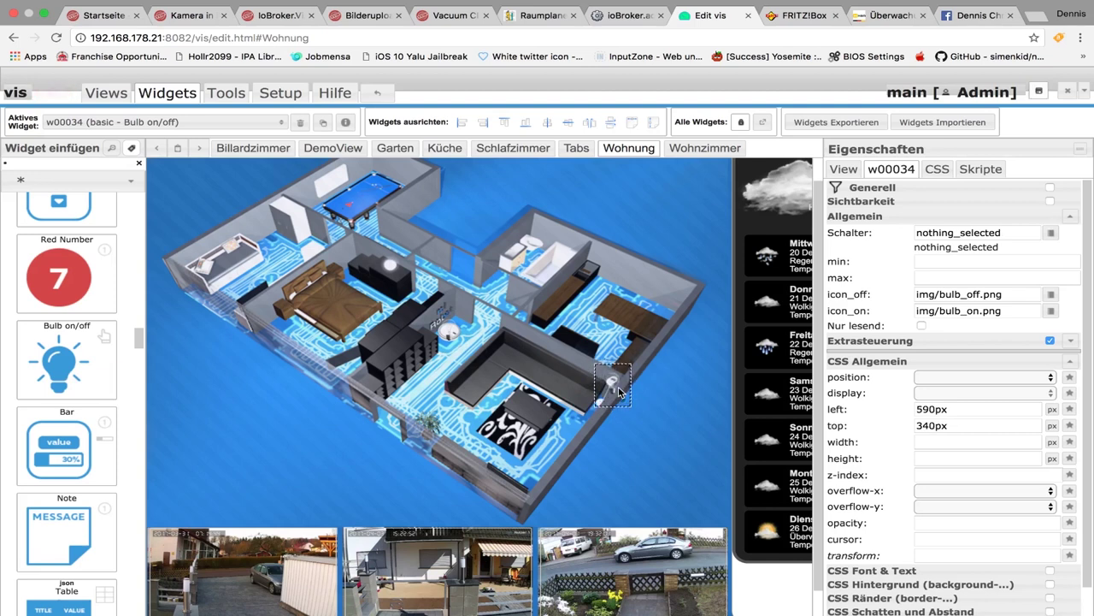
pyautogui.moveTo(620, 391); pyautogui.dragTo(621, 388)
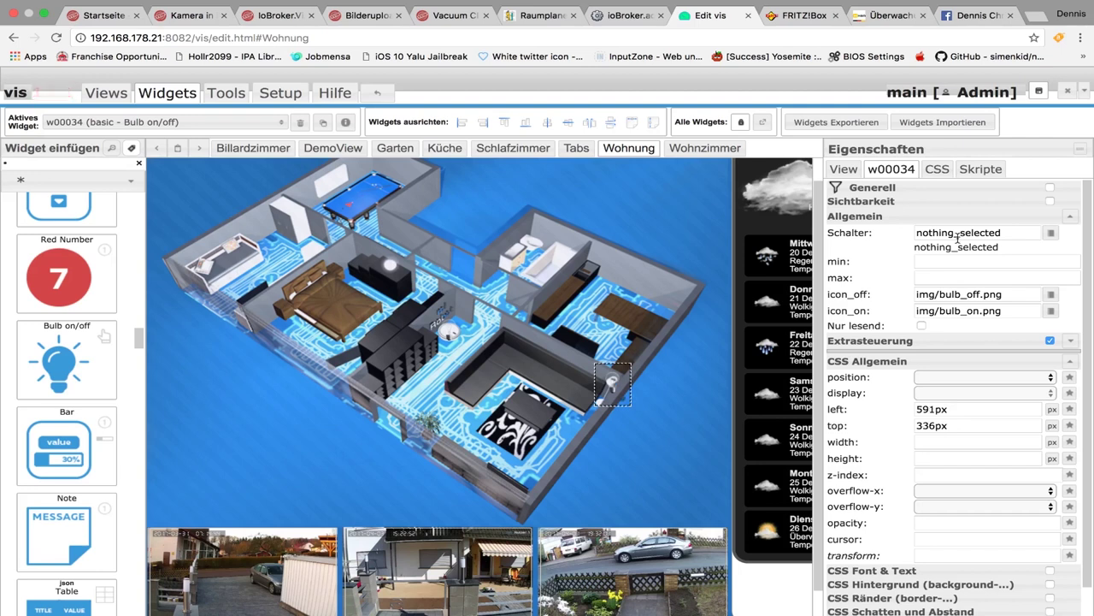
pyautogui.click(1049, 233)
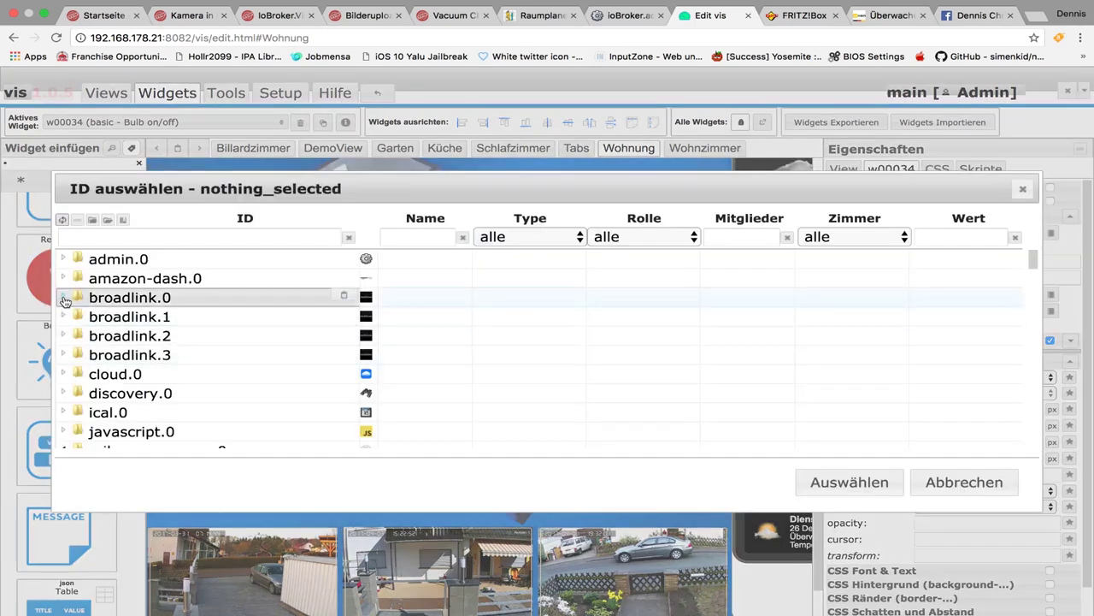
# Bind the bulb's switch to broadlink.0 > learnedSignals > 000000 > Ecklampe.
pyautogui.click(63, 296)
pyautogui.click(80, 316)
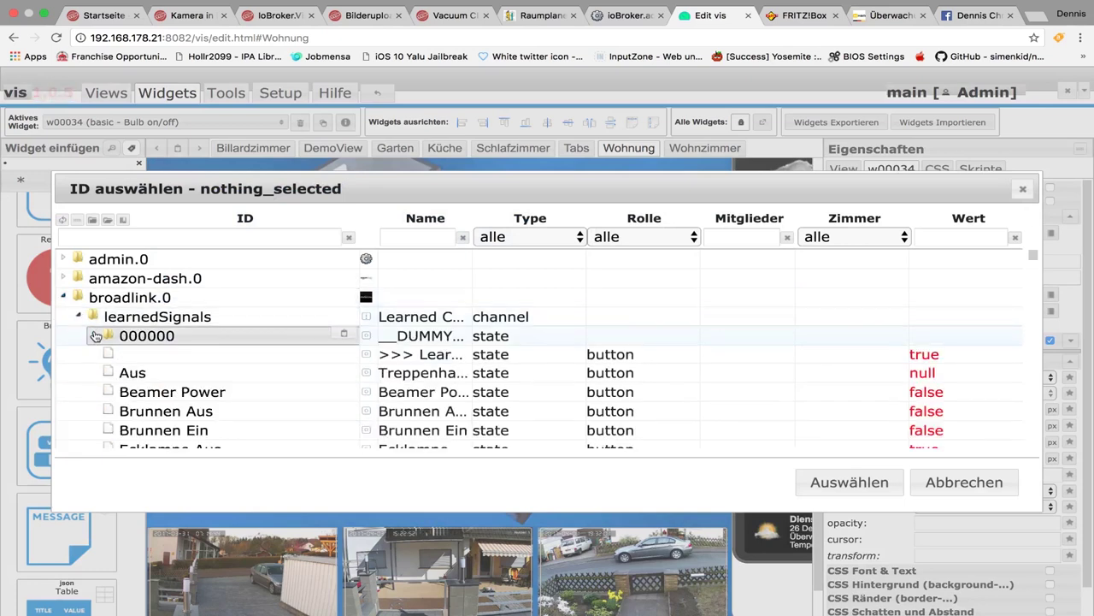
pyautogui.click(94, 335)
pyautogui.scroll(-2, 171, 381)
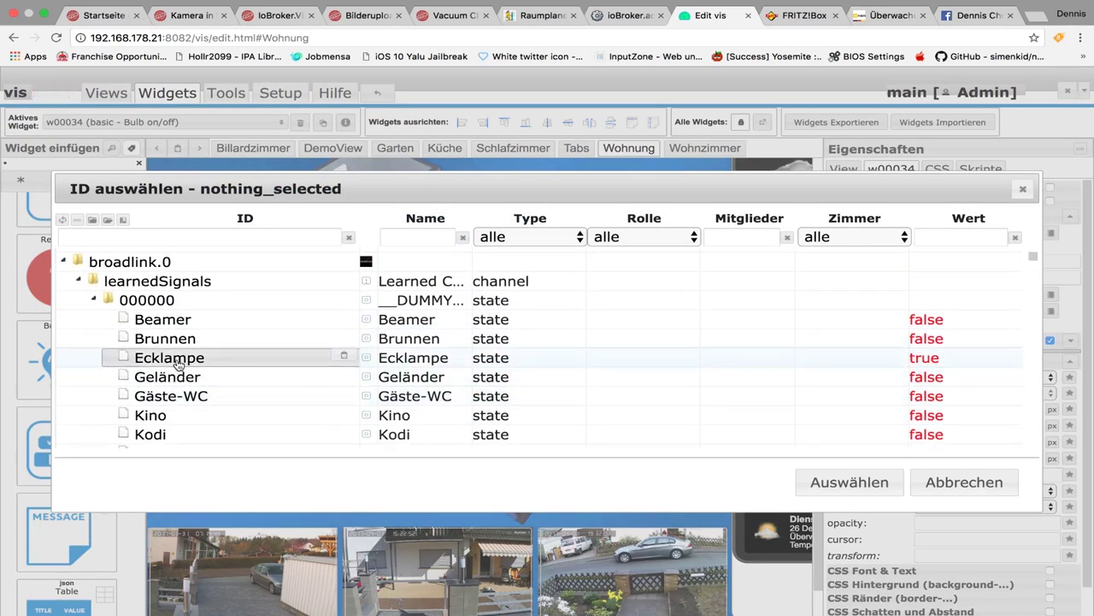
pyautogui.click(176, 359)
pyautogui.click(847, 481)
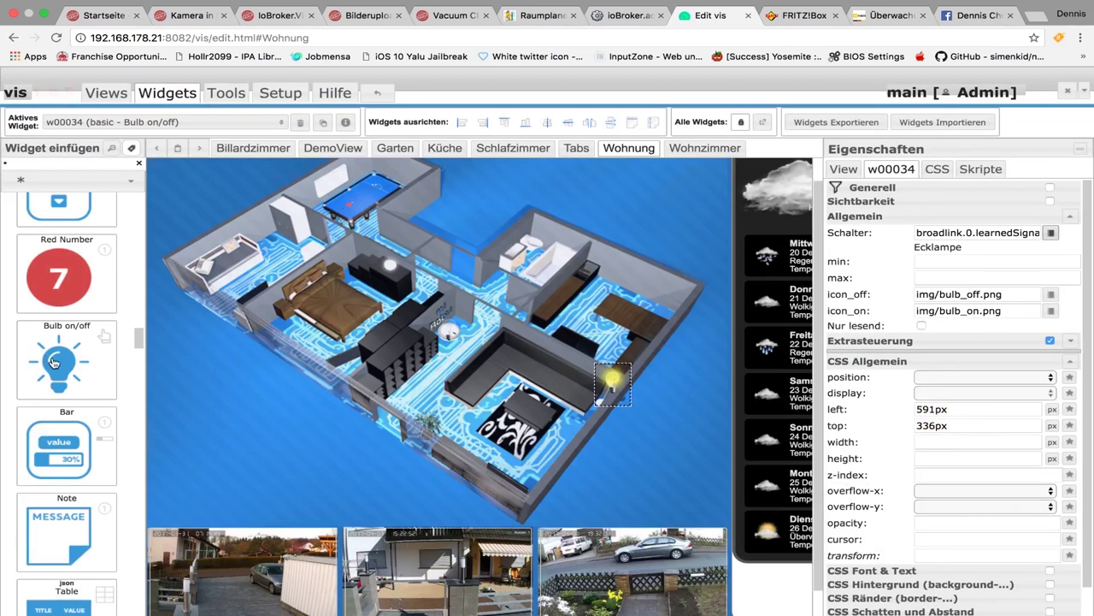
# Add a bulb beside the shelves at 280px/350px and bind it to the 000000 Ventilator signal.
pyautogui.moveTo(53, 363); pyautogui.dragTo(364, 398)
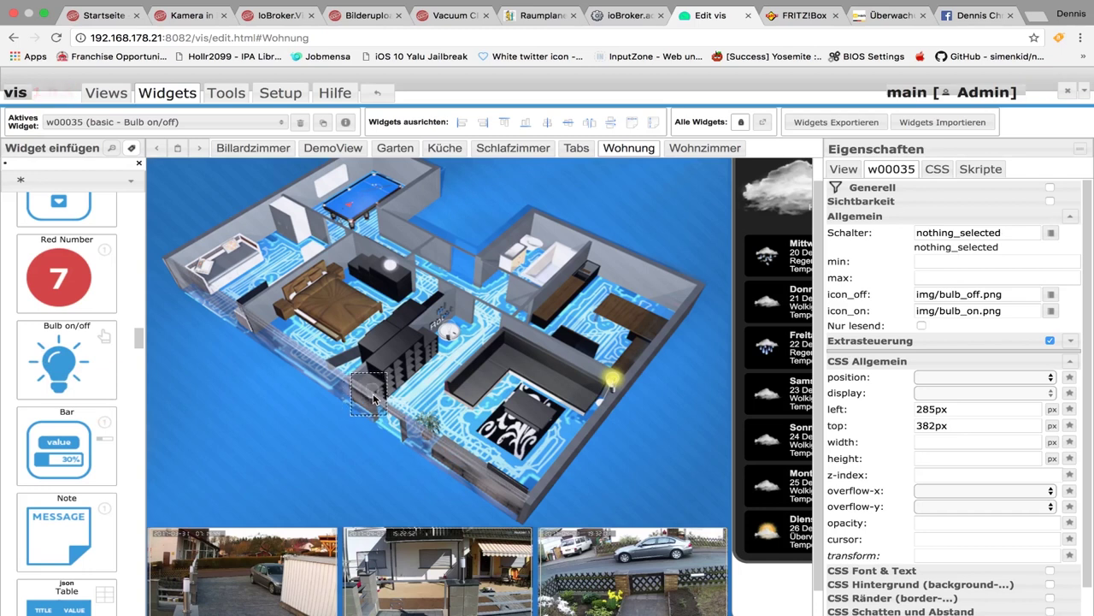
pyautogui.moveTo(372, 397); pyautogui.dragTo(372, 396)
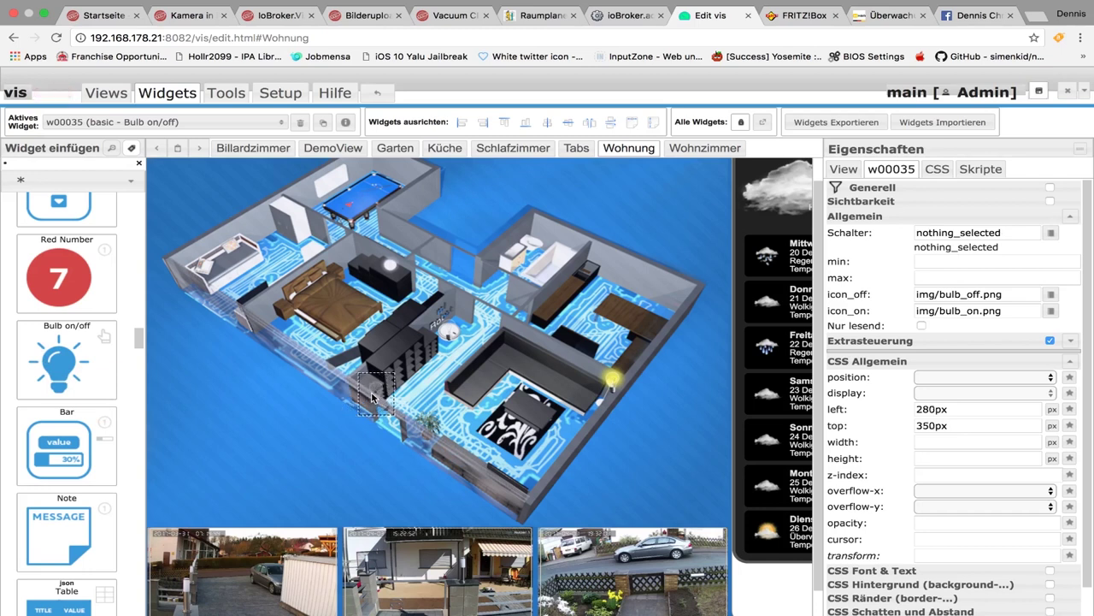
pyautogui.click(1050, 233)
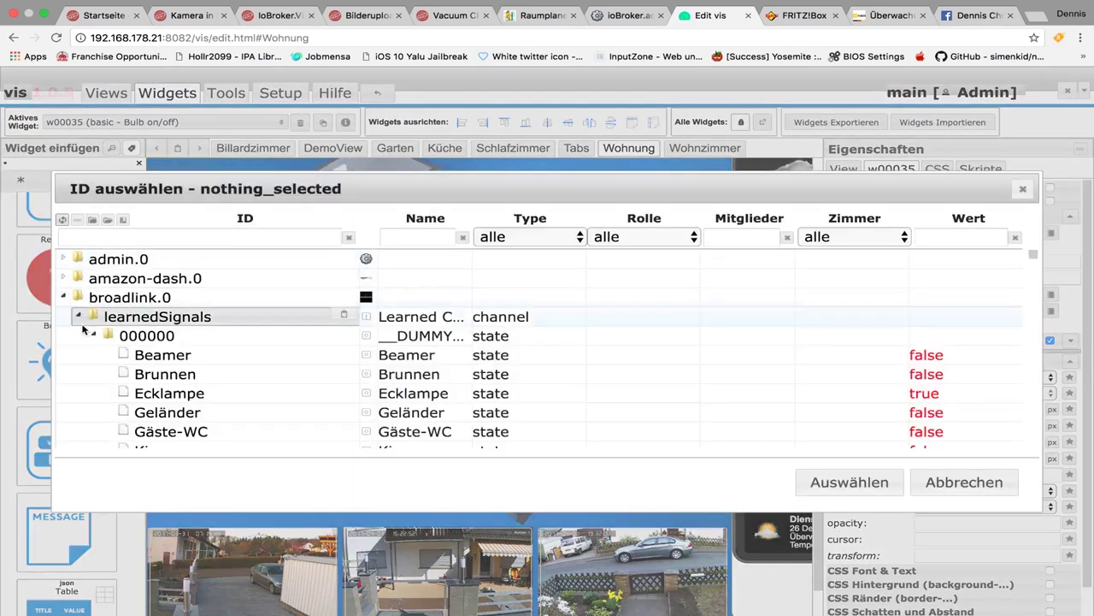
pyautogui.scroll(-5, 226, 392)
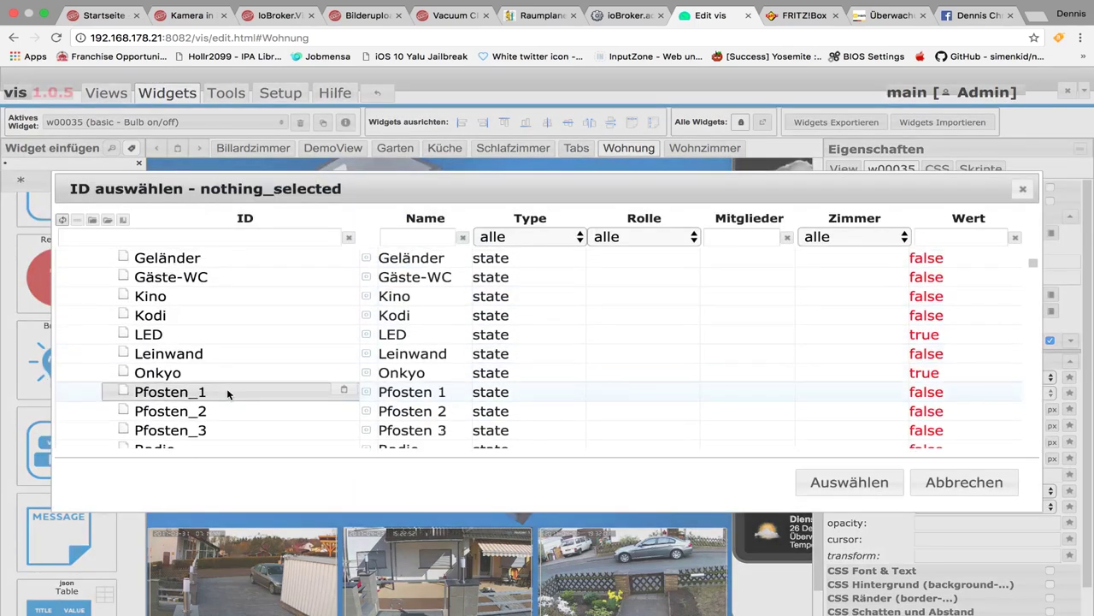
pyautogui.scroll(-3, 208, 334)
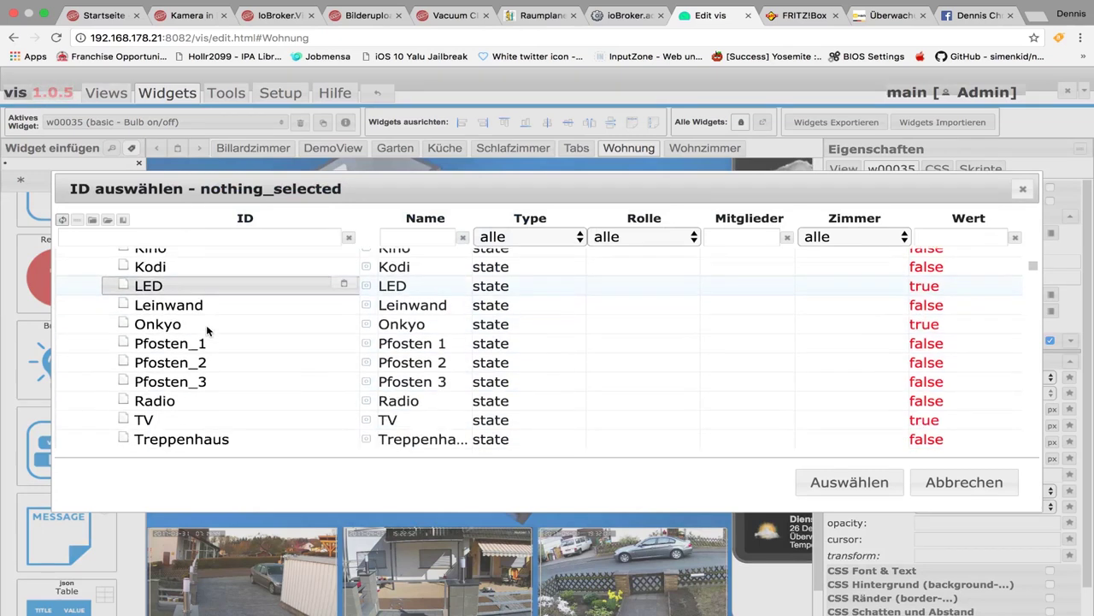
pyautogui.scroll(-2, 208, 332)
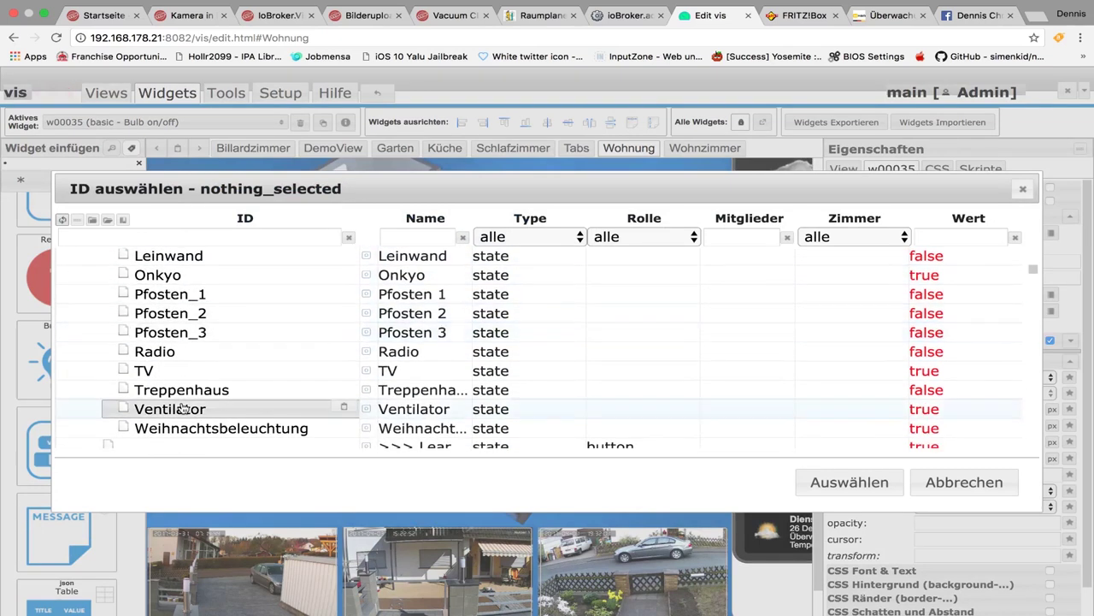
pyautogui.click(184, 409)
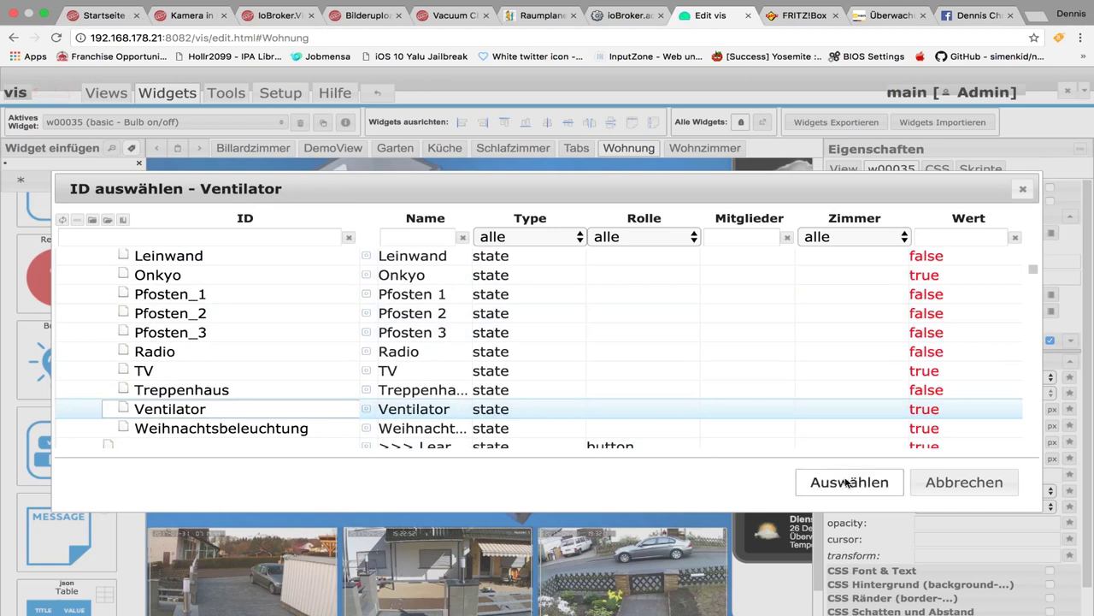
pyautogui.click(846, 483)
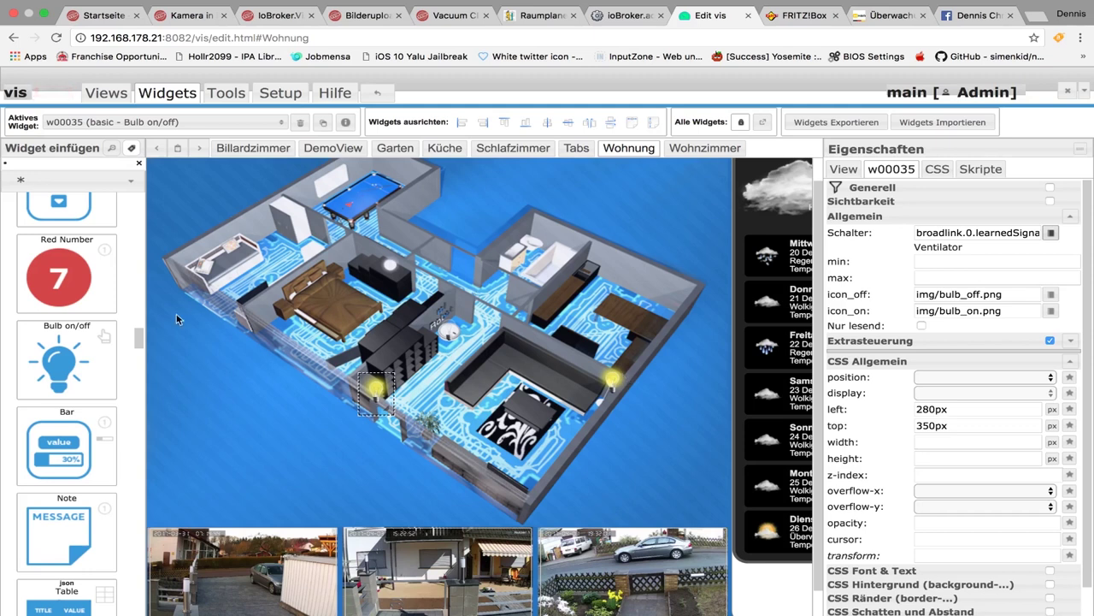
# Bind a rug bulb to sonoff.0 Wohnzimmerlicht POWER, then drop another bulb at 501px/480px.
pyautogui.moveTo(72, 369)
pyautogui.mouseDown()
pyautogui.moveTo(474, 380)
pyautogui.moveTo(478, 367)
pyautogui.moveTo(534, 416)
pyautogui.mouseUp()
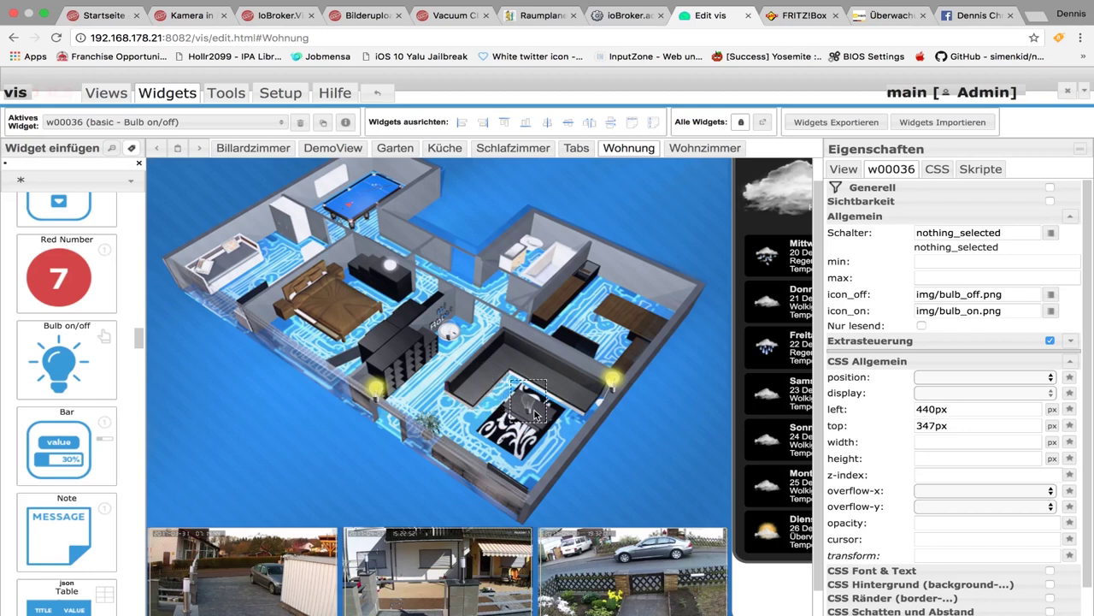
pyautogui.moveTo(533, 415); pyautogui.dragTo(533, 413)
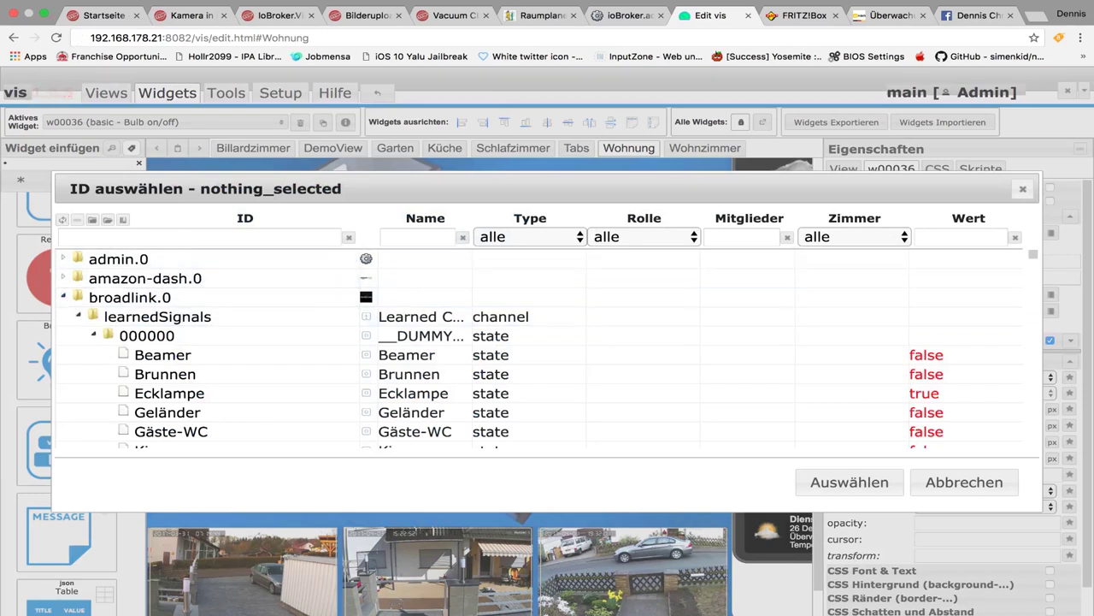
pyautogui.write('wohnzimm')
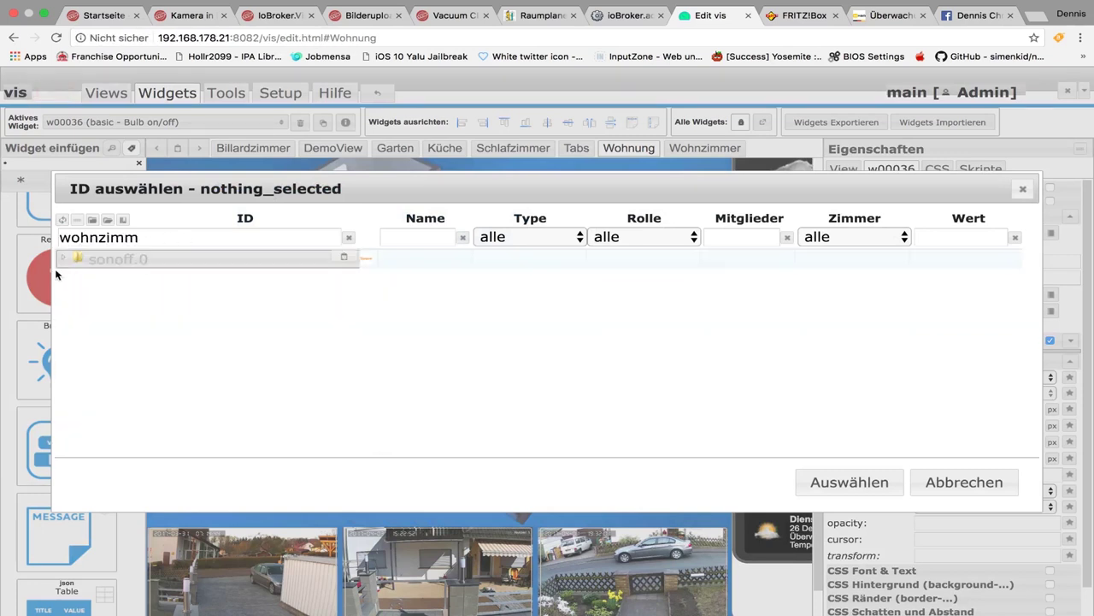
pyautogui.click(78, 278)
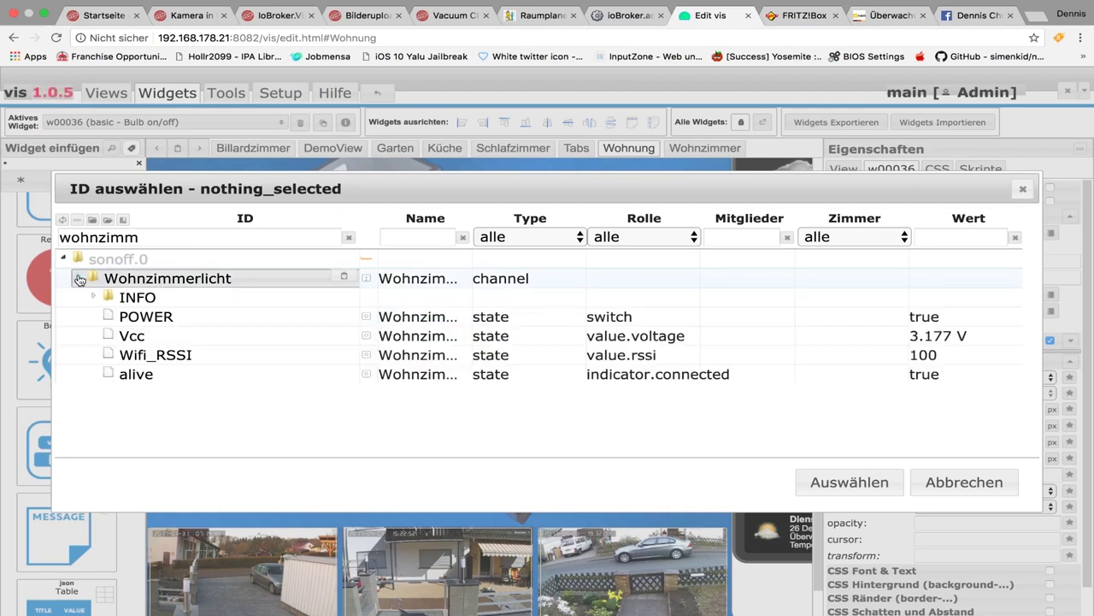
pyautogui.click(128, 320)
pyautogui.click(829, 478)
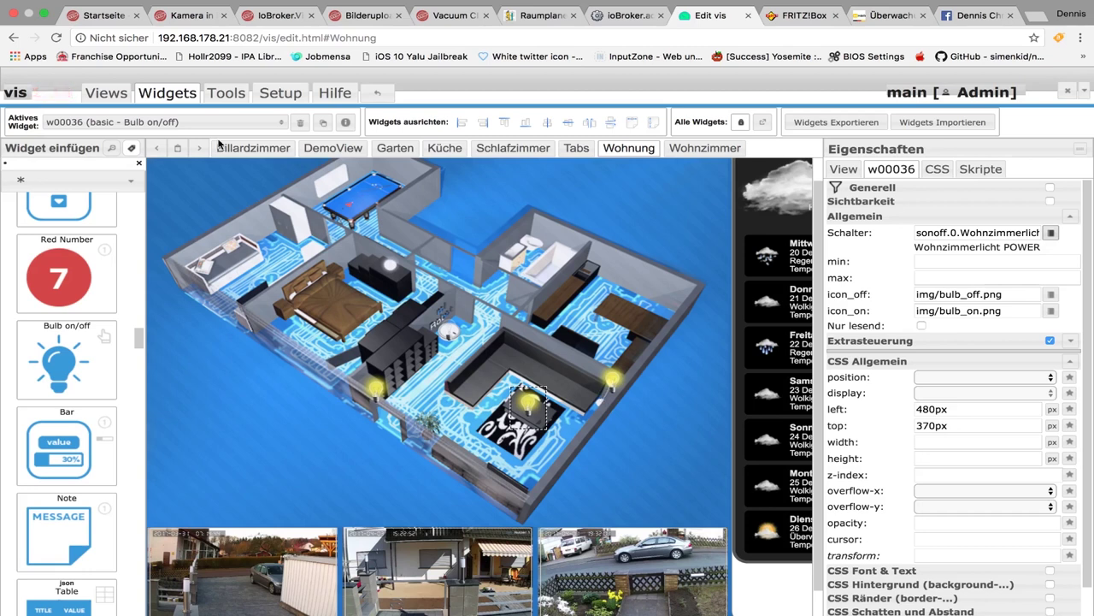
pyautogui.moveTo(74, 363)
pyautogui.mouseDown()
pyautogui.moveTo(554, 493)
pyautogui.moveTo(539, 488)
pyautogui.mouseUp()
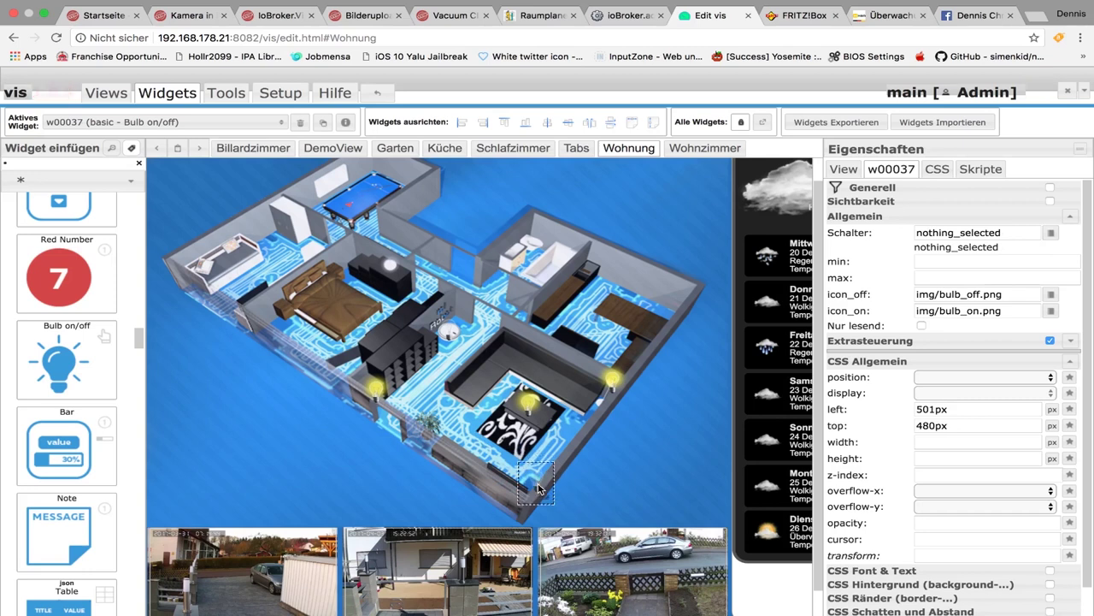
# Nudge the new bulb to 490px/480px and bind it to sonoff.0 YouTube-Award POWER via a 'youtube' filter.
pyautogui.moveTo(539, 489); pyautogui.dragTo(536, 487)
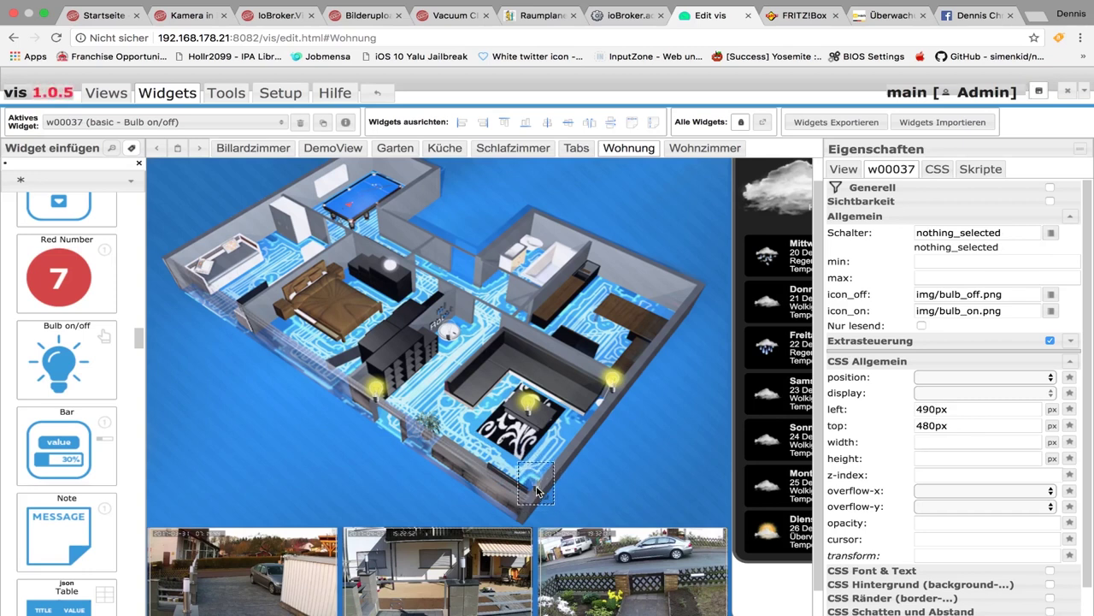
pyautogui.click(1051, 234)
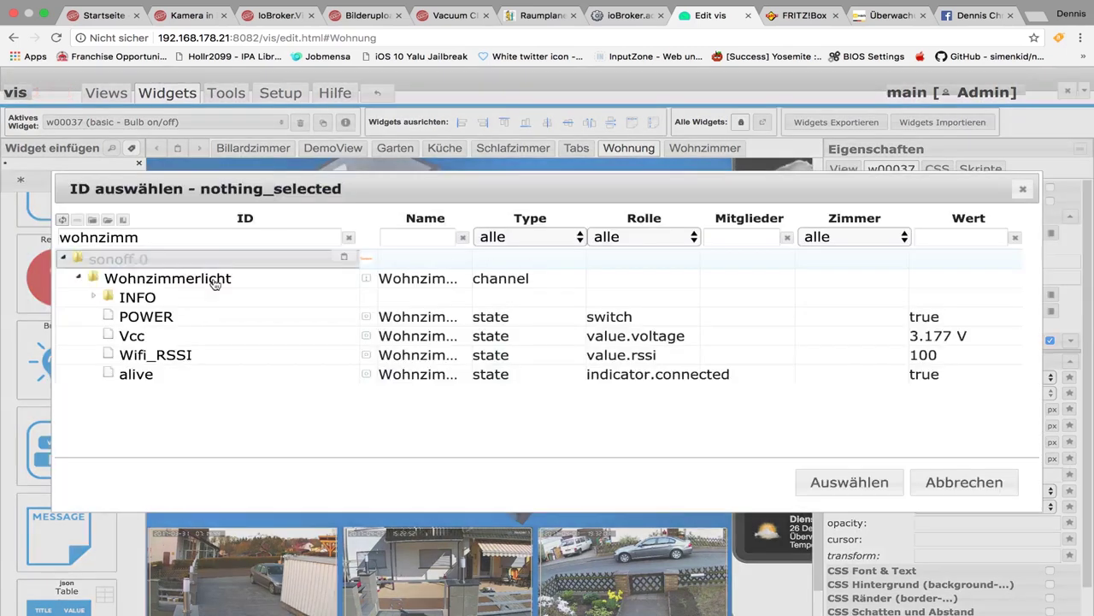
pyautogui.doubleClick(151, 238)
pyautogui.press('BackSpace')
pyautogui.write('you')
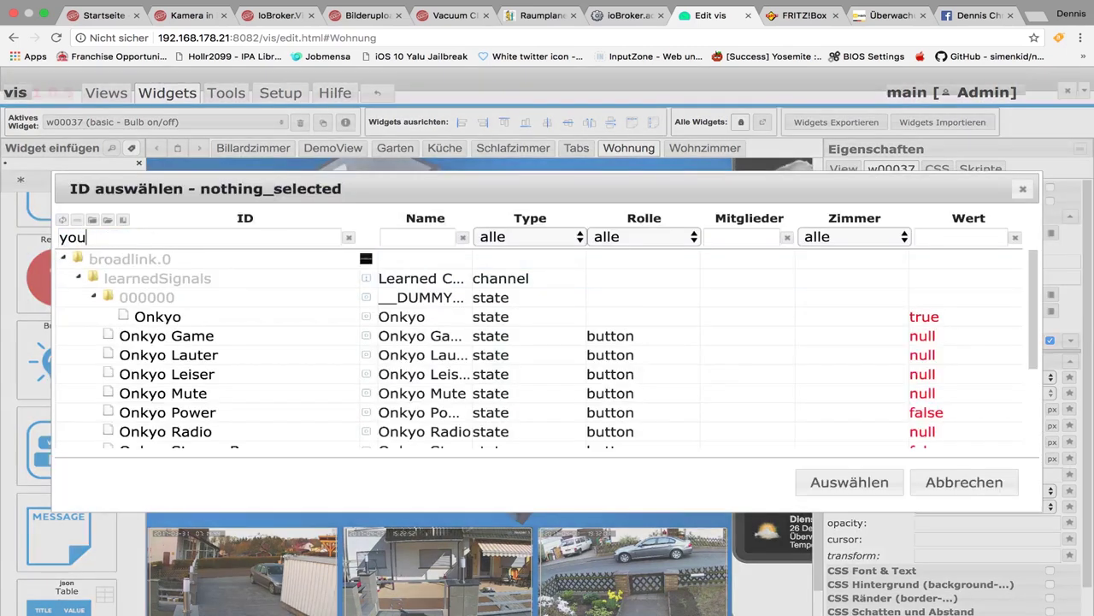
pyautogui.write('tube')
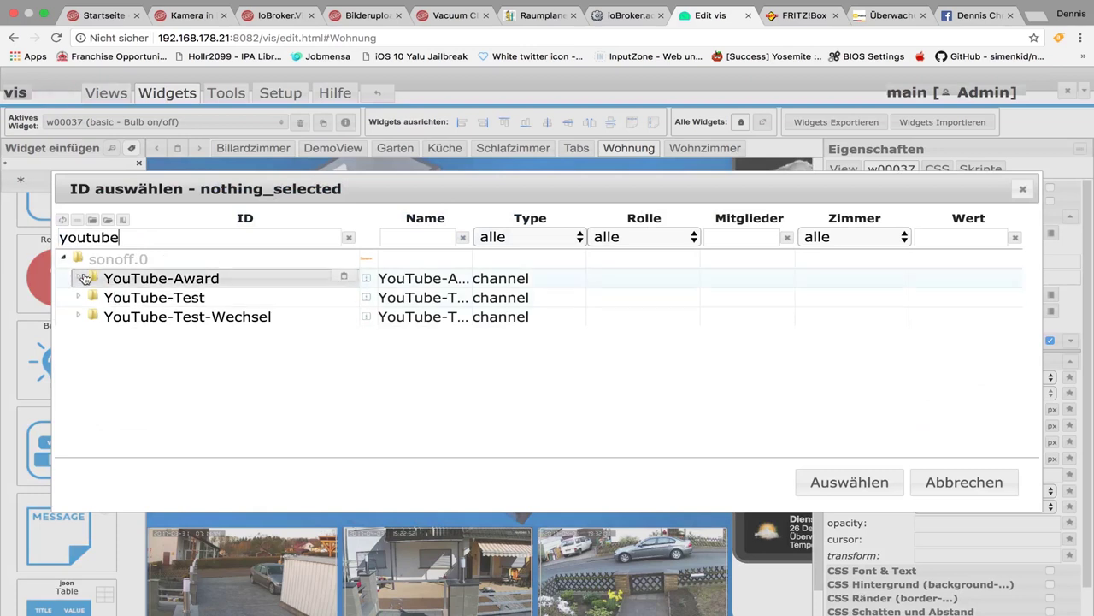
pyautogui.click(86, 279)
pyautogui.click(130, 316)
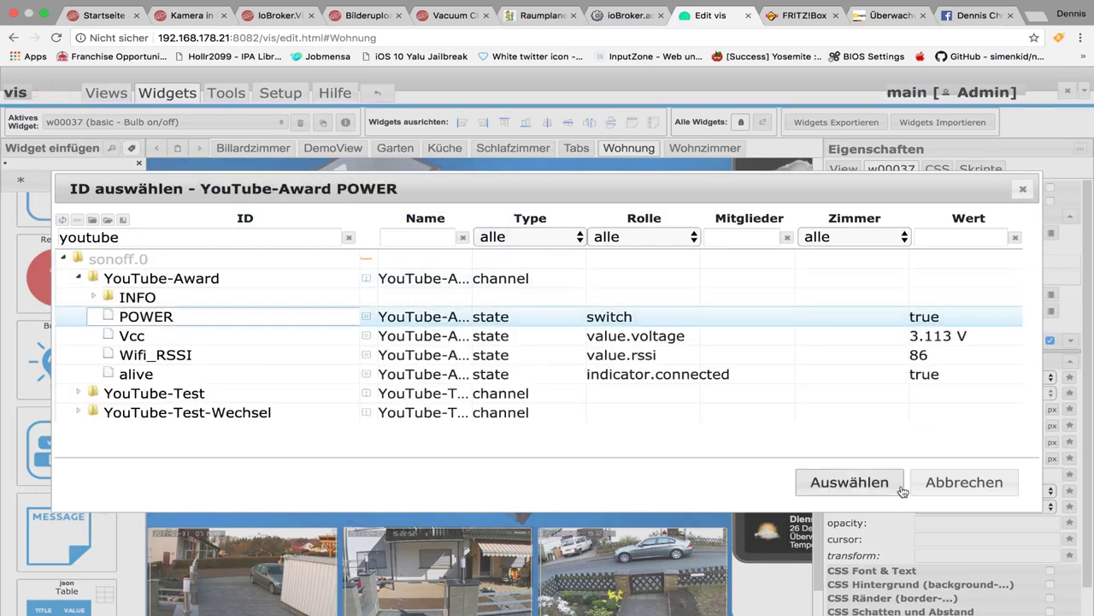
pyautogui.click(897, 485)
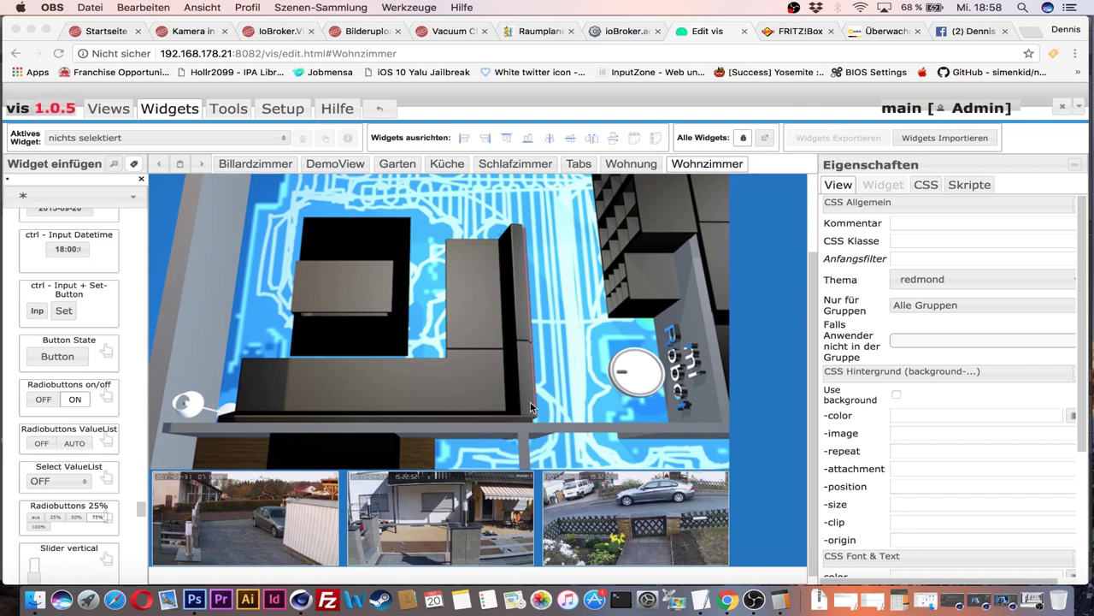
# Open the Wohnung view and return to the widget editing toolbar.
pyautogui.scroll(1, 734, 310)
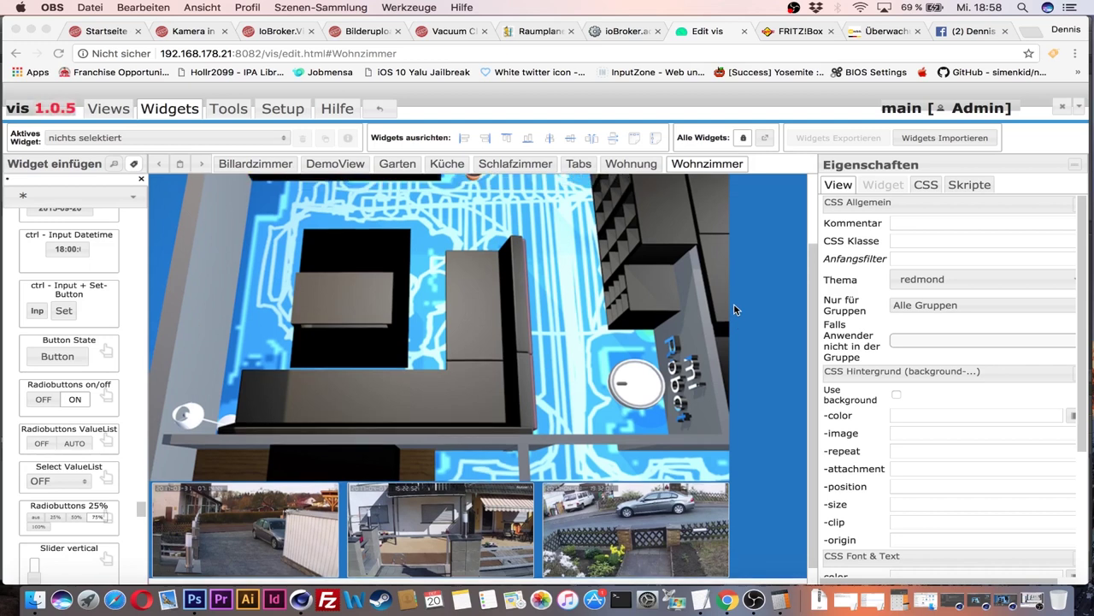
pyautogui.scroll(2, 734, 309)
pyautogui.click(629, 167)
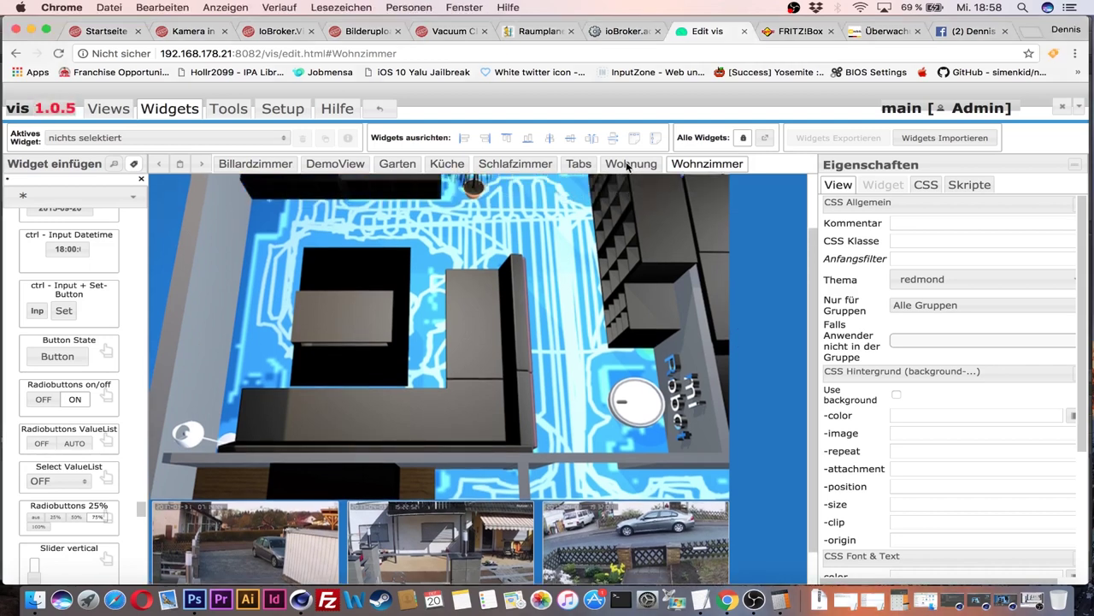
pyautogui.click(630, 165)
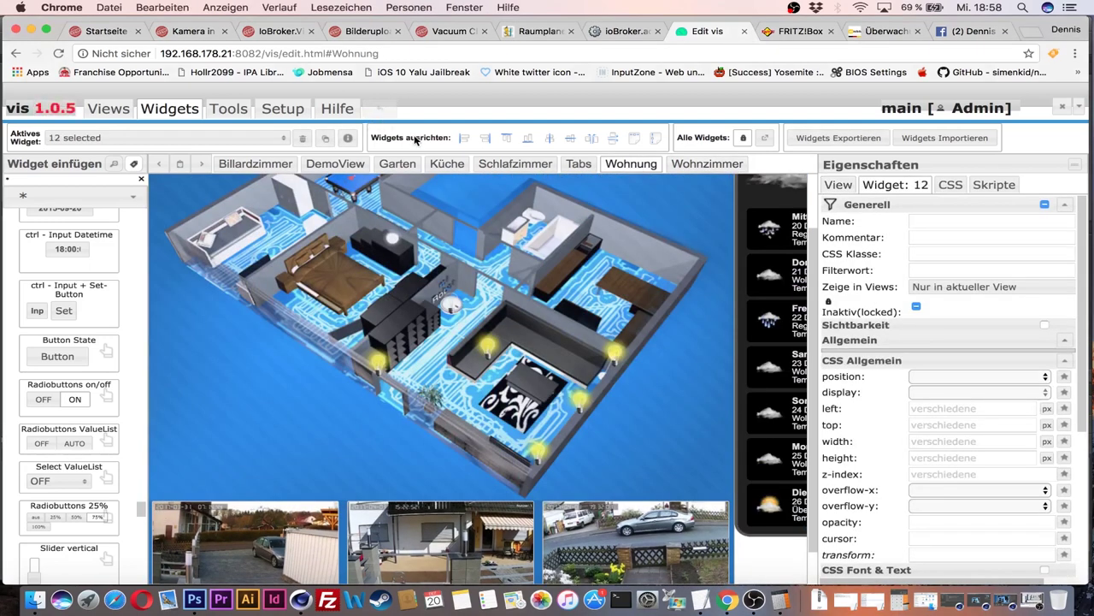
pyautogui.click(282, 111)
pyautogui.click(273, 116)
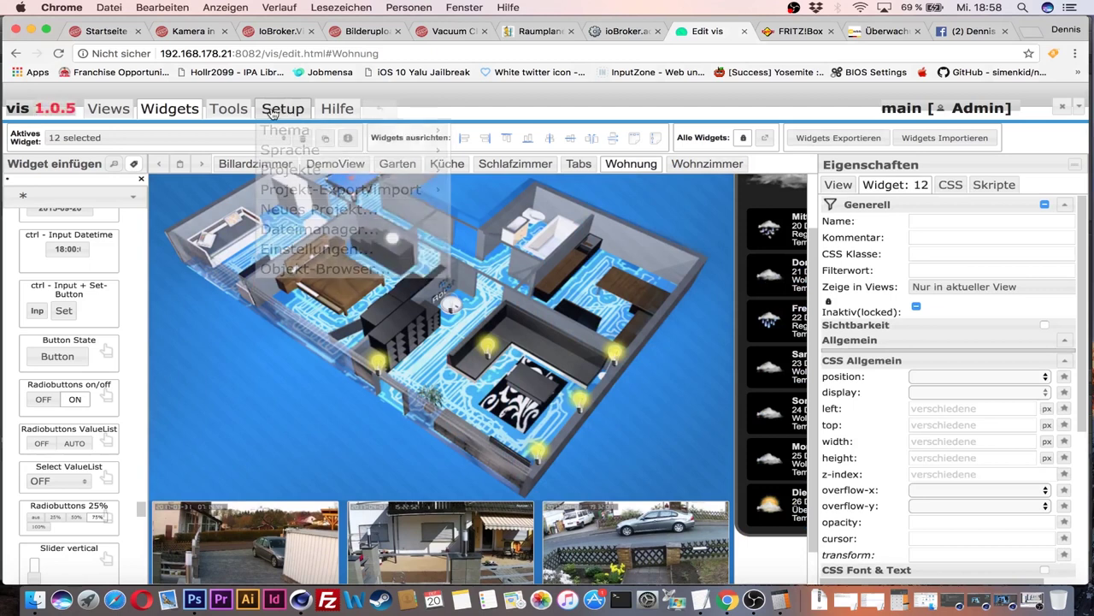
pyautogui.click(229, 110)
pyautogui.click(169, 109)
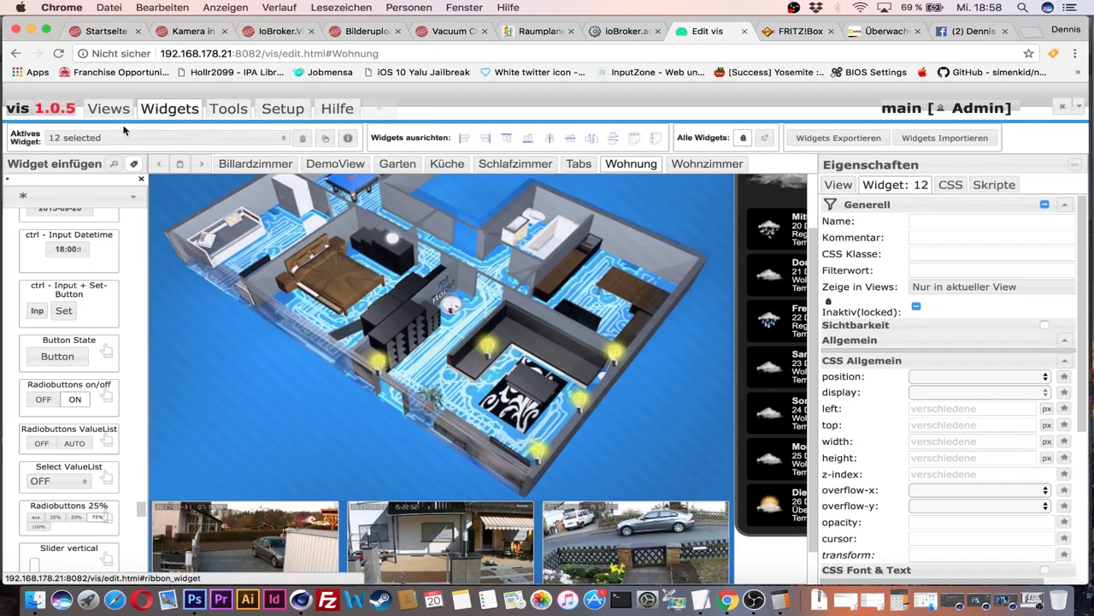
# Deselect the six bulb widgets w00027 and w00034–w00038 in the Aktives Widget list.
pyautogui.click(163, 138)
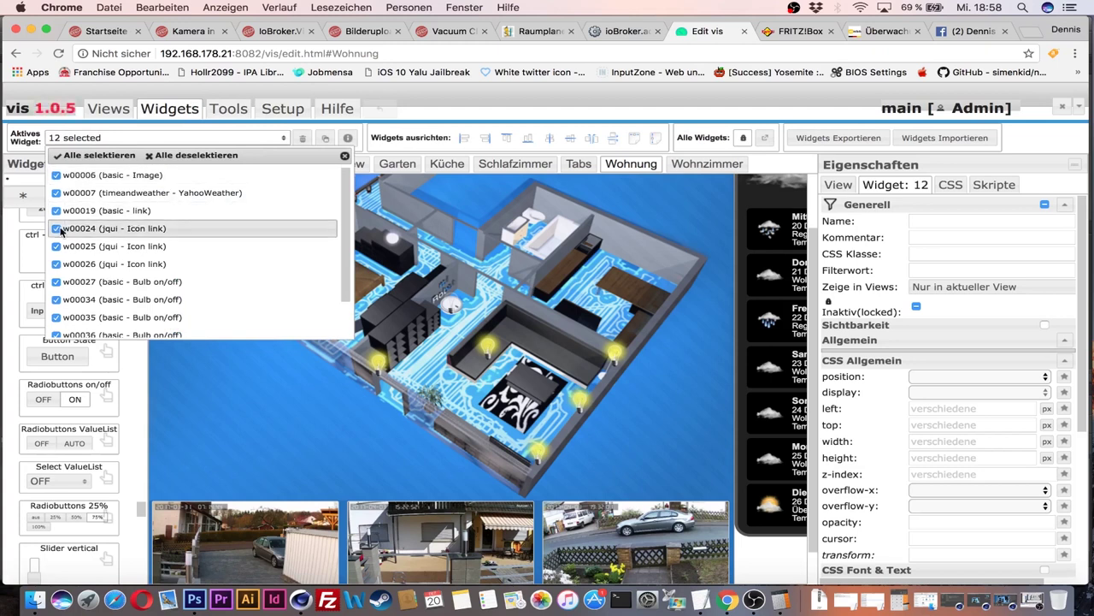
pyautogui.scroll(-2, 66, 295)
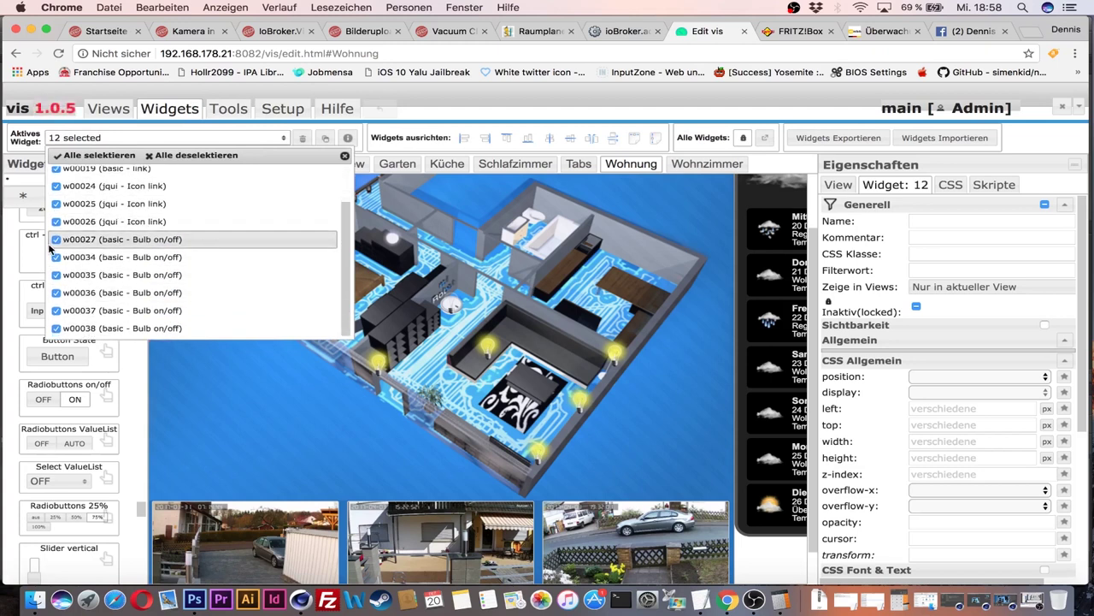
pyautogui.click(56, 240)
pyautogui.click(57, 257)
pyautogui.click(56, 274)
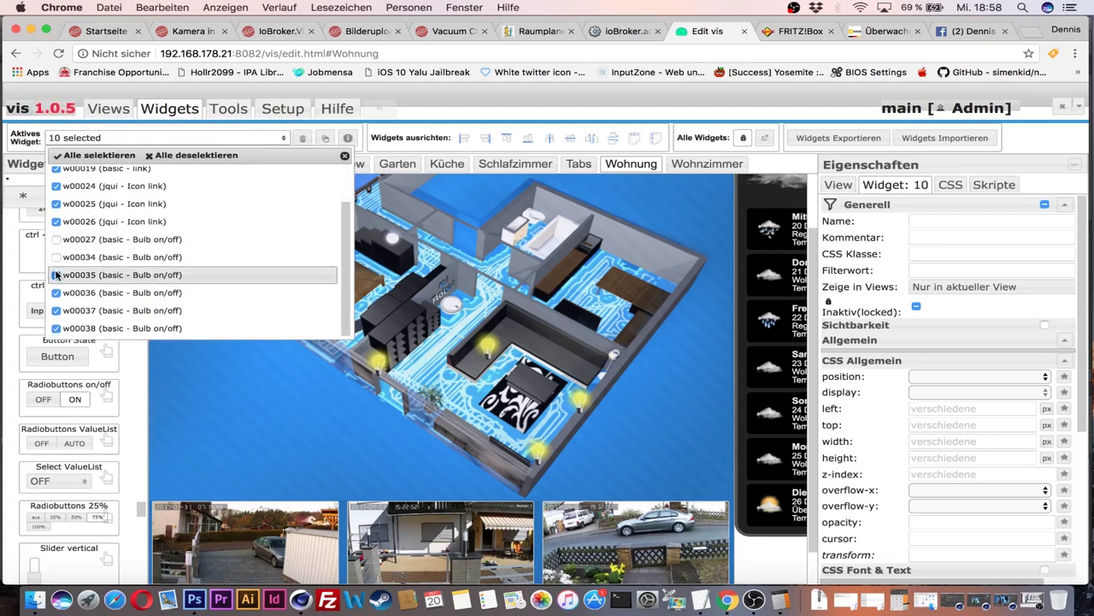
pyautogui.click(57, 293)
pyautogui.click(57, 311)
pyautogui.click(58, 328)
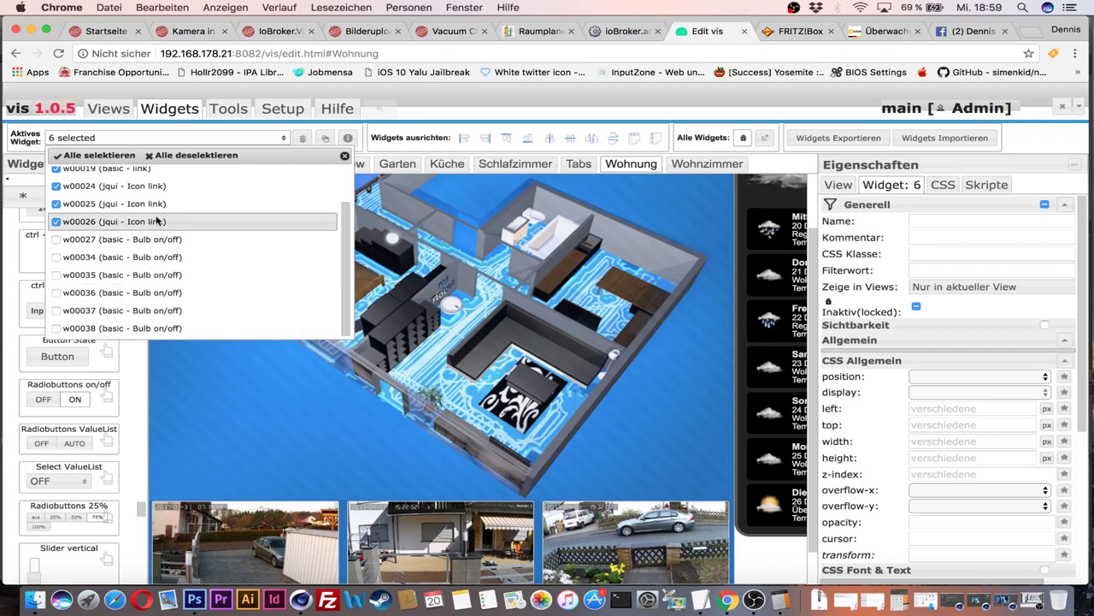
# Export the six remaining selected widgets as JSON and close the export dialog.
pyautogui.click(869, 141)
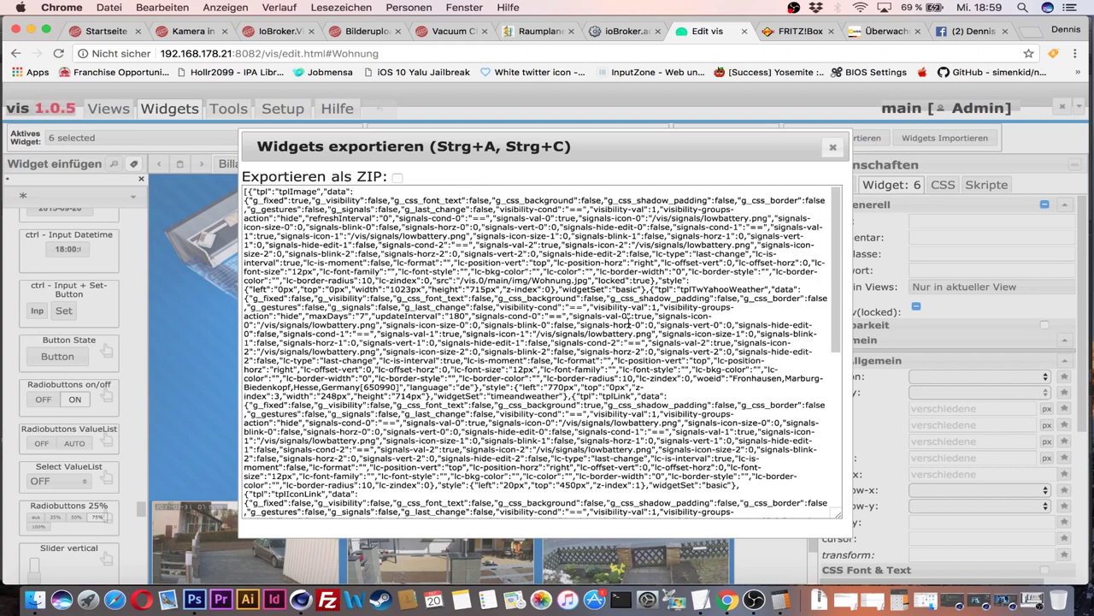
pyautogui.scroll(-5, 703, 290)
pyautogui.scroll(-2, 704, 291)
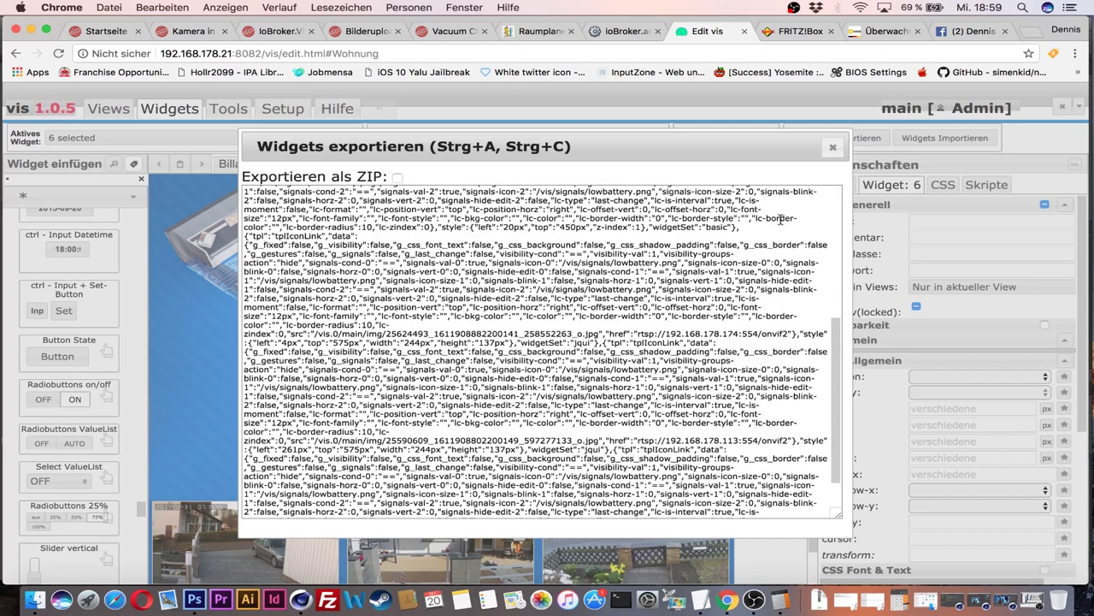
pyautogui.click(832, 148)
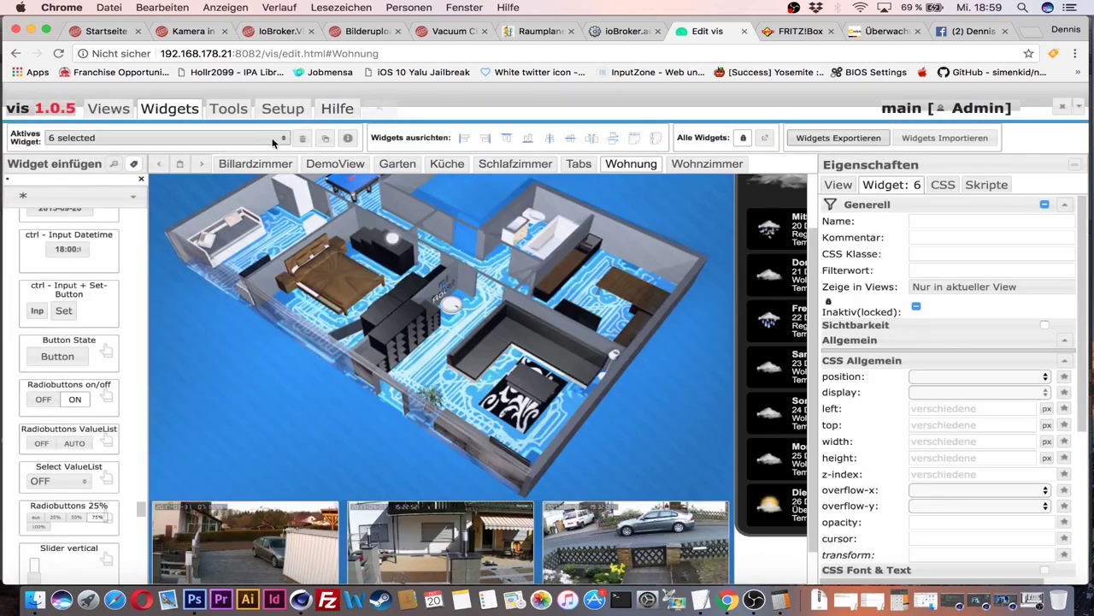
# Reselect every Wohnung widget, then go back to the Wohnzimmer view.
pyautogui.click(128, 138)
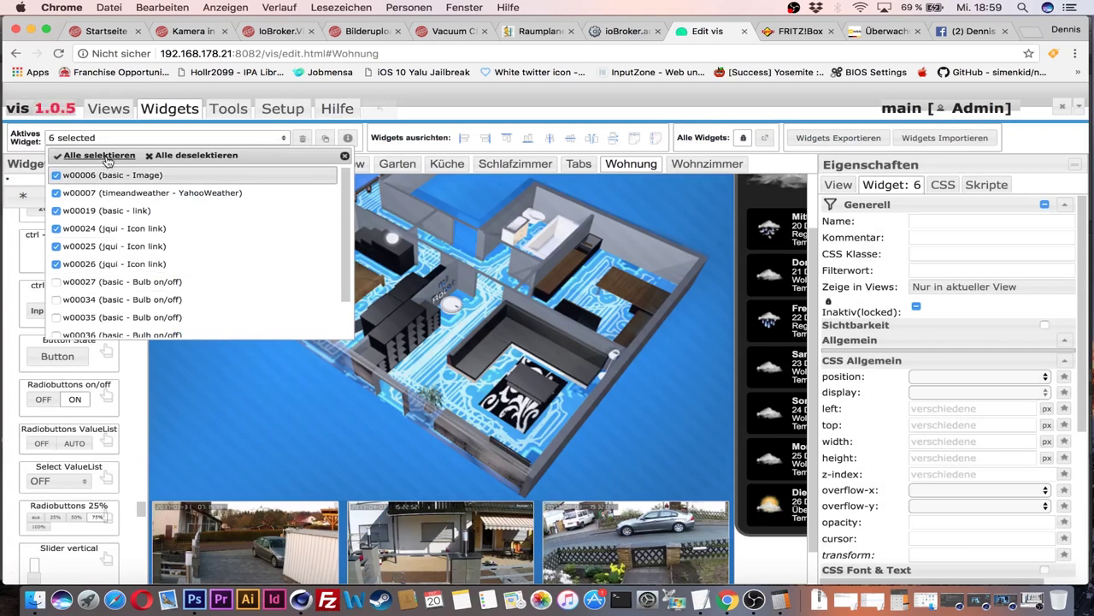
pyautogui.click(103, 155)
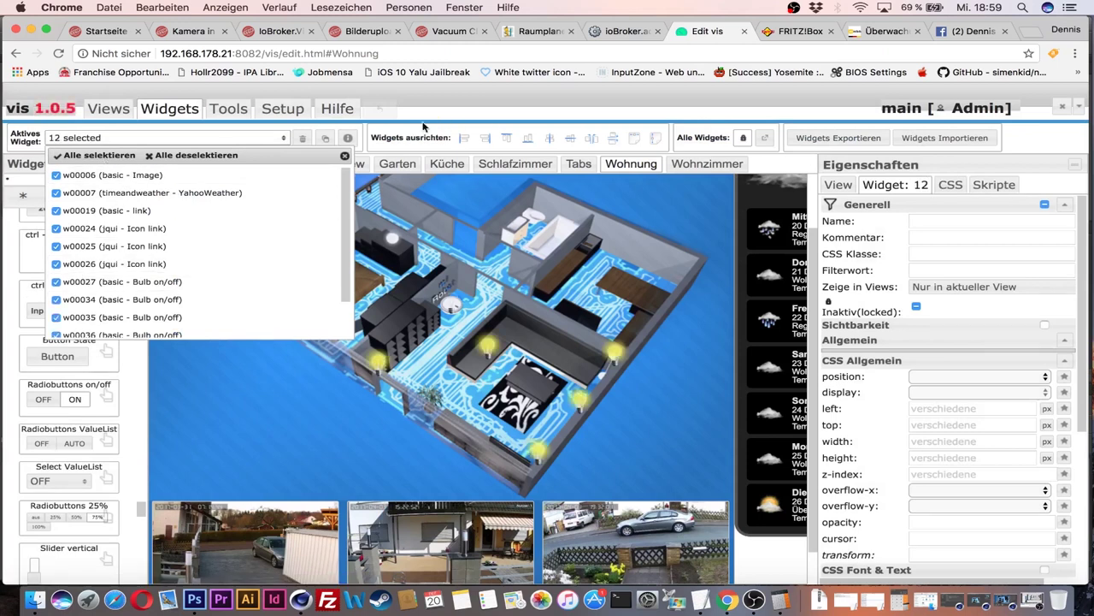
pyautogui.click(284, 137)
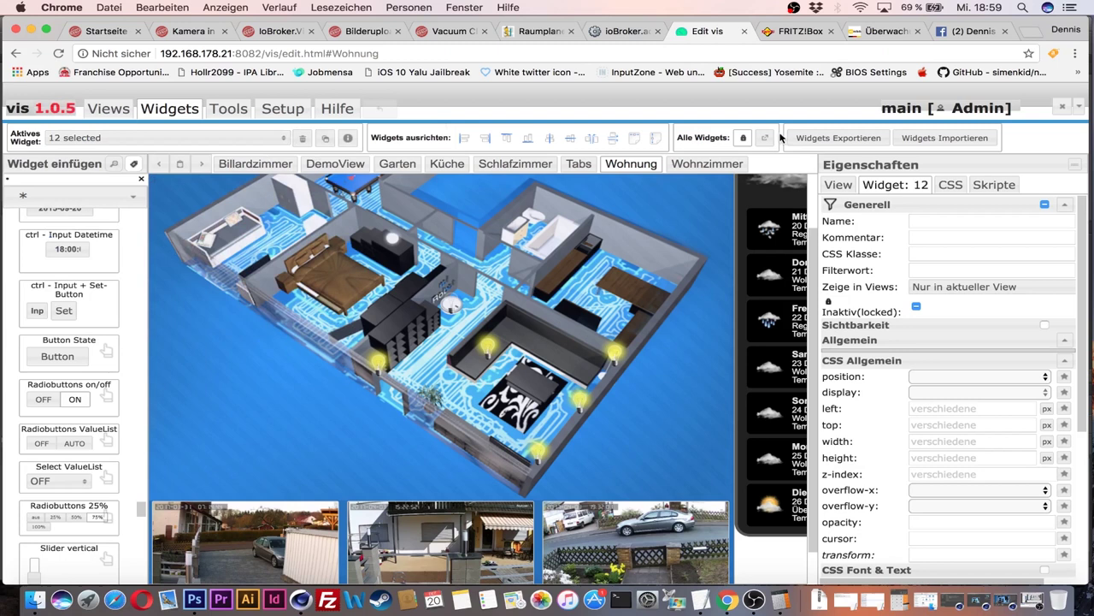
pyautogui.click(708, 163)
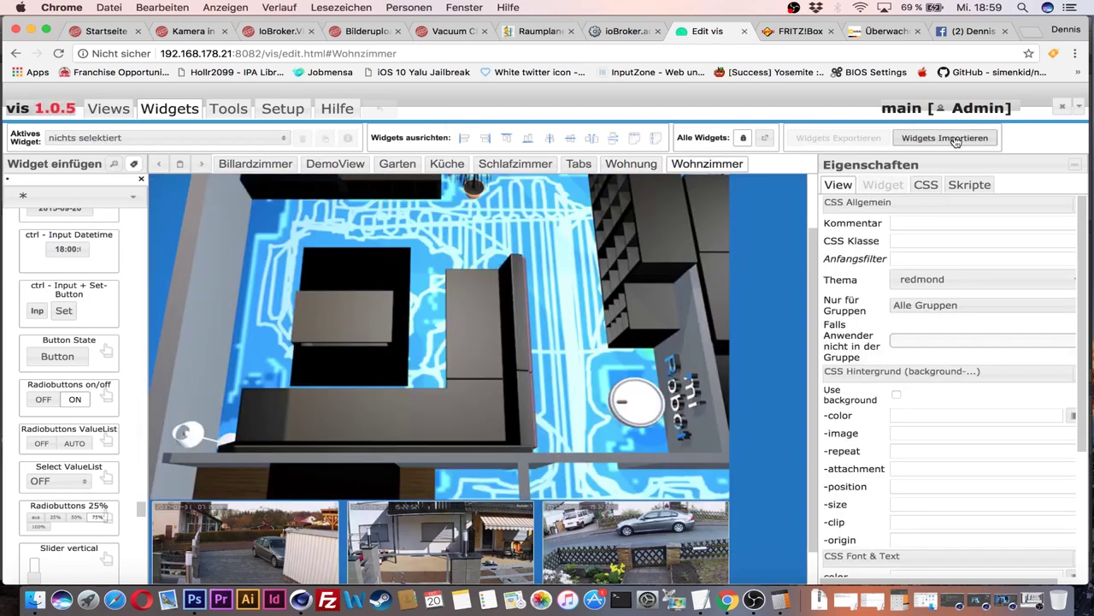
pyautogui.click(944, 137)
pyautogui.press('super+v')
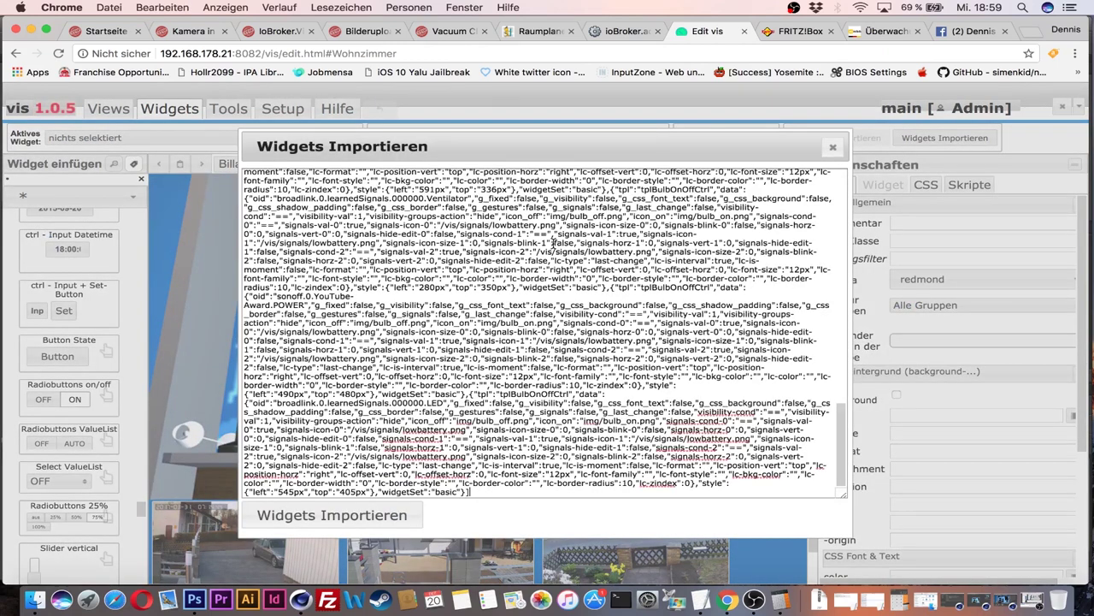
pyautogui.click(833, 148)
pyautogui.scroll(-1, 597, 374)
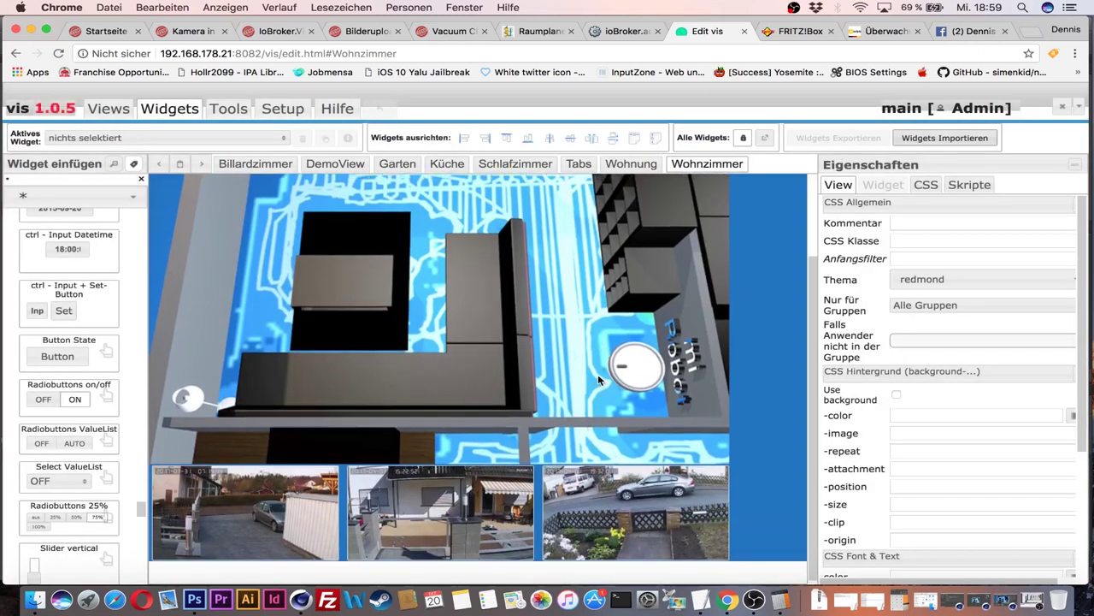
pyautogui.scroll(2, 687, 336)
pyautogui.scroll(1, 687, 342)
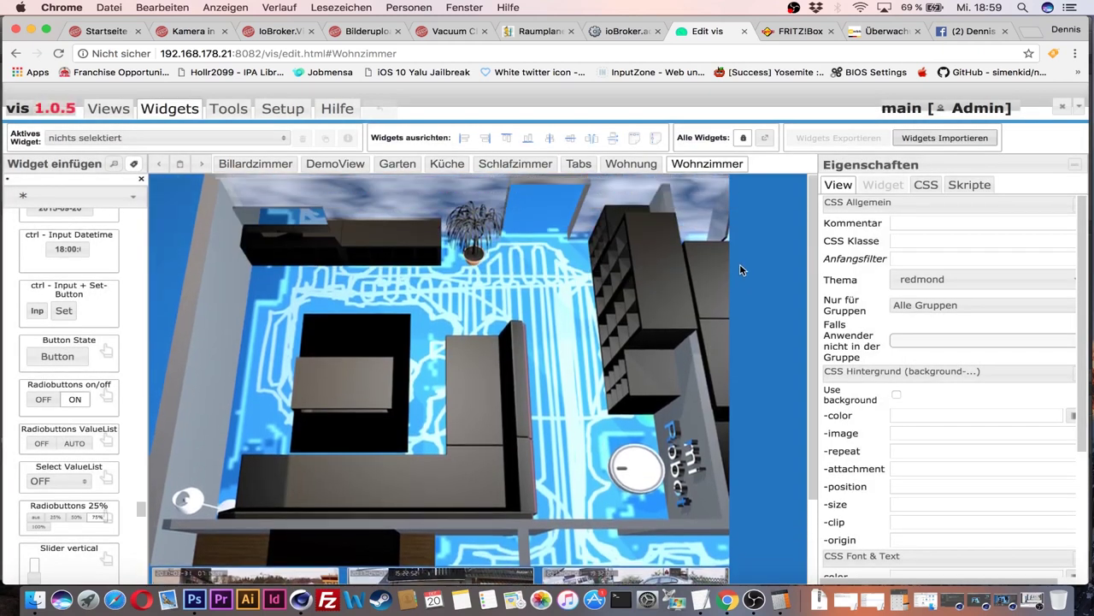
pyautogui.click(740, 264)
pyautogui.click(1046, 356)
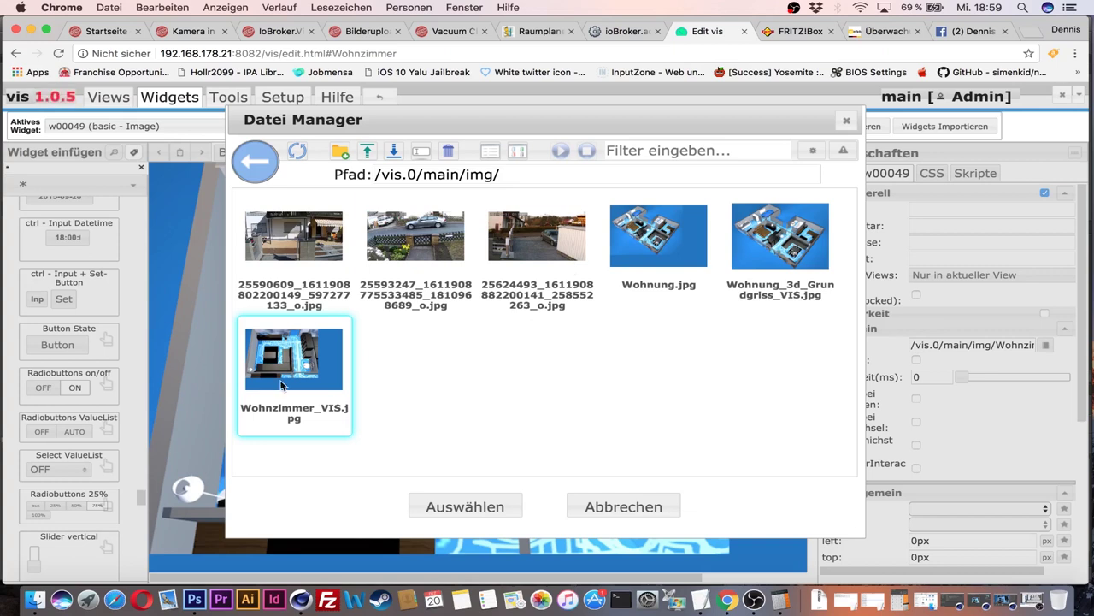
pyautogui.click(651, 503)
pyautogui.scroll(-3, 505, 396)
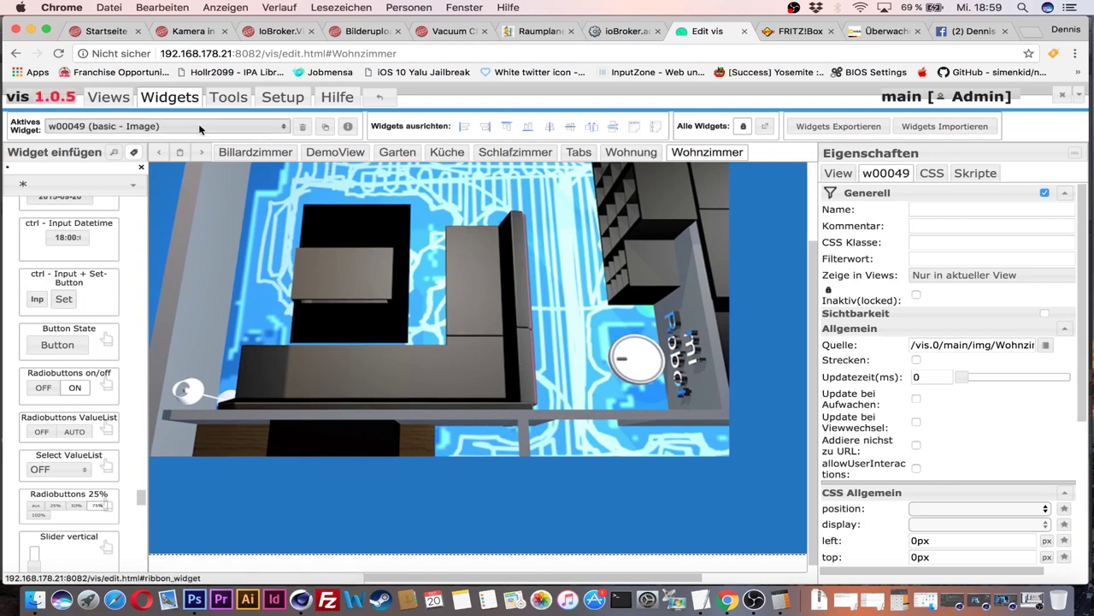
# Narrow the selection to only the link widget w00047.
pyautogui.click(154, 126)
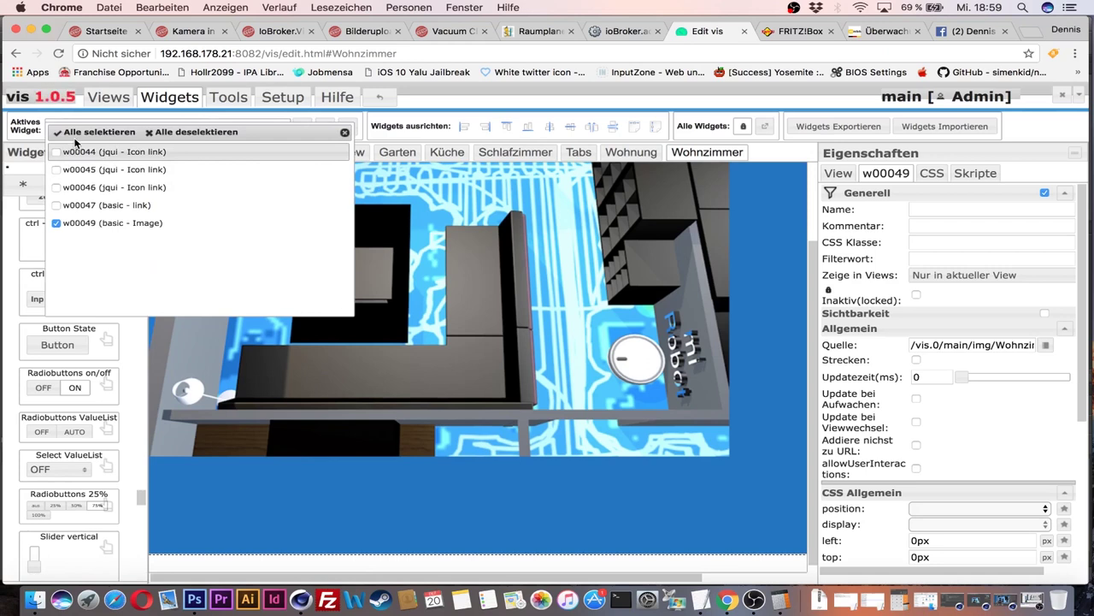
pyautogui.click(77, 134)
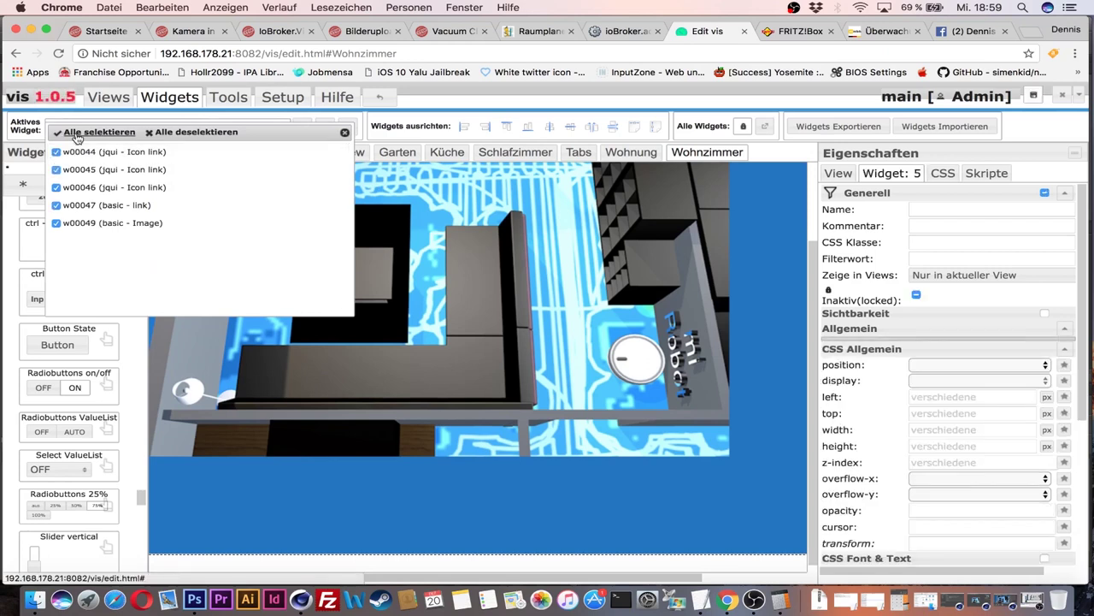
pyautogui.click(56, 223)
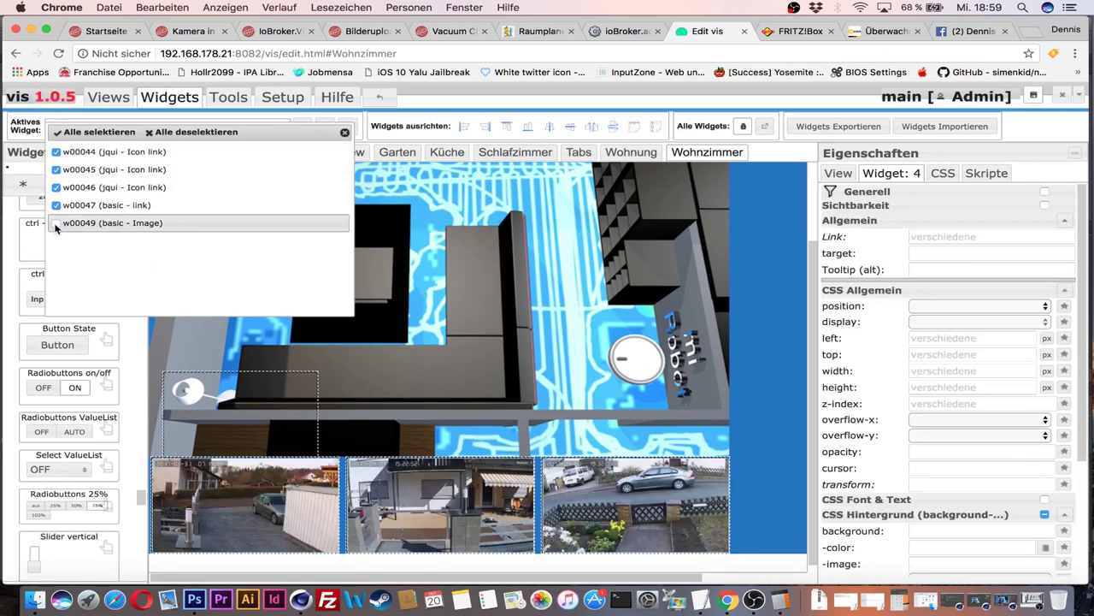
pyautogui.click(635, 114)
pyautogui.scroll(-1, 755, 358)
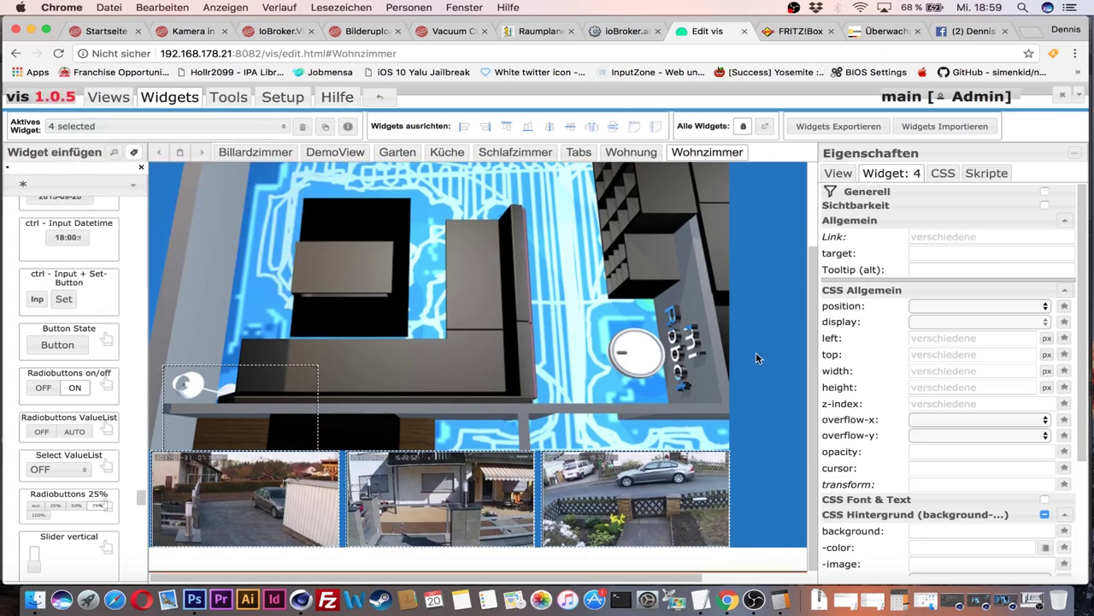
pyautogui.click(261, 409)
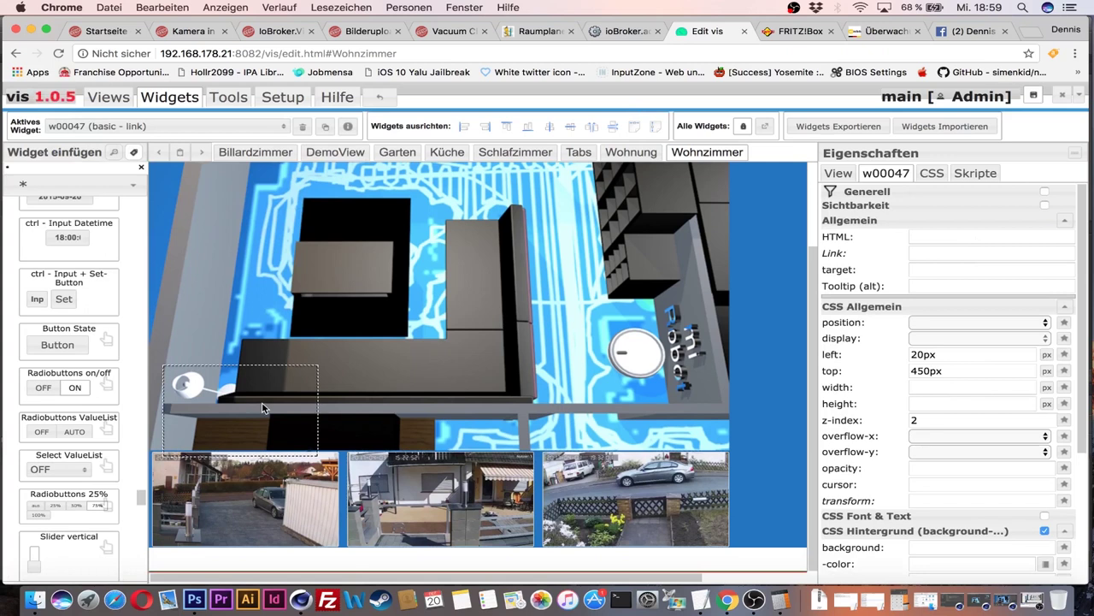
# Drag w00047 aside and delete it, confirming Löschen.
pyautogui.moveTo(261, 409); pyautogui.dragTo(778, 297)
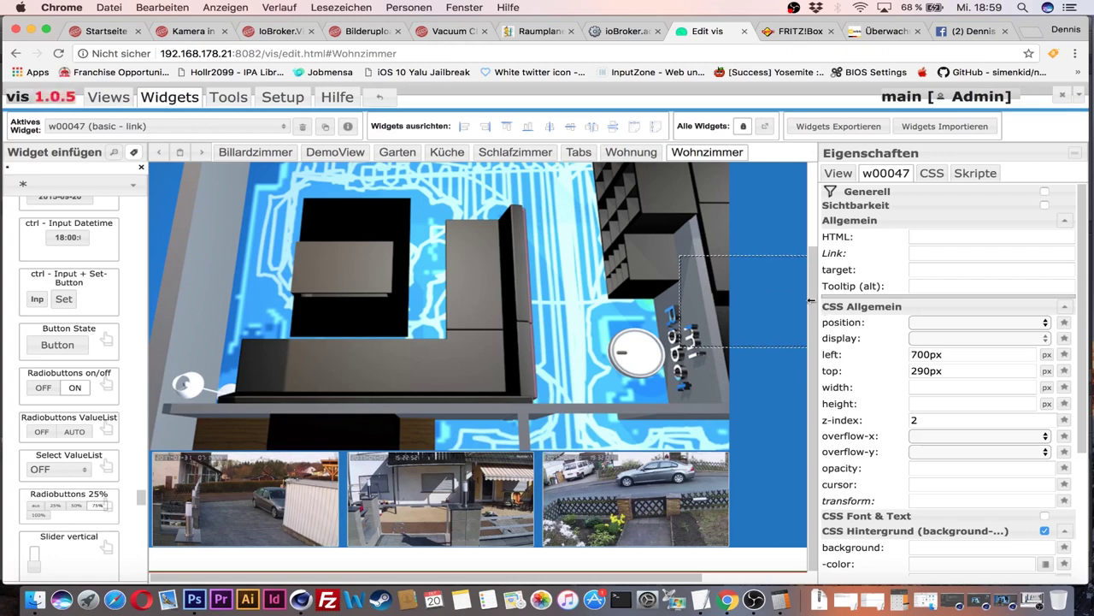
pyautogui.rightClick(784, 287)
pyautogui.click(728, 261)
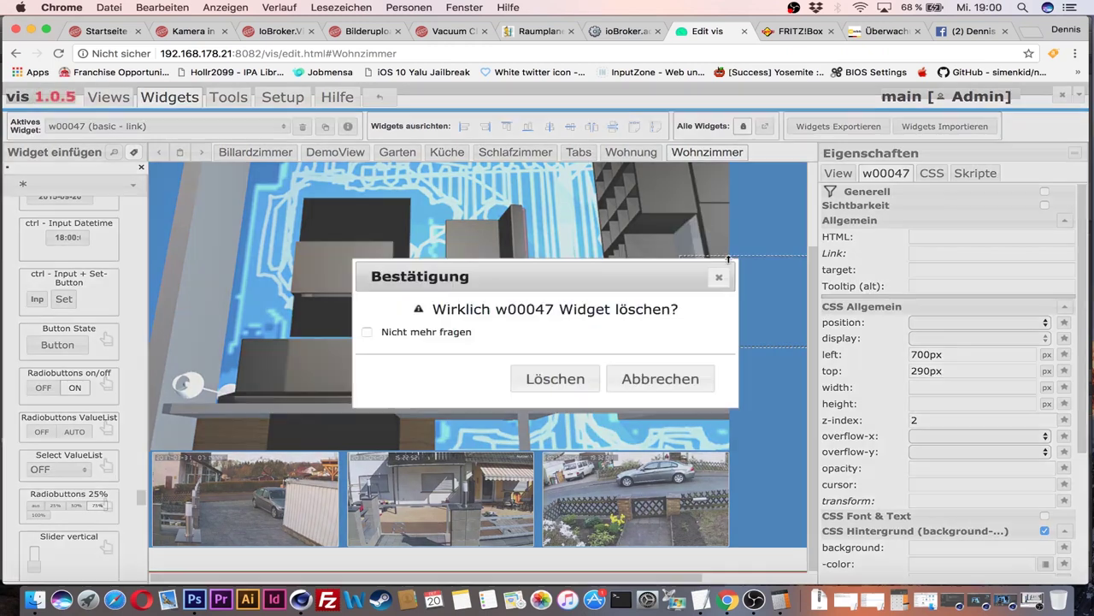
pyautogui.click(588, 382)
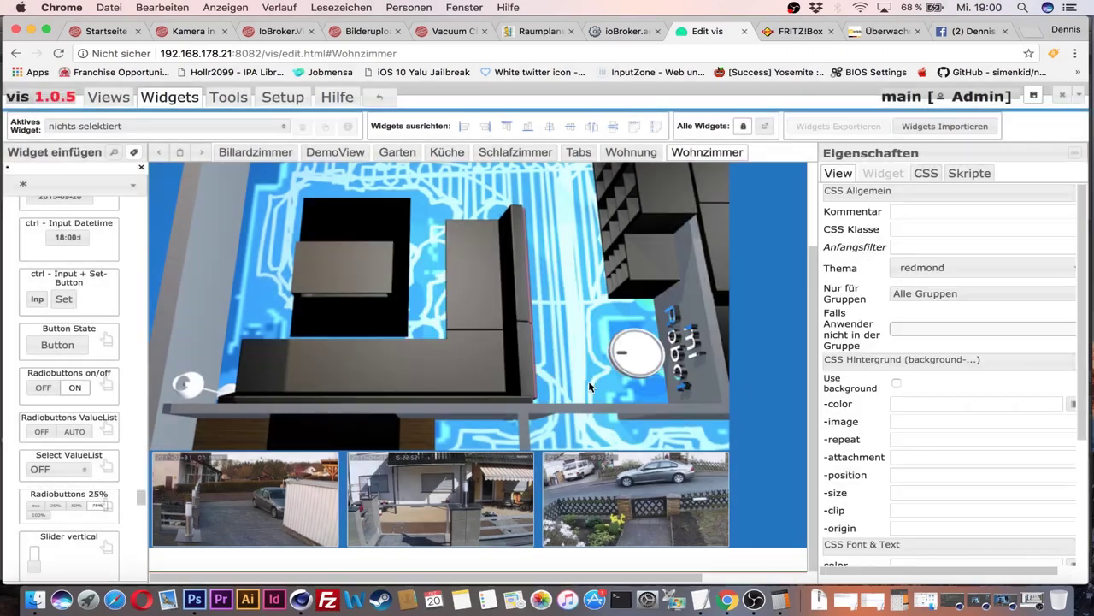
# Clear the selection so background image w00049 is no longer selected.
pyautogui.click(623, 296)
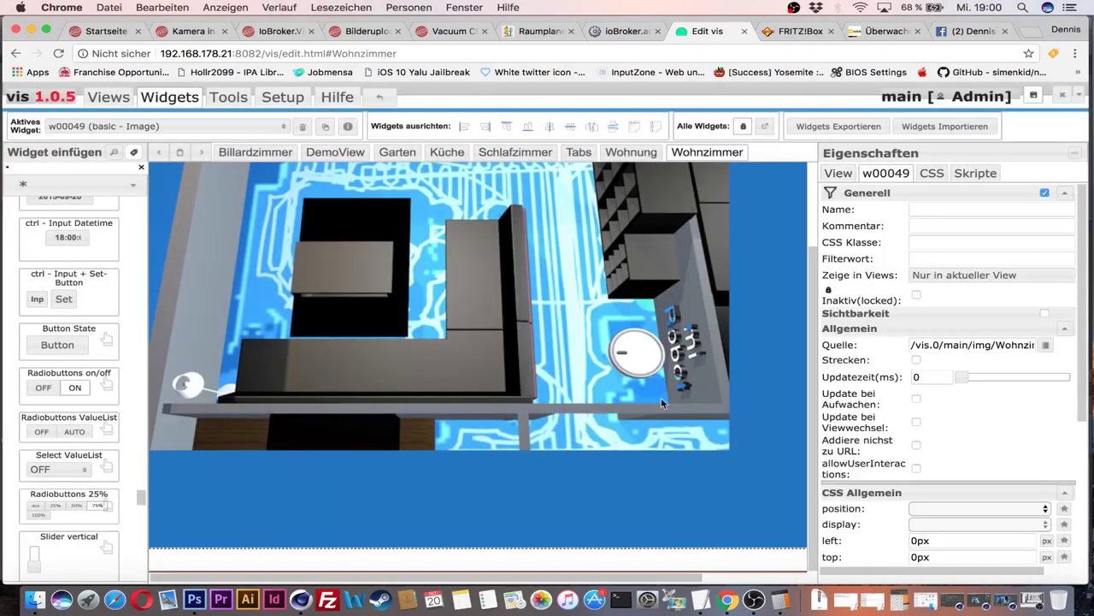
pyautogui.click(167, 125)
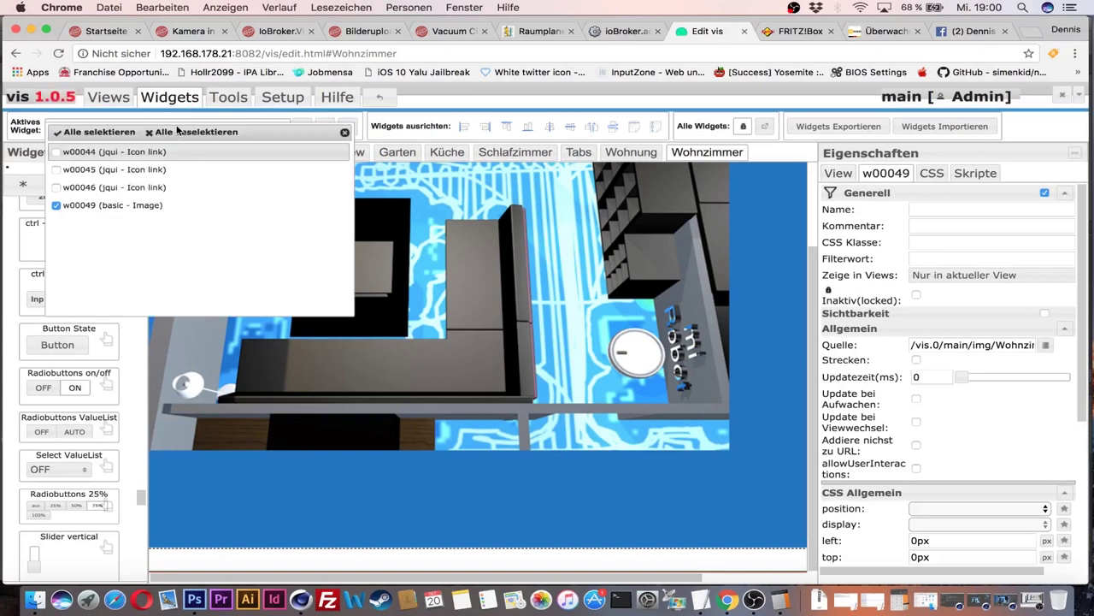
pyautogui.click(58, 204)
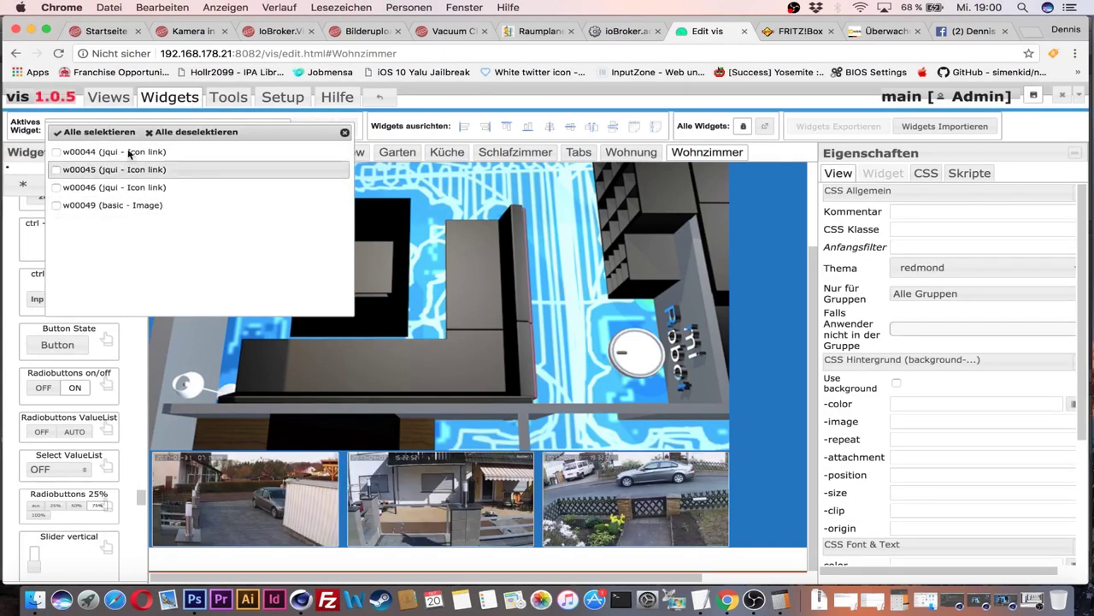
pyautogui.click(765, 222)
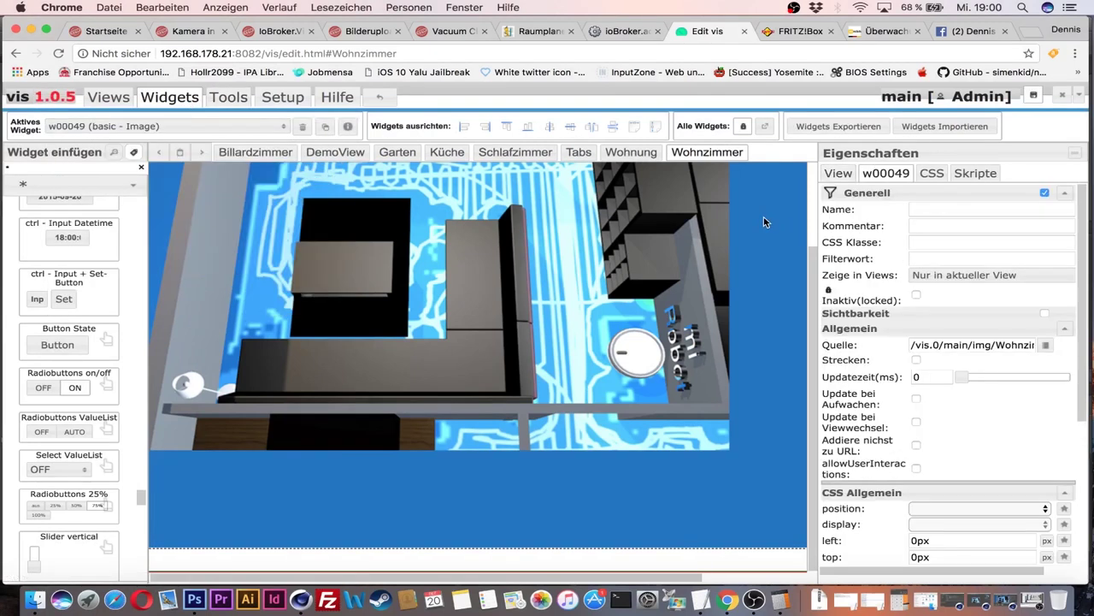
pyautogui.click(166, 126)
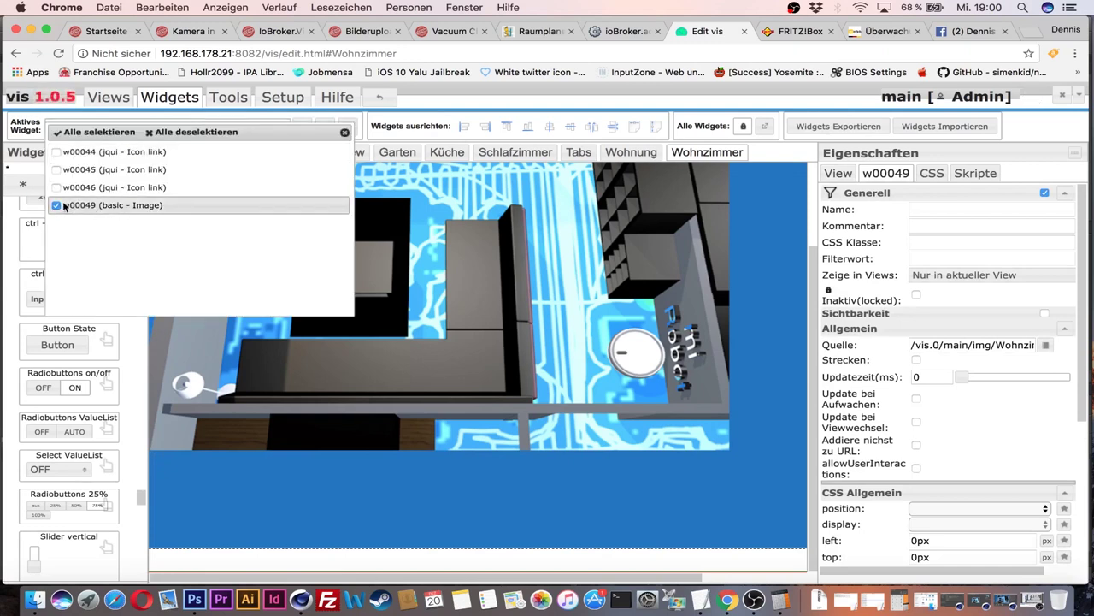
pyautogui.click(58, 205)
pyautogui.click(460, 100)
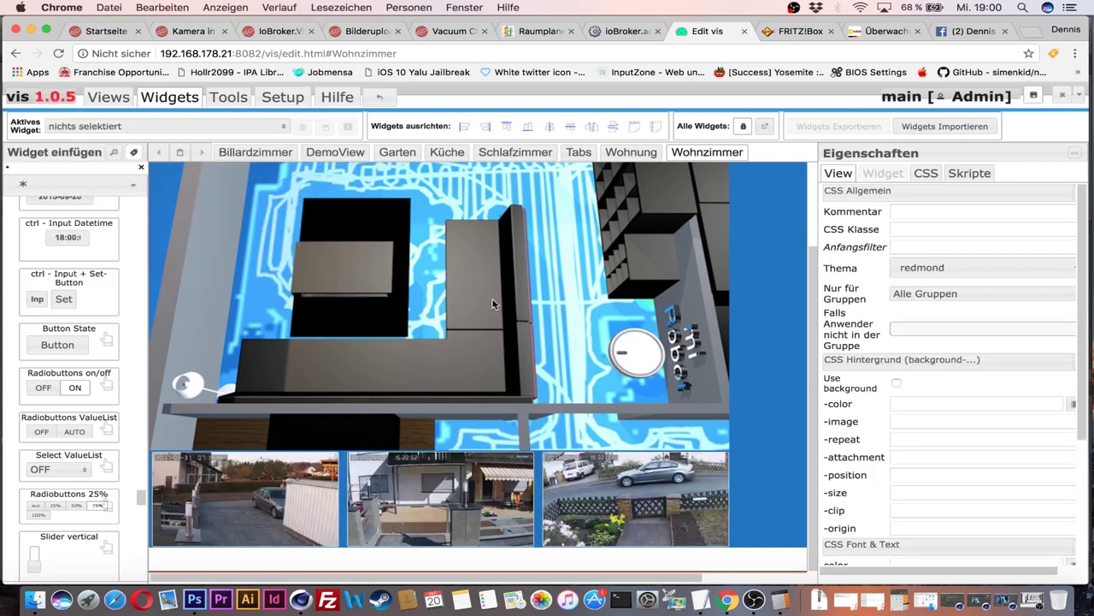
pyautogui.scroll(2, 493, 303)
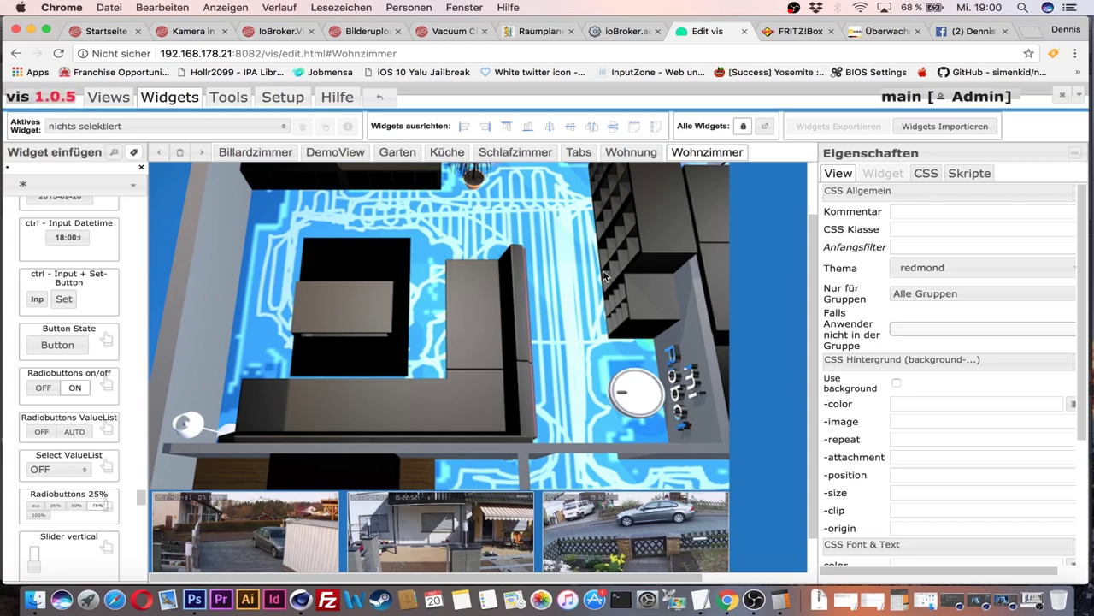
pyautogui.scroll(2, 604, 275)
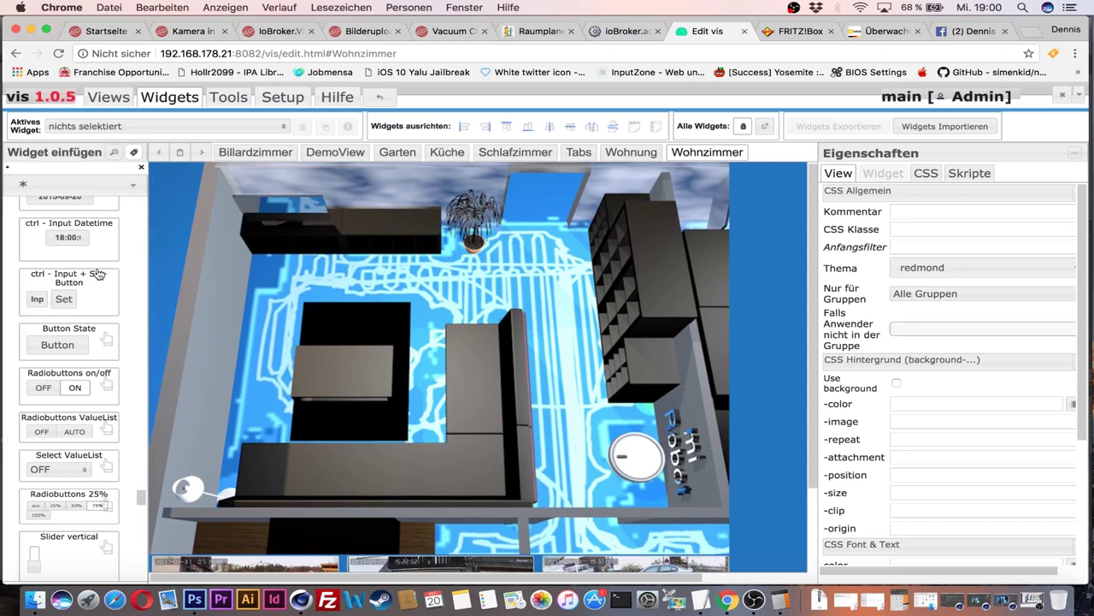
pyautogui.scroll(5, 98, 274)
pyautogui.scroll(-5, 98, 274)
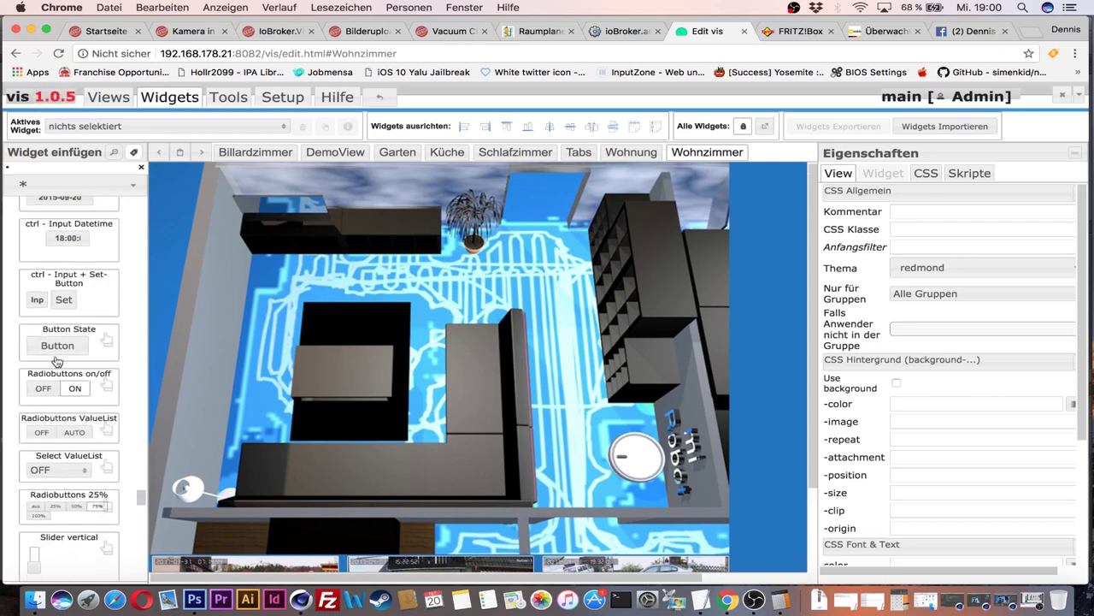
# Add Button State widget w00039 at 769px/3px and resize it to 249×66 px.
pyautogui.moveTo(65, 352)
pyautogui.mouseDown()
pyautogui.moveTo(787, 221)
pyautogui.moveTo(767, 184)
pyautogui.mouseUp()
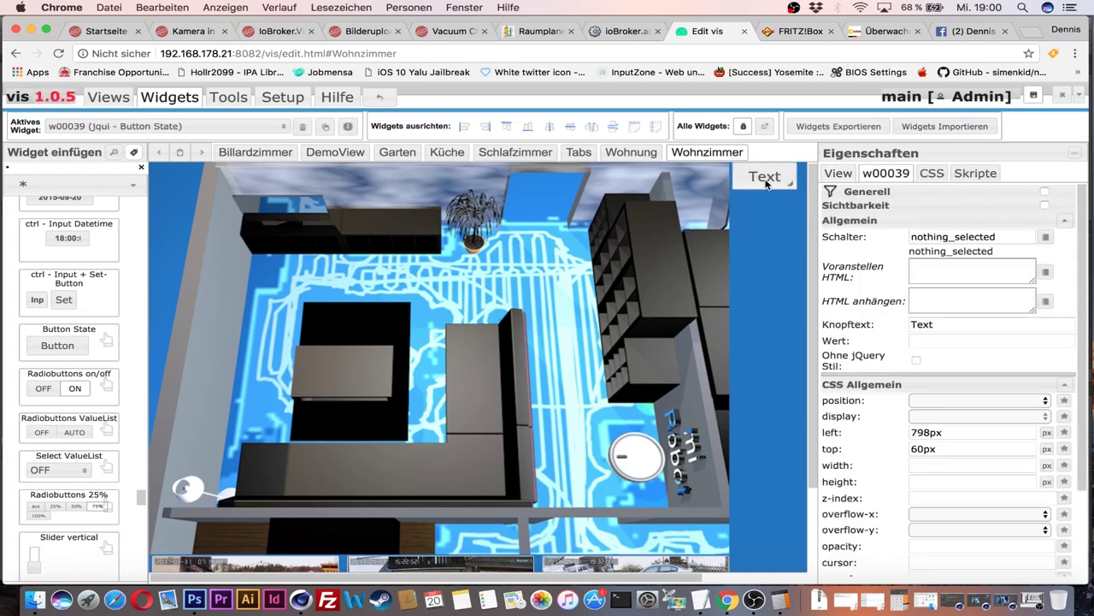
pyautogui.hscroll(2, 766, 185)
pyautogui.hscroll(3, 767, 185)
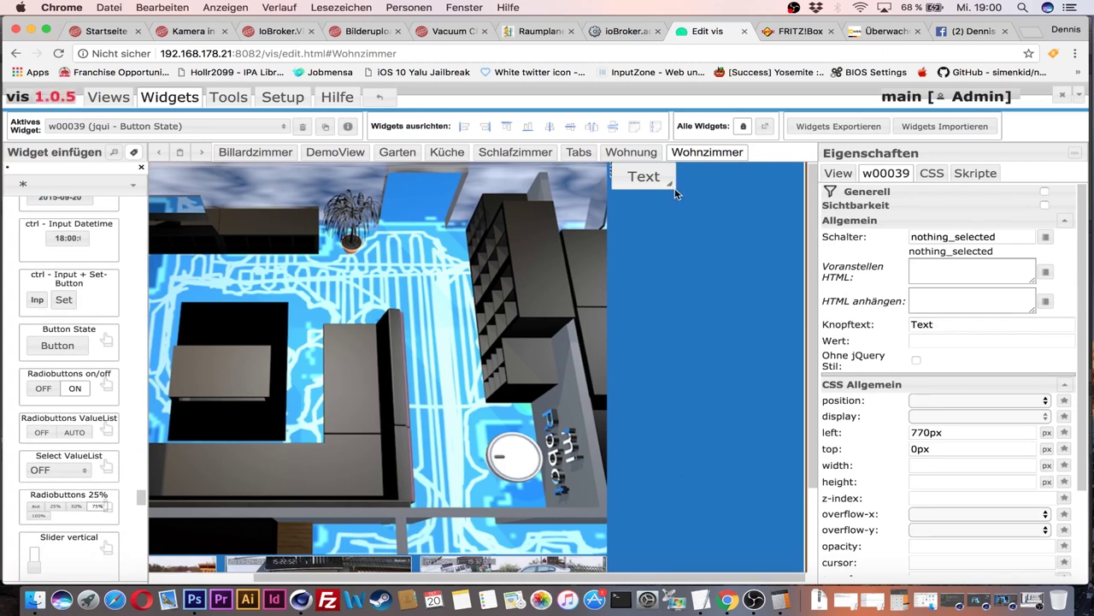
pyautogui.moveTo(677, 188); pyautogui.dragTo(798, 203)
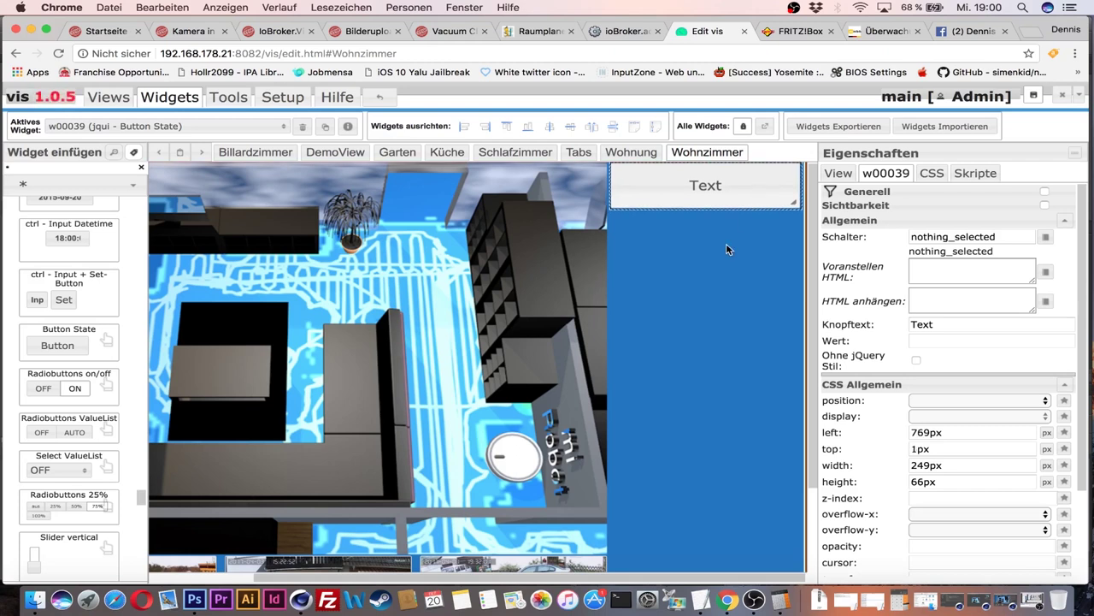
pyautogui.hscroll(-5, 726, 249)
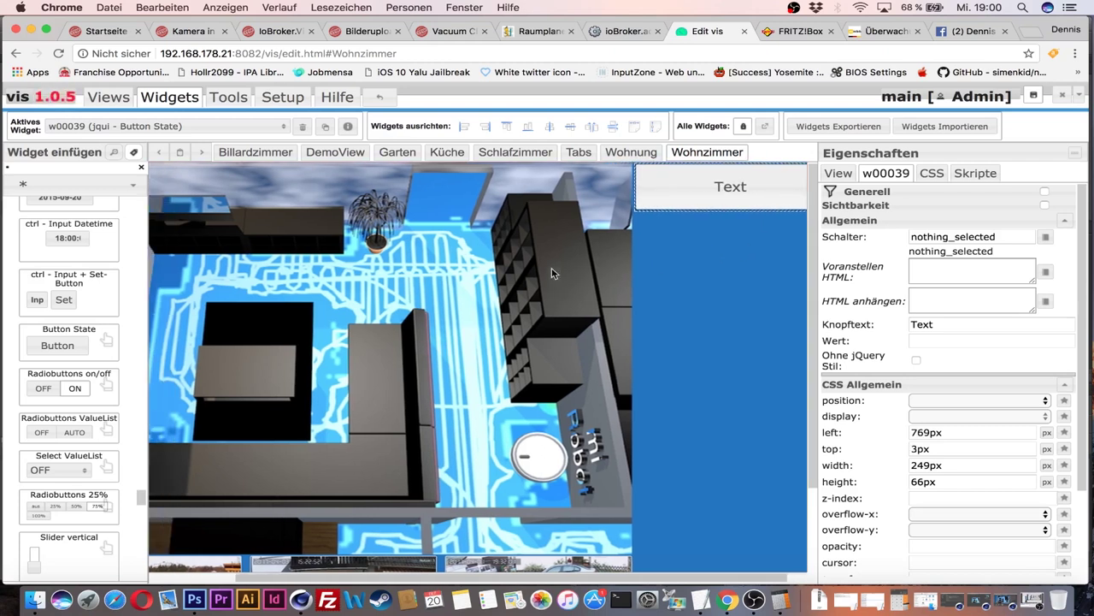
pyautogui.scroll(5, 40, 345)
pyautogui.scroll(5, 51, 345)
pyautogui.scroll(5, 60, 345)
pyautogui.scroll(5, 66, 345)
pyautogui.scroll(5, 67, 345)
pyautogui.scroll(5, 67, 344)
pyautogui.scroll(5, 67, 344)
pyautogui.scroll(5, 67, 345)
pyautogui.scroll(2, 66, 344)
# Place Bulb on/off widget w00040 on the grey counter at 410px/230px, then open Wohnung.
pyautogui.scroll(2, 67, 345)
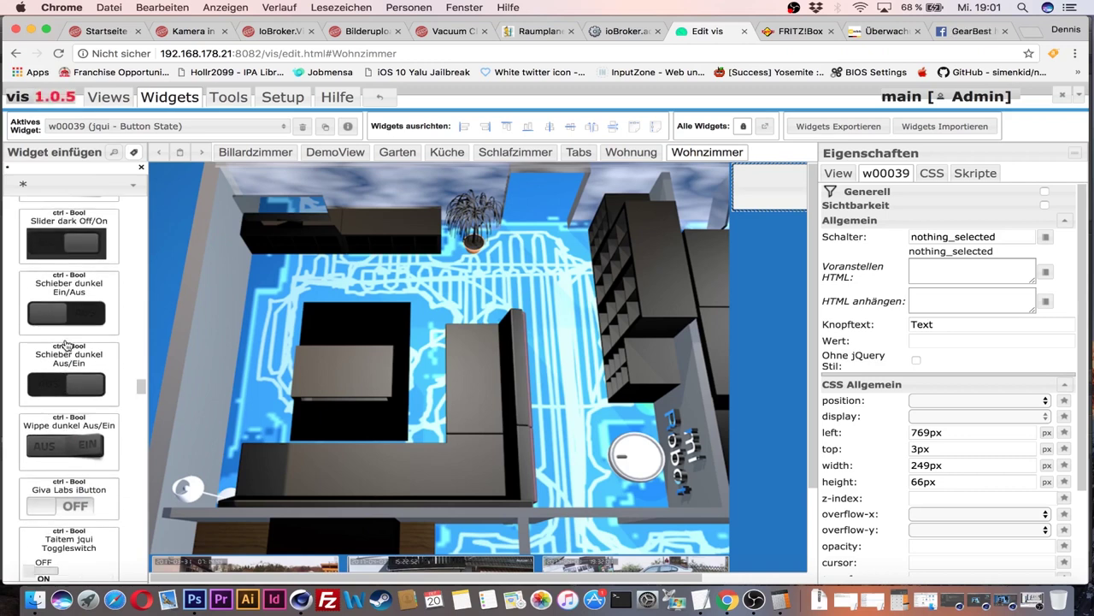
pyautogui.scroll(2, 67, 345)
pyautogui.scroll(5, 67, 344)
pyautogui.scroll(5, 67, 345)
pyautogui.scroll(5, 67, 345)
pyautogui.scroll(5, 67, 345)
pyautogui.scroll(5, 67, 345)
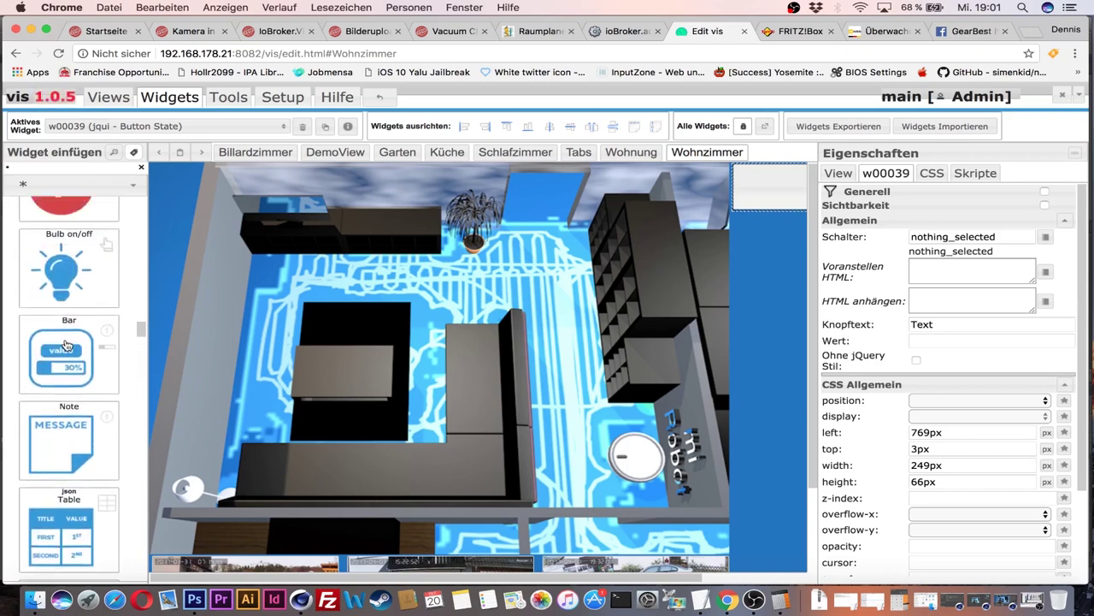
pyautogui.scroll(3, 66, 345)
pyautogui.moveTo(58, 455); pyautogui.dragTo(598, 248)
pyautogui.moveTo(549, 212); pyautogui.dragTo(373, 345)
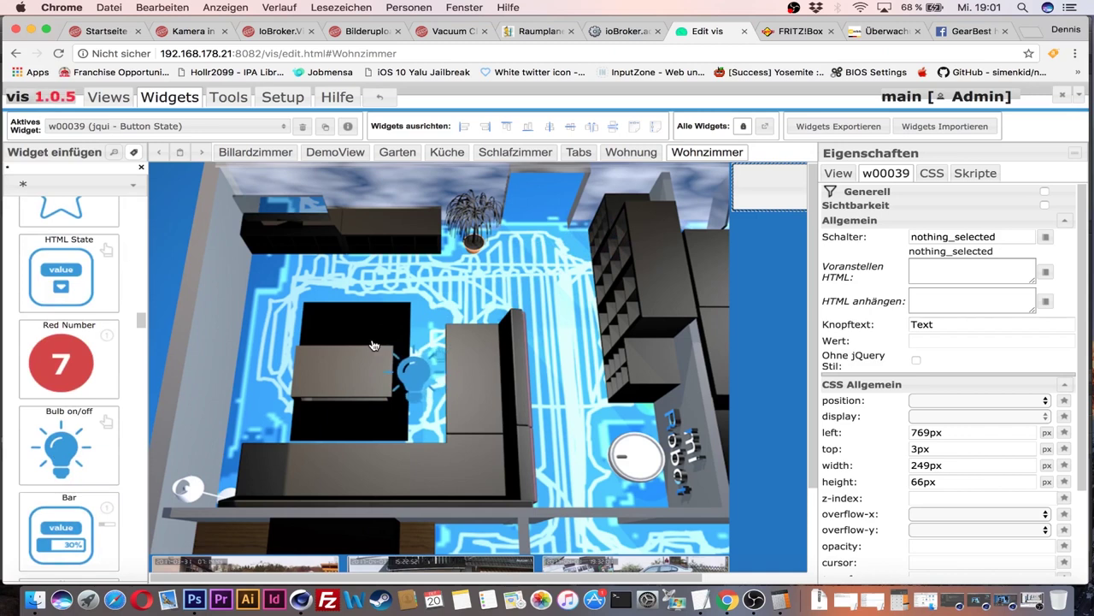
pyautogui.moveTo(374, 345); pyautogui.dragTo(487, 347)
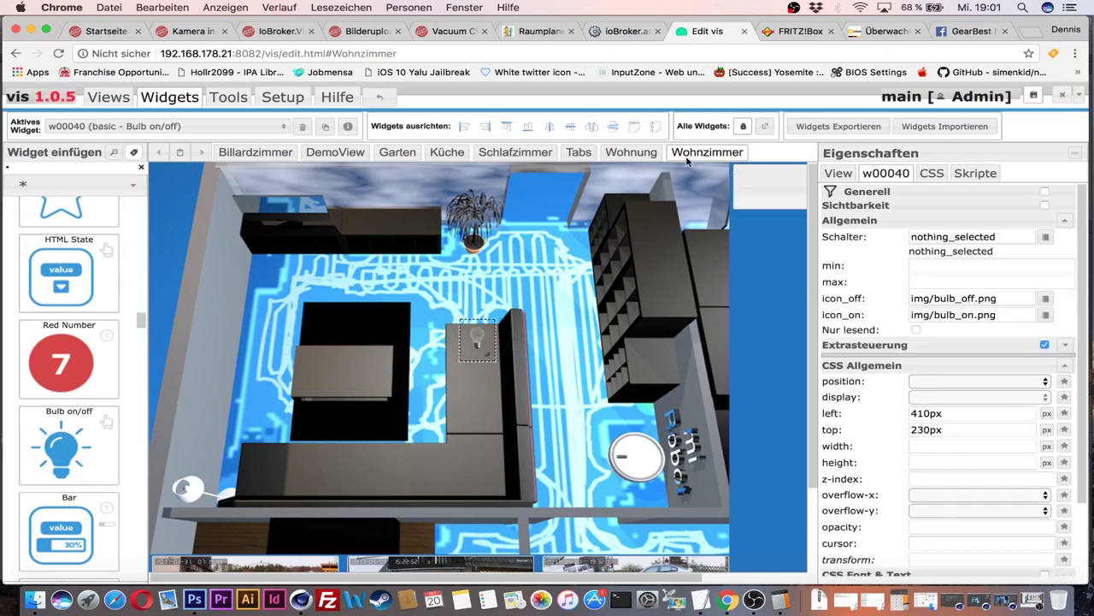
pyautogui.click(637, 155)
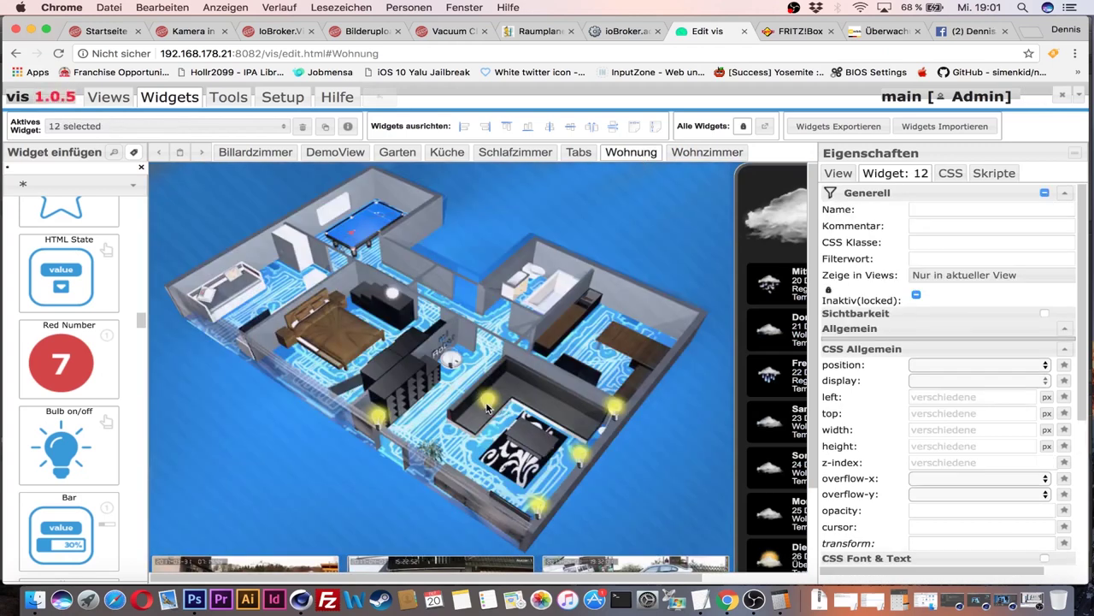
# Shift the twelve selected Wohnung widgets slightly right, staying in the Wohnung view.
pyautogui.hscroll(1, 479, 408)
pyautogui.press('Right')
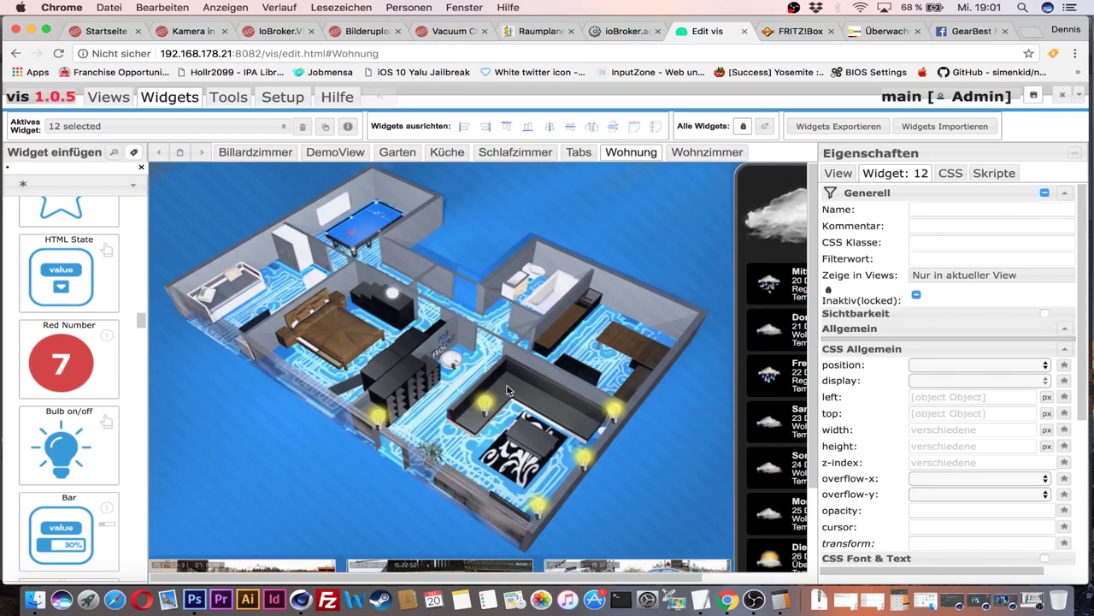
pyautogui.click(707, 152)
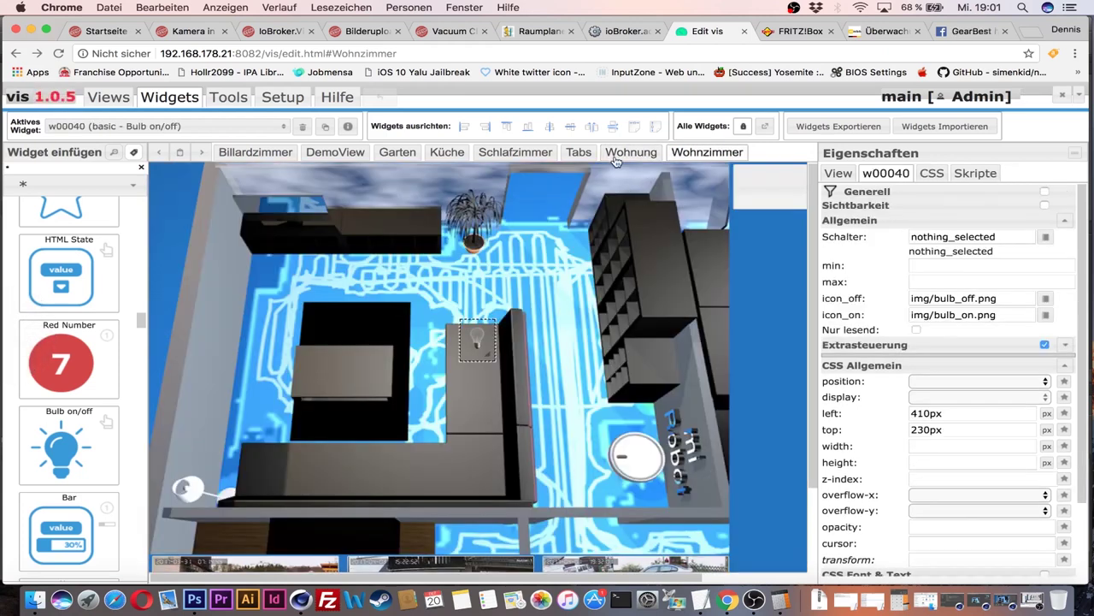
pyautogui.click(615, 154)
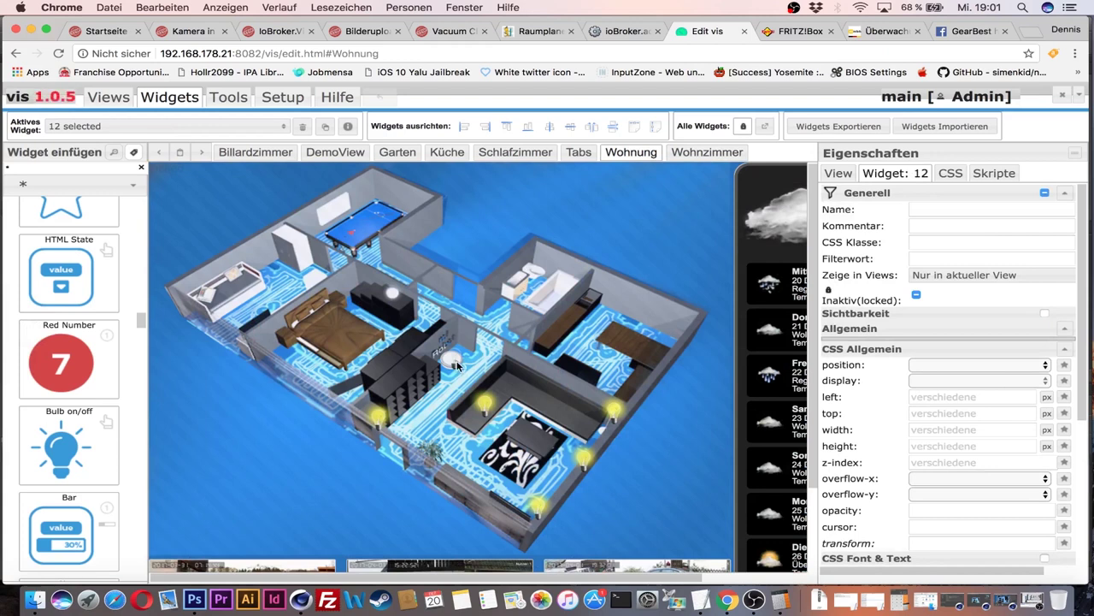
# Inspect and slightly move the living room bulb, then return to the Wohnzimmer view.
pyautogui.click(457, 363)
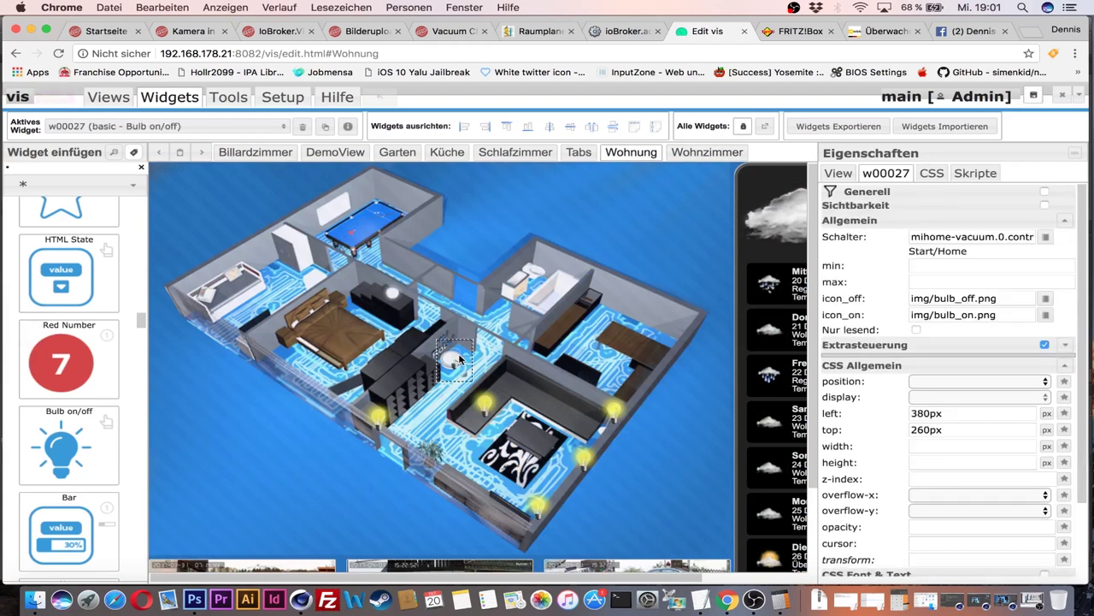
pyautogui.click(484, 404)
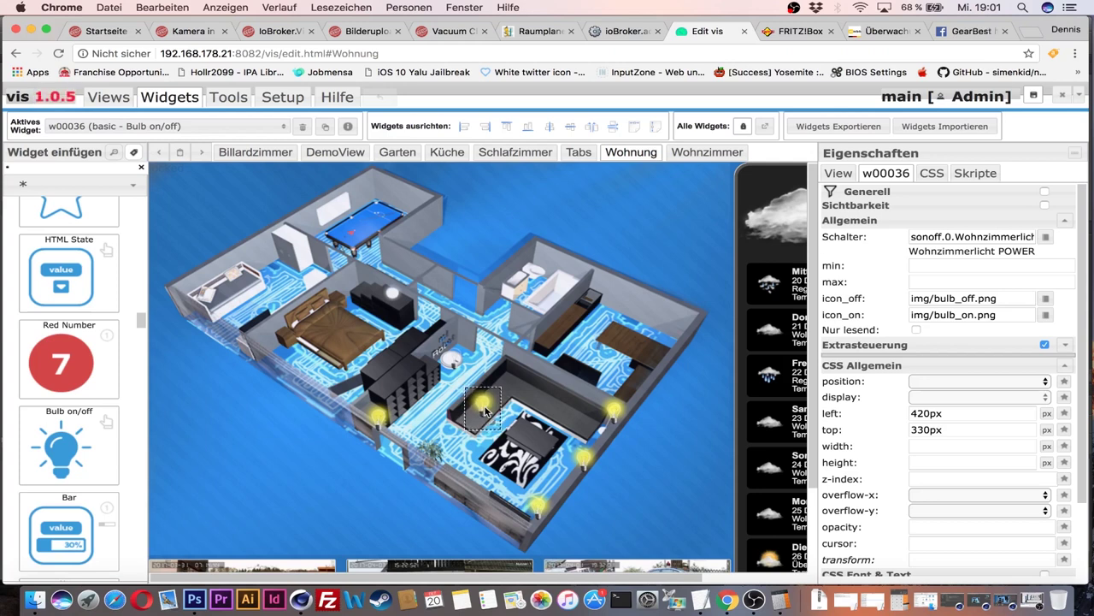
pyautogui.moveTo(484, 411); pyautogui.dragTo(485, 411)
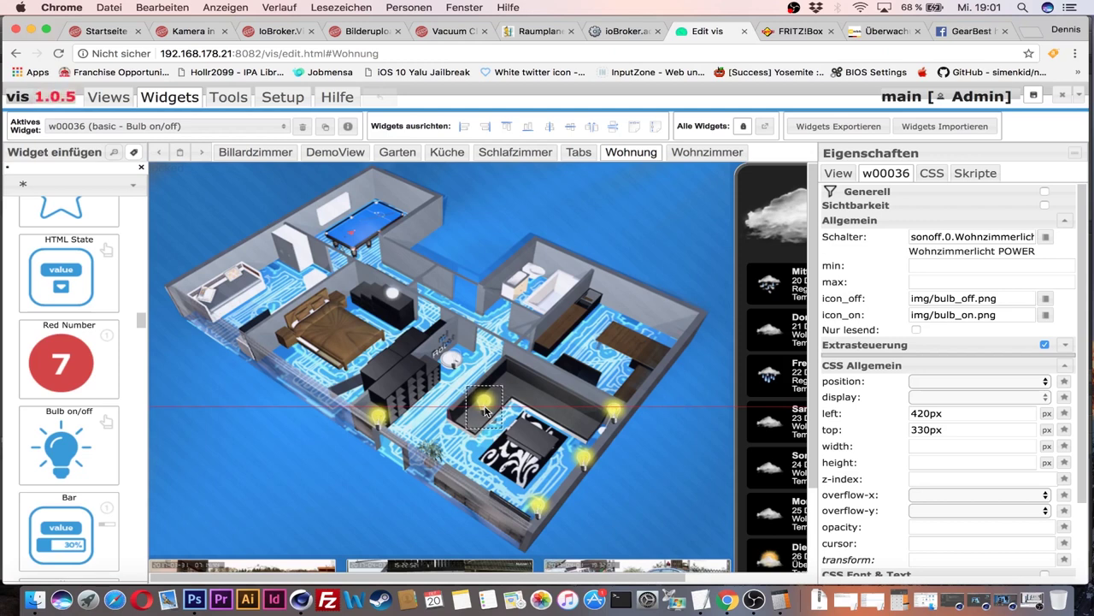
pyautogui.click(523, 457)
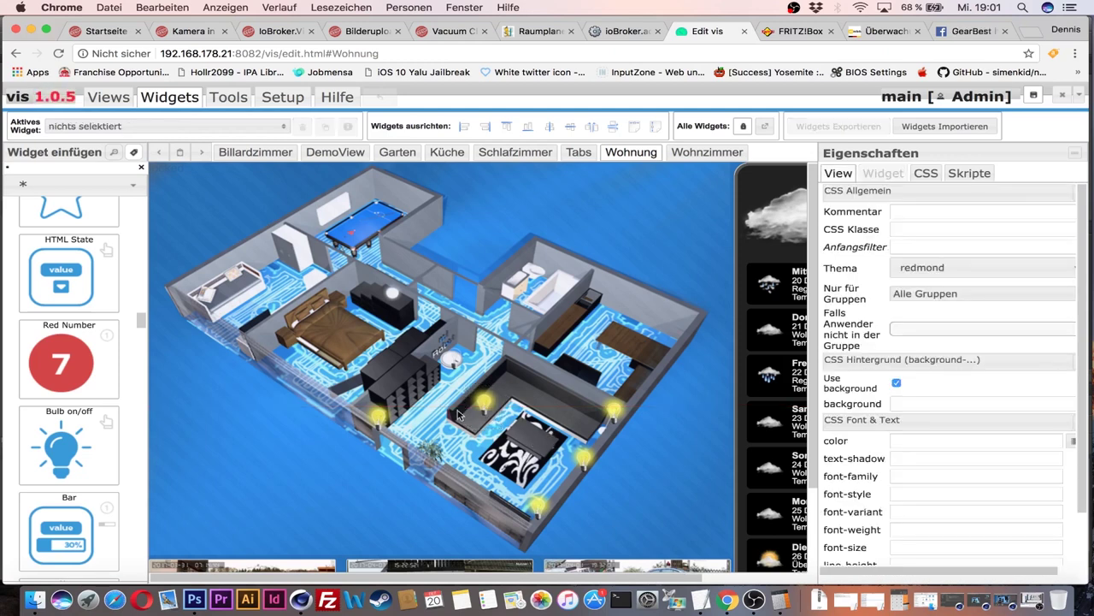
pyautogui.click(700, 153)
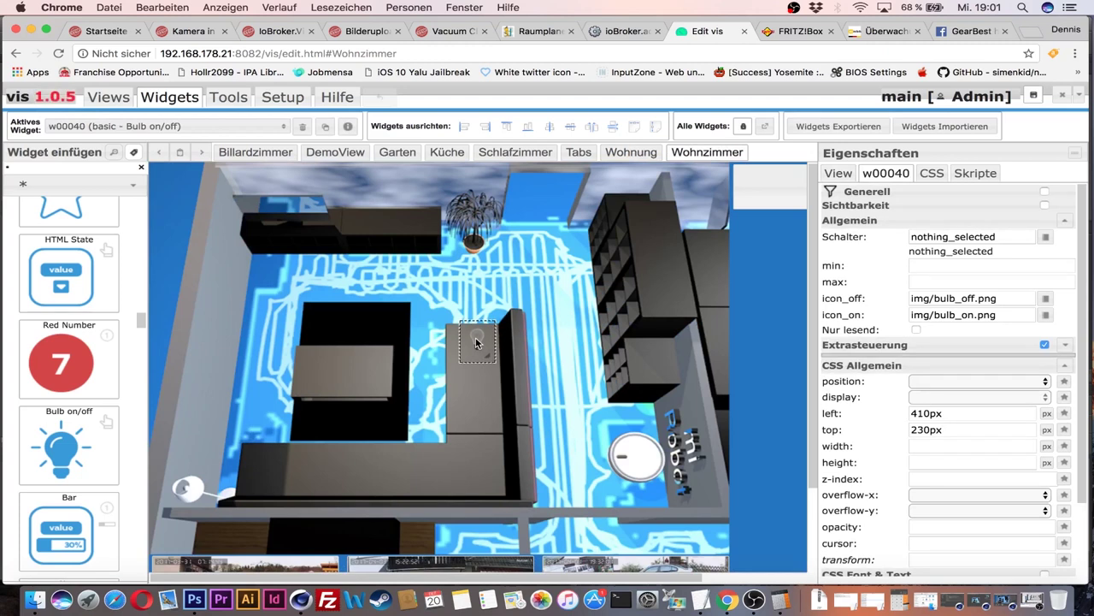
# Nudge the sofa bulb down 2 px and bind its Schalter to sonoff.0 Wohnzimmerlicht POWER.
pyautogui.press('Down')
pyautogui.press('Down')
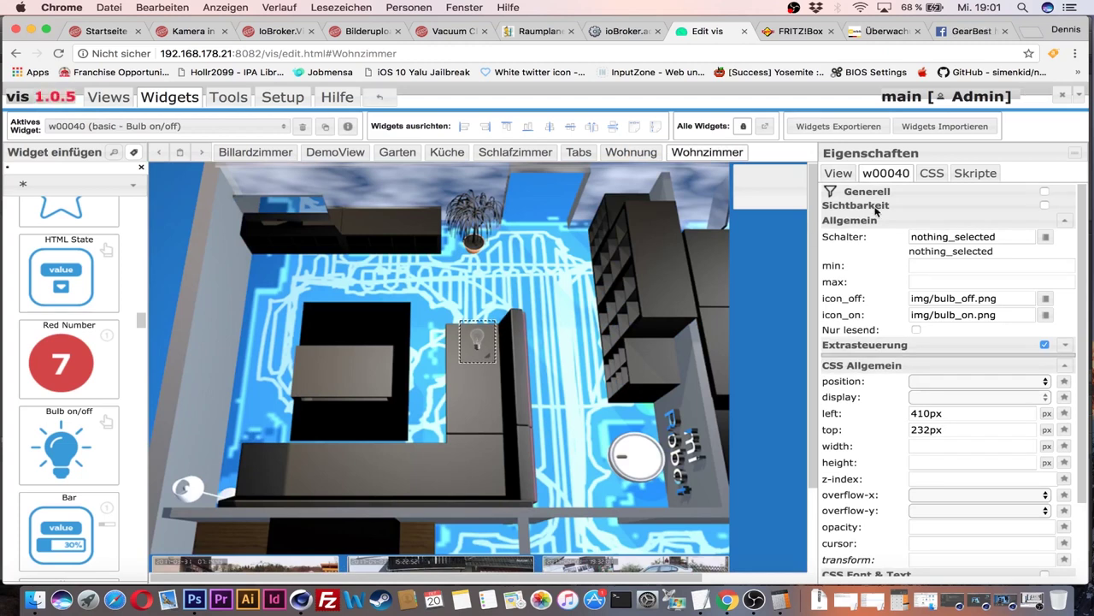
pyautogui.click(1044, 237)
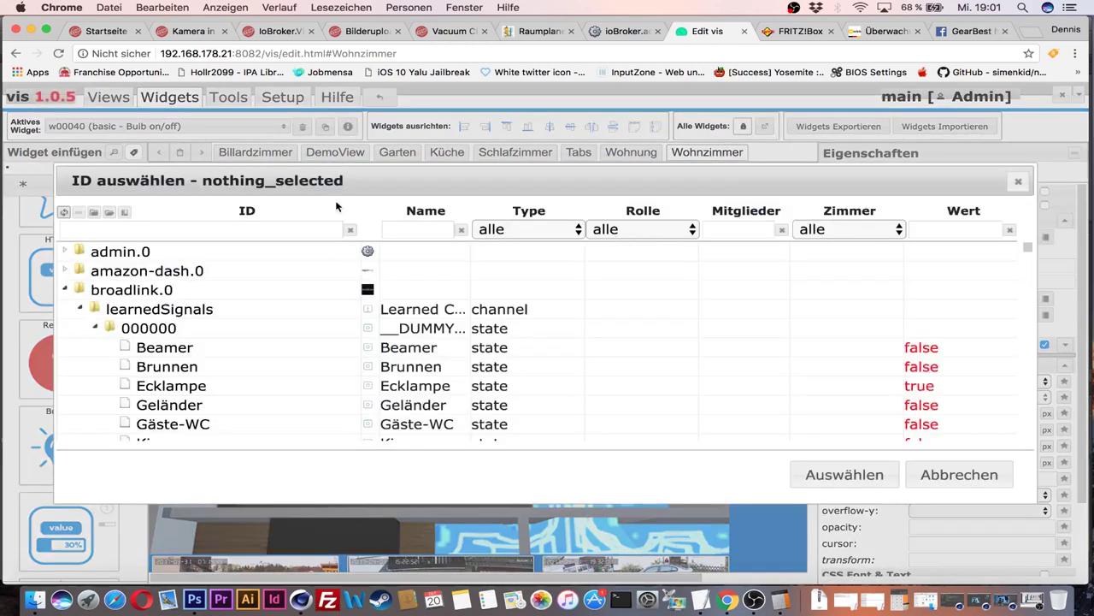
pyautogui.click(248, 225)
pyautogui.write('wohn')
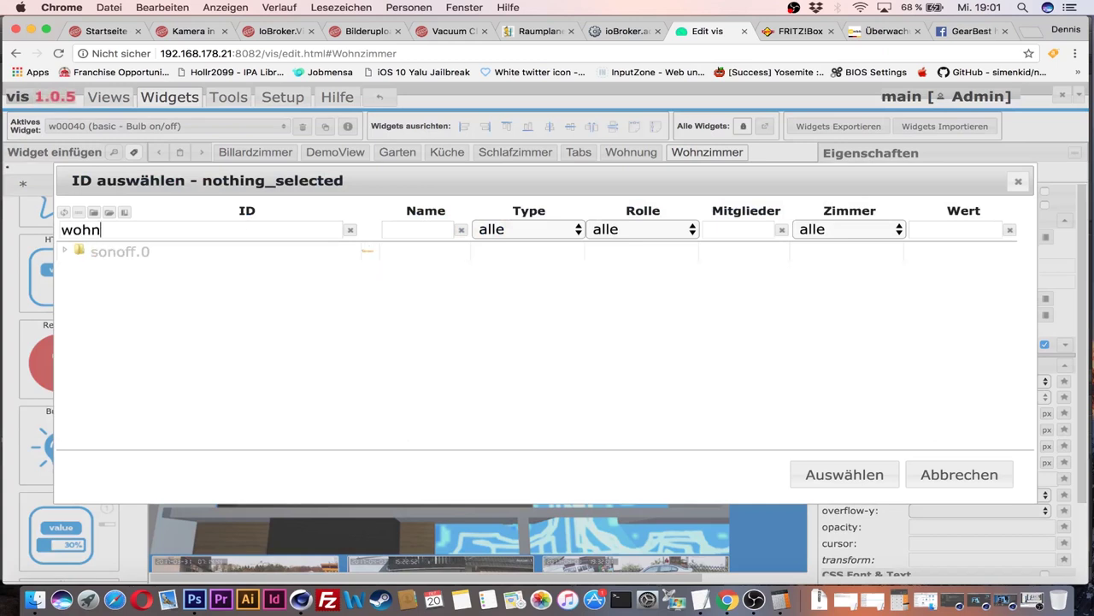
pyautogui.click(65, 251)
pyautogui.click(89, 275)
pyautogui.click(92, 276)
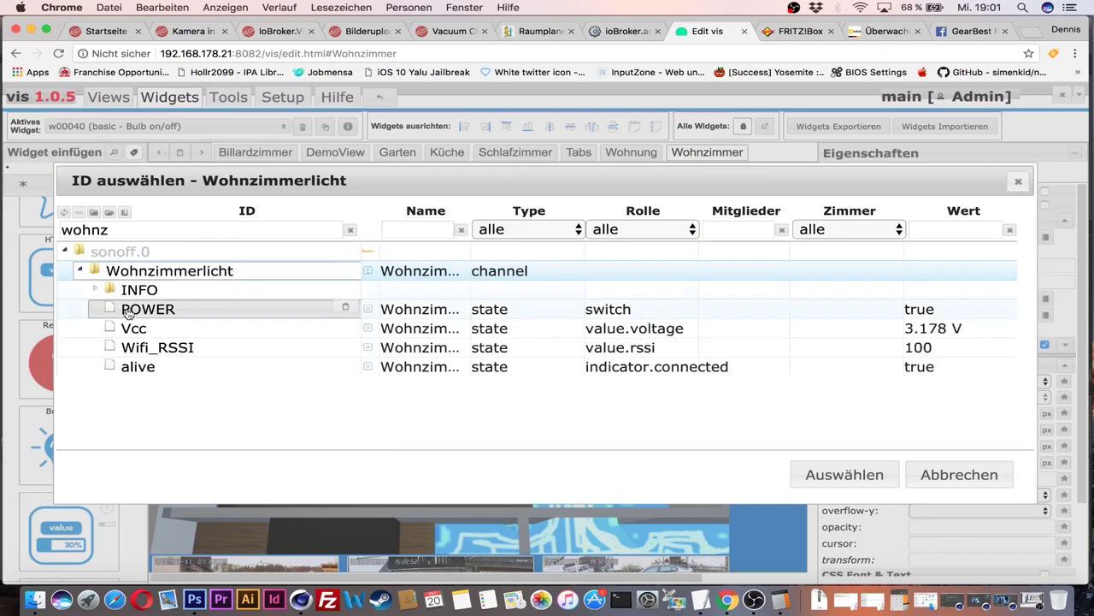
pyautogui.click(146, 314)
pyautogui.click(818, 469)
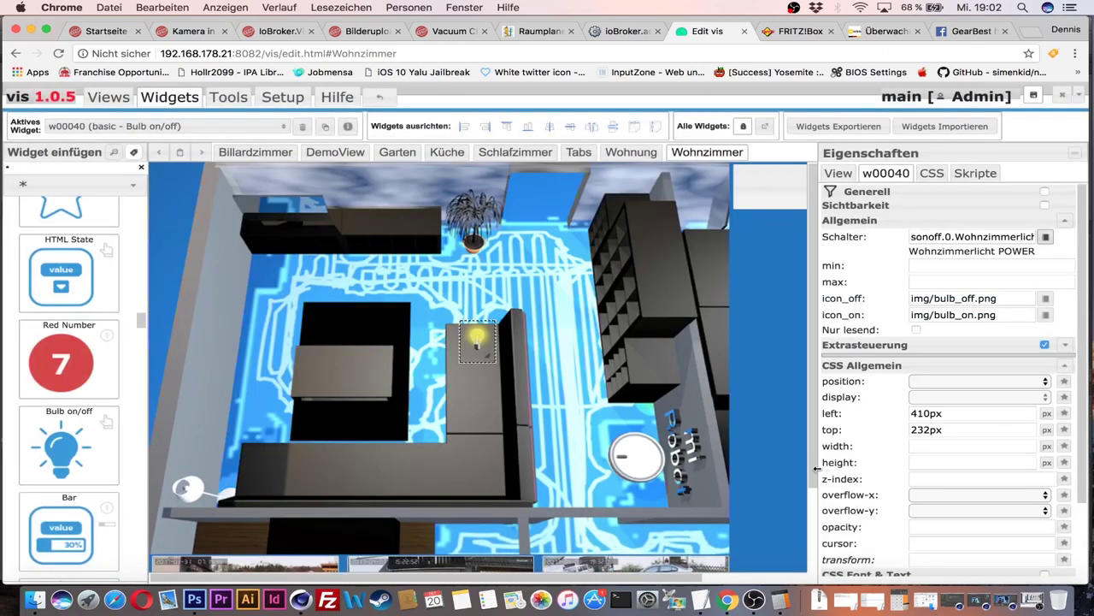
# Add bulb w00041 in the lower-left corner and bind its Schalter to Ecklampe.
pyautogui.moveTo(77, 448)
pyautogui.mouseDown()
pyautogui.moveTo(205, 470)
pyautogui.moveTo(195, 496)
pyautogui.mouseUp()
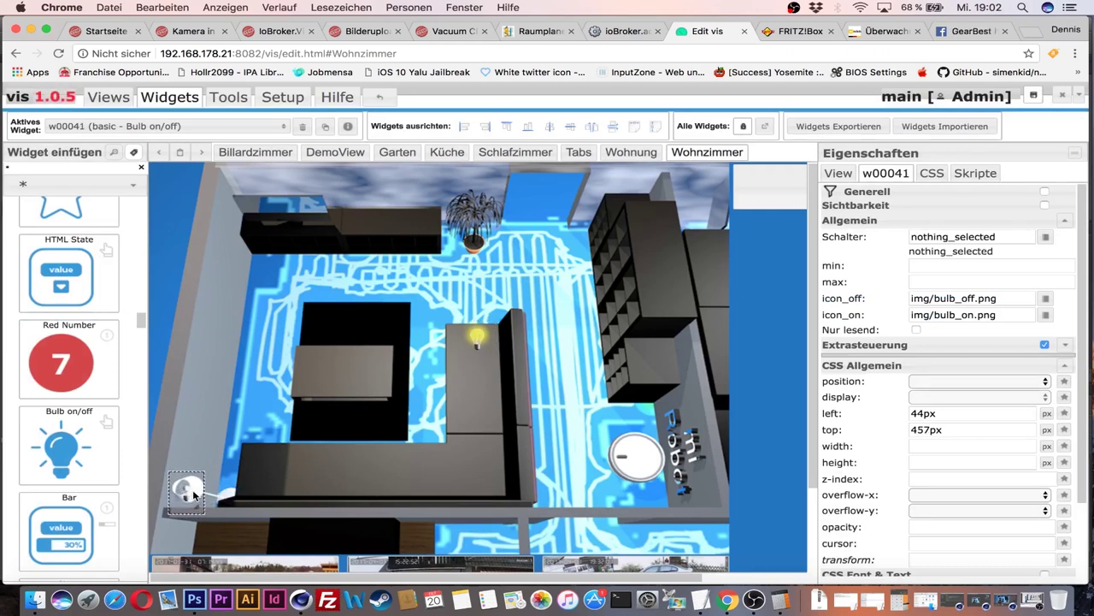
pyautogui.click(1047, 236)
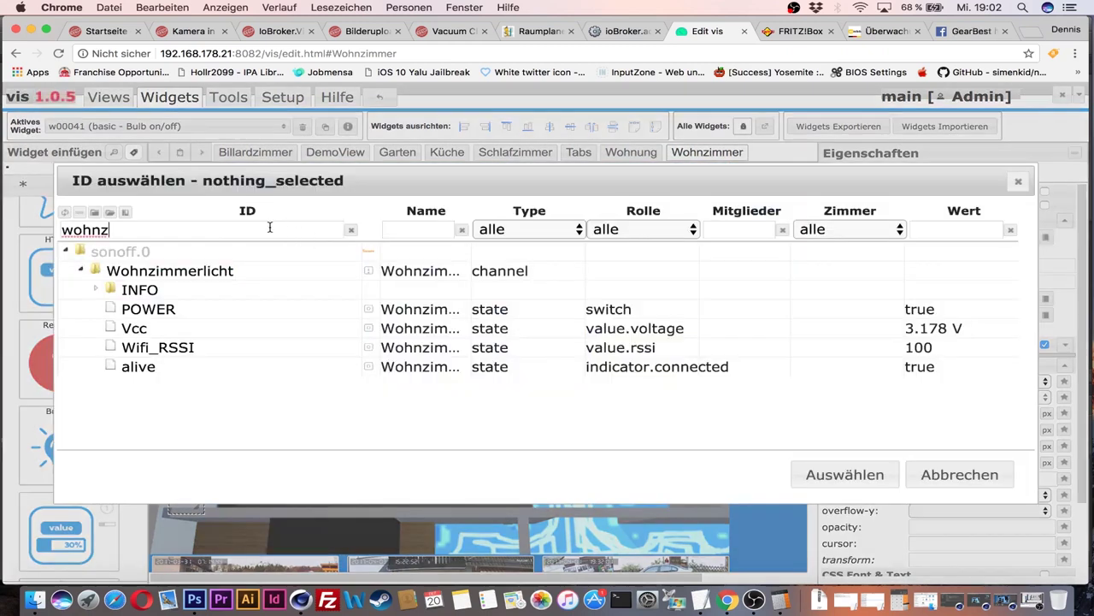
pyautogui.press('BackSpace')
pyautogui.press('BackSpace')
pyautogui.press('BackSpace')
pyautogui.press('BackSpace')
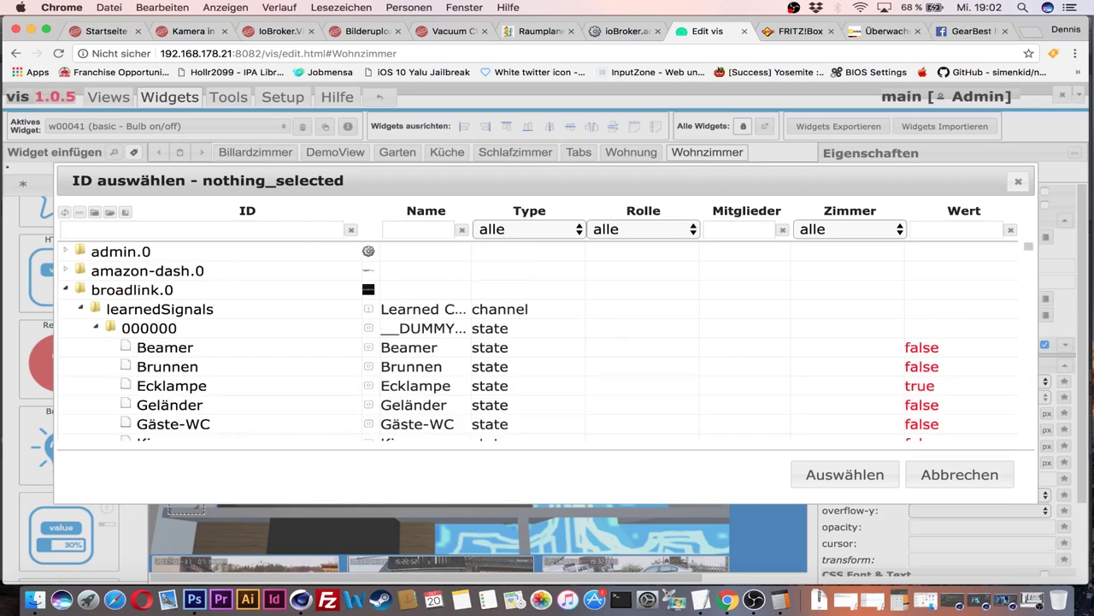
pyautogui.write('ecklamp')
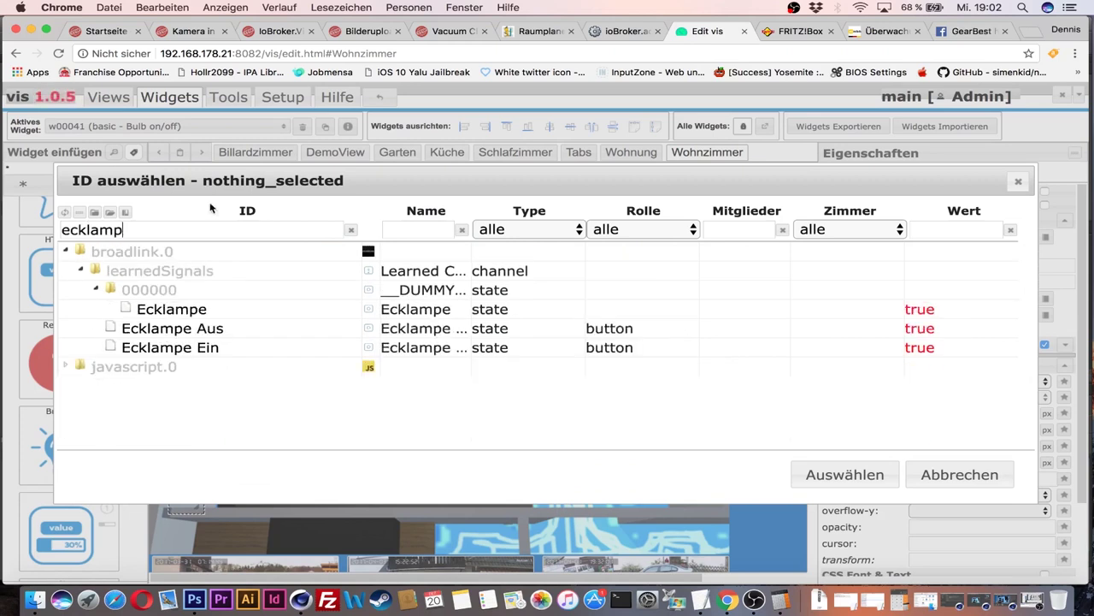
pyautogui.click(167, 313)
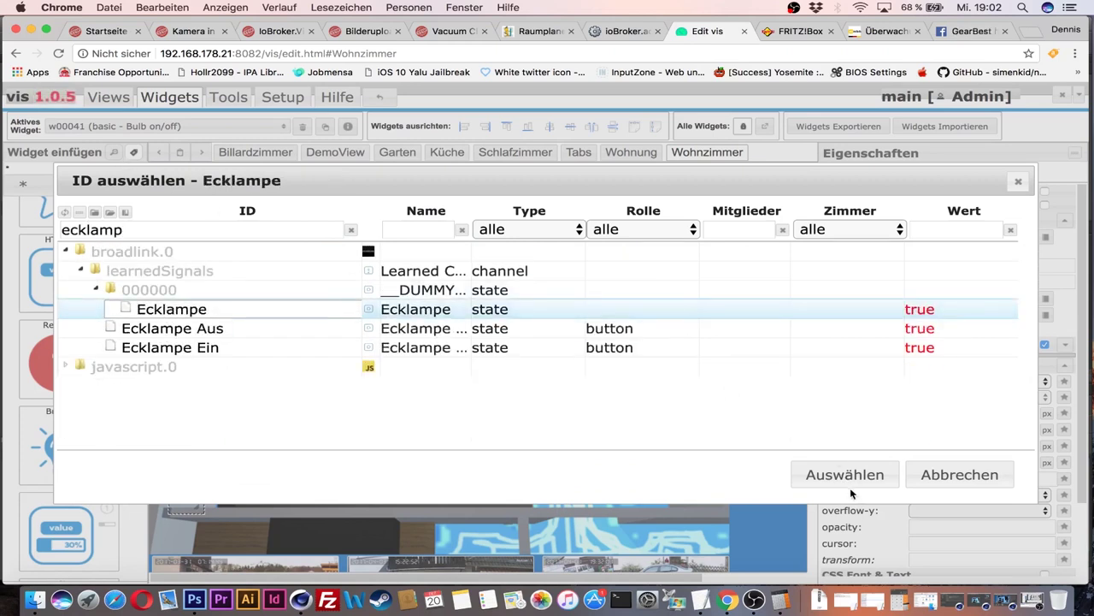
pyautogui.click(850, 479)
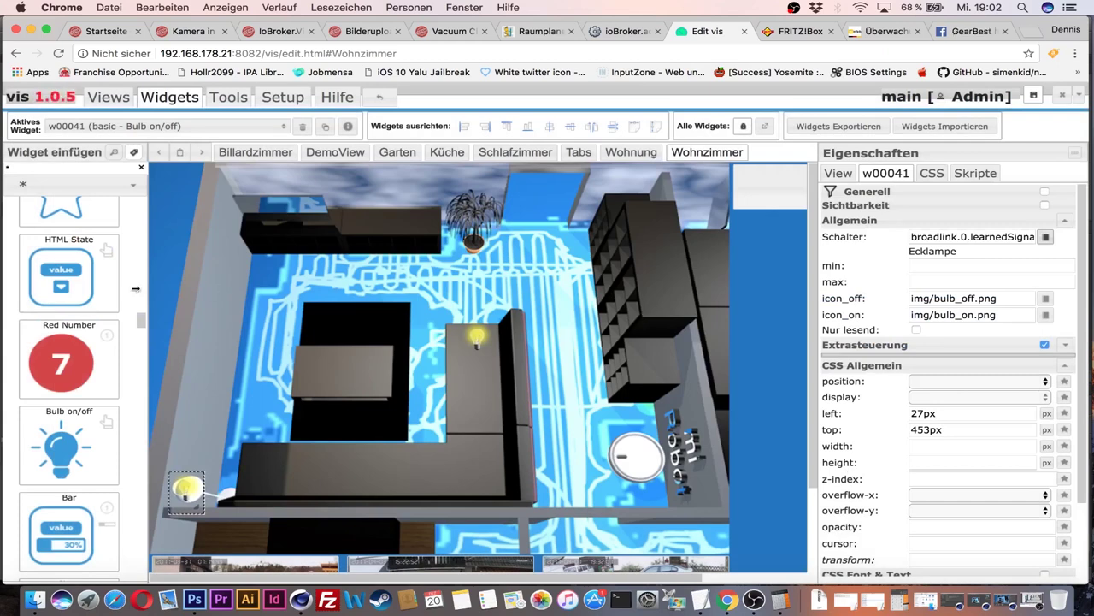
# Add bulb w00042 on the left wall and link its Schalter to the broadlink LED state.
pyautogui.moveTo(49, 450)
pyautogui.mouseDown()
pyautogui.moveTo(203, 316)
pyautogui.moveTo(188, 312)
pyautogui.mouseUp()
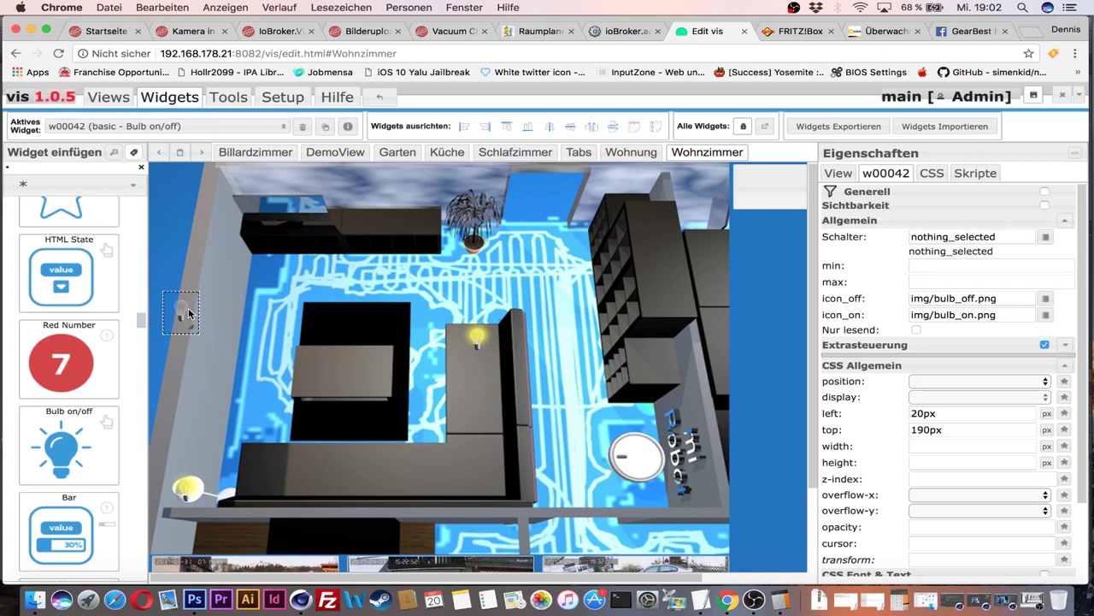
pyautogui.click(1045, 236)
pyautogui.moveTo(176, 229); pyautogui.dragTo(59, 229)
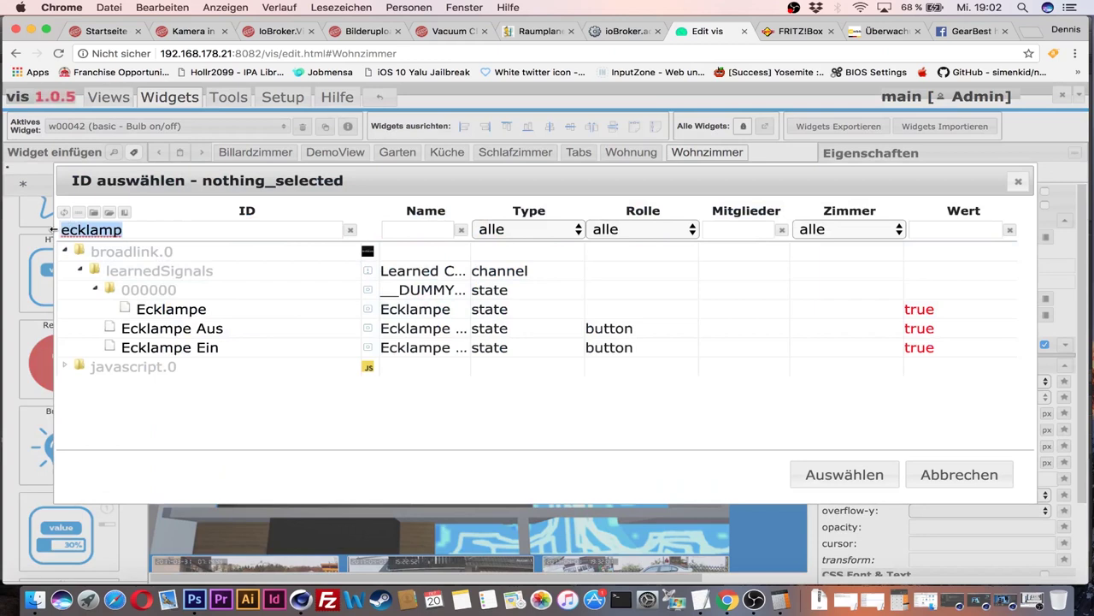
pyautogui.write('LED')
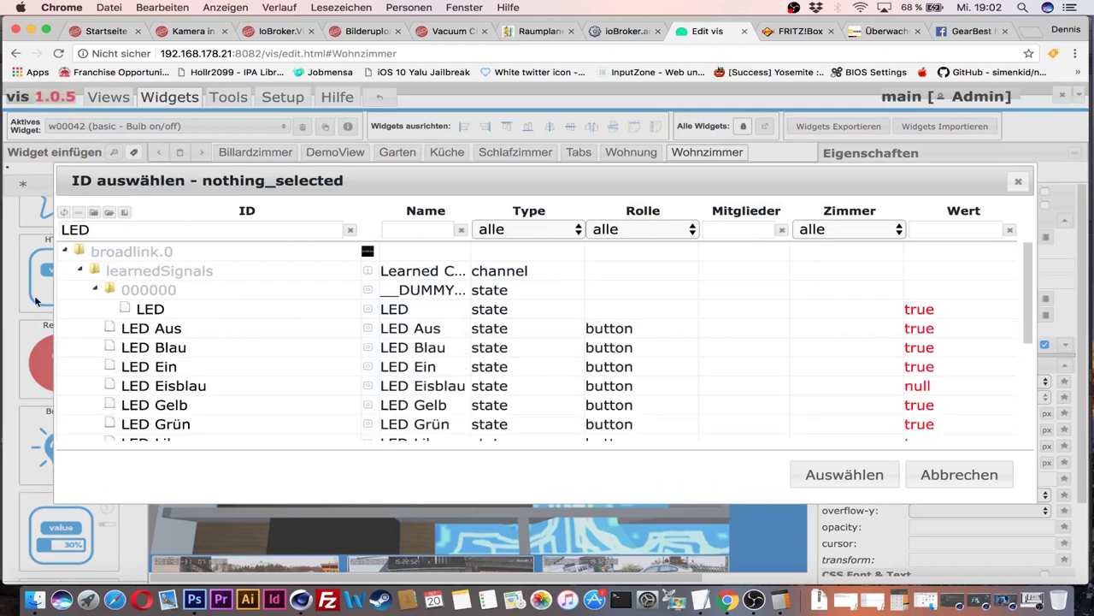
pyautogui.click(154, 309)
pyautogui.click(865, 469)
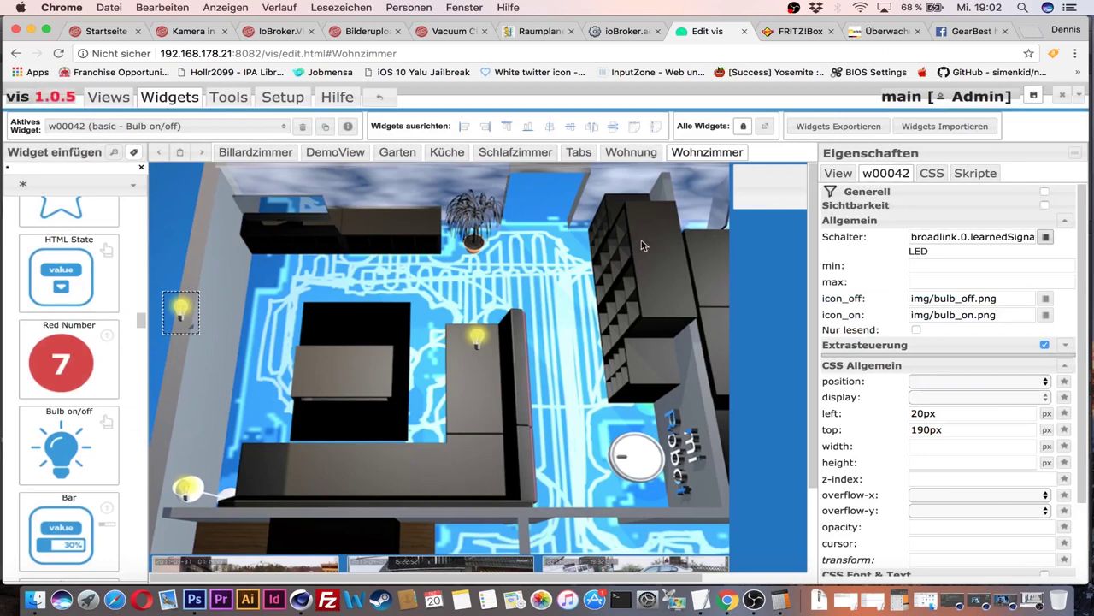
# Add bulb w00043 at top-left (70px/10px) and link its Schalter to YouTube-Award POWER.
pyautogui.moveTo(60, 455)
pyautogui.mouseDown()
pyautogui.moveTo(218, 272)
pyautogui.moveTo(218, 196)
pyautogui.mouseUp()
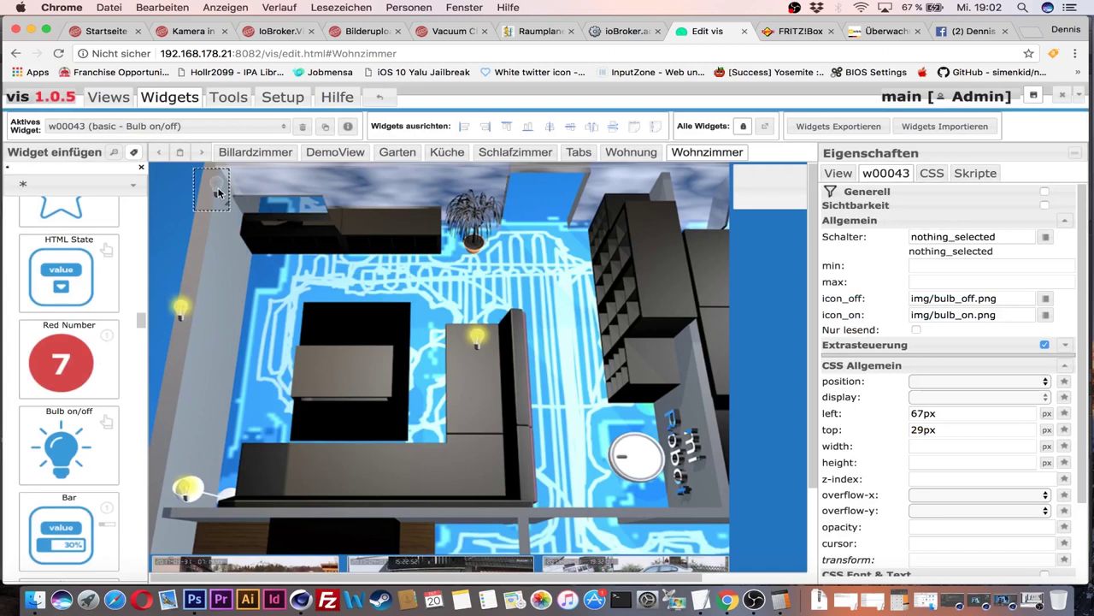
pyautogui.click(1046, 237)
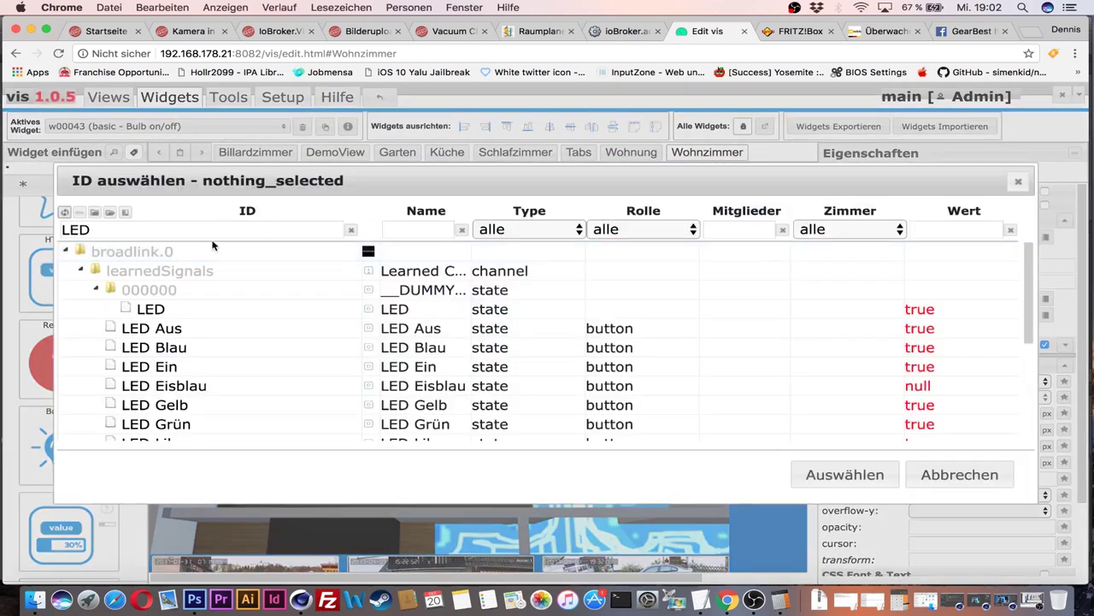
pyautogui.doubleClick(204, 231)
pyautogui.write('you')
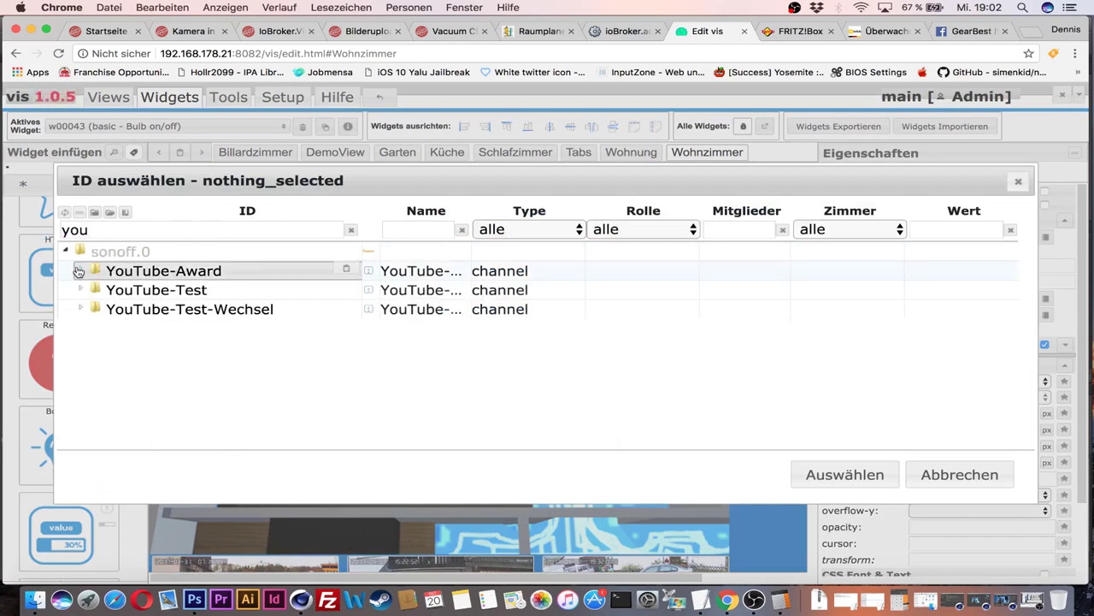
pyautogui.click(78, 271)
pyautogui.click(130, 310)
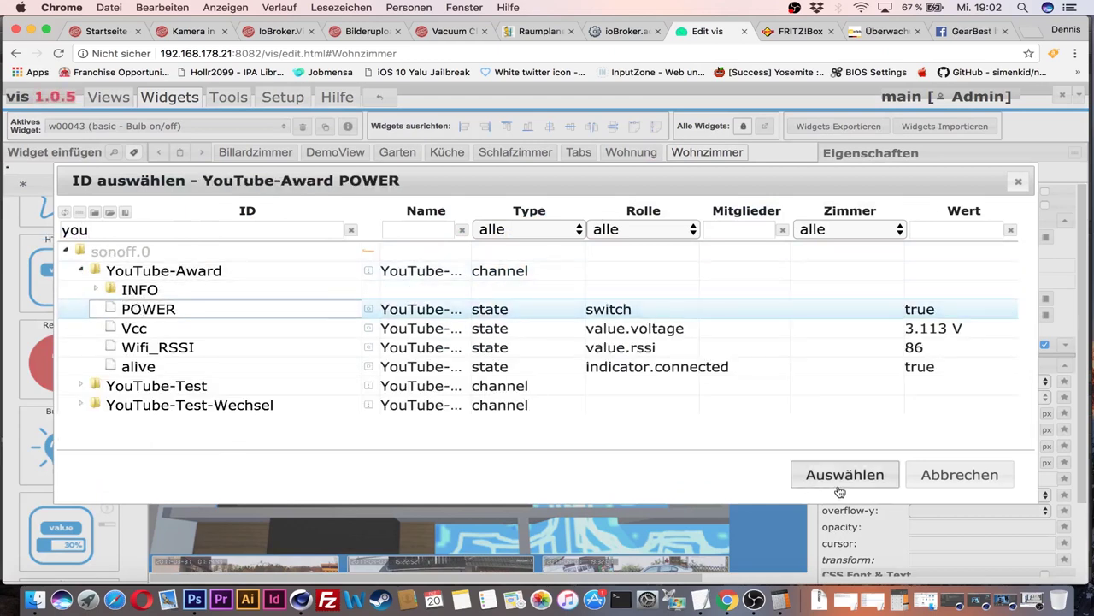
pyautogui.click(840, 484)
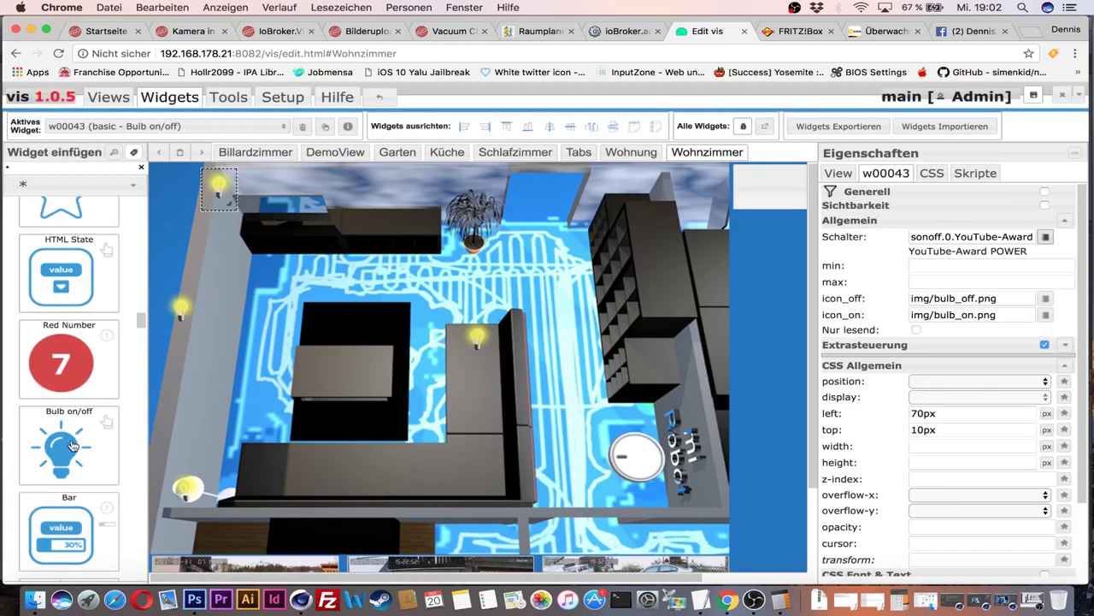
# Add a bulb widget over the vacuum robot, nudge it, and enlarge it slightly.
pyautogui.moveTo(63, 448); pyautogui.dragTo(676, 462)
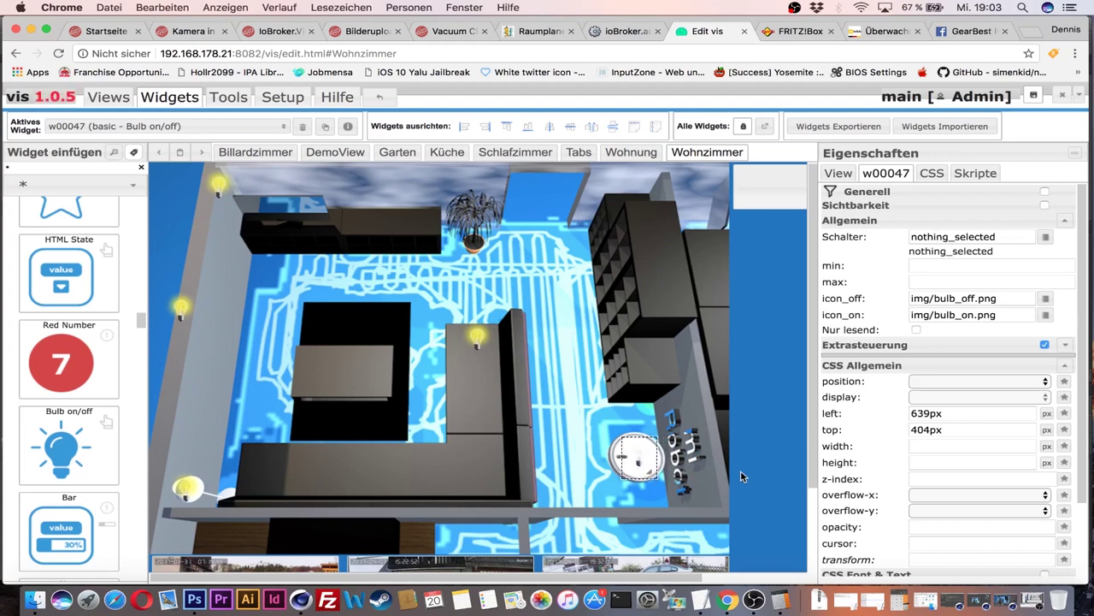
pyautogui.moveTo(669, 458); pyautogui.dragTo(650, 453)
pyautogui.click(657, 479)
pyautogui.click(647, 466)
pyautogui.moveTo(655, 476); pyautogui.dragTo(692, 506)
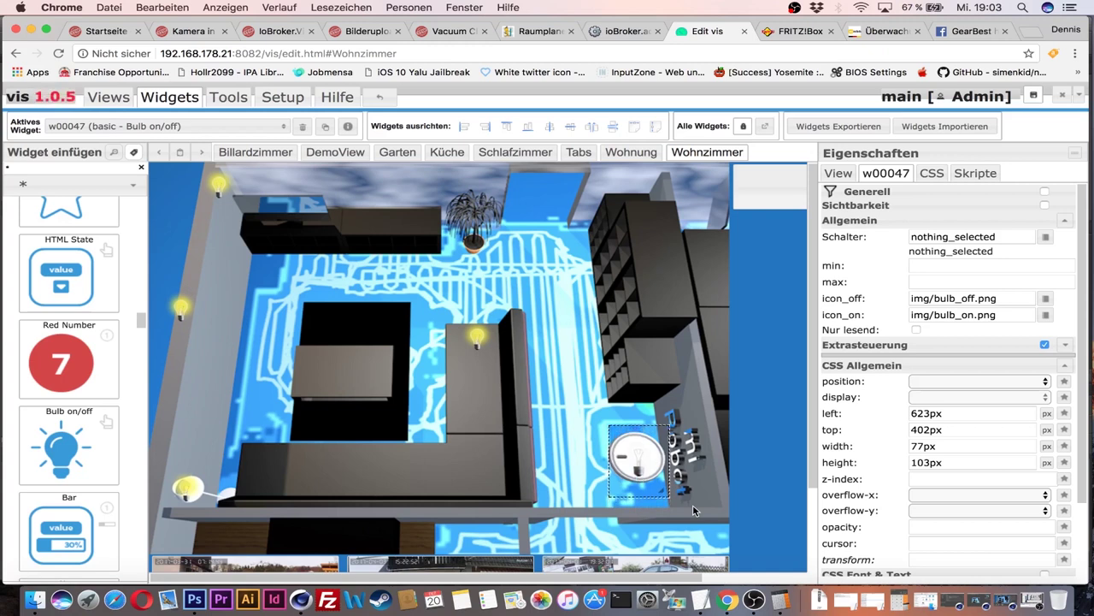
# Clear the ID filter and pick mihome-vacuum.0 control clean_home as the bulb's switch.
pyautogui.click(1046, 237)
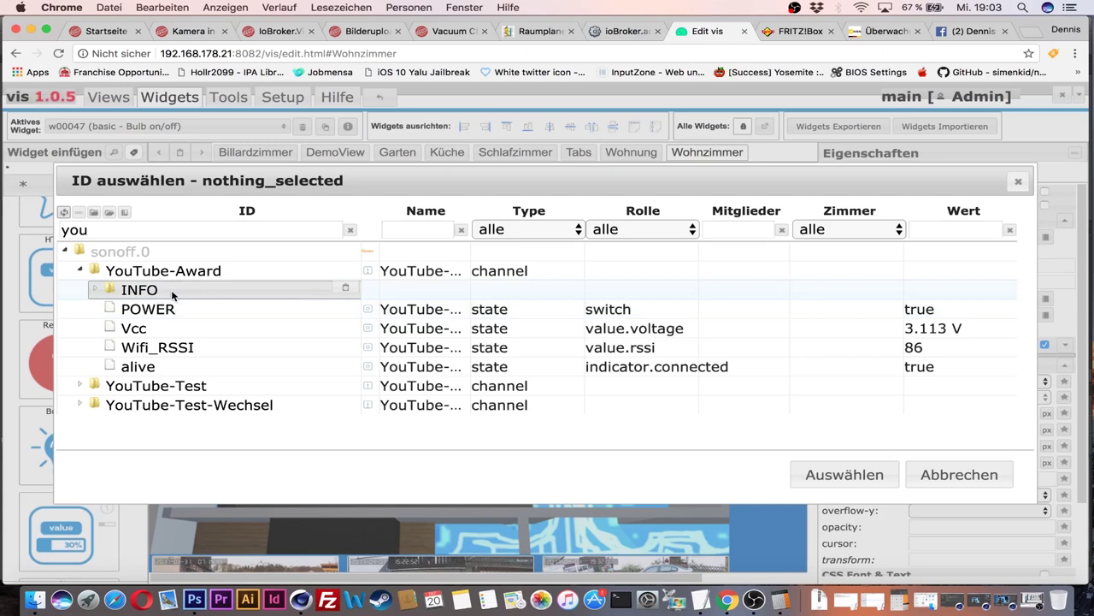
pyautogui.moveTo(92, 229); pyautogui.dragTo(34, 230)
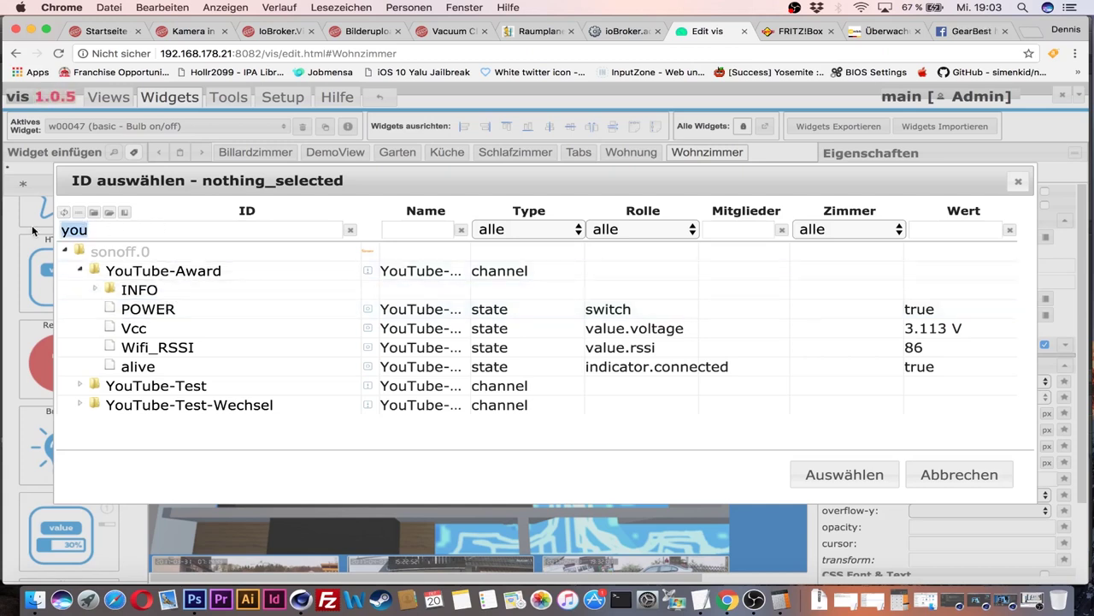
pyautogui.press('BackSpace')
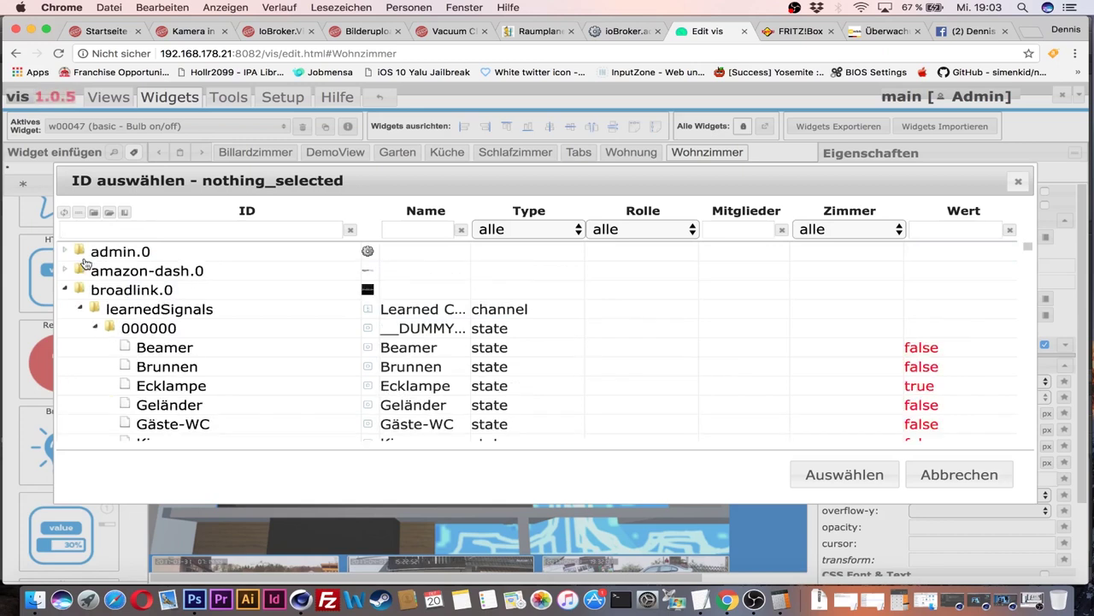
pyautogui.click(65, 291)
pyautogui.scroll(-2, 111, 353)
pyautogui.scroll(-1, 111, 355)
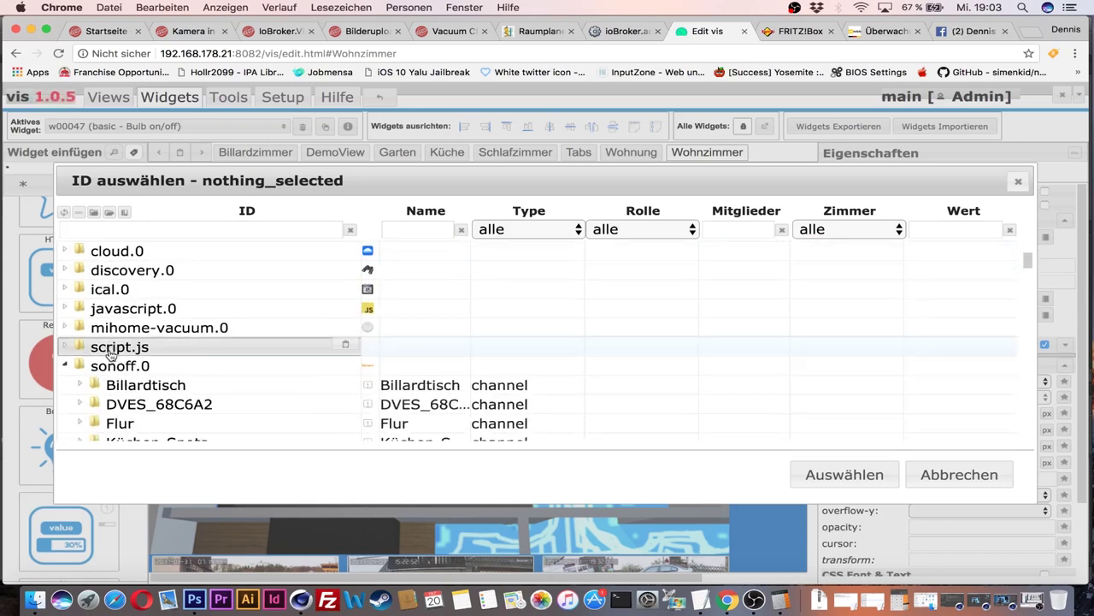
pyautogui.click(66, 327)
pyautogui.click(80, 346)
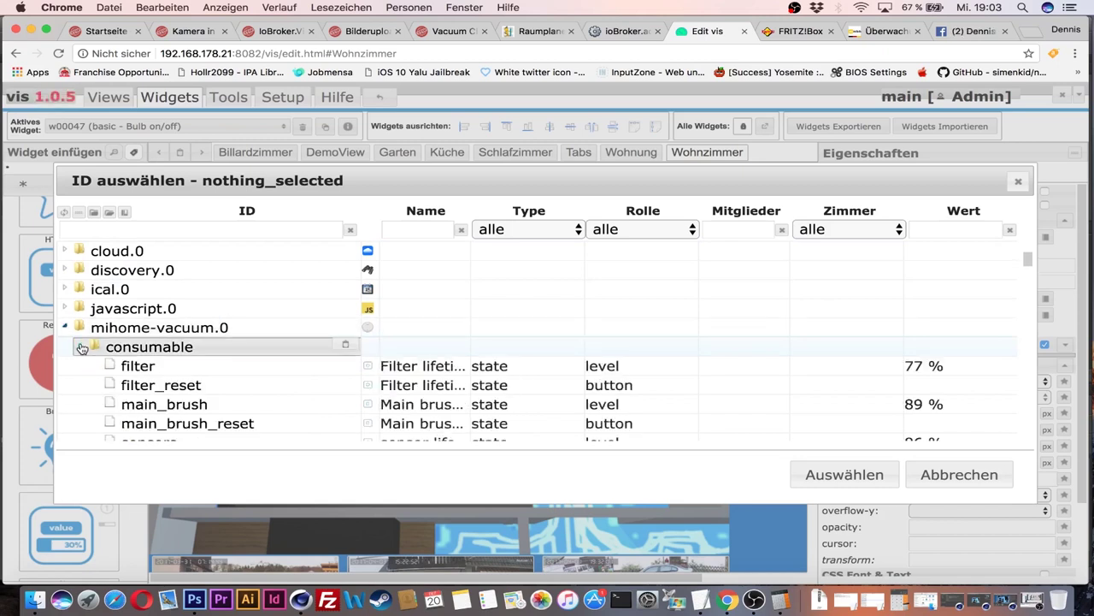
pyautogui.click(80, 346)
pyautogui.click(80, 366)
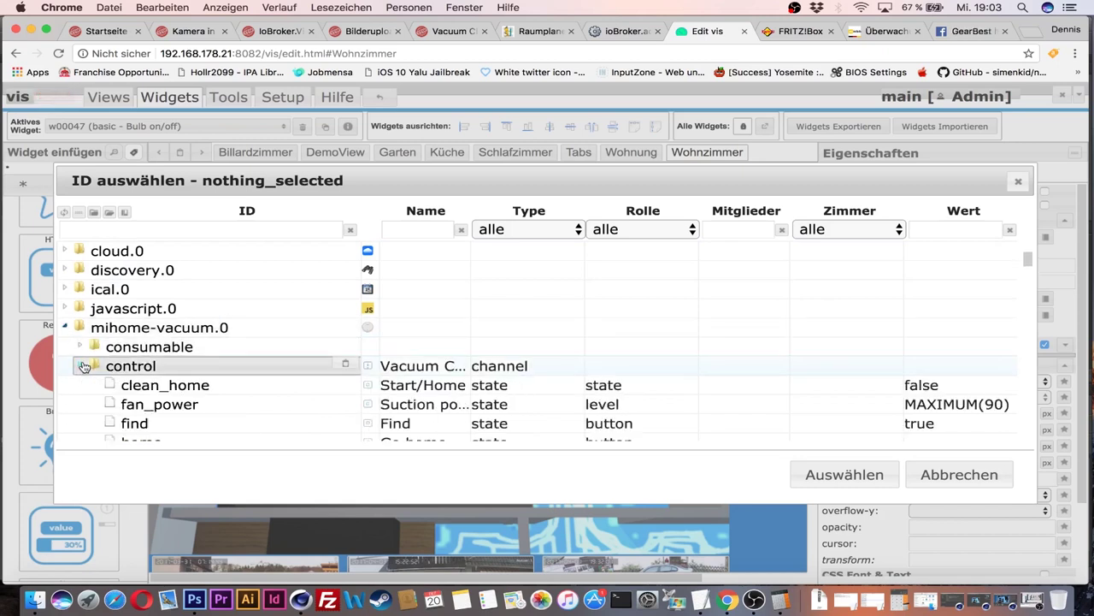
pyautogui.click(162, 387)
# Confirm clean_home, then enlarge the sofa lamp bulb and nudge it left.
pyautogui.click(841, 474)
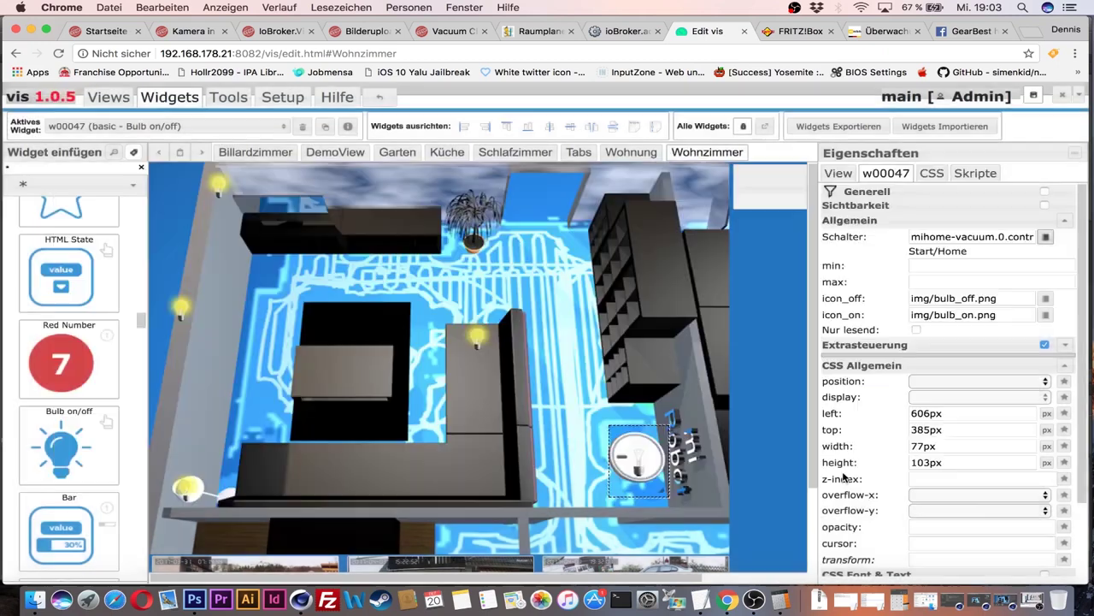
pyautogui.click(480, 343)
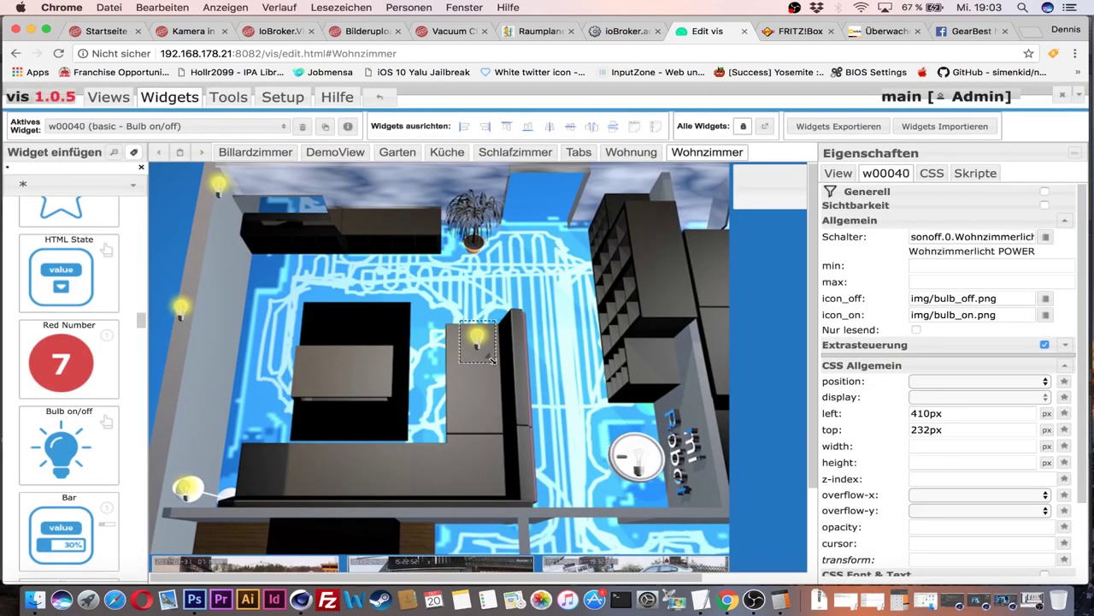
pyautogui.moveTo(494, 361); pyautogui.dragTo(521, 385)
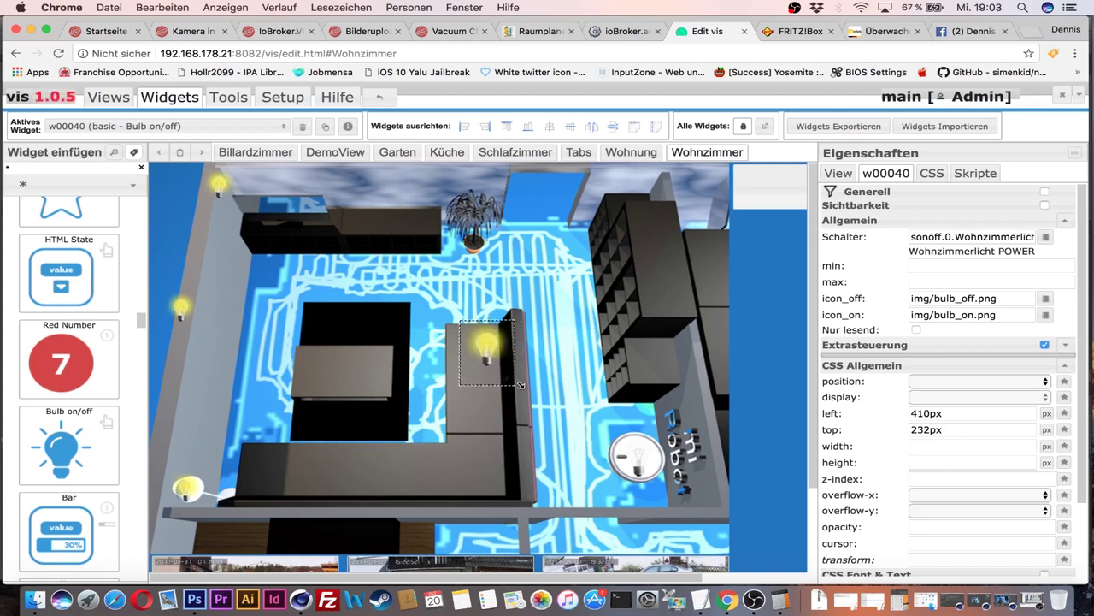
pyautogui.moveTo(483, 359); pyautogui.dragTo(475, 357)
# Select all nine widgets except the background floor-plan image.
pyautogui.click(466, 441)
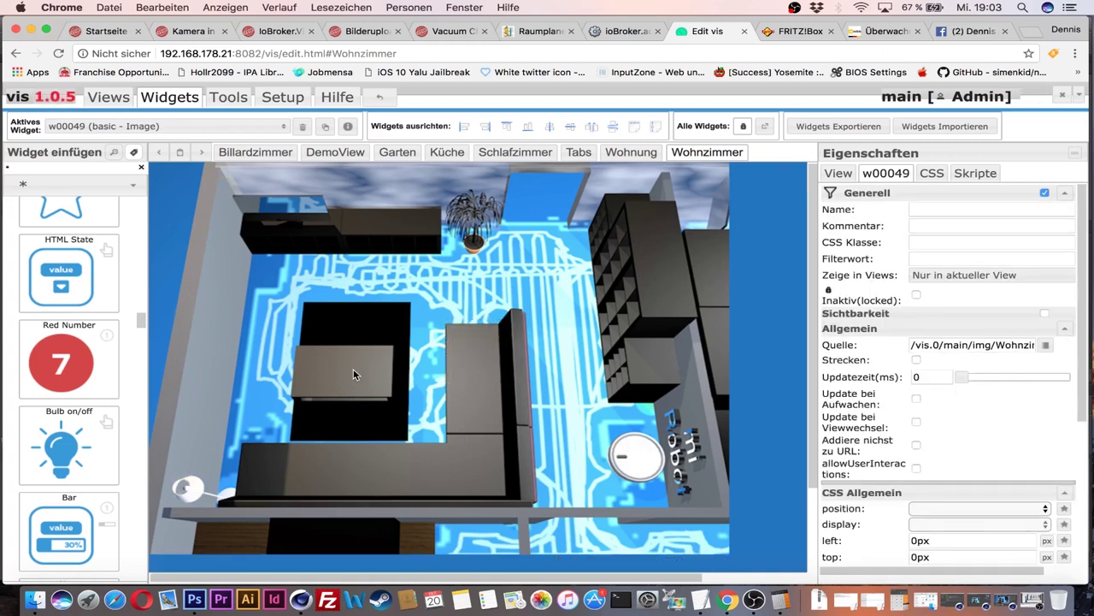
pyautogui.click(188, 127)
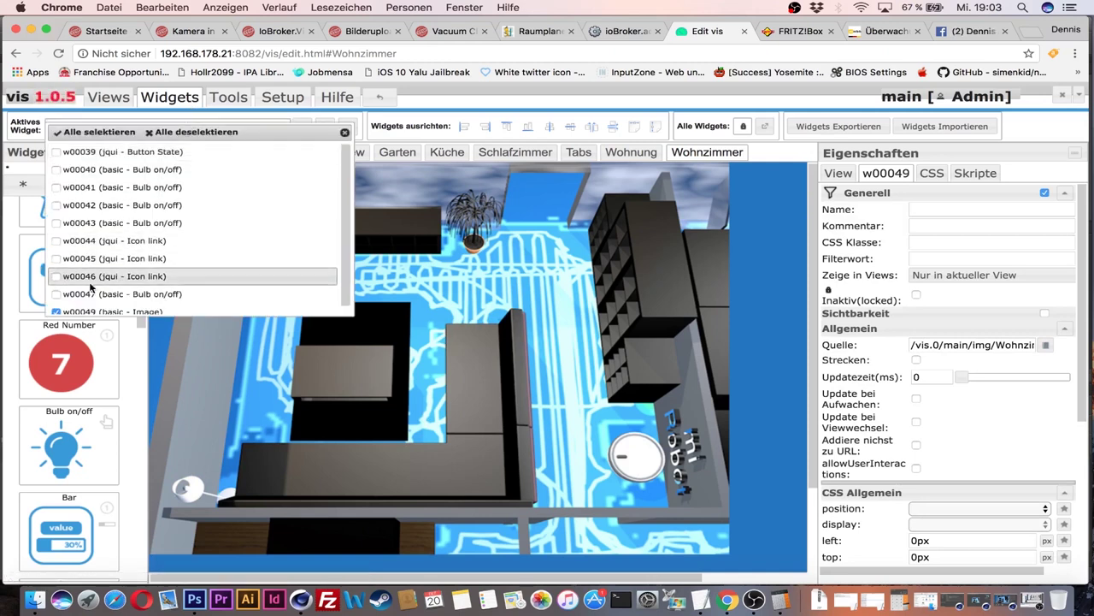
pyautogui.click(57, 311)
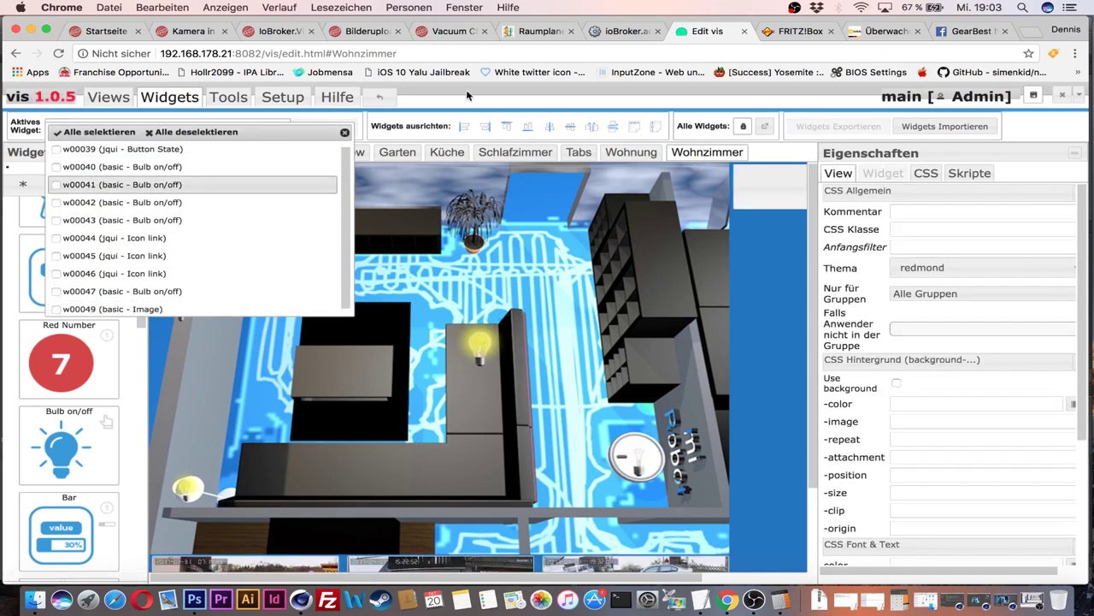
pyautogui.click(68, 133)
pyautogui.click(56, 310)
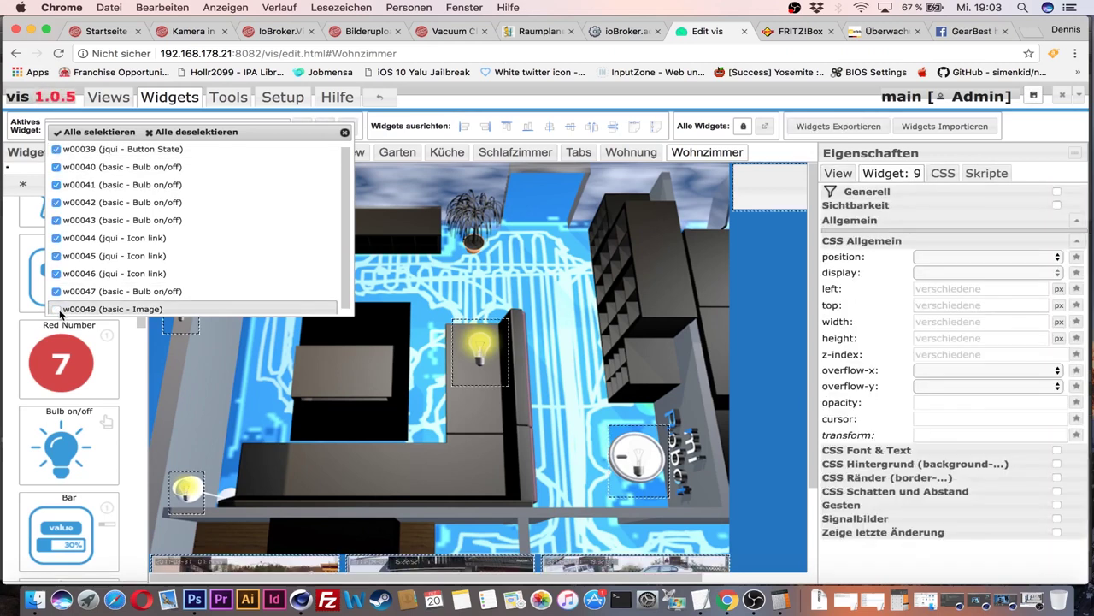
pyautogui.click(201, 464)
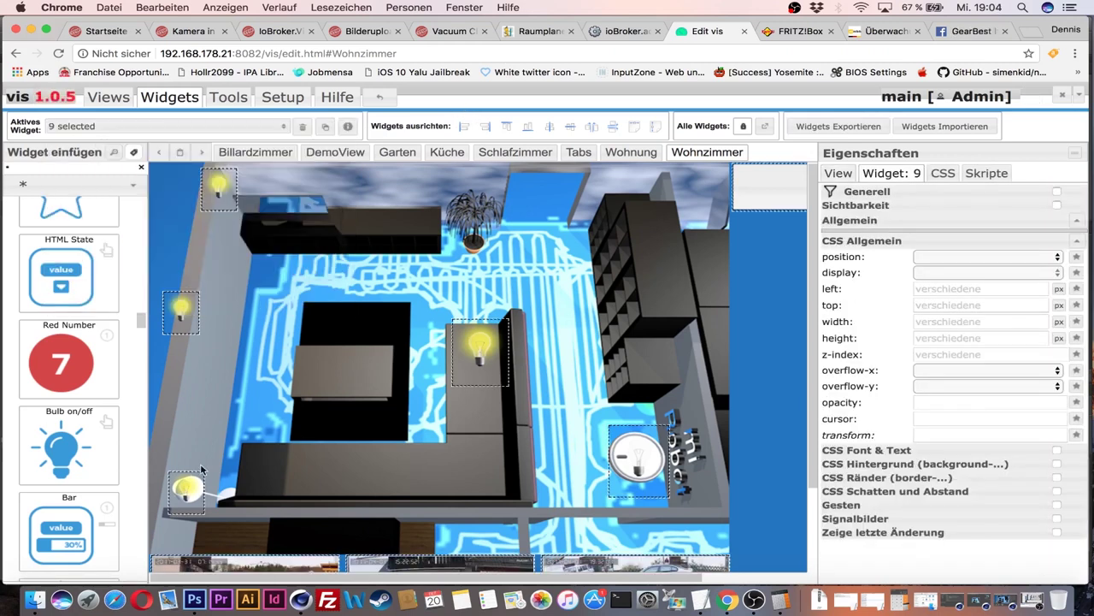
# Enlarge the lower-left, left-wall LED and top-left bulbs, the last to 57×76 px.
pyautogui.click(190, 496)
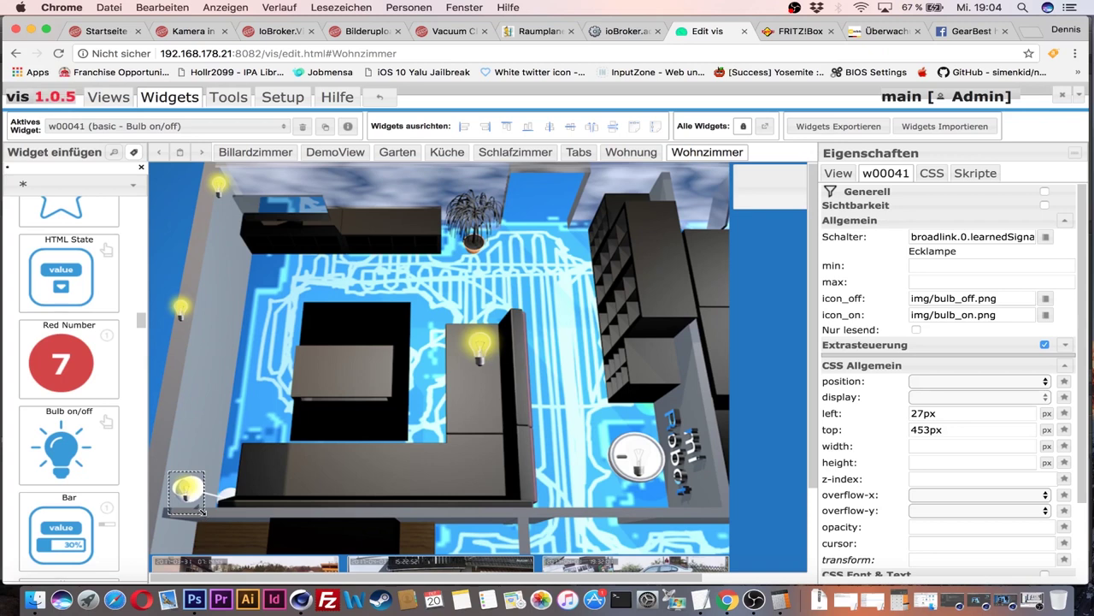
pyautogui.moveTo(203, 511)
pyautogui.mouseDown()
pyautogui.moveTo(231, 536)
pyautogui.moveTo(198, 503)
pyautogui.mouseUp()
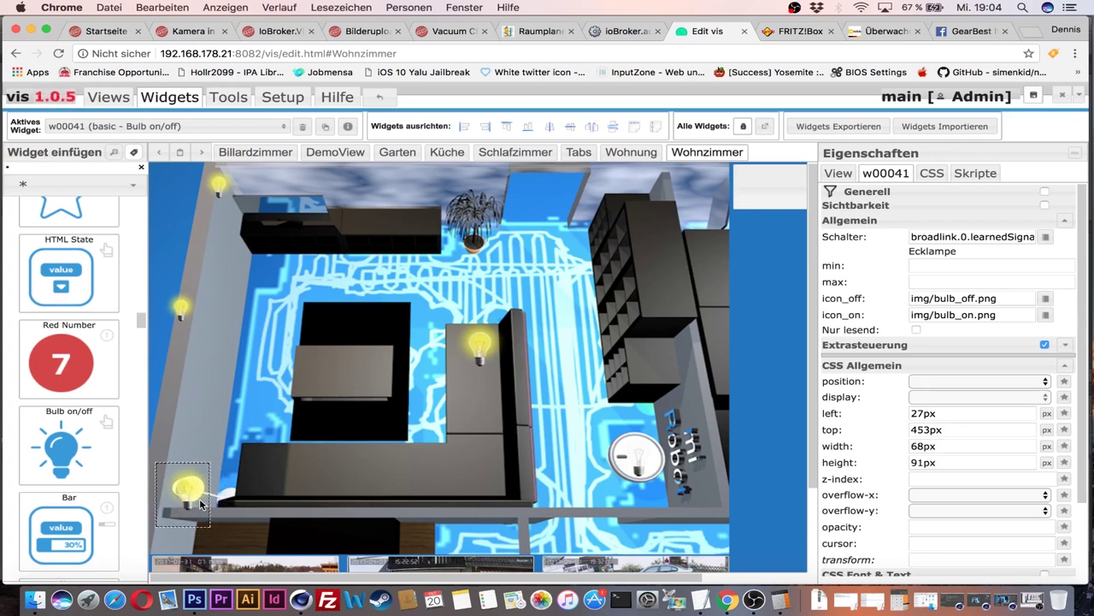
pyautogui.click(178, 311)
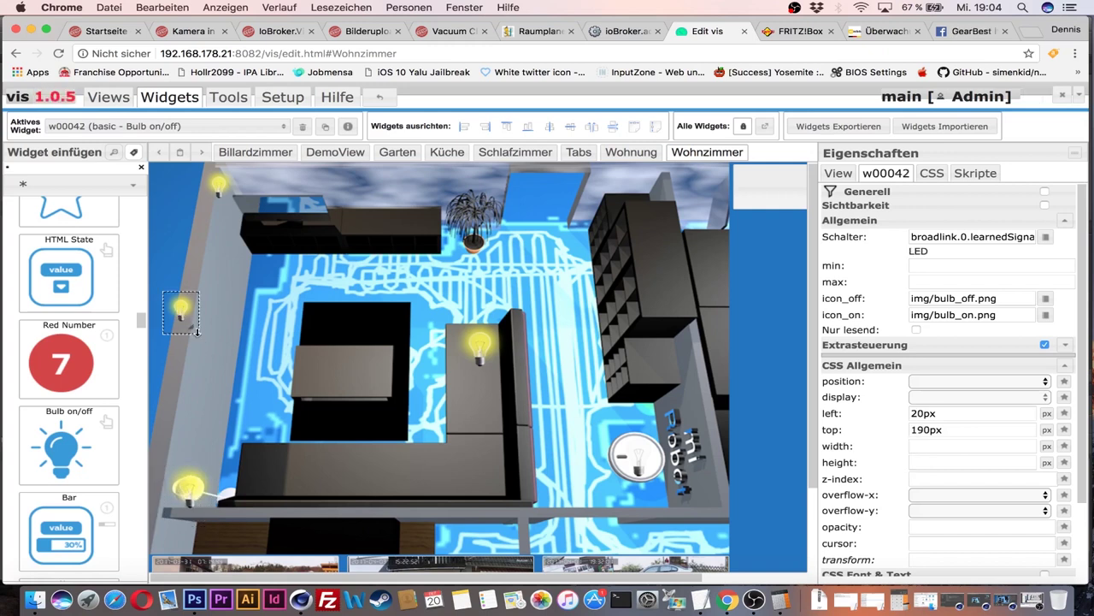
pyautogui.moveTo(196, 331); pyautogui.dragTo(214, 341)
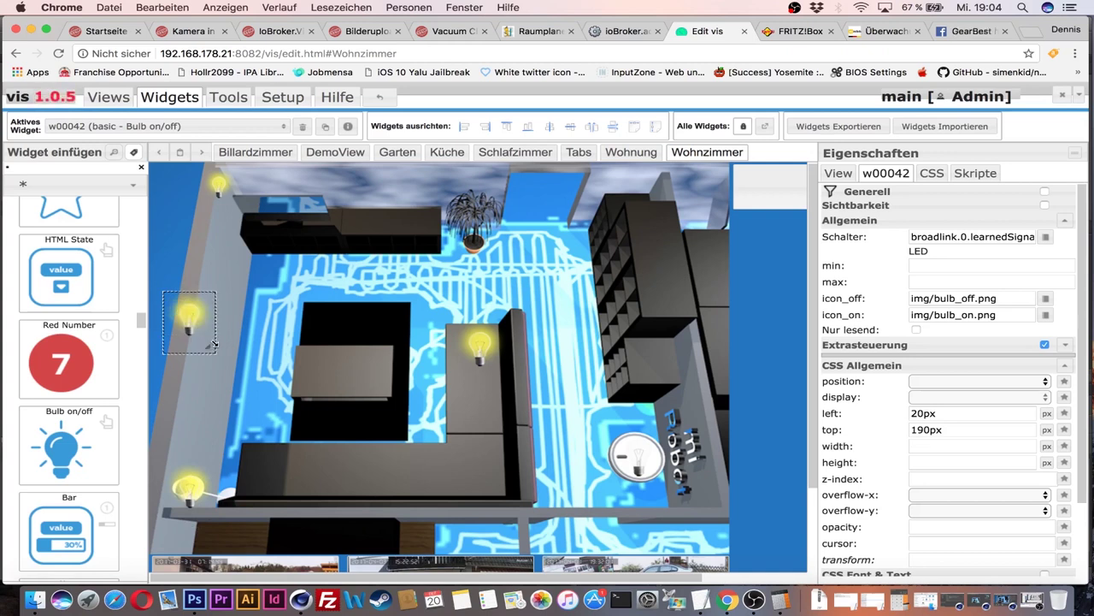
pyautogui.click(230, 221)
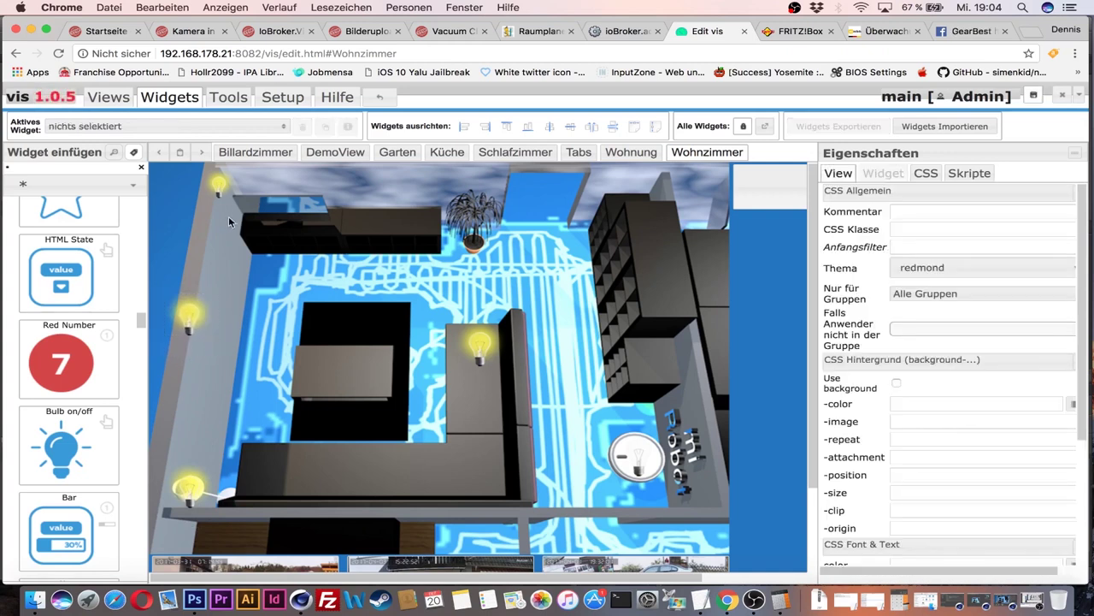
pyautogui.click(218, 189)
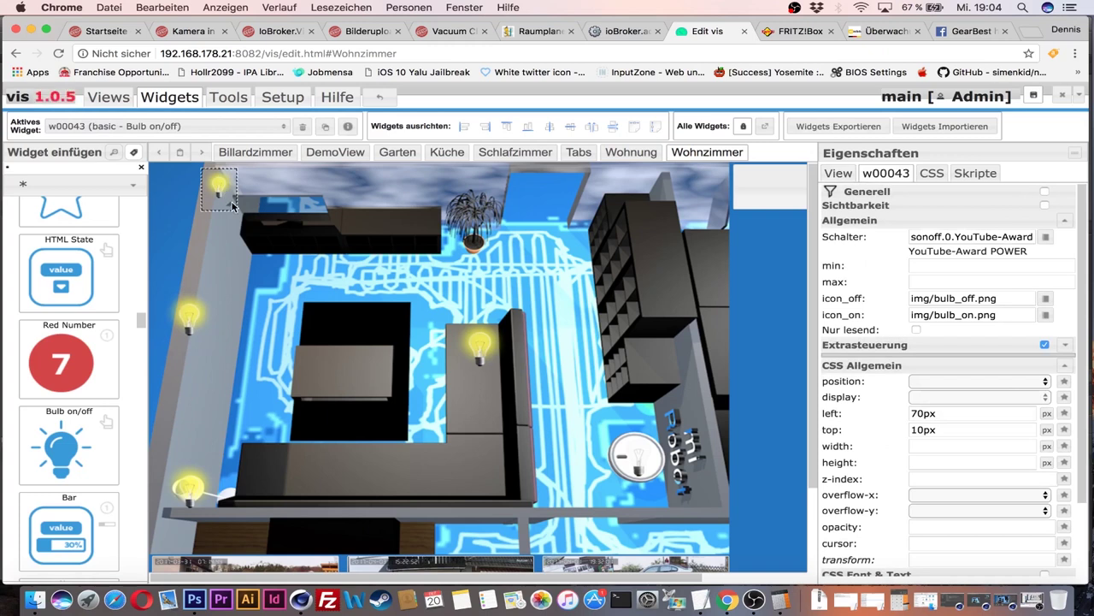
pyautogui.moveTo(236, 207); pyautogui.dragTo(251, 221)
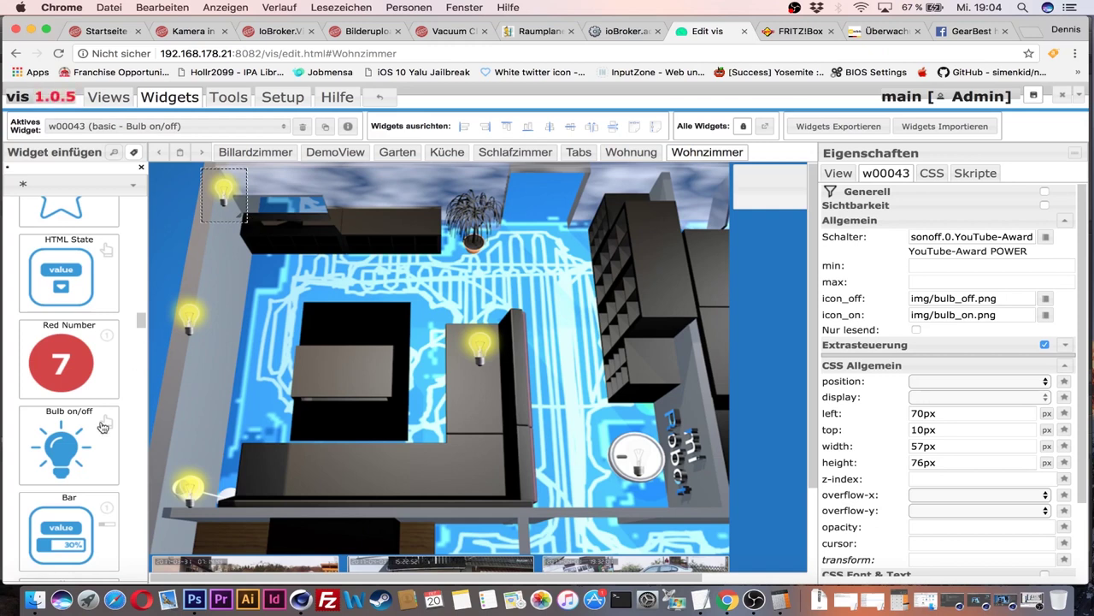
# Add and enlarge a bulb widget near the shelves, and link its switch to the Ventilator learned signal.
pyautogui.moveTo(69, 440)
pyautogui.mouseDown()
pyautogui.moveTo(619, 182)
pyautogui.moveTo(608, 185)
pyautogui.mouseUp()
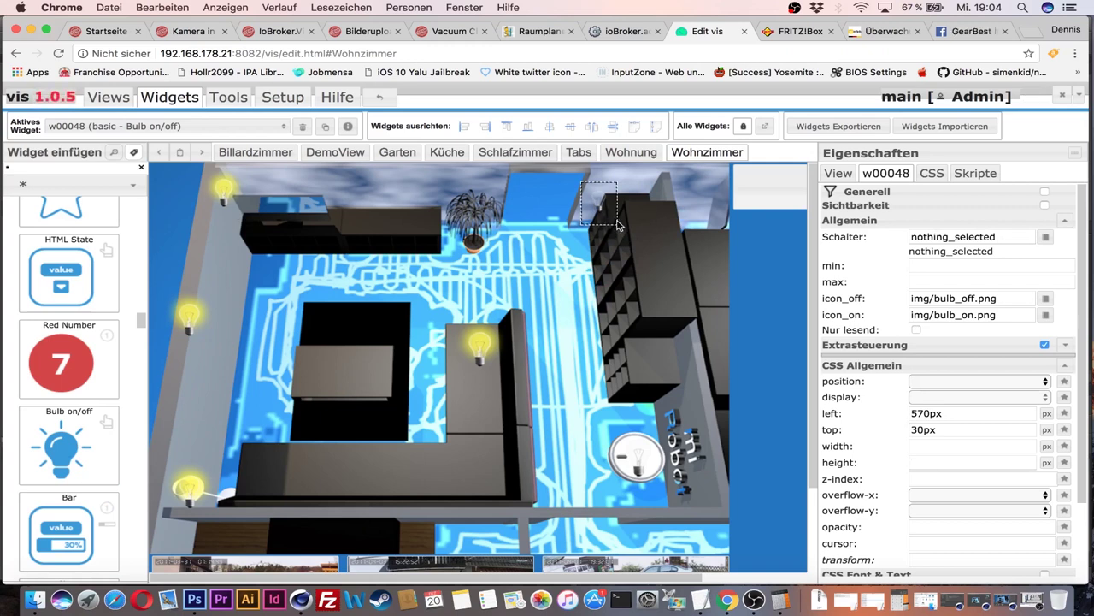
pyautogui.moveTo(615, 223)
pyautogui.mouseDown()
pyautogui.moveTo(646, 258)
pyautogui.moveTo(606, 224)
pyautogui.moveTo(590, 228)
pyautogui.mouseUp()
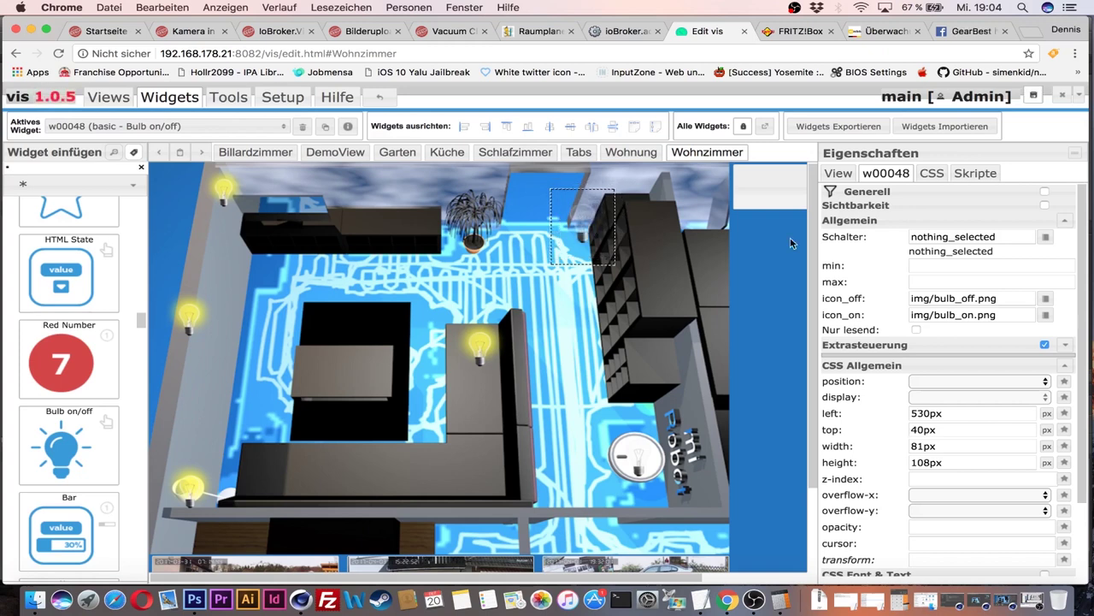
pyautogui.click(1044, 239)
pyautogui.click(182, 228)
pyautogui.write('ti')
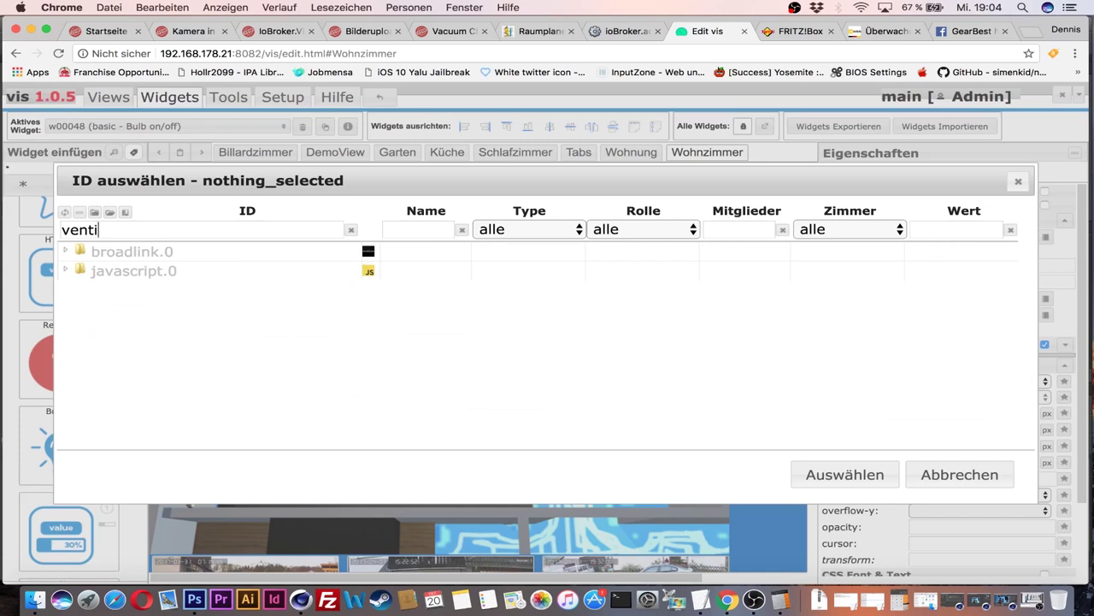
pyautogui.click(64, 251)
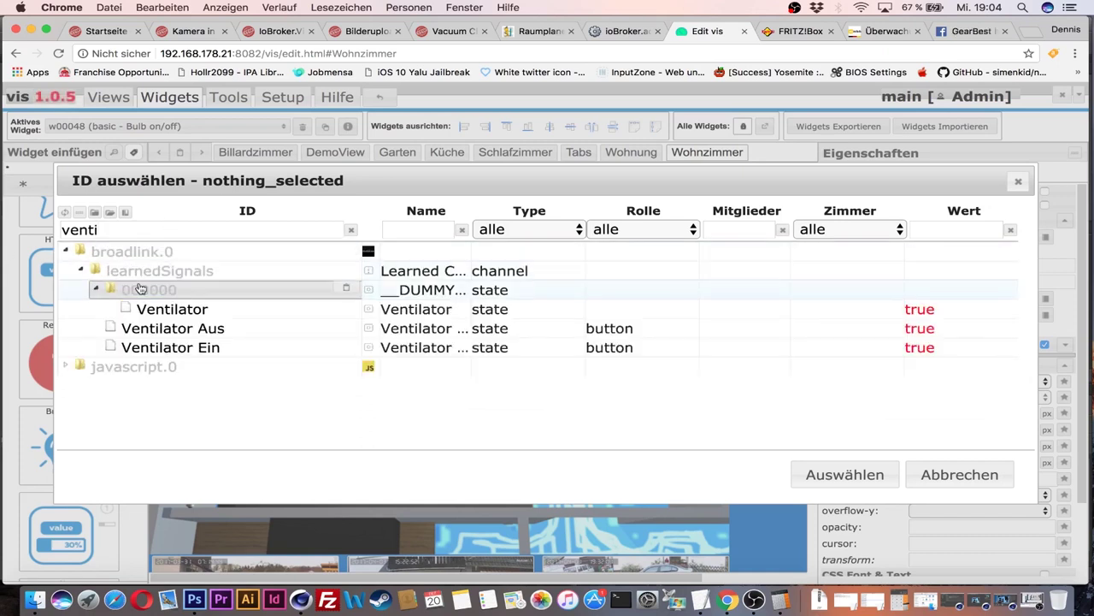
pyautogui.click(171, 309)
pyautogui.click(846, 477)
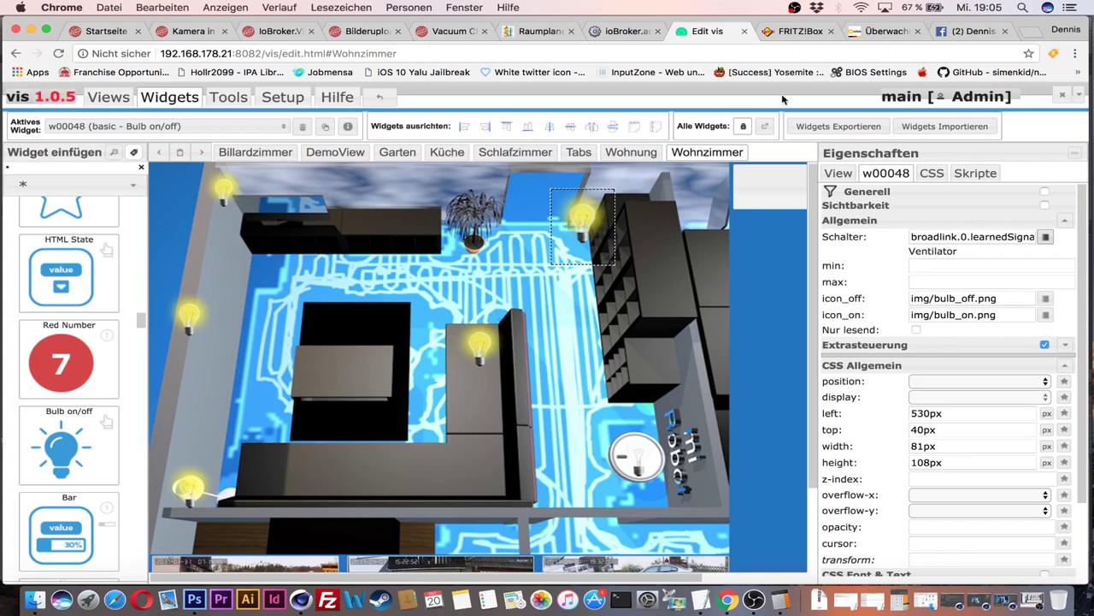
# In the Wohnzimmer view, set the Text button's Schalter to the broadlink LED Grün signal.
pyautogui.click(620, 152)
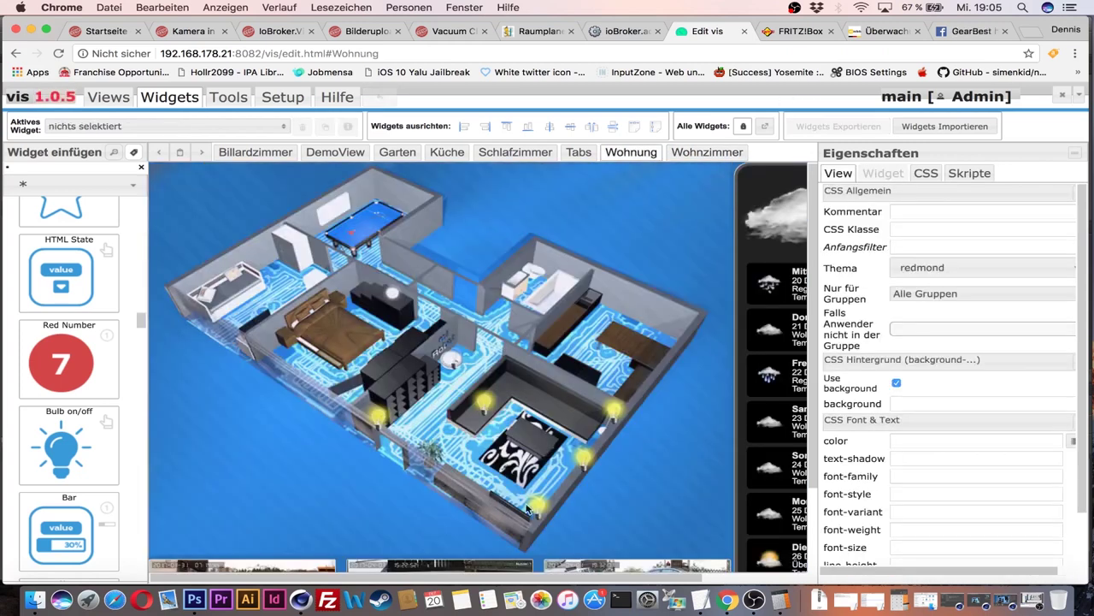
pyautogui.click(708, 154)
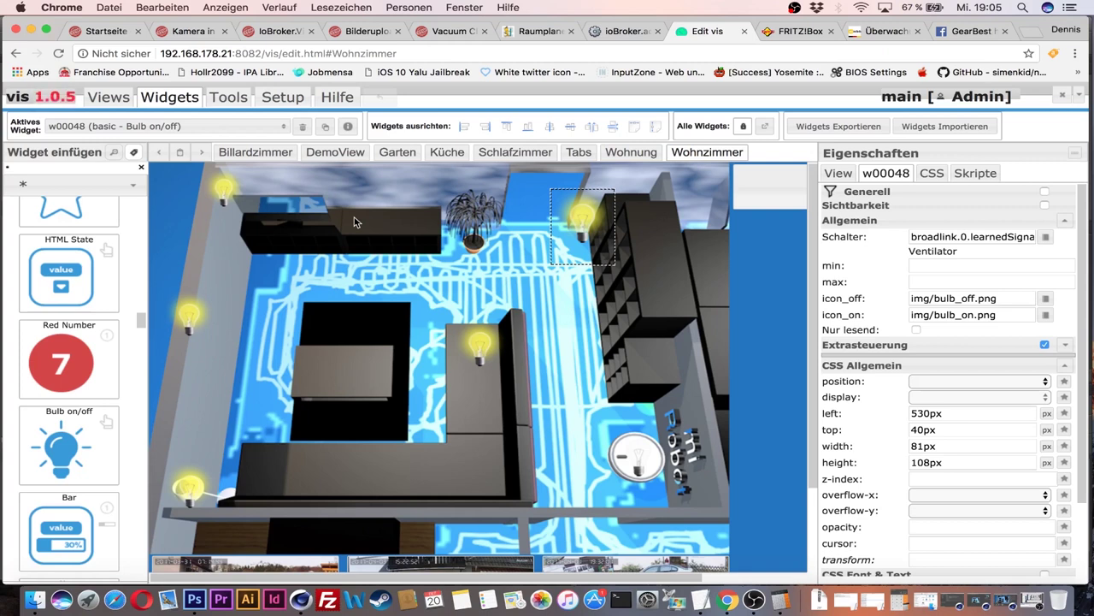
pyautogui.hscroll(3, 555, 346)
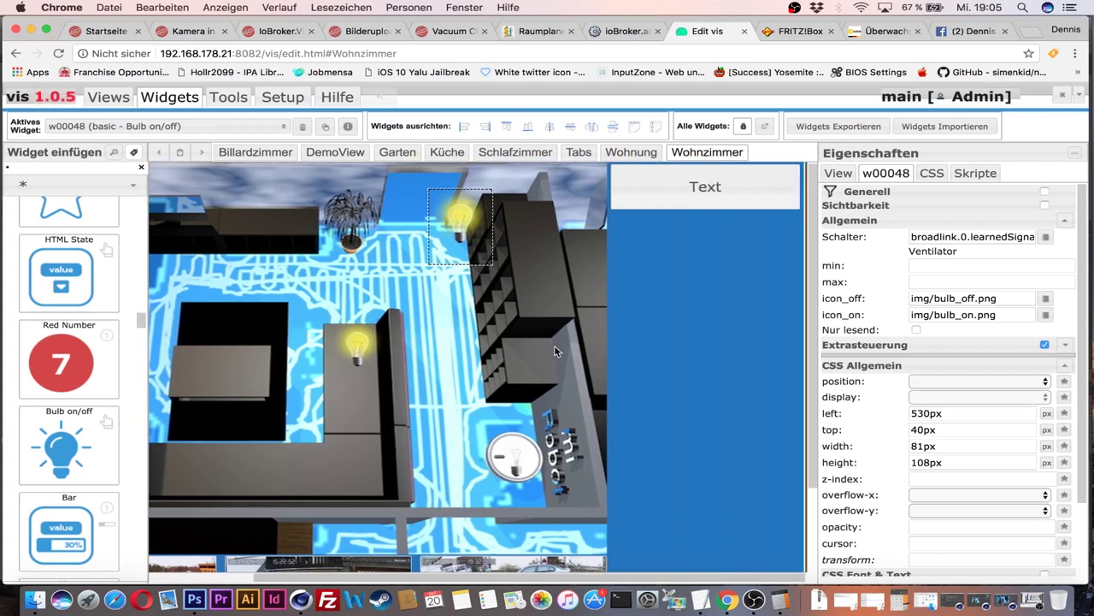
pyautogui.click(733, 187)
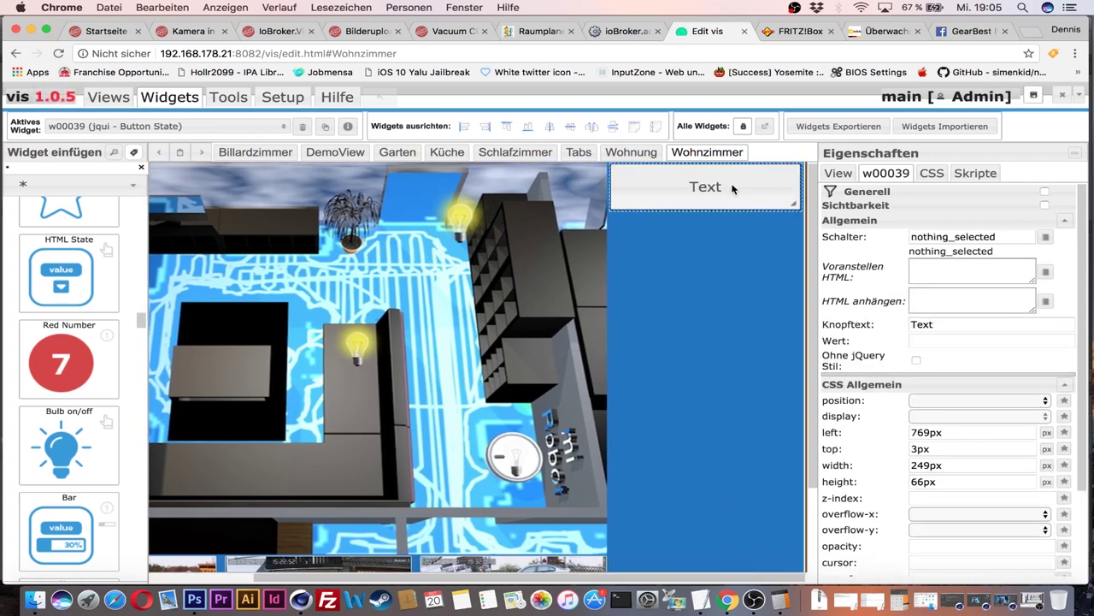
pyautogui.click(1045, 238)
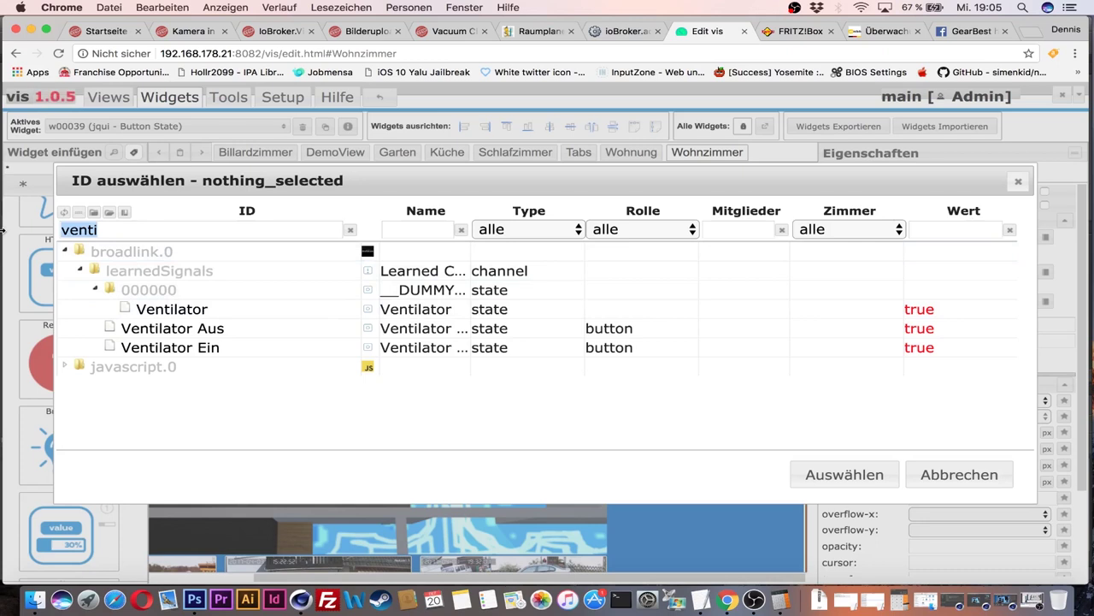
pyautogui.write('grün')
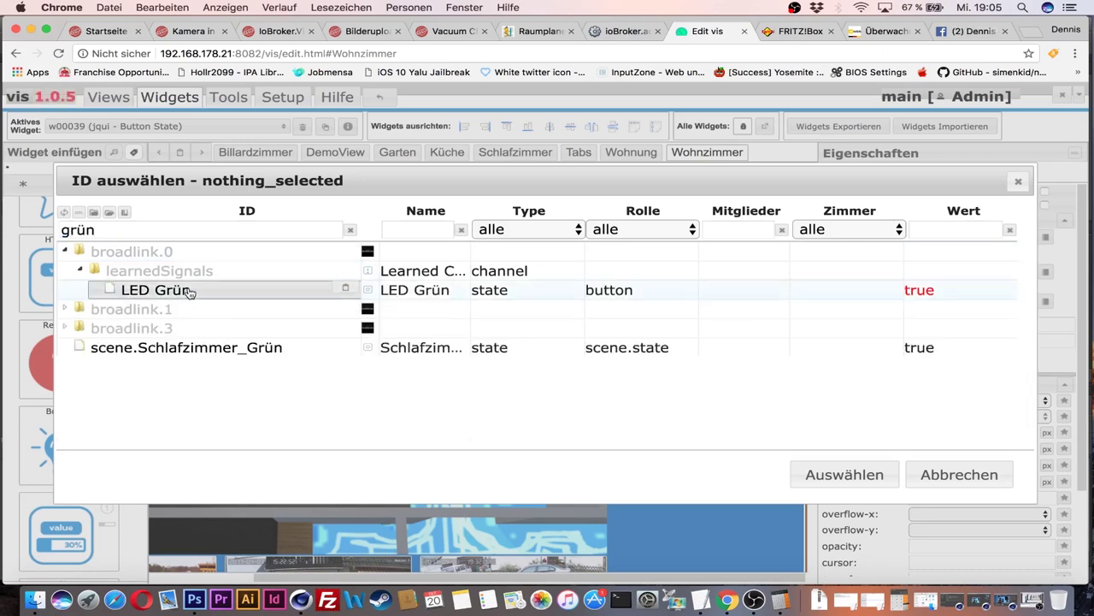
pyautogui.click(187, 292)
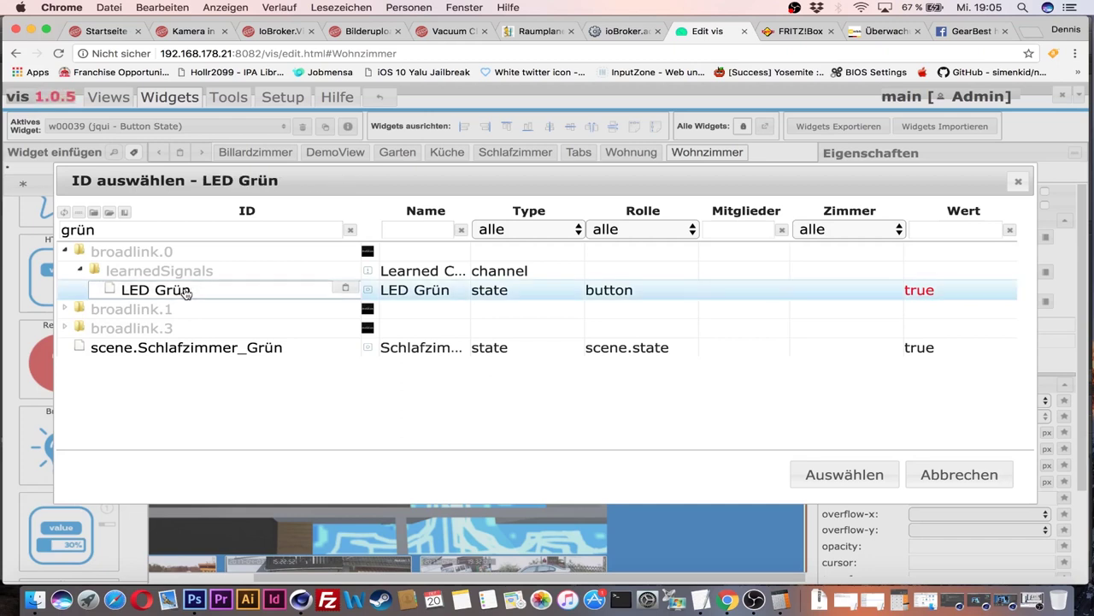
pyautogui.click(835, 481)
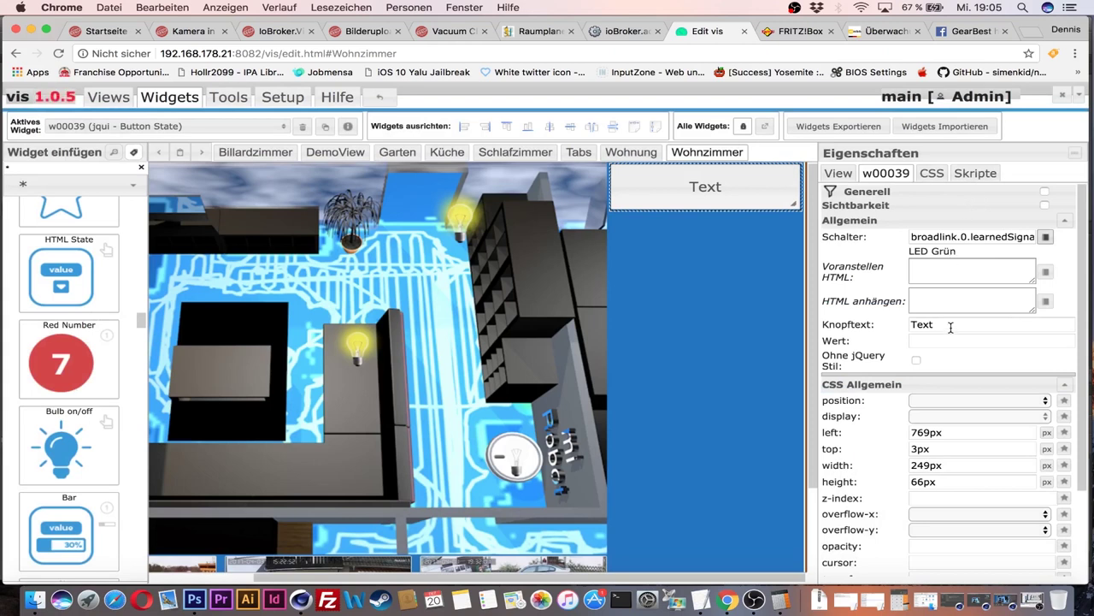
# Change the button label from 'Text' to 'Wohnzimmer Grün'.
pyautogui.moveTo(951, 328); pyautogui.dragTo(858, 322)
pyautogui.write('LE')
pyautogui.press('BackSpace')
pyautogui.press('BackSpace')
pyautogui.write('W')
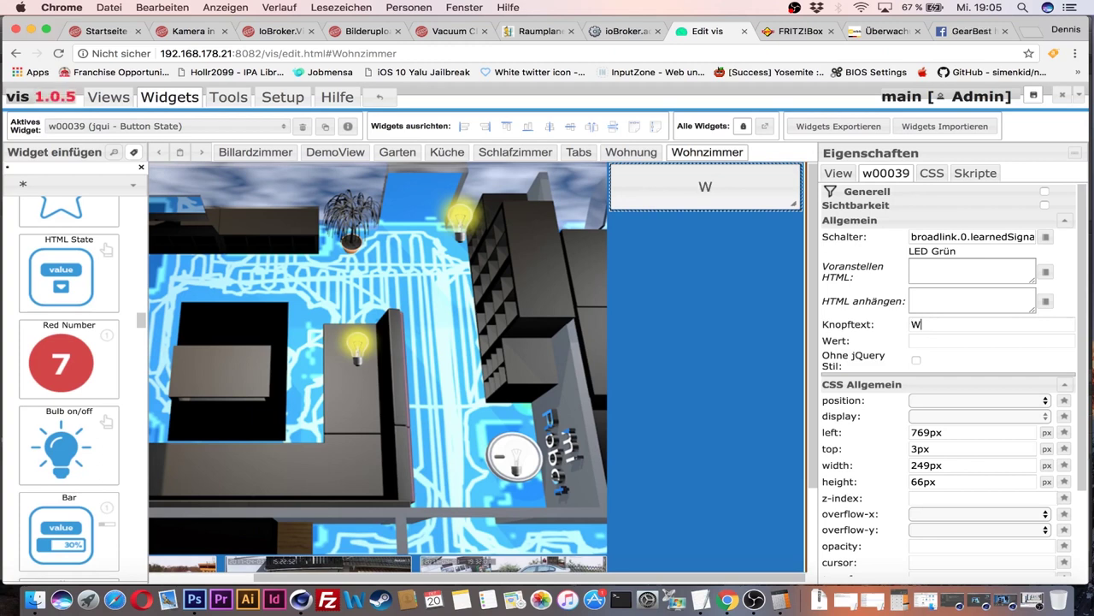
pyautogui.write('ohnzimmer Grün')
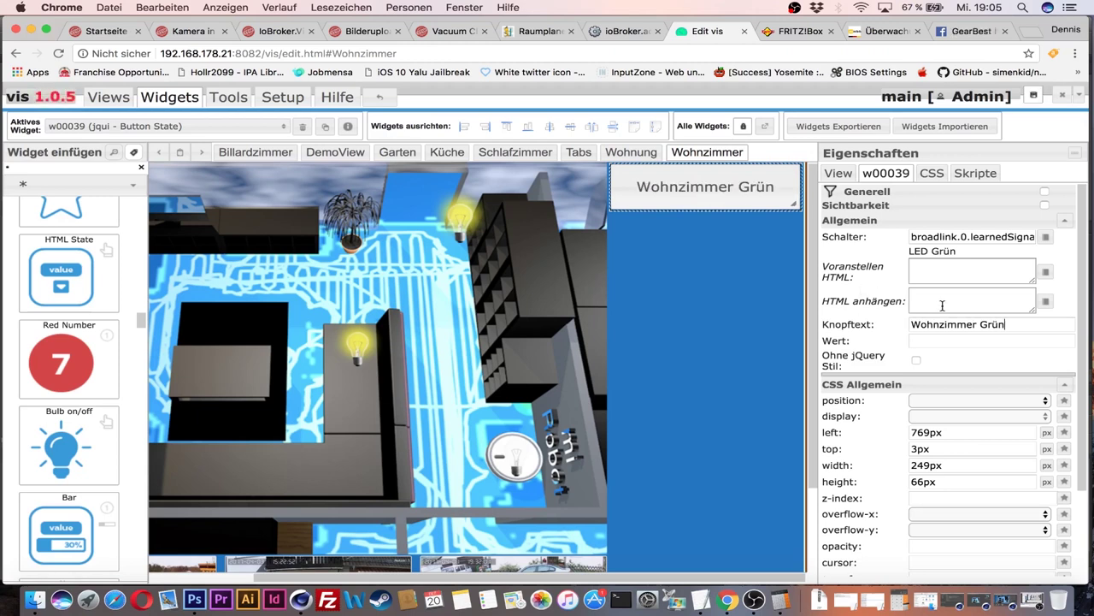
pyautogui.click(1024, 325)
# Copy and paste the Wohnzimmer Grün button to make a duplicate.
pyautogui.scroll(-2, 1002, 407)
pyautogui.scroll(-1, 1001, 407)
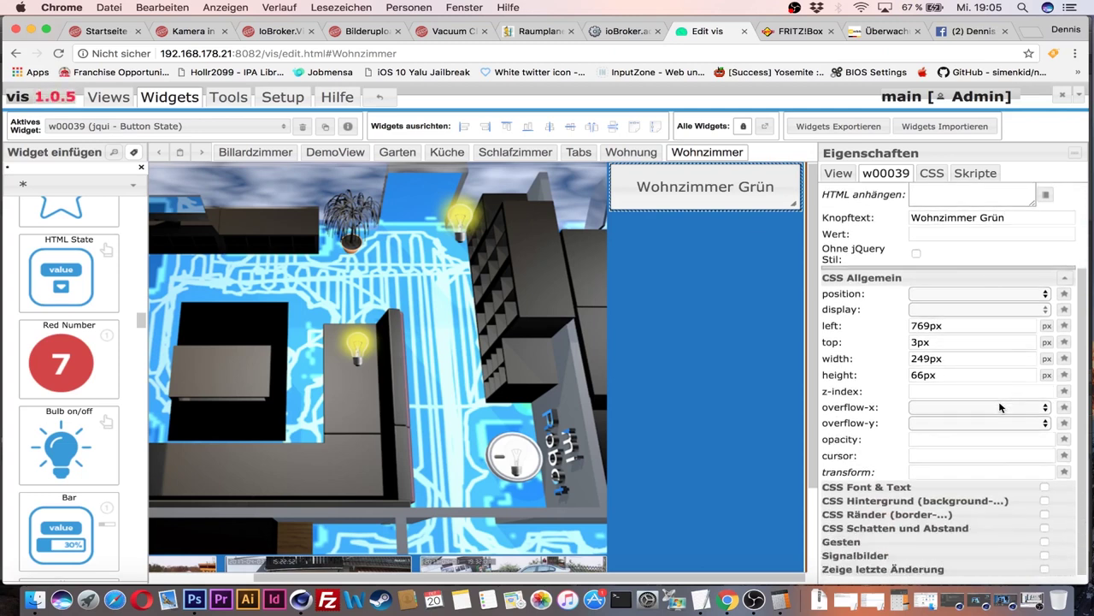
pyautogui.scroll(3, 999, 401)
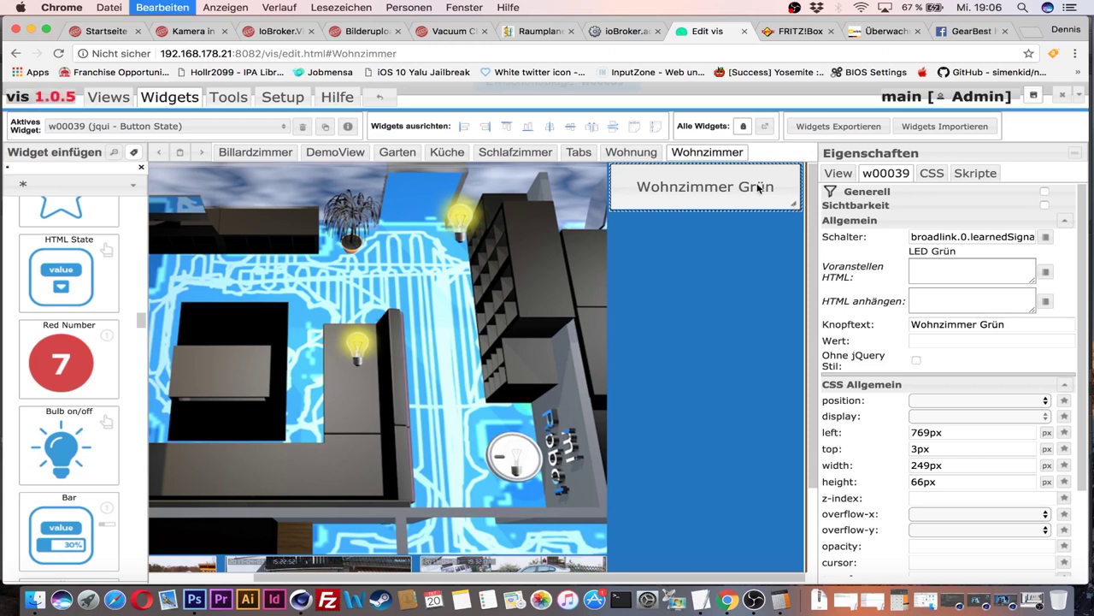
pyautogui.hotkey('ctrl', 'c')
pyautogui.hotkey('ctrl', 'v')
# Move the duplicate button just below the original Wohnzimmer Grün button.
pyautogui.moveTo(776, 195); pyautogui.dragTo(768, 237)
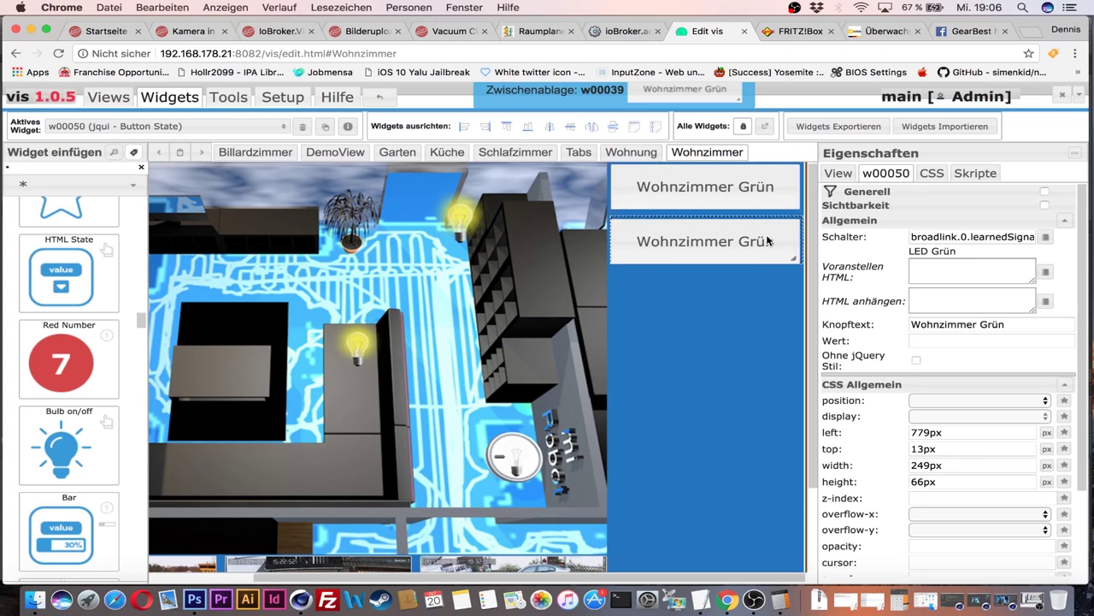
pyautogui.moveTo(768, 239); pyautogui.dragTo(768, 238)
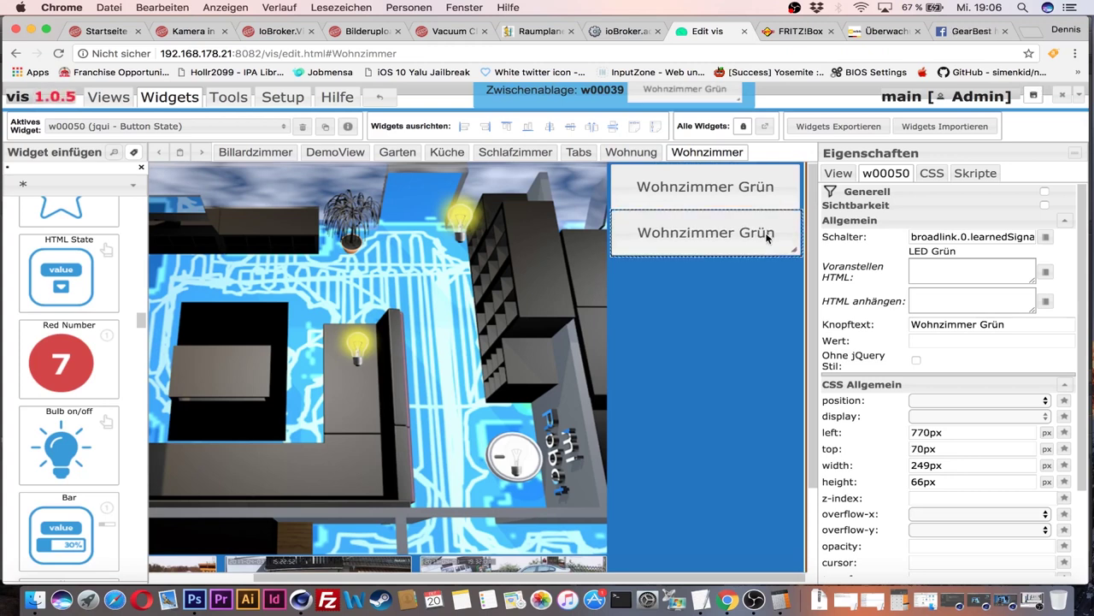
pyautogui.moveTo(767, 241); pyautogui.dragTo(763, 243)
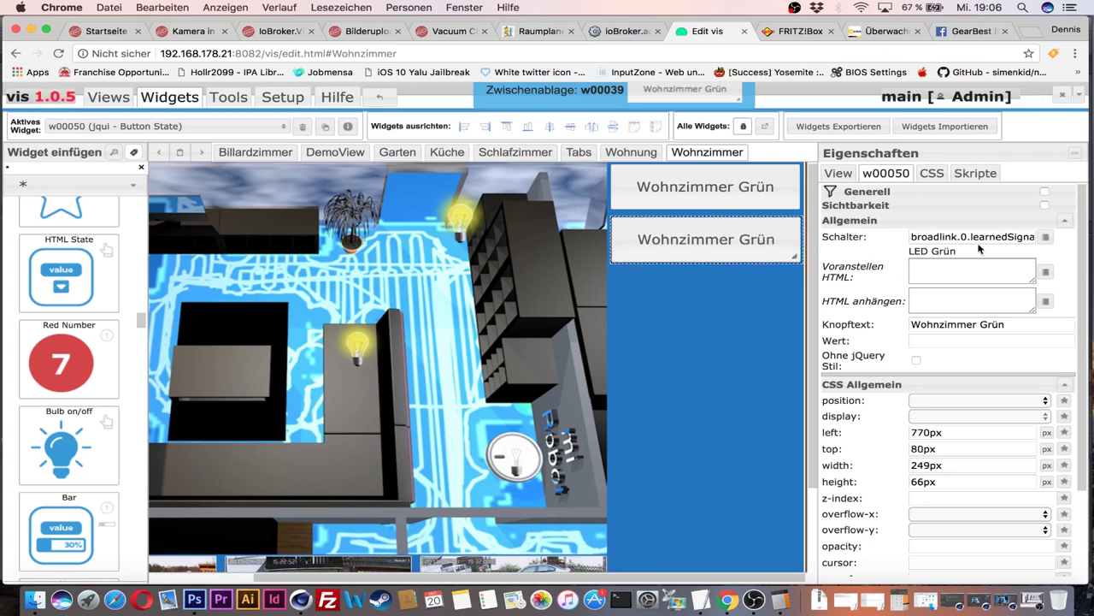
# Link the duplicate to the LED Rot signal and relabel it 'Wohnzimmer Rot'.
pyautogui.click(1045, 237)
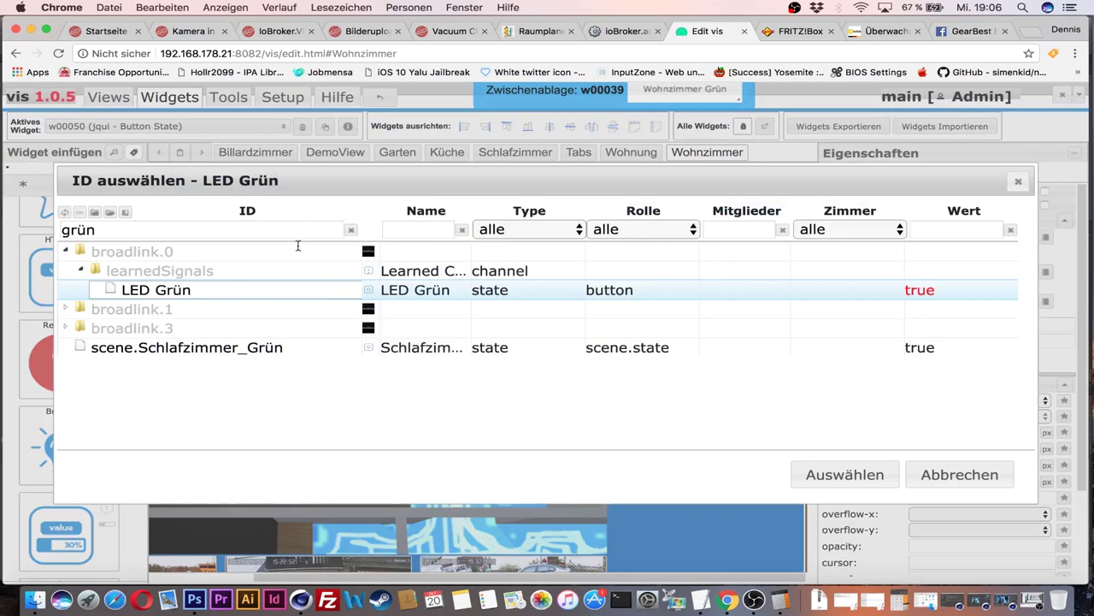
pyautogui.moveTo(167, 232); pyautogui.dragTo(47, 234)
pyautogui.write('rot')
pyautogui.click(137, 295)
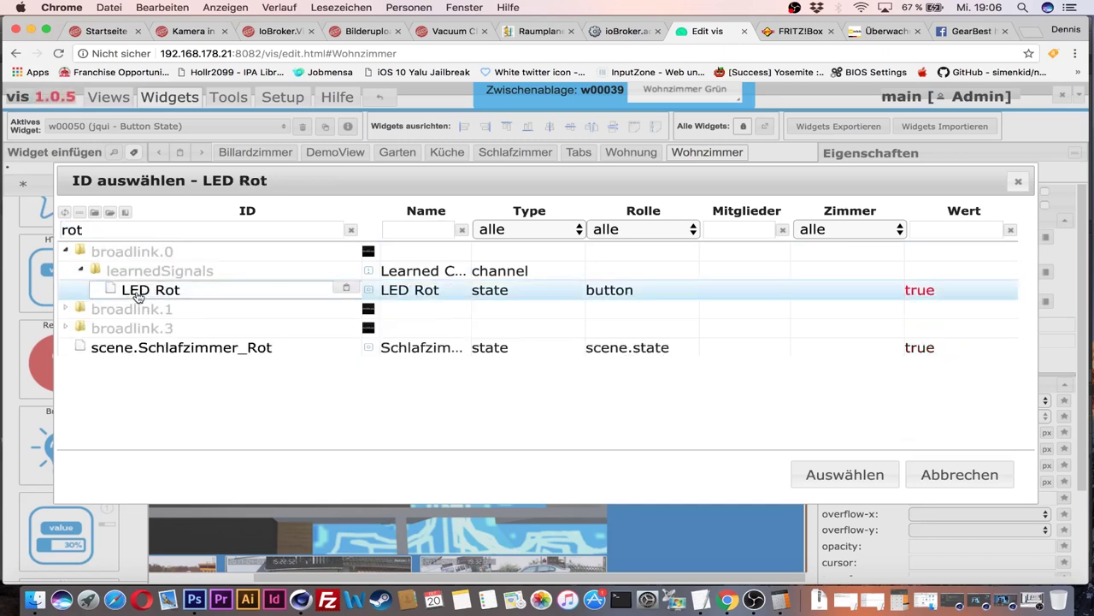
pyautogui.click(836, 479)
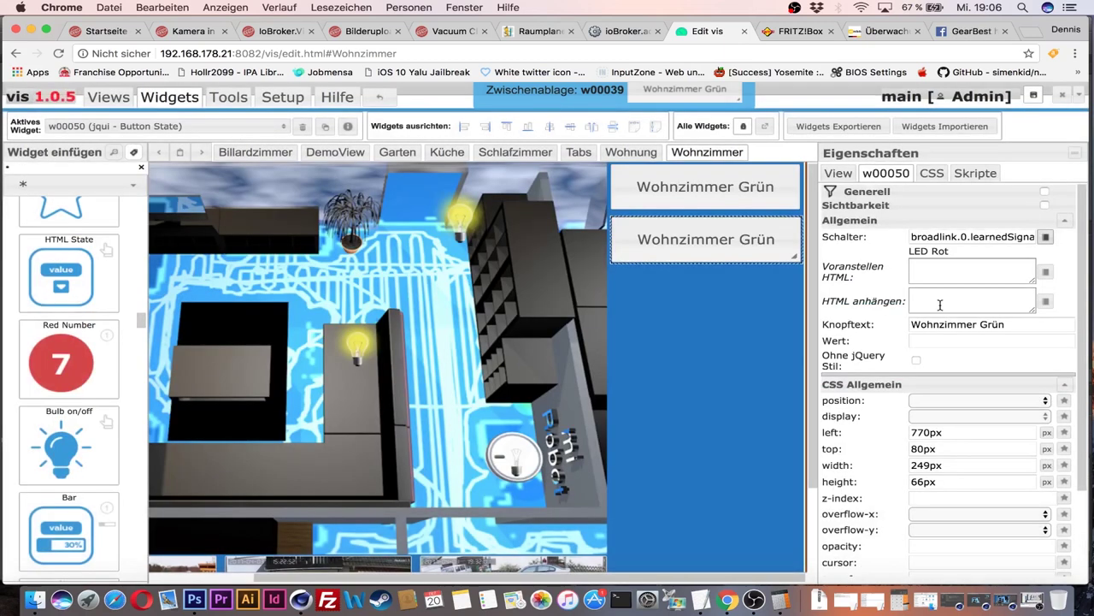
pyautogui.moveTo(1006, 325); pyautogui.dragTo(981, 329)
pyautogui.write('Rot')
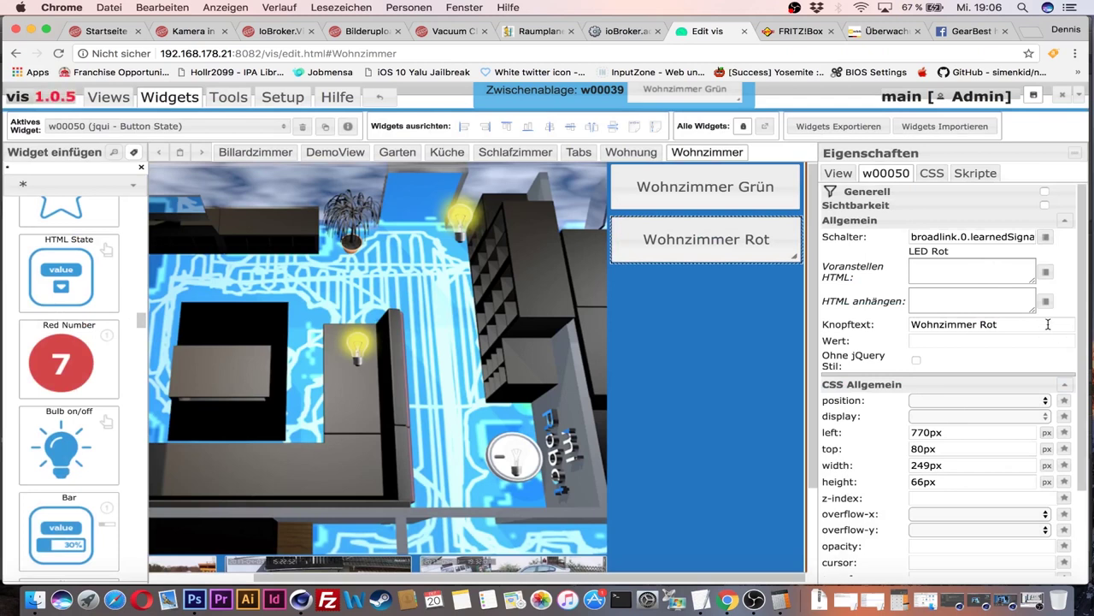
# Duplicate the Wohnzimmer Rot button and place the copy below it at 160px.
pyautogui.click(734, 246)
pyautogui.click(732, 245)
pyautogui.press('super+c')
pyautogui.press('super+v')
pyautogui.moveTo(723, 292); pyautogui.dragTo(724, 300)
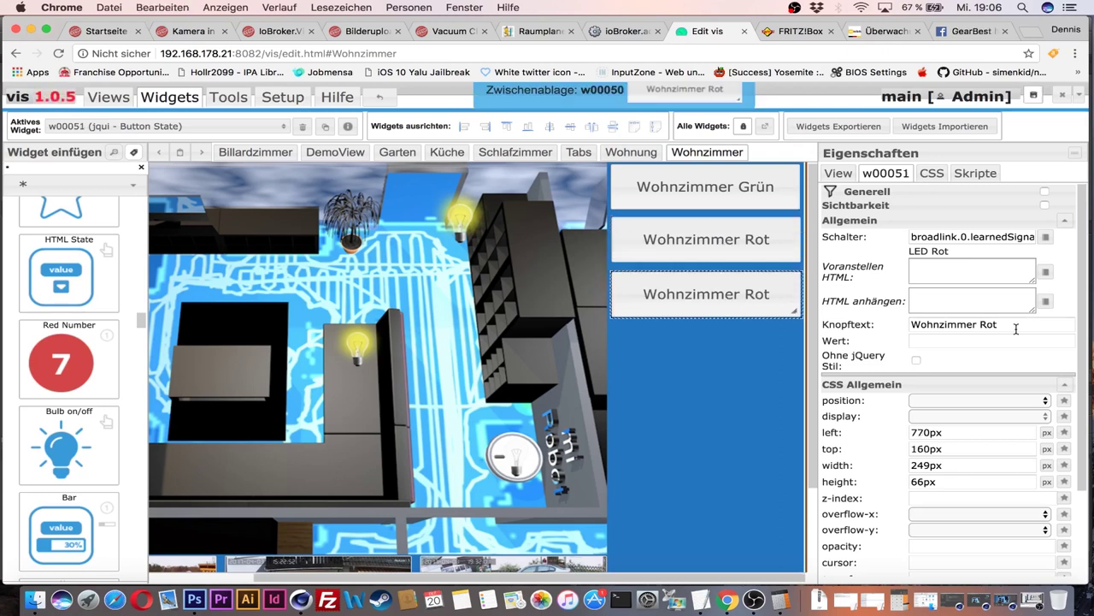
# Relabel the third button 'Wohnzimmer Blau' and search the switch picker for 'blau'.
pyautogui.press('BackSpace')
pyautogui.press('BackSpace')
pyautogui.write('Böau')
pyautogui.click(1046, 237)
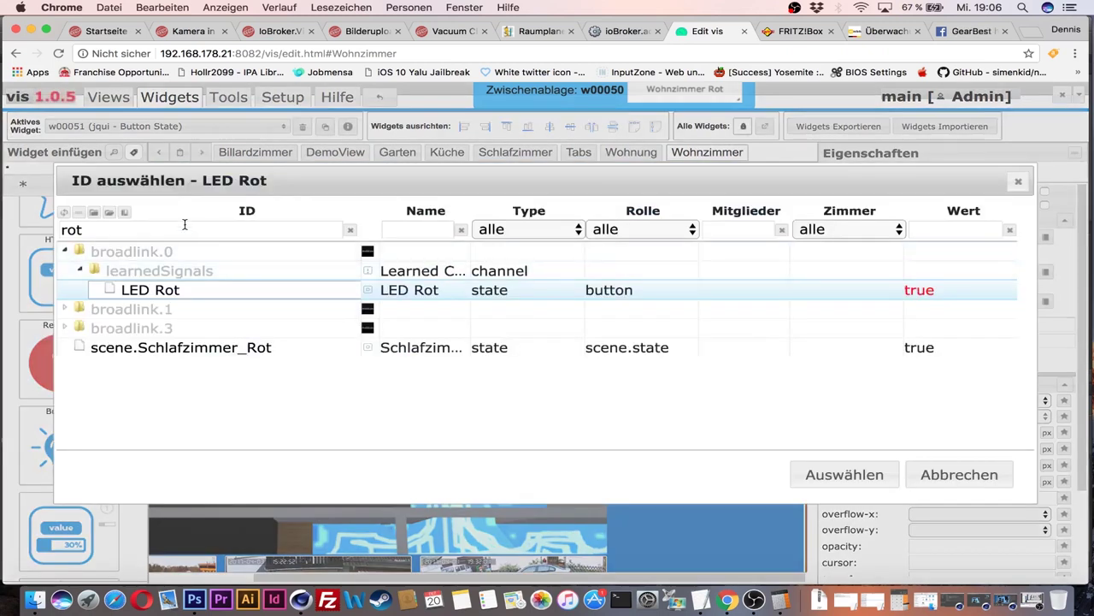
pyautogui.moveTo(164, 231); pyautogui.dragTo(28, 237)
pyautogui.write('bla')
pyautogui.write('u')
pyautogui.click(854, 481)
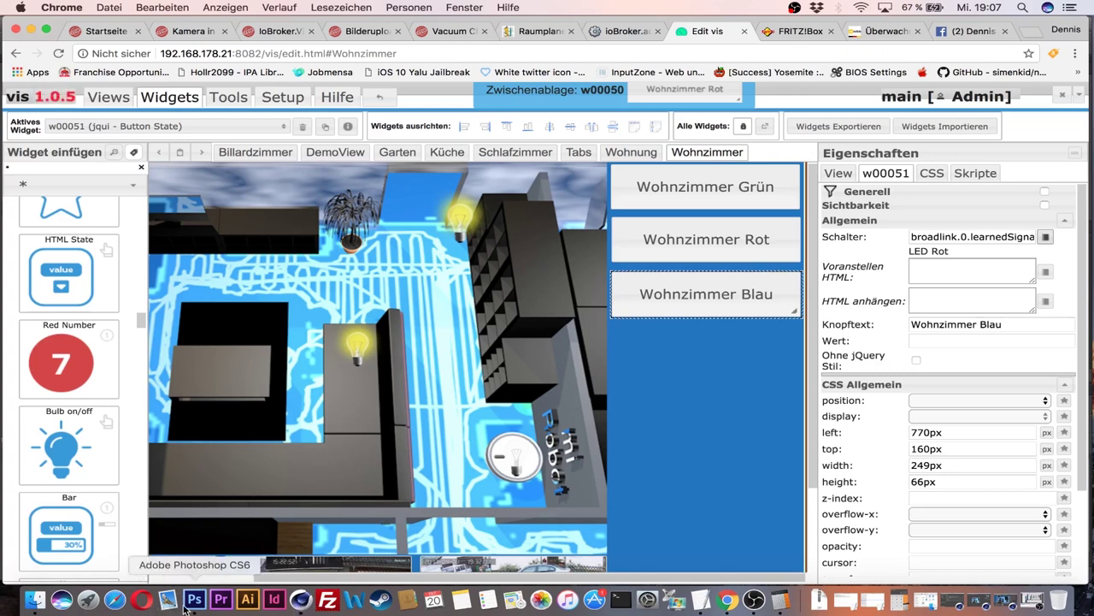
# Launch QuickTime Player, open a new video recording window, and bring up iTunes.
pyautogui.click(86, 601)
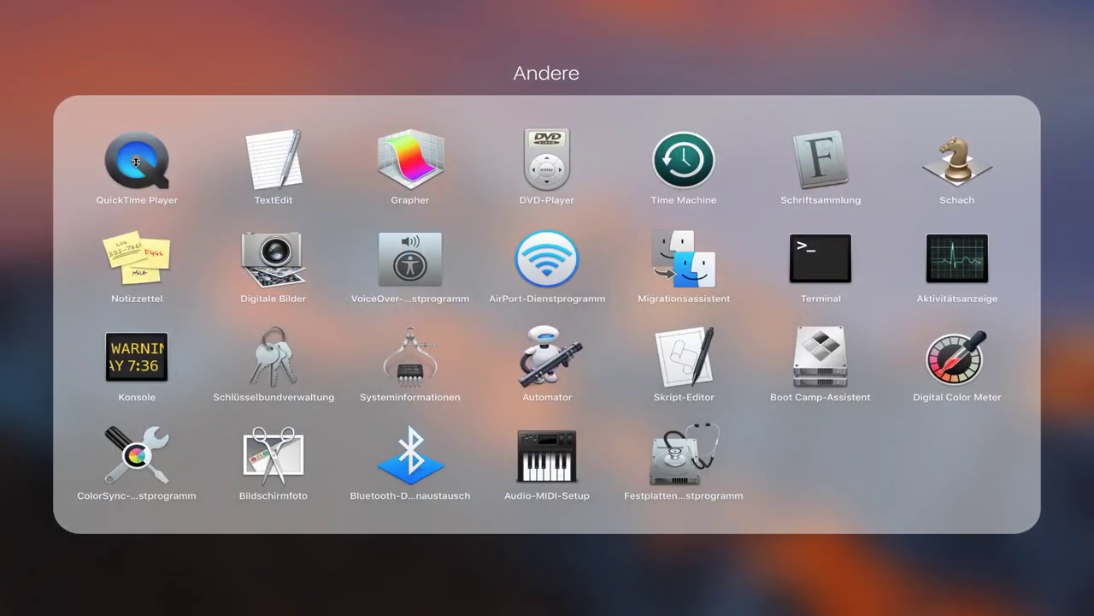
pyautogui.click(135, 162)
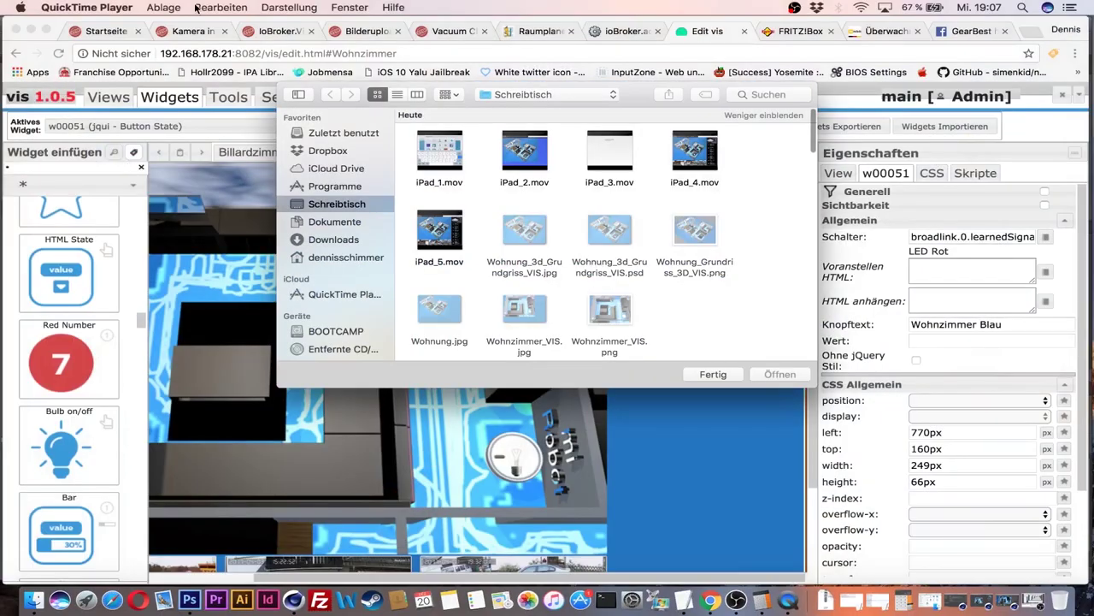
pyautogui.click(196, 7)
pyautogui.moveTo(172, 7)
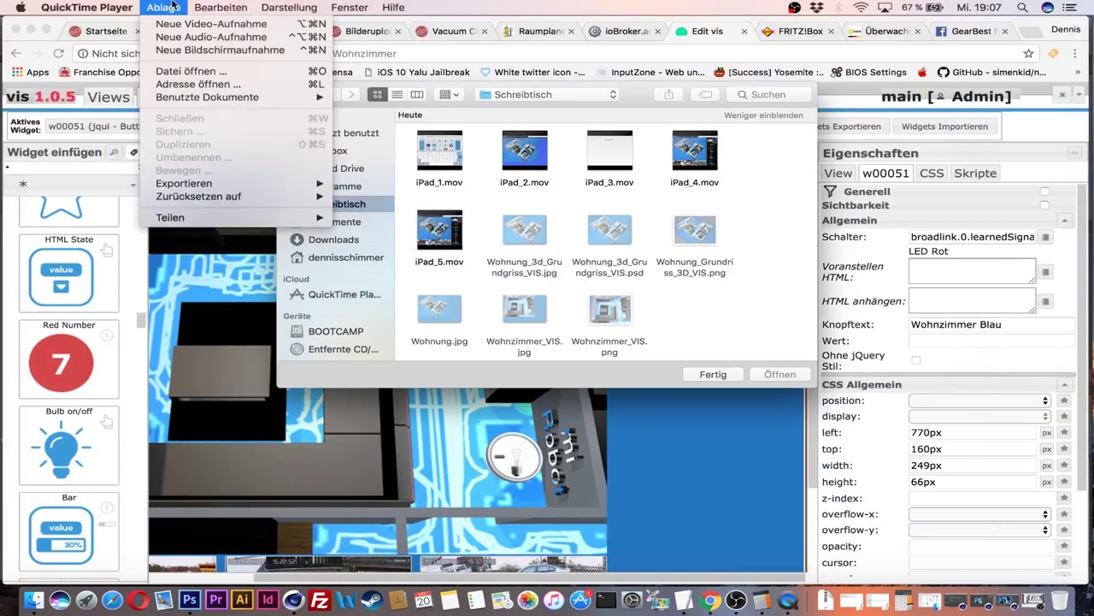
pyautogui.click(184, 25)
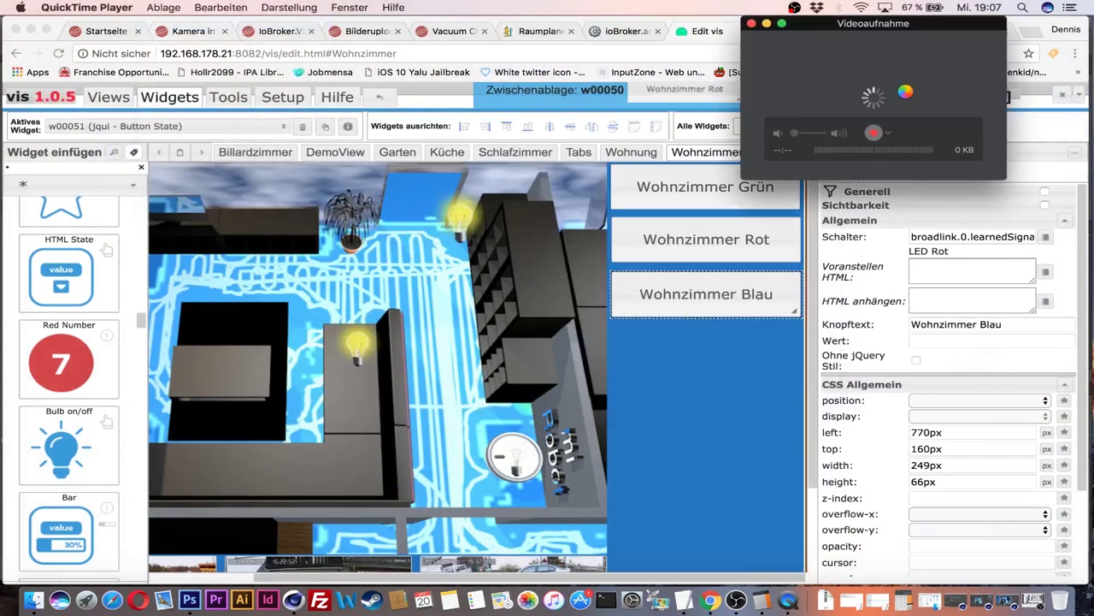
pyautogui.click(555, 601)
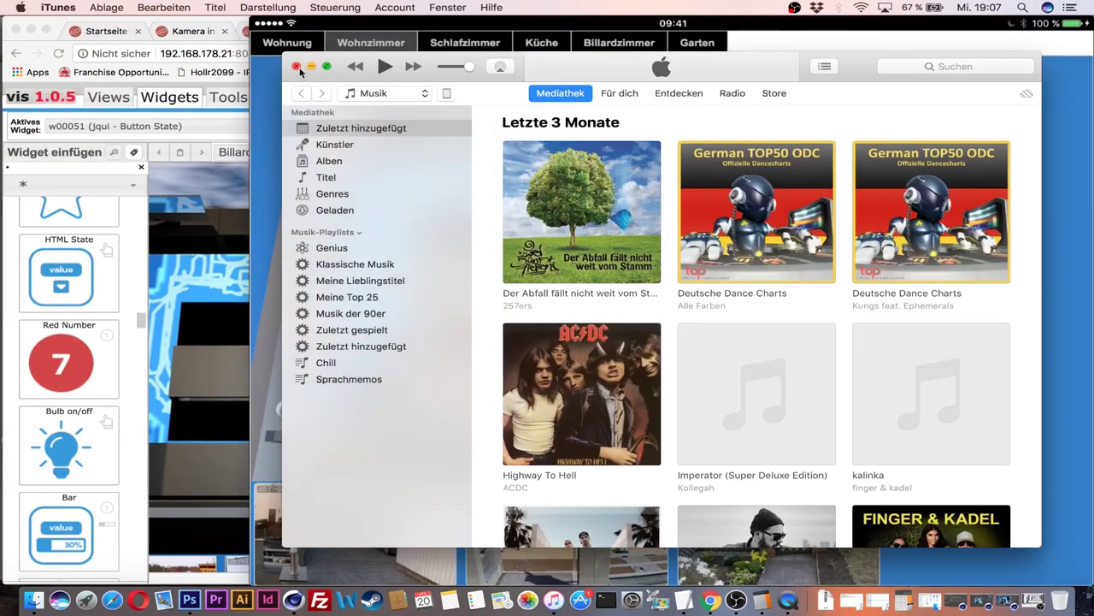
# Decline the iPad update, quit iTunes, start recording the iPad mirror, and show Wohnzimmer.
pyautogui.click(466, 248)
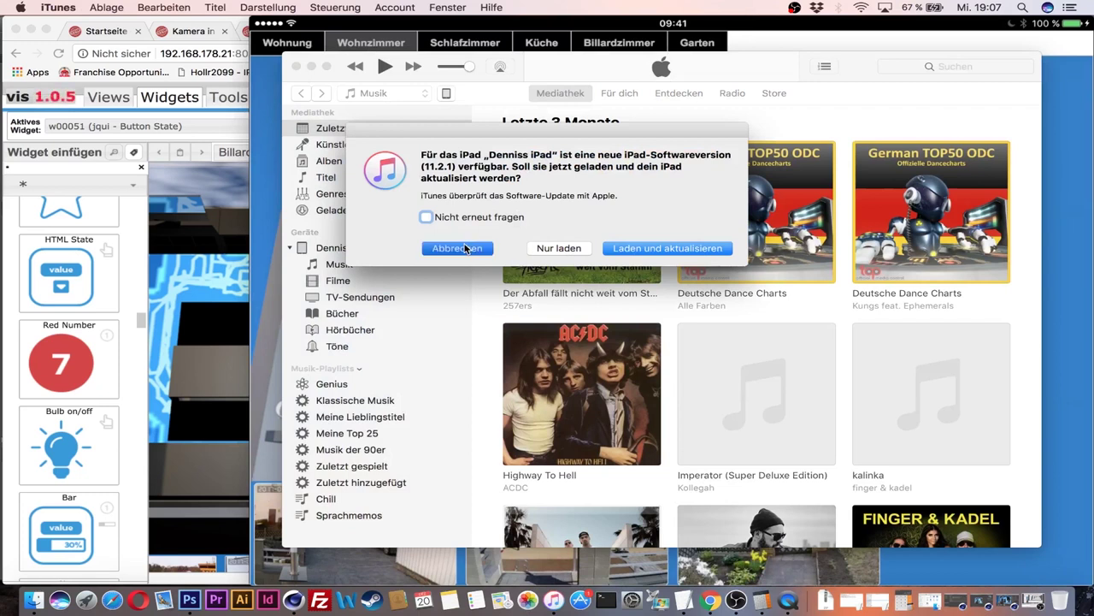
pyautogui.click(297, 65)
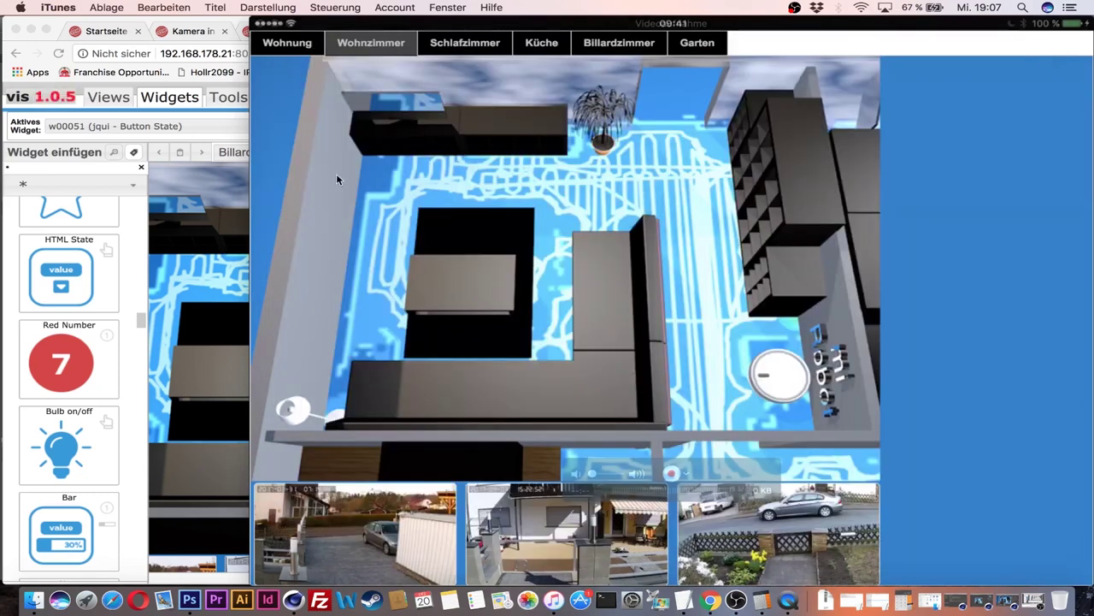
pyautogui.click(564, 479)
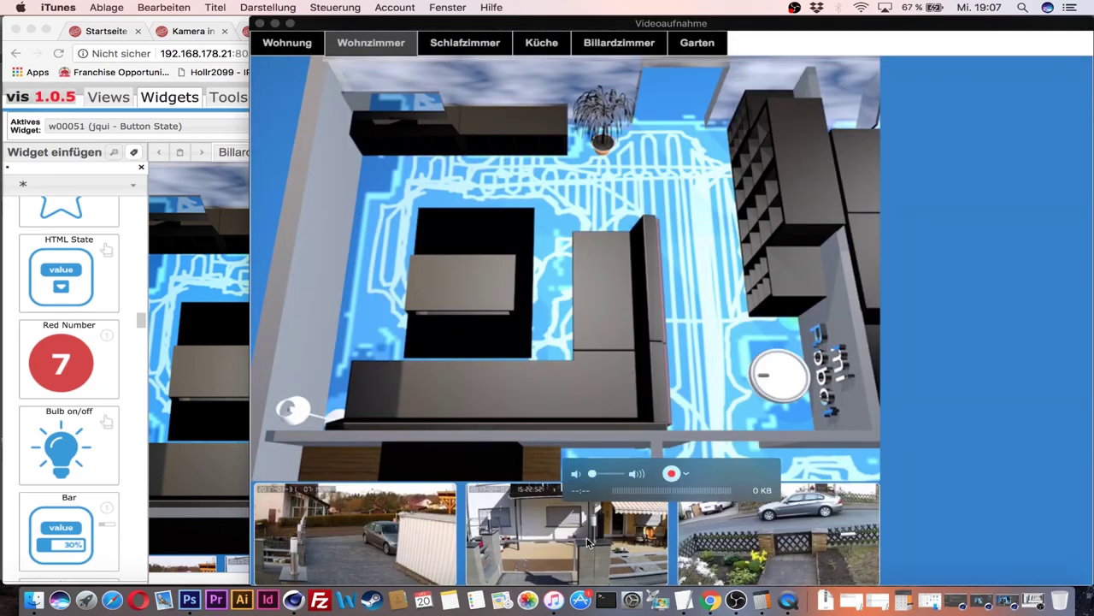
pyautogui.click(673, 474)
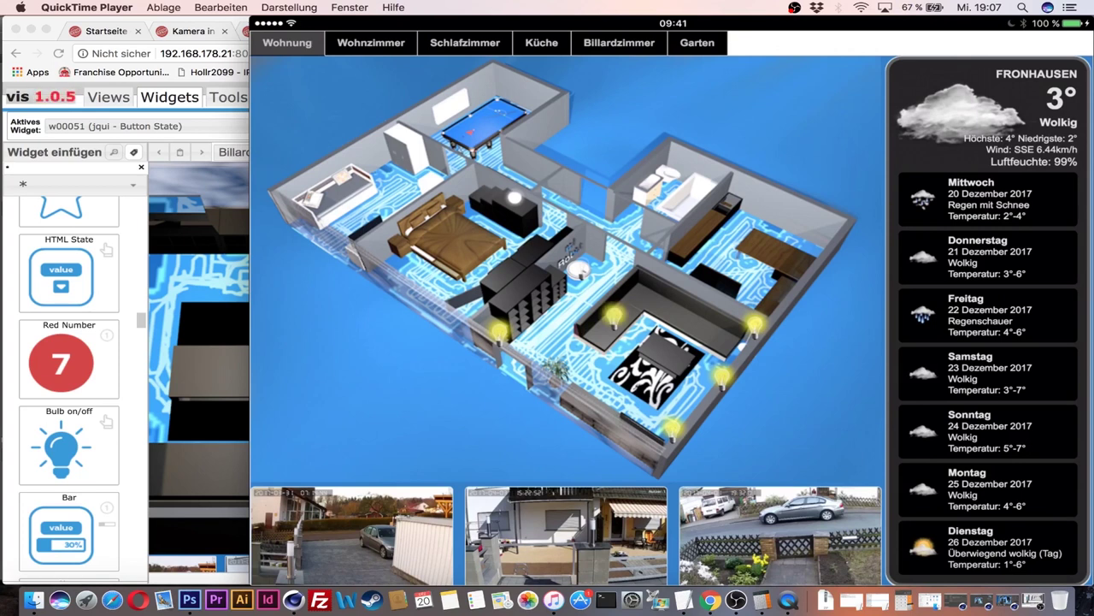
pyautogui.click(371, 43)
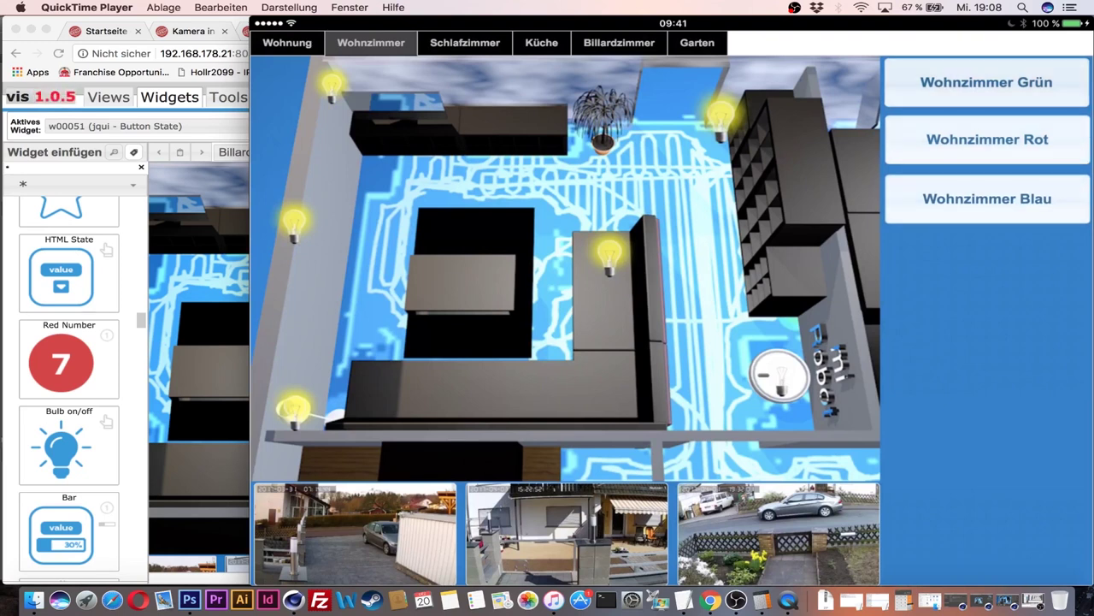
# Switch the Wohnzimmer Blau button's Schalter from LED Rot to the LED Blau learned signal.
pyautogui.click(222, 128)
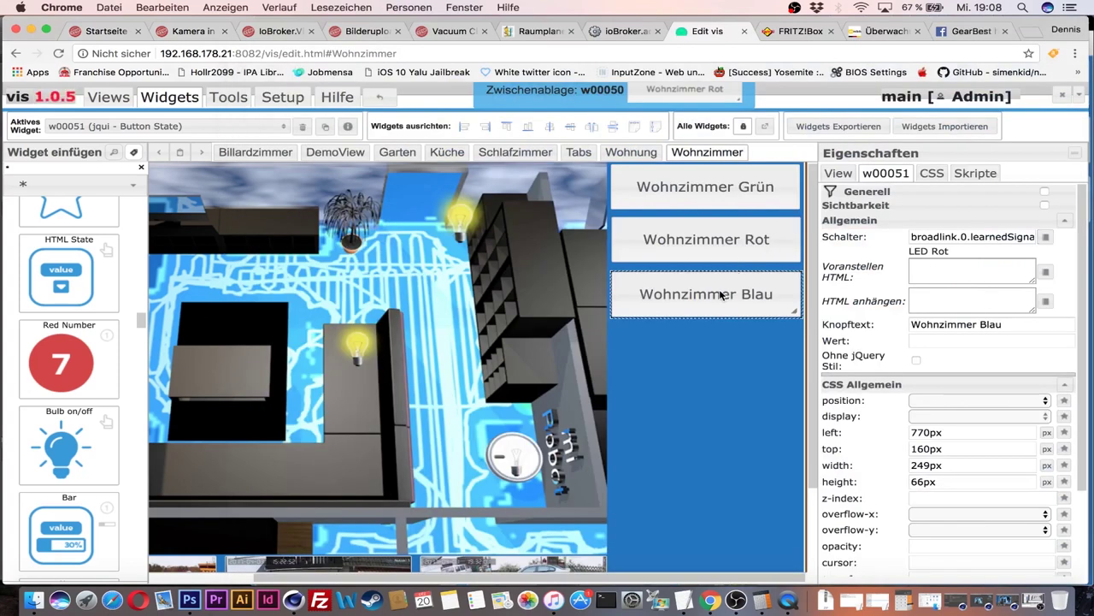
pyautogui.click(1046, 240)
pyautogui.write('blau')
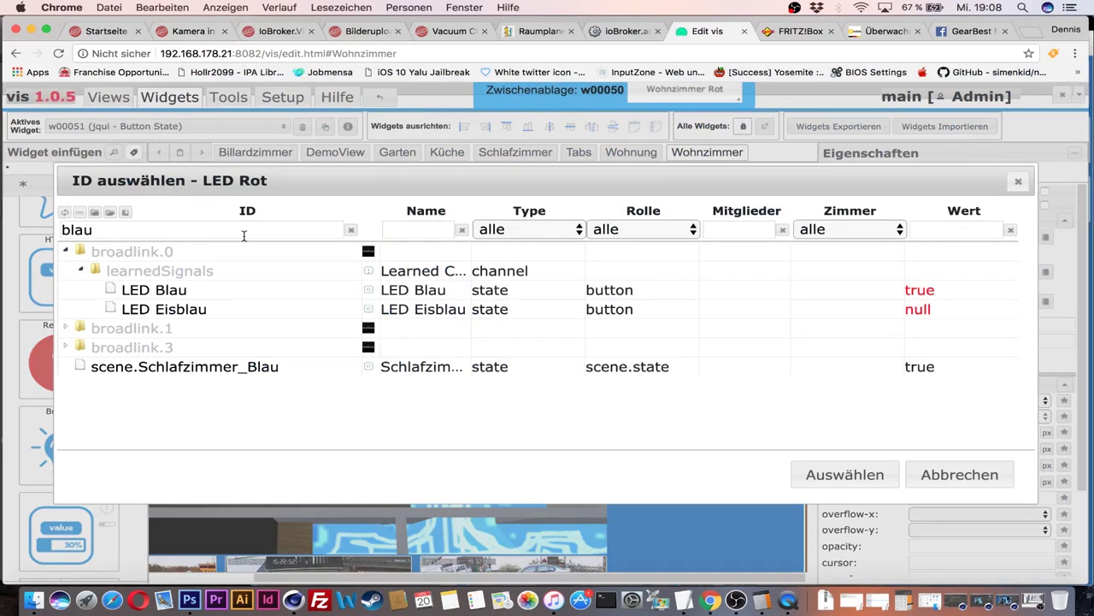
pyautogui.click(171, 295)
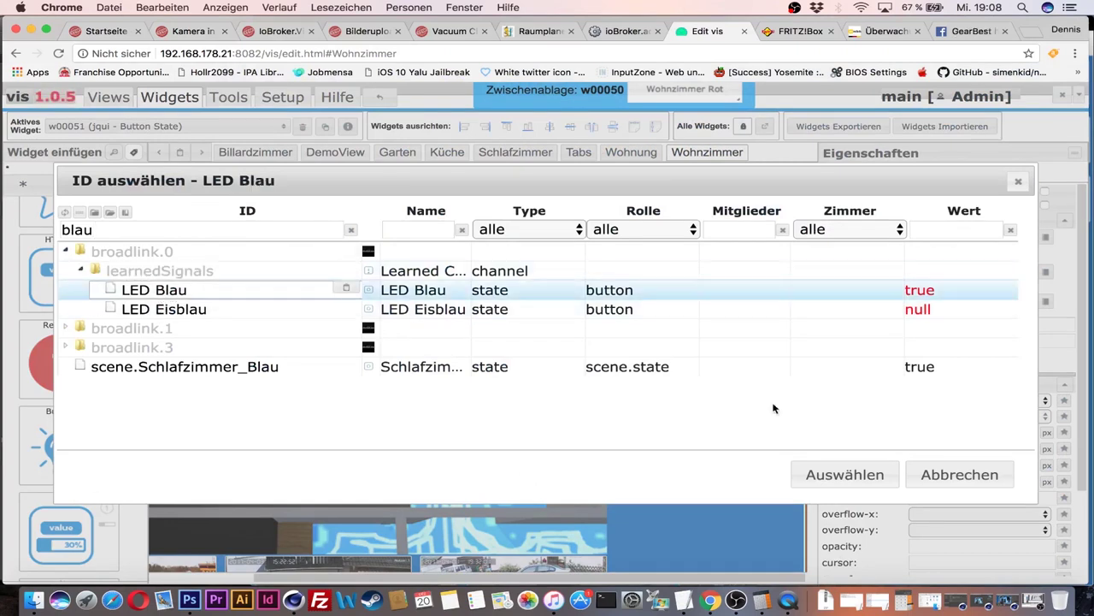
pyautogui.click(845, 474)
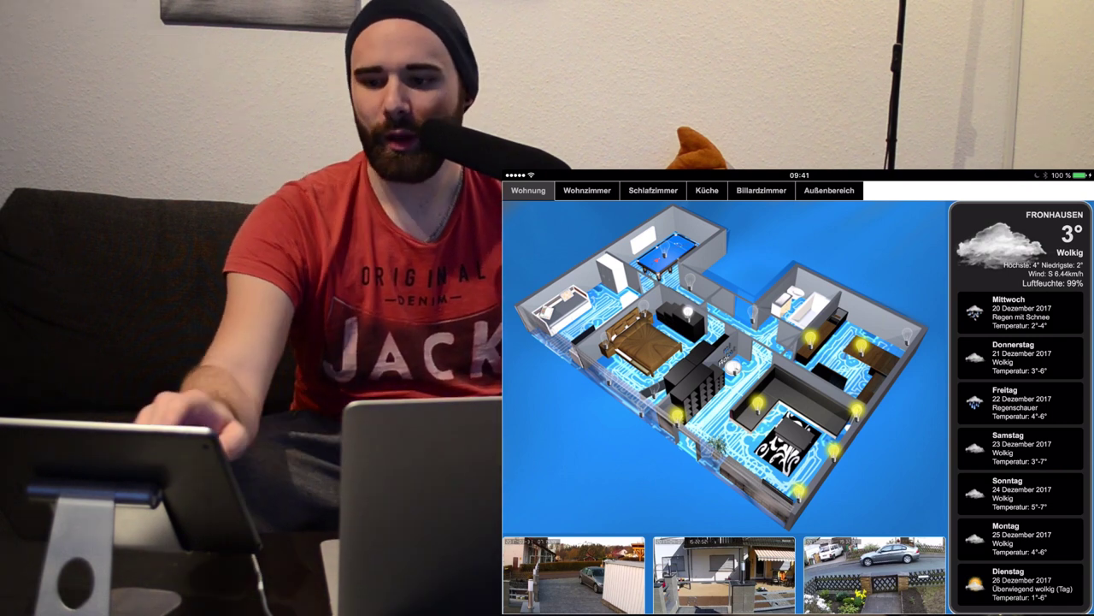
# Visit Wohnzimmer, then toggle the Schlafzimmer headboard and bedside lamps on and off.
pyautogui.click(587, 189)
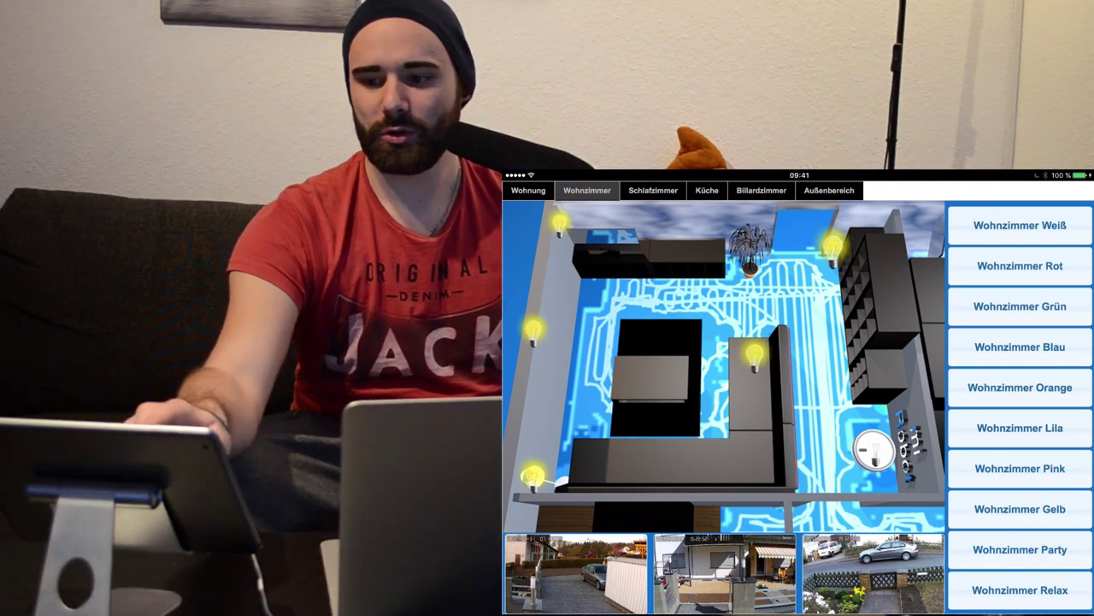
pyautogui.click(653, 190)
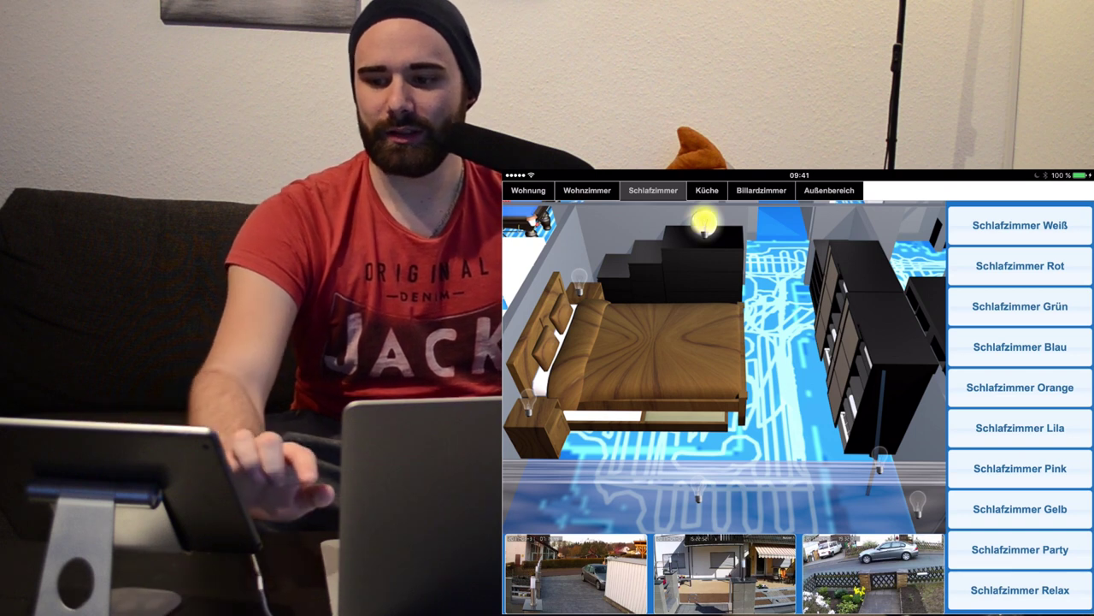
pyautogui.click(580, 278)
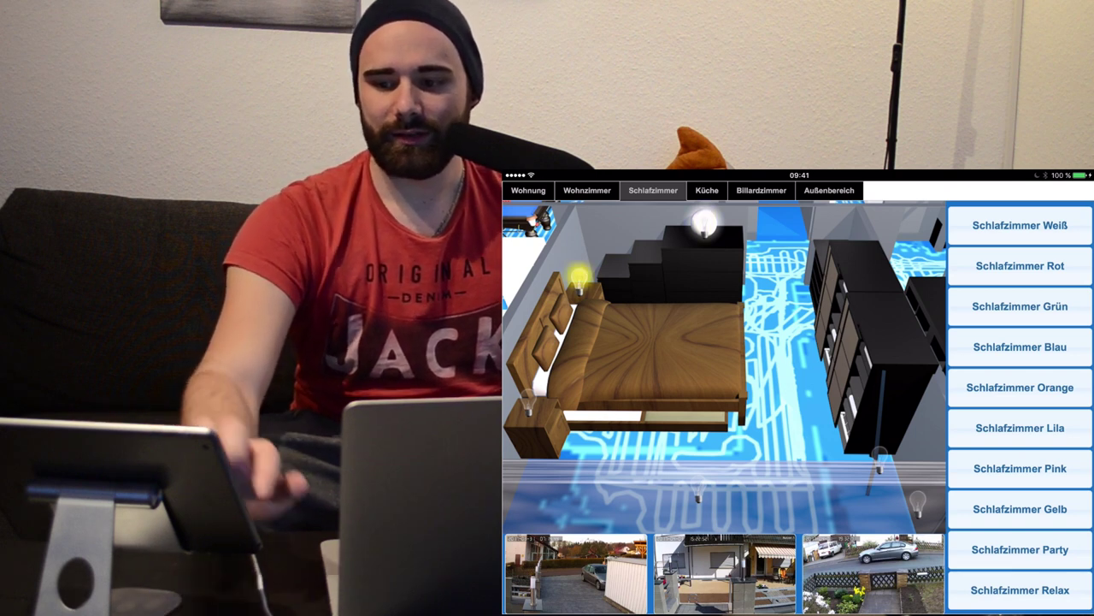
pyautogui.click(580, 278)
pyautogui.click(527, 396)
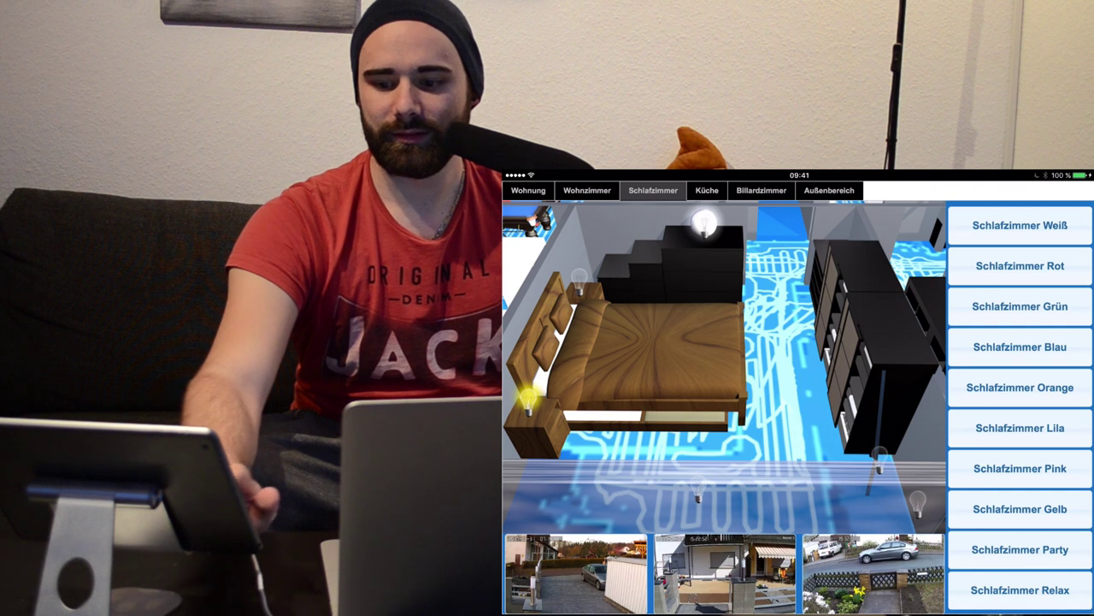
pyautogui.click(527, 395)
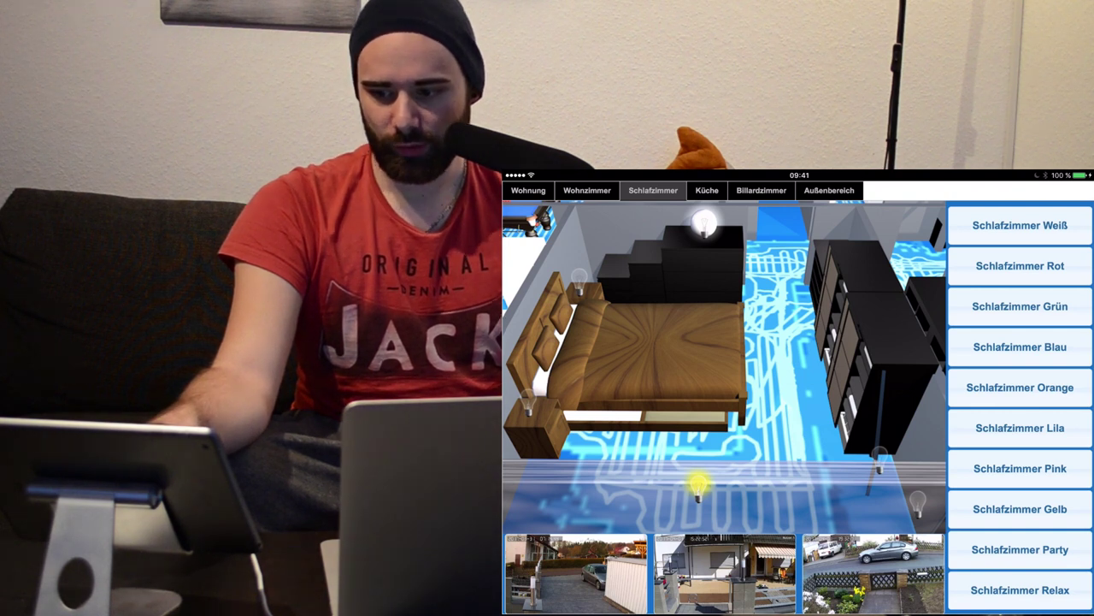
# Turn on two more bedroom lamps and cycle the Rot, Blau, Lila, then Rot light scenes.
pyautogui.click(917, 503)
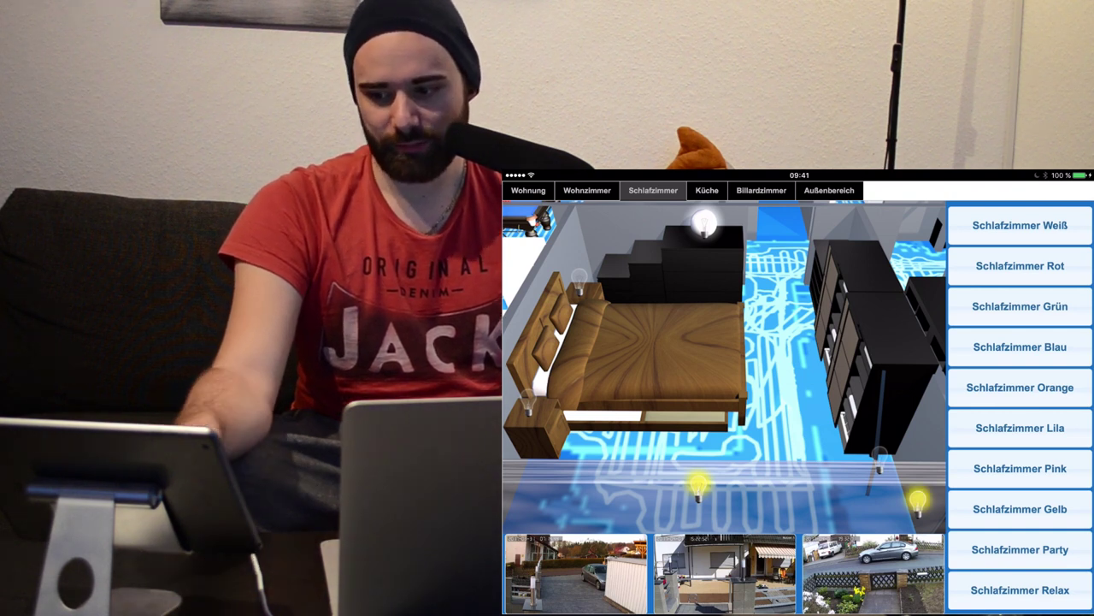
pyautogui.click(879, 455)
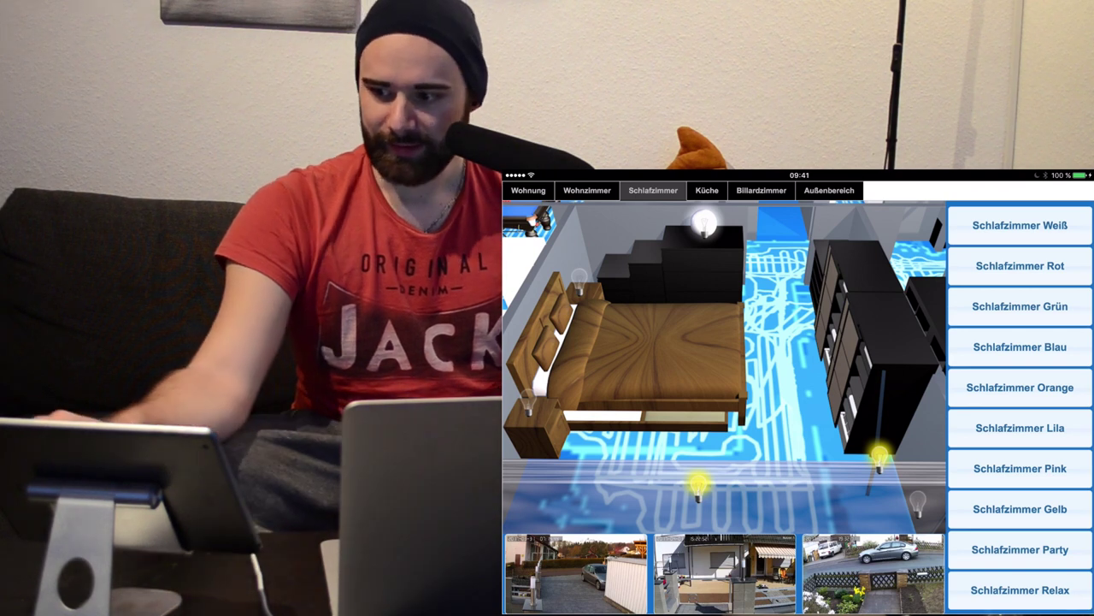
pyautogui.click(1020, 265)
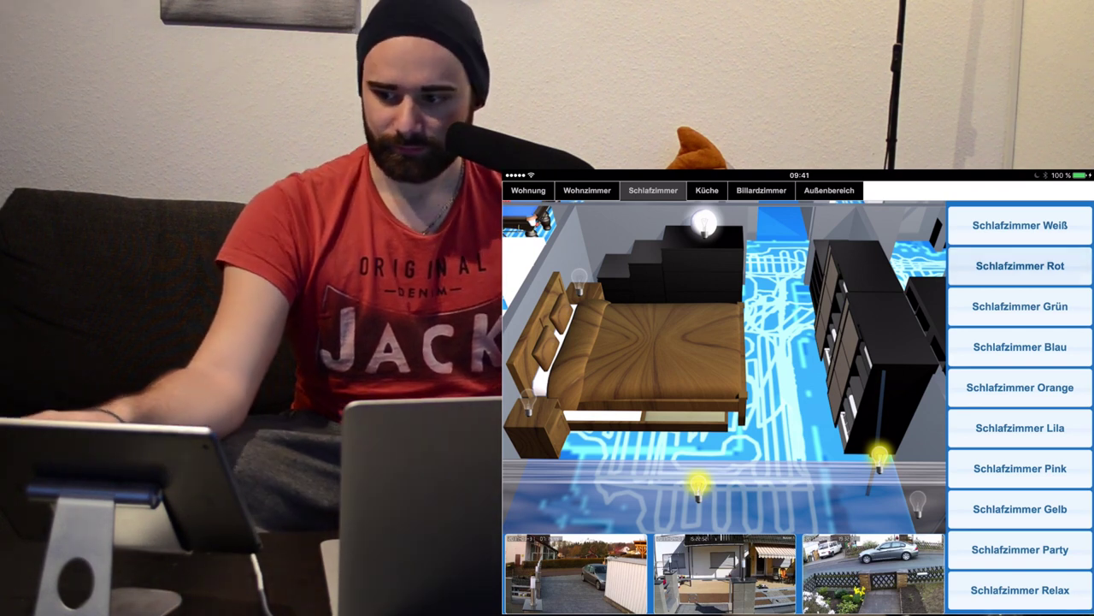
pyautogui.click(1020, 346)
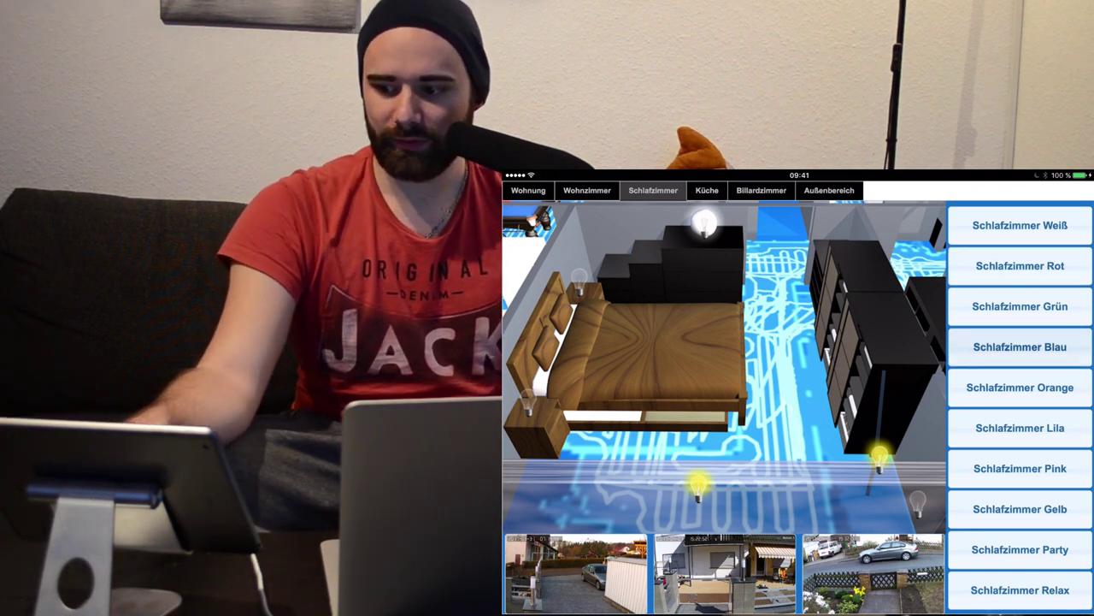
pyautogui.click(1020, 428)
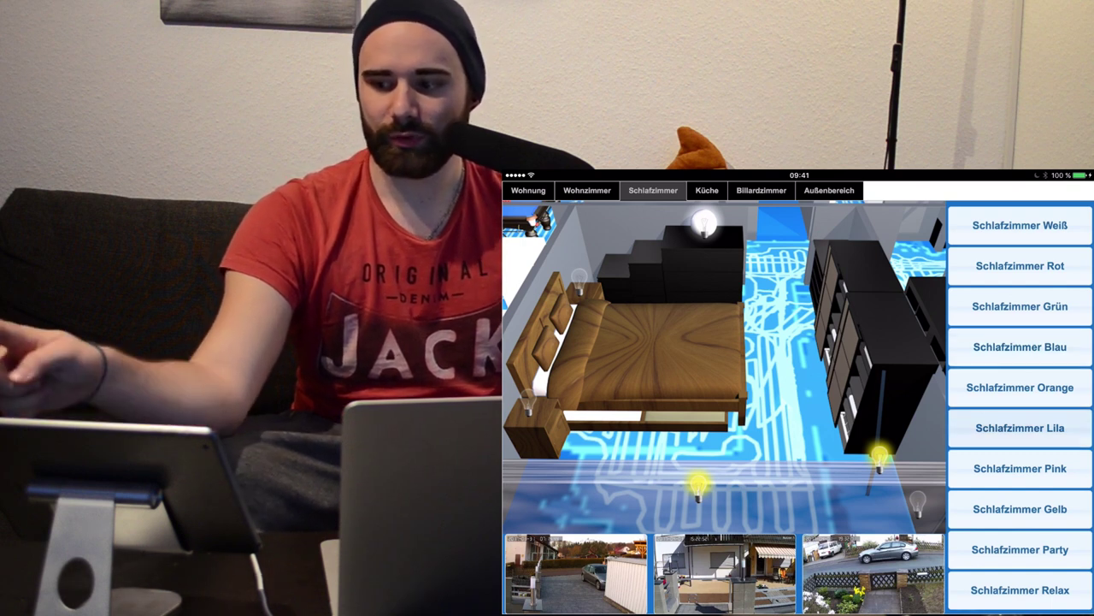
pyautogui.click(1020, 265)
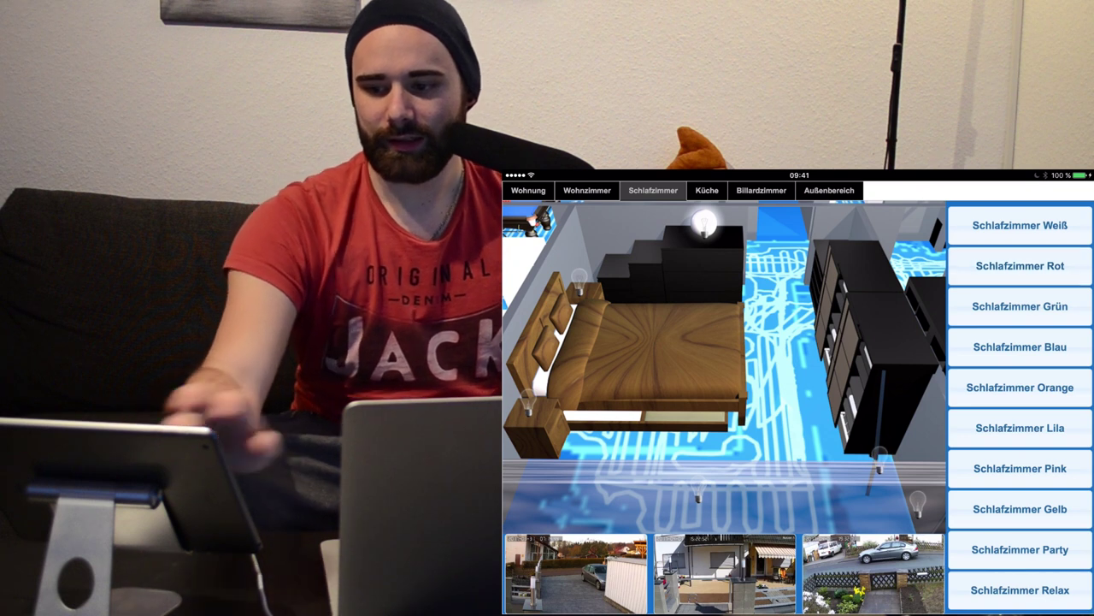
# Toggle the Küche lights, leaving the lower-right one off, then show the Billardzimmer view.
pyautogui.click(707, 190)
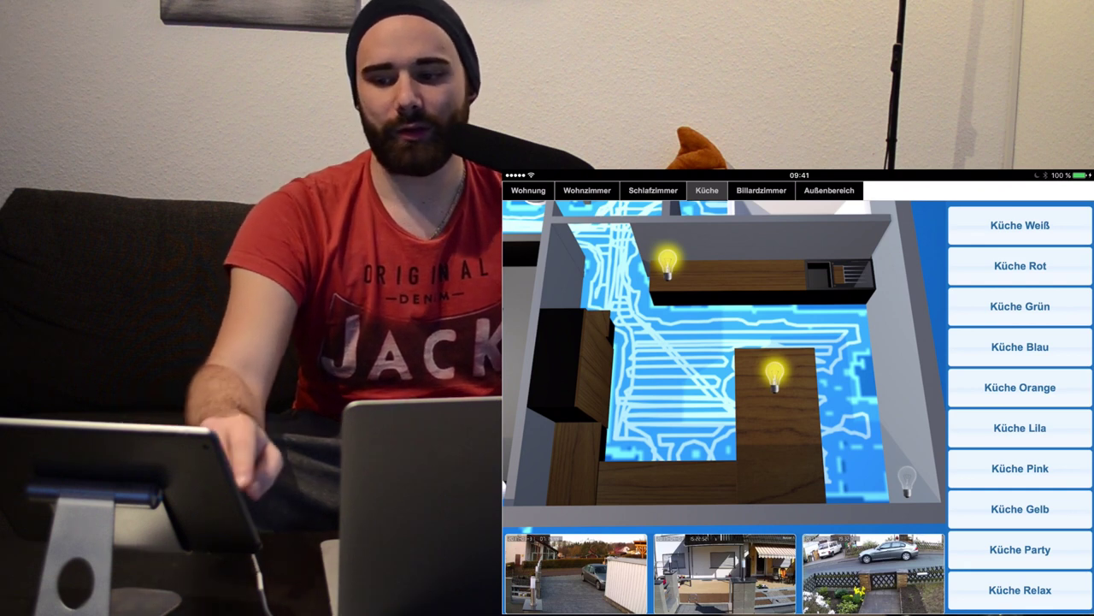
pyautogui.click(667, 263)
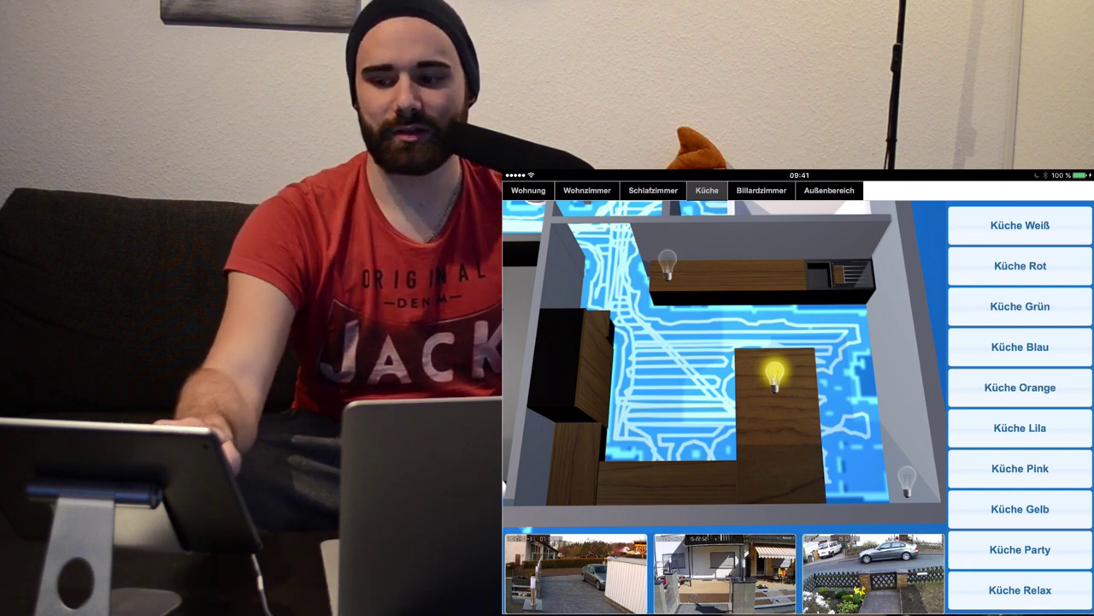
pyautogui.click(666, 262)
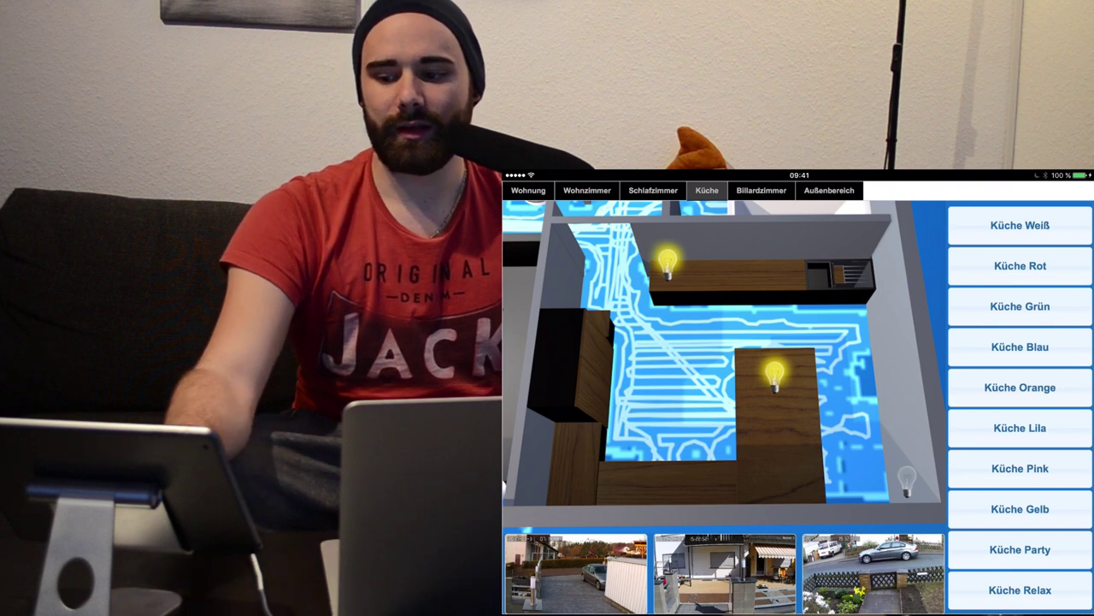
pyautogui.click(773, 373)
pyautogui.click(774, 374)
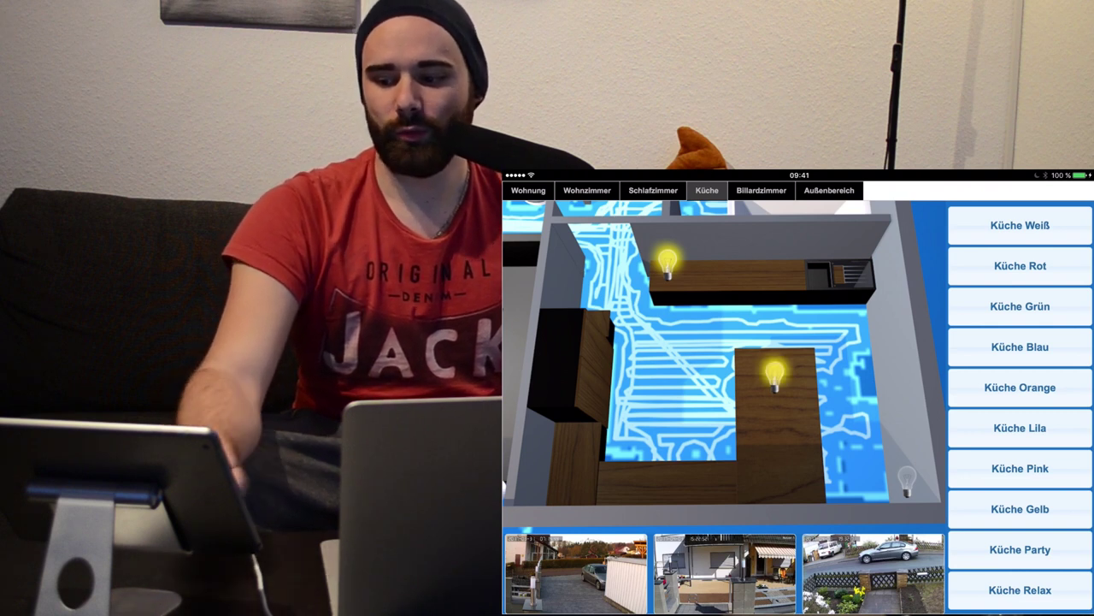
pyautogui.click(906, 481)
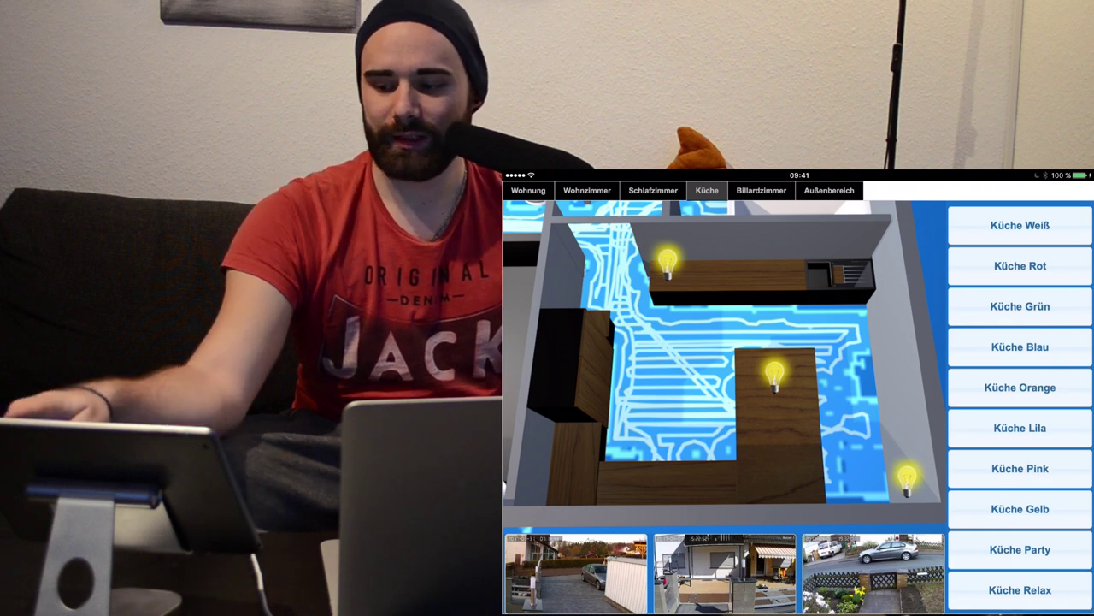
pyautogui.click(906, 480)
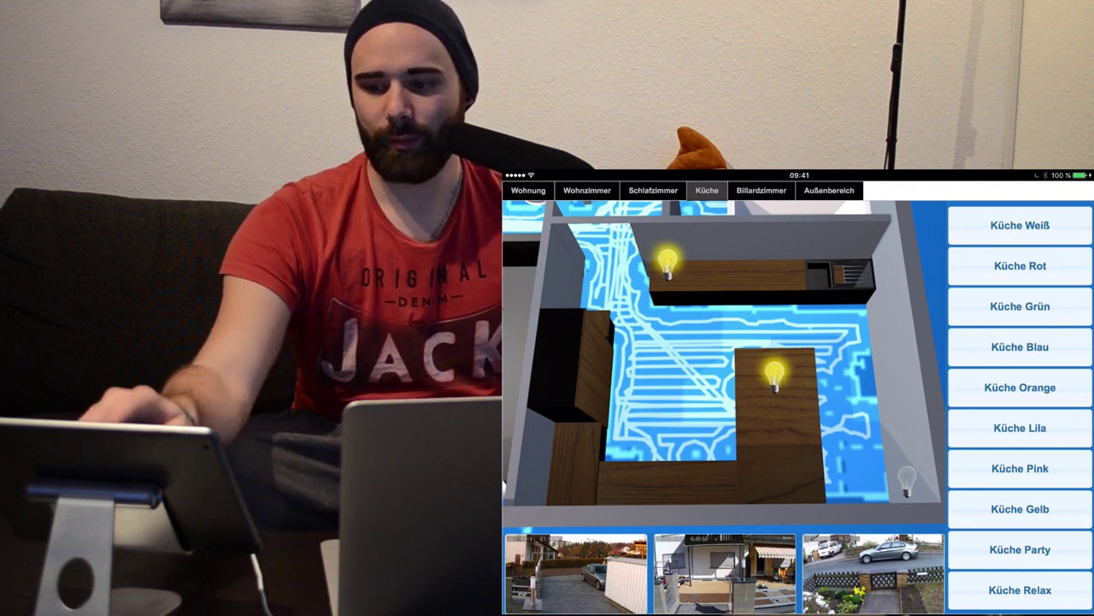
pyautogui.click(653, 189)
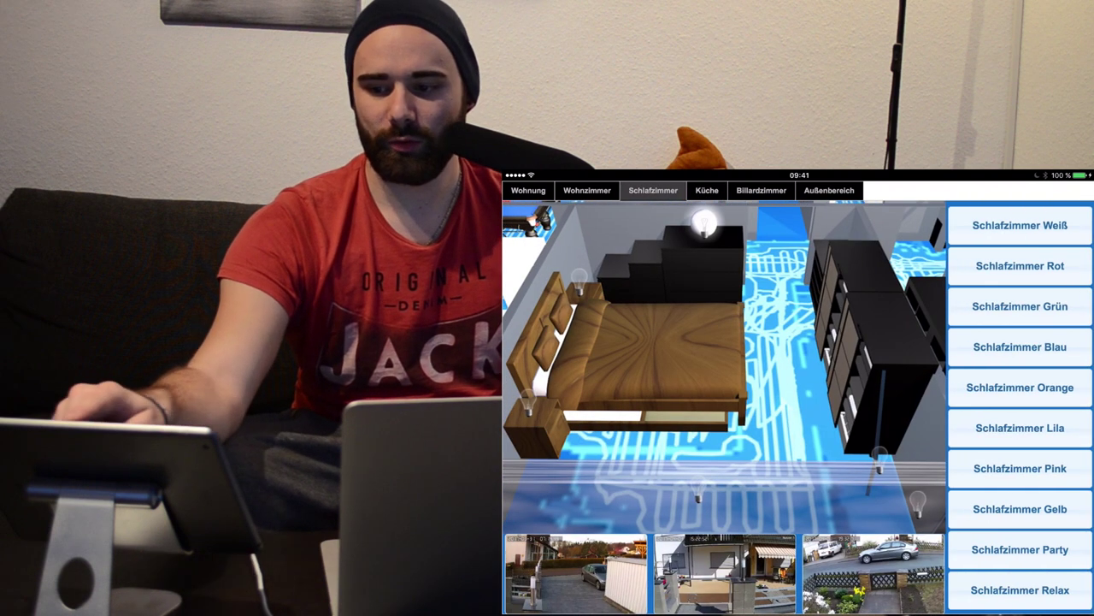
pyautogui.click(761, 190)
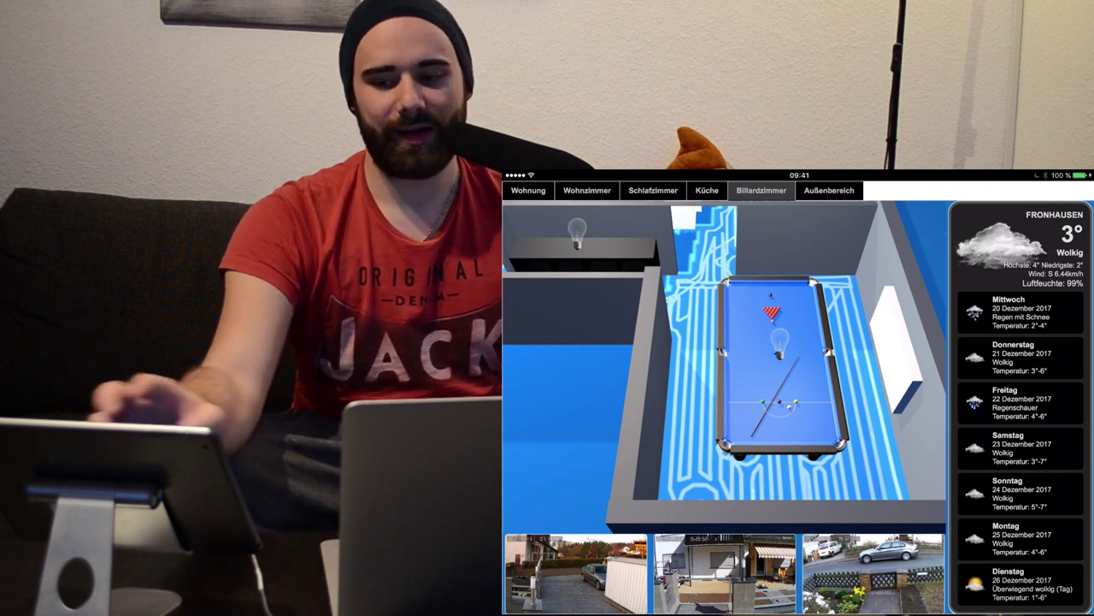
# Switch the billiard table and shelf lights on and off, then show the Außenbereich view.
pyautogui.click(780, 340)
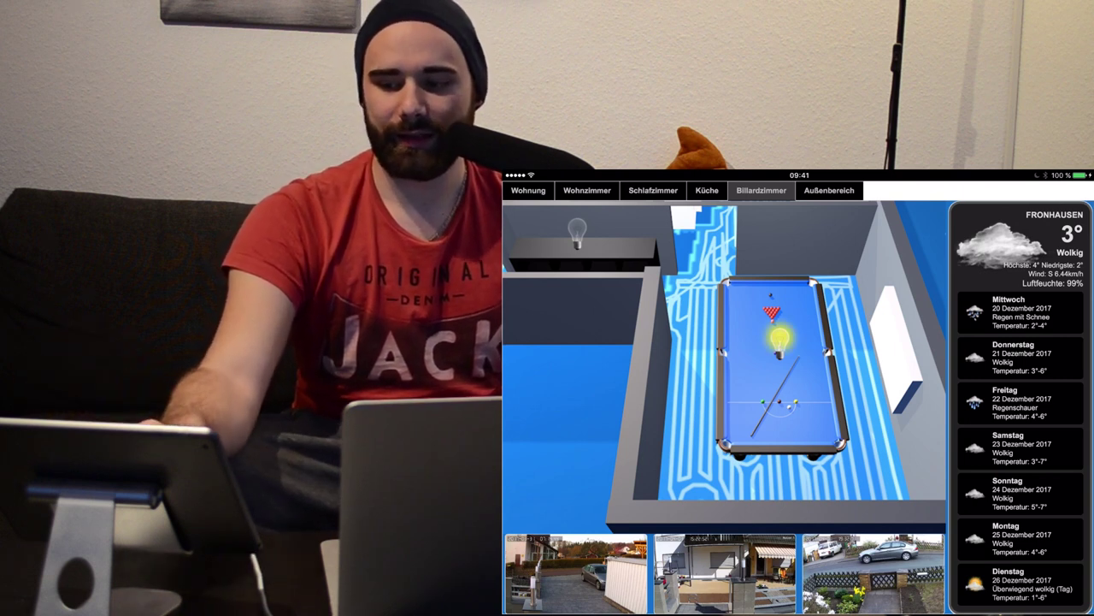
pyautogui.click(780, 340)
pyautogui.click(577, 229)
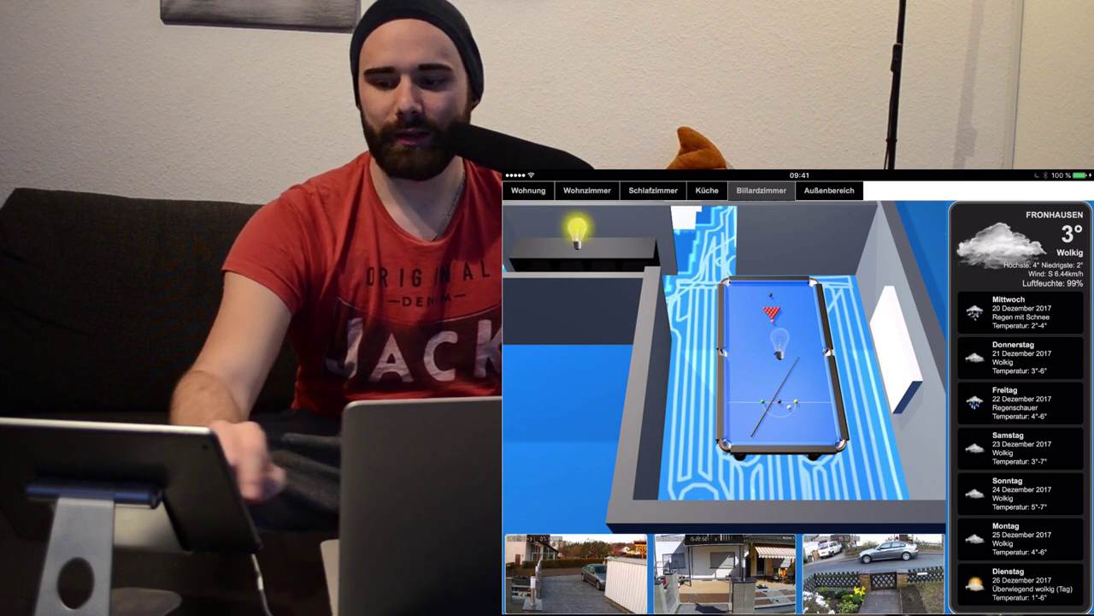
pyautogui.click(578, 229)
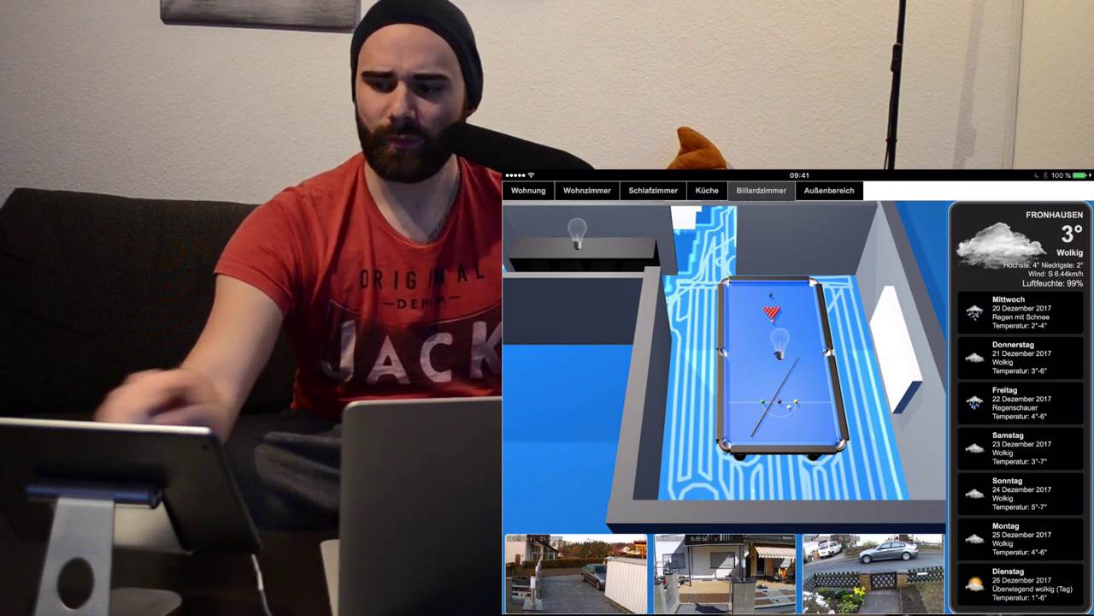
pyautogui.click(828, 190)
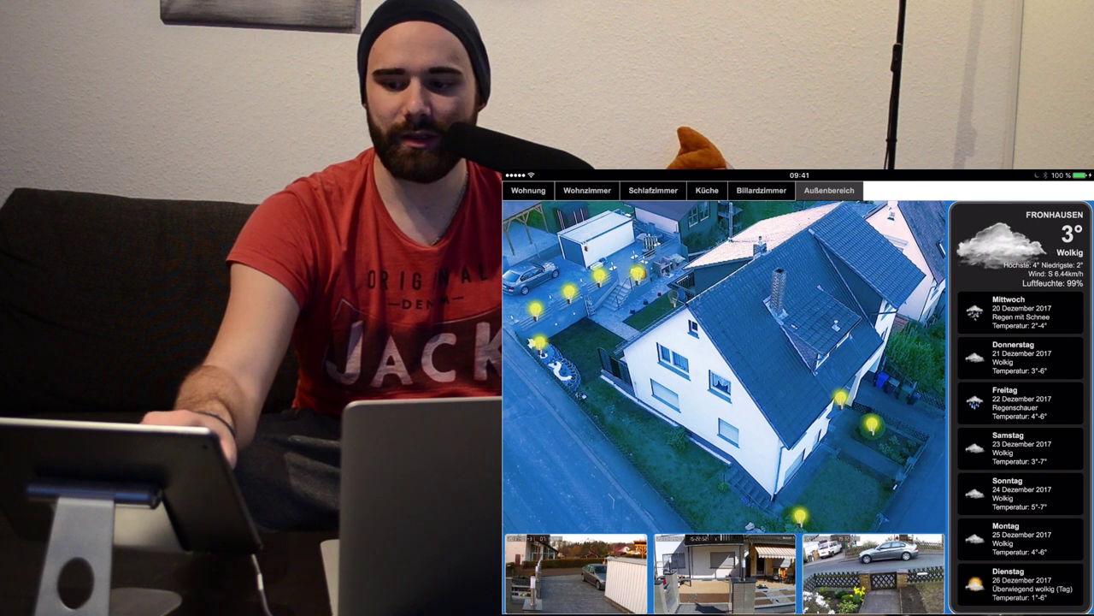
# Switch on another garden bulb, then open the first camera's video feed.
pyautogui.click(673, 294)
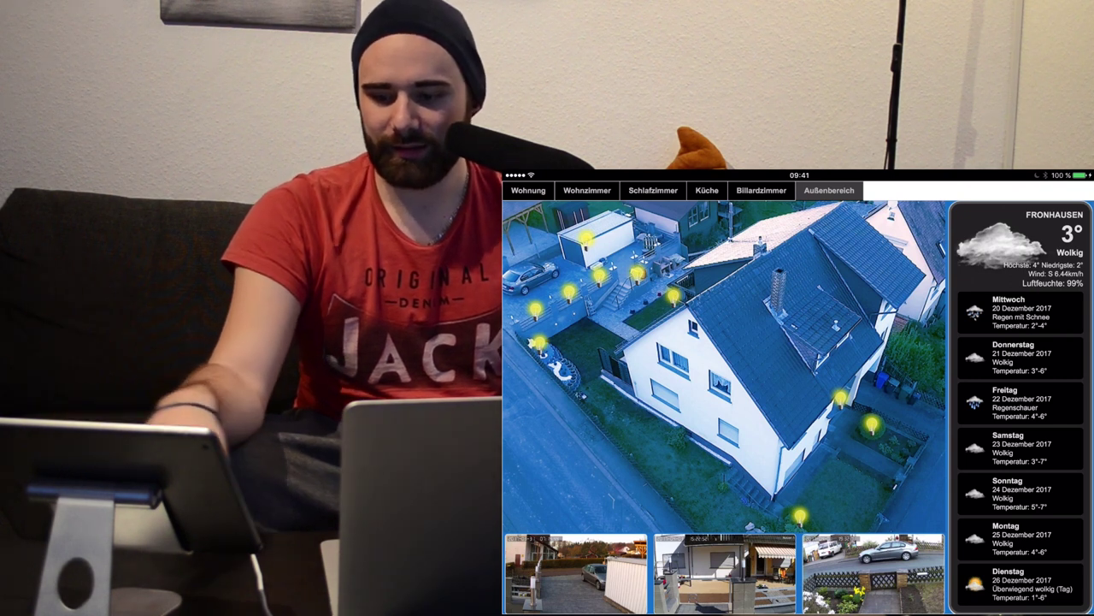
pyautogui.click(575, 573)
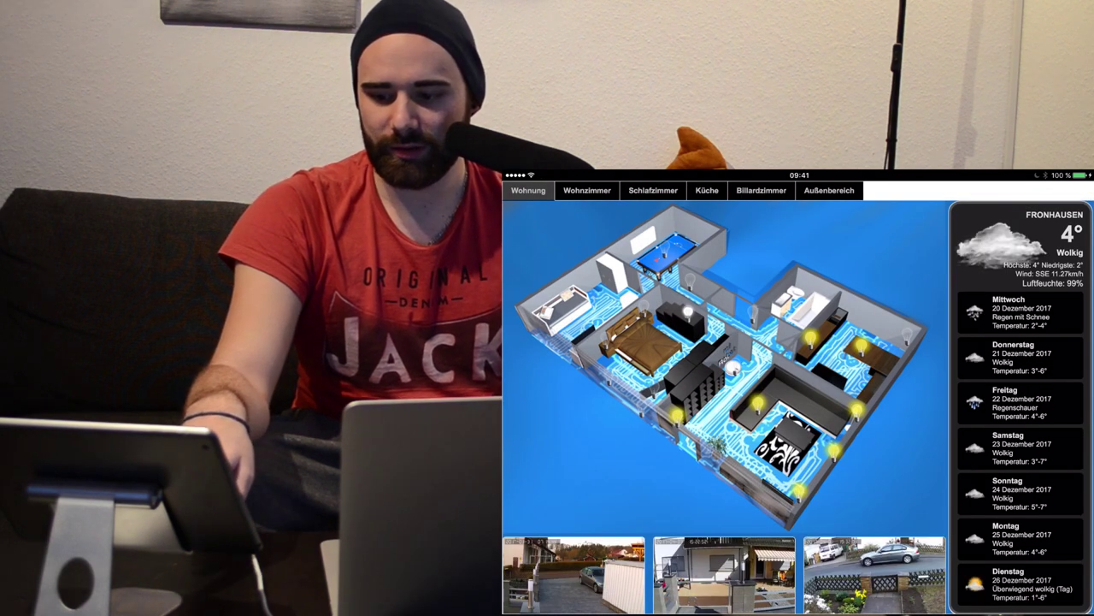
# Play the middle camera's night-vision video full screen and bring up its playback controls.
pyautogui.click(724, 574)
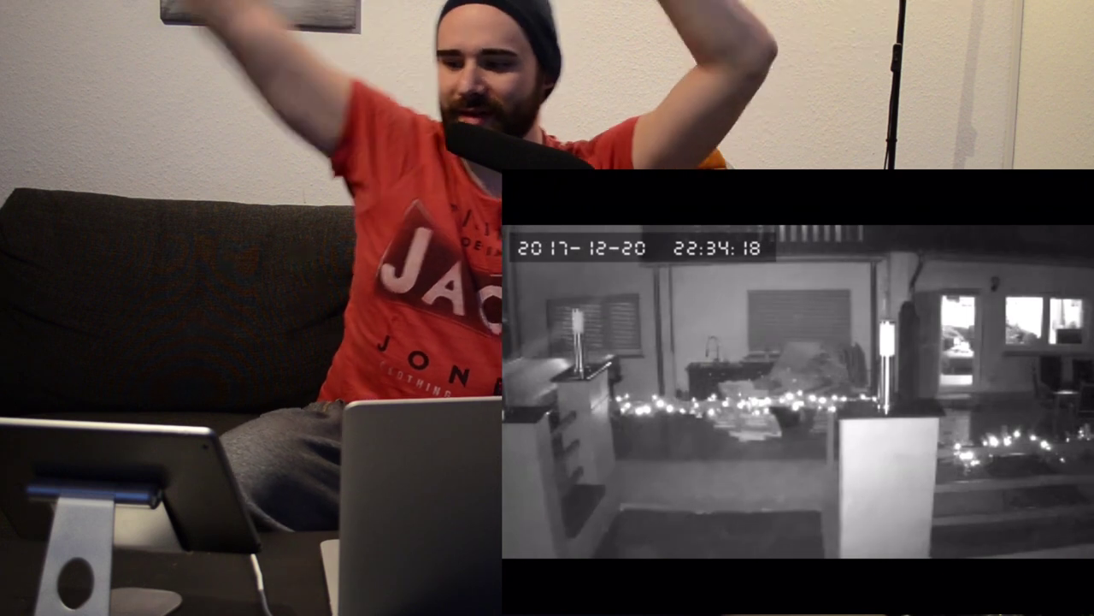
pyautogui.click(798, 391)
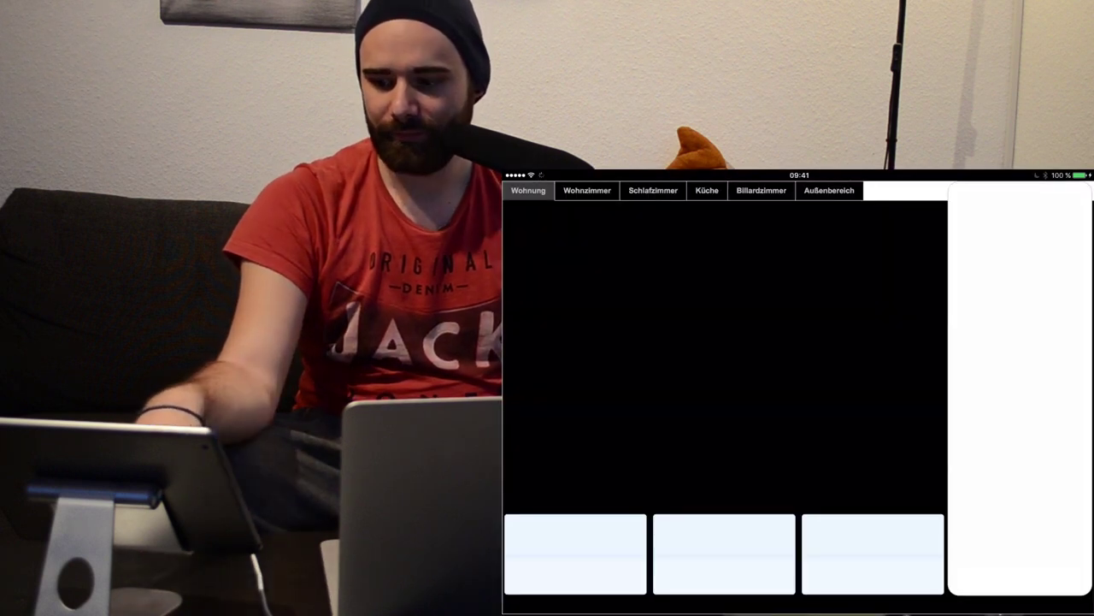
# Play the third camera's video full screen, then return to the fully loaded Wohnung dashboard.
pyautogui.click(874, 575)
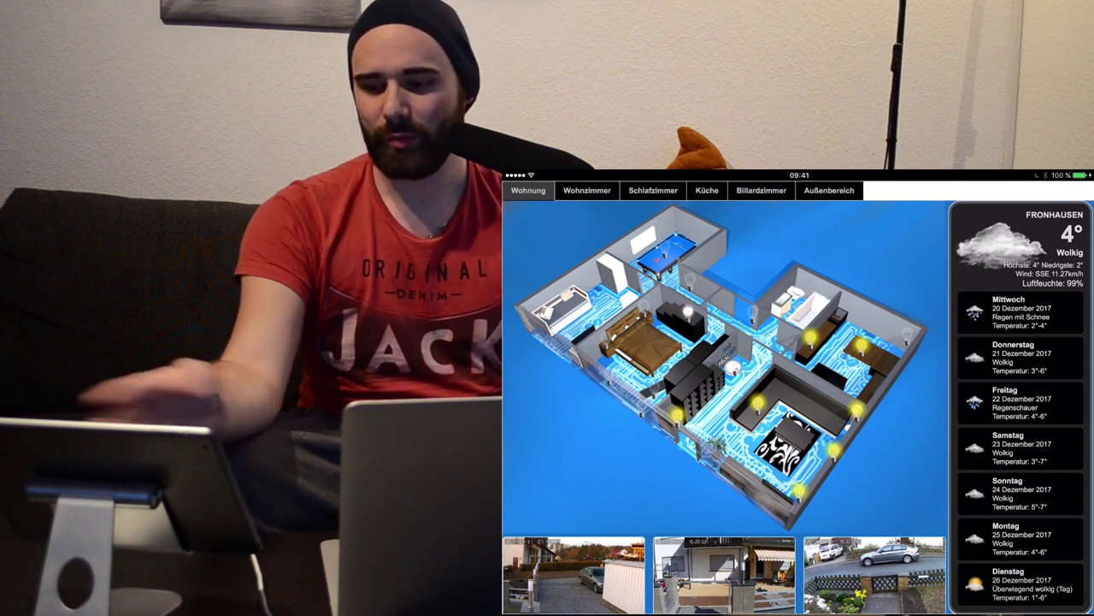
# Flip between the Außenbereich and Billardzimmer views, ending on the Küche view.
pyautogui.click(829, 190)
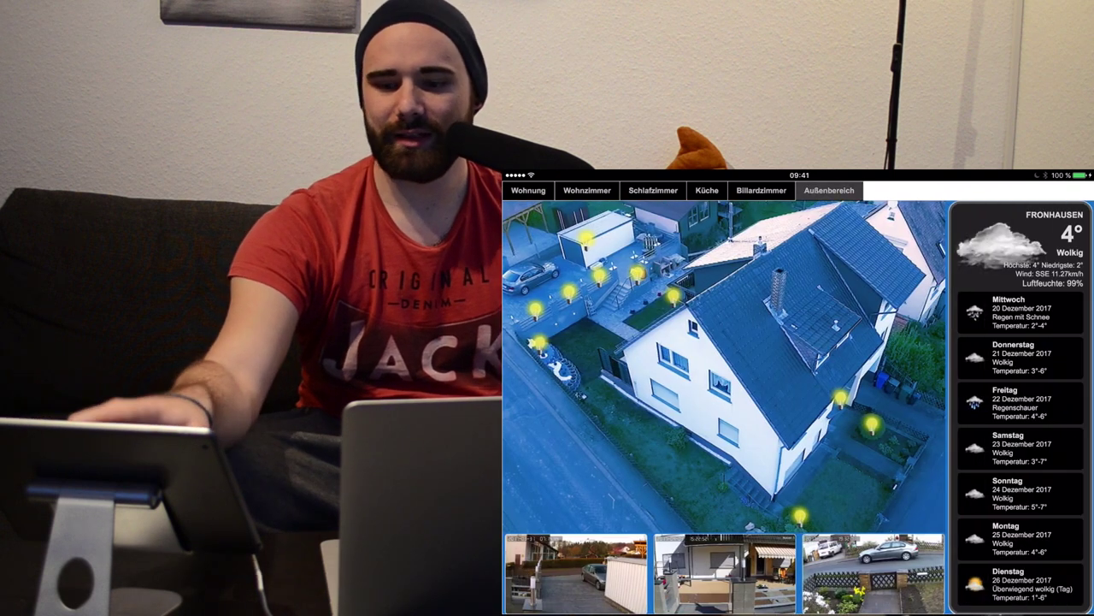
pyautogui.click(760, 190)
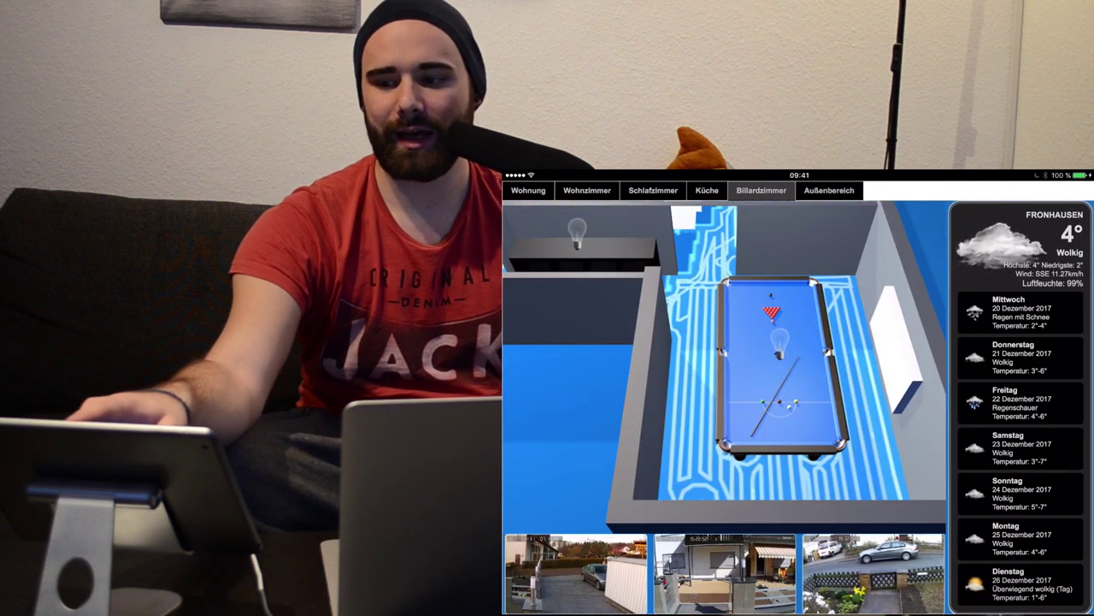
pyautogui.click(828, 190)
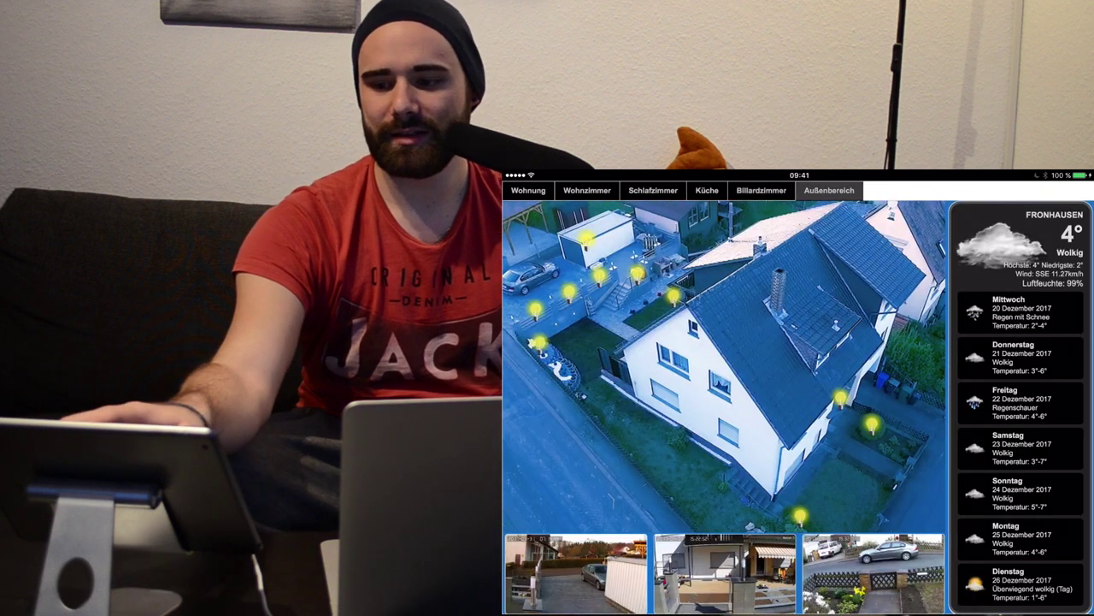
pyautogui.click(707, 190)
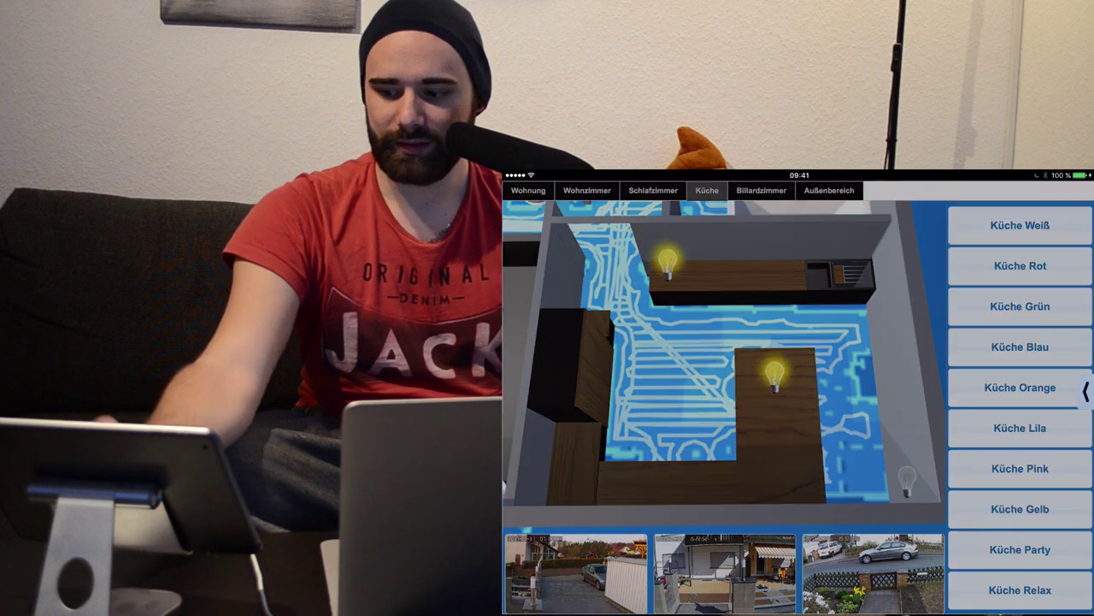
# Turn off the lower-right kitchen bulb, trigger the Küche Grün scene, then show Außenbereich.
pyautogui.click(906, 479)
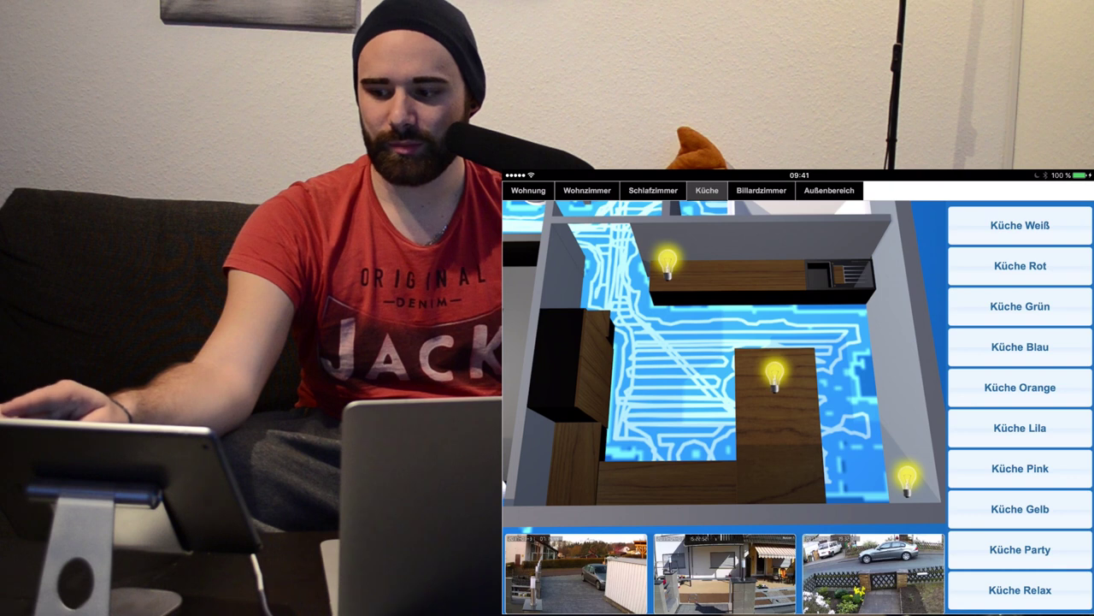
pyautogui.click(1020, 306)
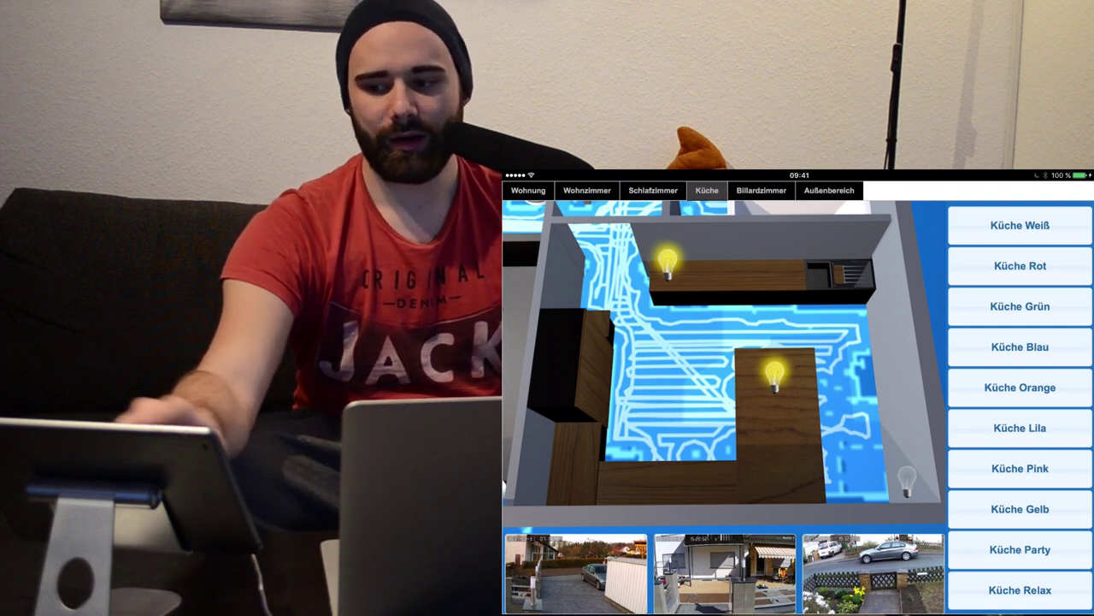
pyautogui.click(829, 189)
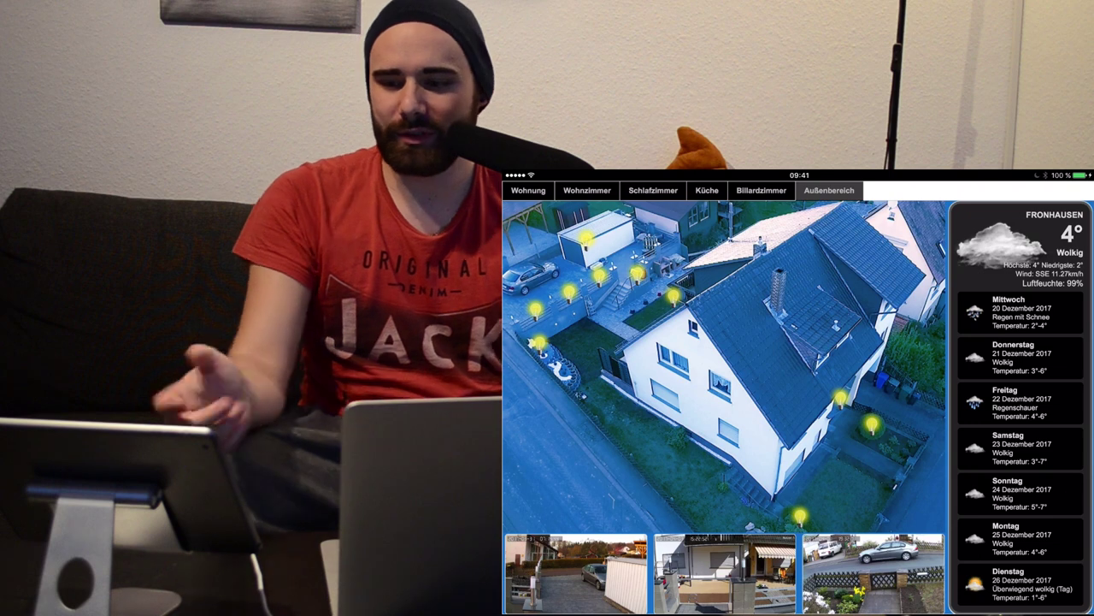
pyautogui.click(761, 190)
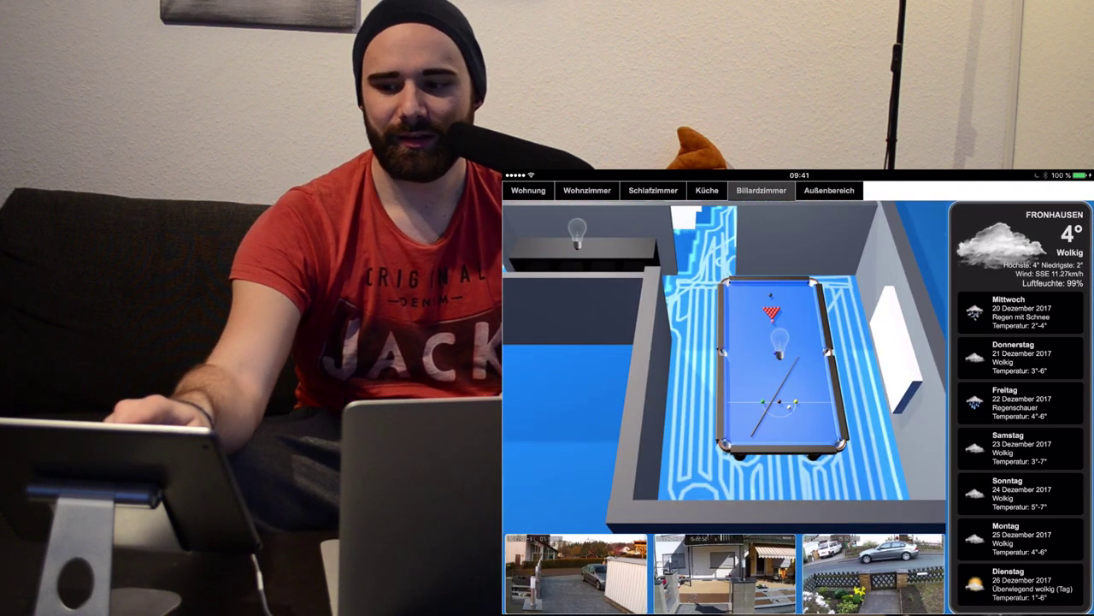
pyautogui.click(707, 190)
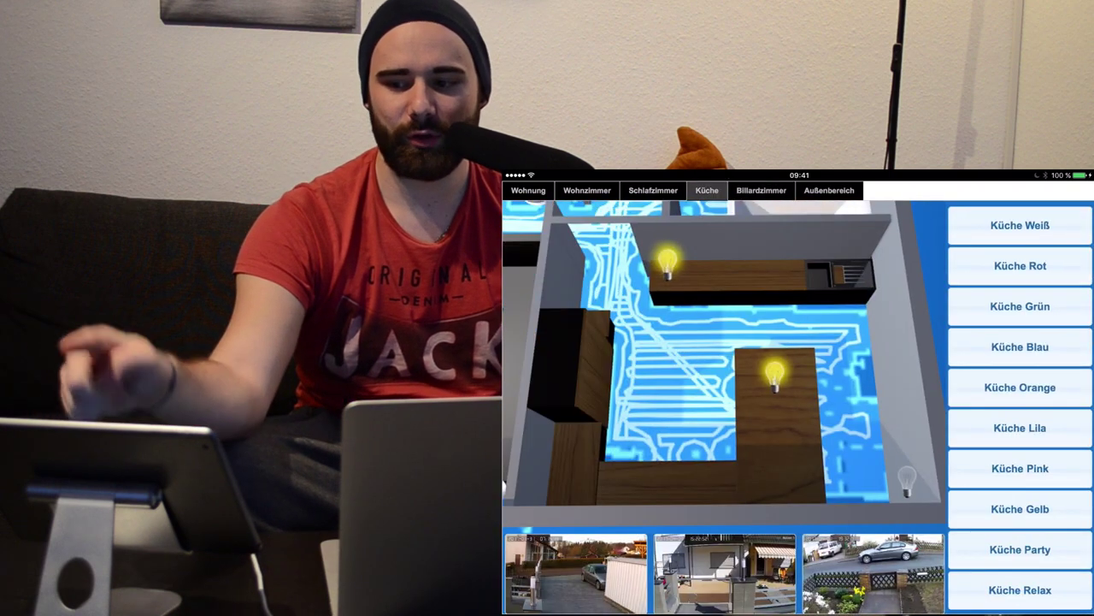
pyautogui.click(829, 190)
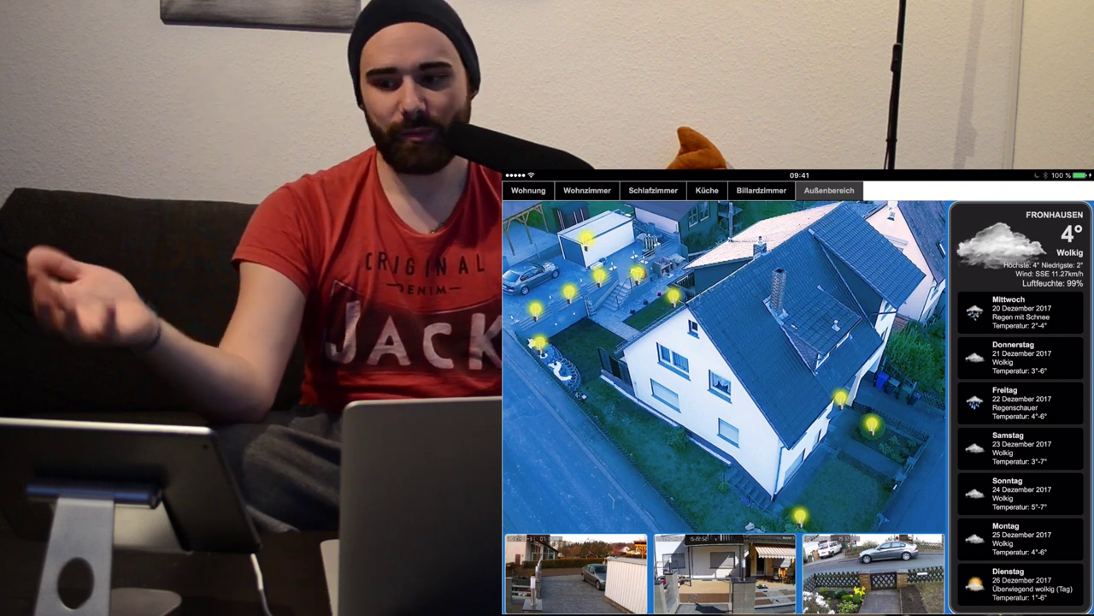
pyautogui.click(587, 190)
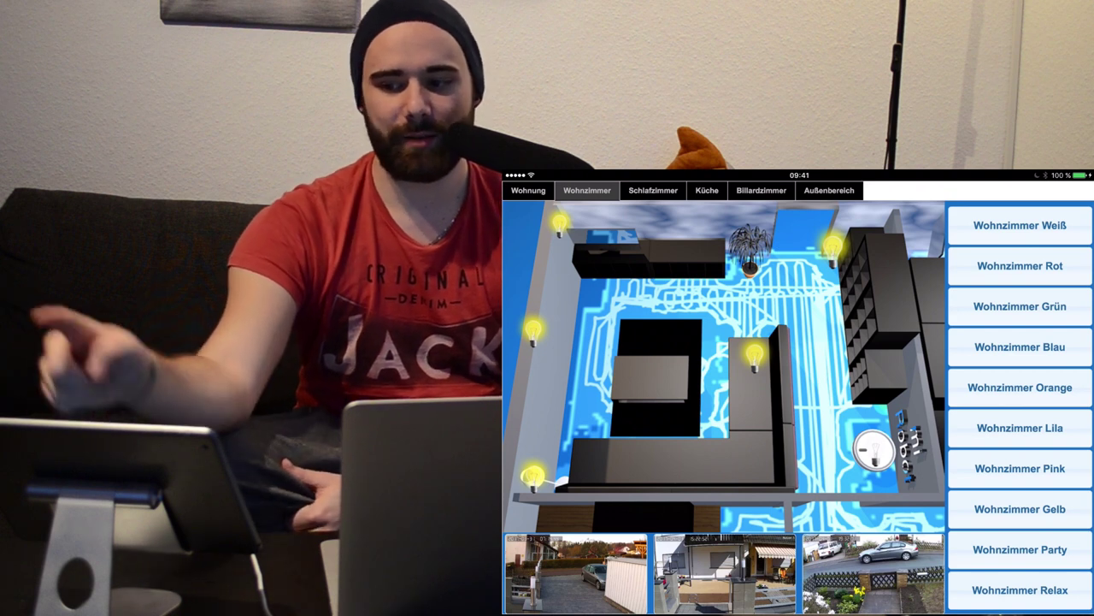
pyautogui.click(828, 190)
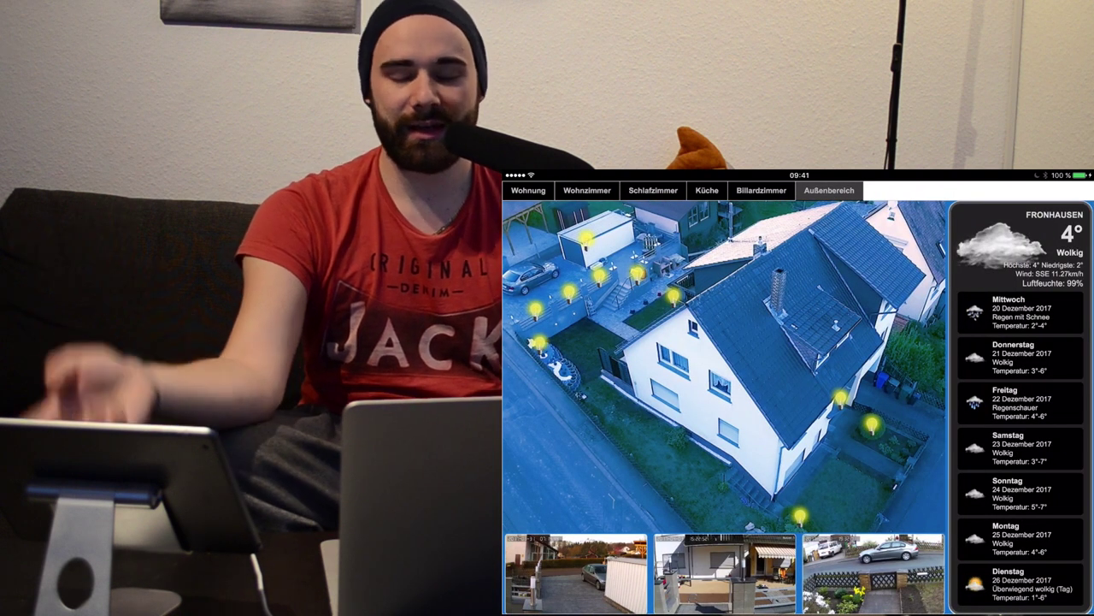